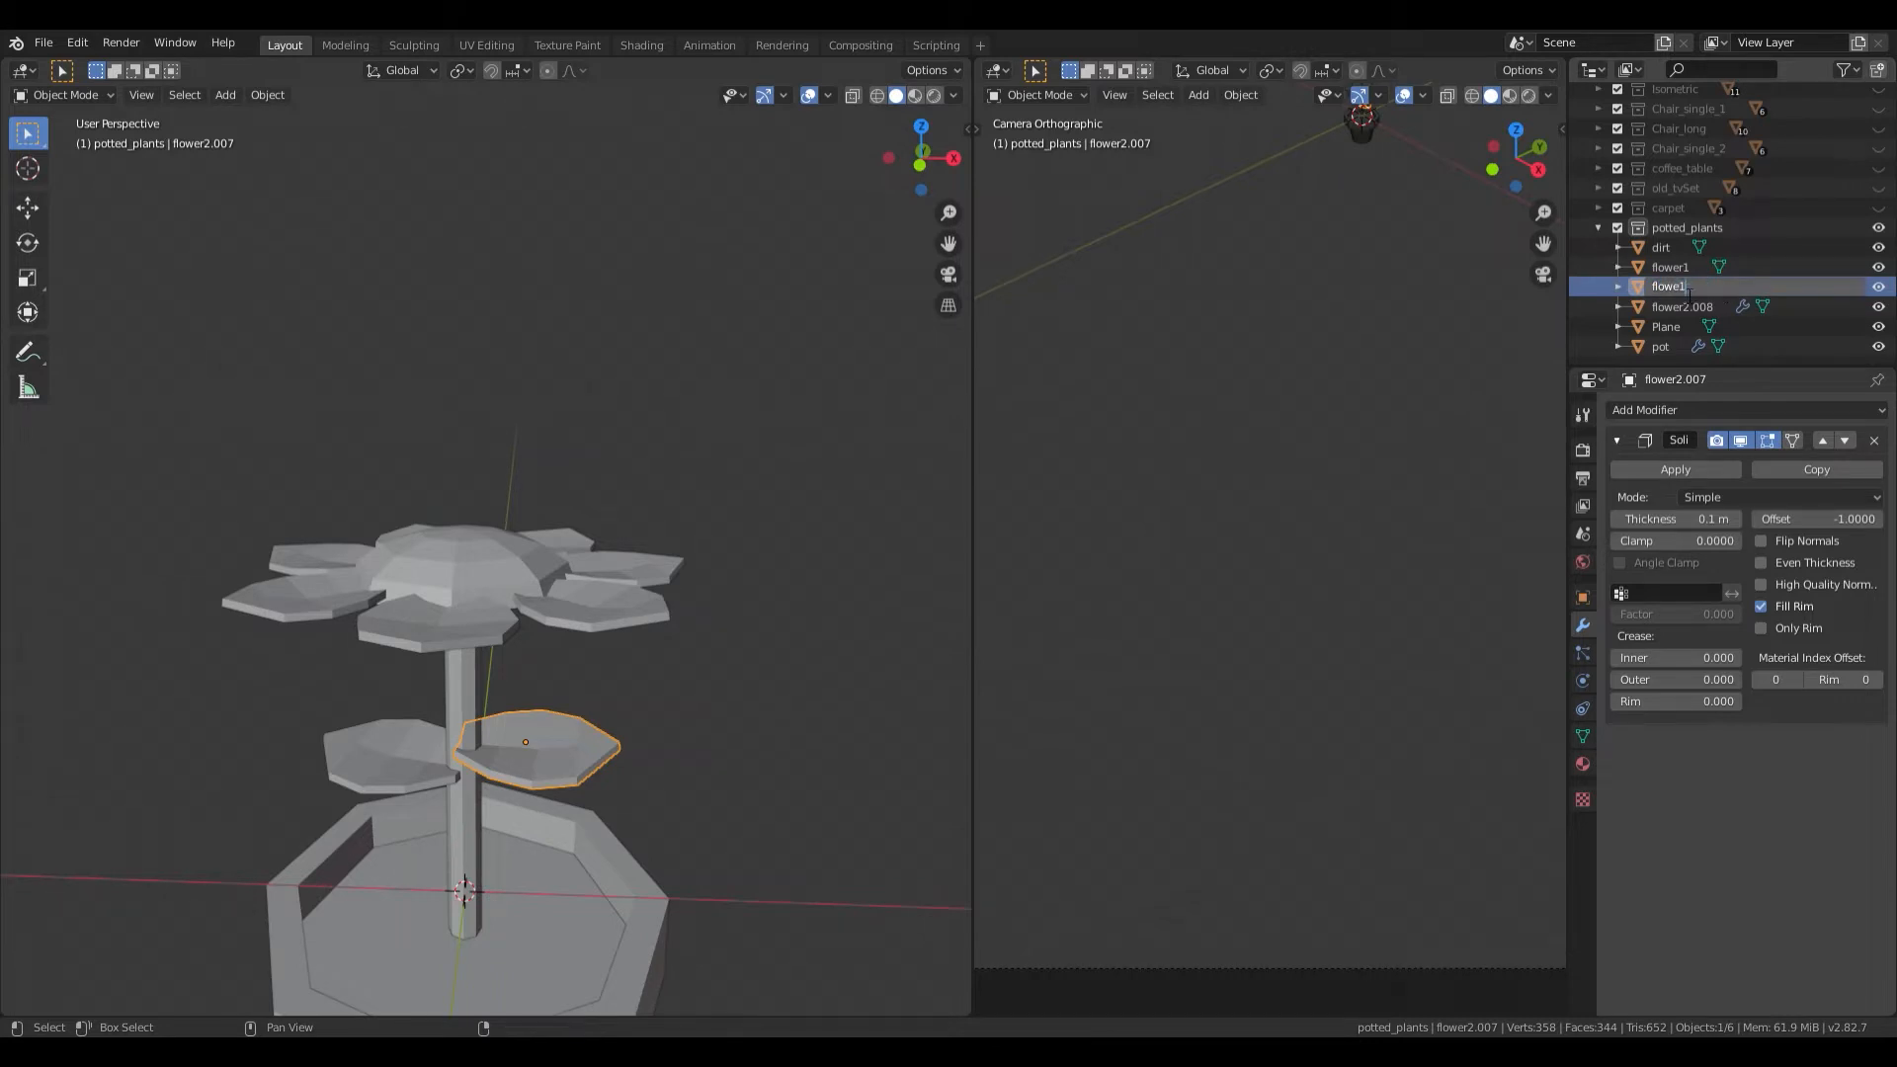
Step: Rename the two leaf objects in the potted_plants collection as flowe1_leaf1 and flower1_leaf2
type("1_leaf1")
key("Return")
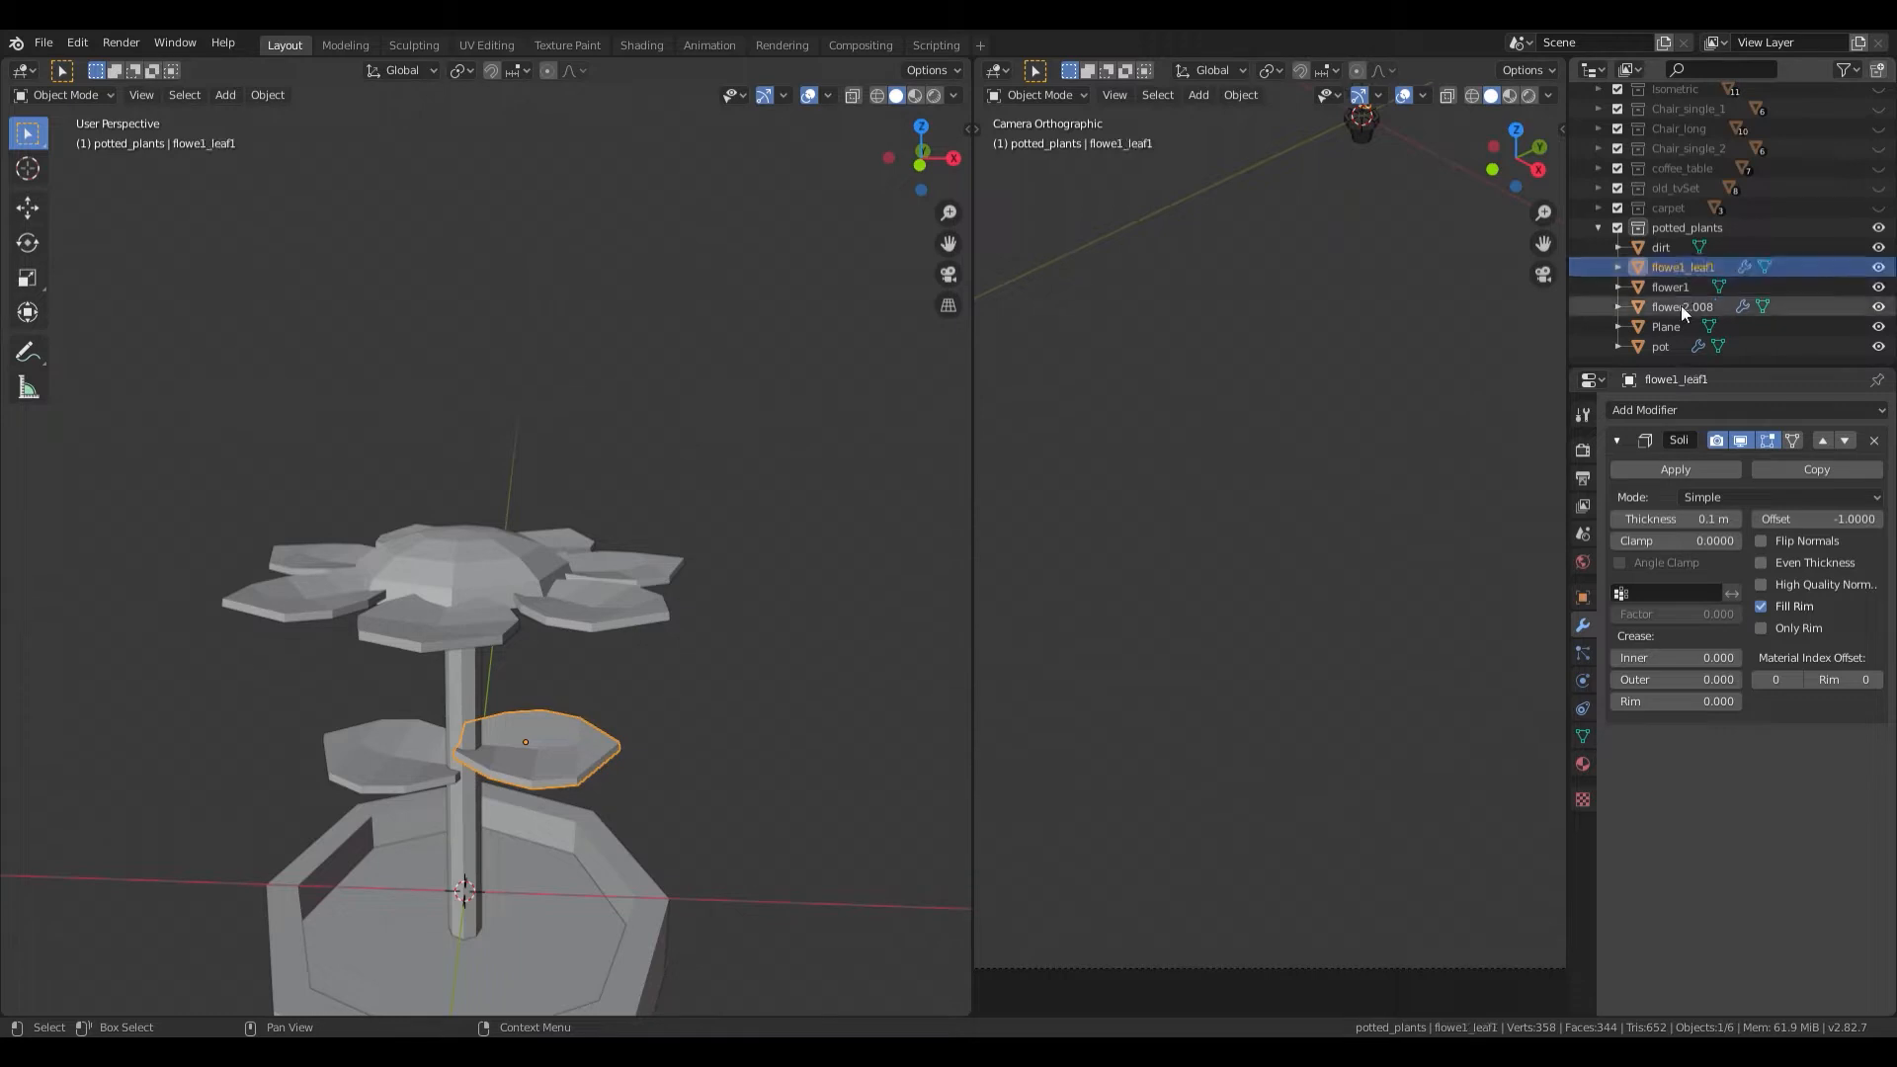
key("F2")
type("flow")
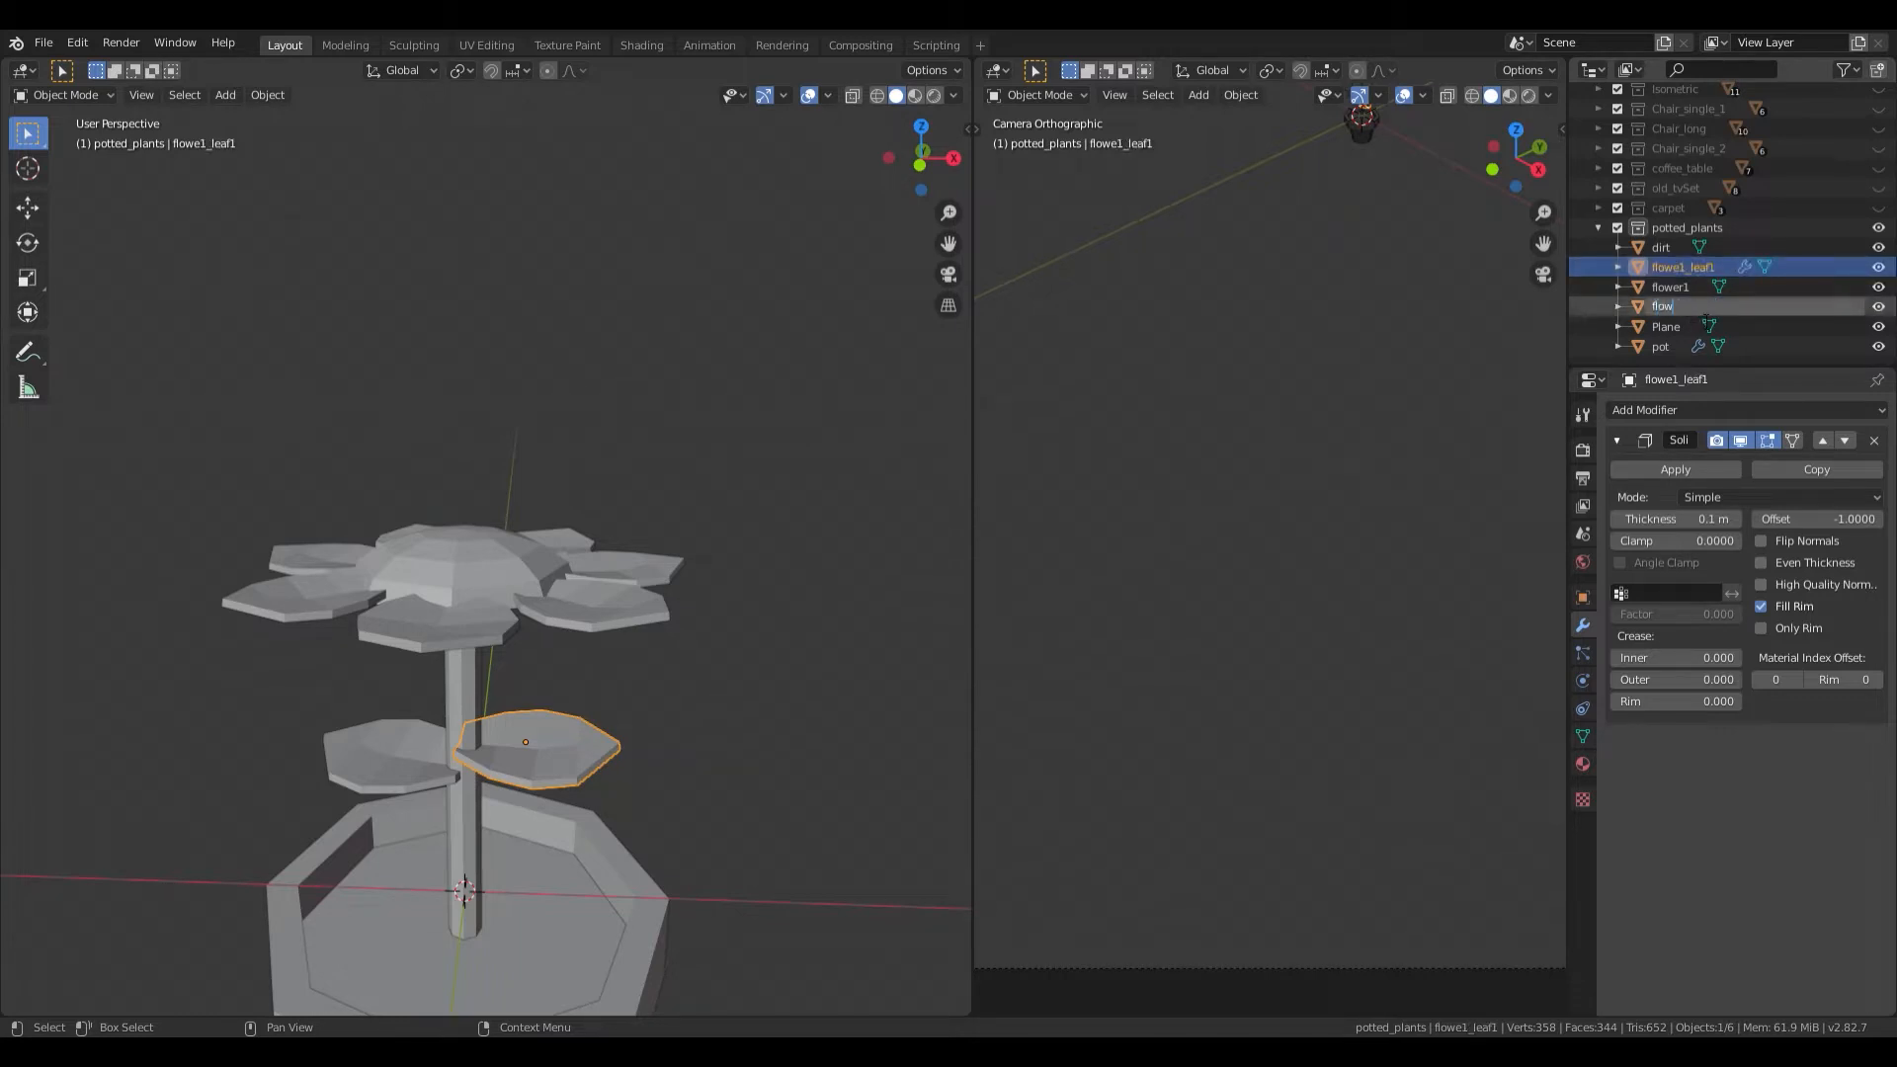
type("er1_leaf2")
key("Return")
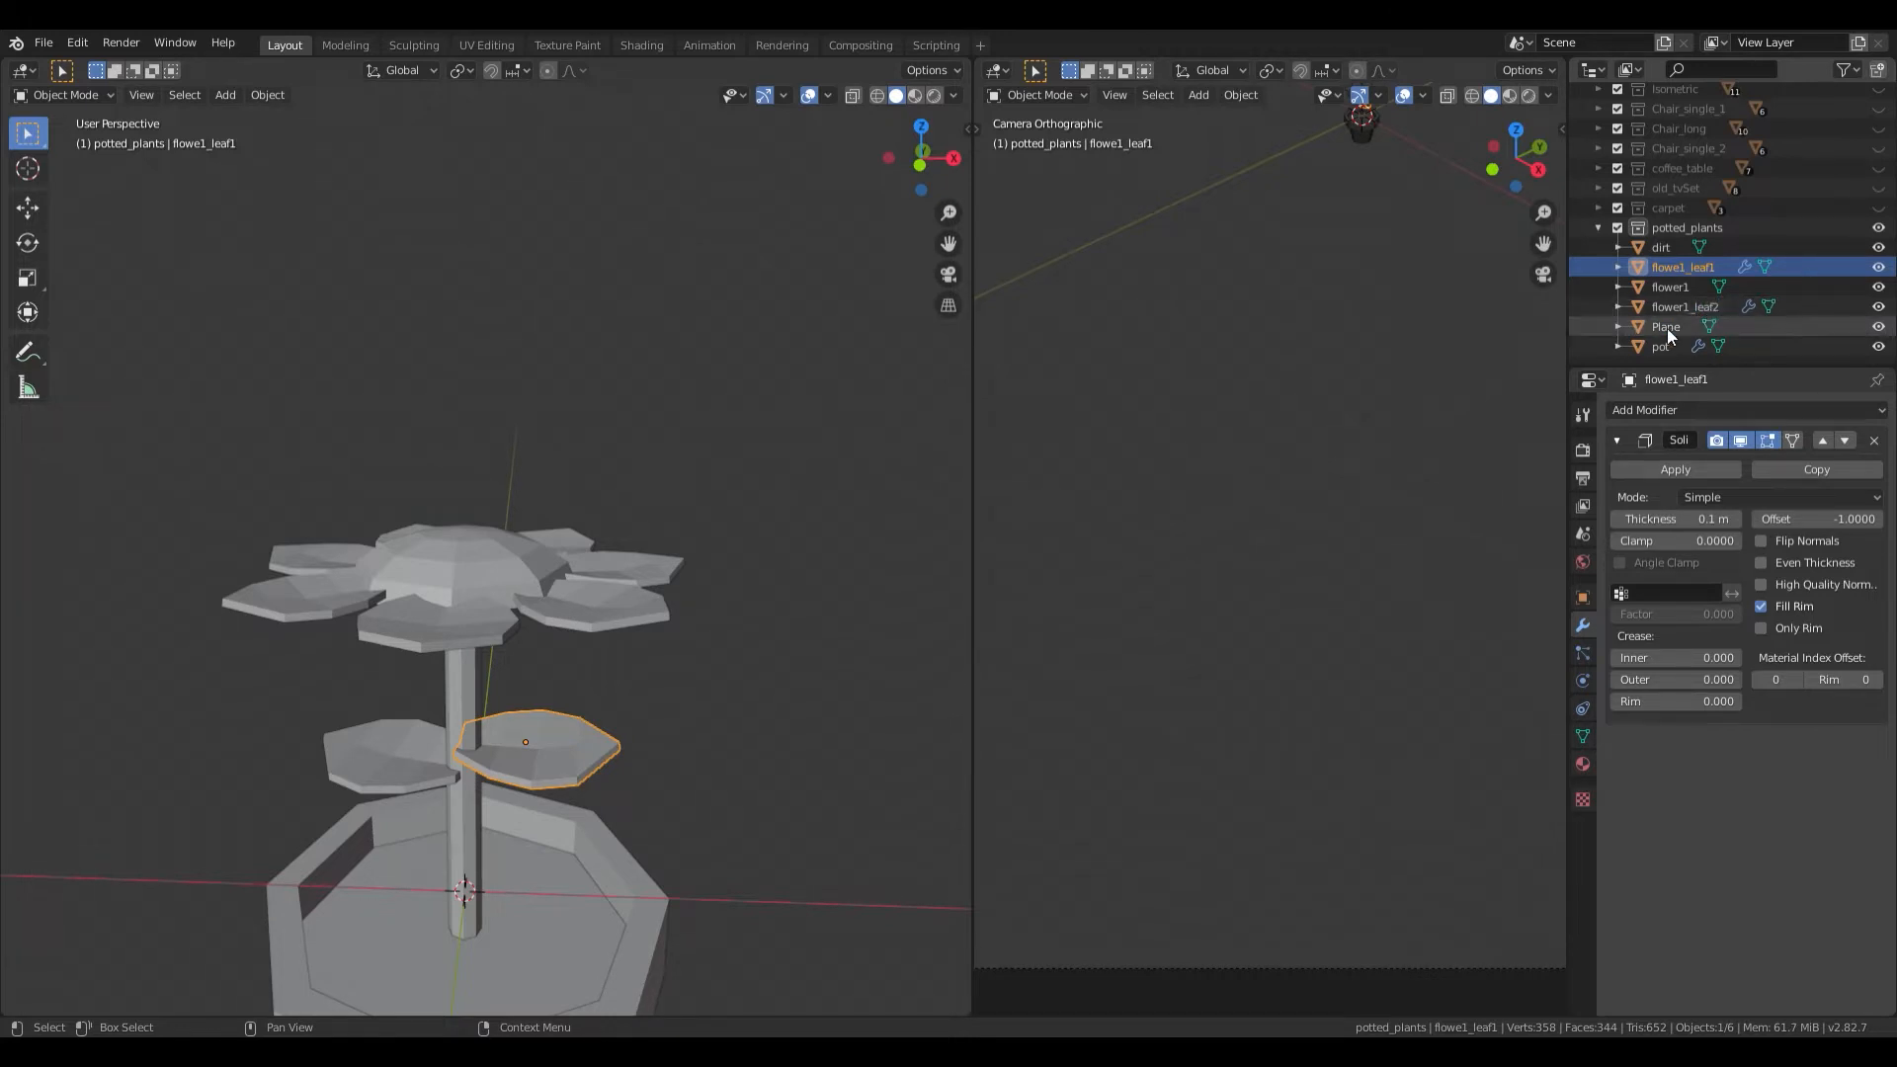
left_click(1667, 328)
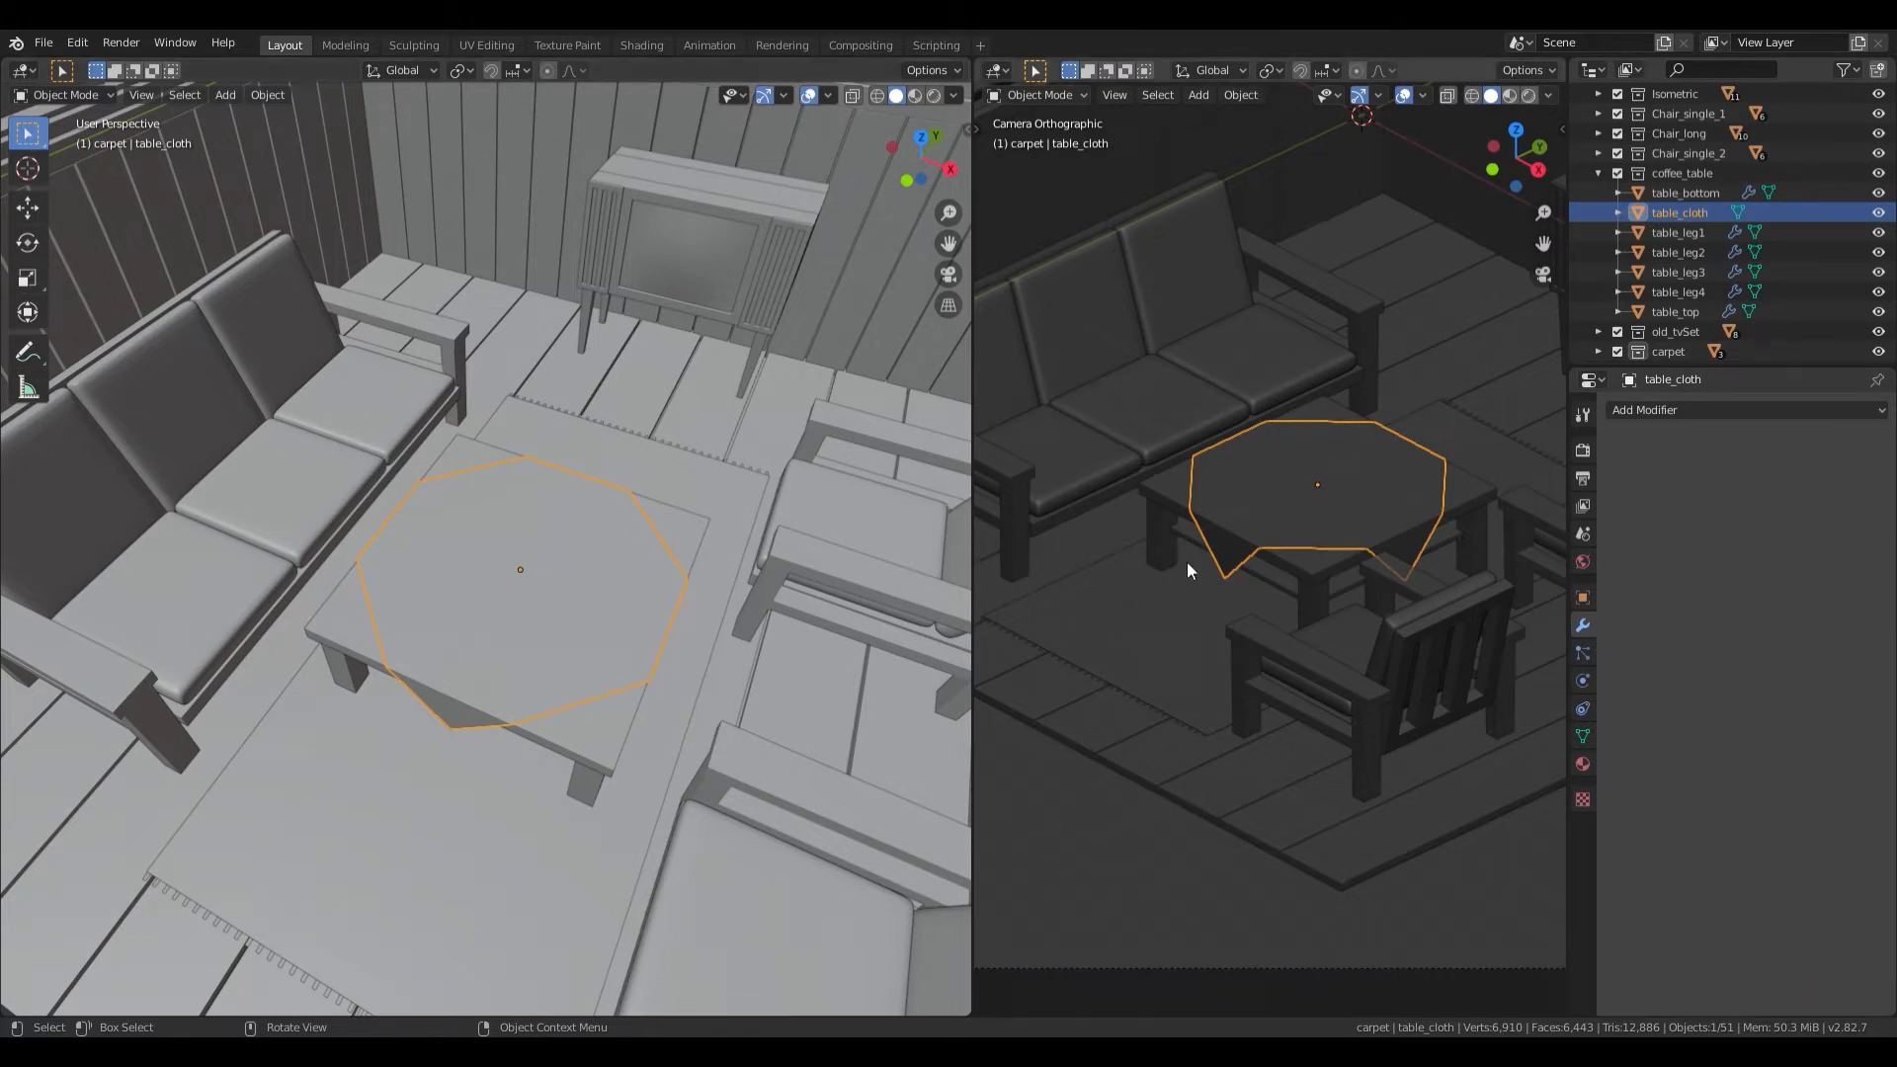
Step: Create a new collection in the scene and name it potted_plants
left_click(1597, 173)
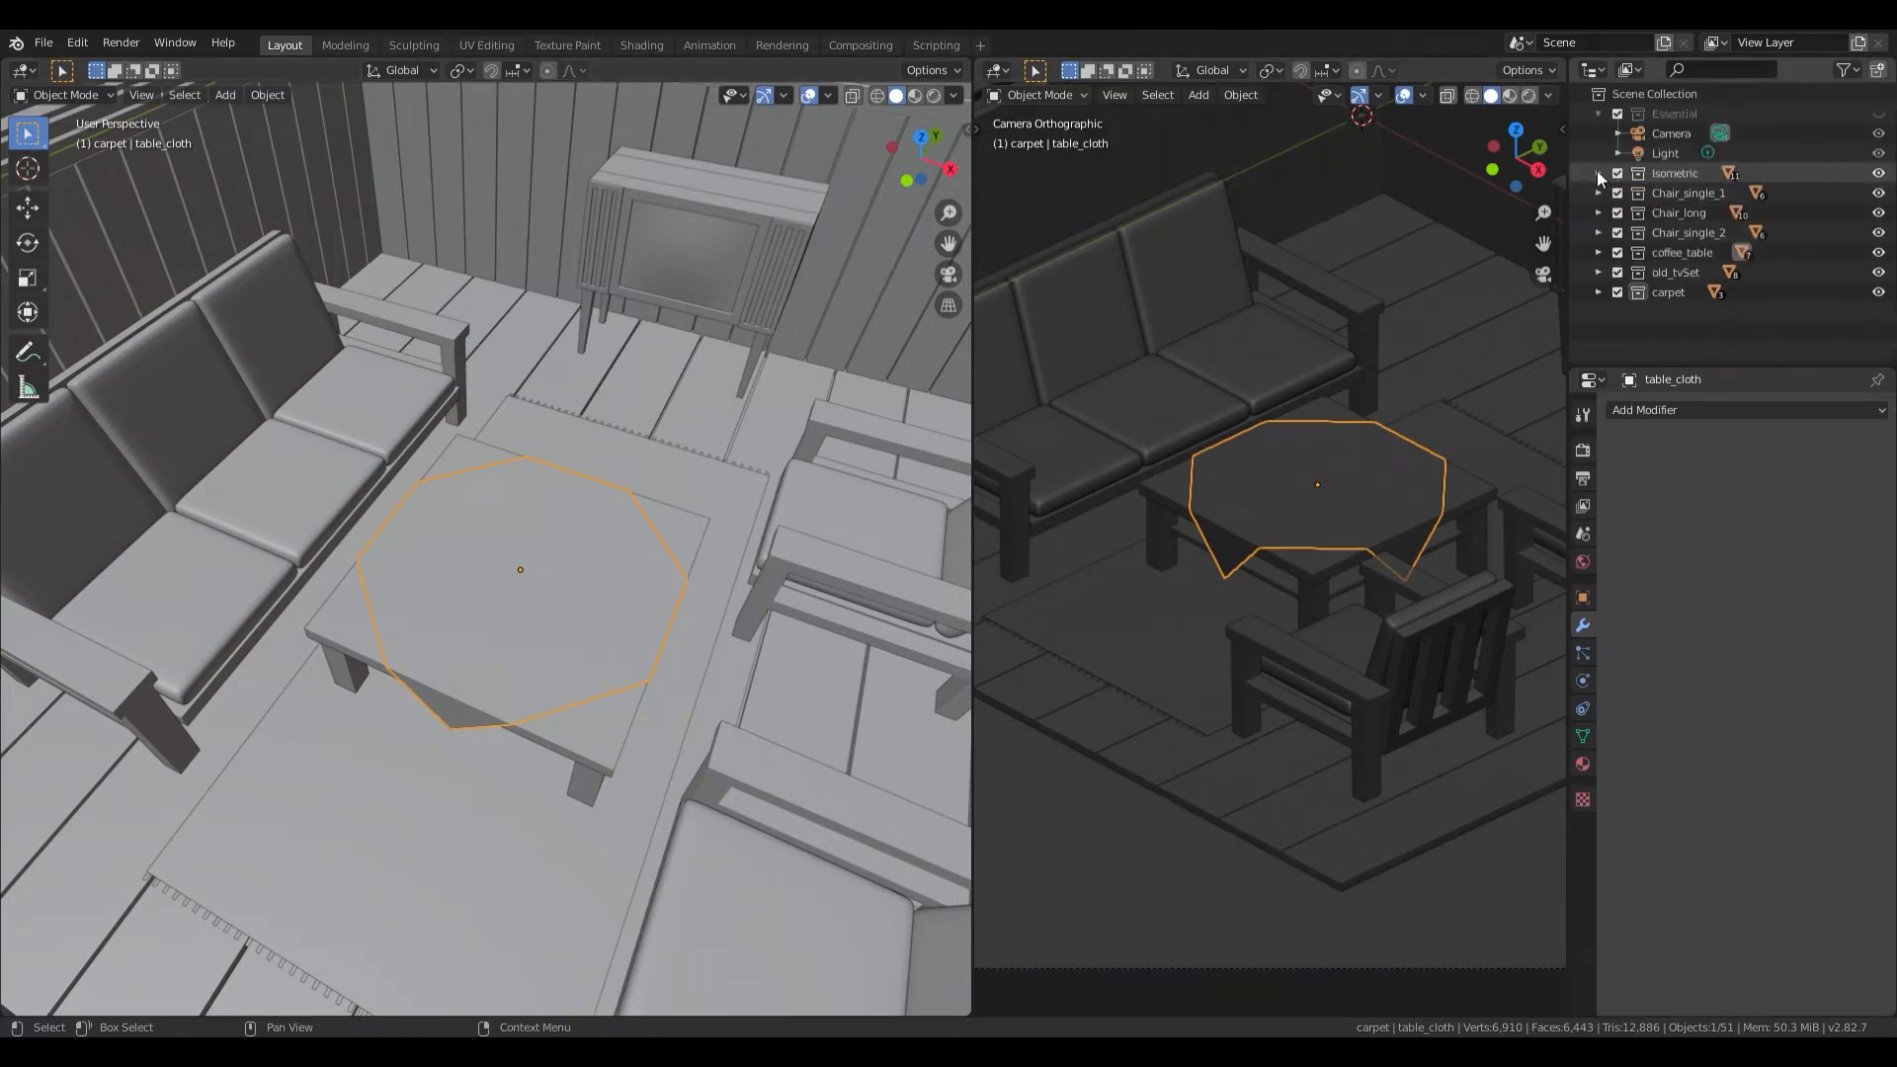
left_click(1648, 329)
right_click(1638, 318)
left_click(1640, 322)
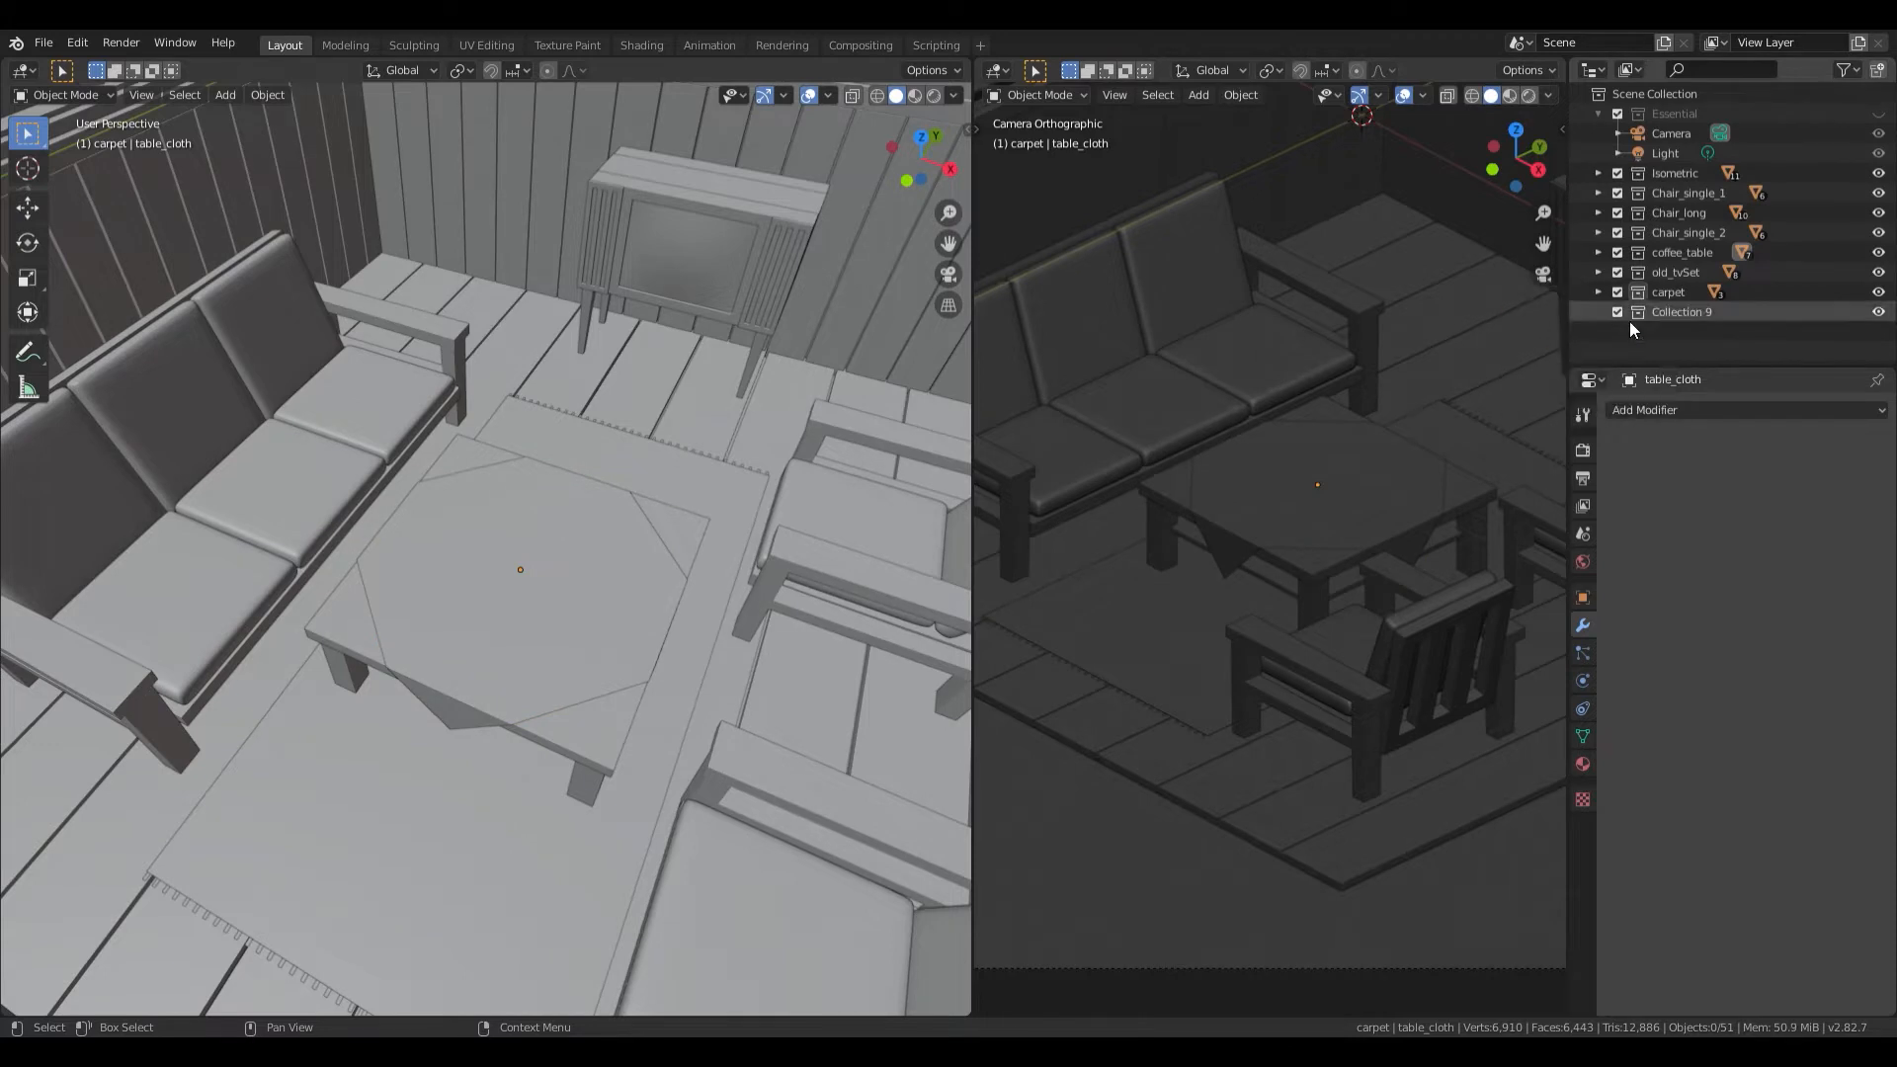
double_click(1689, 312)
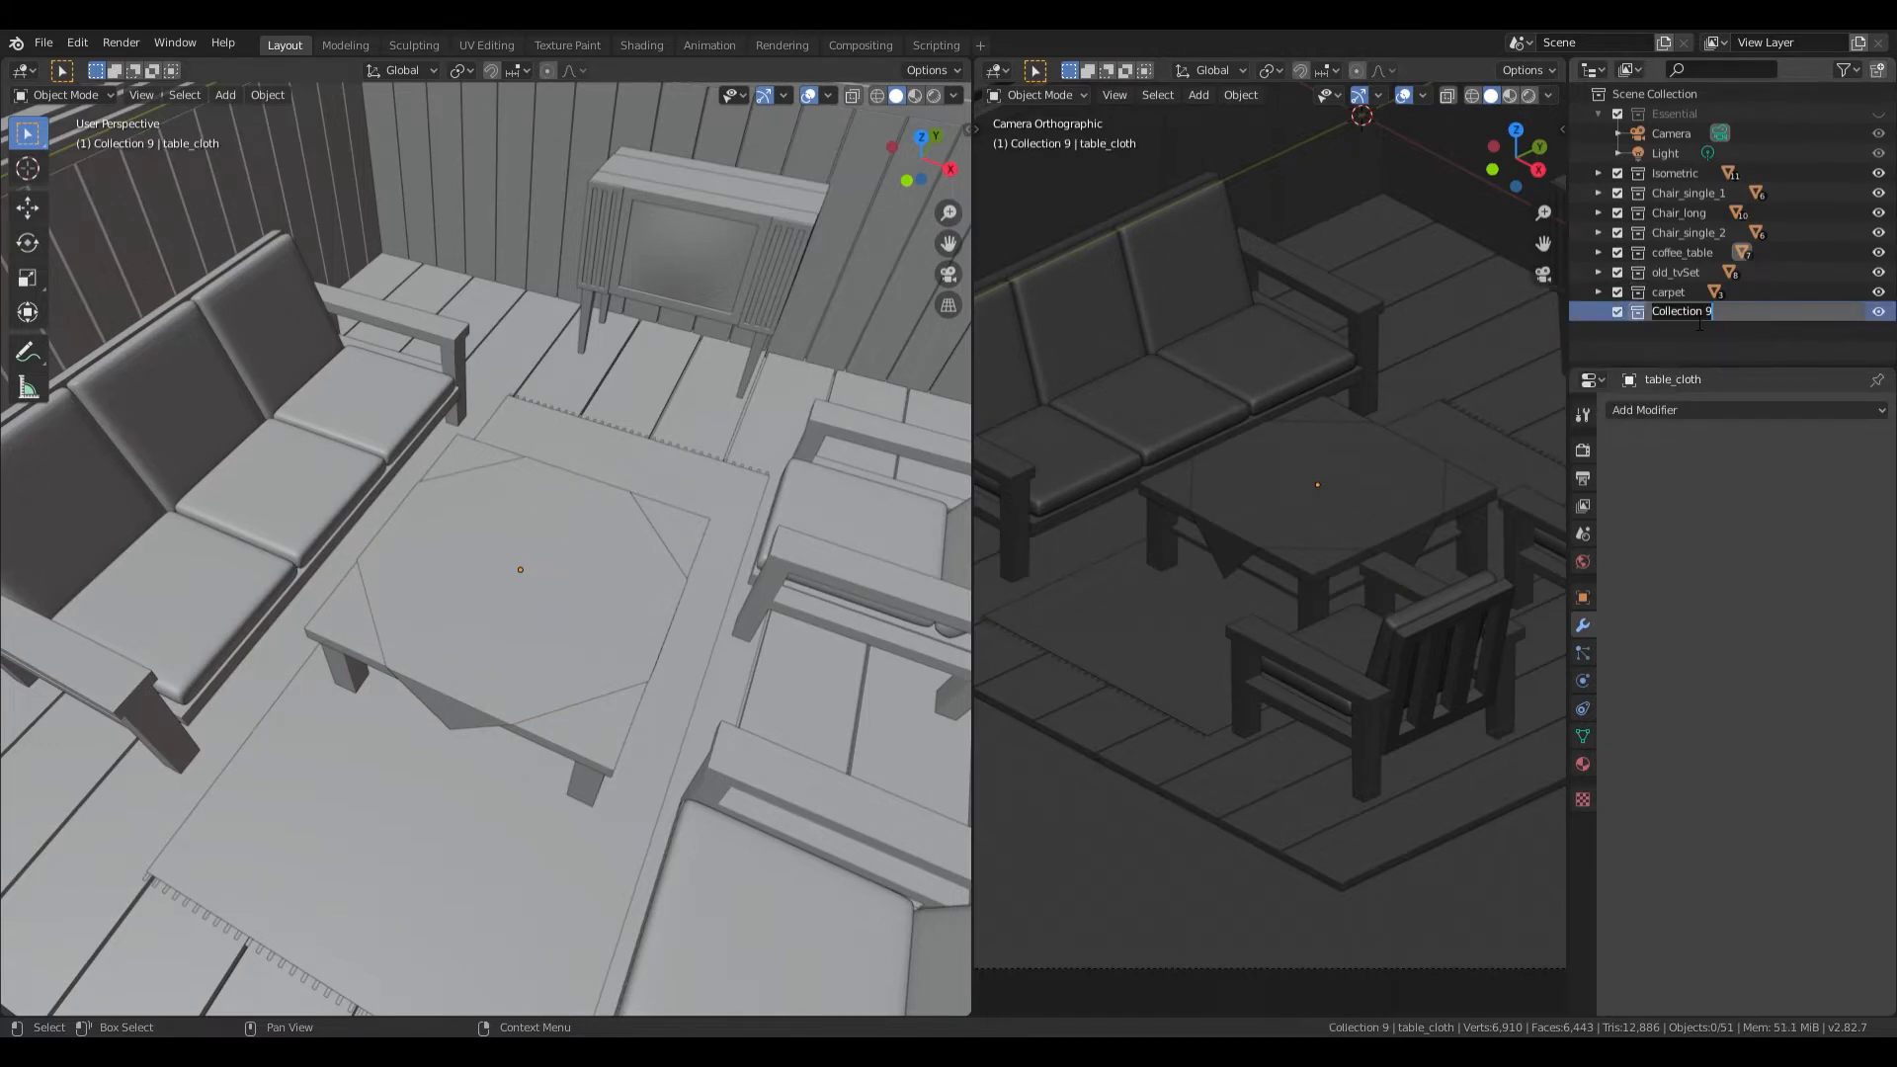
type("potted_plants")
key("Return")
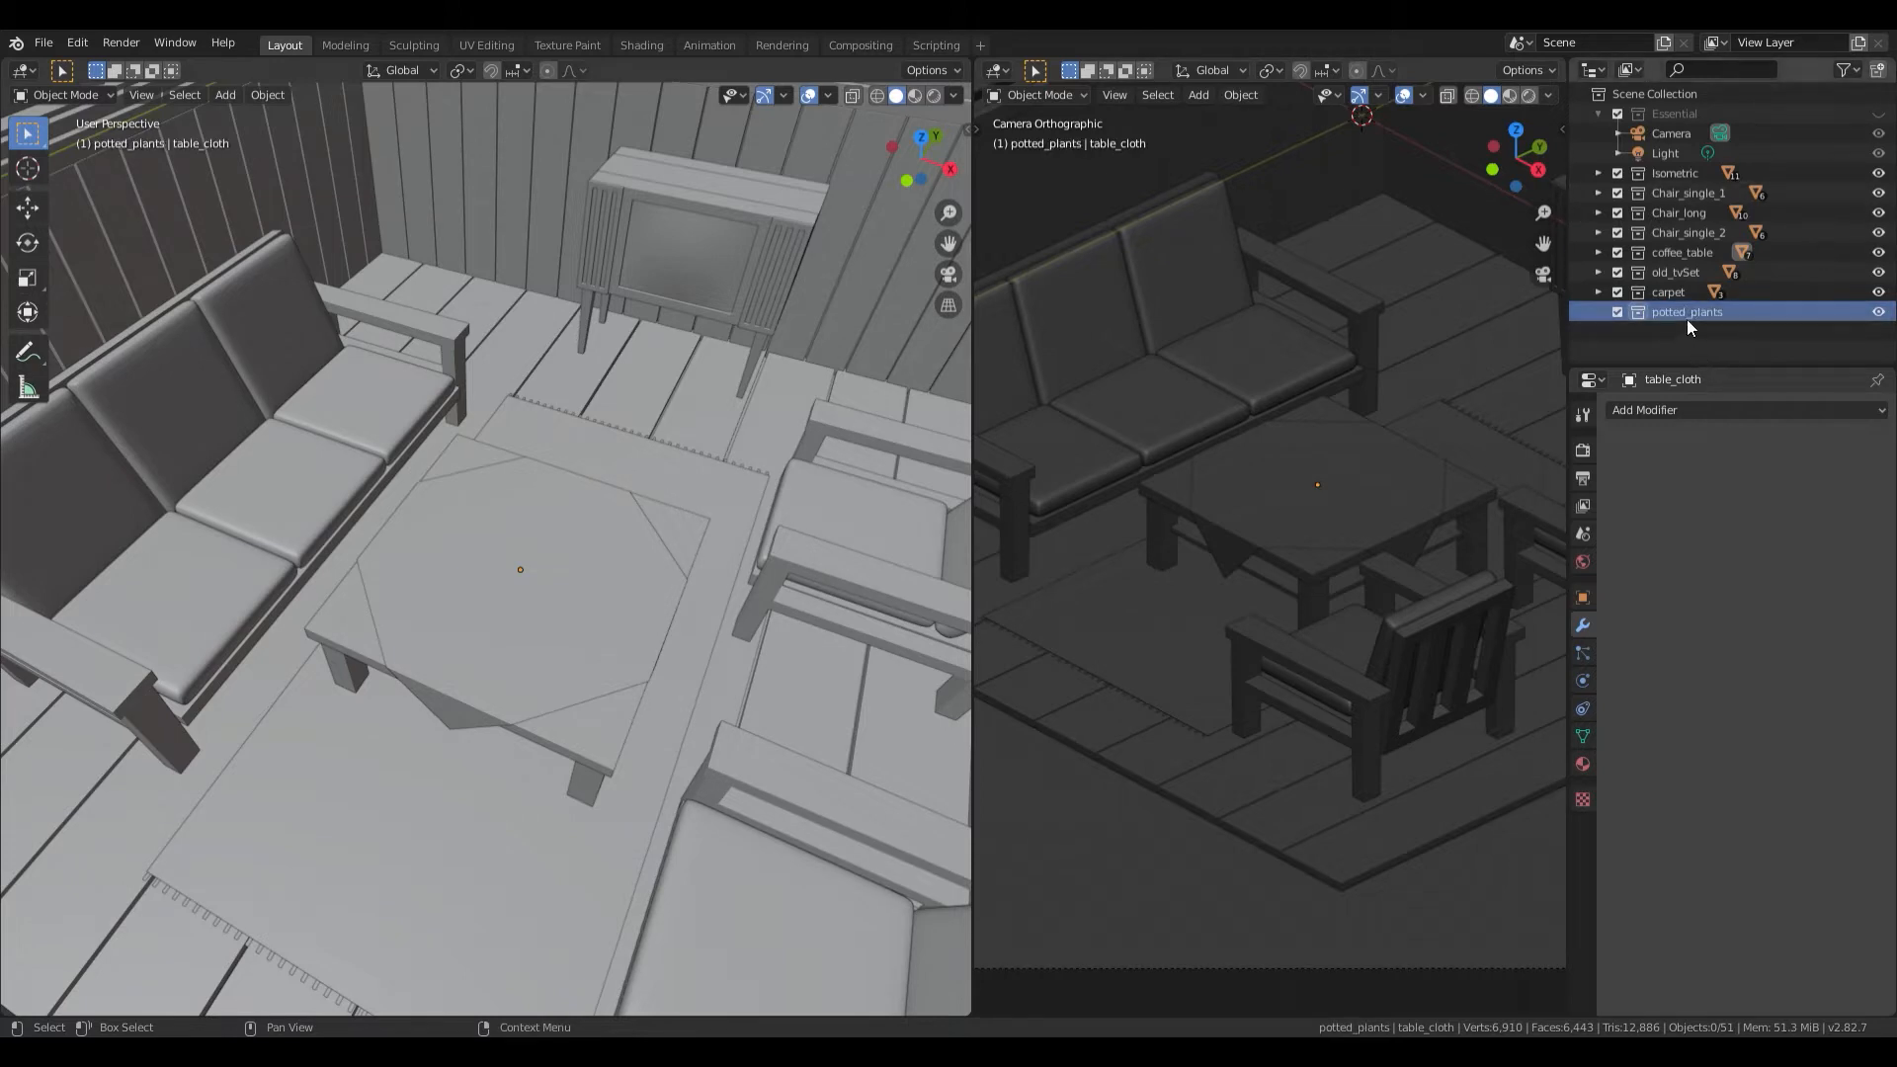
Step: Add a plane mesh to the potted_plants collection
middle_click_drag(626, 611, 566, 616, "shift")
scroll(573, 608, "down", 3)
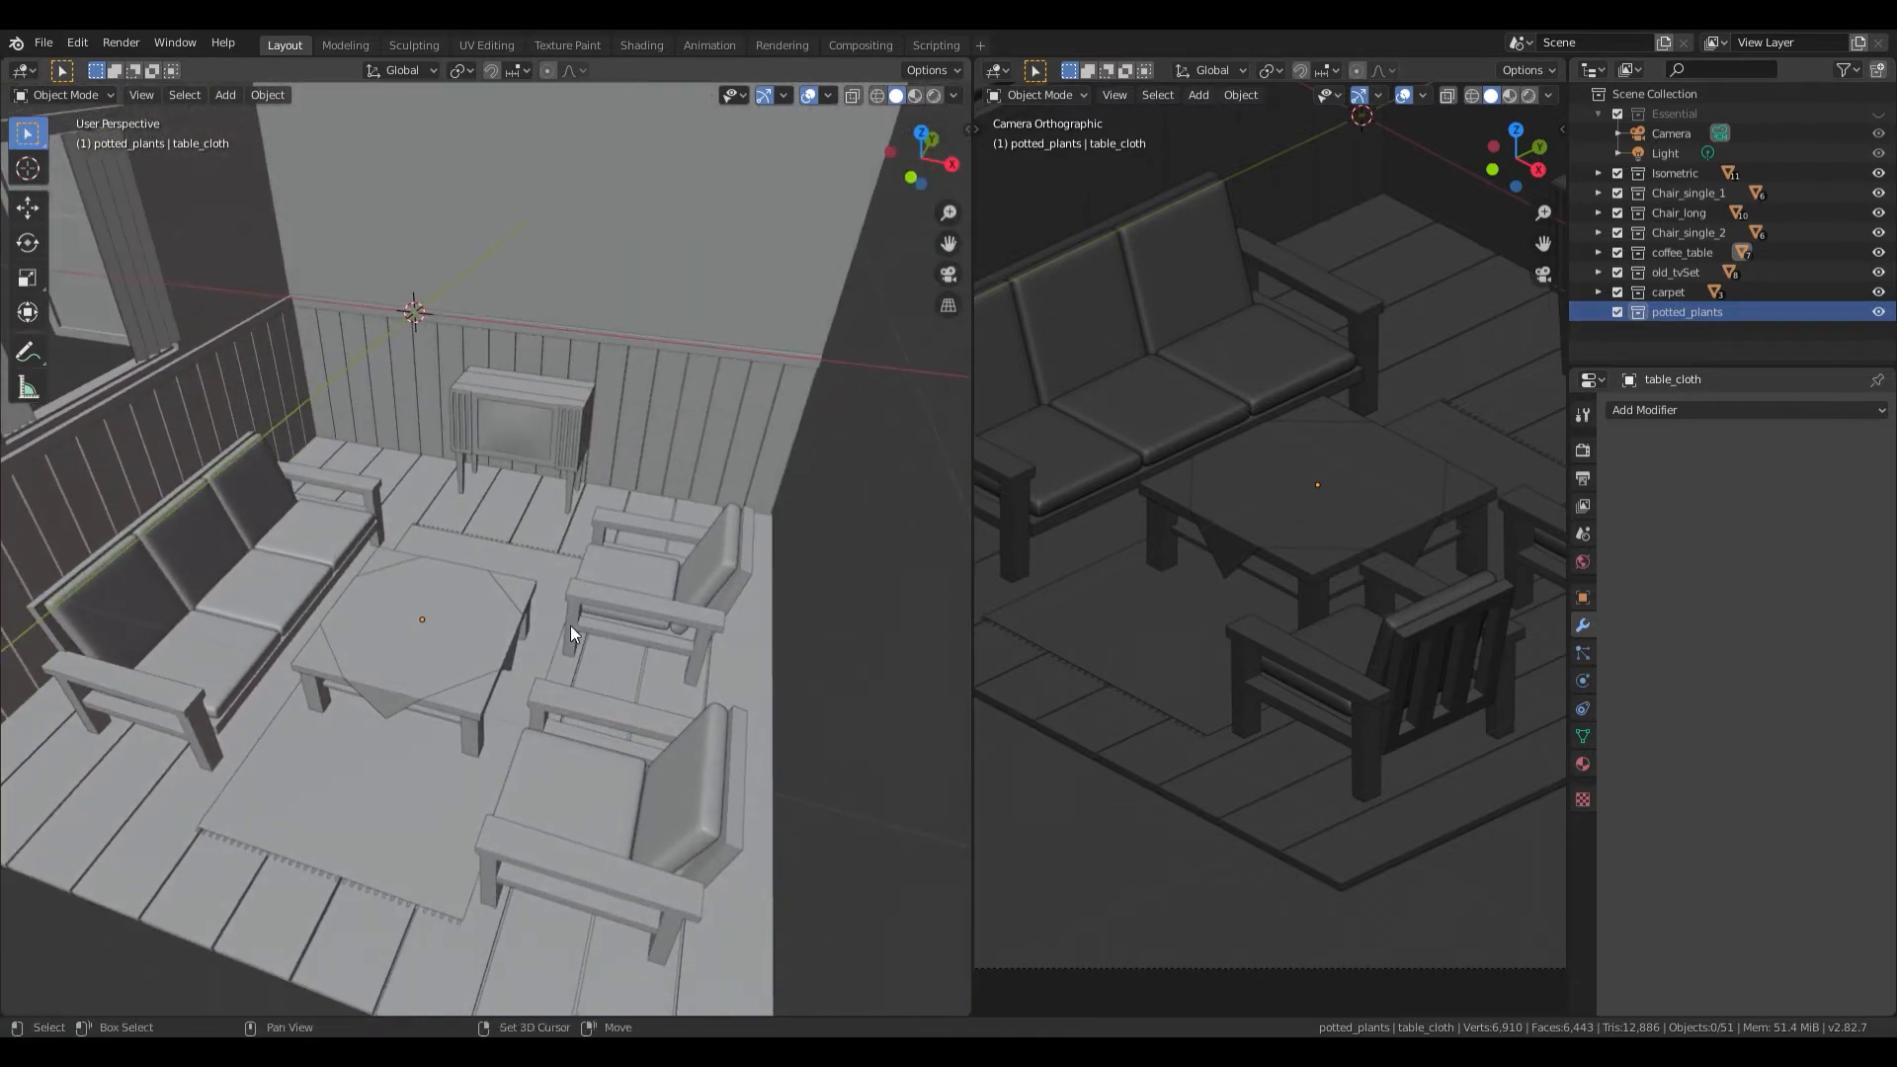
key("shift+a")
mouse_move(571, 625)
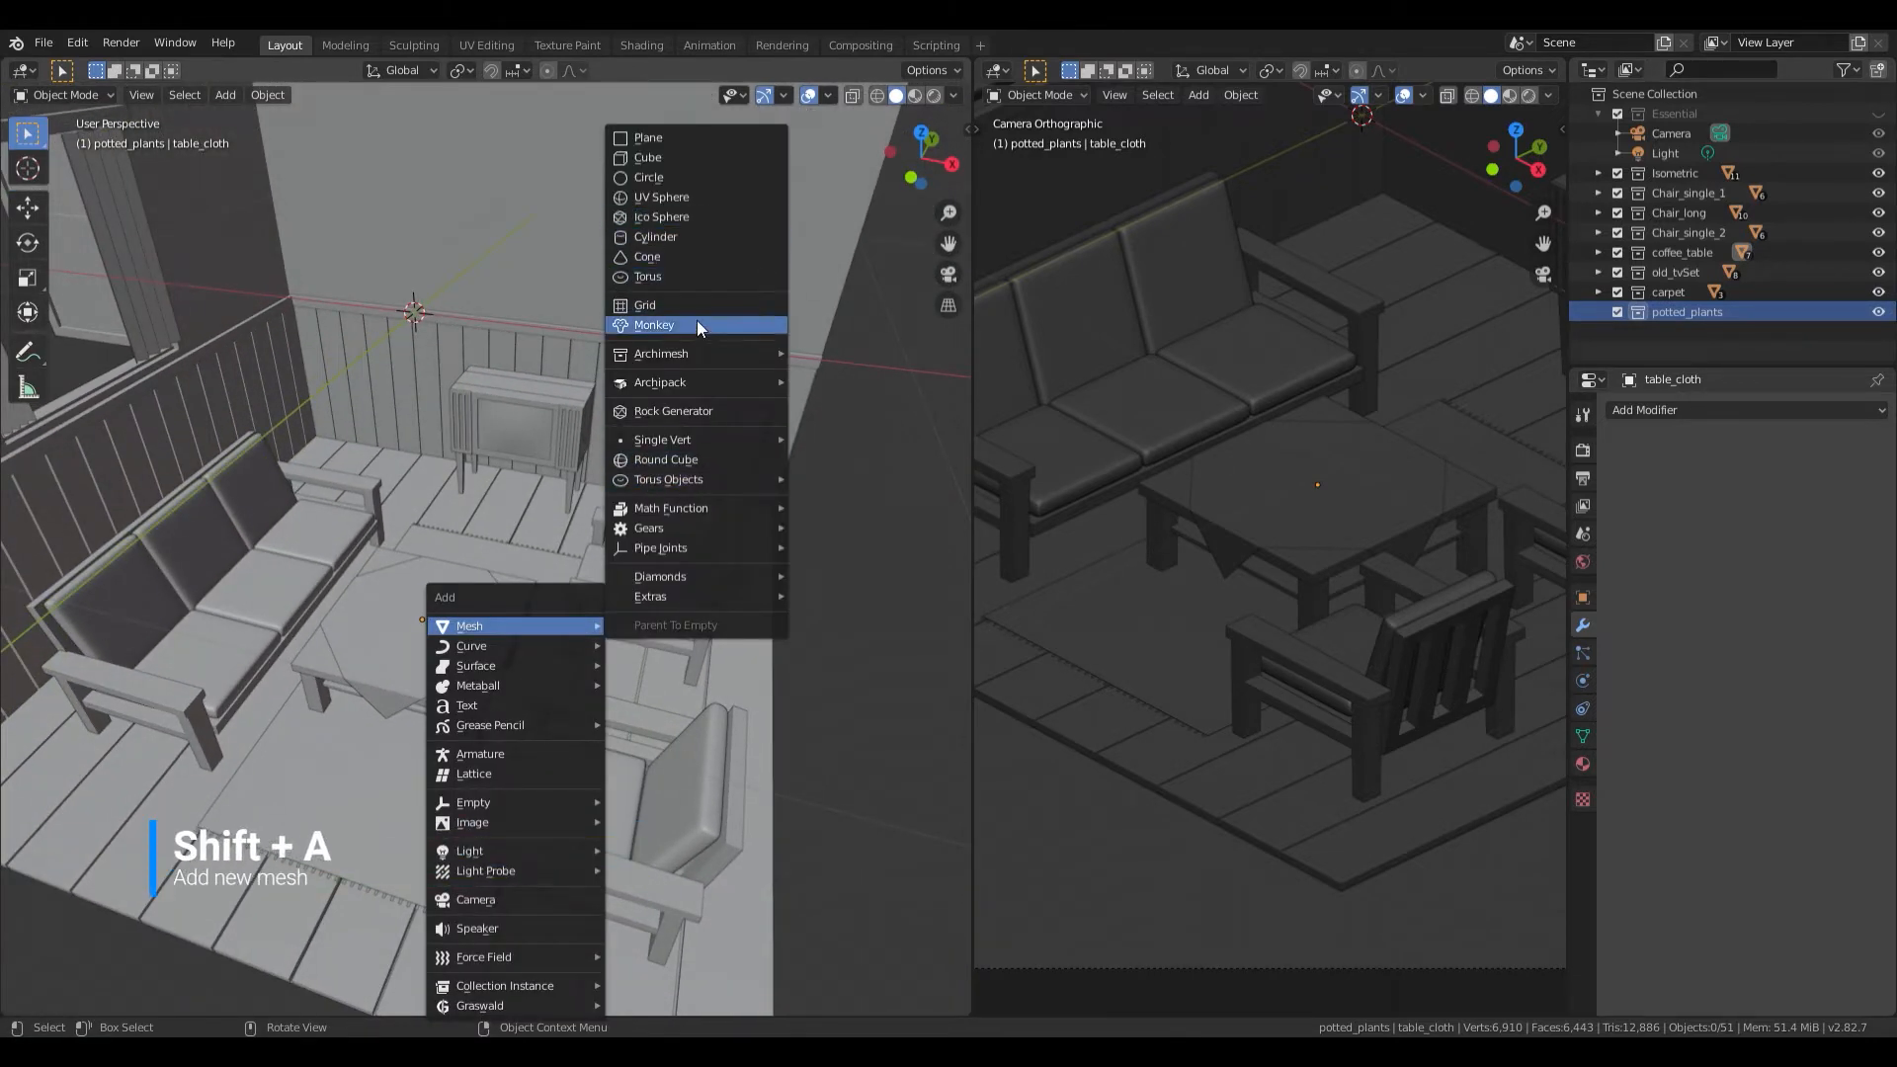
left_click(672, 136)
Step: Scale the plane down evenly to a small square, much smaller than the coffee table, checking it from the top view
scroll(609, 373, "down", 5)
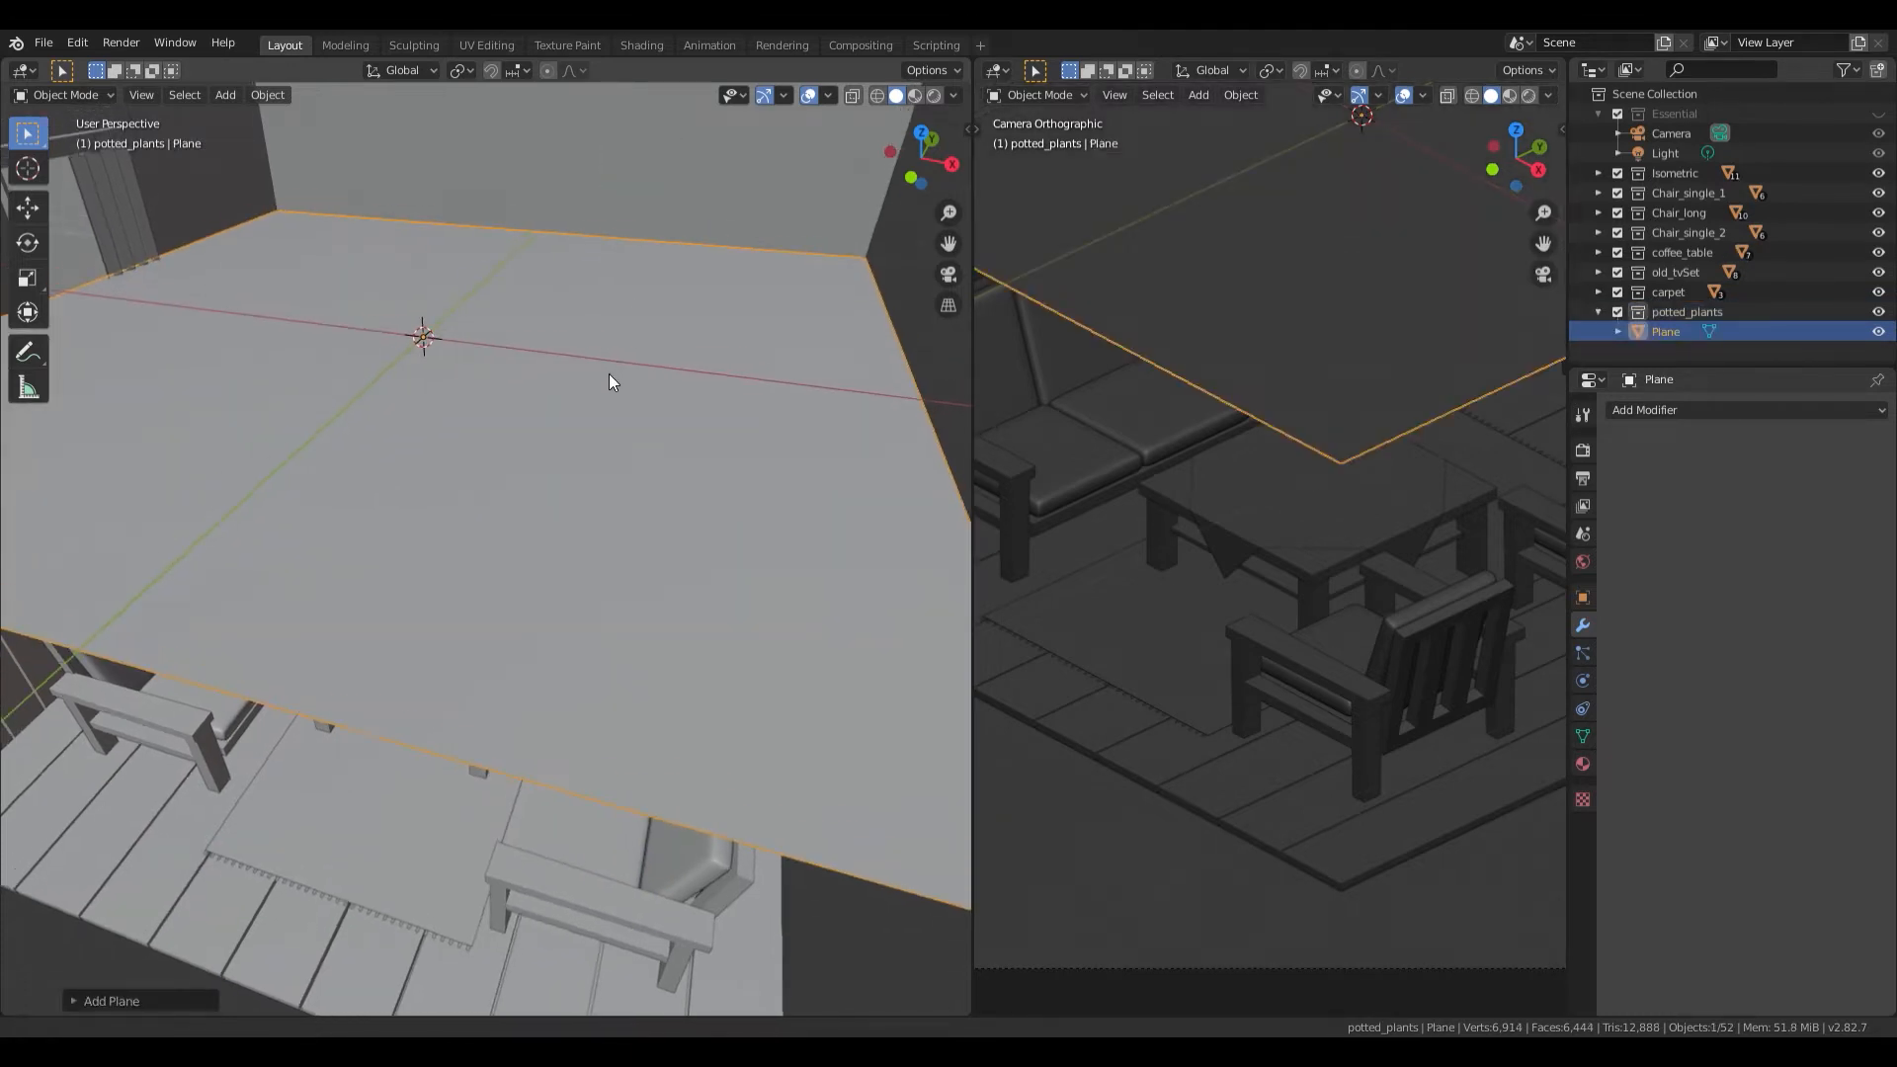
key("s")
left_click(499, 482)
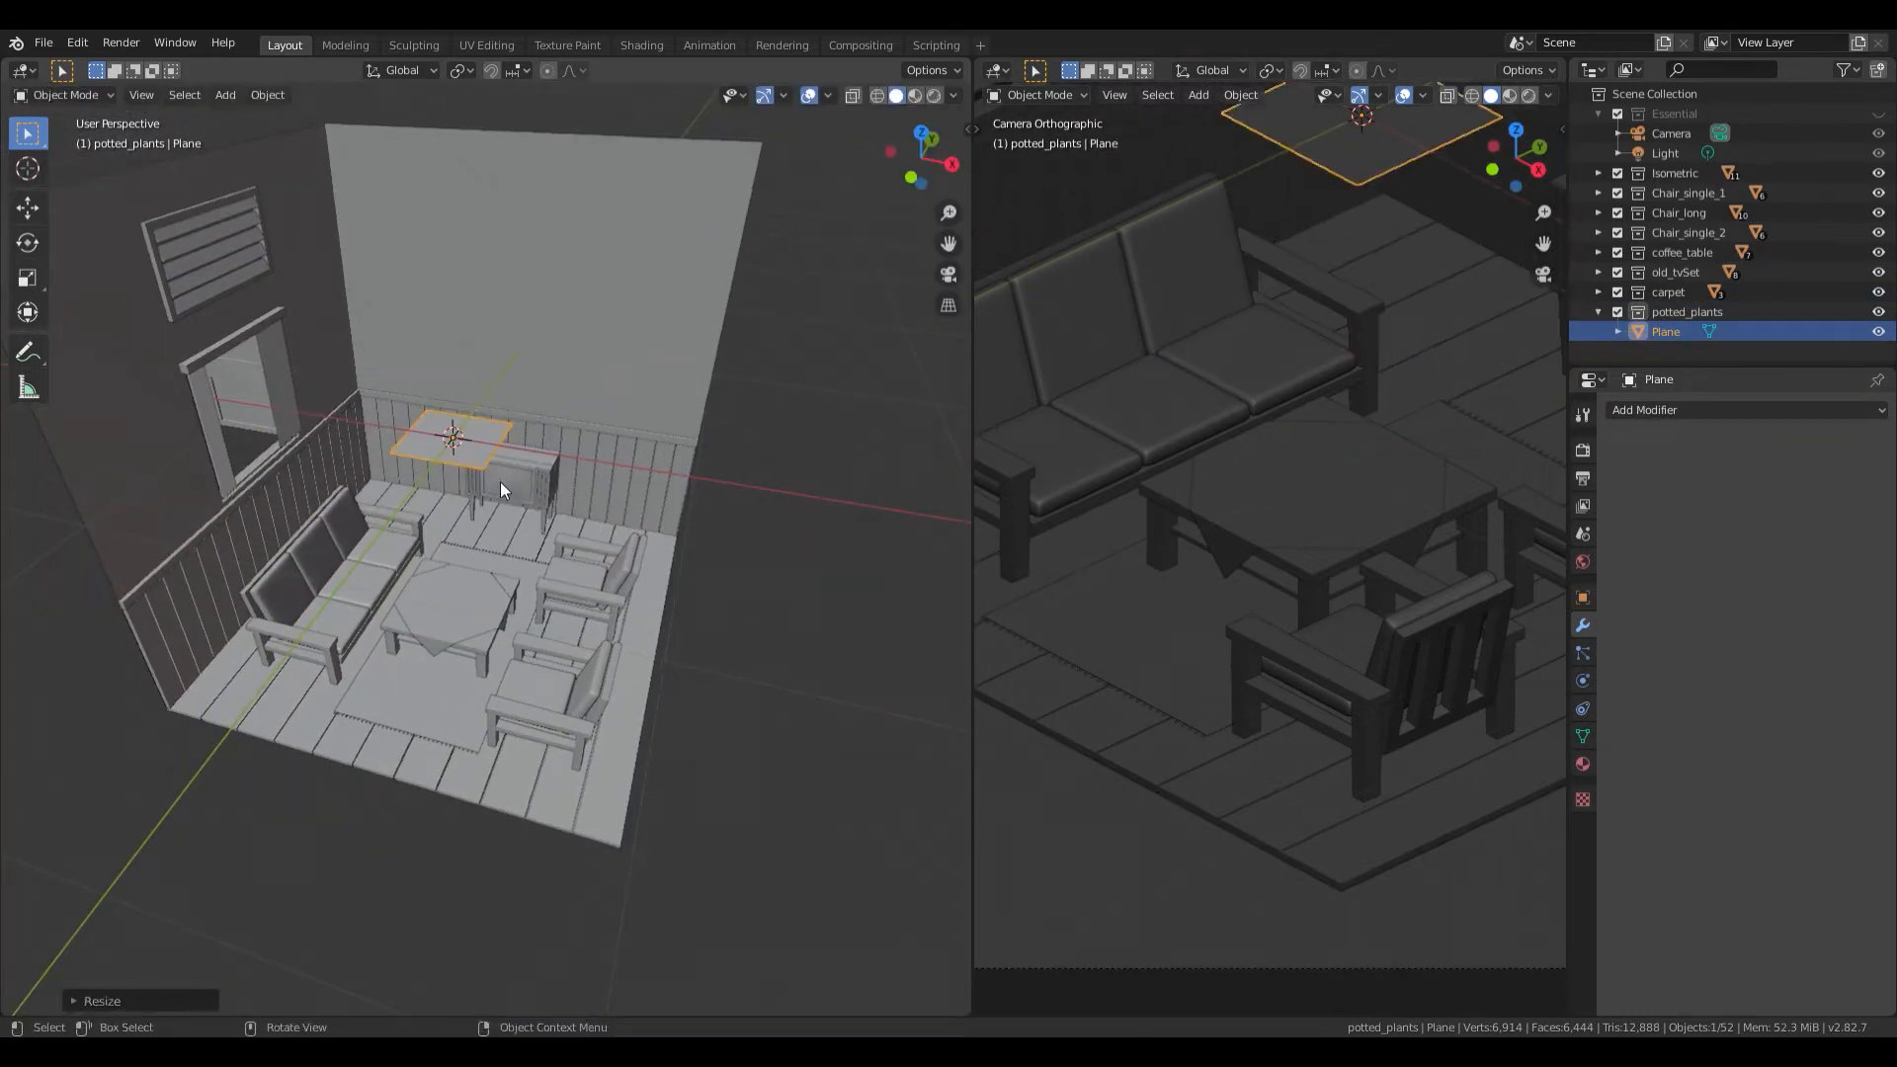
key("KP_7")
scroll(508, 569, "up", 5)
key("s")
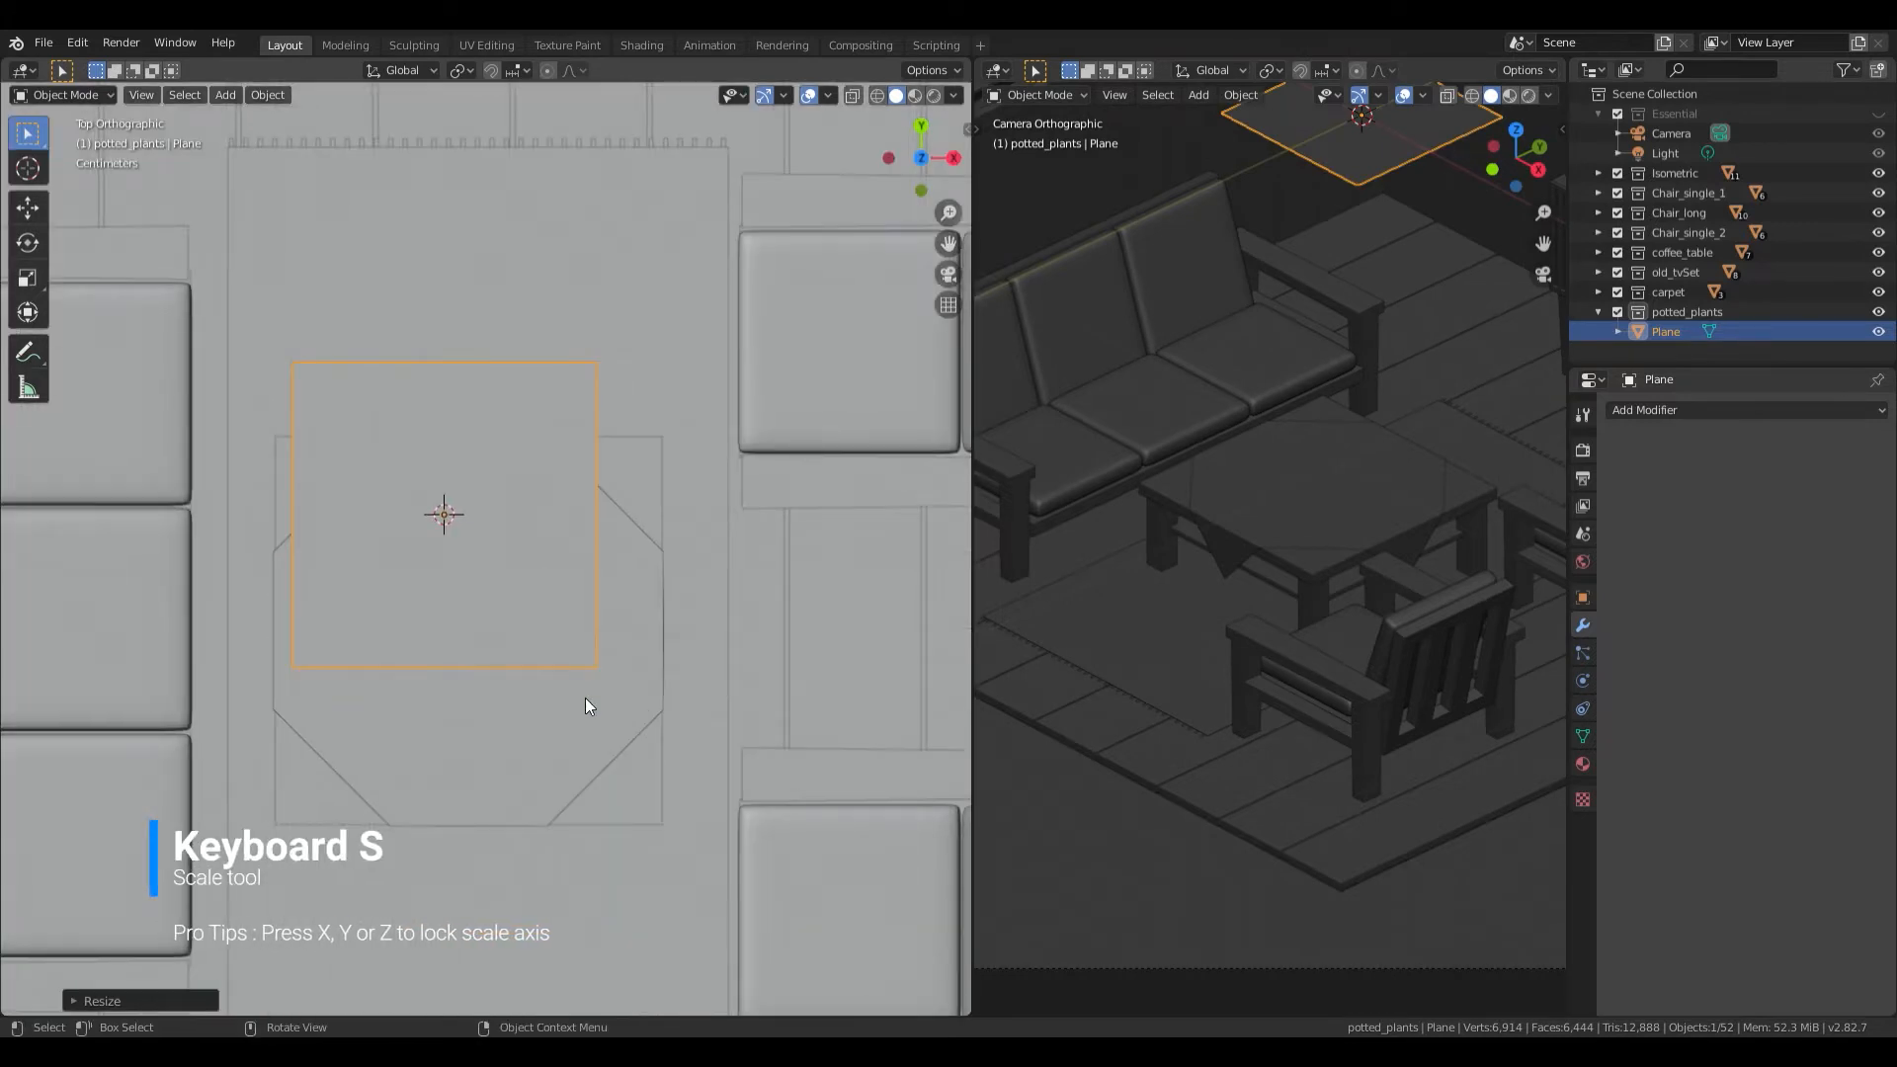
left_click(460, 543)
scroll(541, 543, "up", 6)
middle_click_drag(591, 480, 531, 629, "shift")
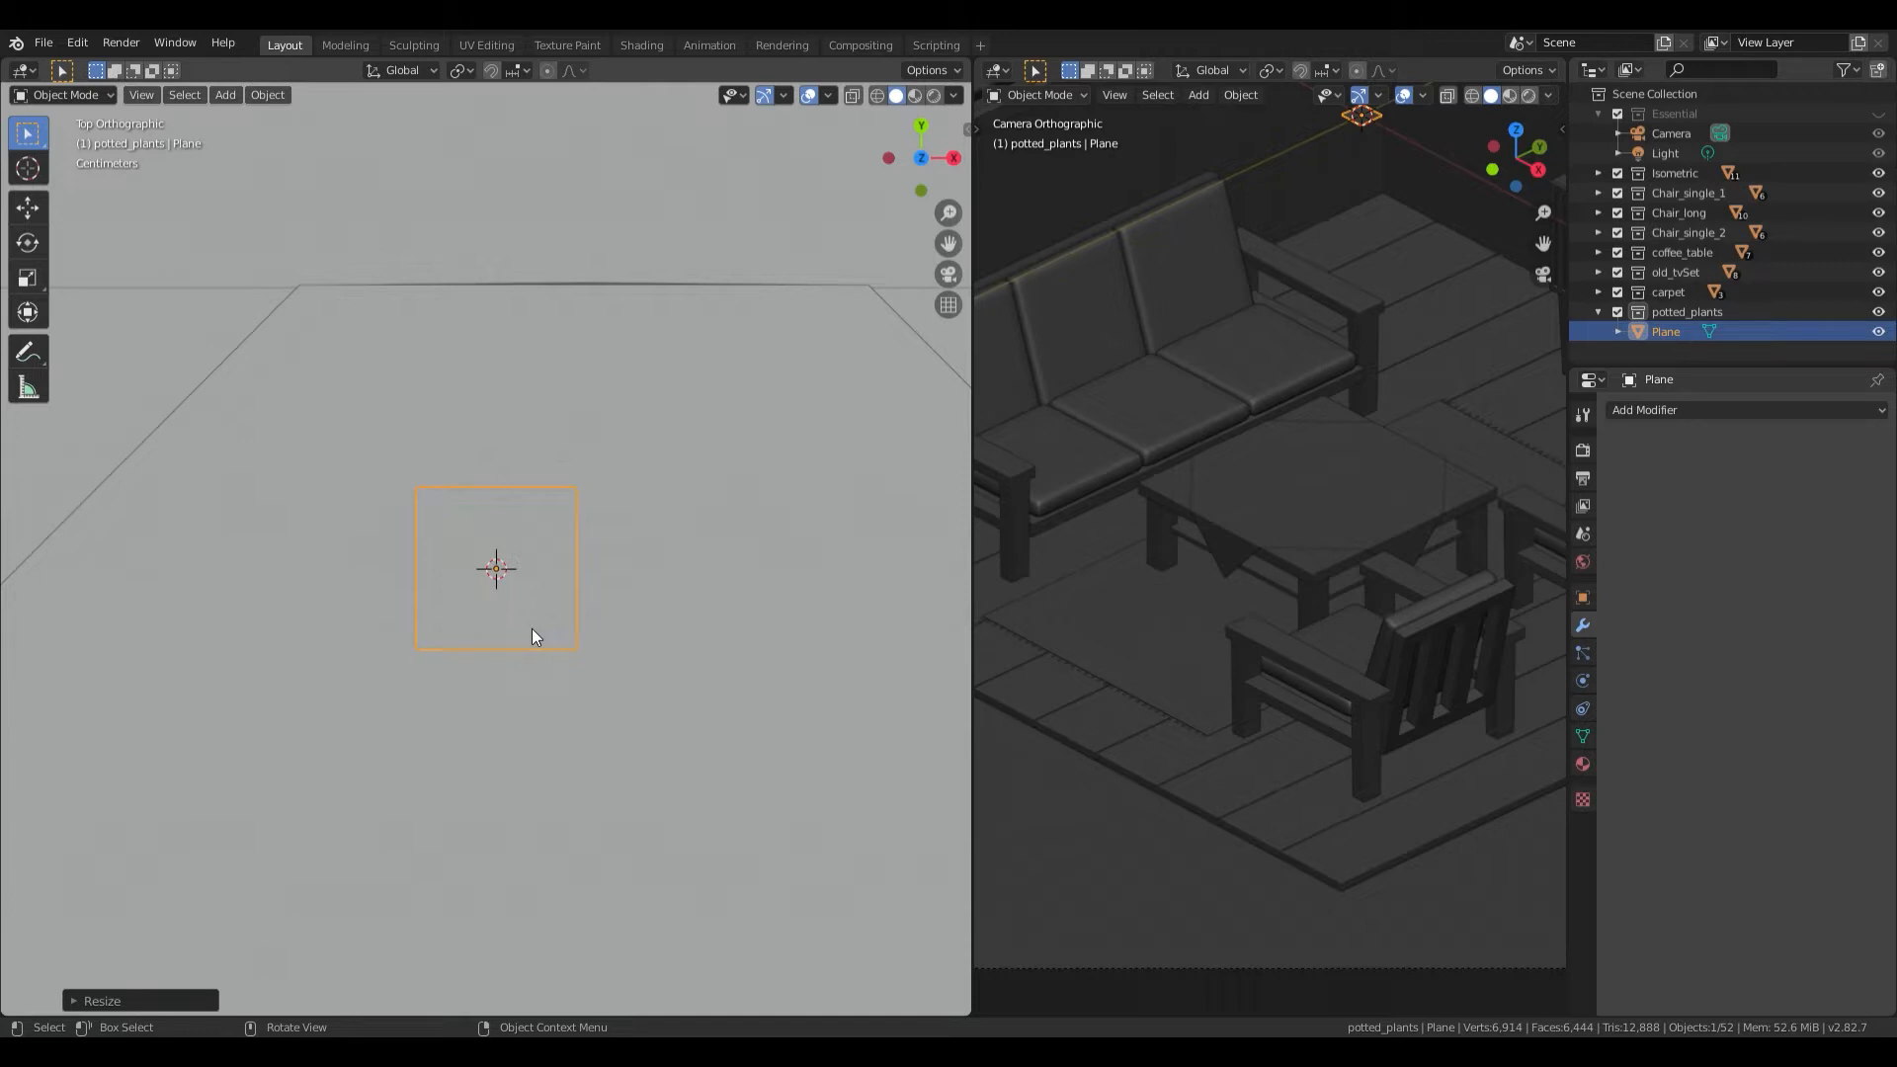
Step: In Edit Mode, divide the plane into four equal quarters with two centred, perpendicular loop cuts
scroll(533, 628, "up", 2)
key("Tab")
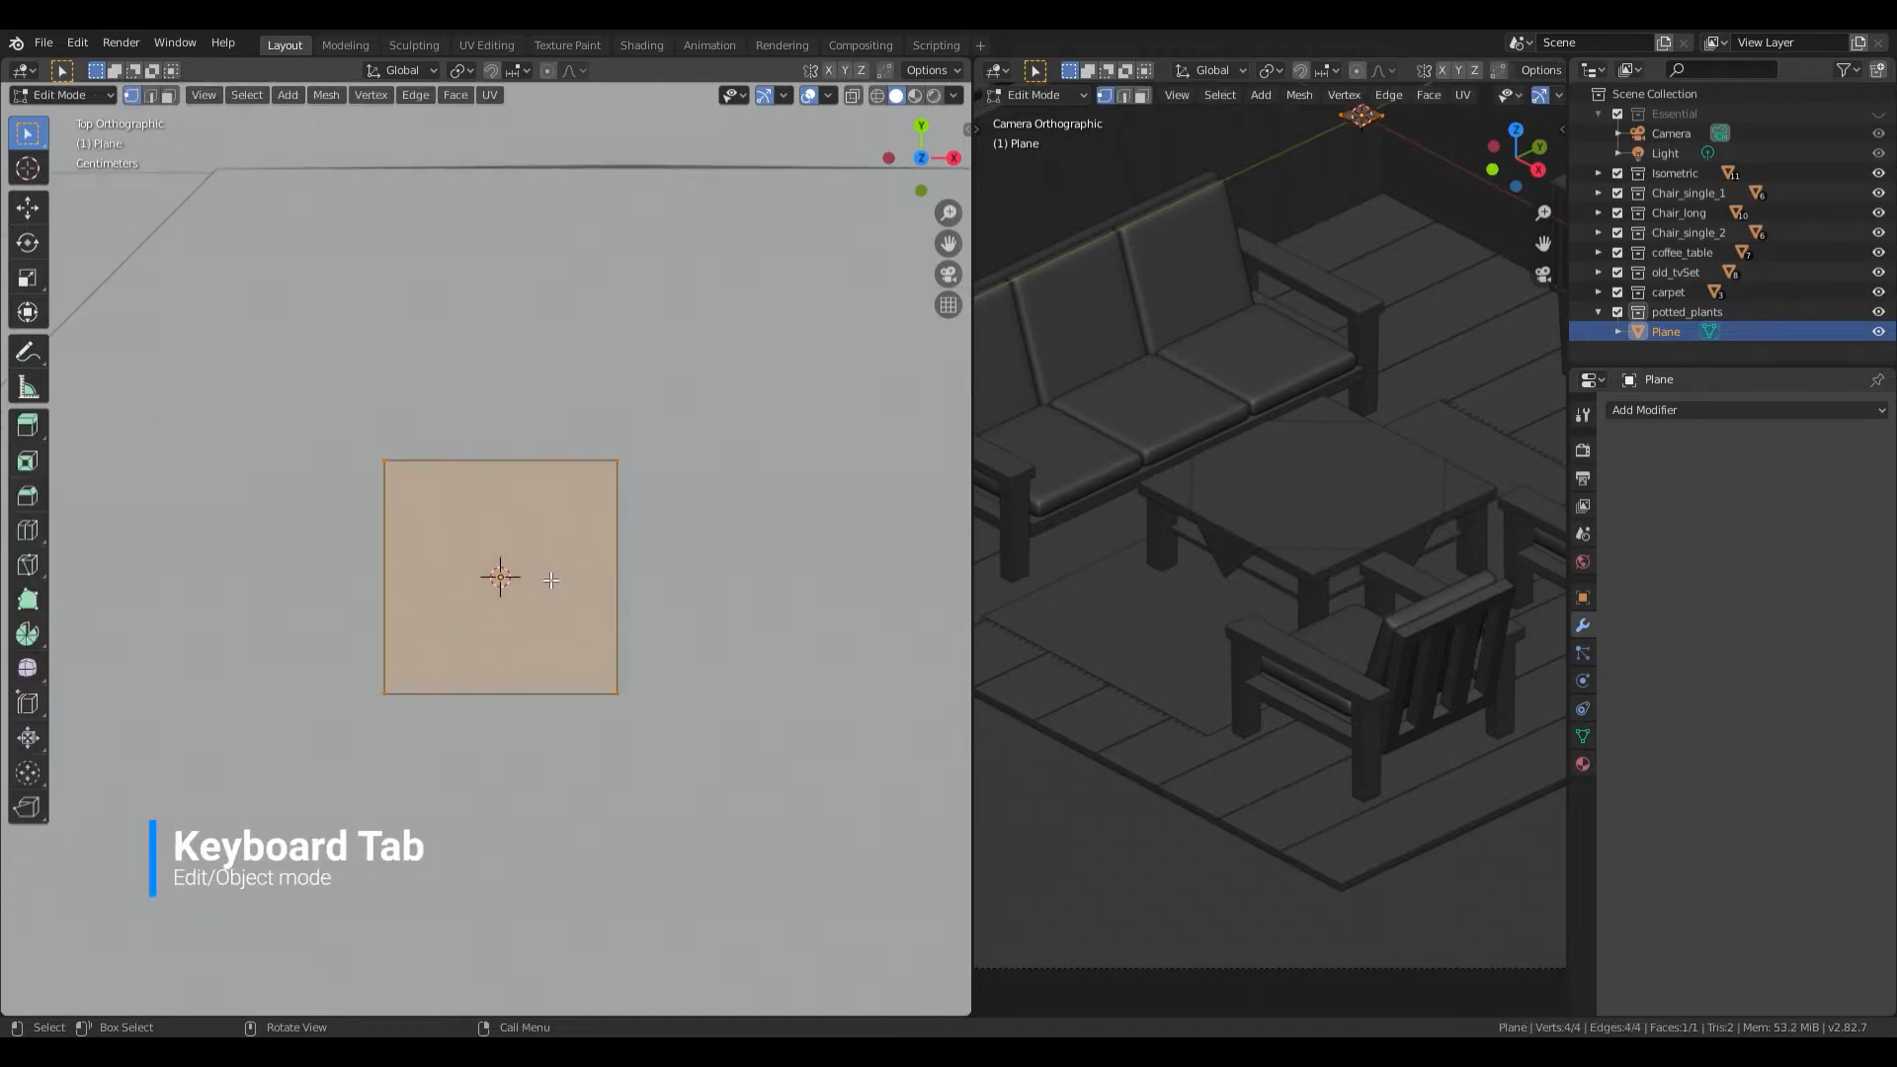
middle_click_drag(558, 583, 530, 580, "shift")
key("ctrl+r")
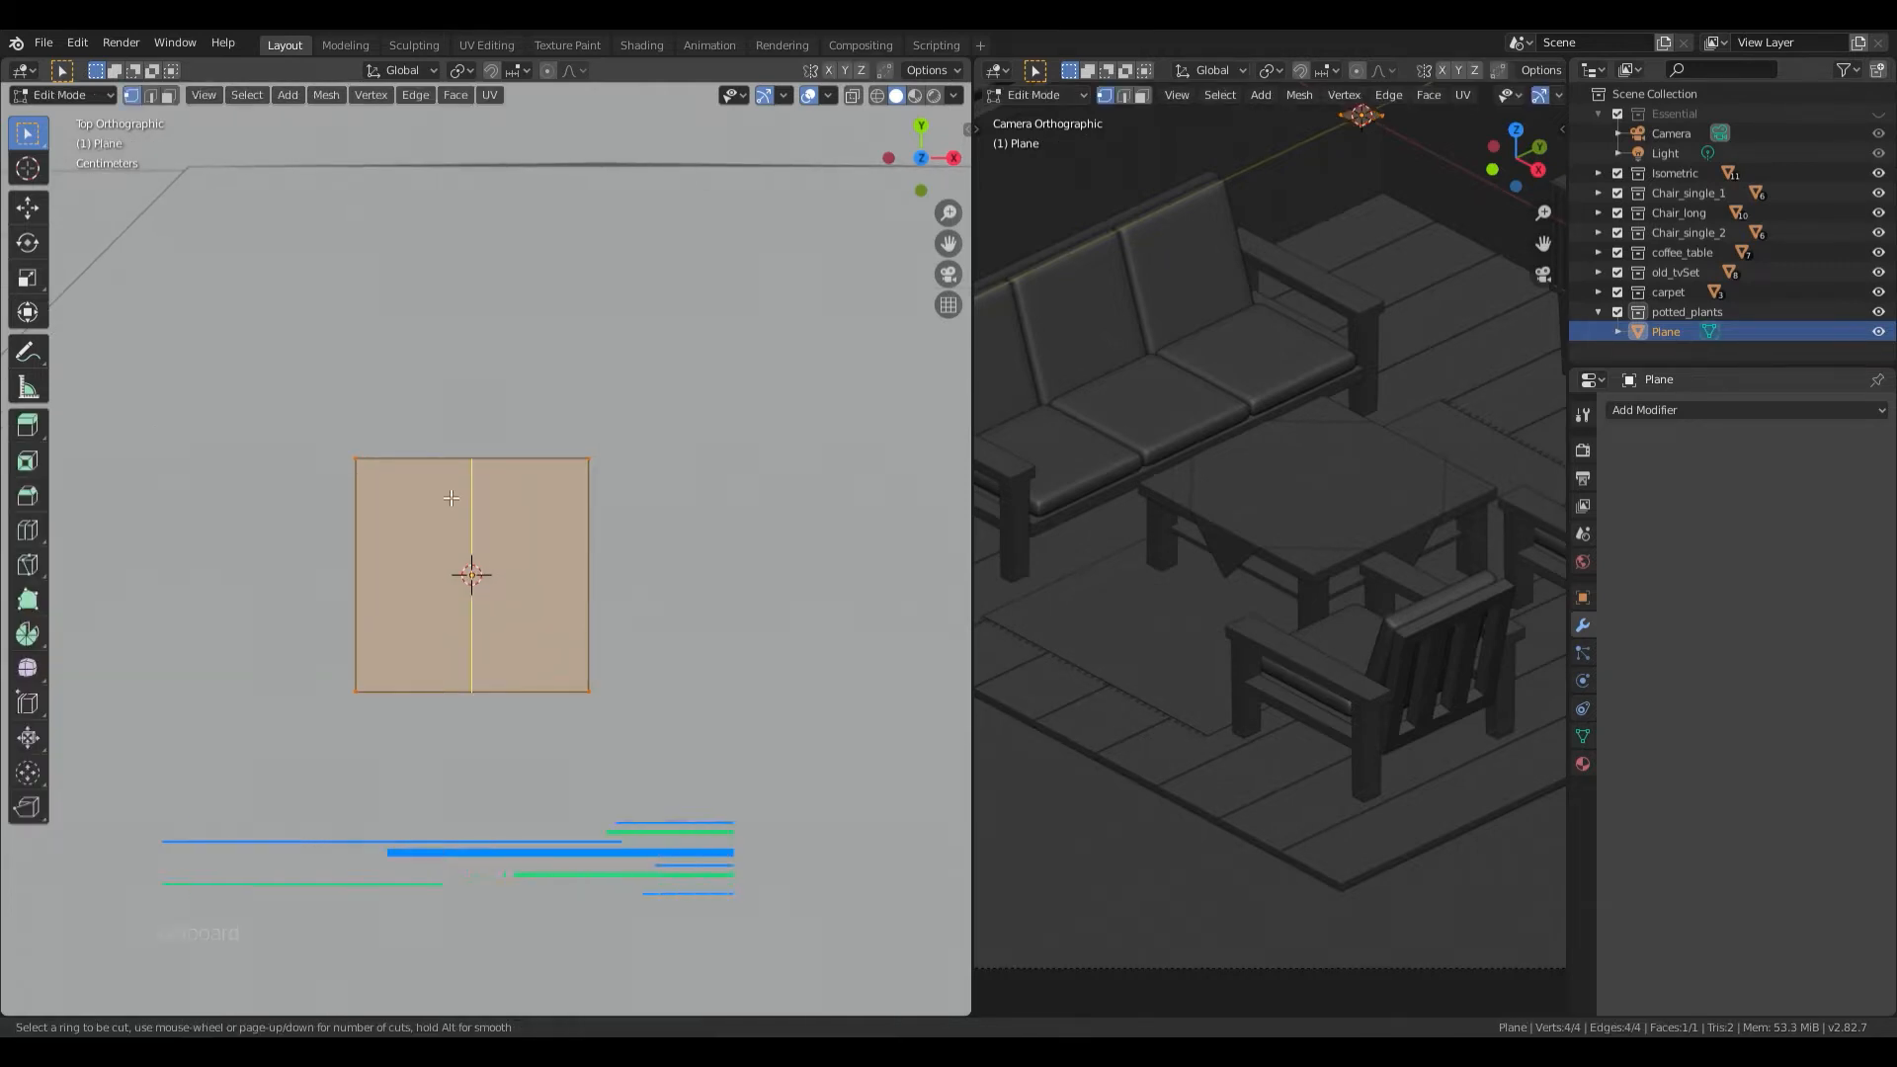
left_click(462, 491)
right_click(461, 491)
key("ctrl+r")
left_click(391, 584)
right_click(391, 583)
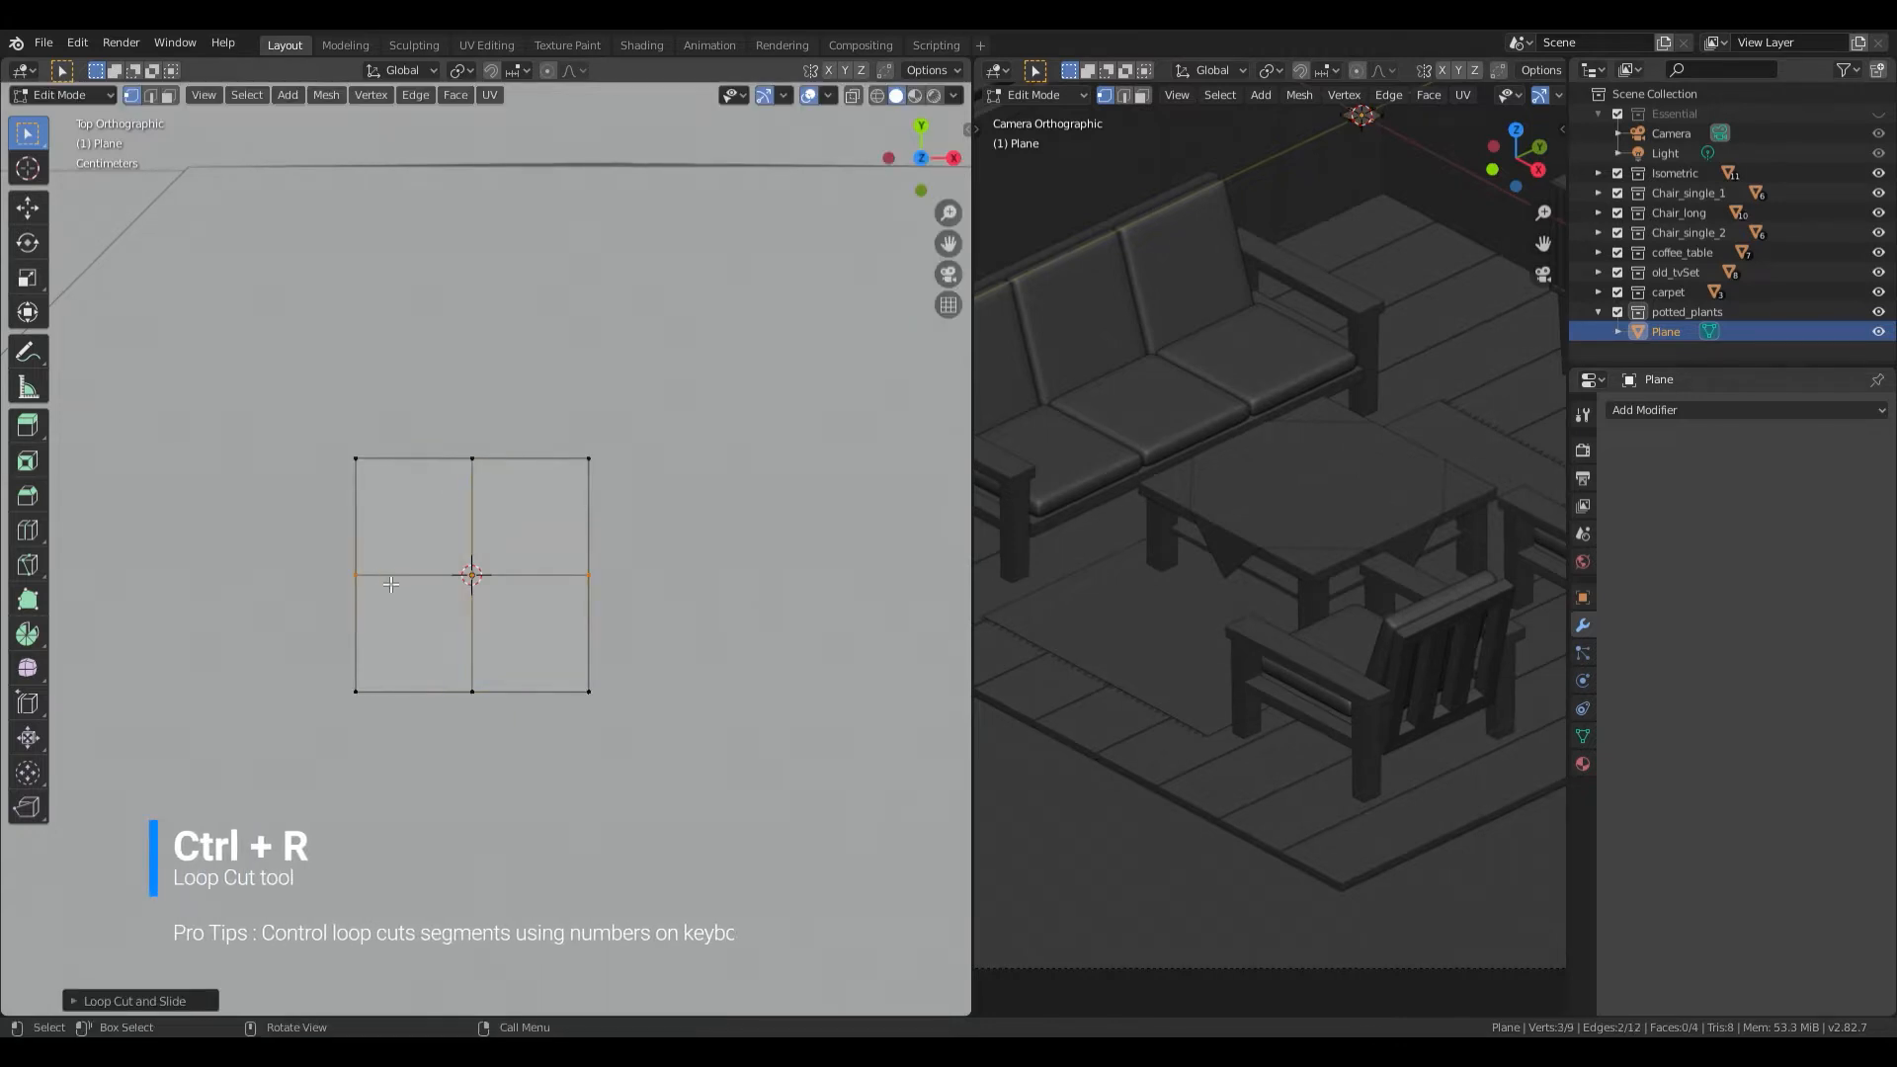
Step: Select all the plane's vertices except the centre one and round them into an octagon with the To Sphere tool
key("a")
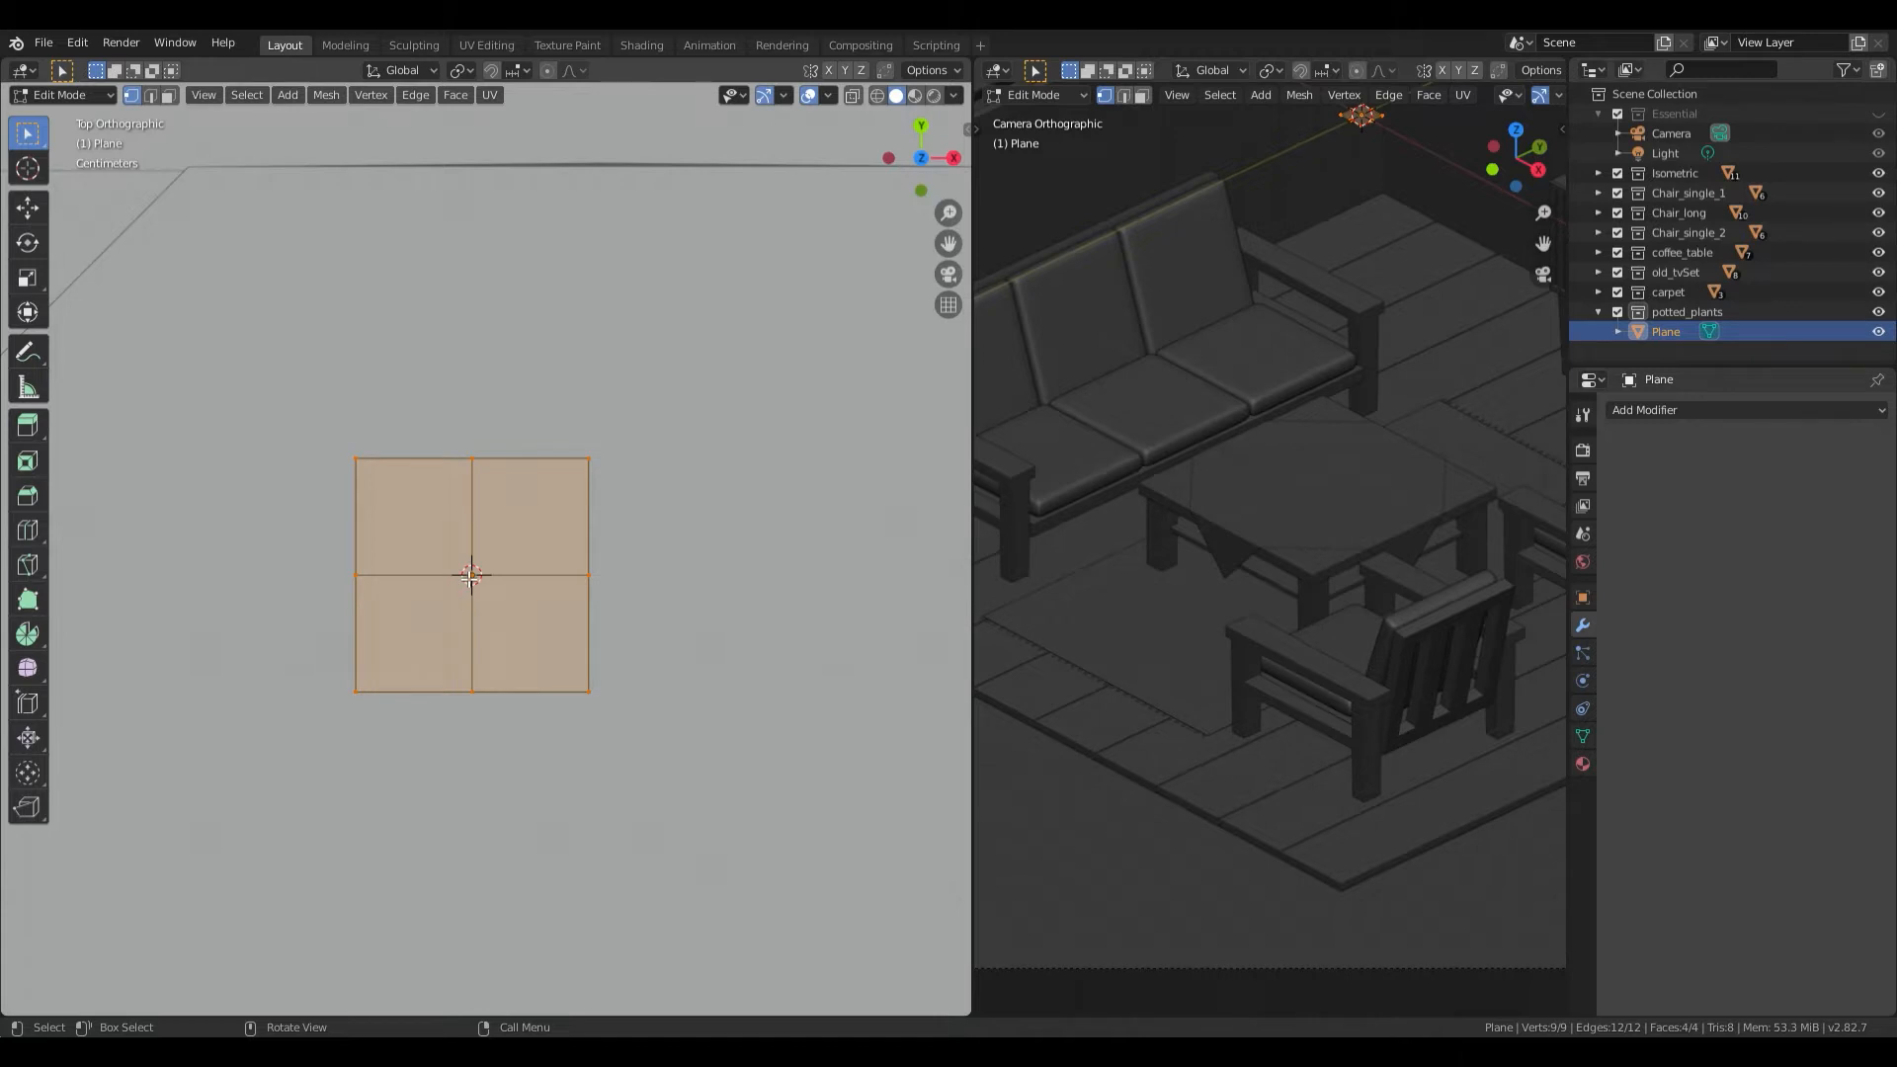
key("1")
left_click(471, 575, "shift")
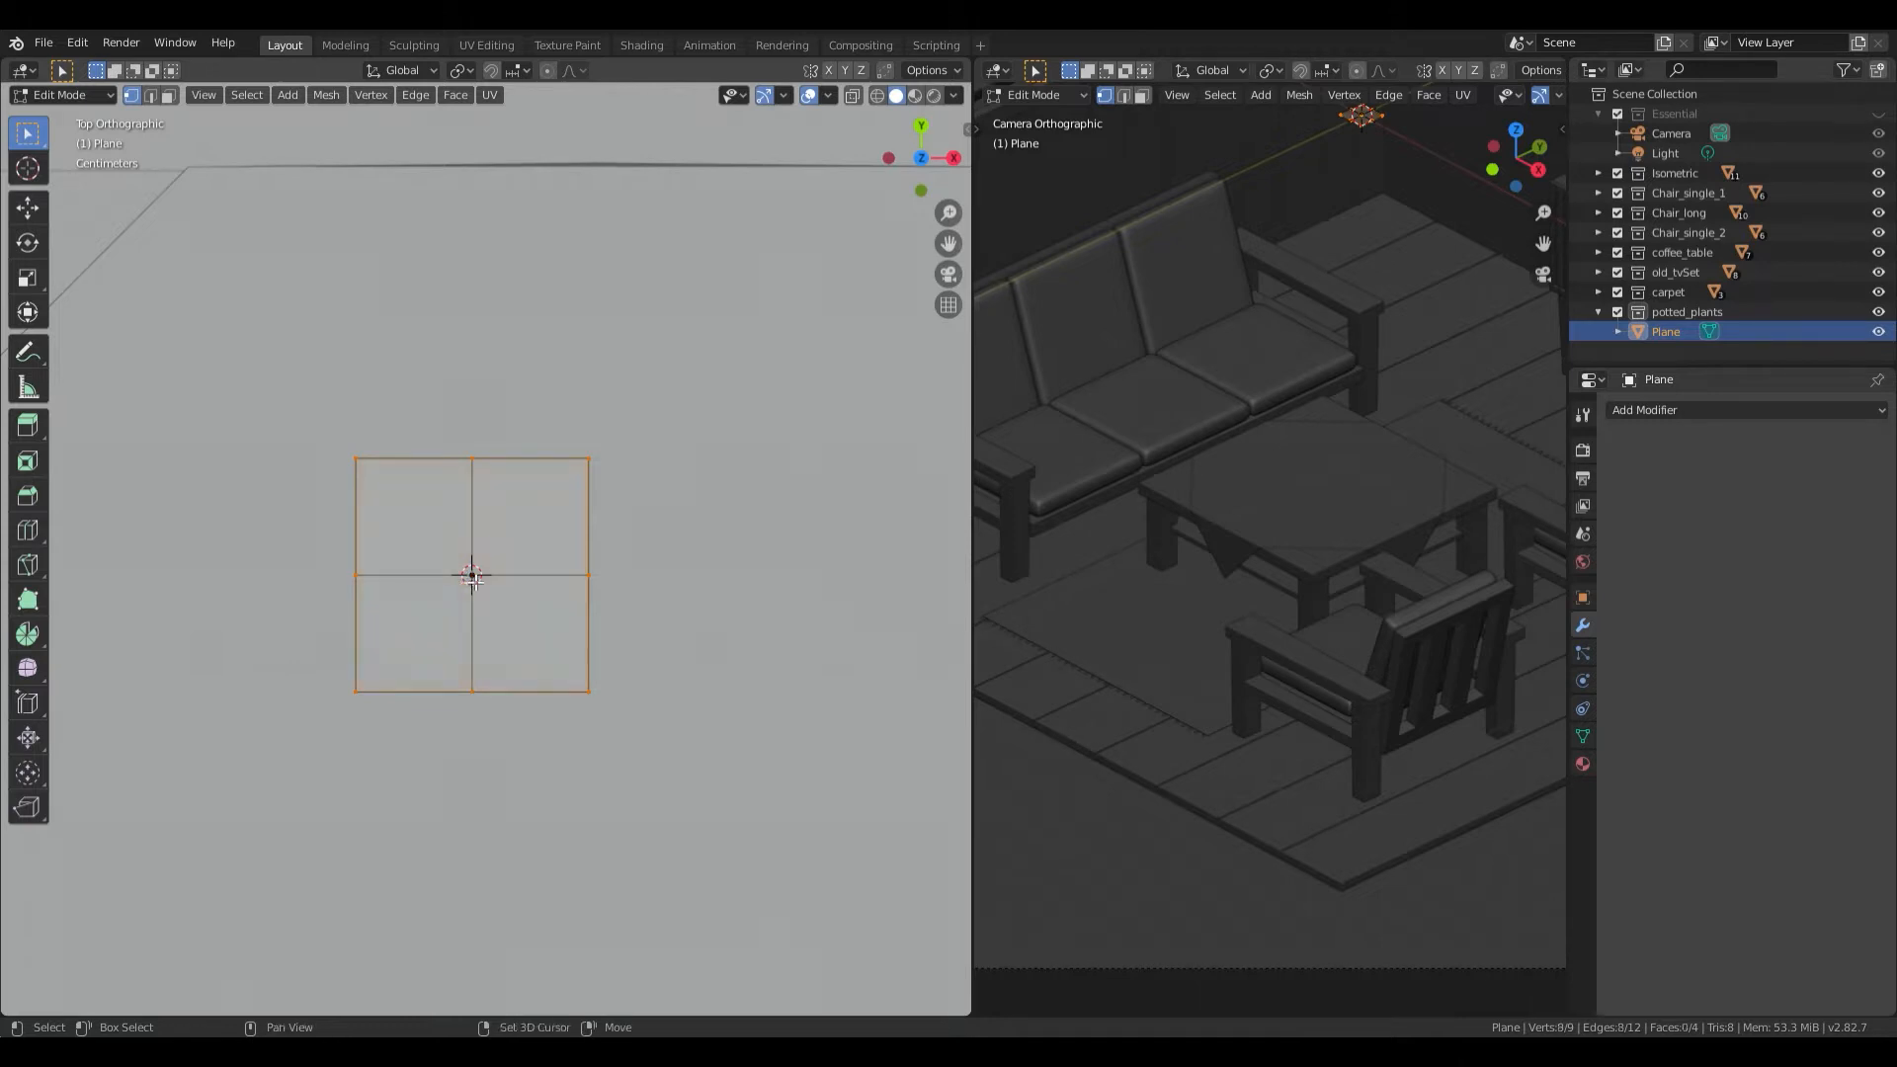
left_click(35, 788)
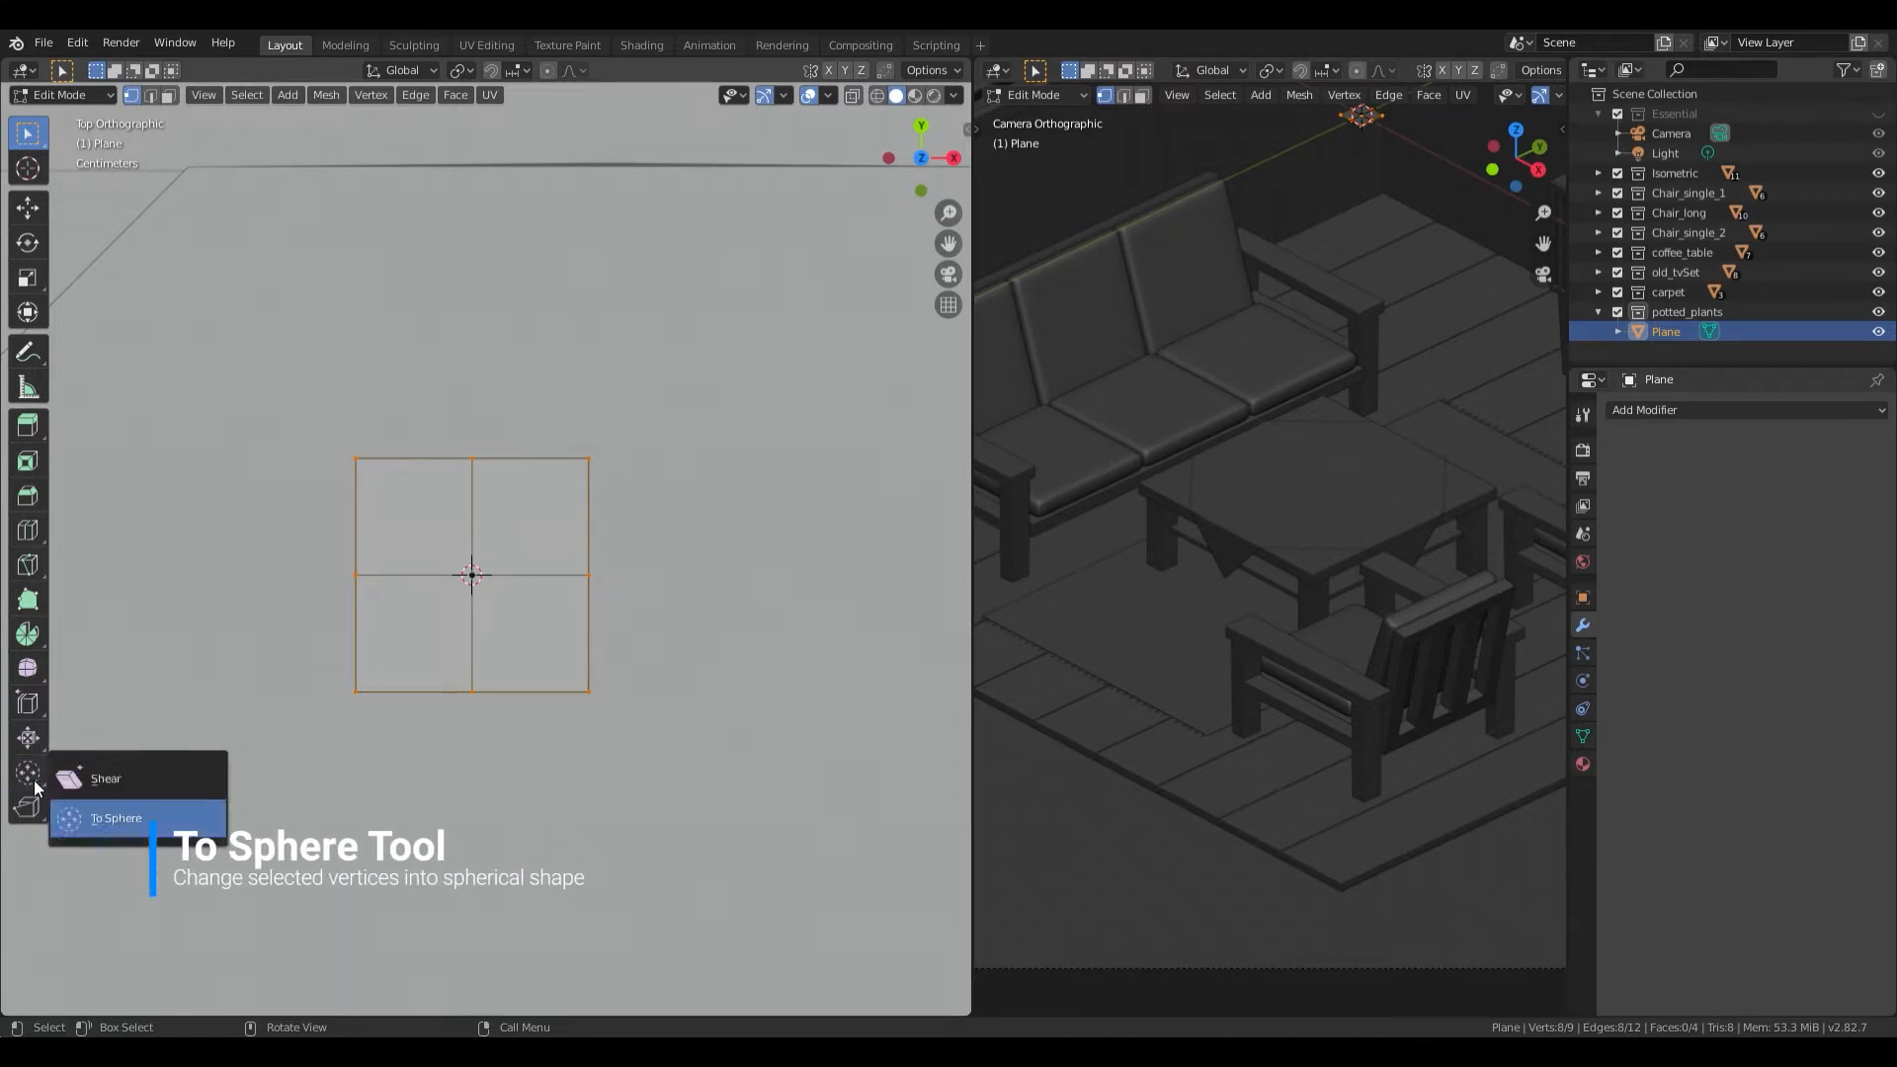
left_click(119, 813)
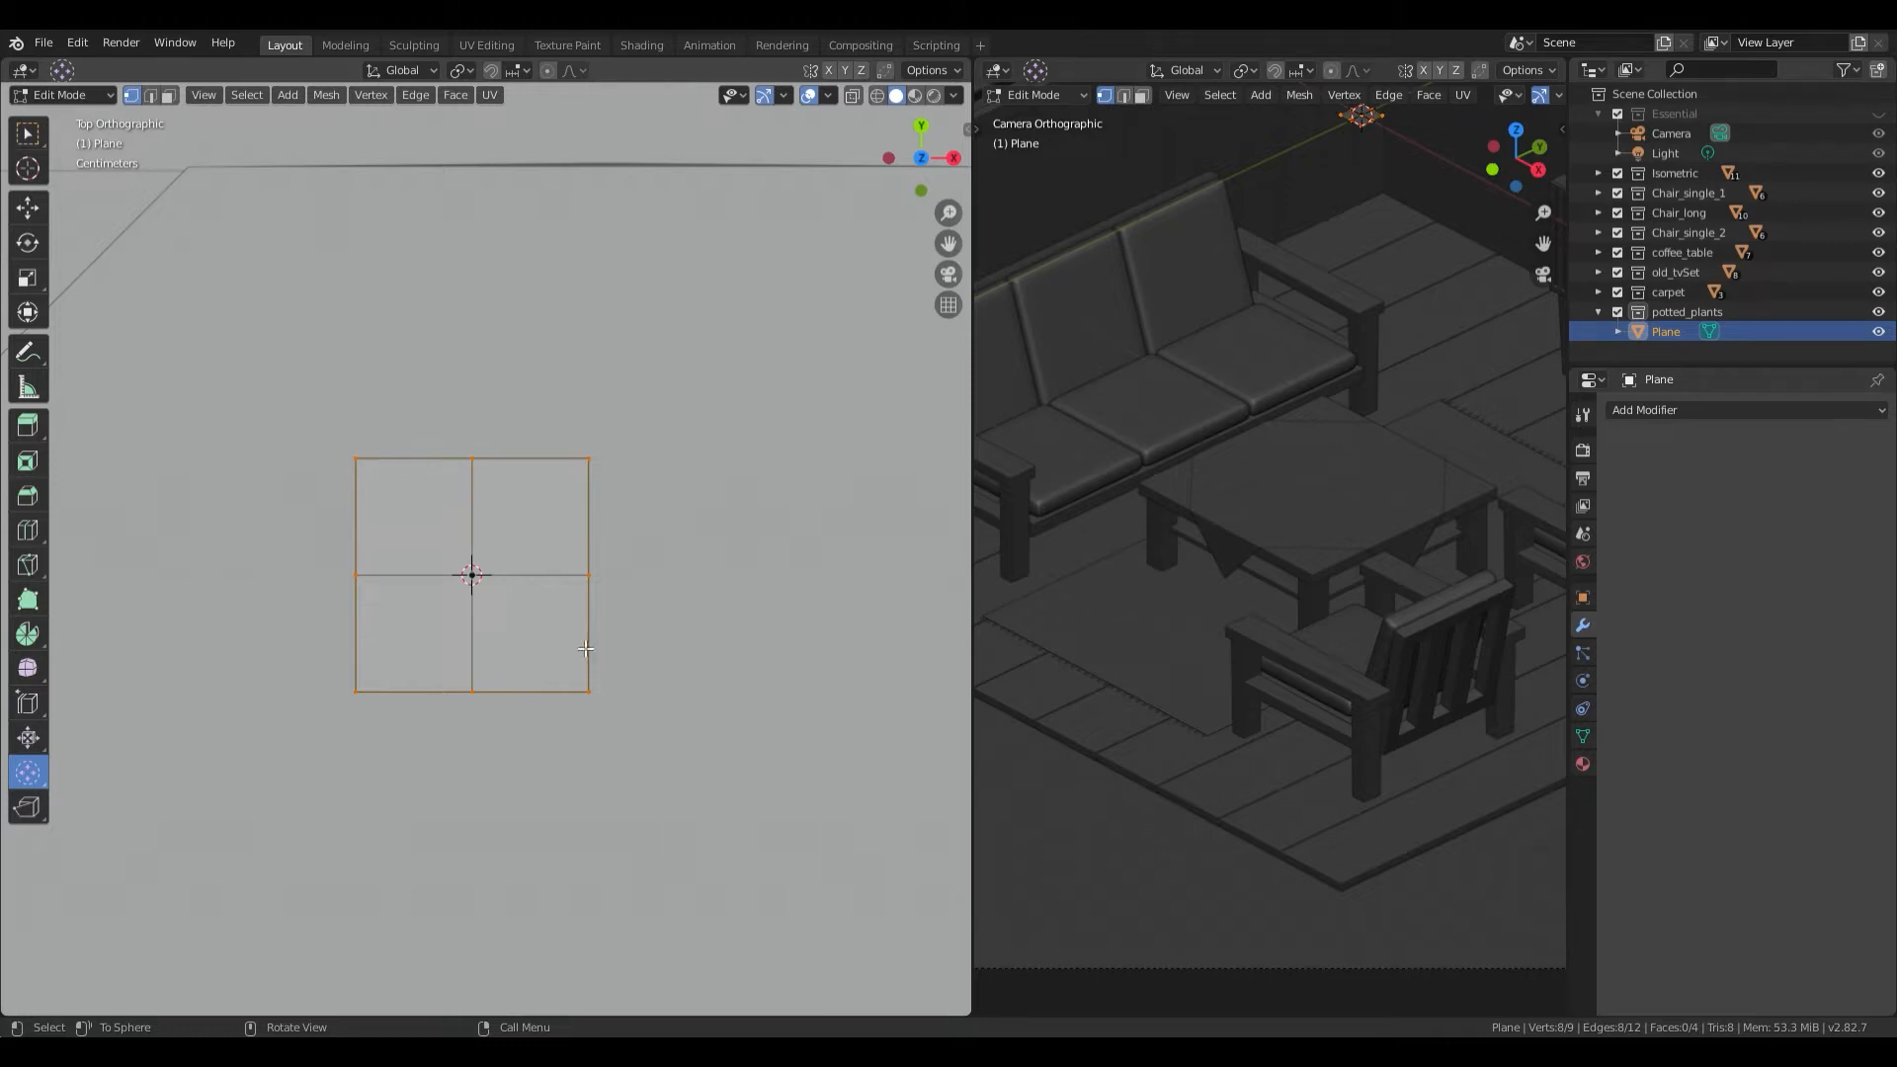
left_click_drag(586, 649, 495, 481)
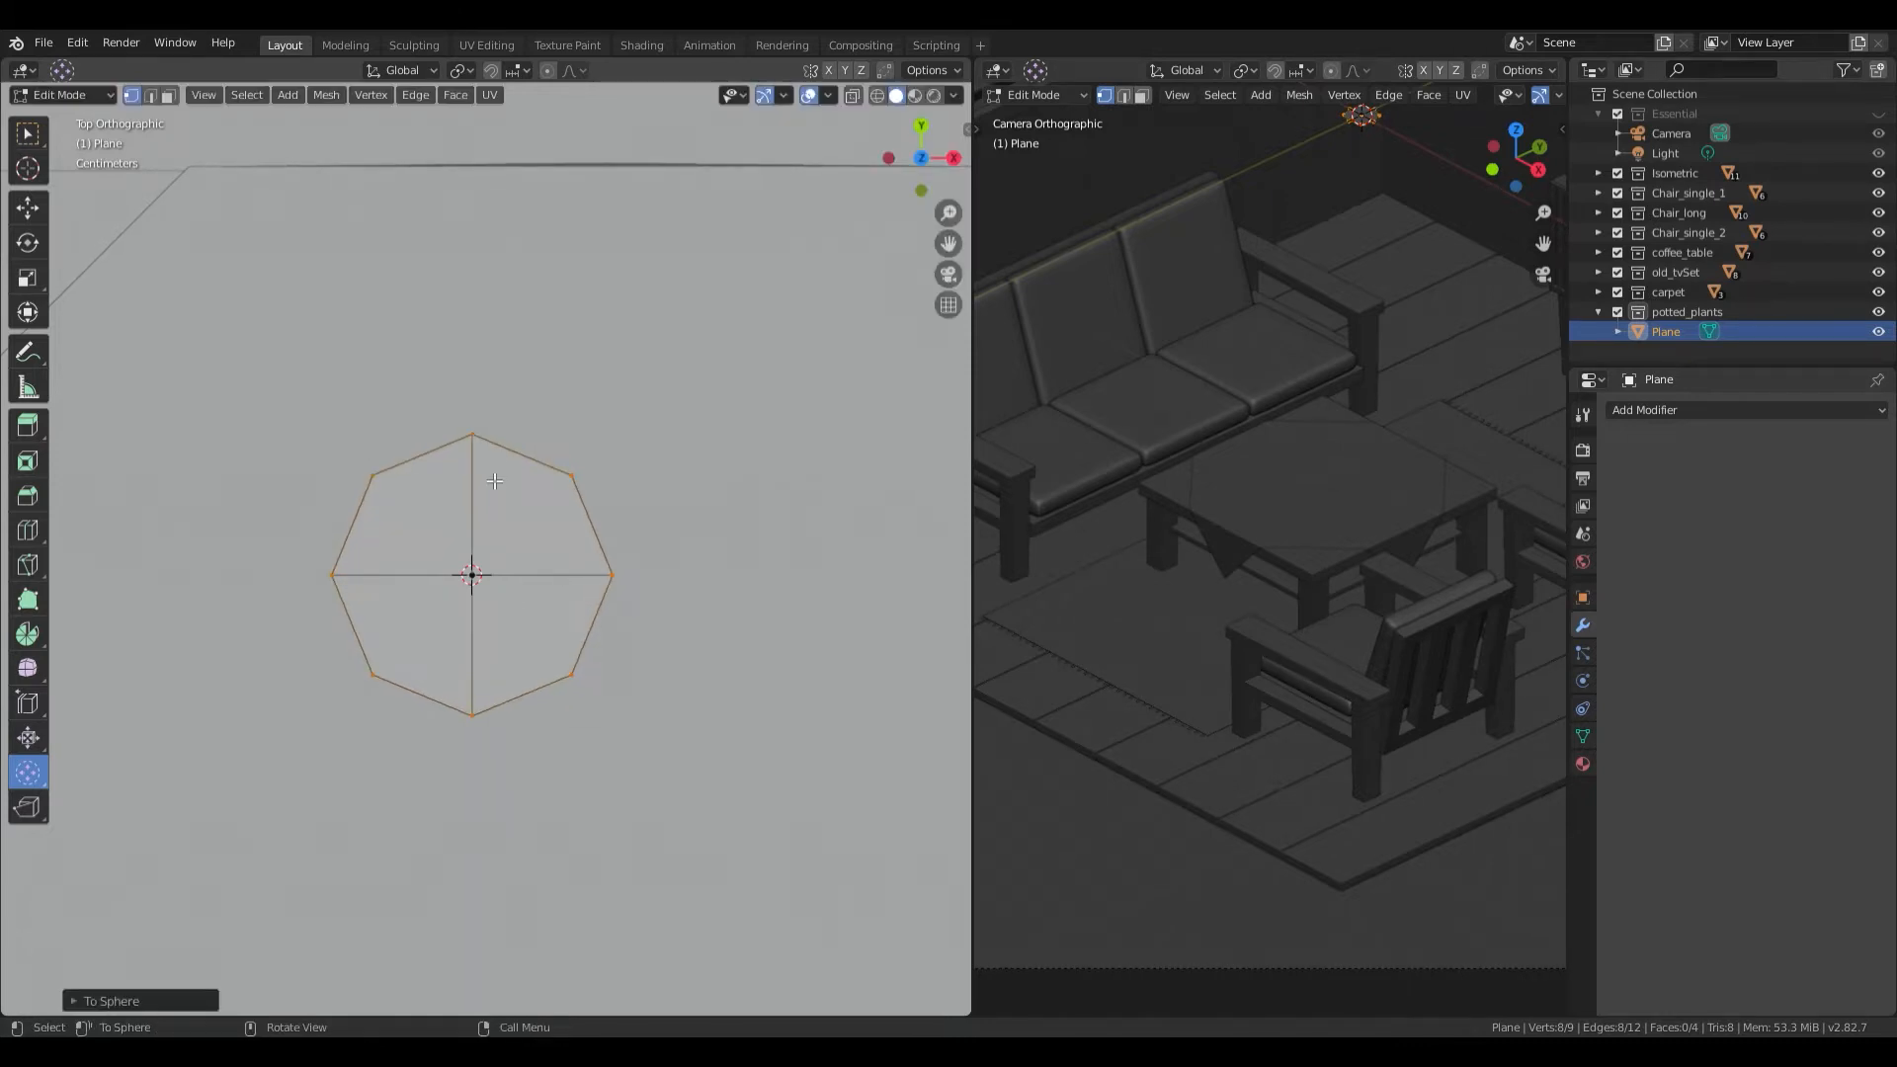
middle_click_drag(578, 592, 538, 528, "shift")
scroll(524, 608, "down", 1)
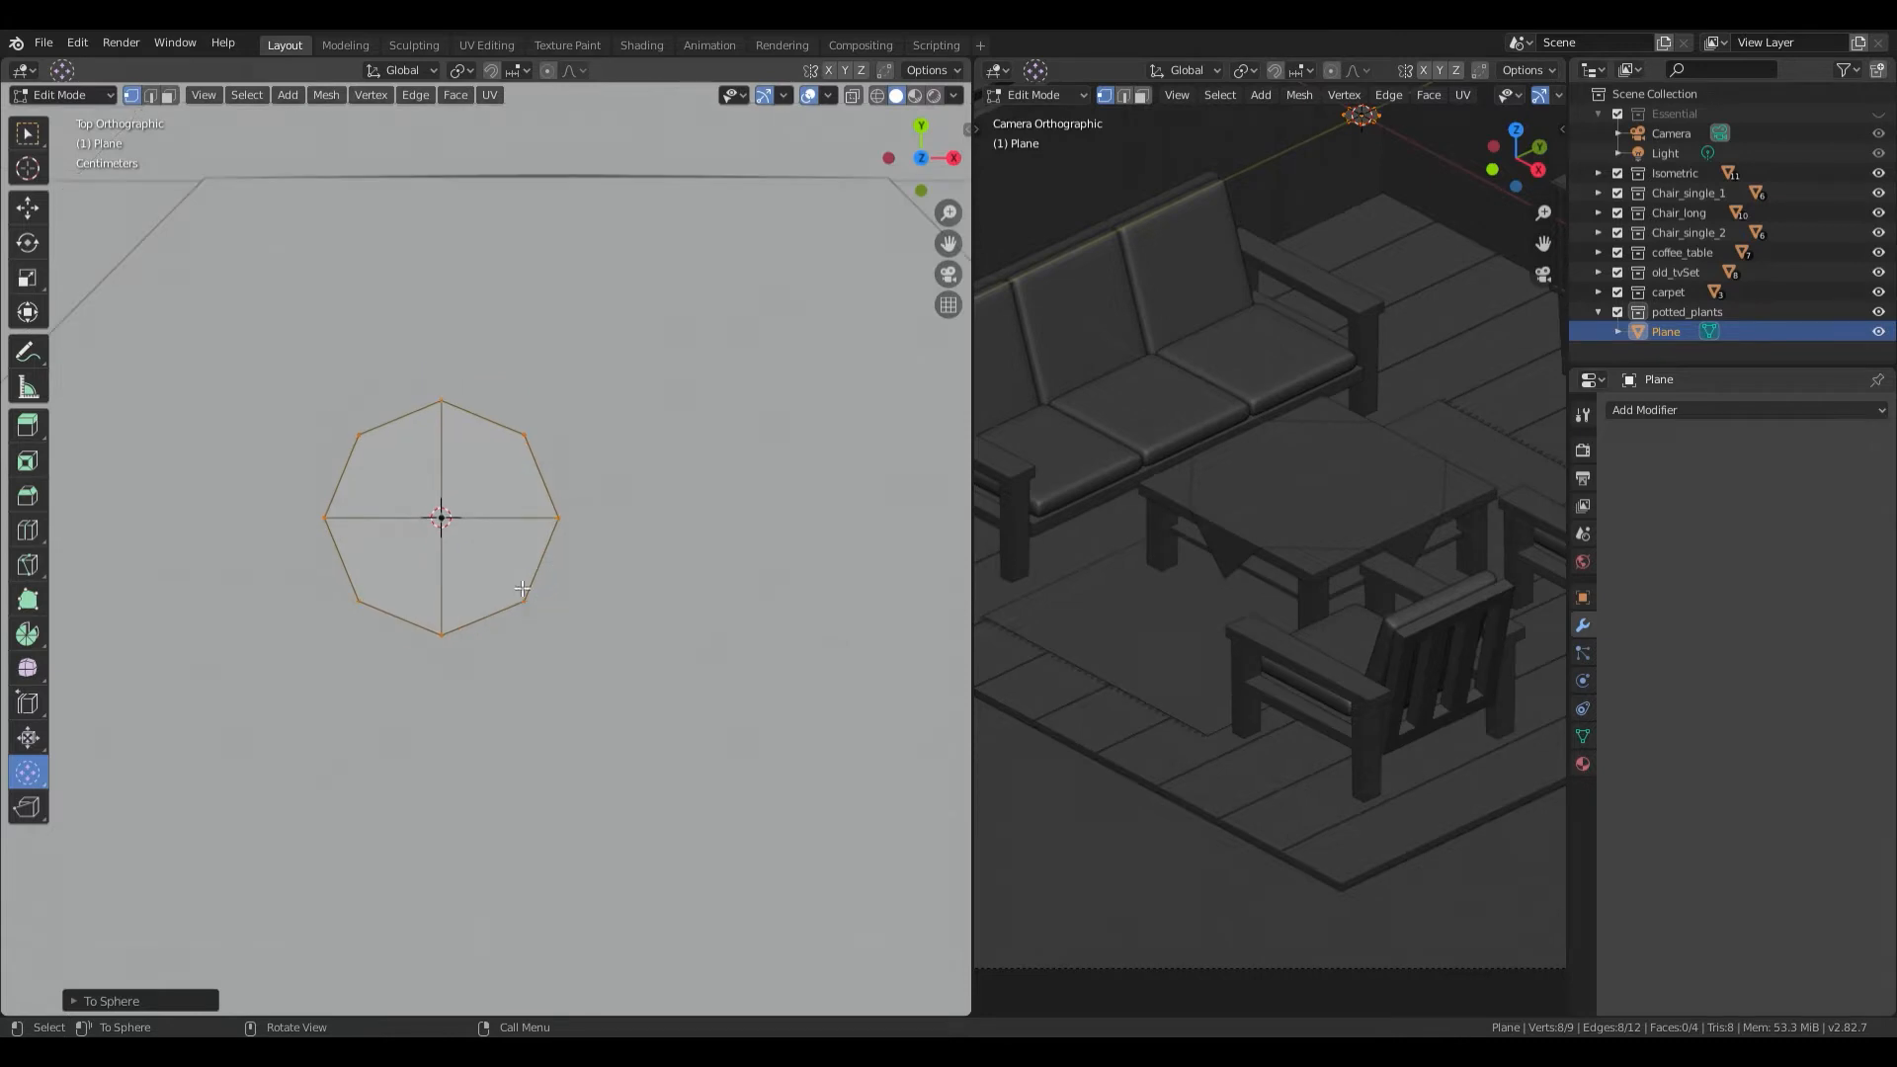
Step: Switch to edge selection and hide all the collections from Isometric to carpet, leaving potted_plants visible
key("2")
scroll(617, 590, "down", 2)
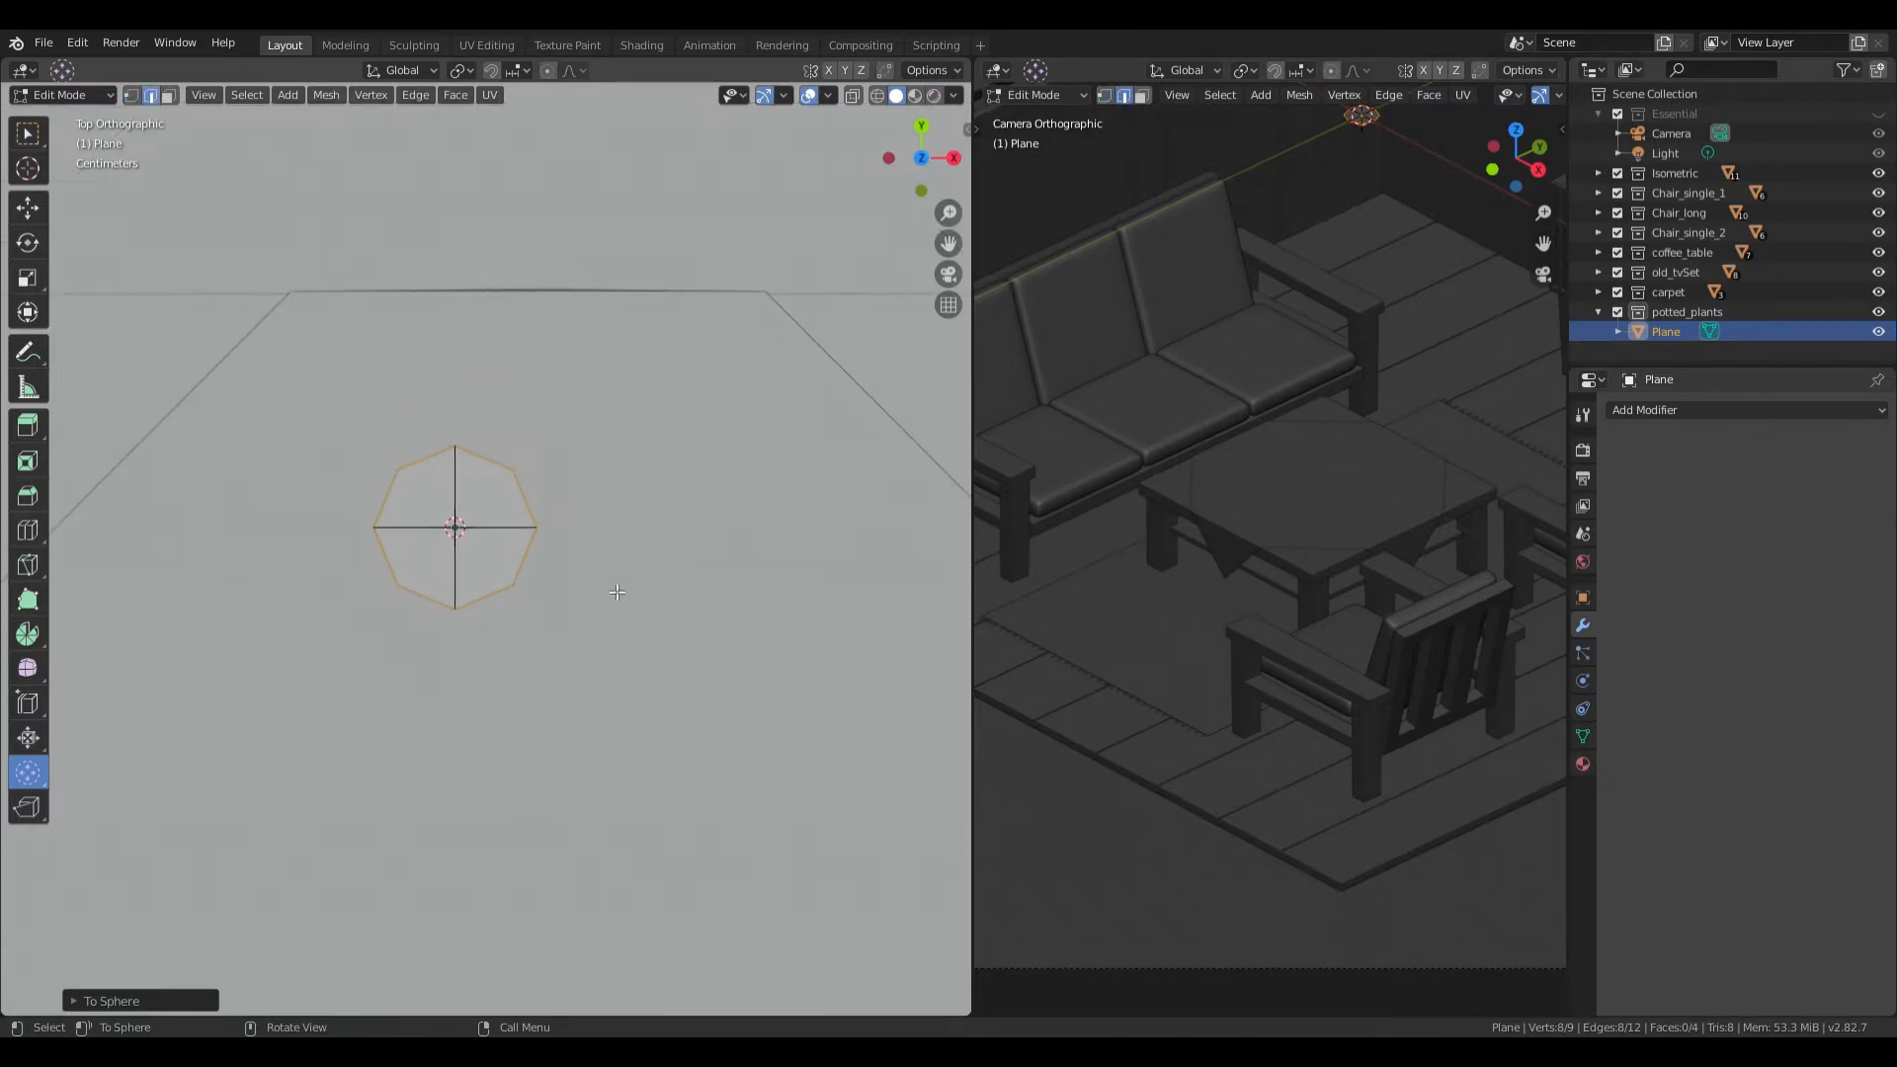
middle_click_drag(606, 649, 553, 472)
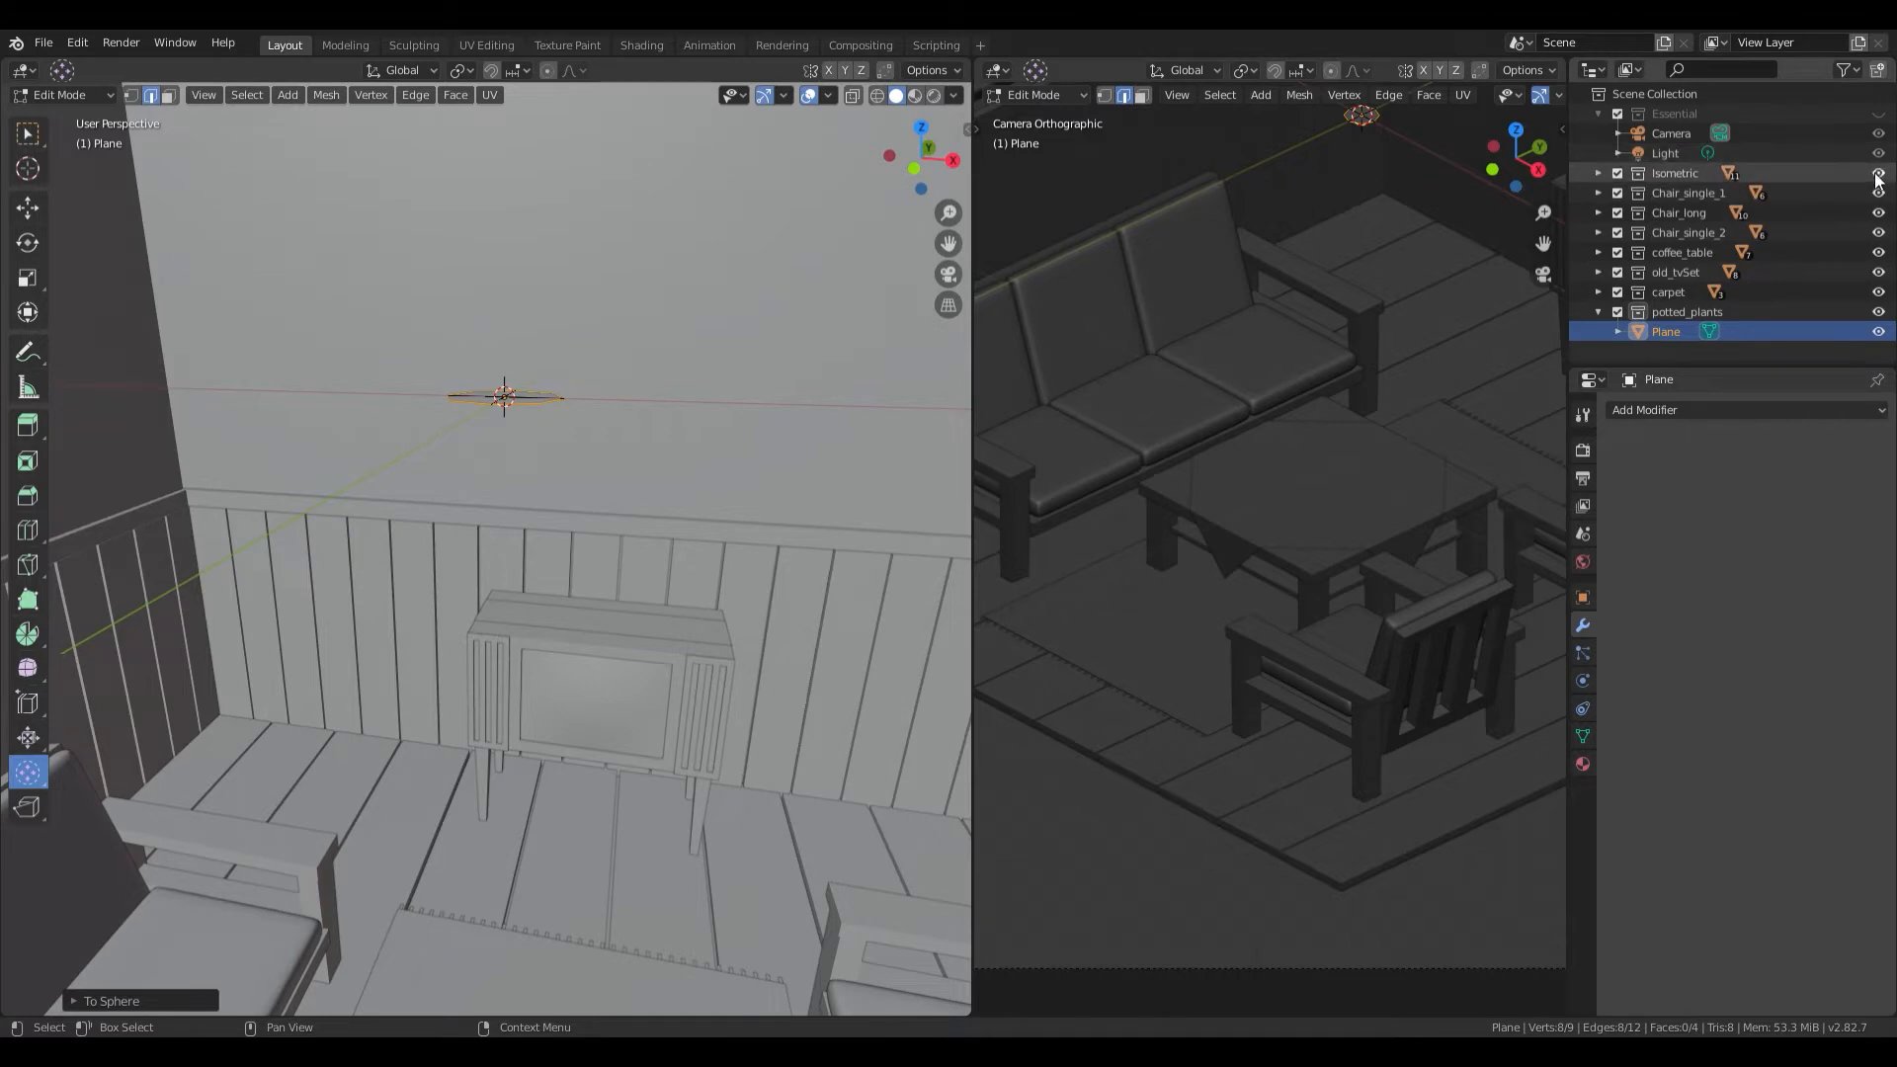
left_click_drag(1877, 175, 1884, 292)
middle_click_drag(741, 465, 651, 477)
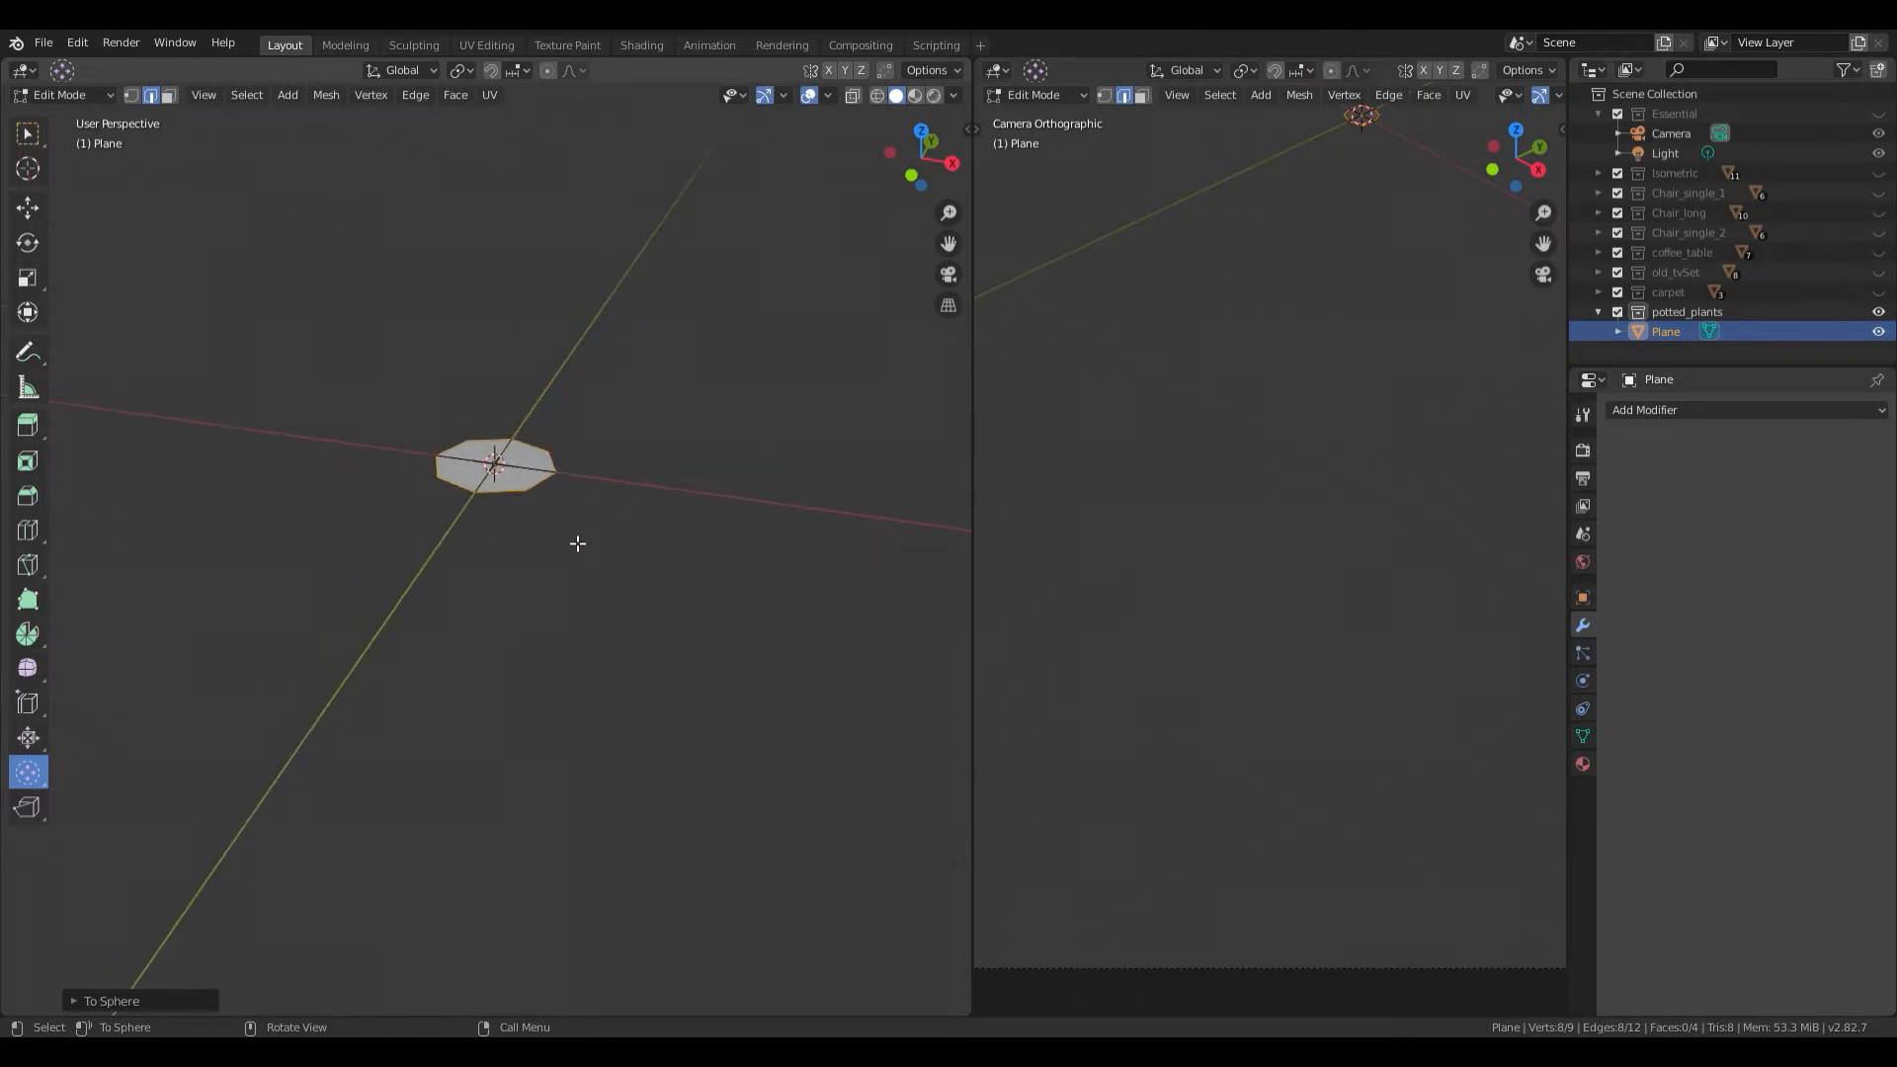
Step: Extrude the octagon's outer edge loop about 0.013 m downward along Z
key("Tab")
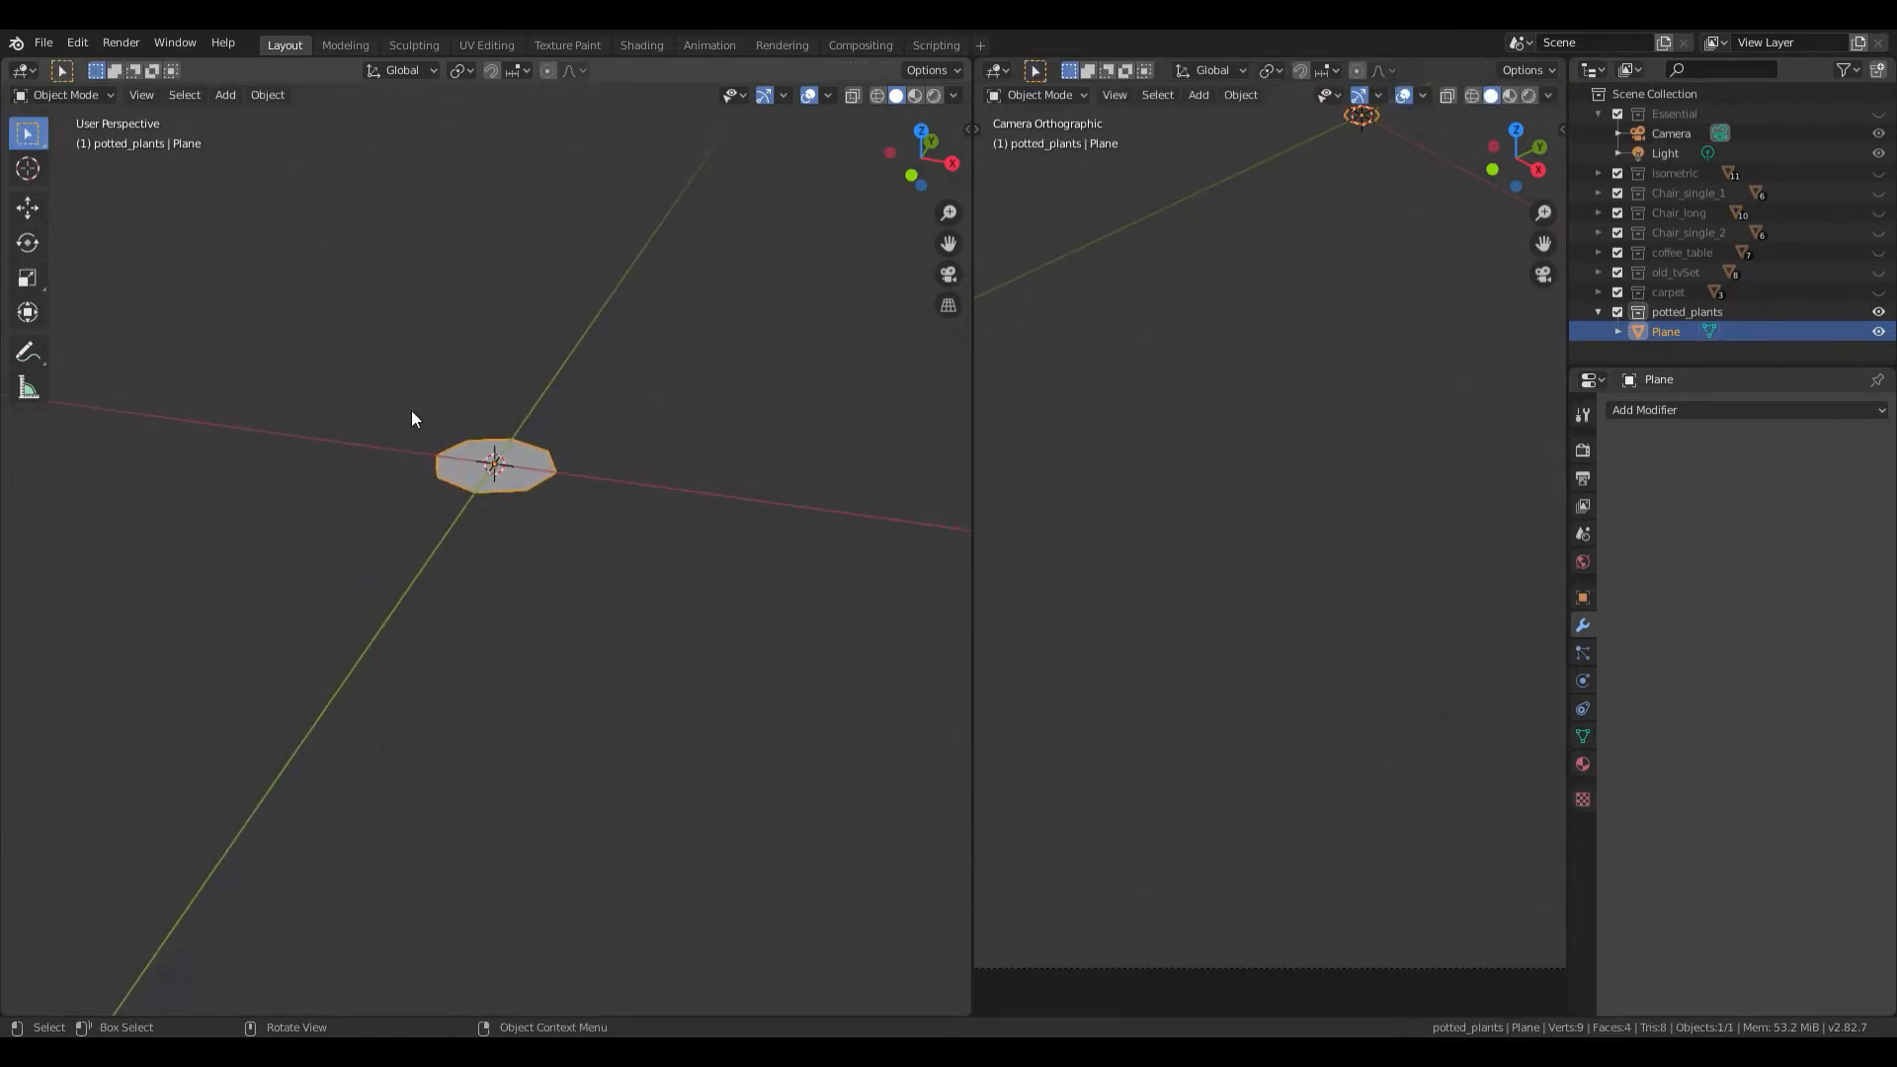
key("Tab")
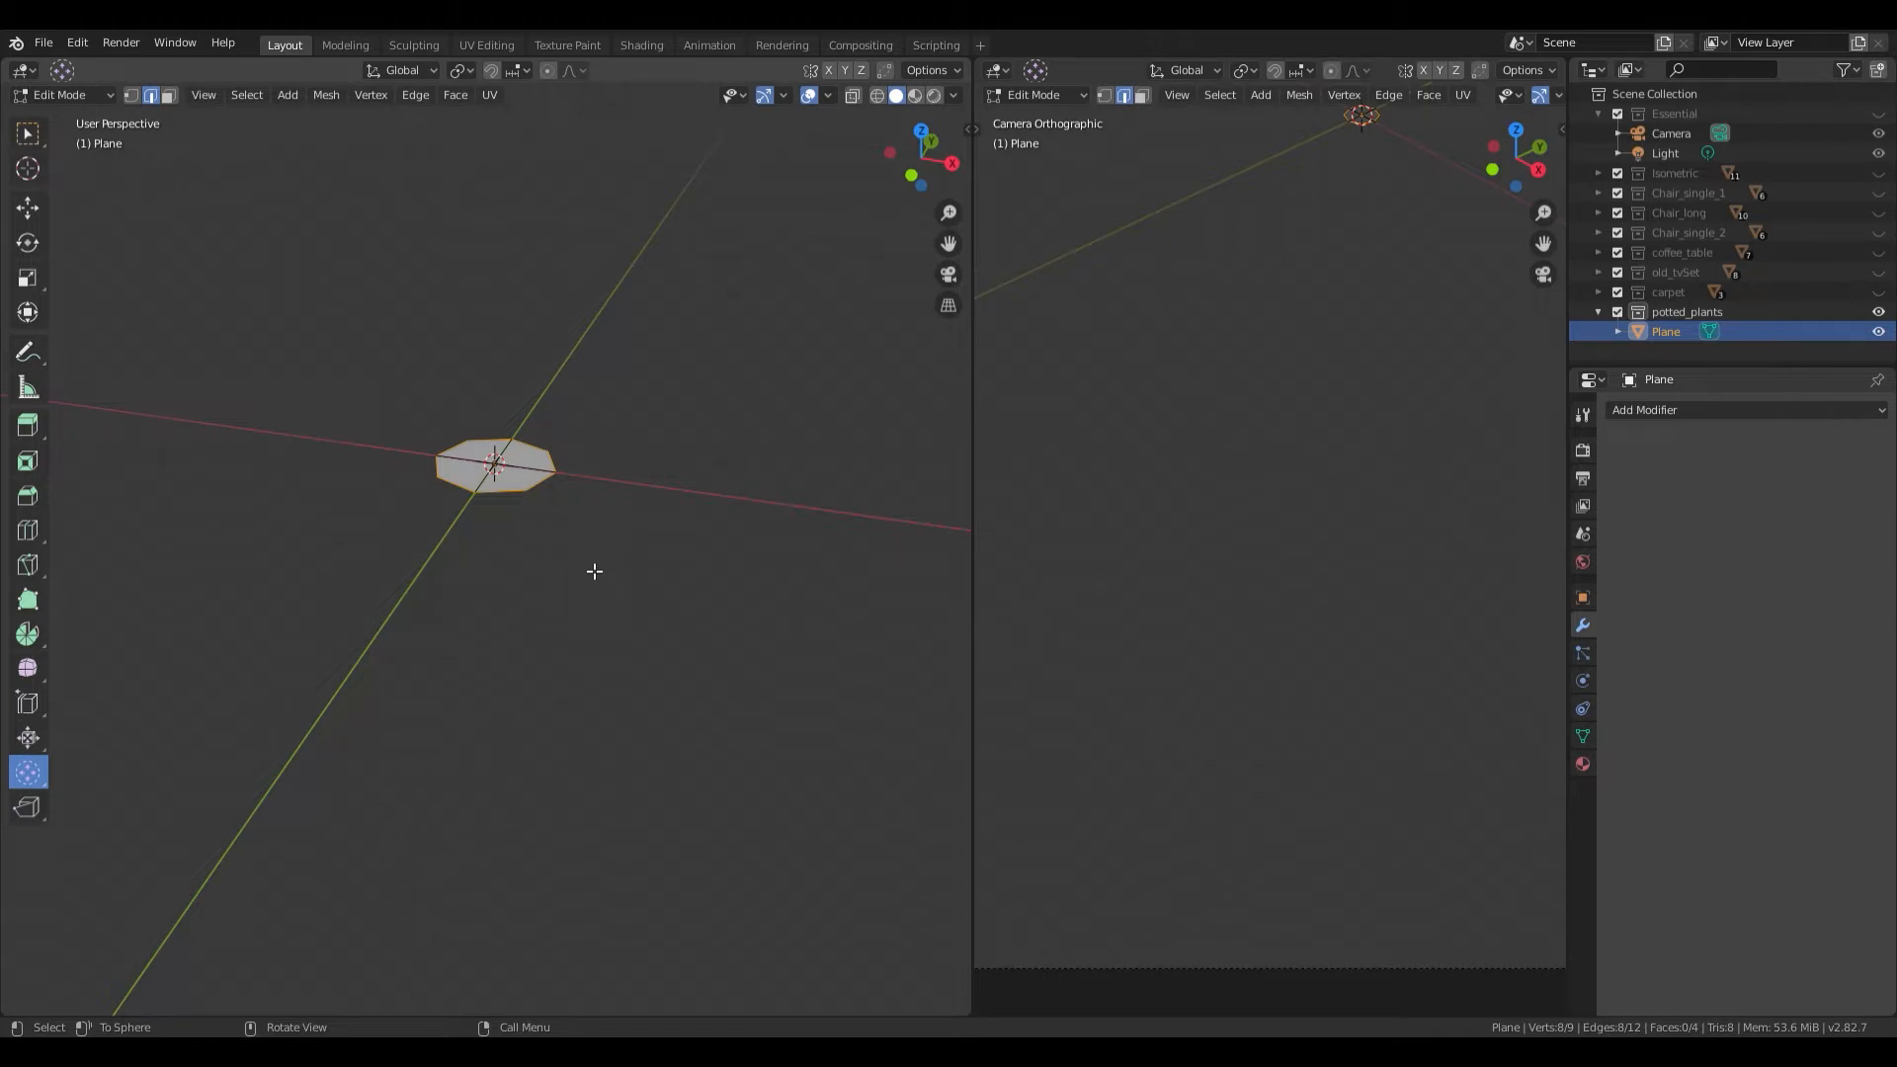
key("e")
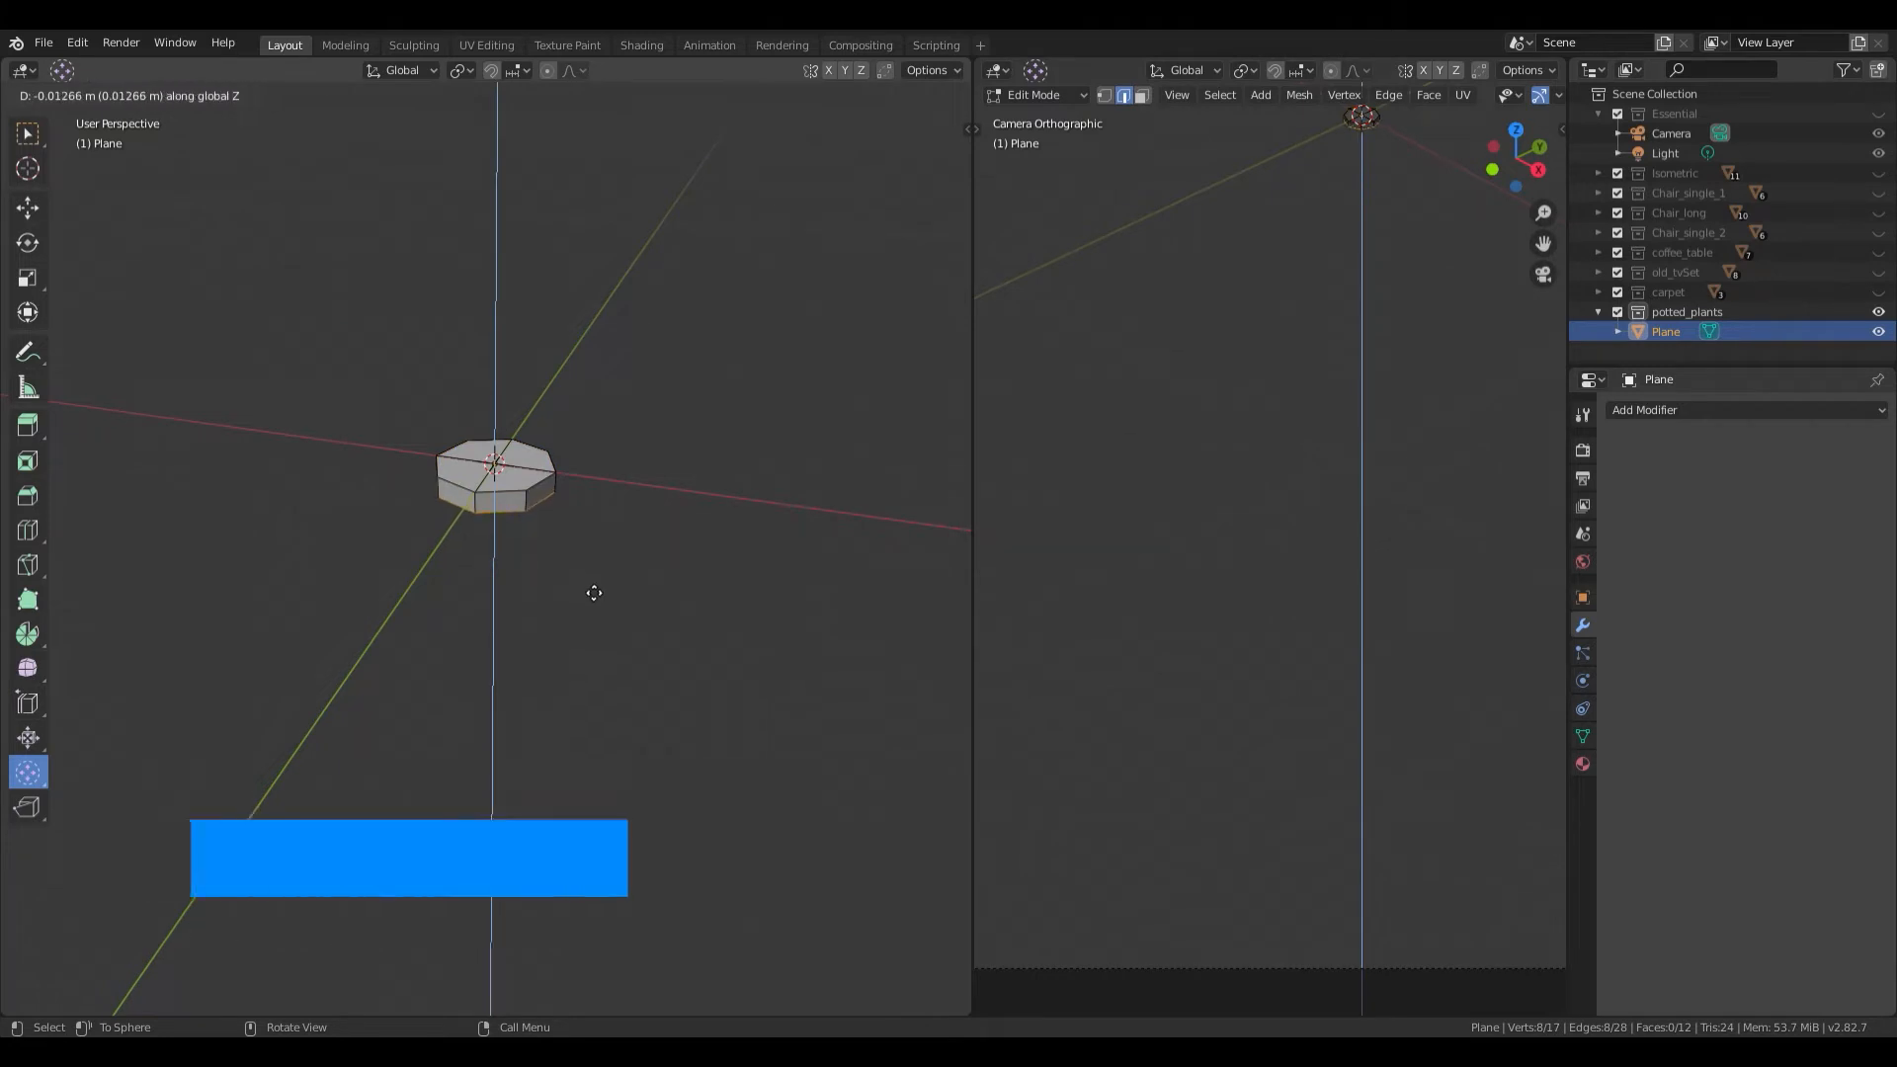
left_click(589, 589)
key("KP_1")
scroll(606, 557, "up", 2)
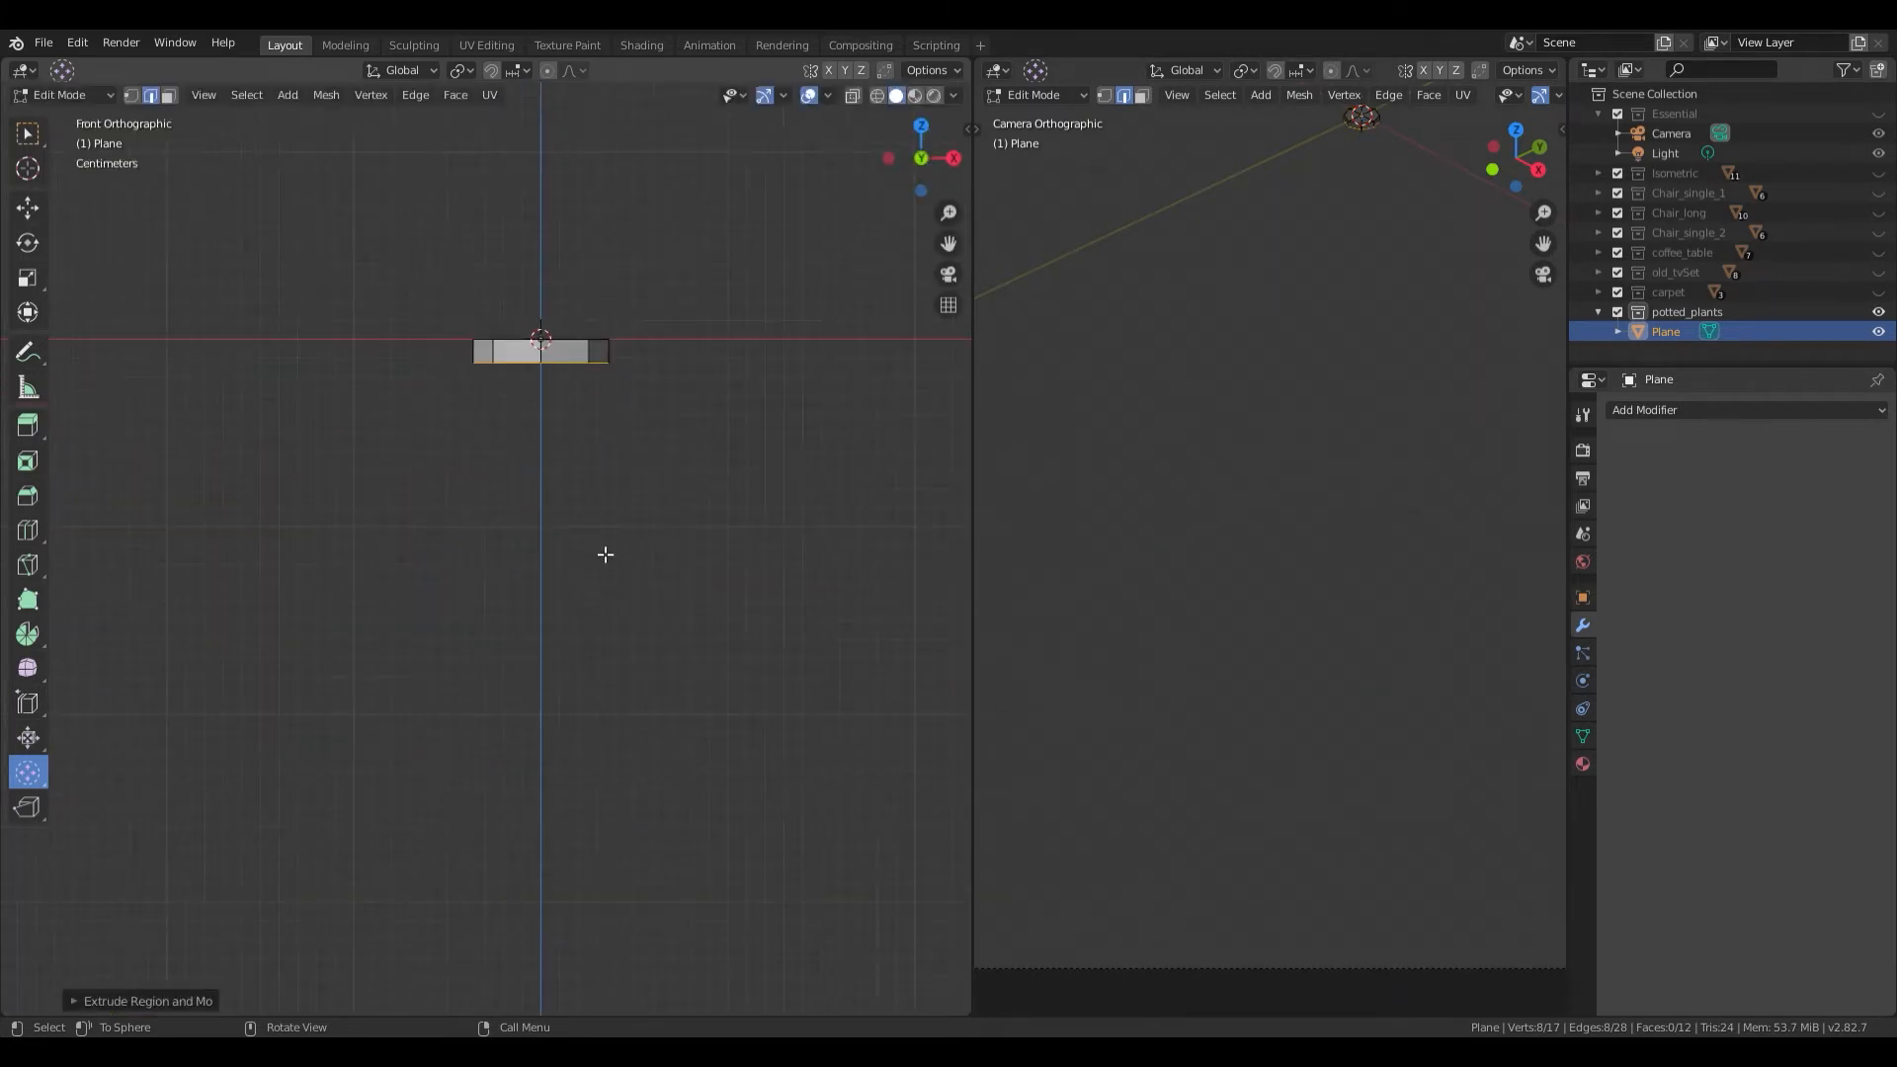
Step: In front view, move the extruded bottom edges about 0.003 m further down along Z
middle_click_drag(607, 440, 548, 619, "shift")
scroll(552, 609, "up", 3)
key("g")
key("z")
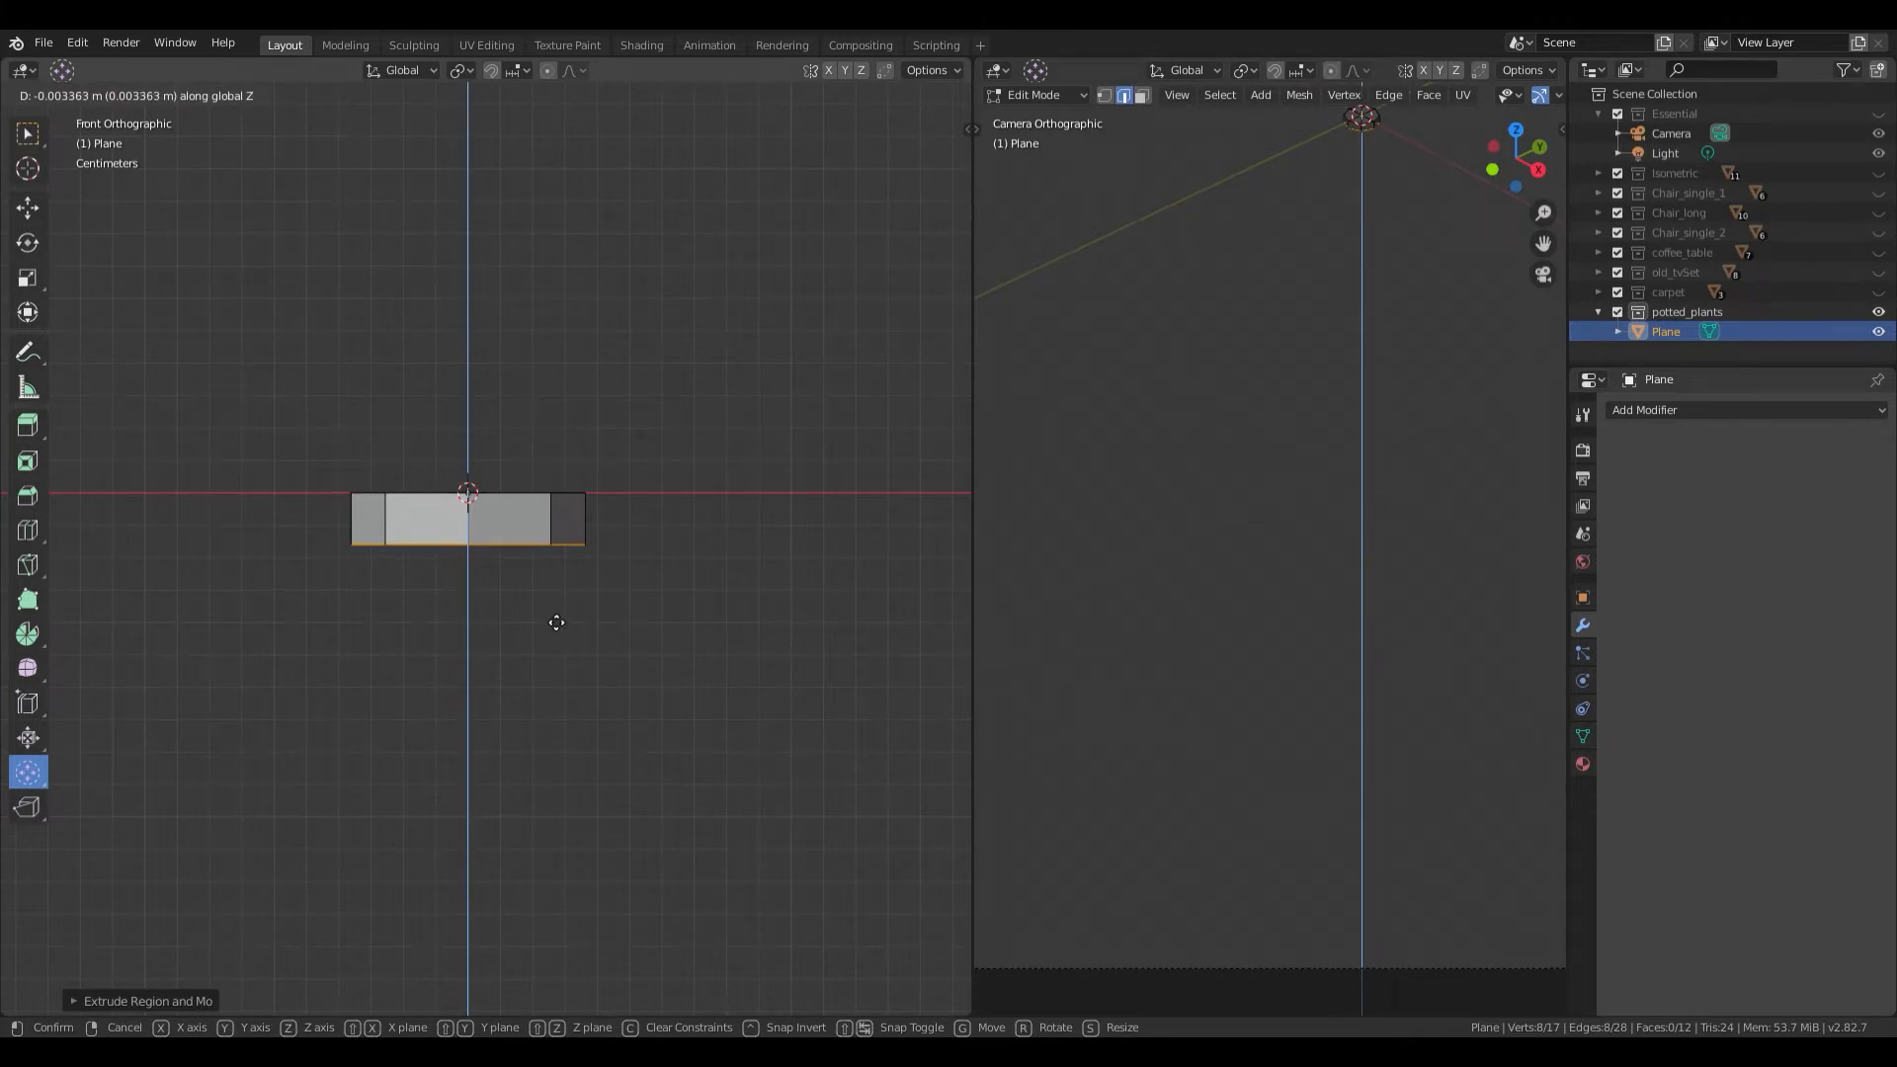
left_click(556, 623)
middle_click_drag(556, 622, 551, 669, "shift")
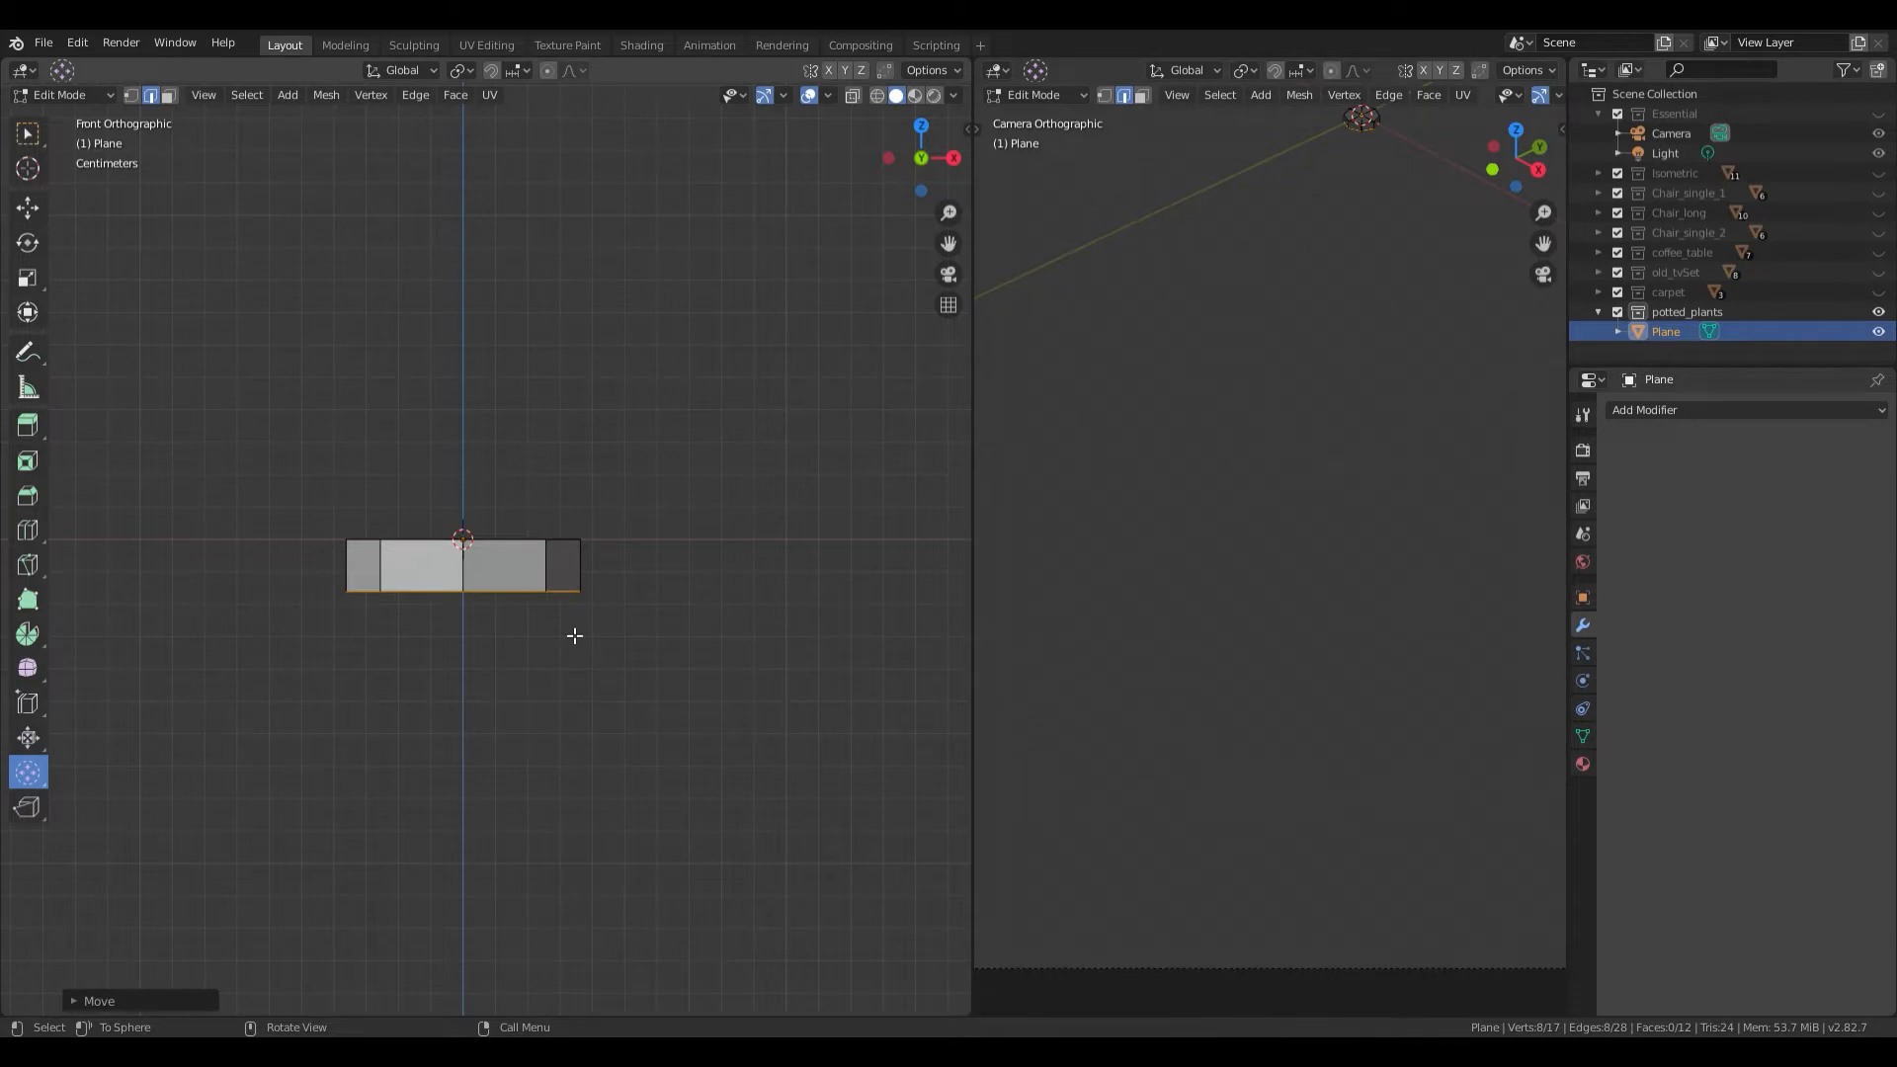
Step: In top wireframe view, extrude the rim's bottom edge loop and scale it inward to about three quarters of its size
key("KP_7")
middle_click_drag(573, 635, 554, 478, "shift")
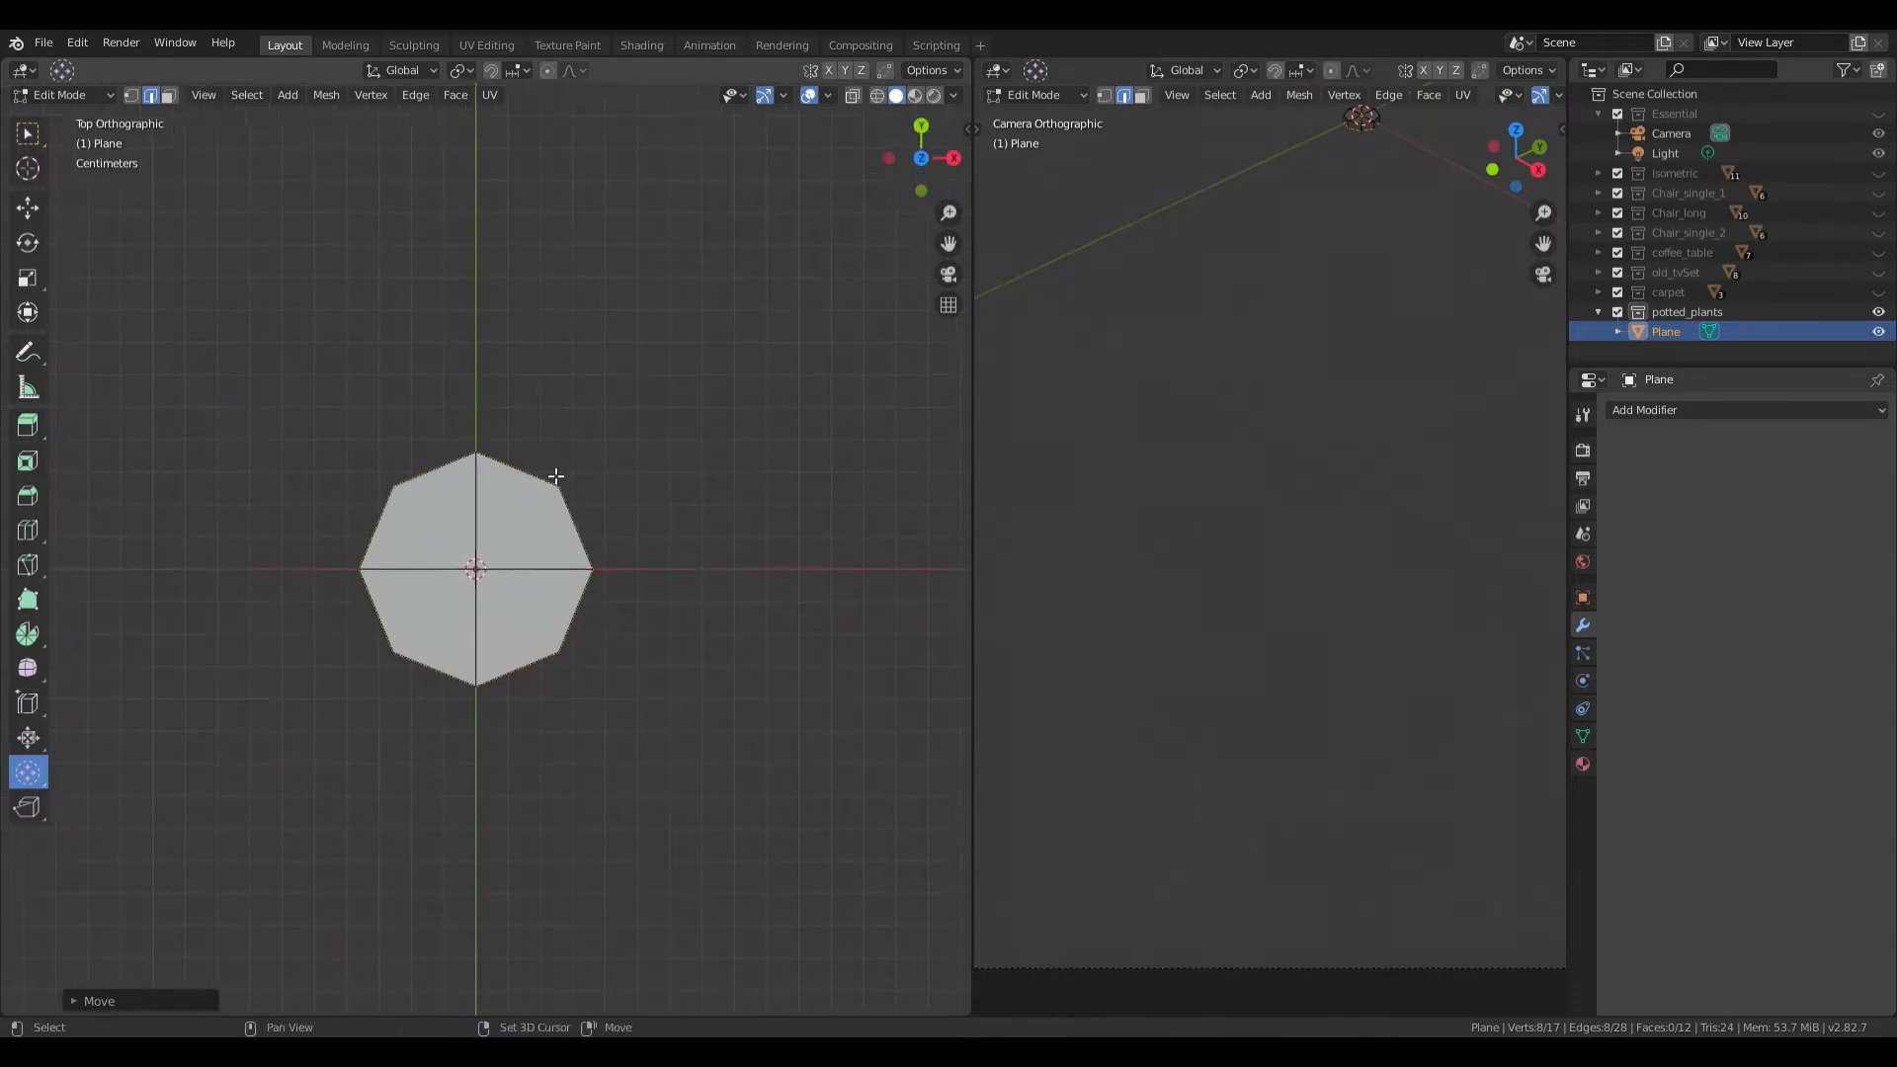
key("shift+z")
scroll(622, 671, "up", 3)
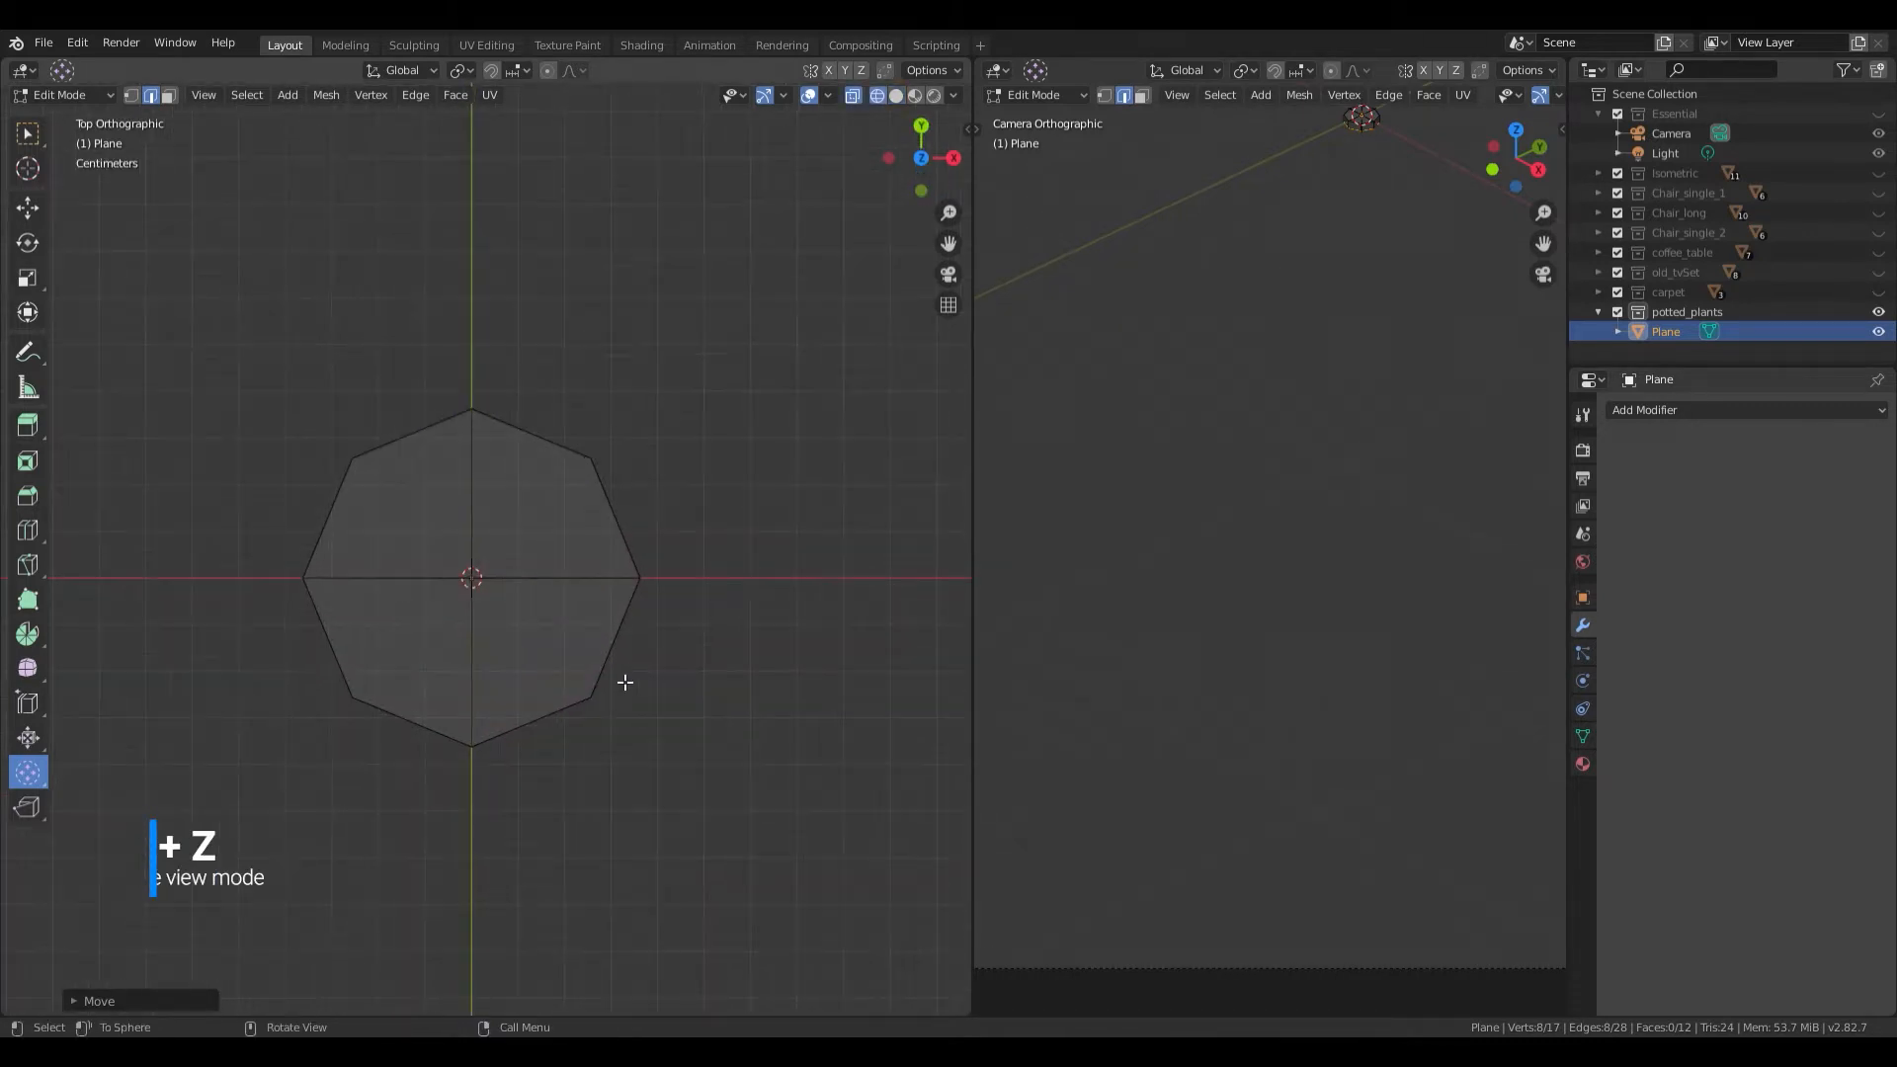
middle_click_drag(652, 680, 674, 655, "shift")
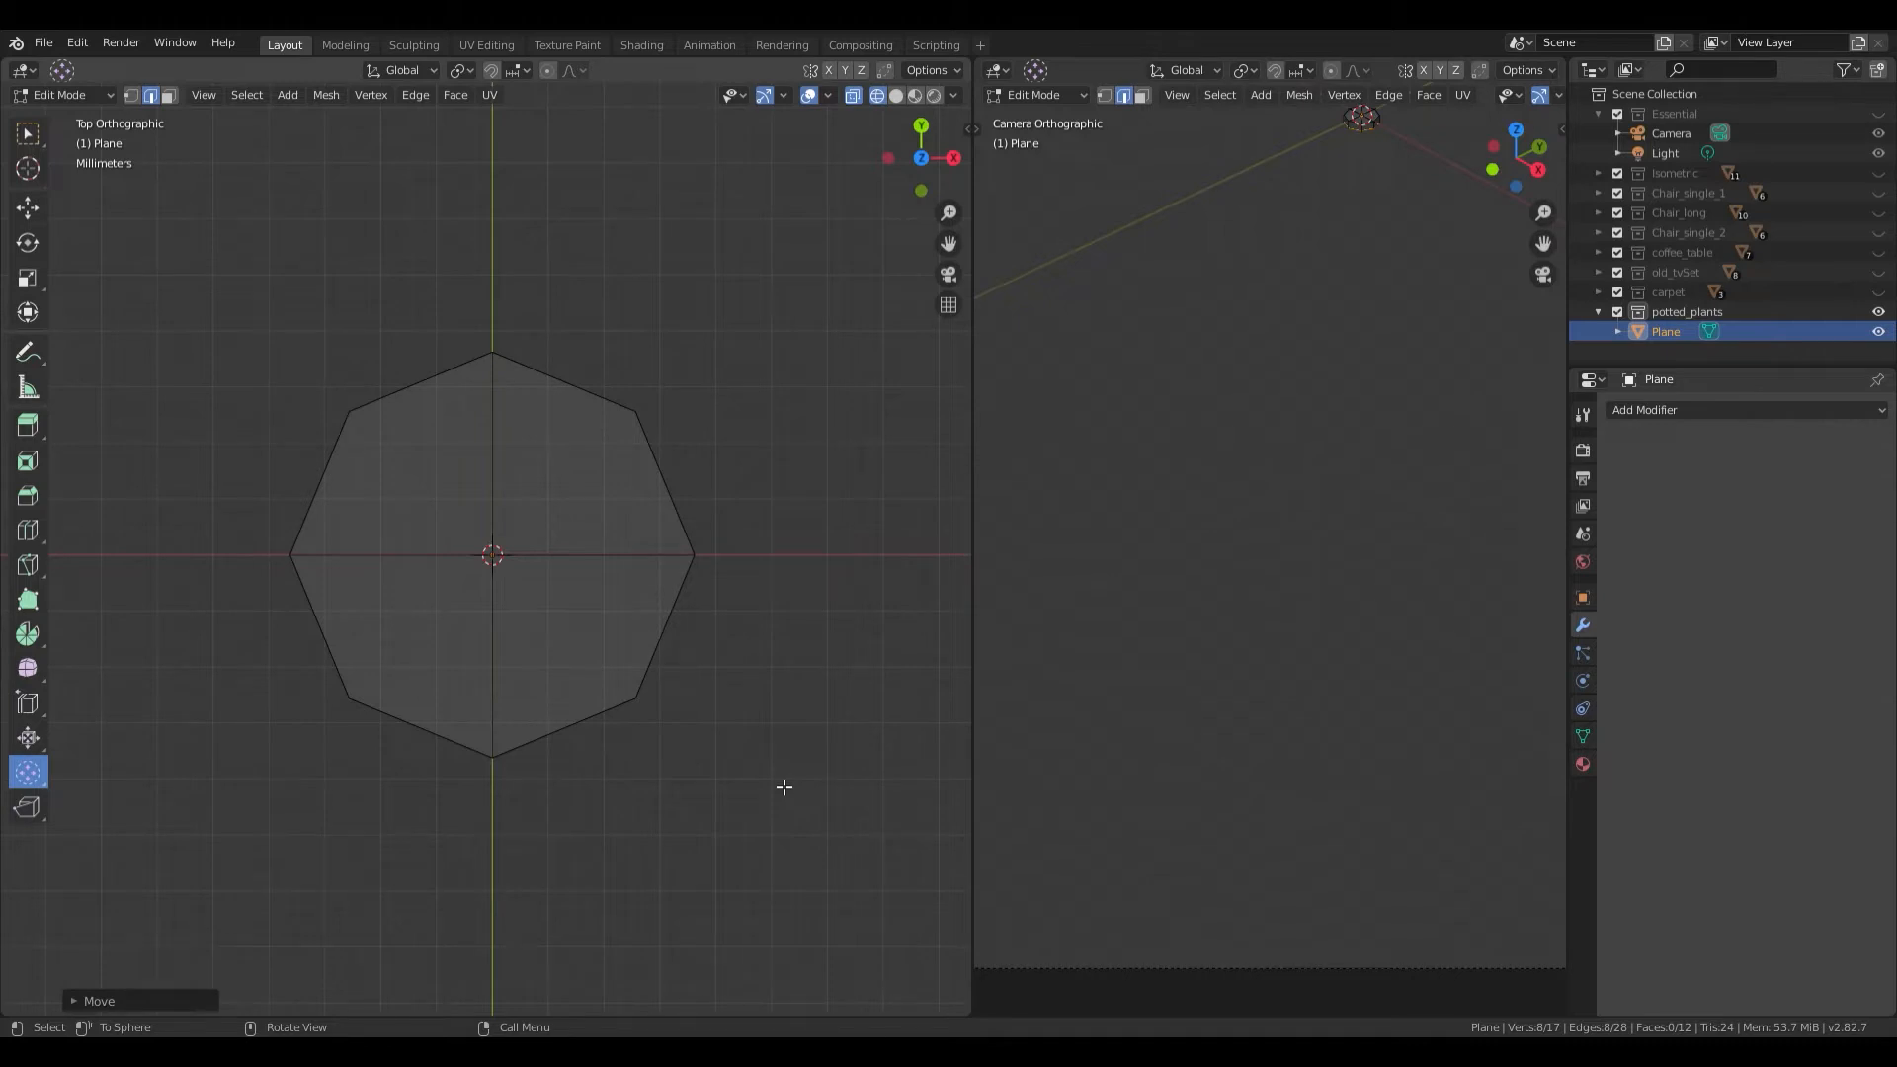
key("e")
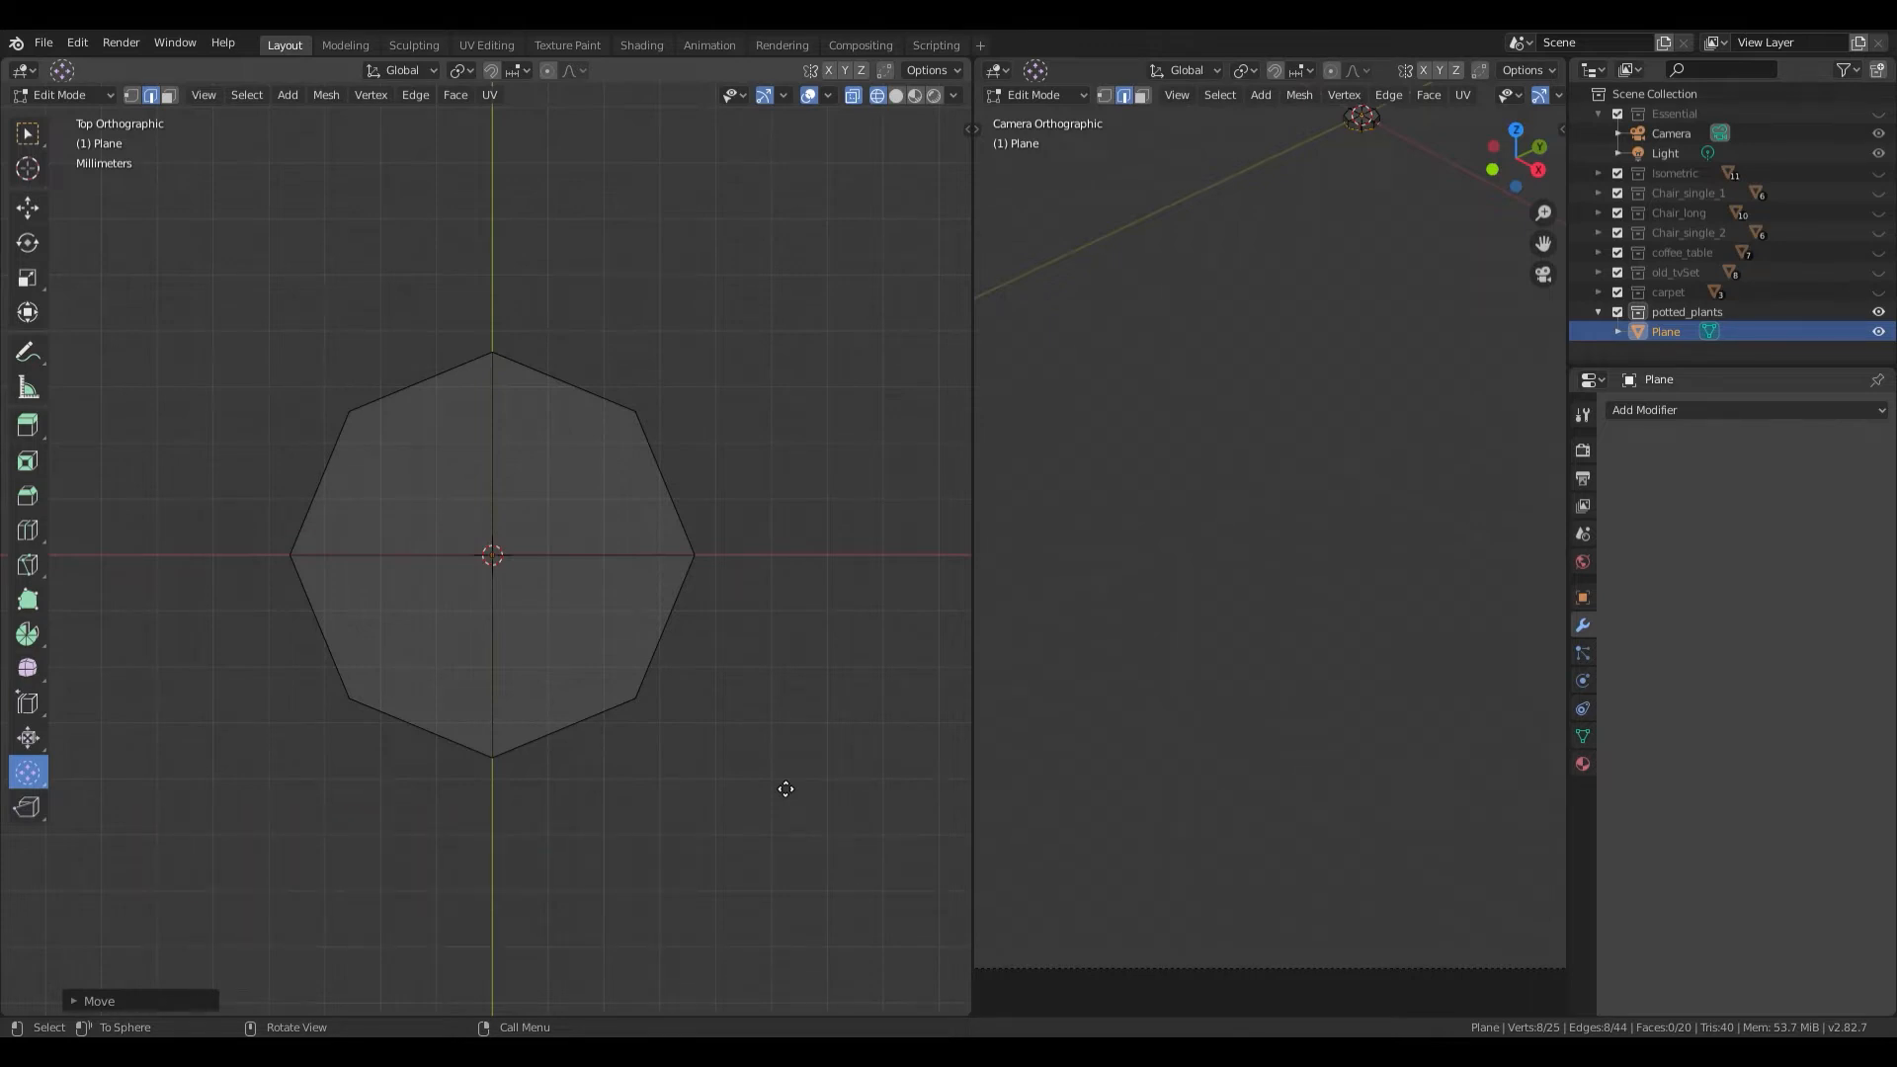
key("g")
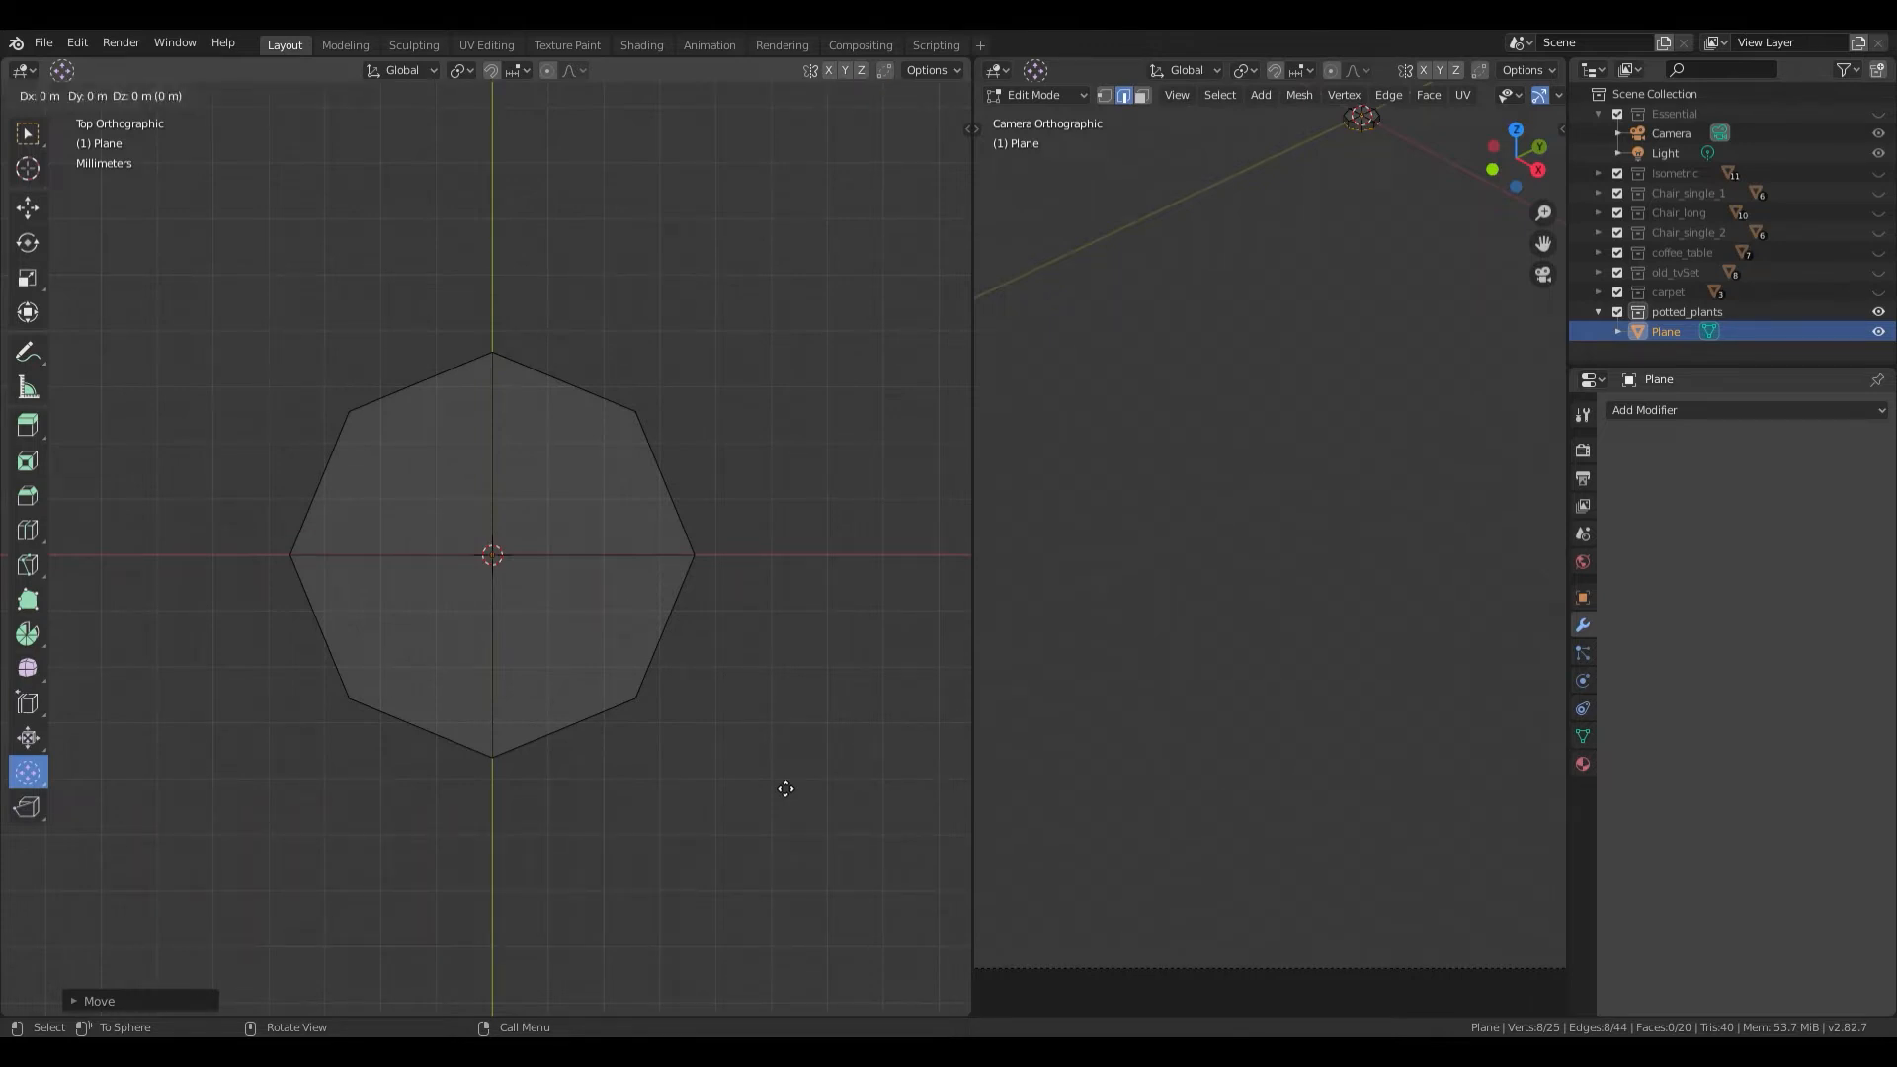
key("Escape")
key("s")
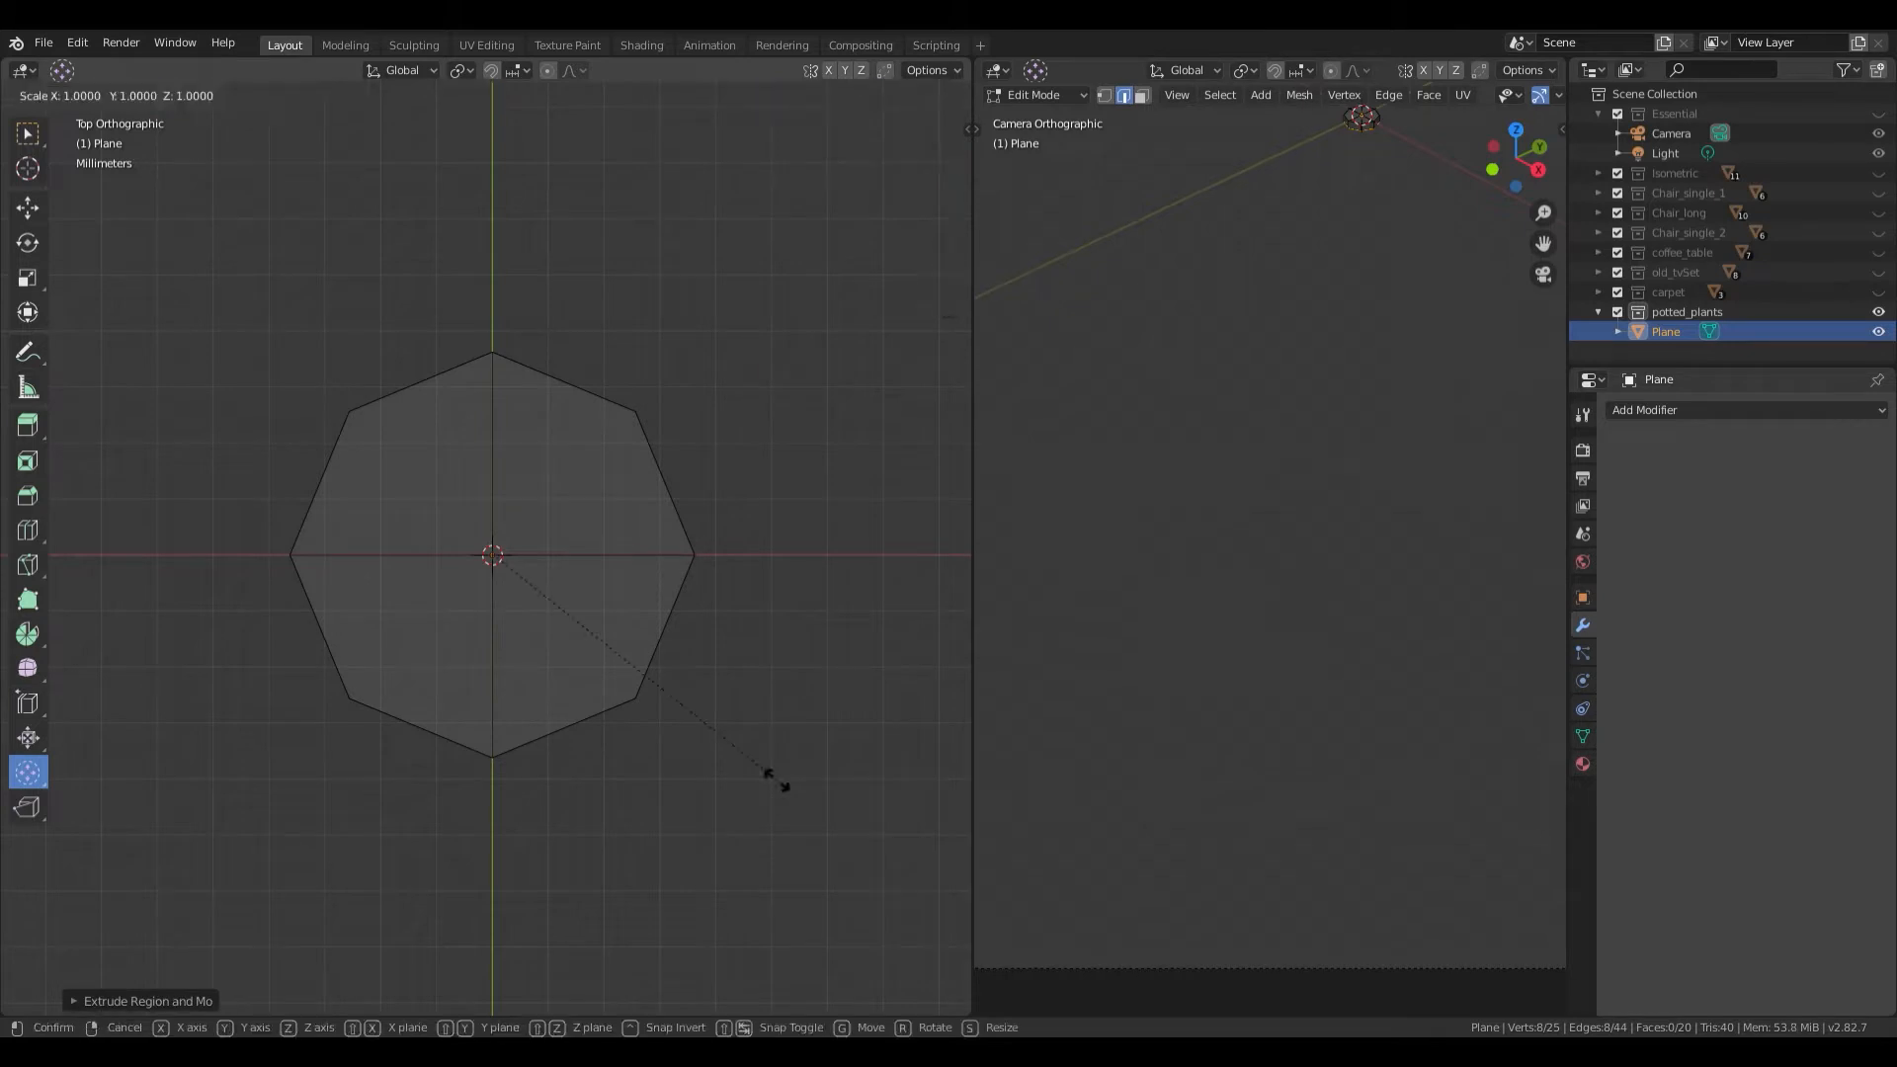
left_click(696, 743)
scroll(702, 748, "down", 3)
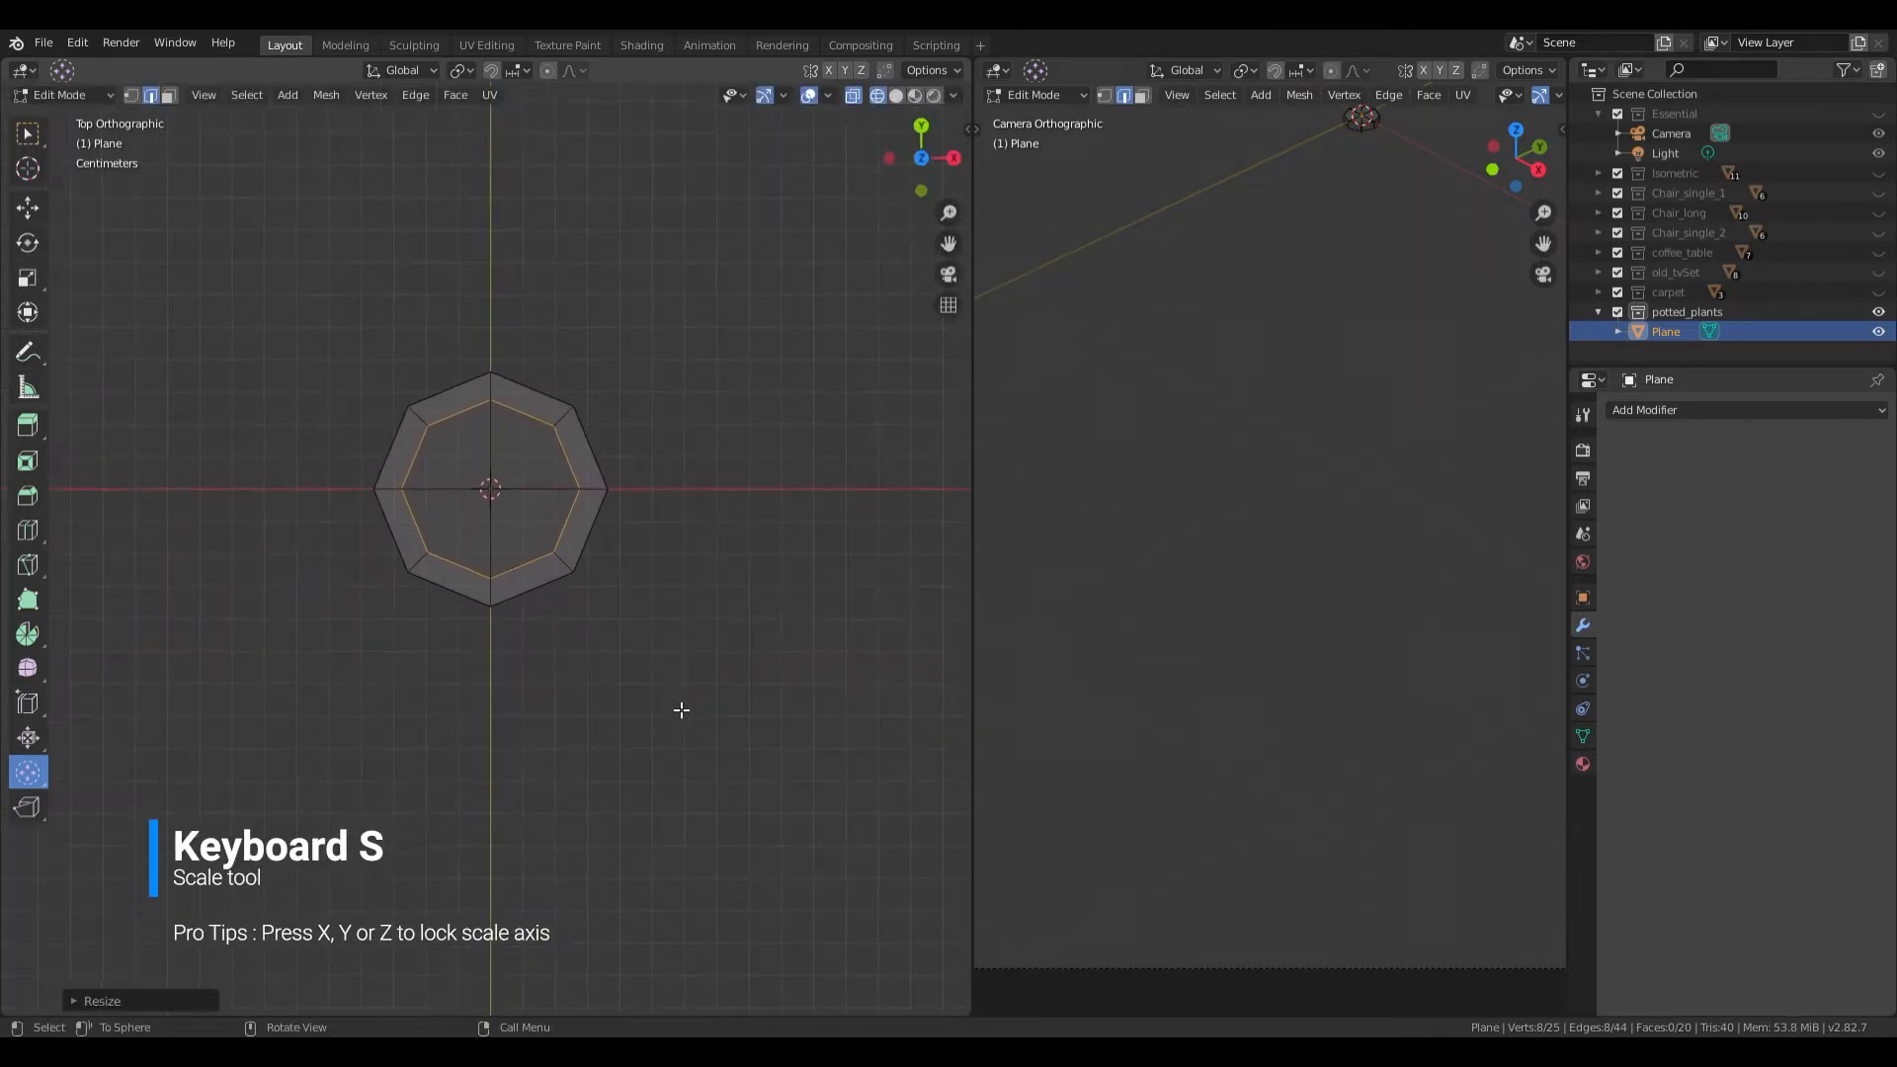
Step: In front view, extrude the inner loop about 0.04 m downward along Z and scale its bottom edges inward to taper the pot
middle_click_drag(668, 712, 706, 583)
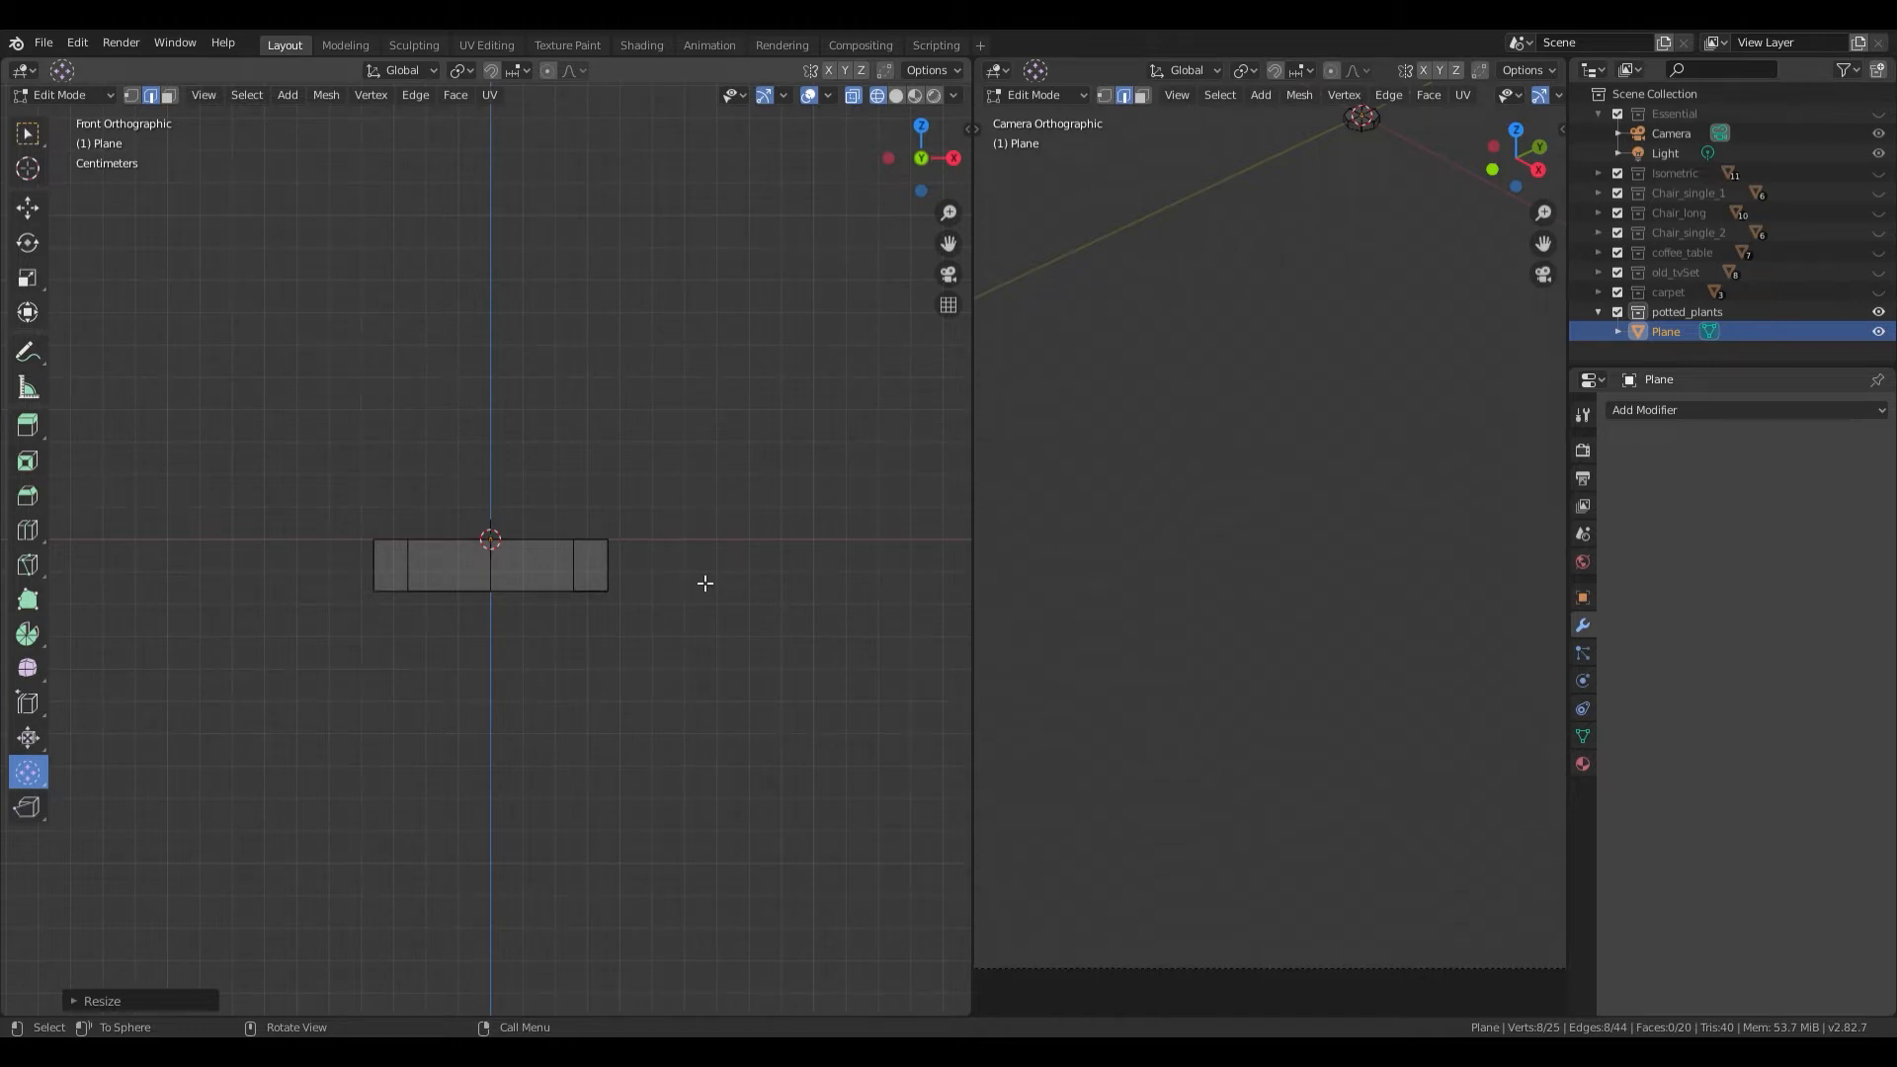
key("e")
key("z")
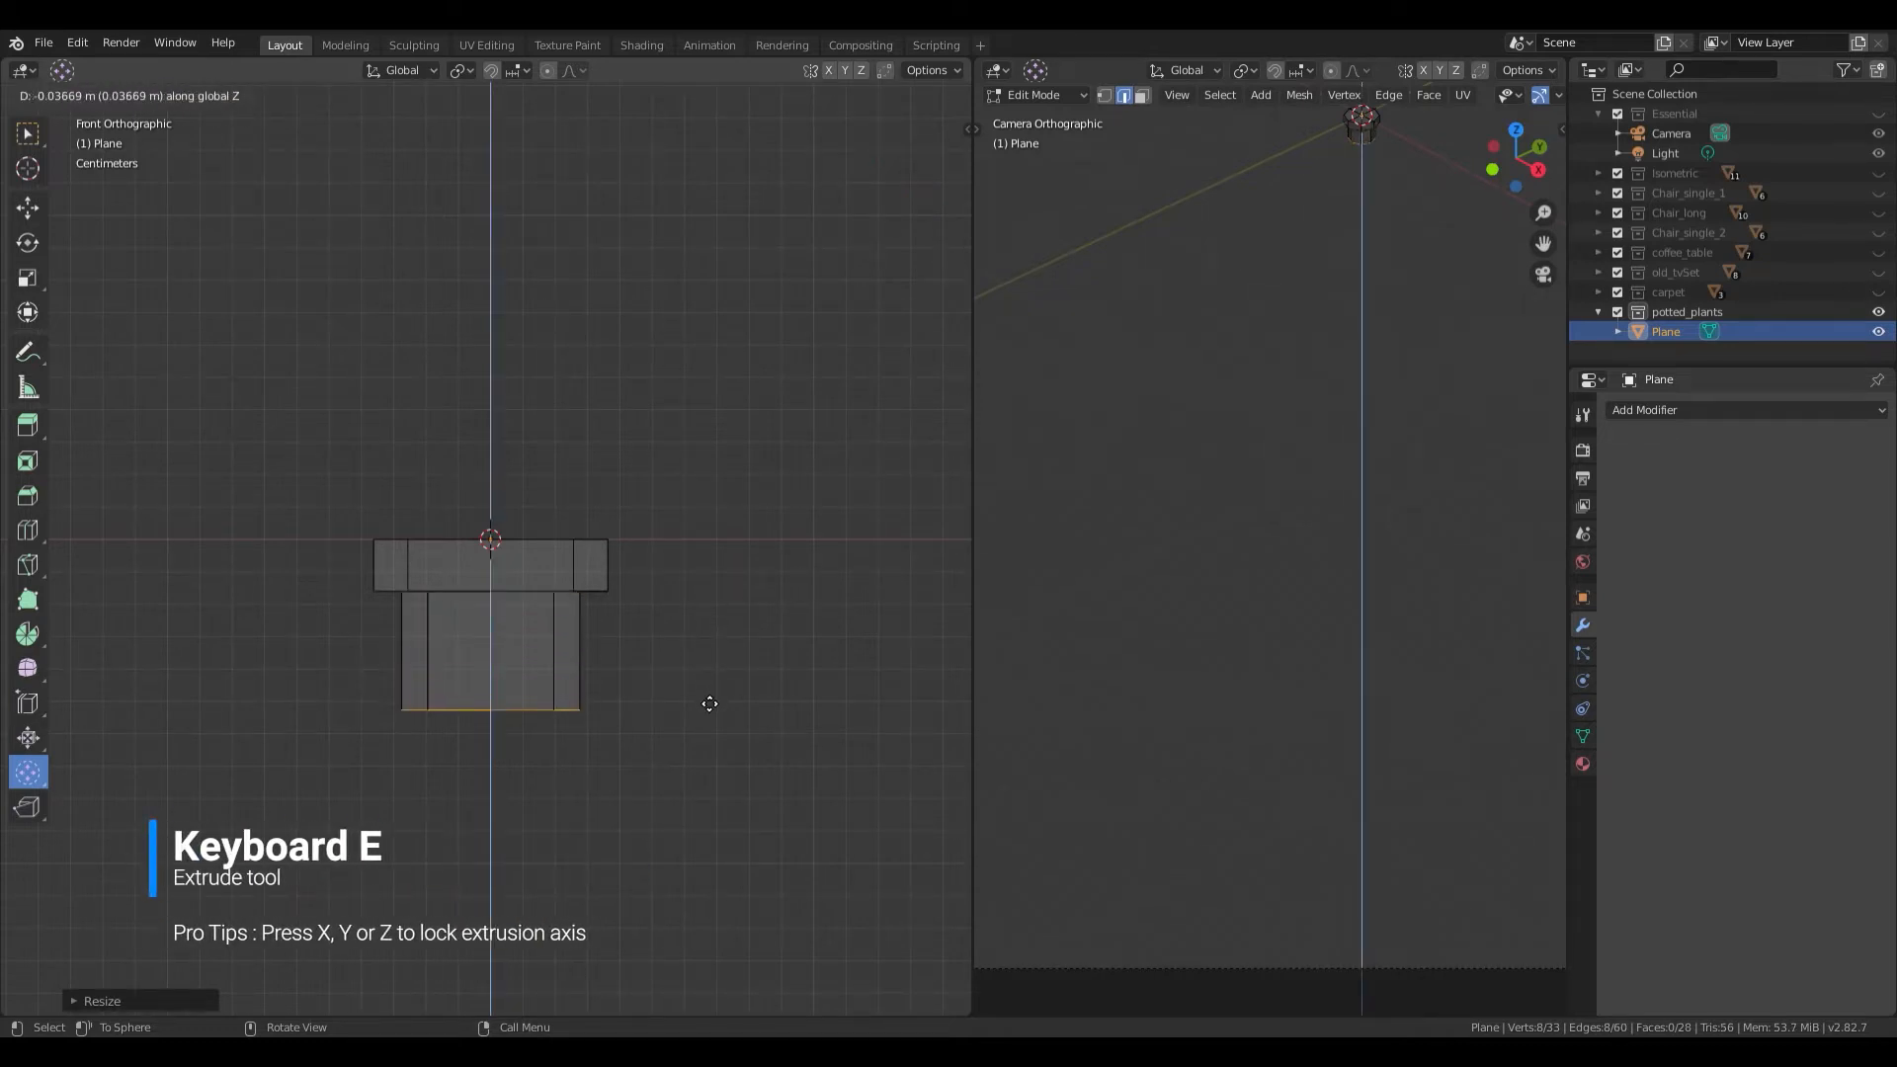
left_click(709, 712)
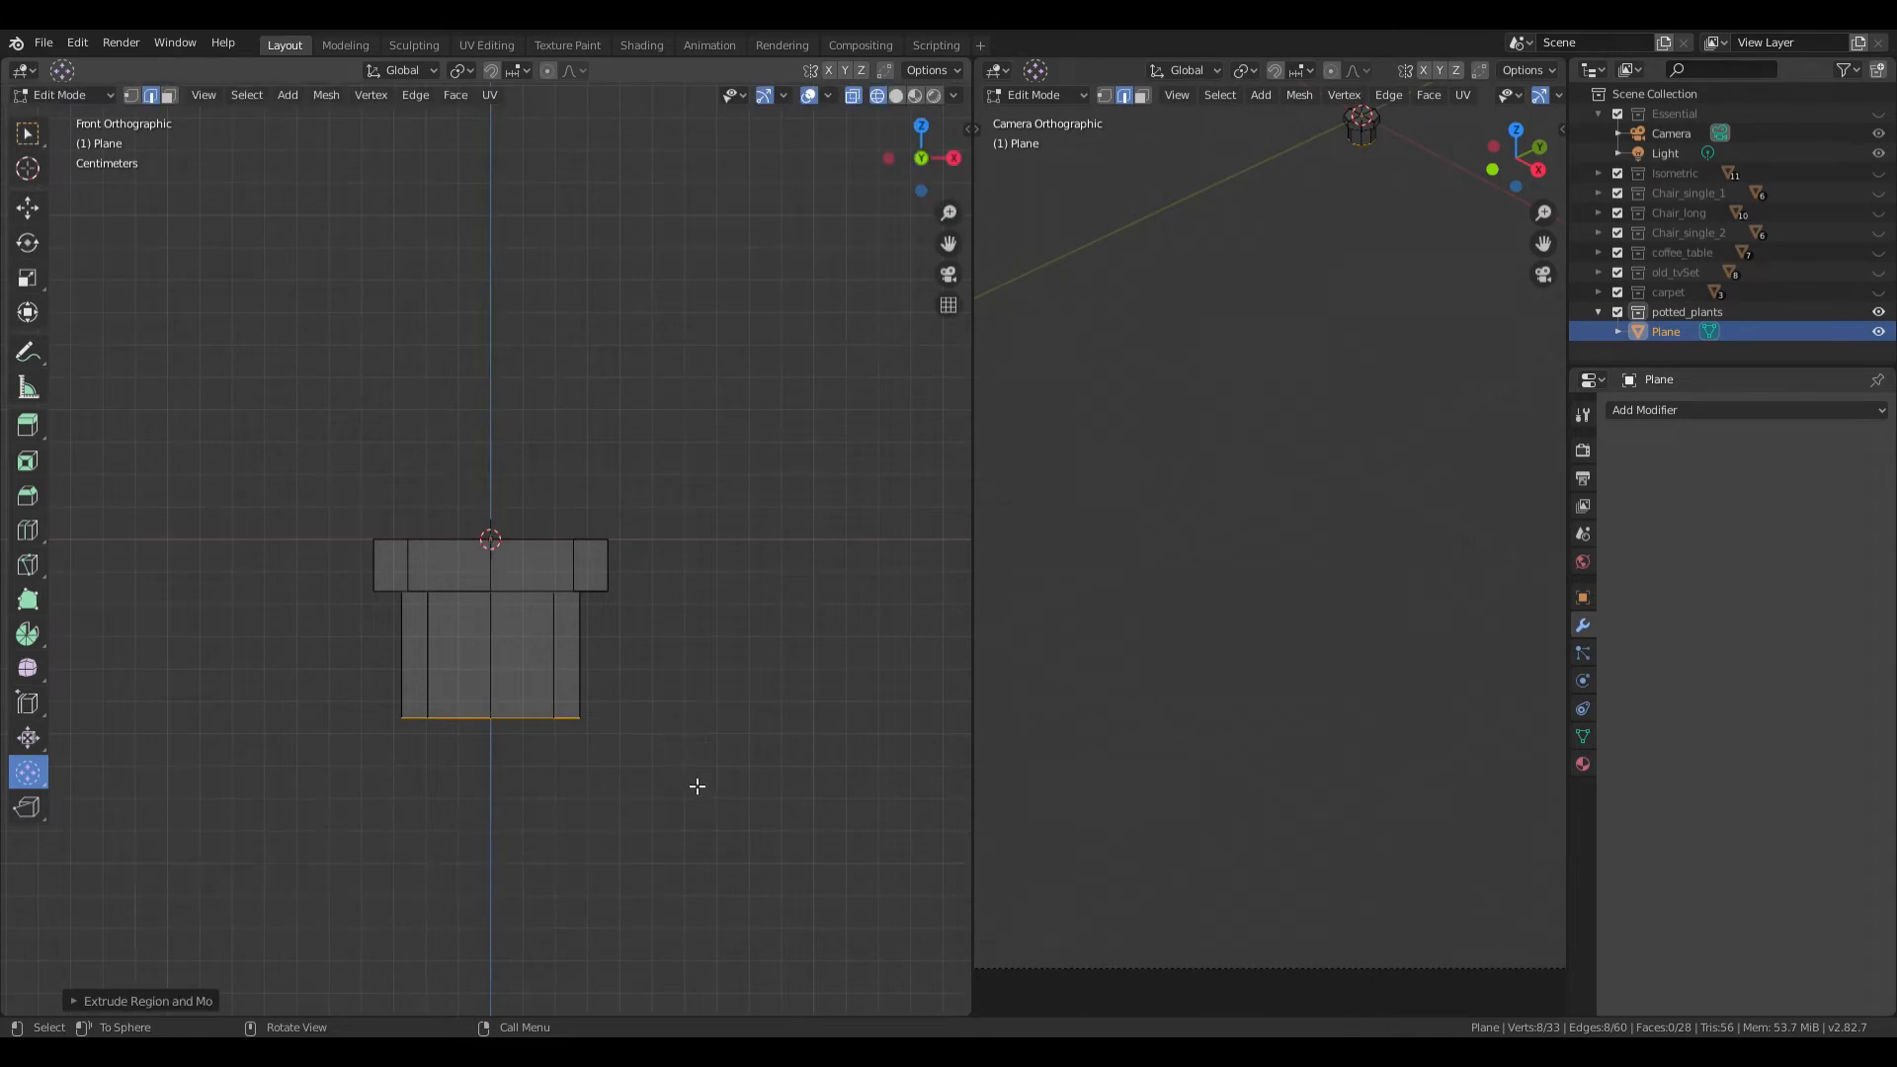
key("s")
left_click(637, 759)
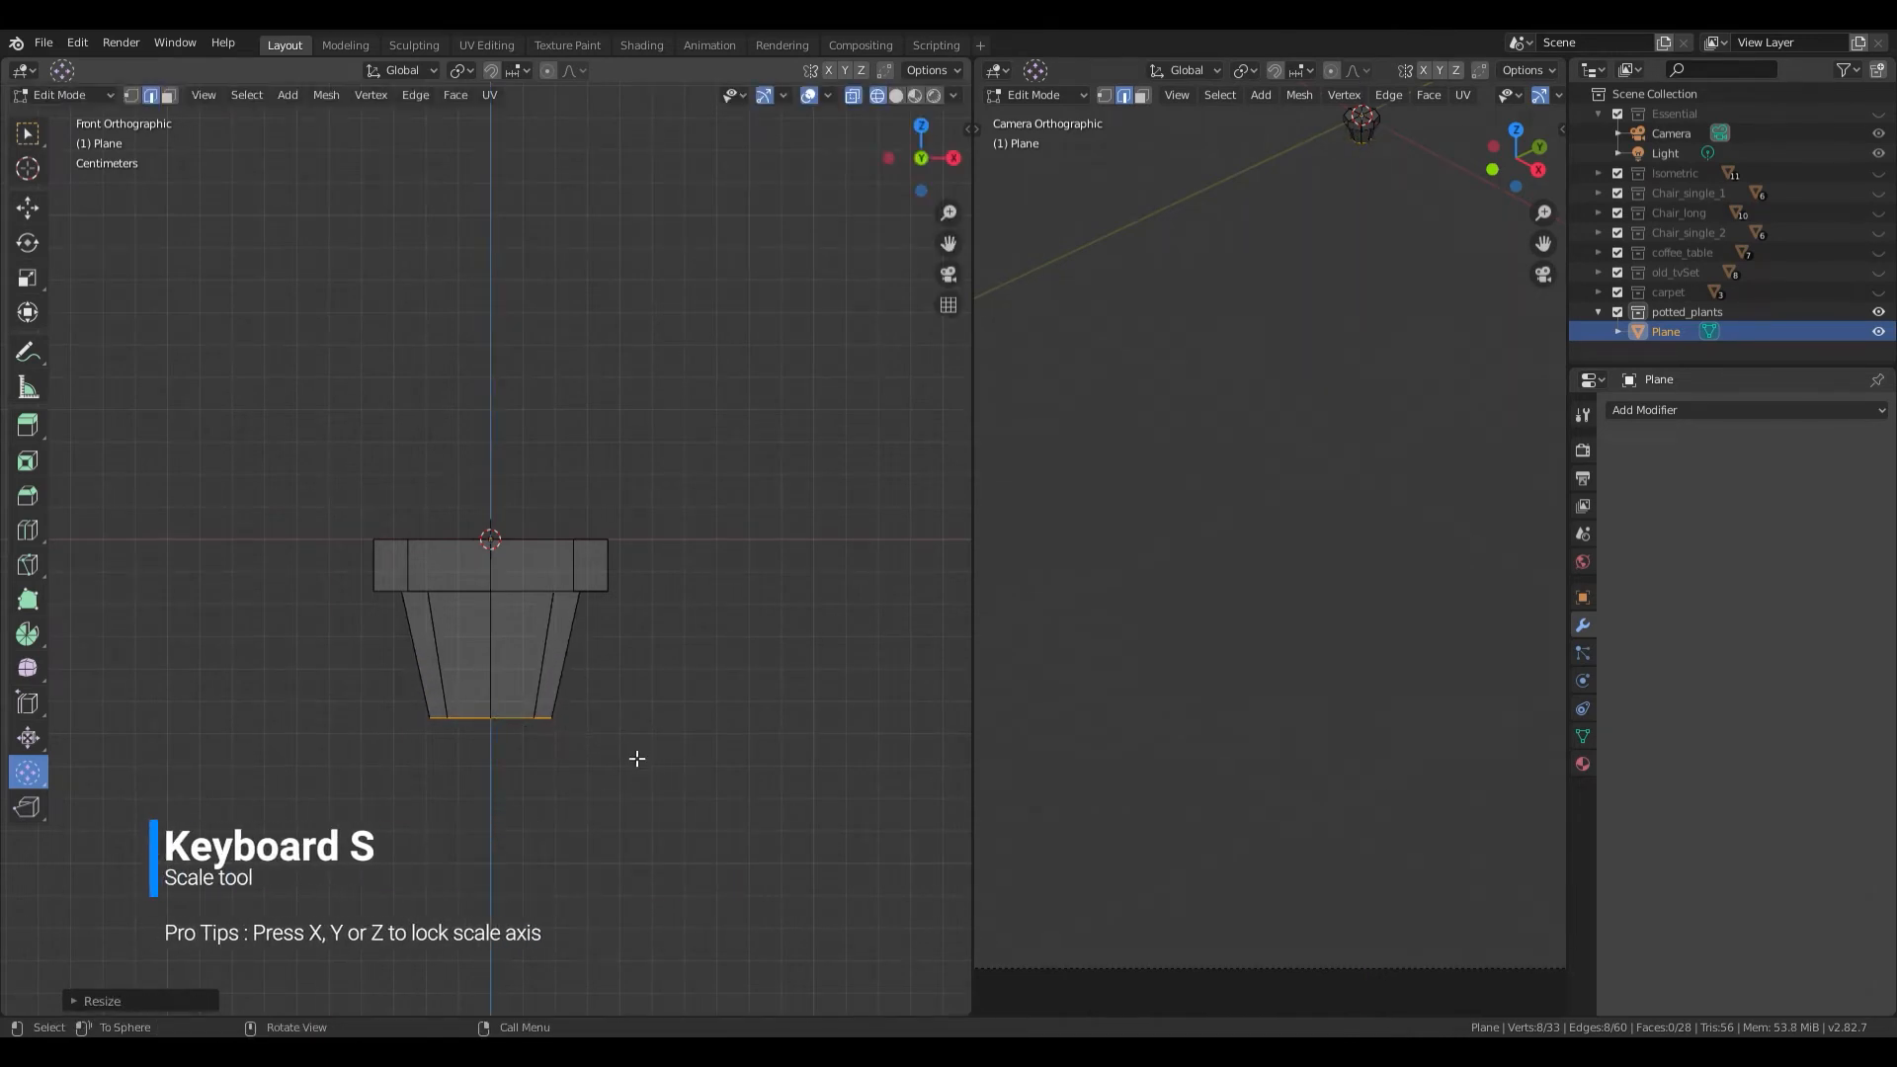
Step: Fill the pot's open bottom loop with a face, return to solid shading and clear the selection
middle_click_drag(648, 775, 651, 707)
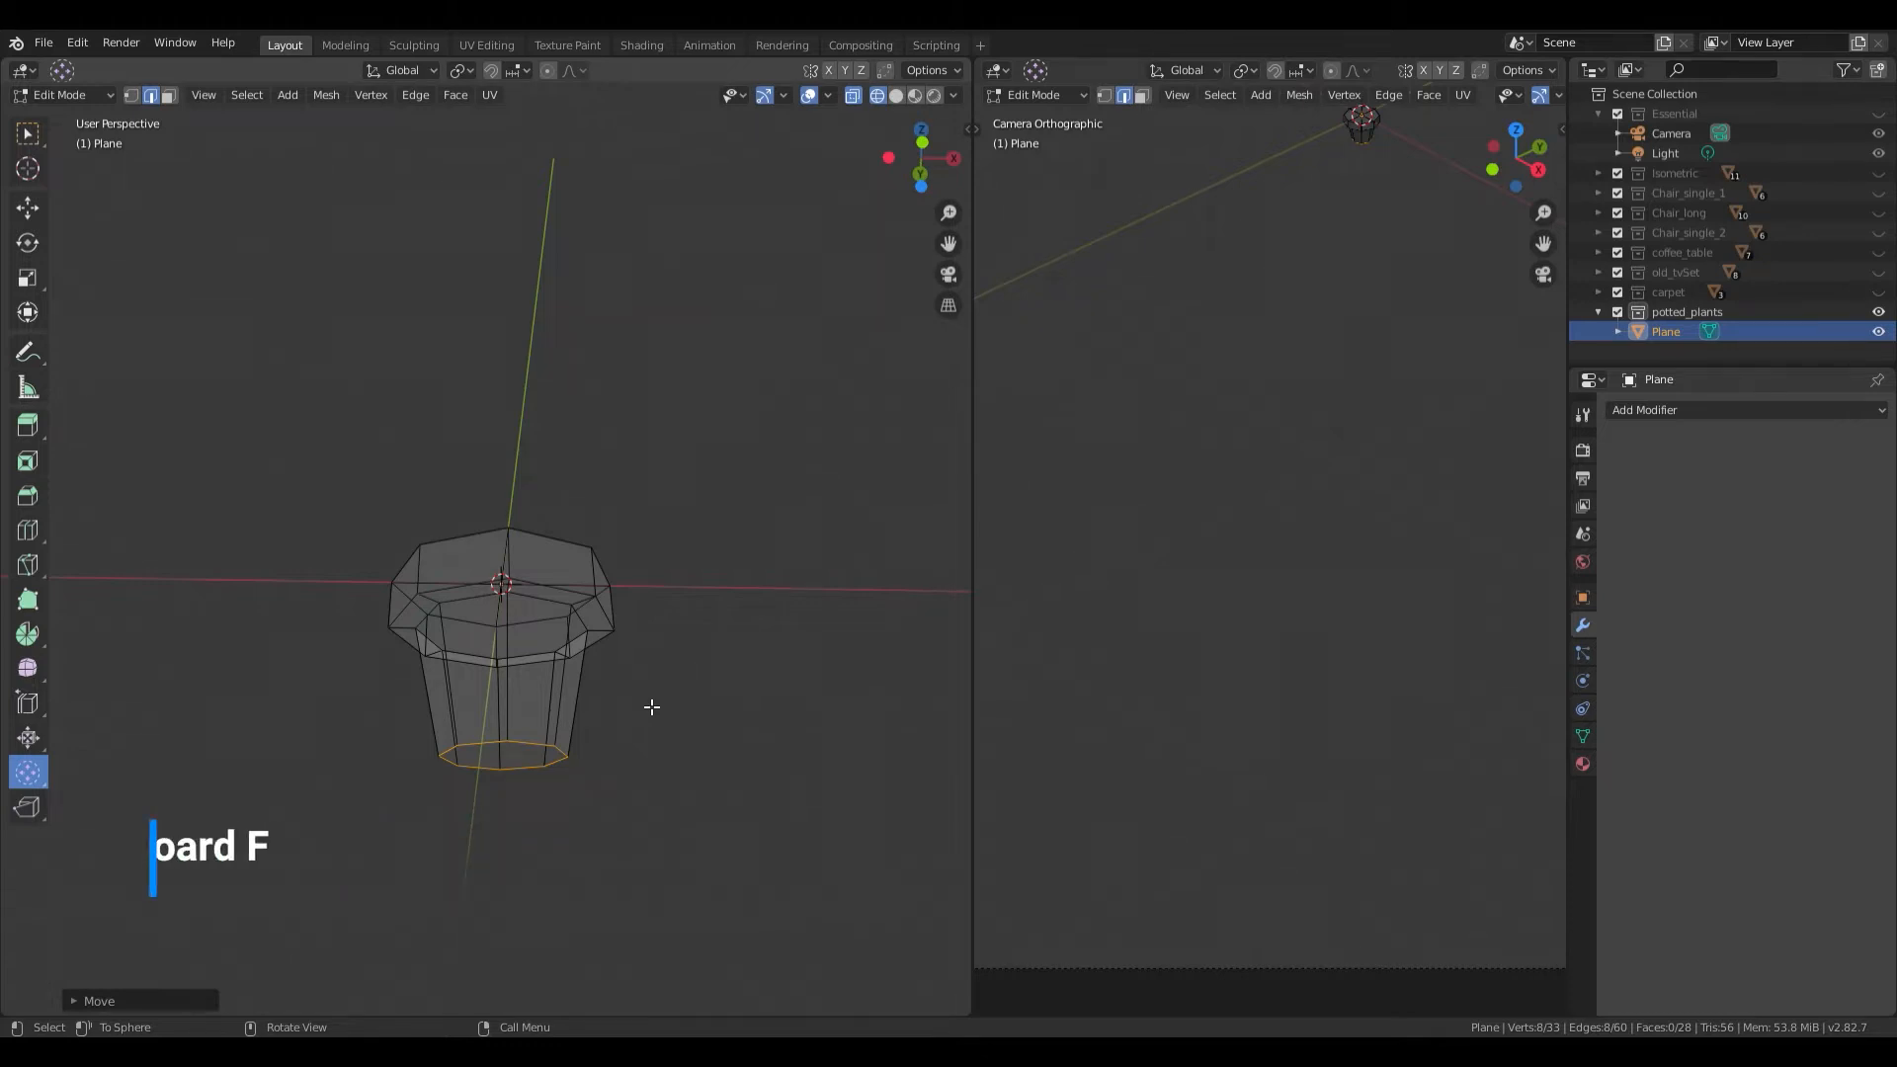
key("f")
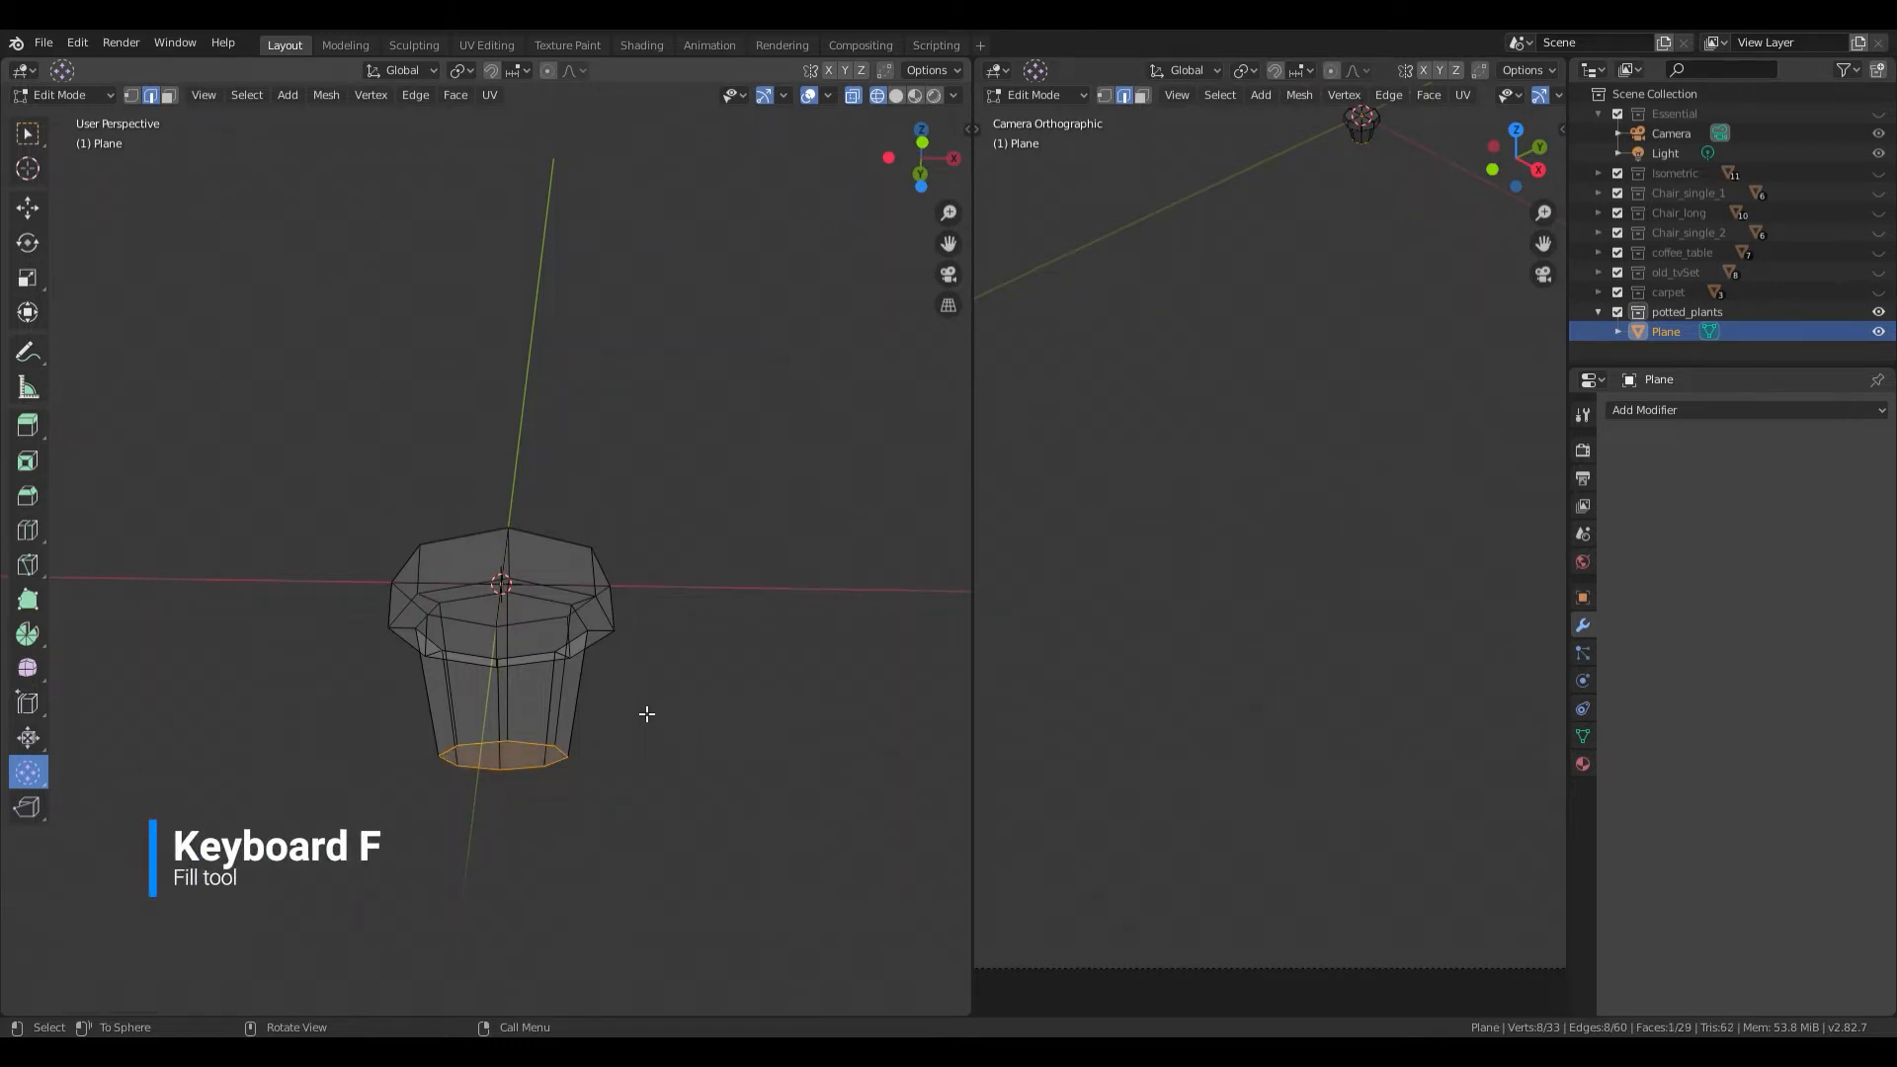
mouse_move(644, 712)
middle_mouse_down()
mouse_move(636, 742)
mouse_move(626, 665)
middle_mouse_up()
key("shift+z")
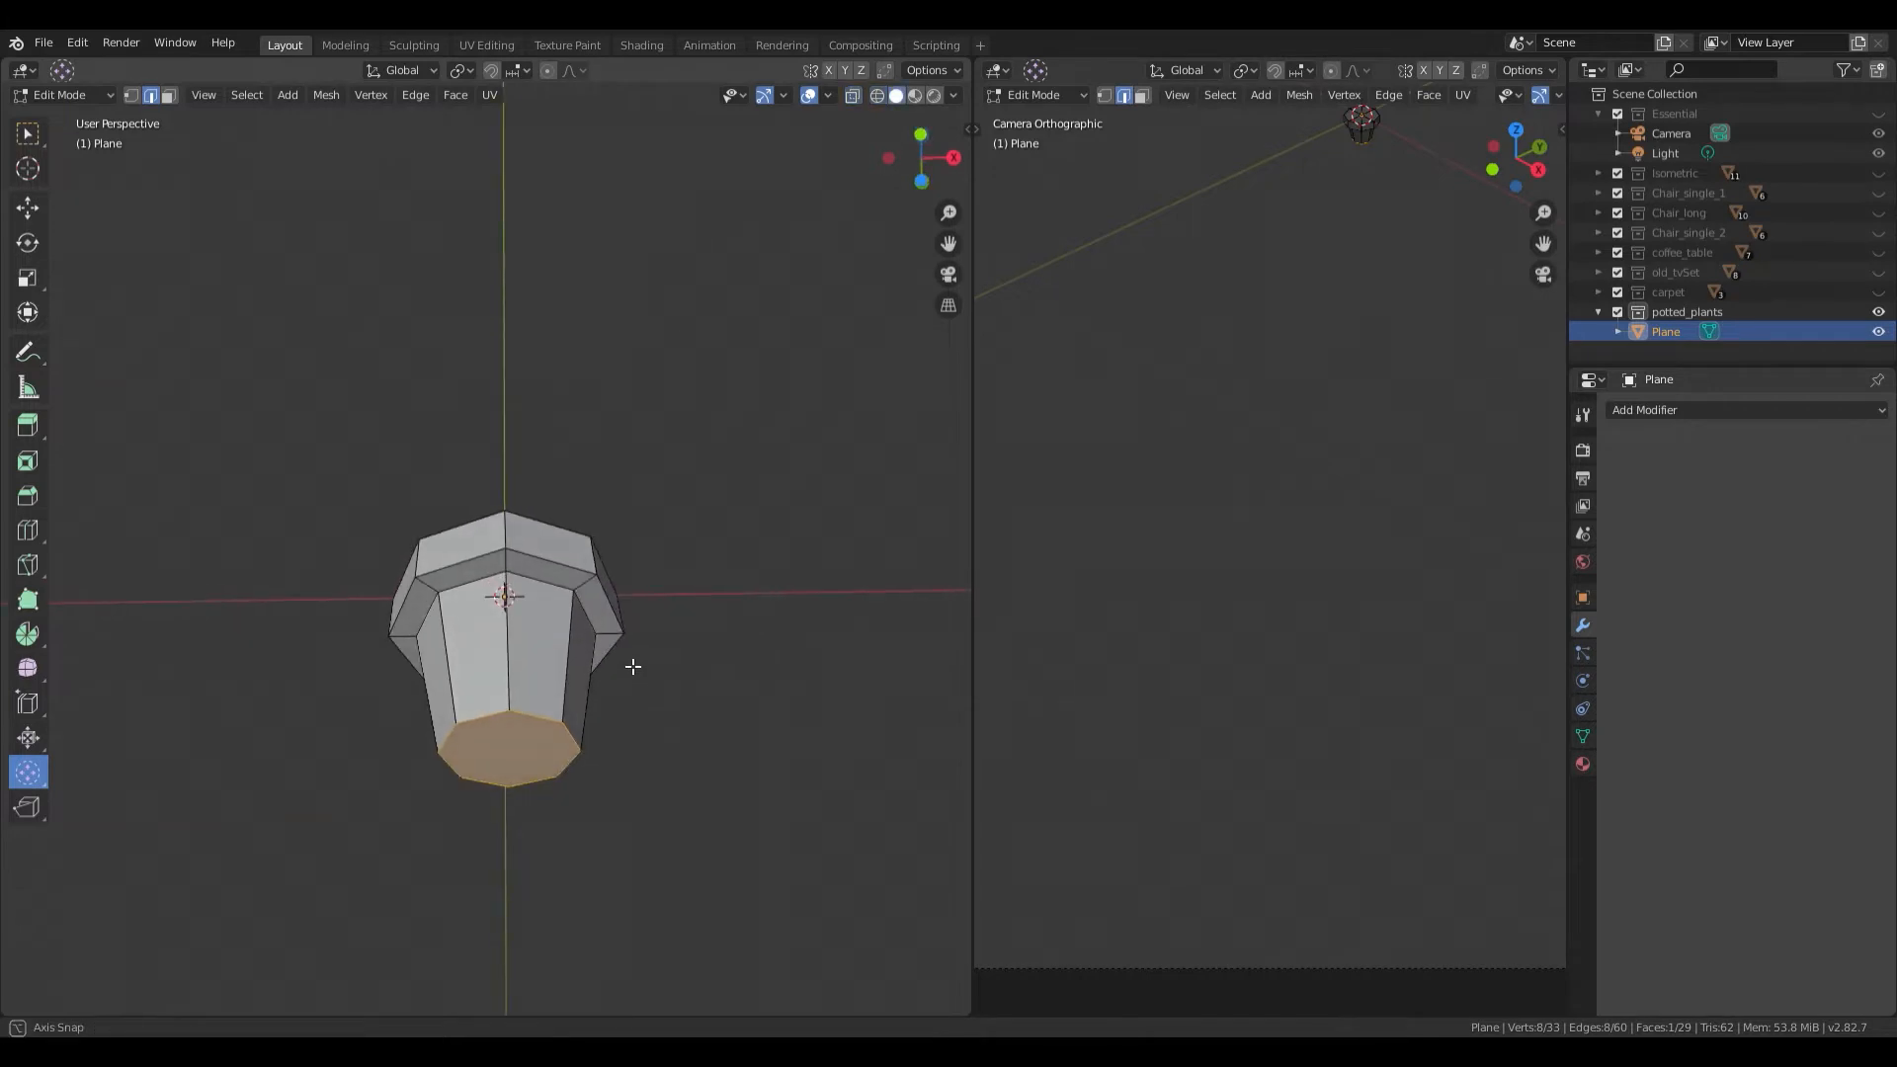
key("alt+a")
Step: Select the four faces covering the pot's top, separate them into their own object and return to Object Mode
middle_click_drag(694, 728, 665, 682)
left_click(558, 584)
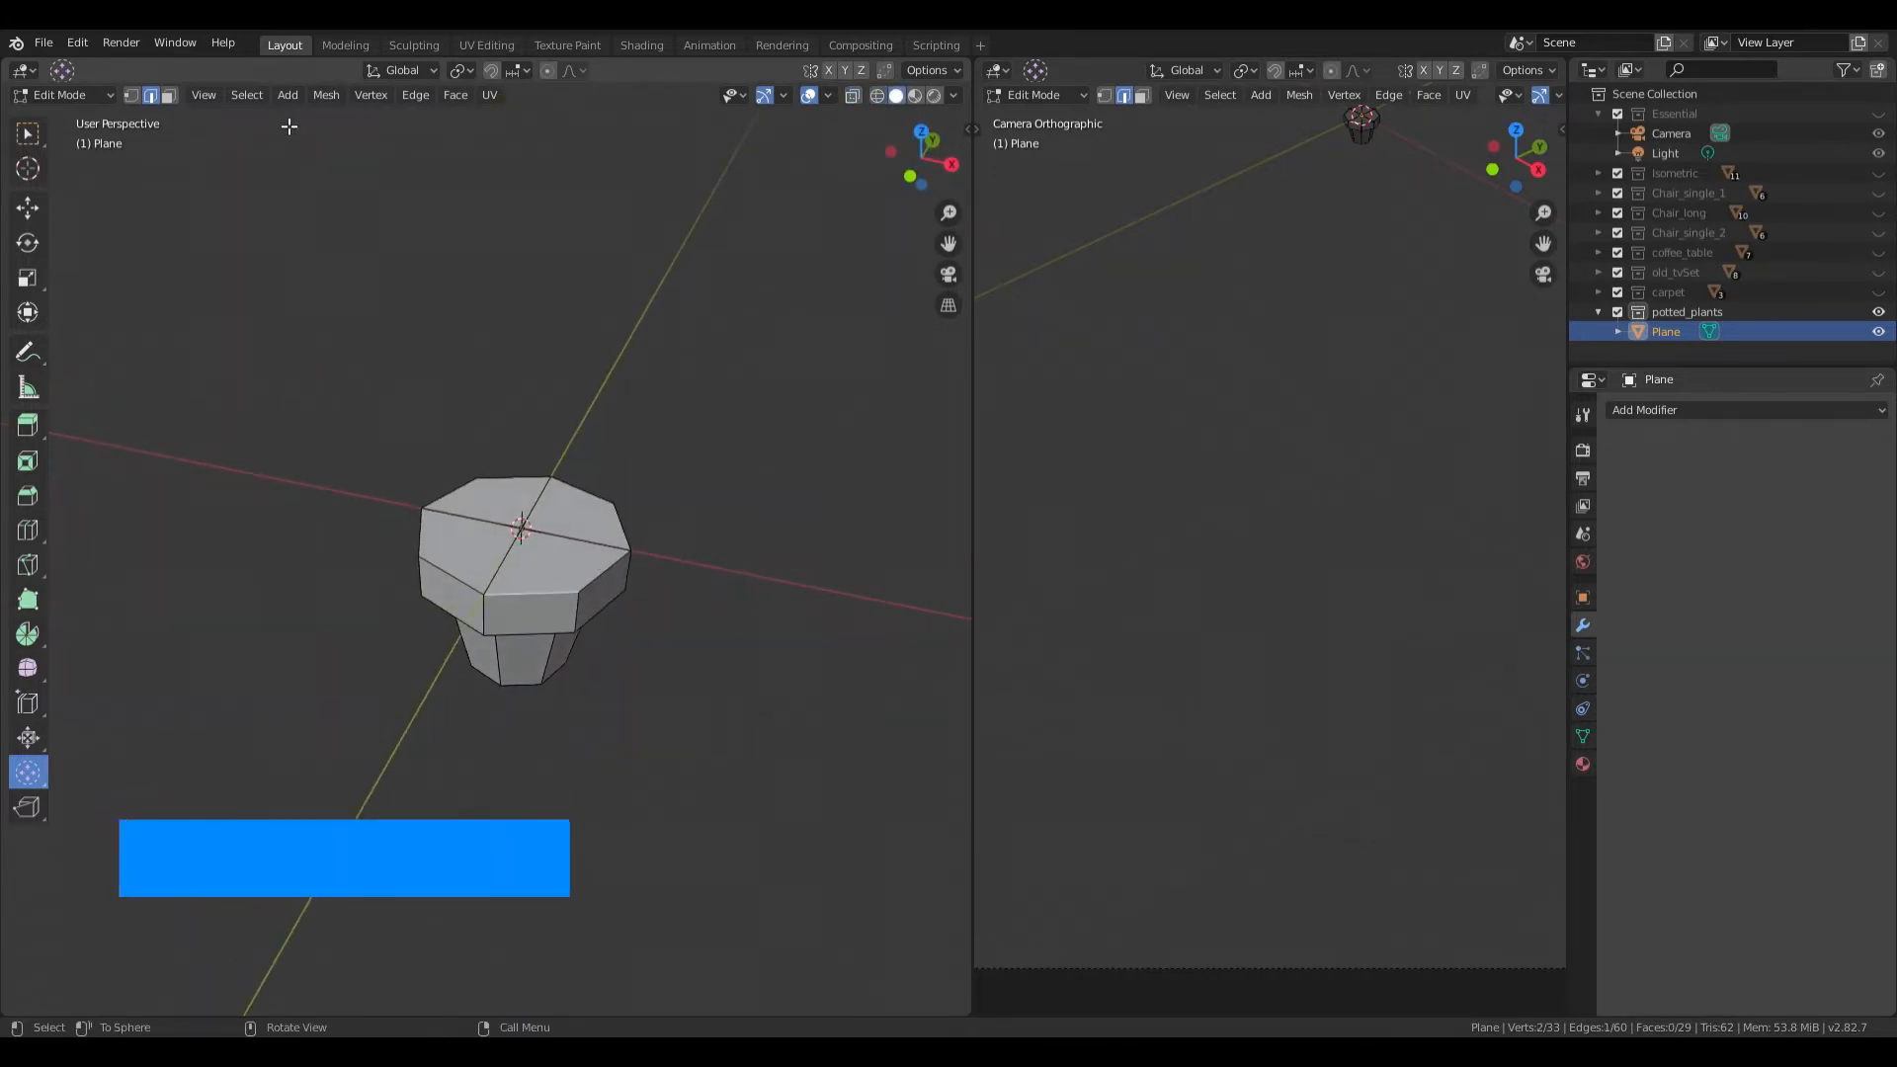
left_click(174, 94)
left_click(552, 571)
left_click(476, 543, "shift")
left_click(507, 508, "shift")
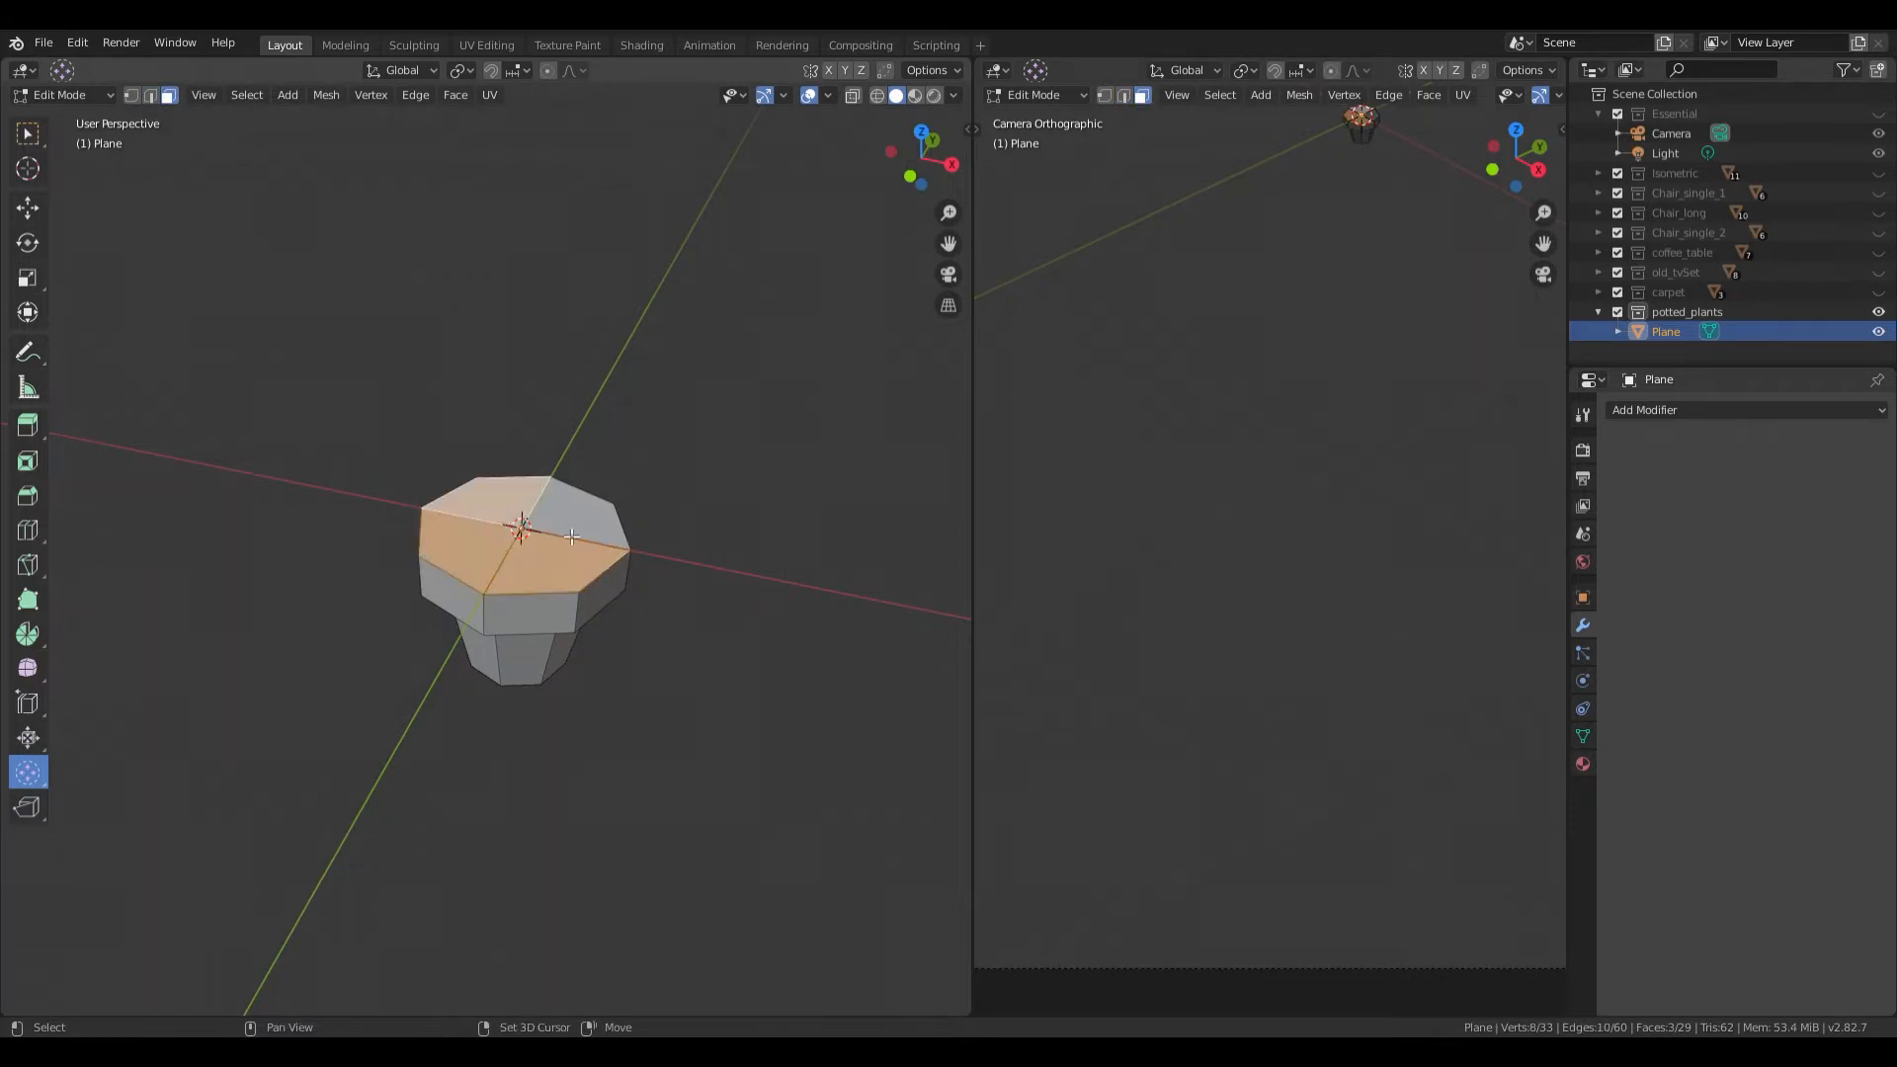
left_click(571, 536, "shift")
middle_click_drag(571, 536, 560, 597)
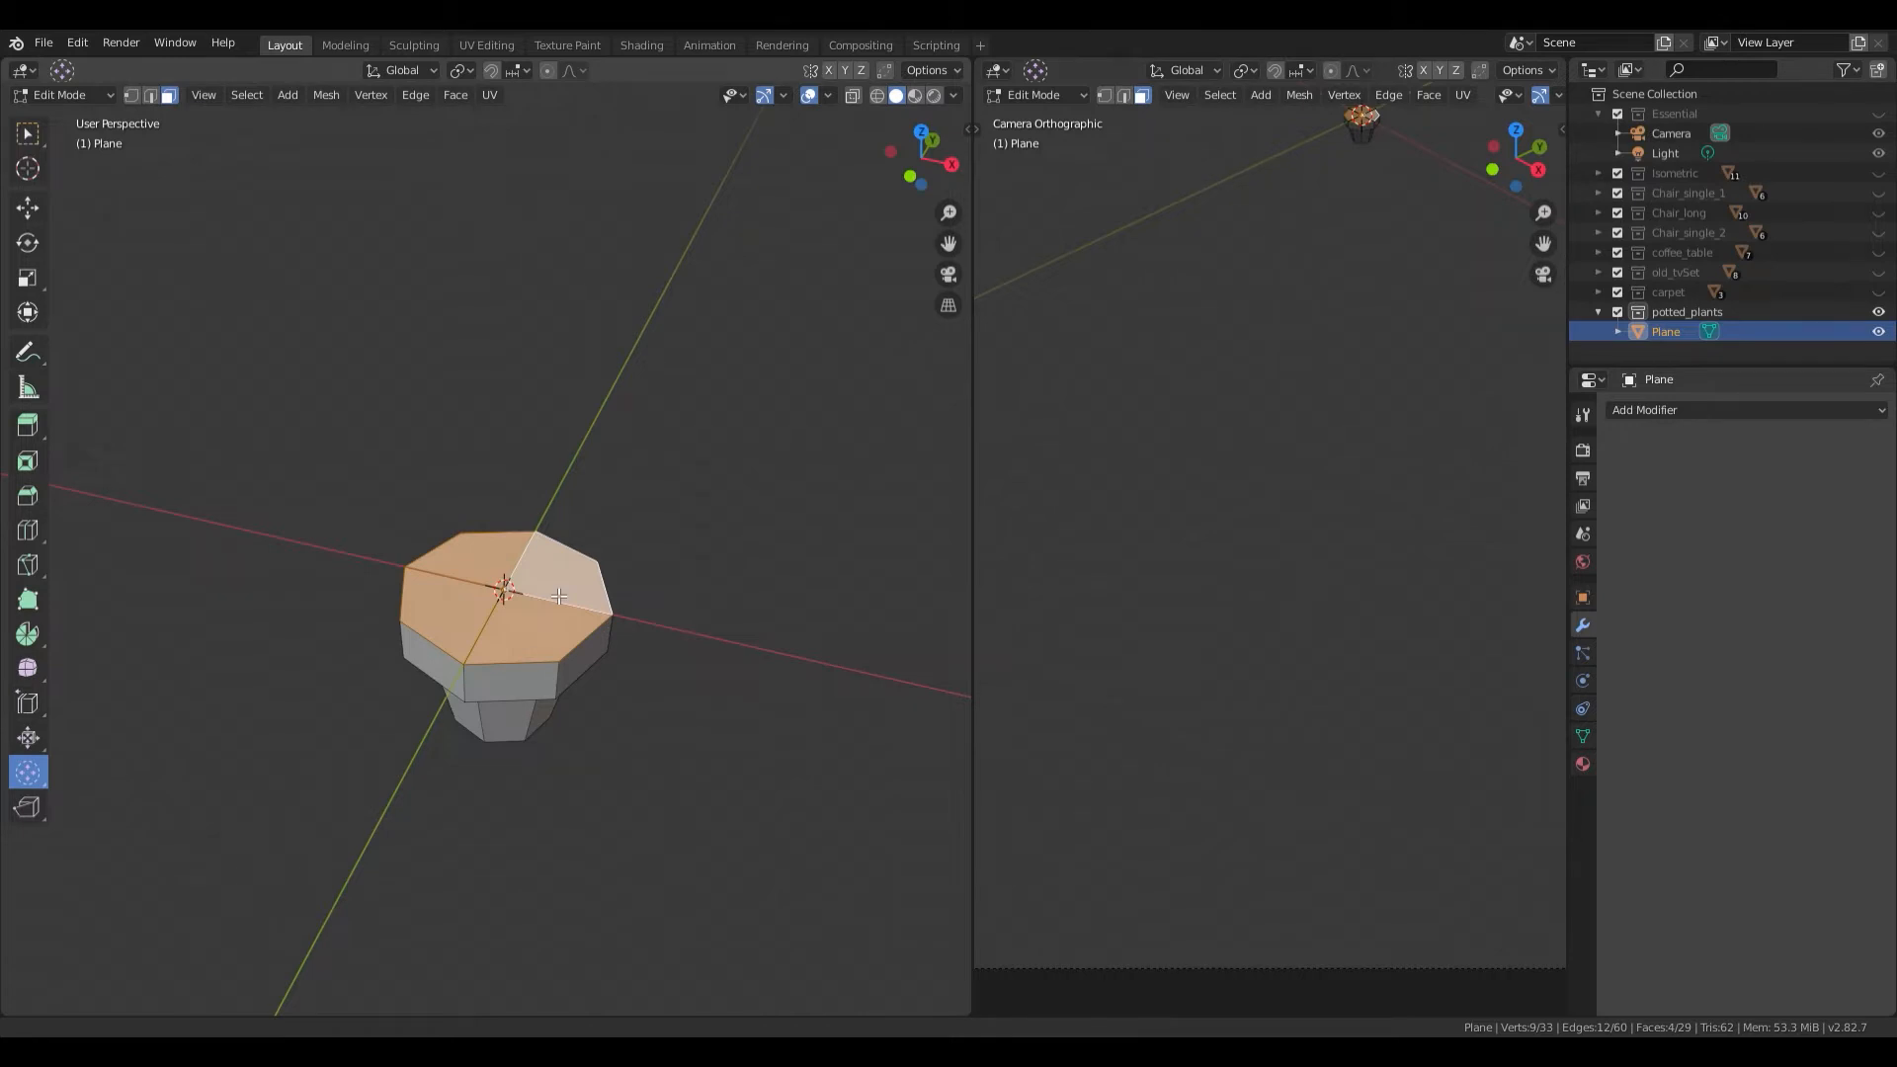
key("p")
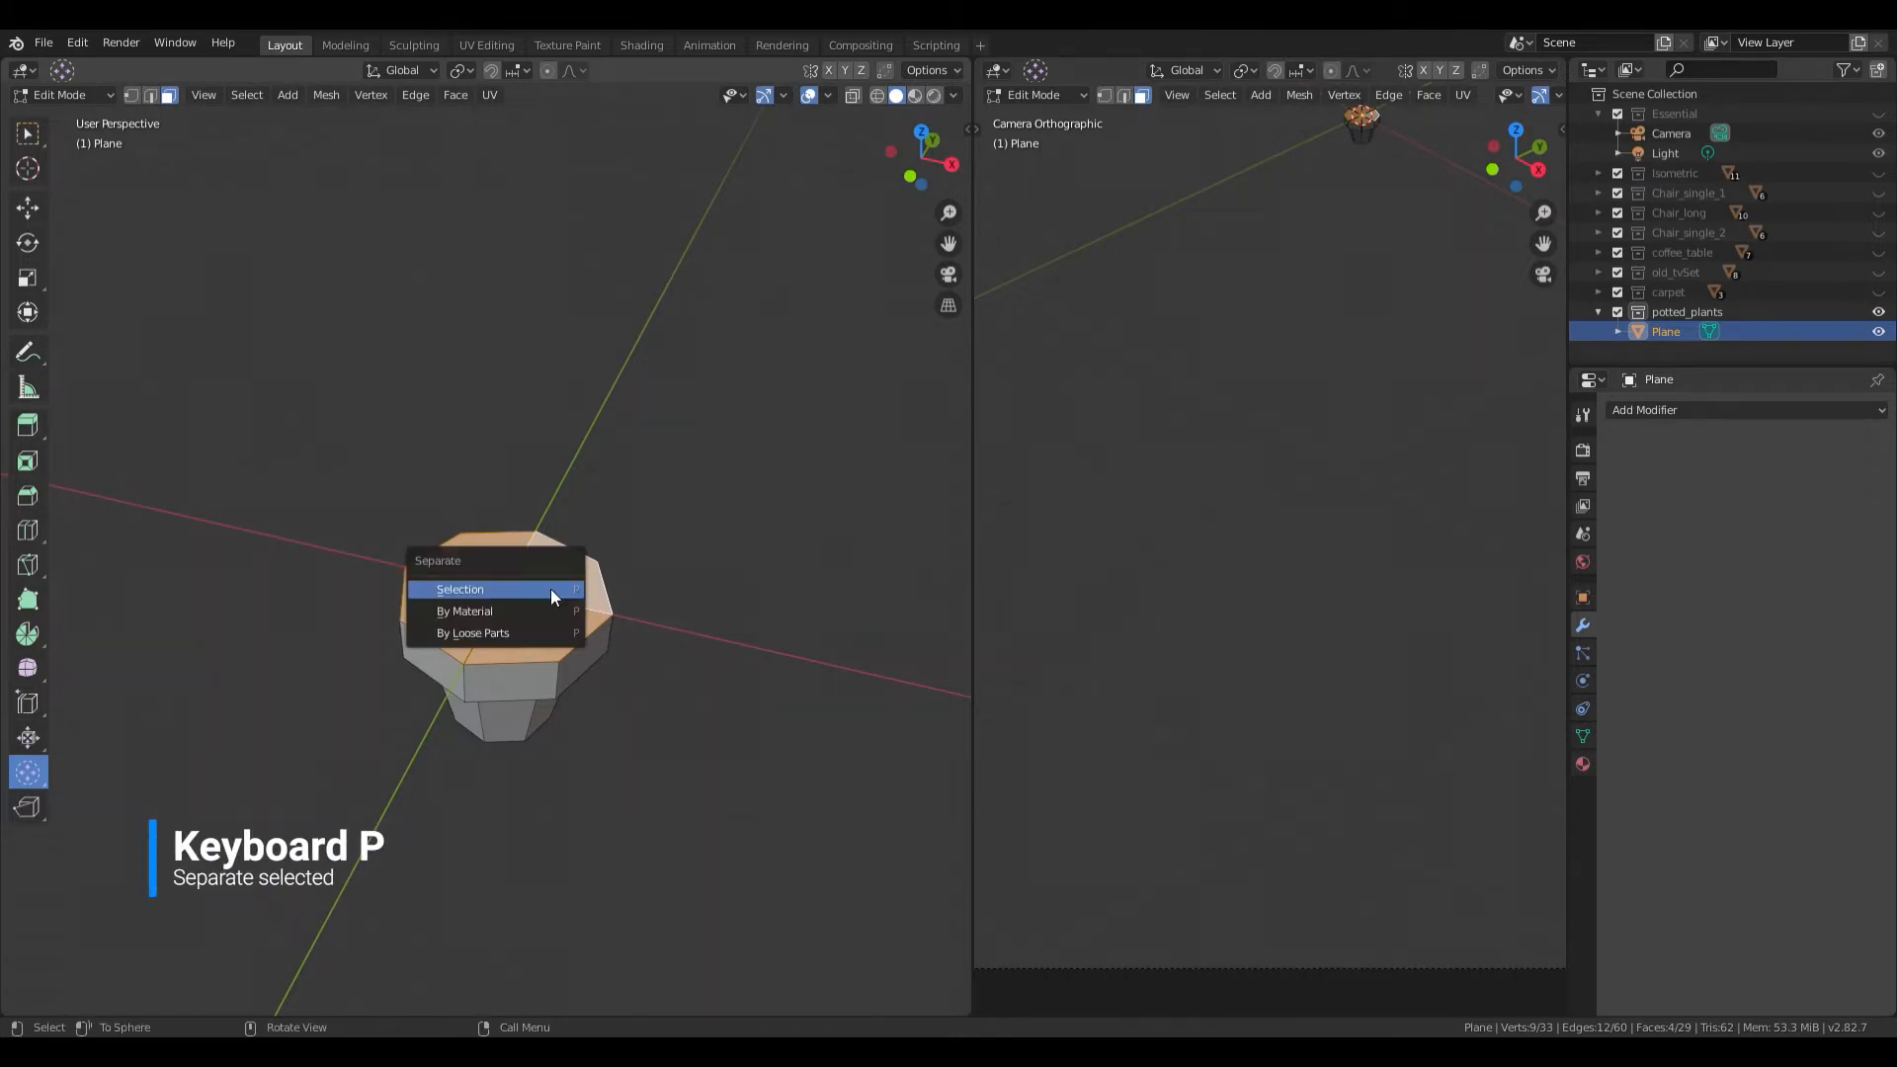
left_click(552, 595)
key("Tab")
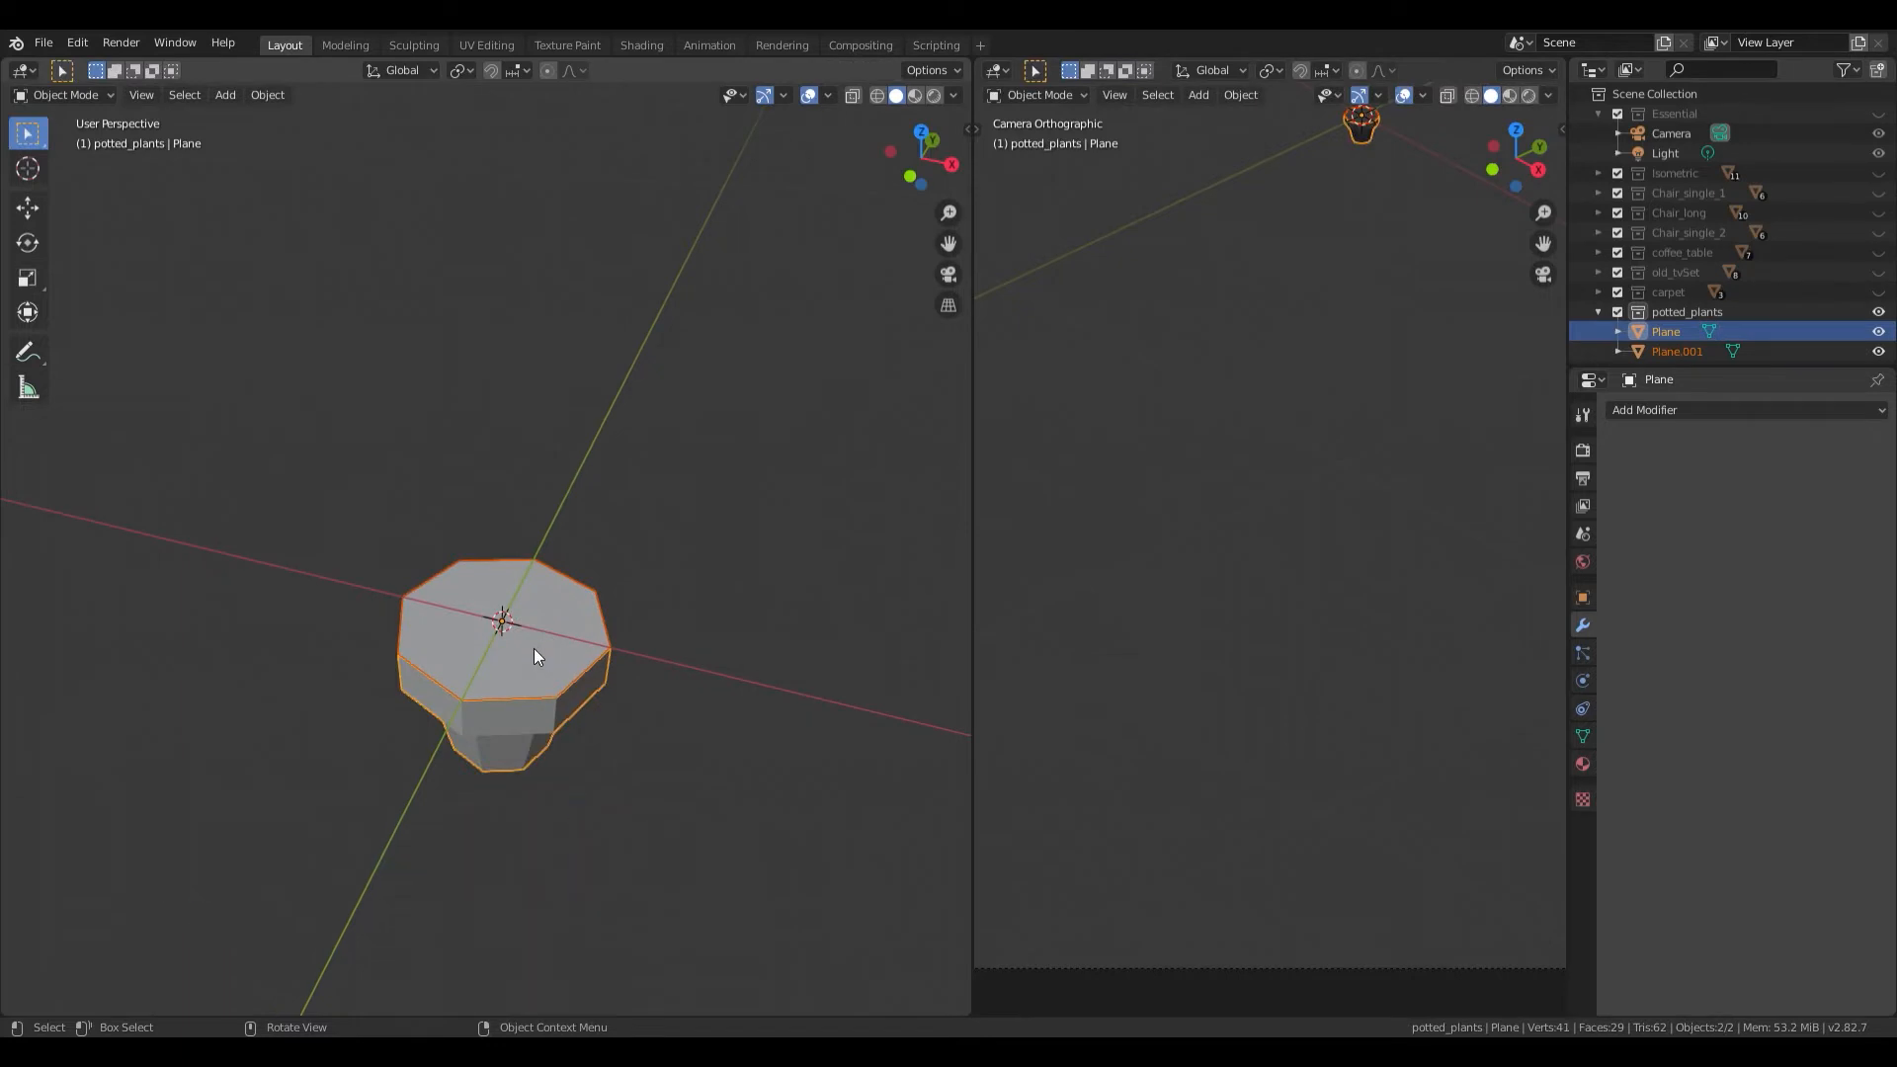
Step: Move the separated octagonal disc up along Z, clear above the pot
left_click(533, 654)
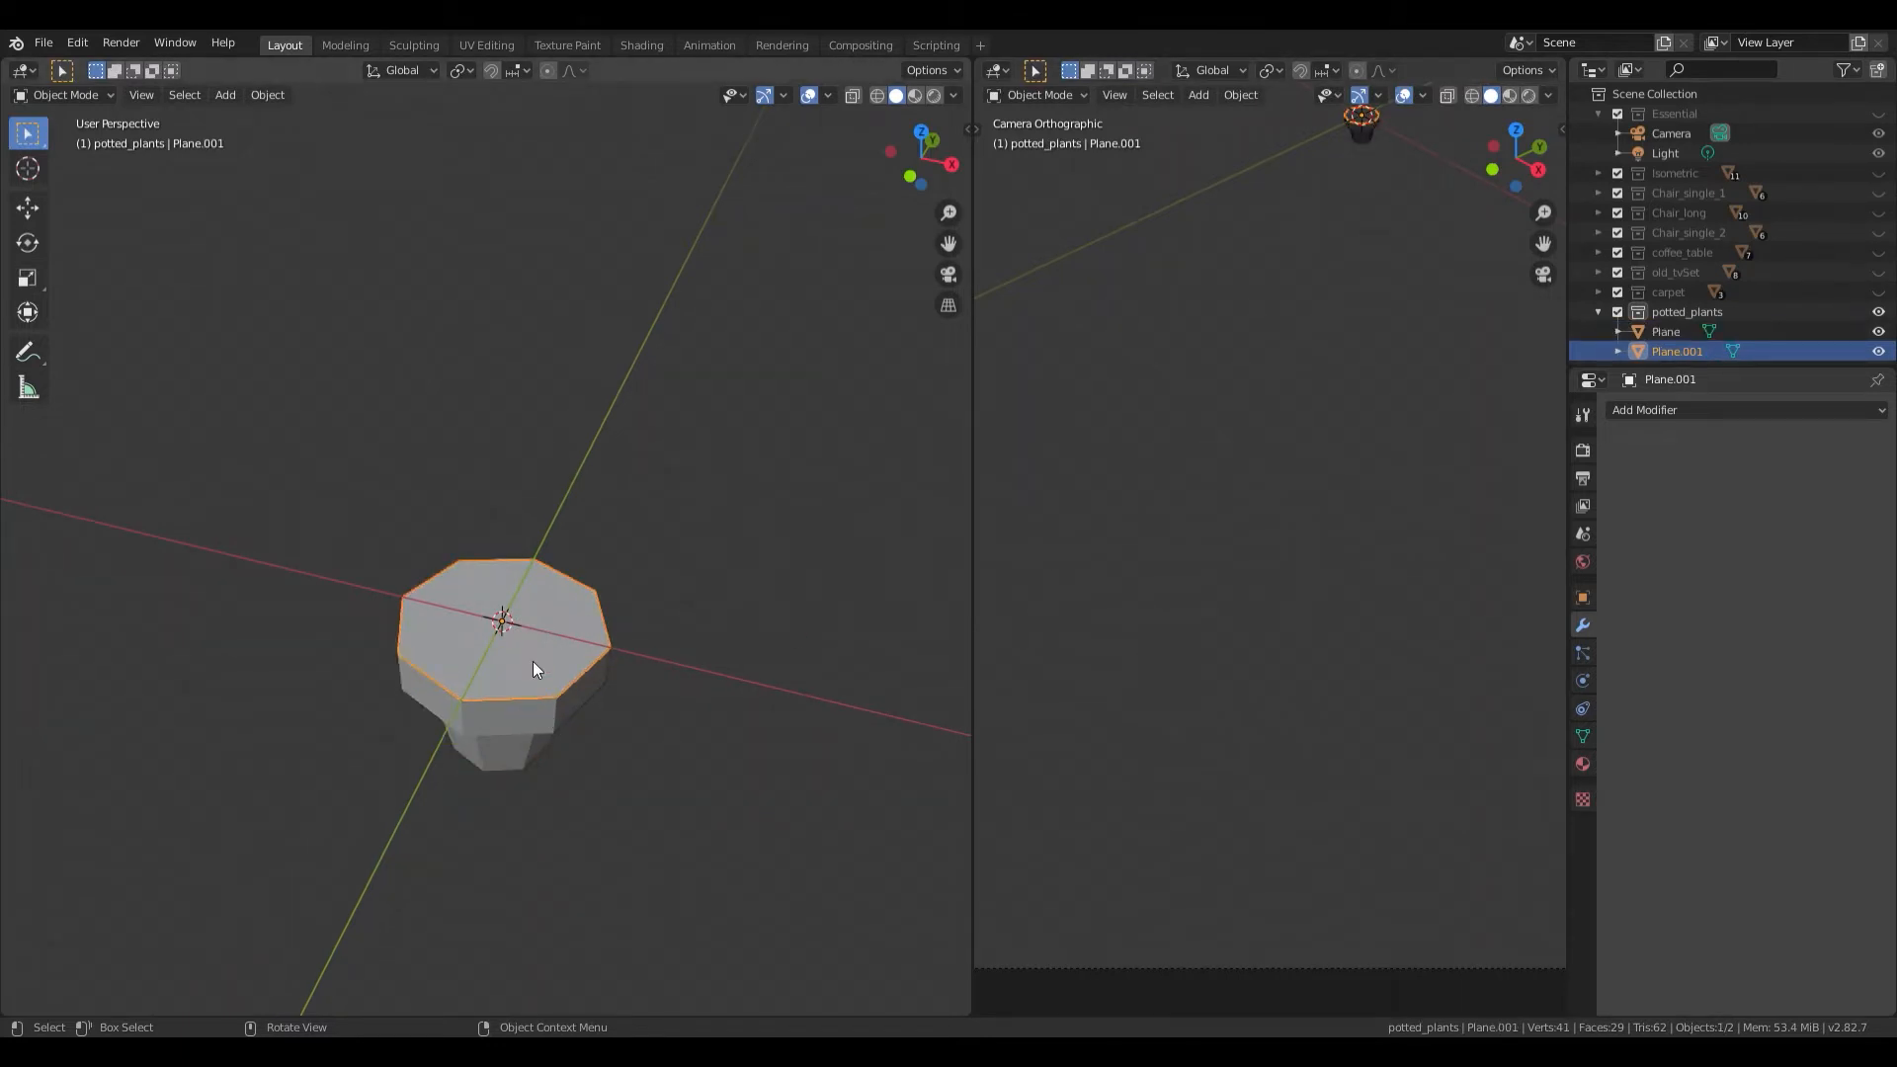
key("g")
key("z")
left_click(537, 454)
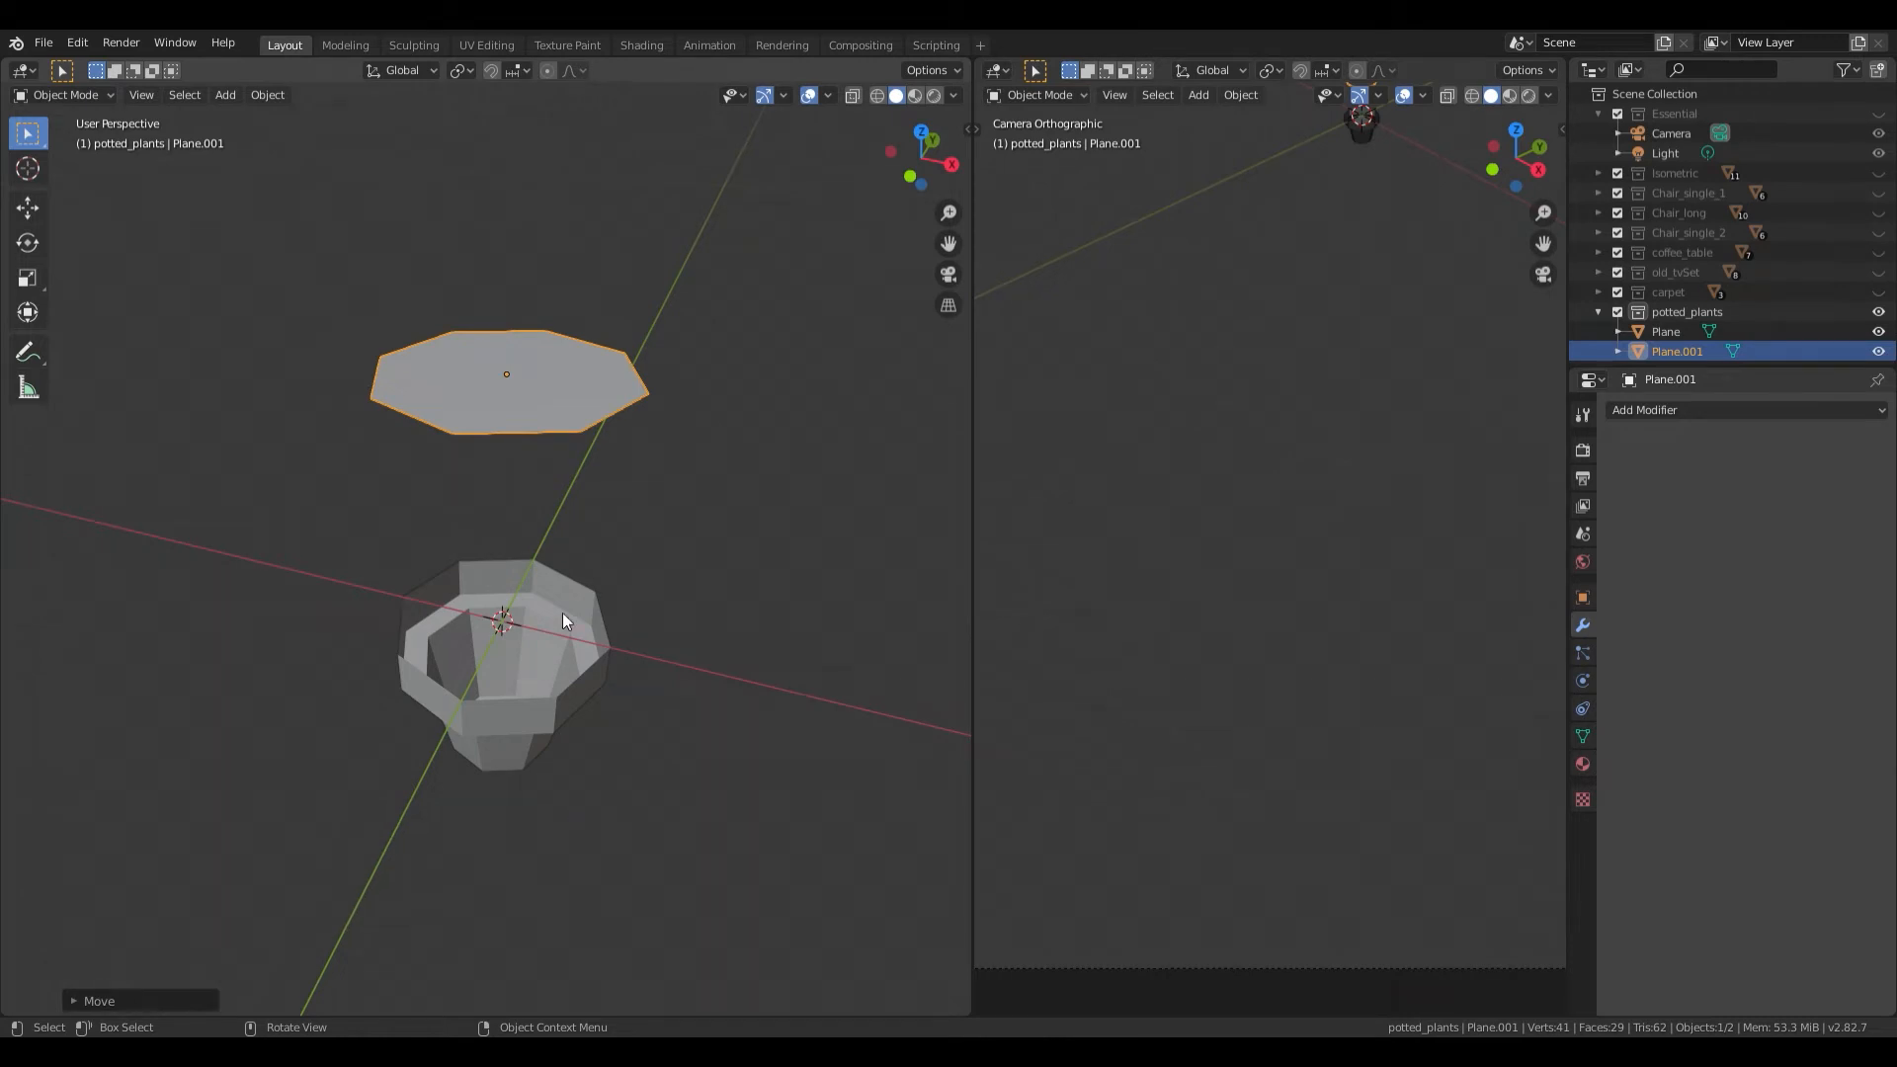
Step: Rename the pot body "pot" and the separated octagonal disc "dirt"
left_click(561, 615)
double_click(1662, 333)
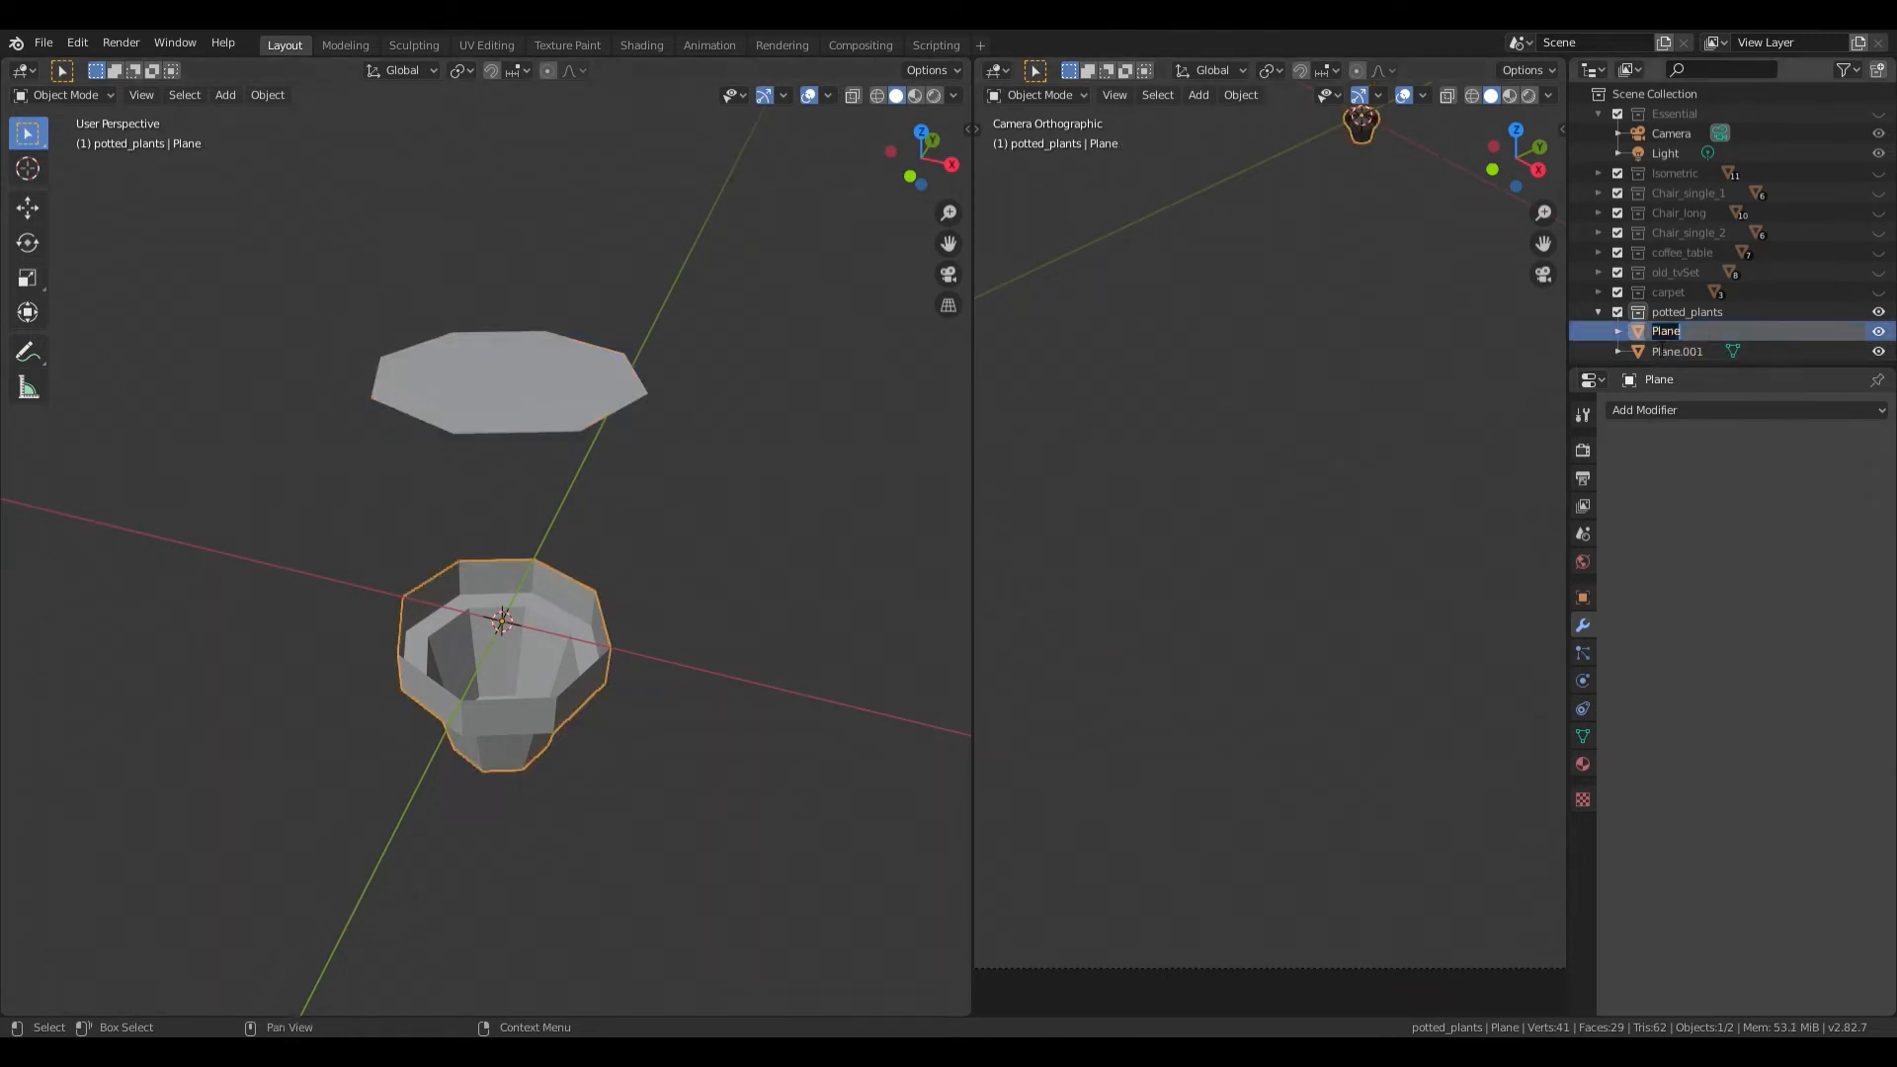
type("pot")
key("Return")
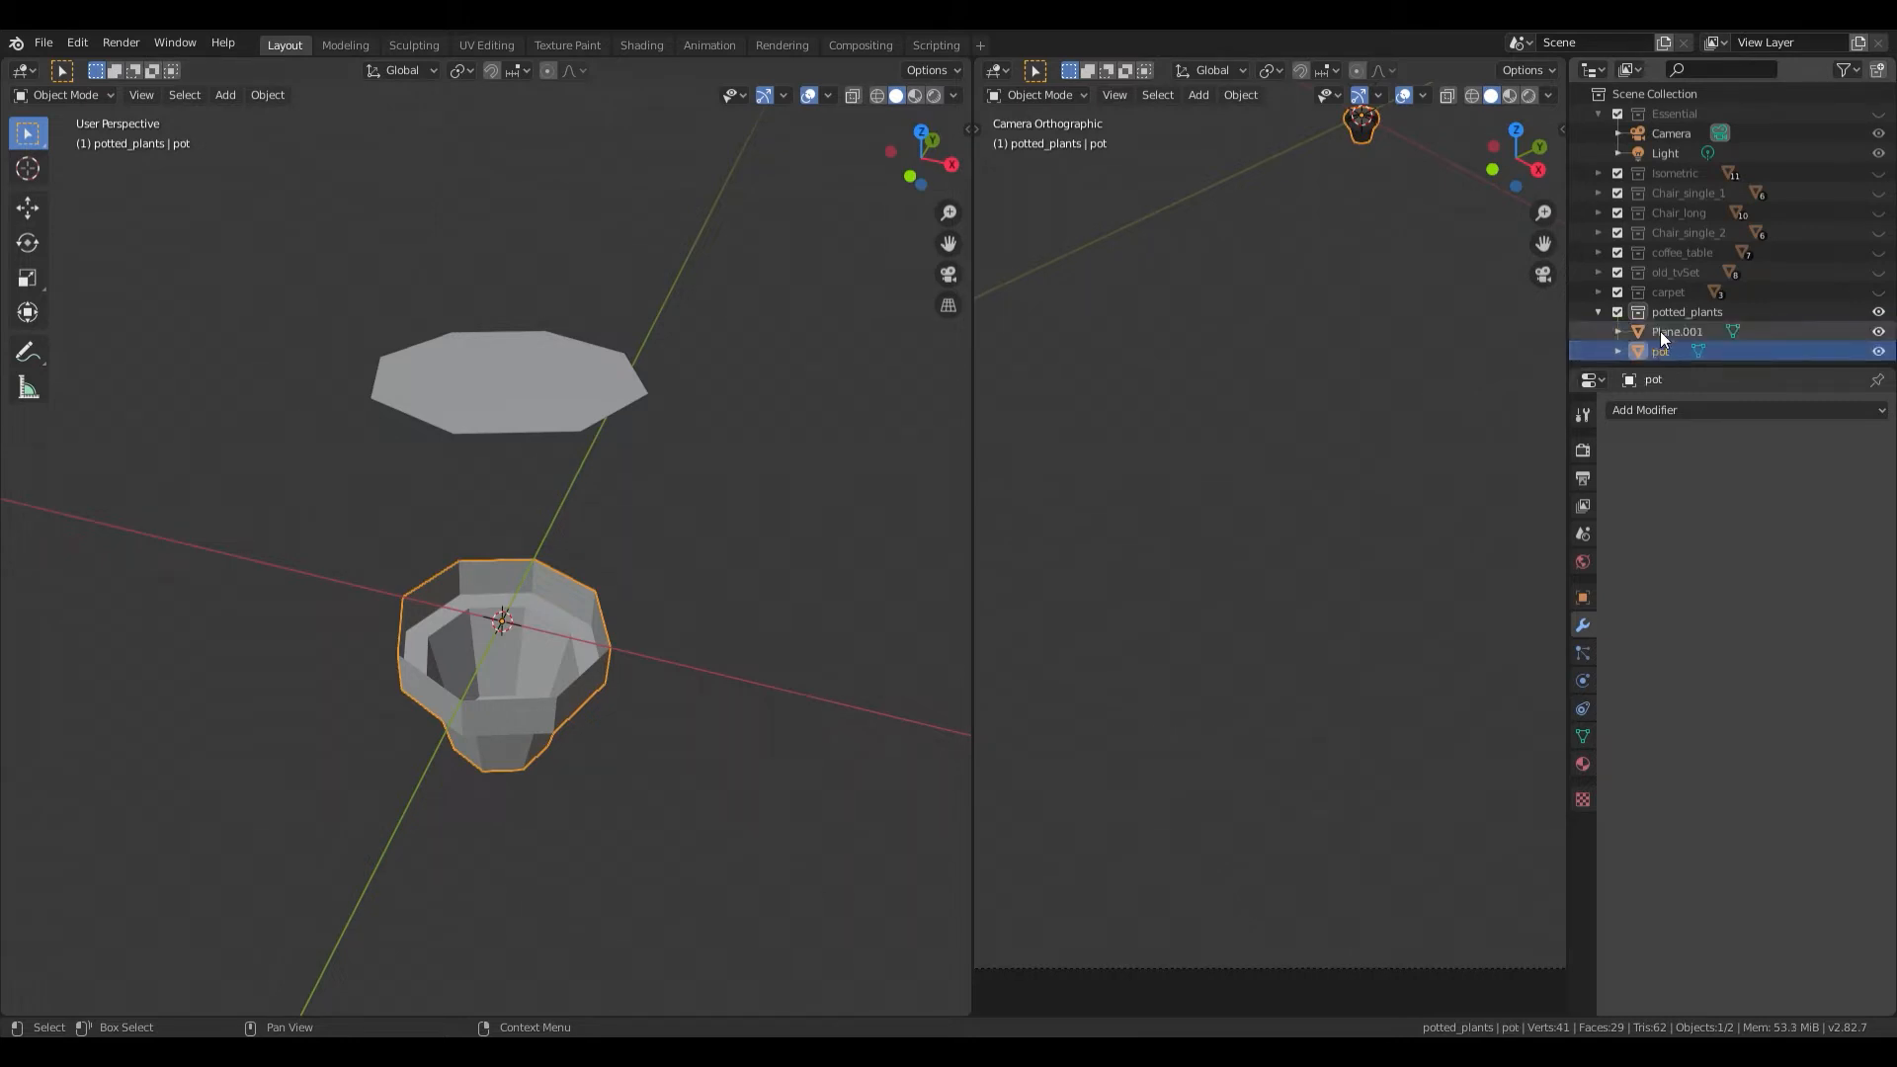
double_click(1661, 332)
type("dir")
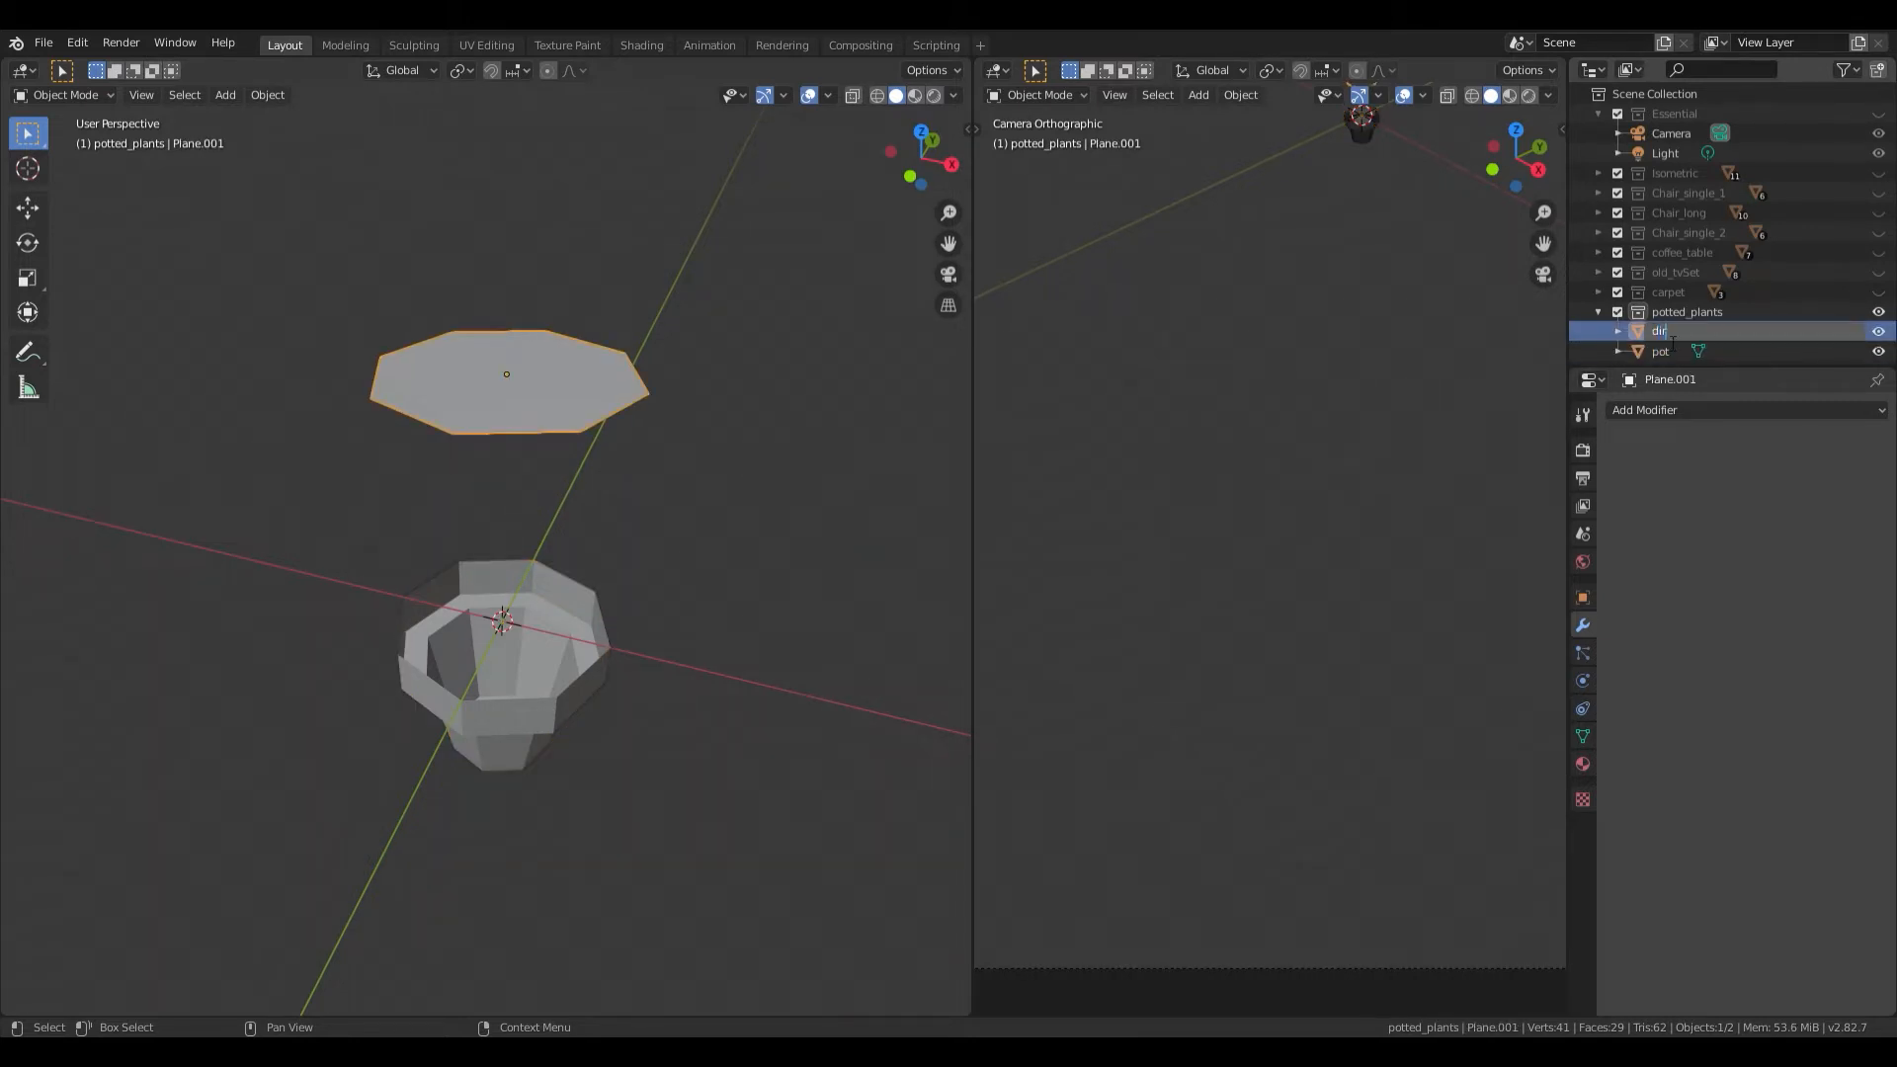
type("t")
key("Return")
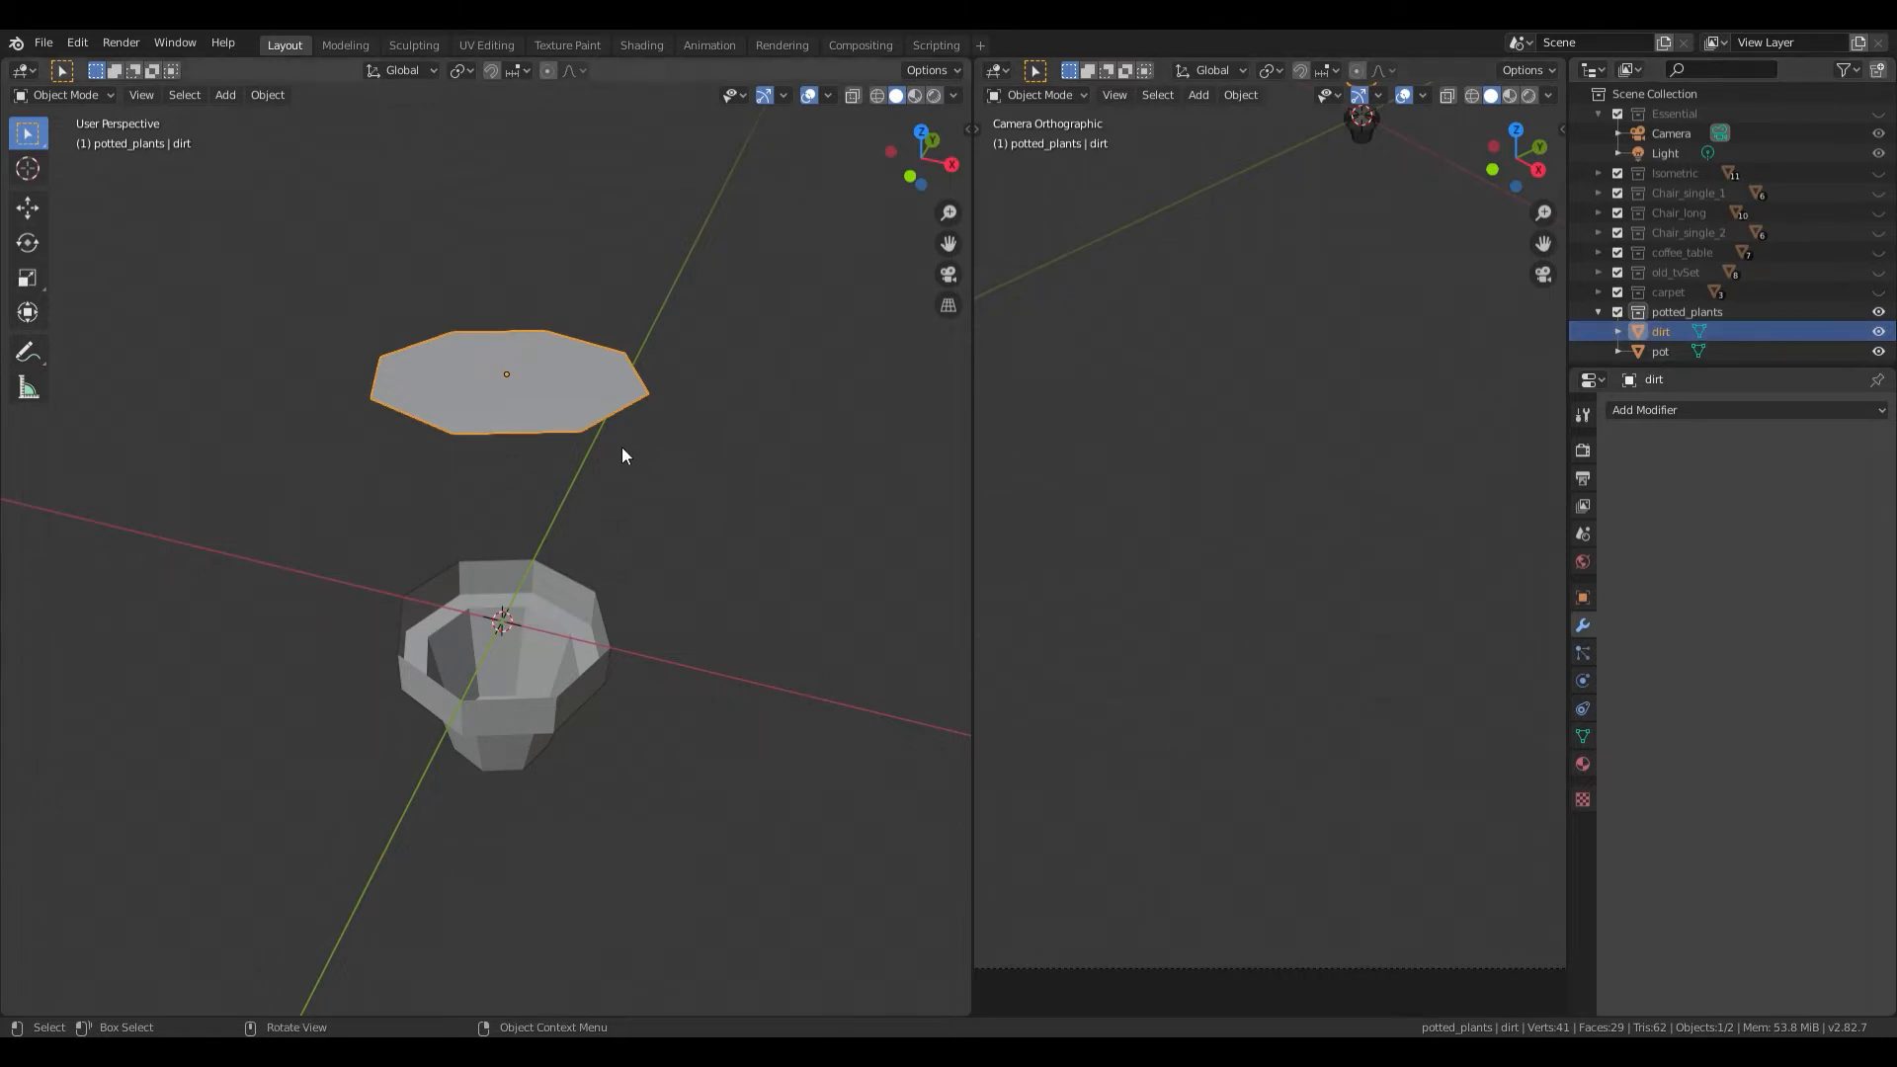
Step: Add a Solidify modifier to the pot, enable Even Thickness and adjust the wall thickness
middle_click_drag(572, 550, 547, 635)
left_click(547, 634)
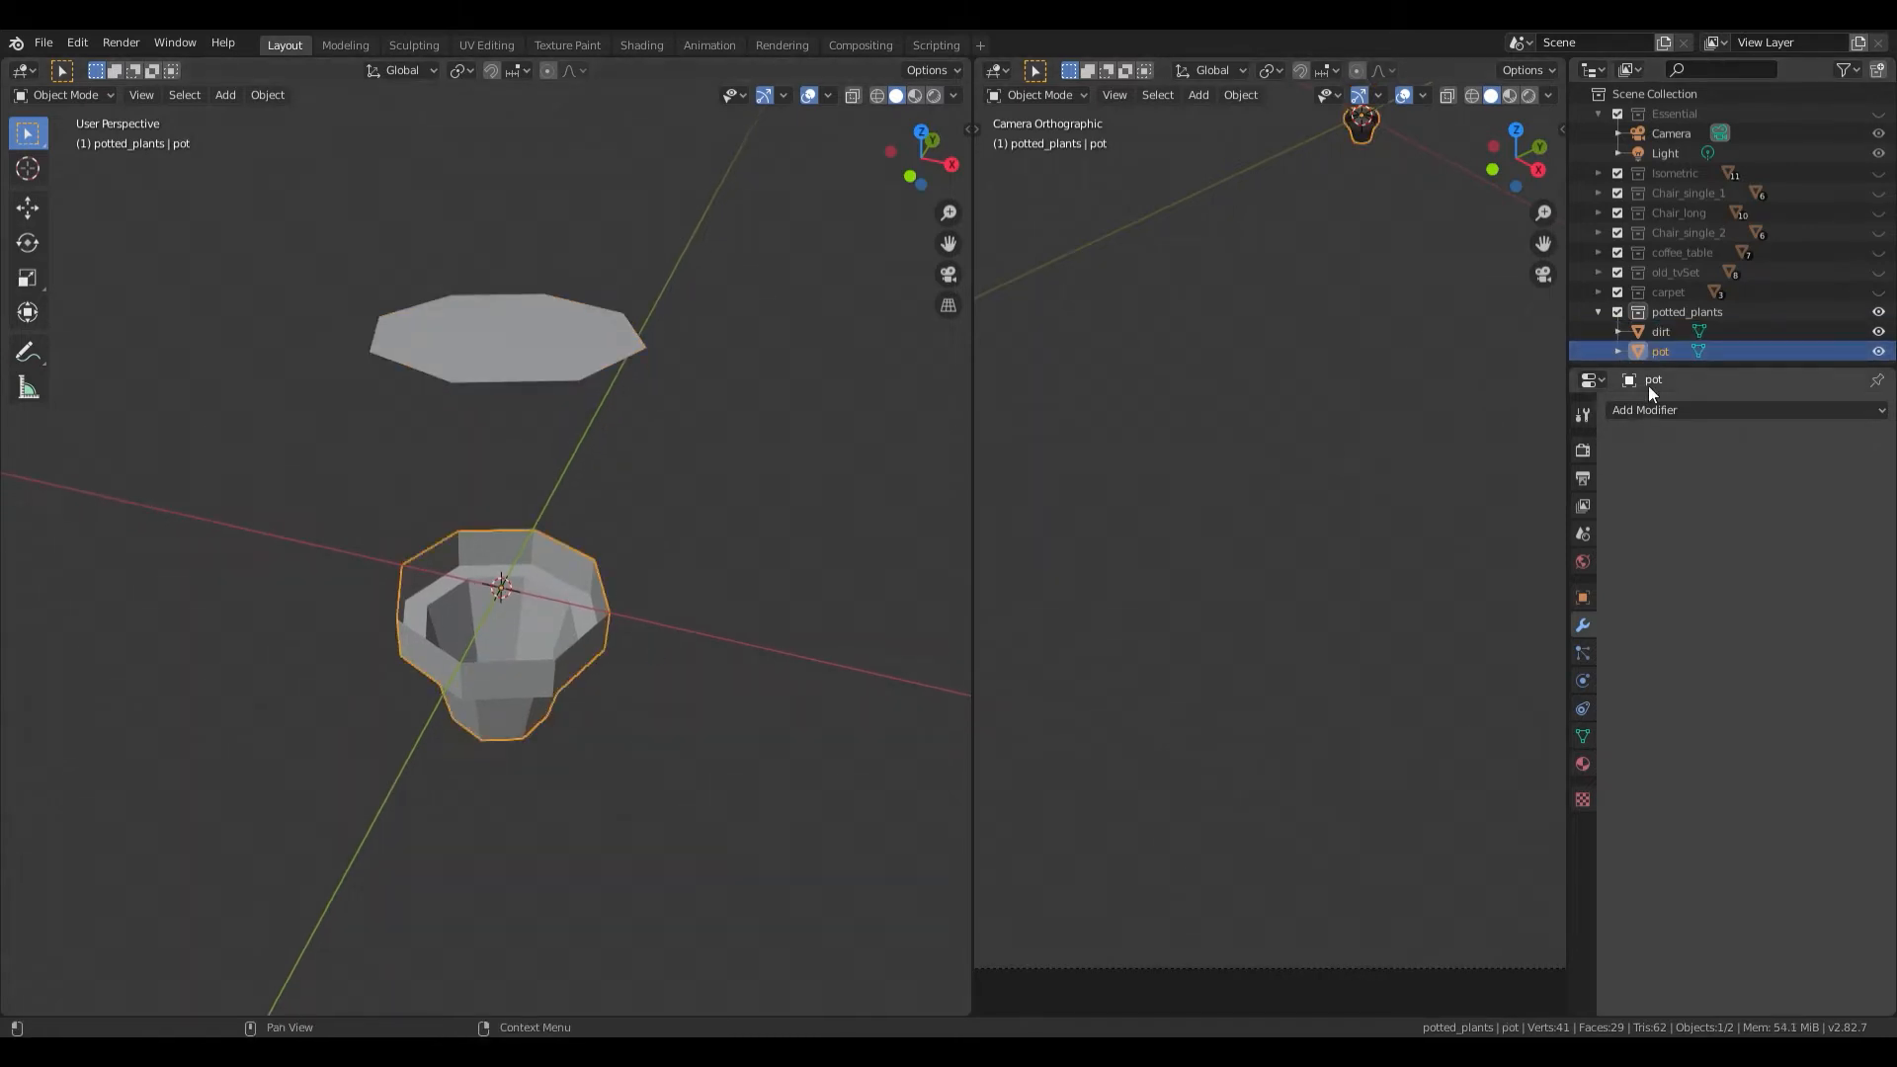
left_click(1662, 408)
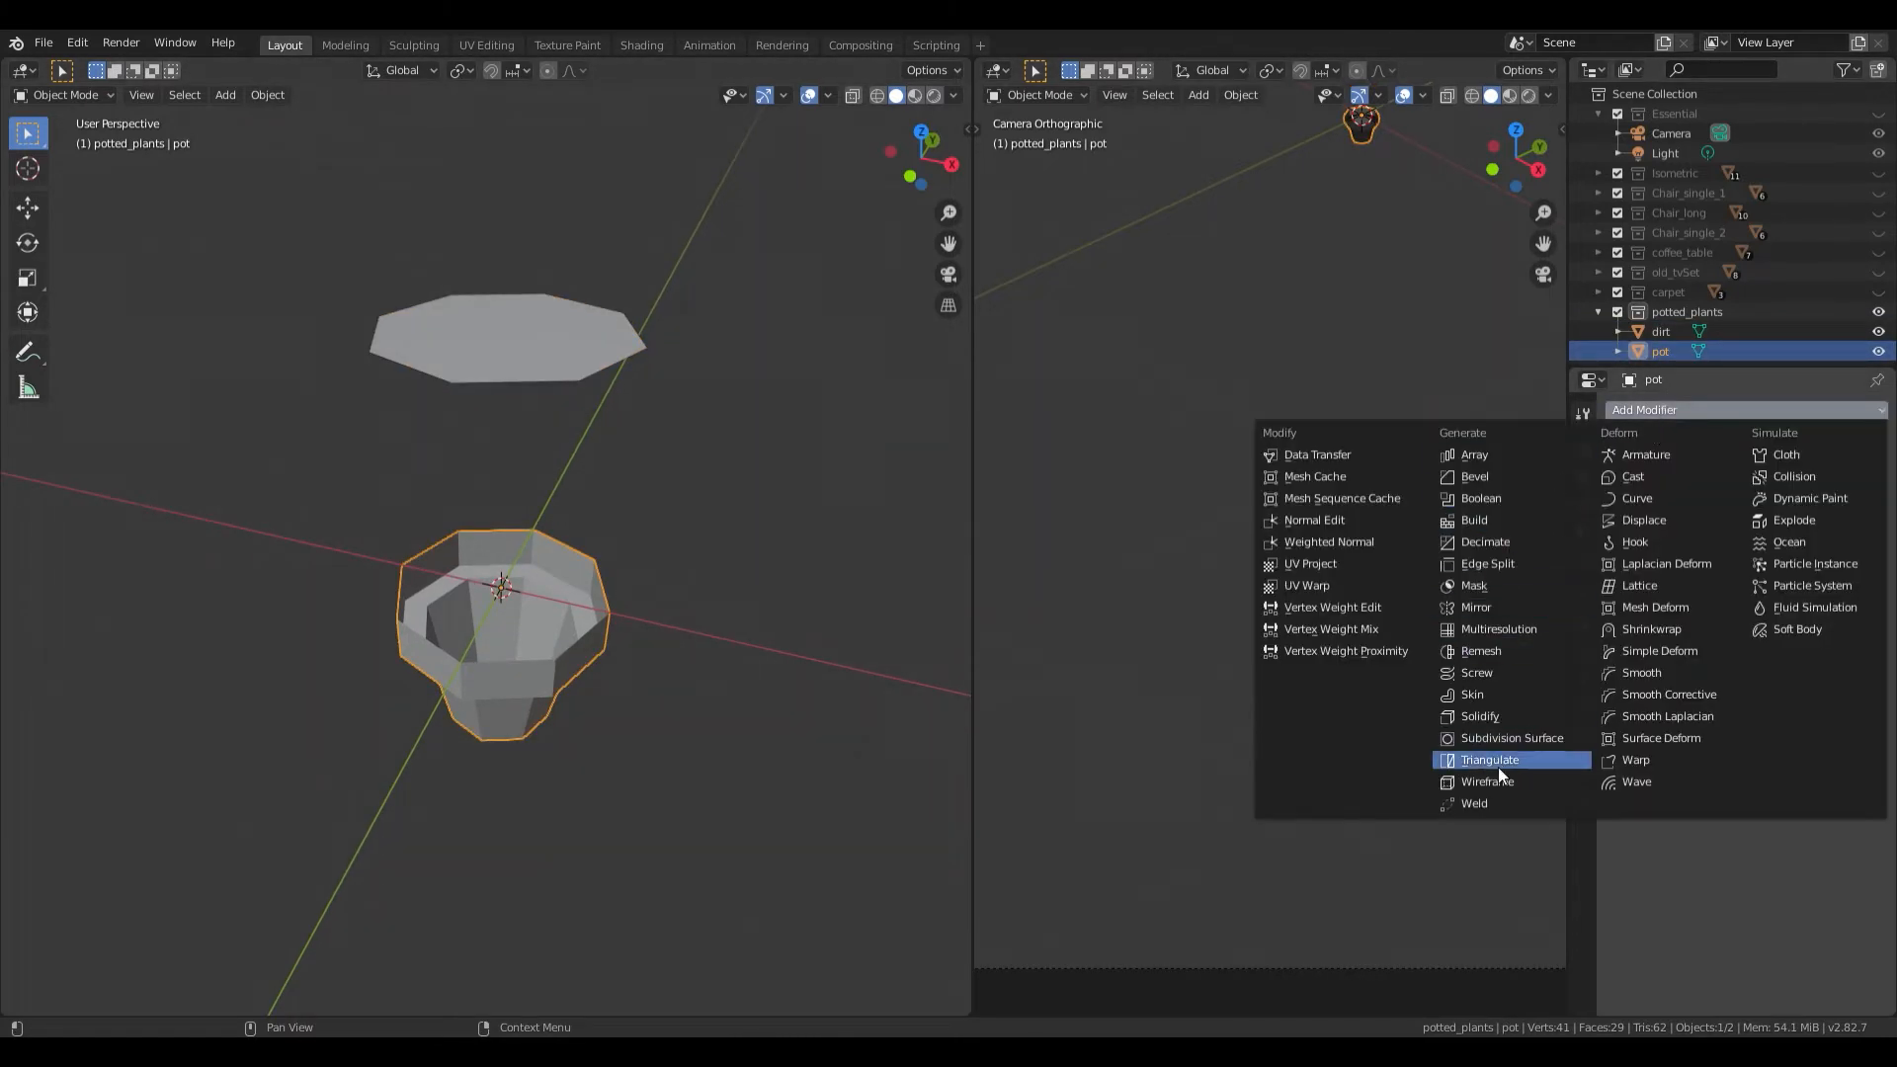
left_click(1530, 729)
scroll(677, 679, "up", 3)
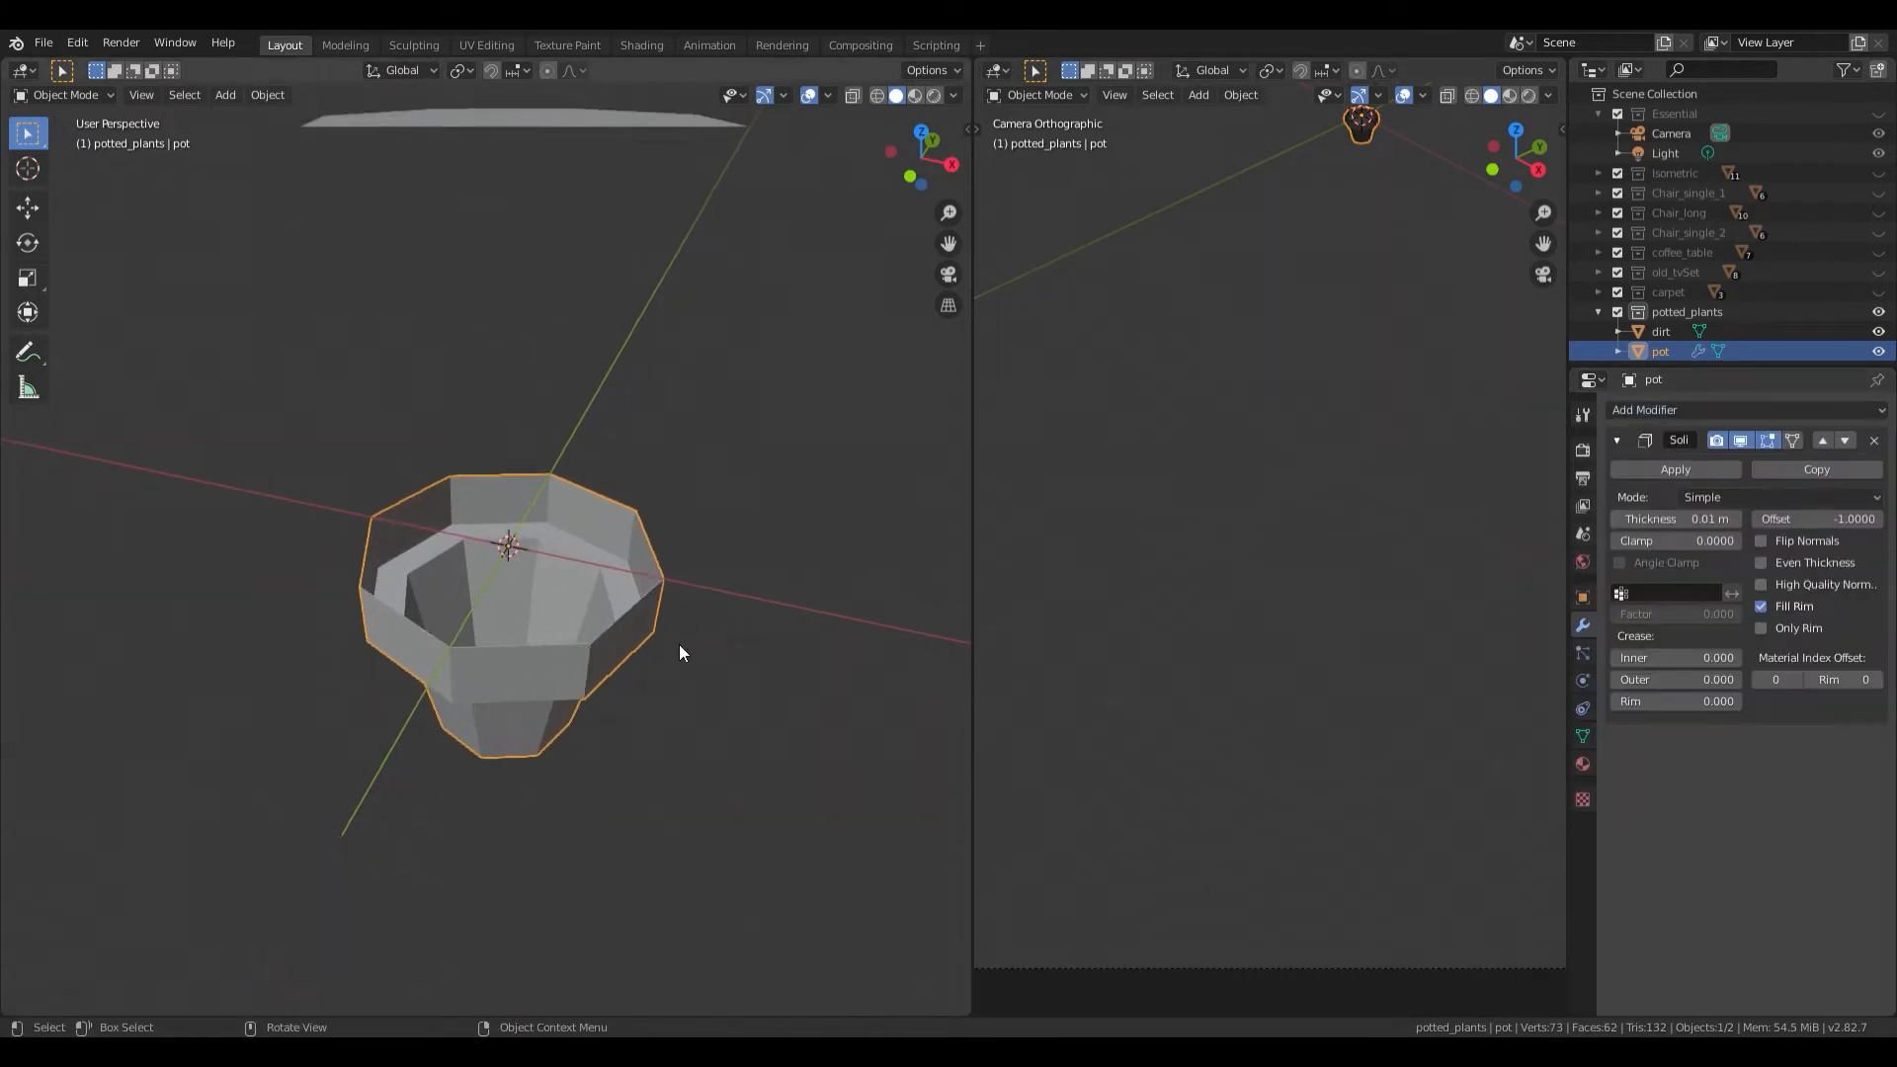
left_click(1761, 562)
left_click_drag(1680, 519, 1723, 519)
scroll(745, 571, "down", 3)
Step: Lower the dirt disc about 0.093 m along Z so it sits inside the pot's rim
left_click(526, 335)
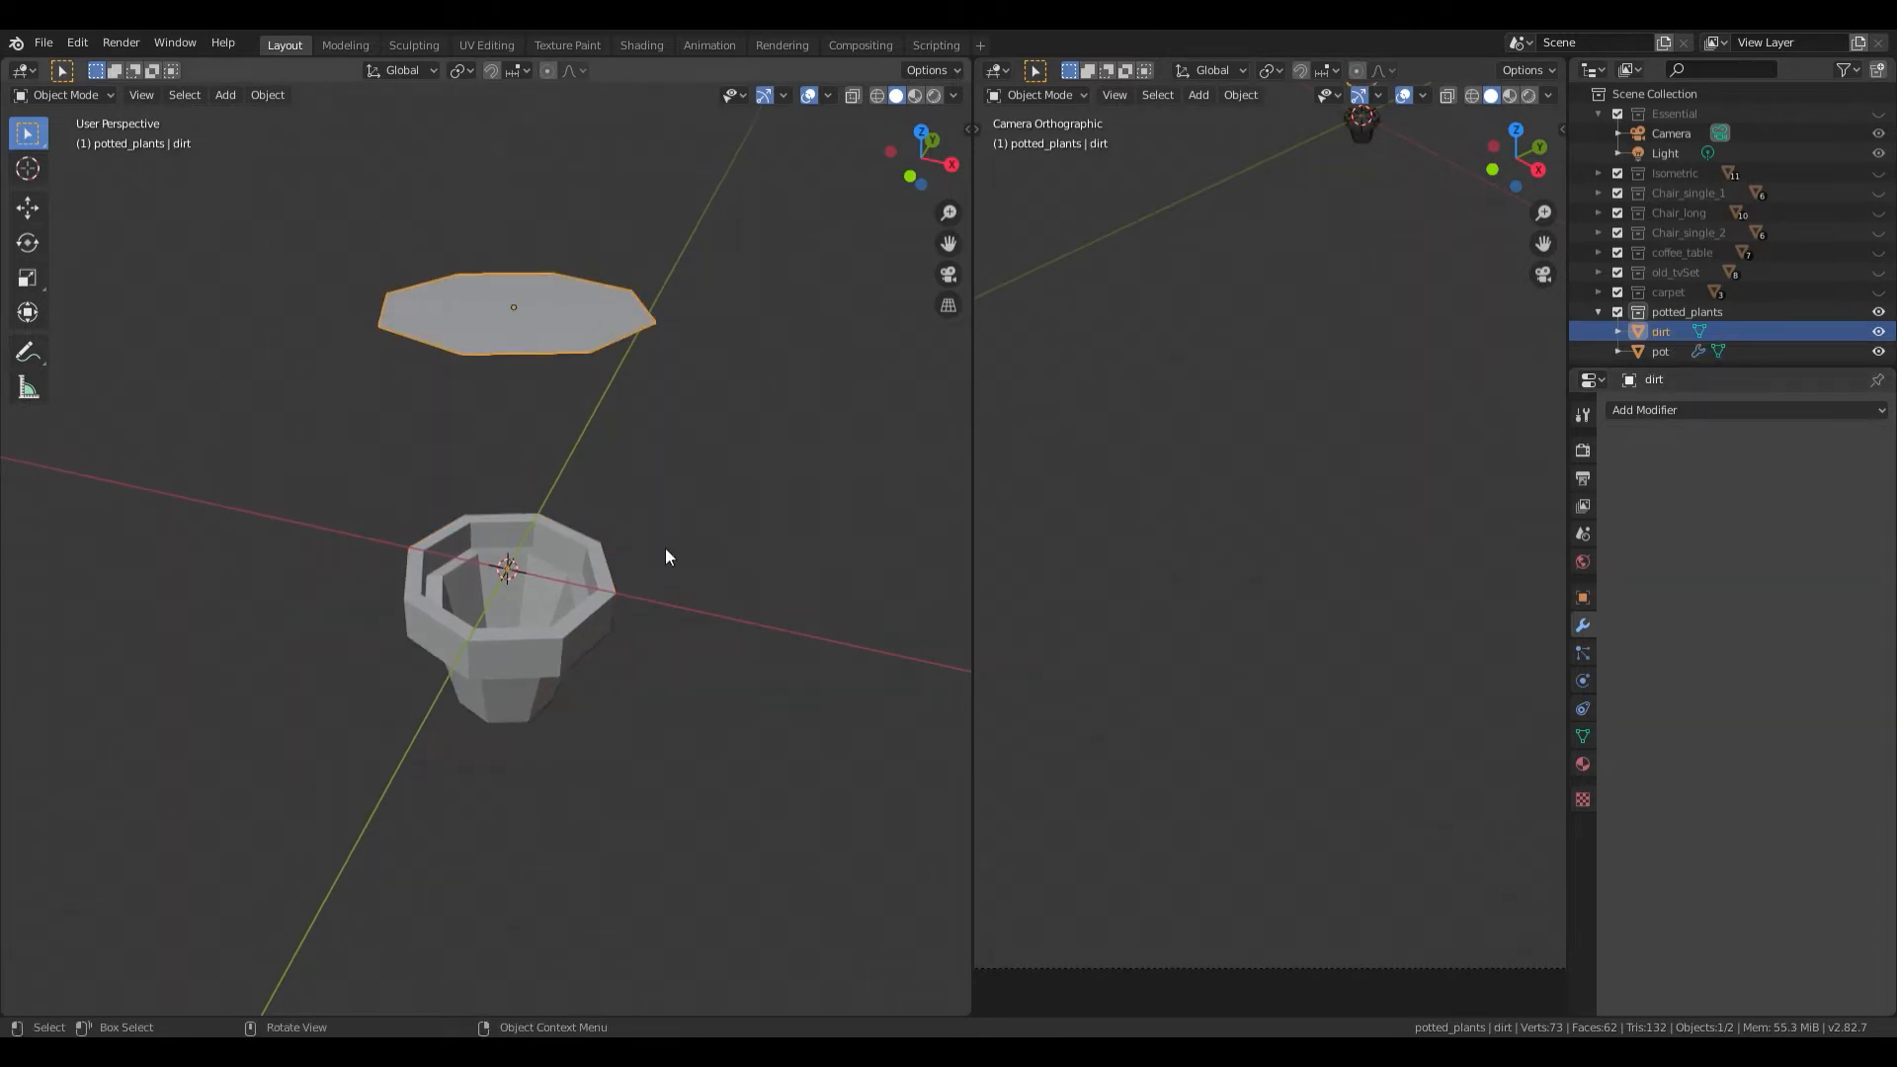
key("g")
key("z")
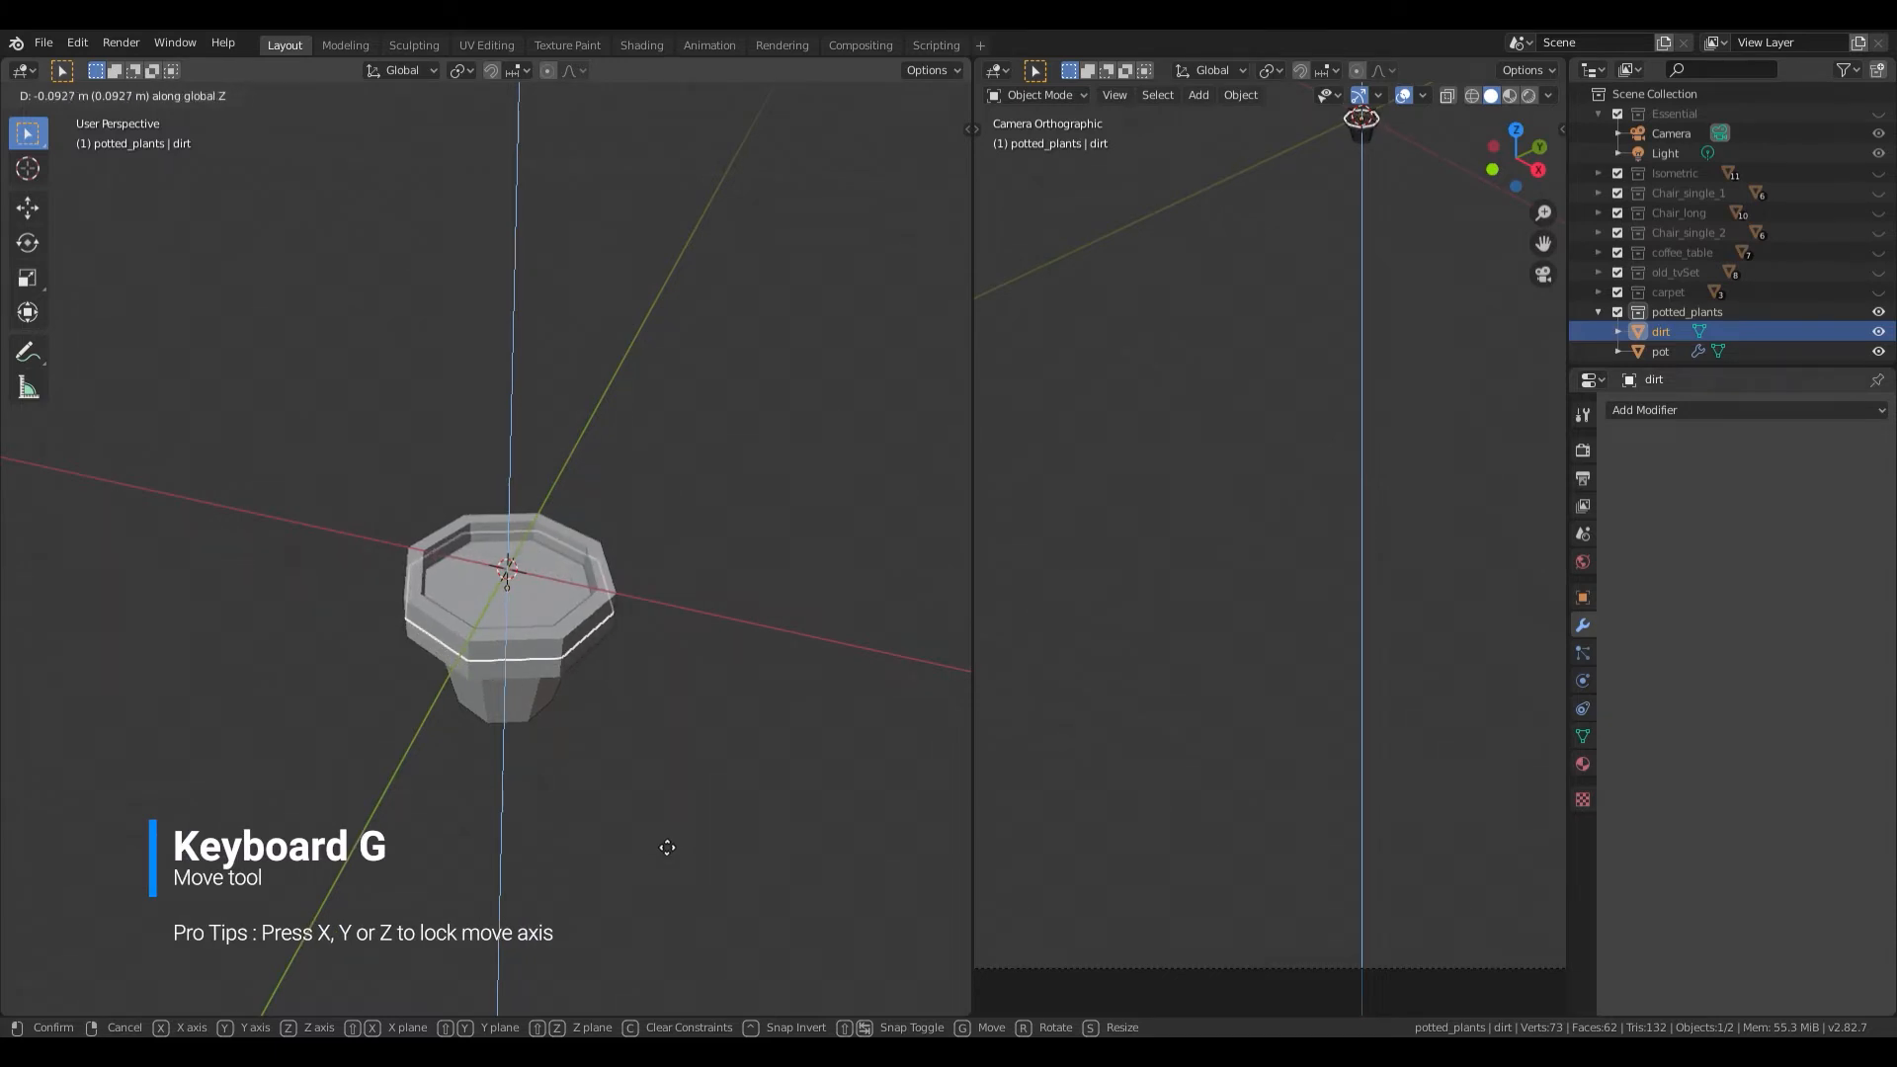
left_click(667, 846)
Step: Scale the dirt disc down so its edge stays within the pot's rim walls, and deselect it
middle_click_drag(656, 836, 662, 698)
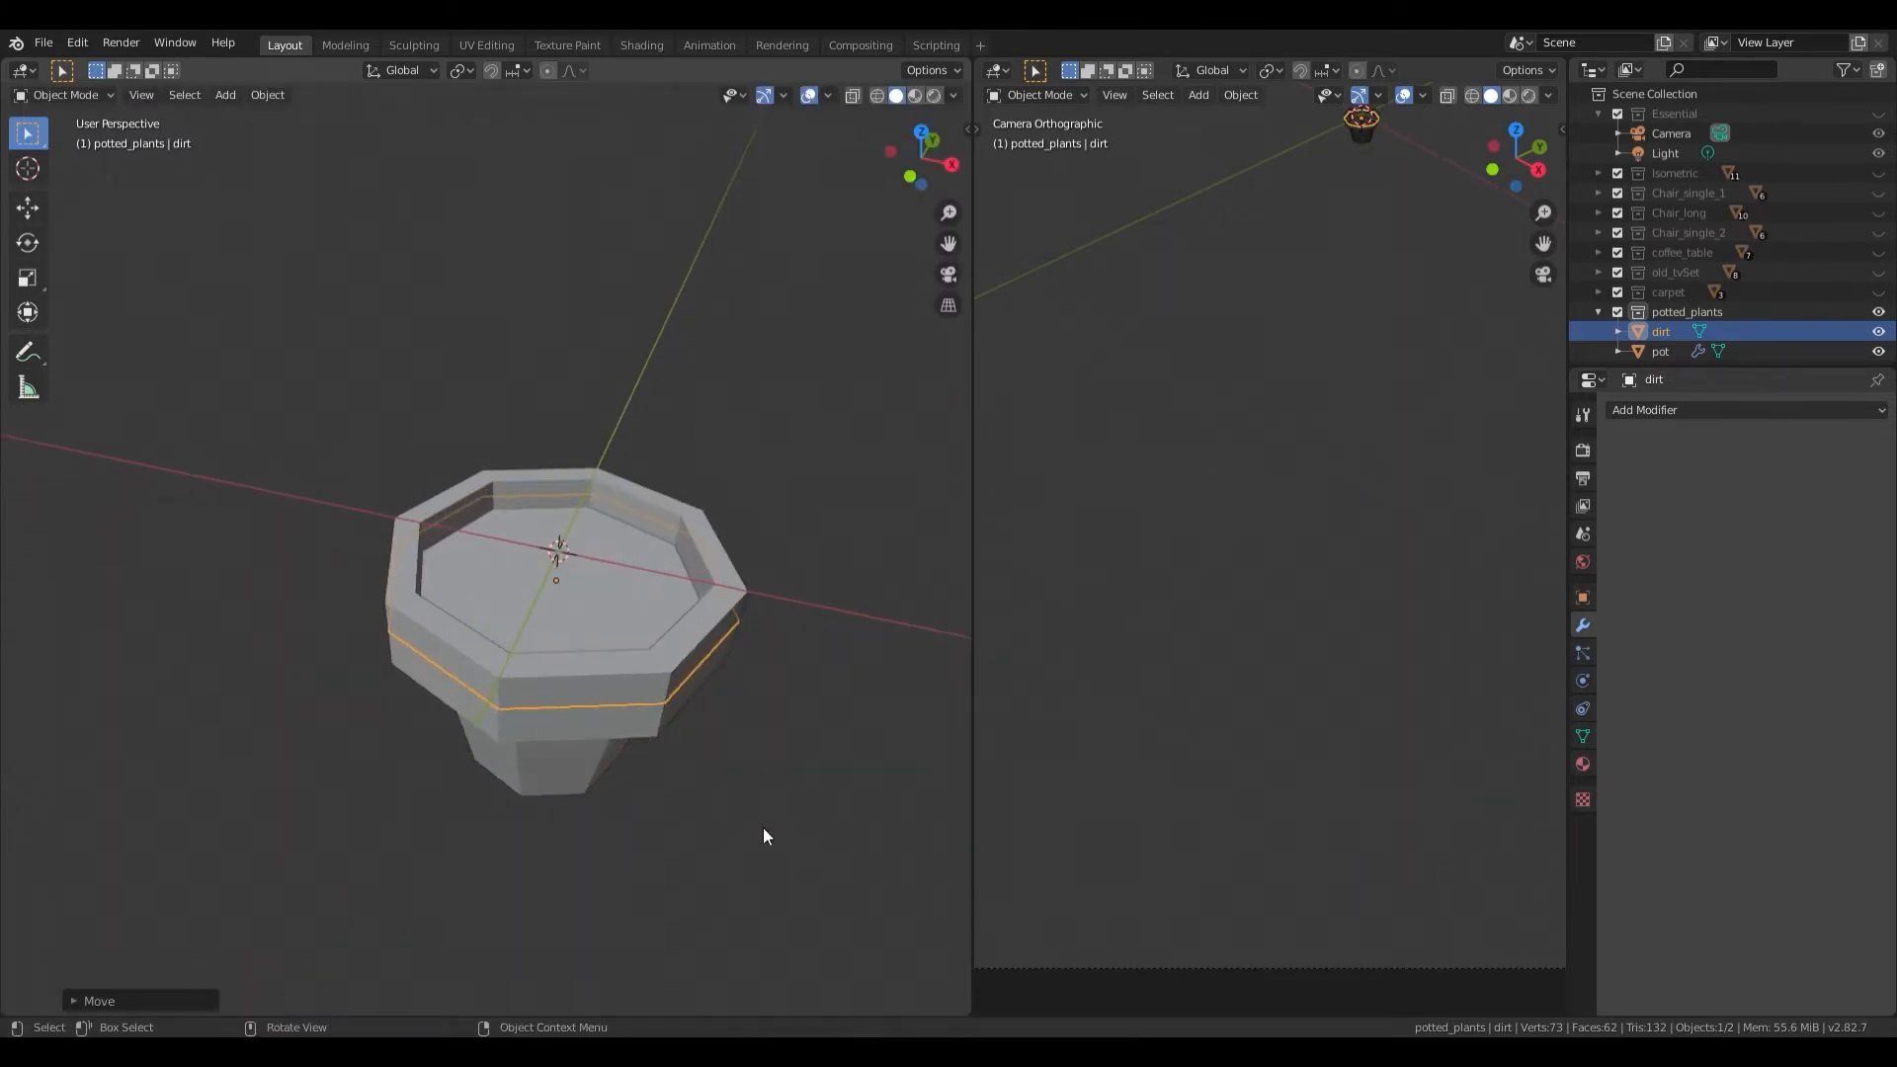
key("s")
left_click(741, 815)
middle_click_drag(741, 826, 732, 707)
left_click(761, 685)
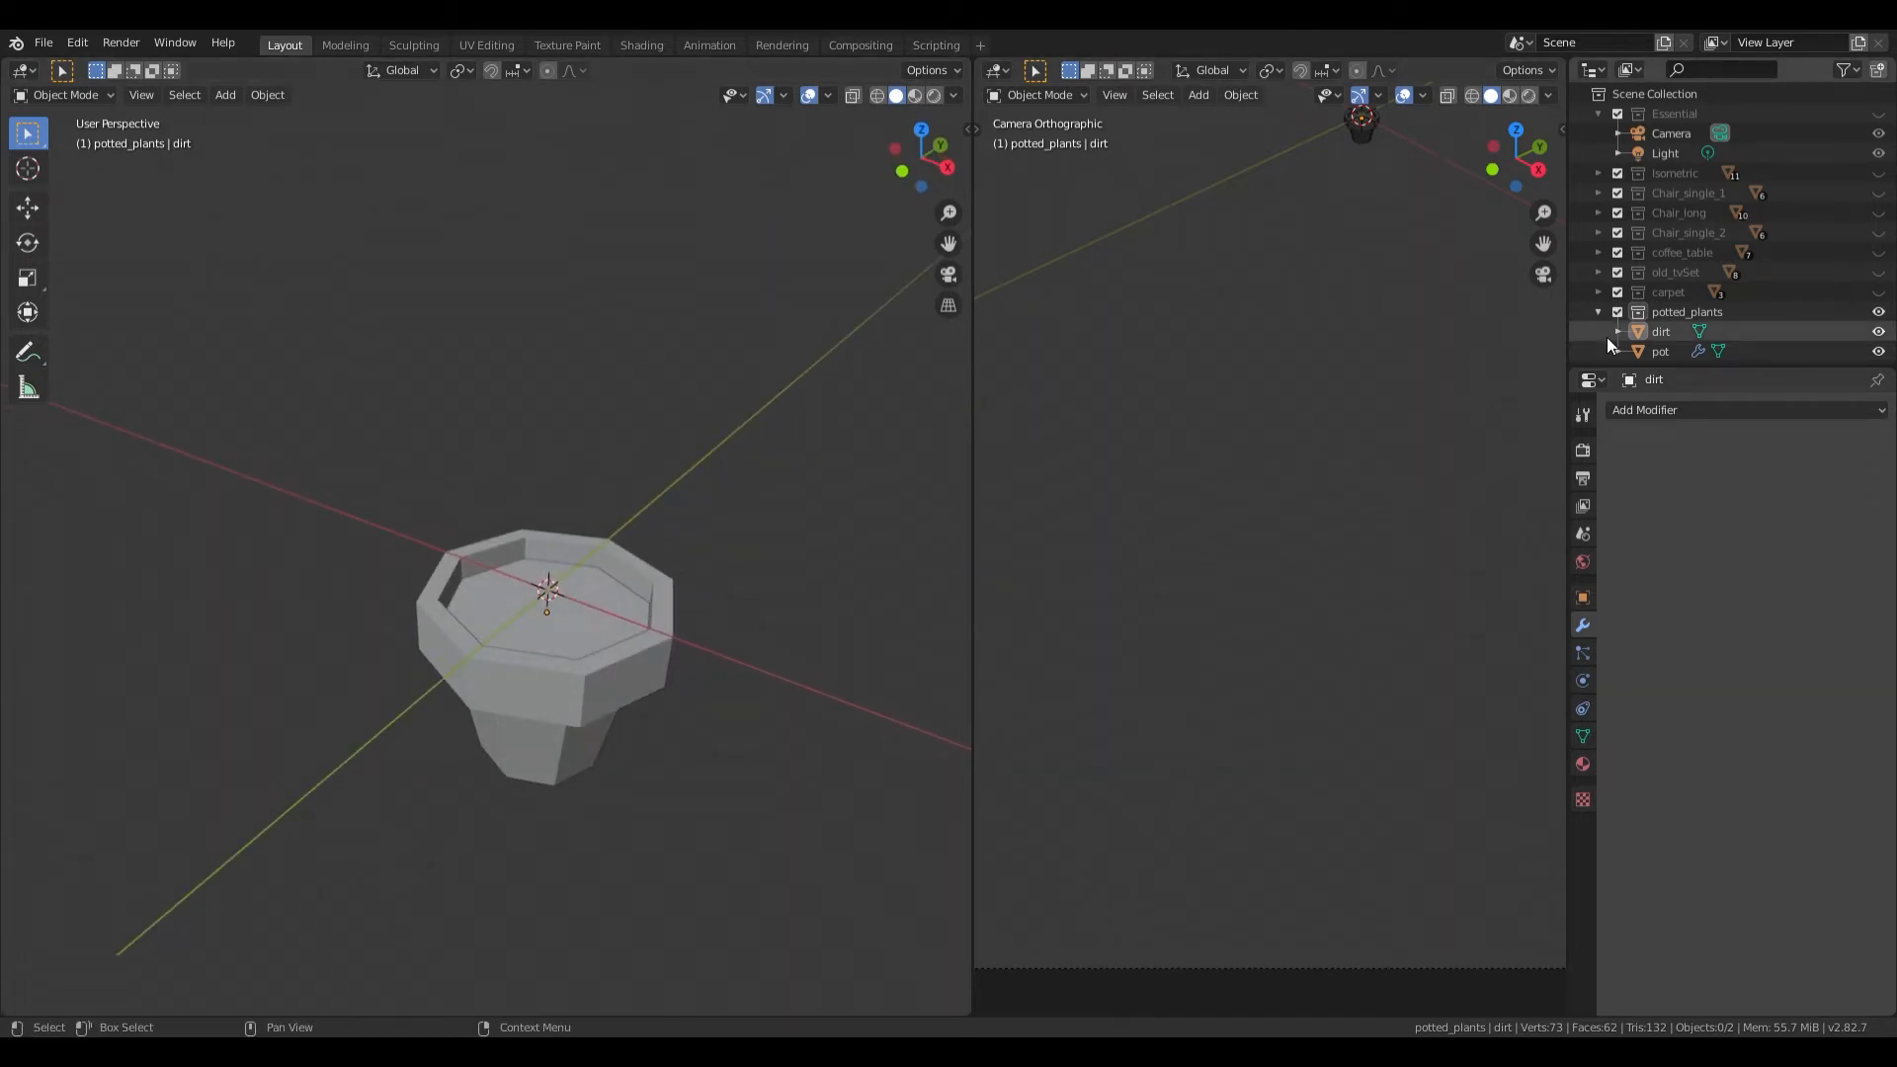
Step: Add a UV sphere to the potted_plants collection, centred on the pot
scroll(1640, 326, "down", 1)
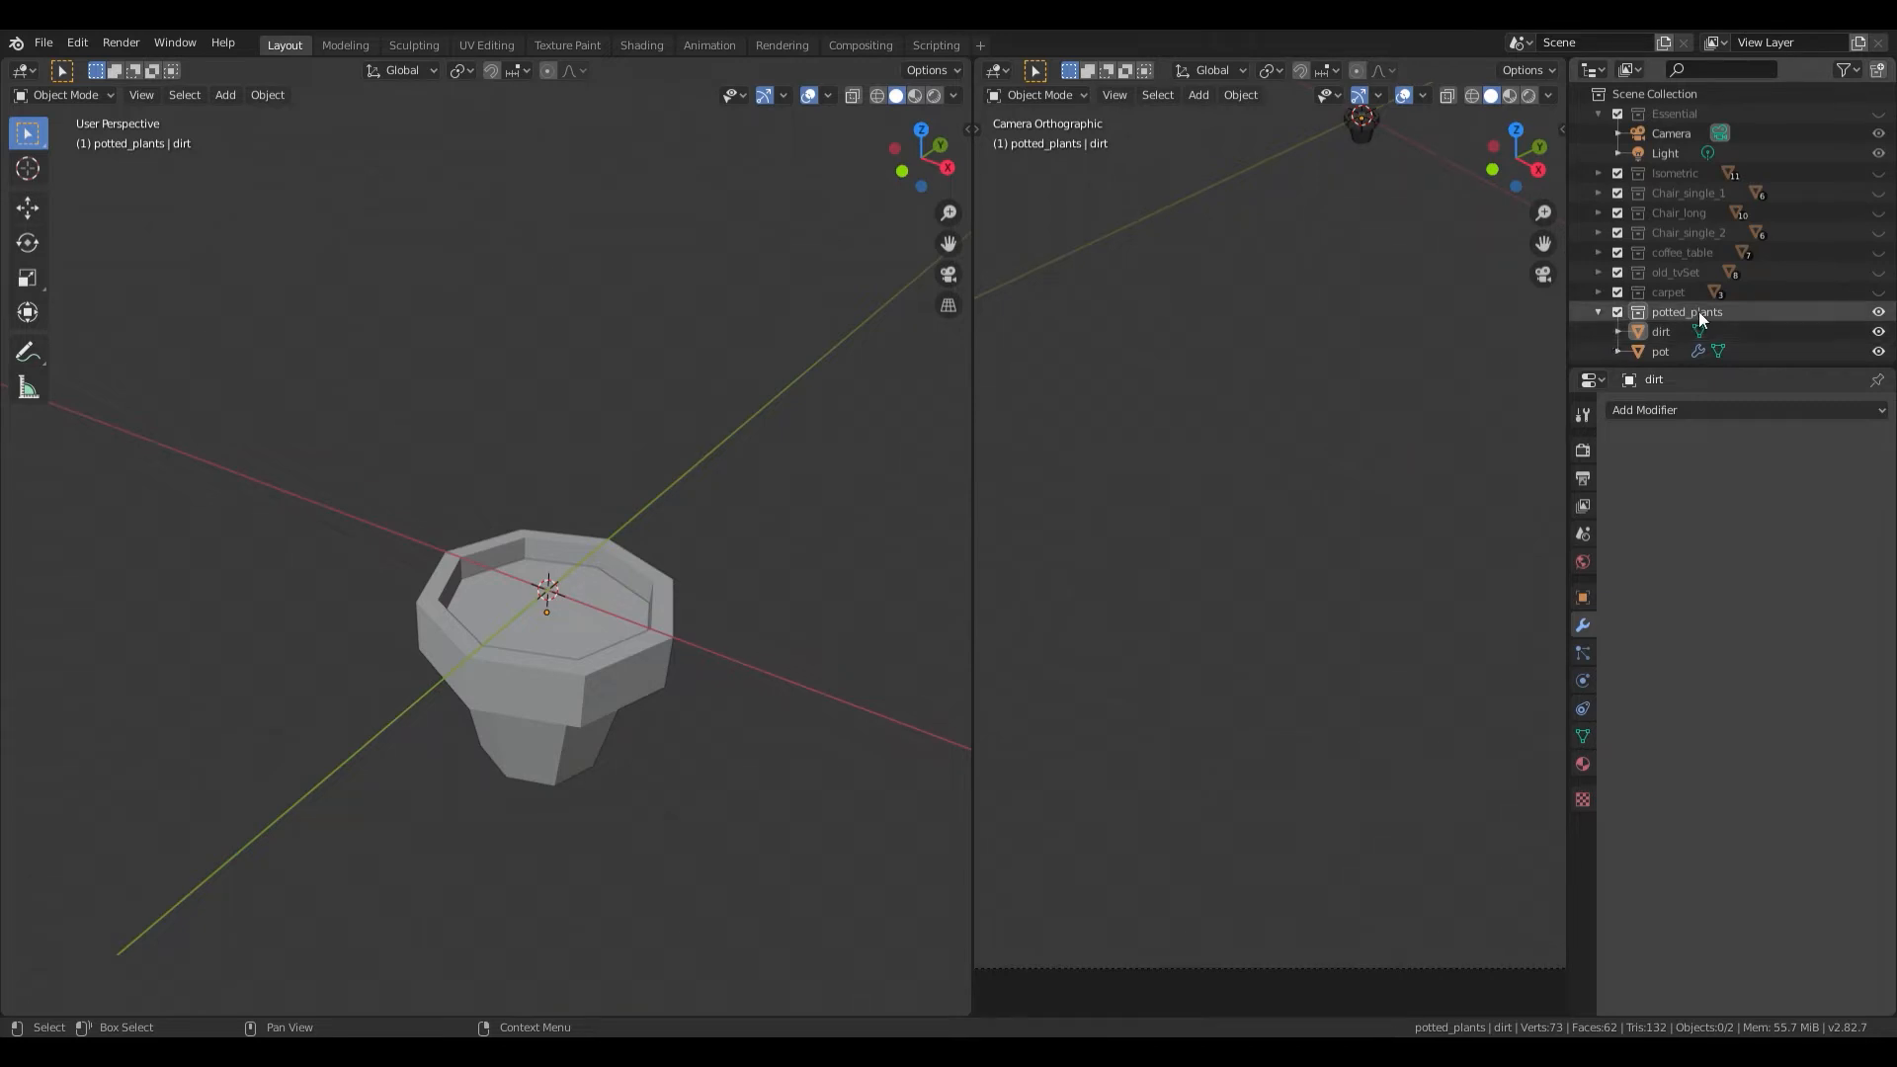
middle_click_drag(732, 593, 716, 575, "shift")
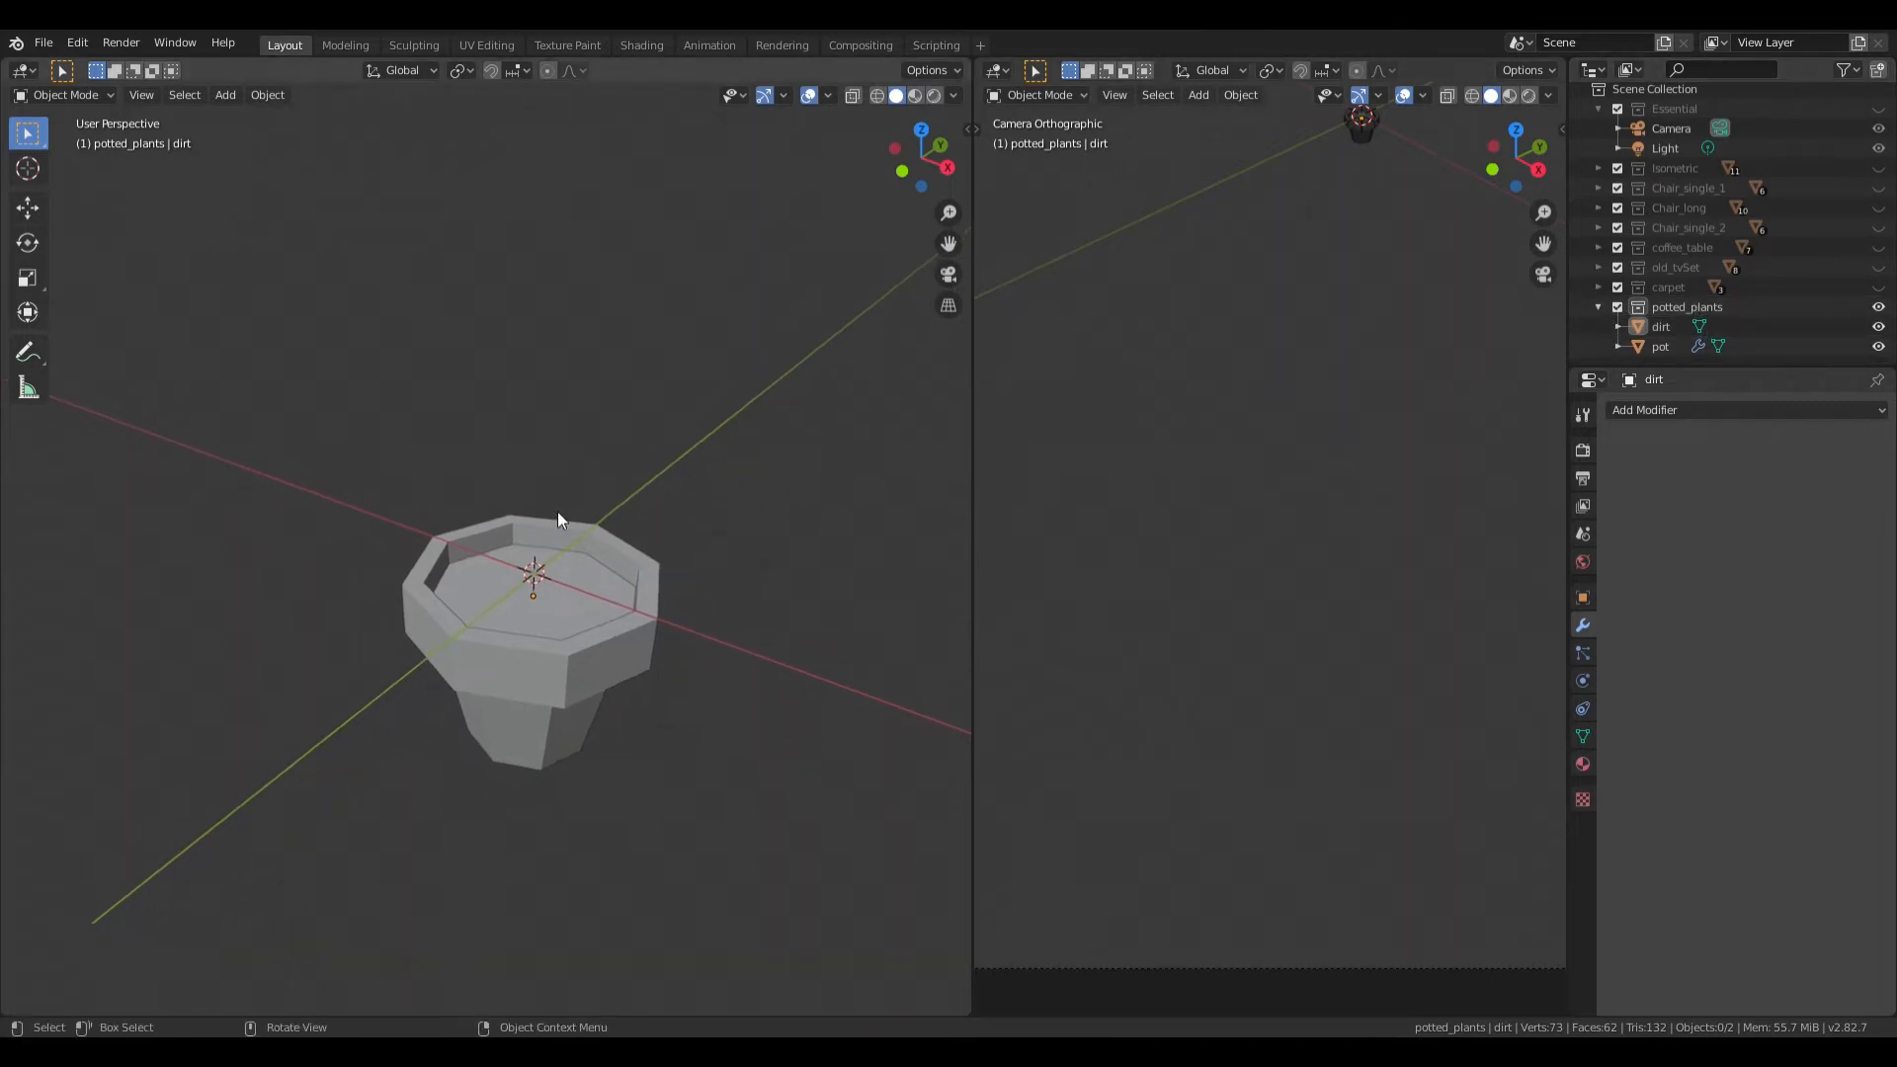
key("shift+a")
mouse_move(662, 508)
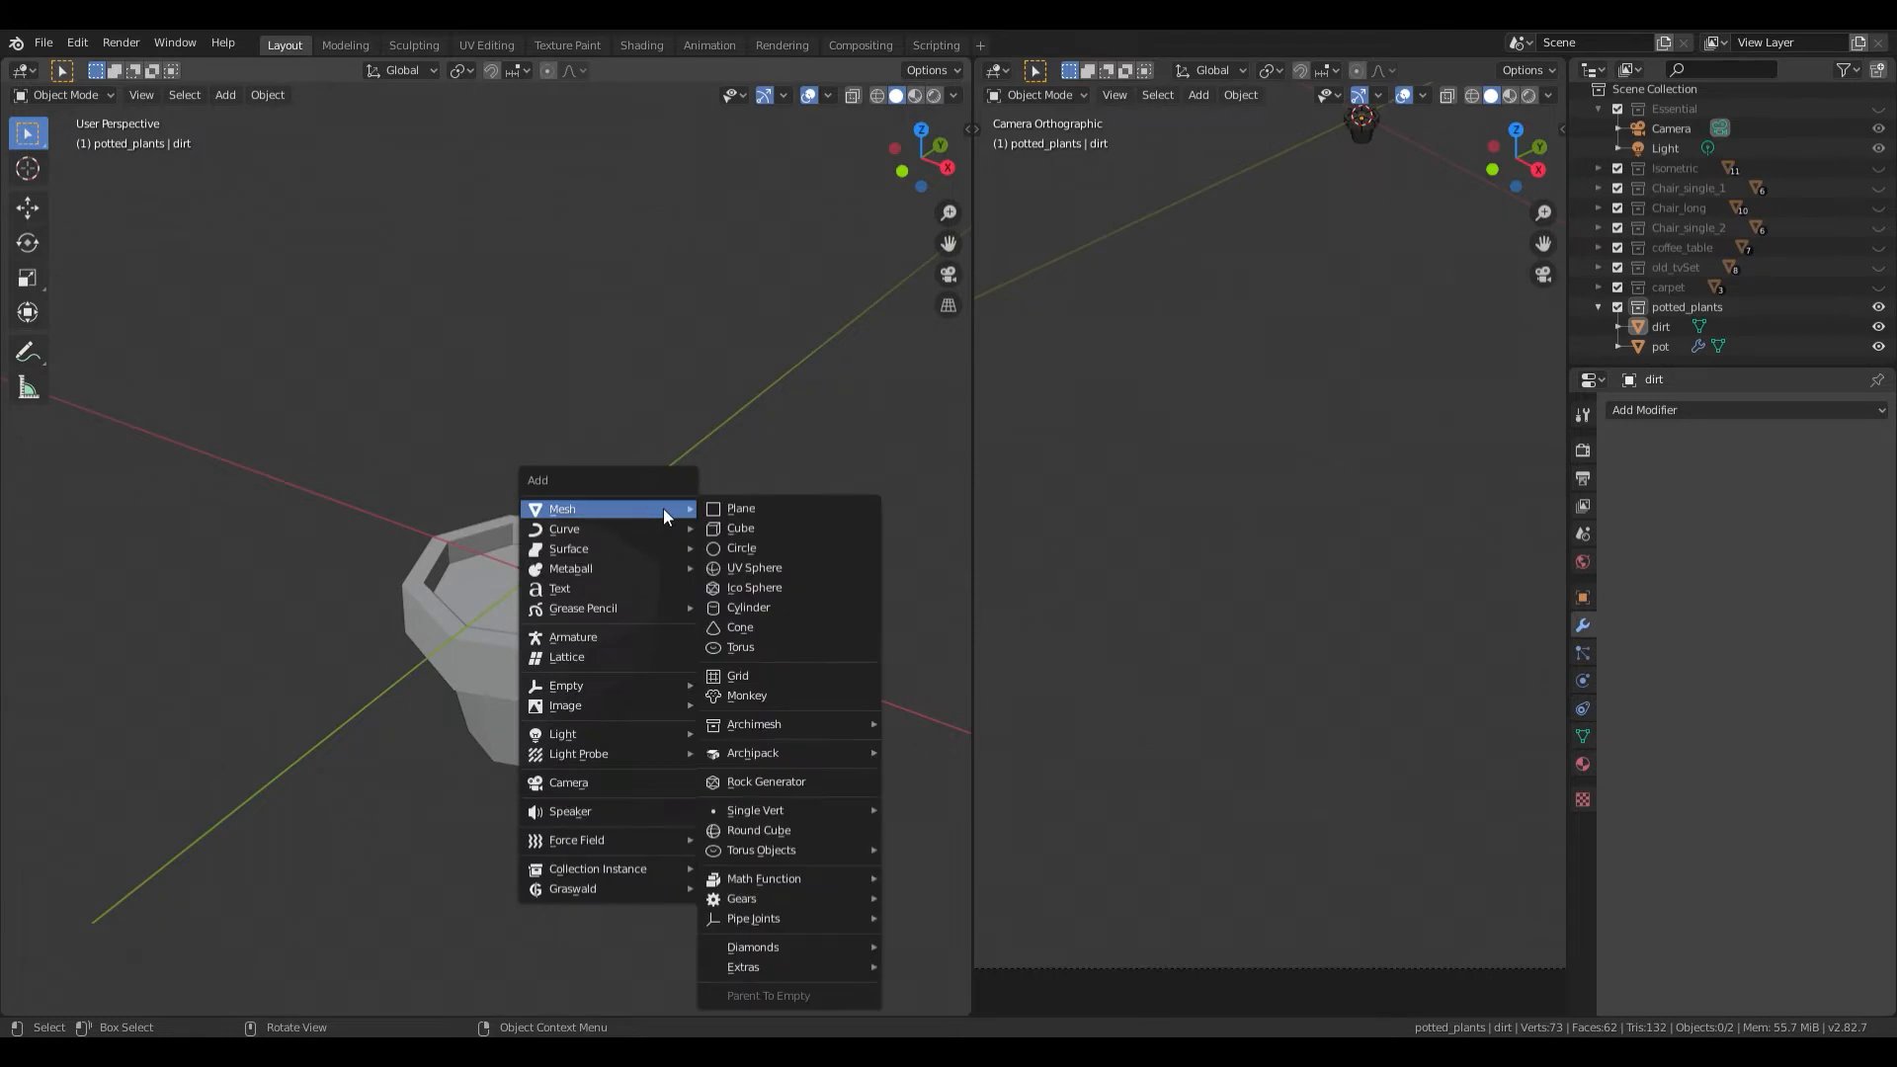
left_click(789, 567)
scroll(702, 624, "down", 10)
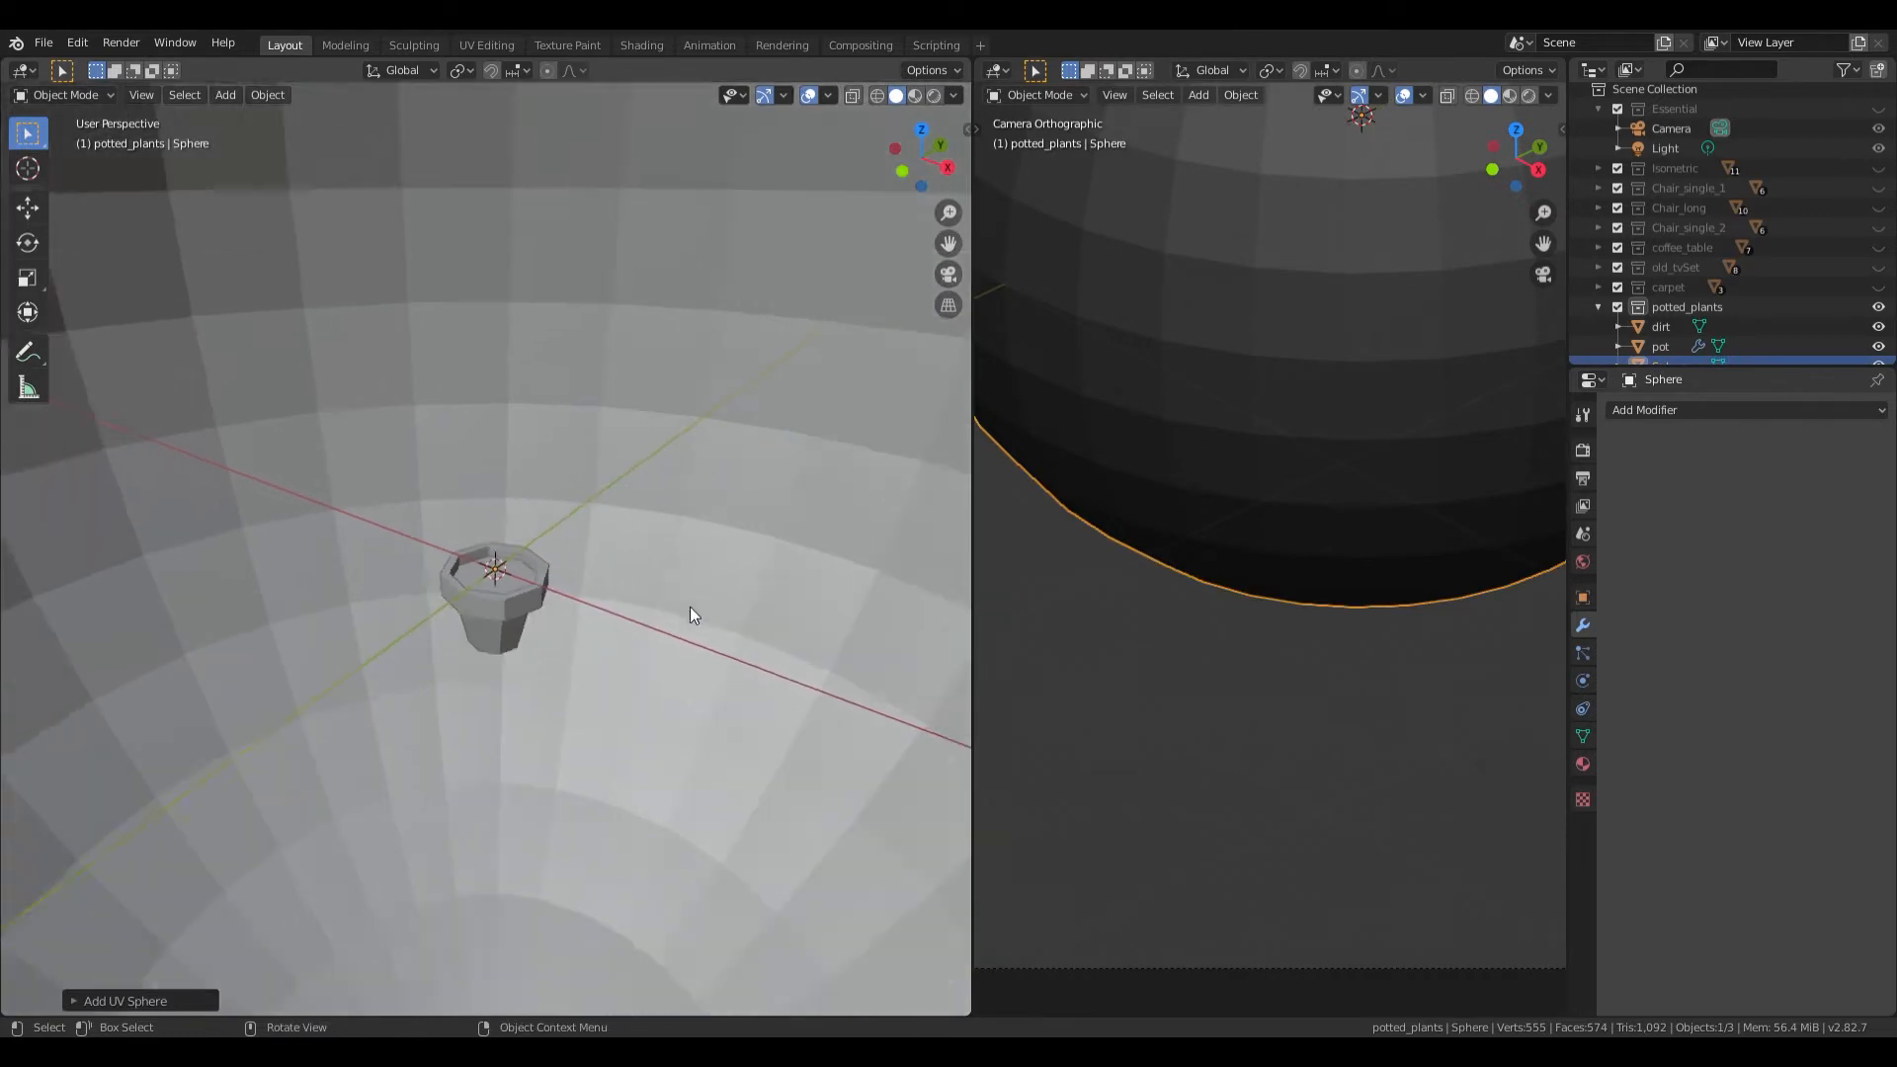
scroll(610, 616, "up", 2)
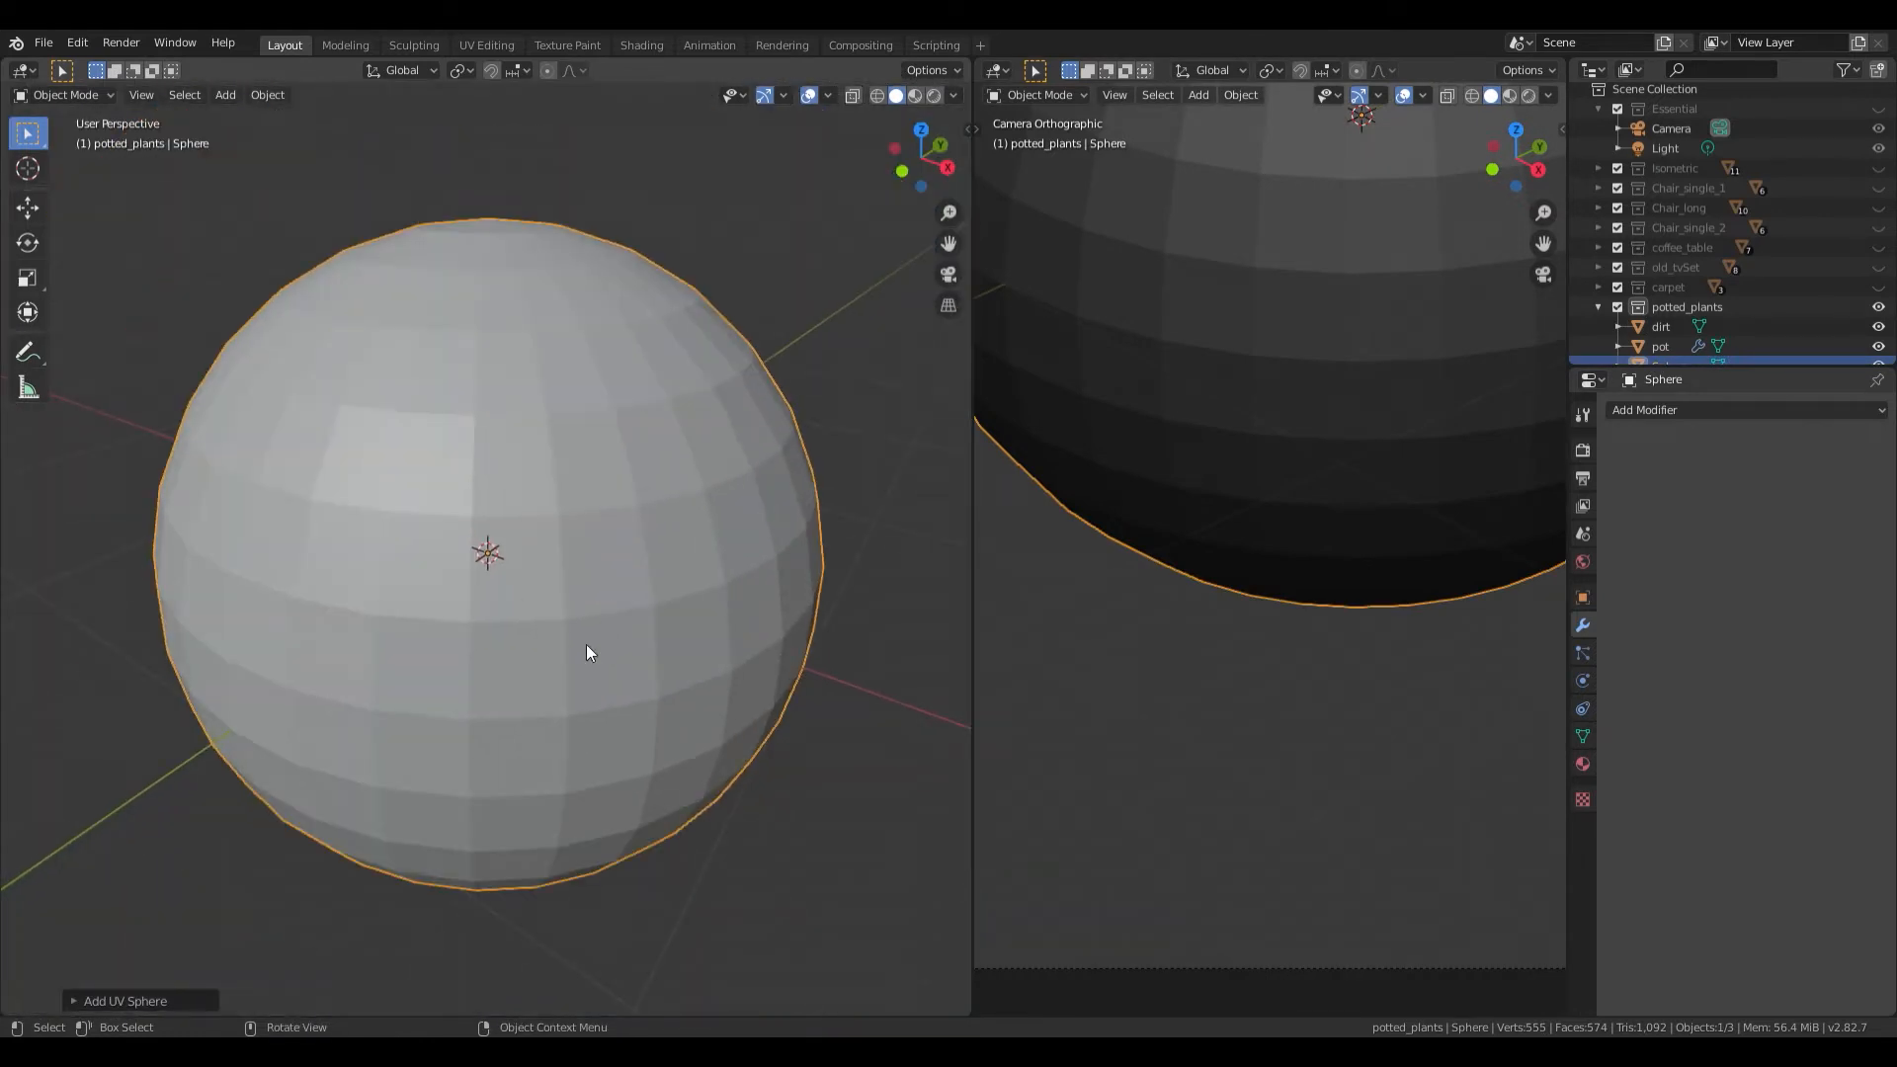
Step: Set the new UV sphere to 8 segments and 8 rings
left_click(123, 1001)
left_click(263, 785)
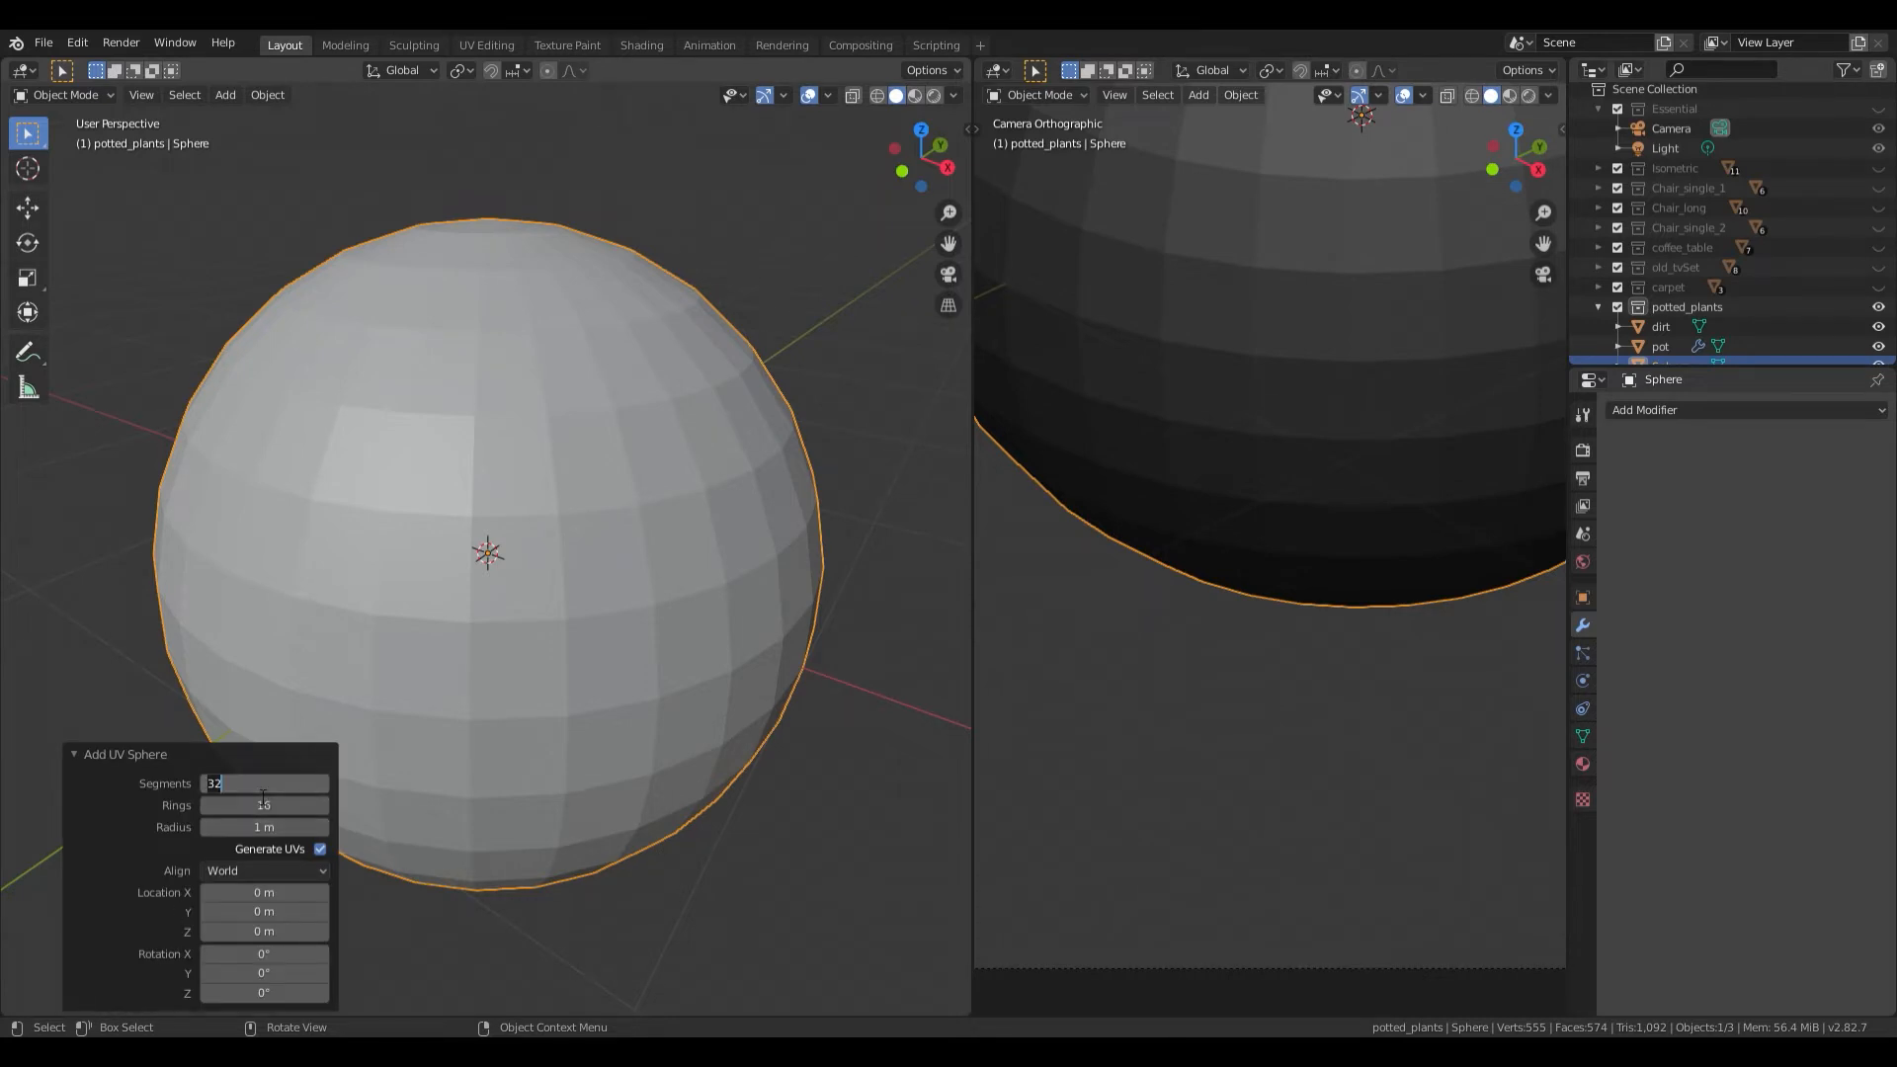
type("8")
key("Return")
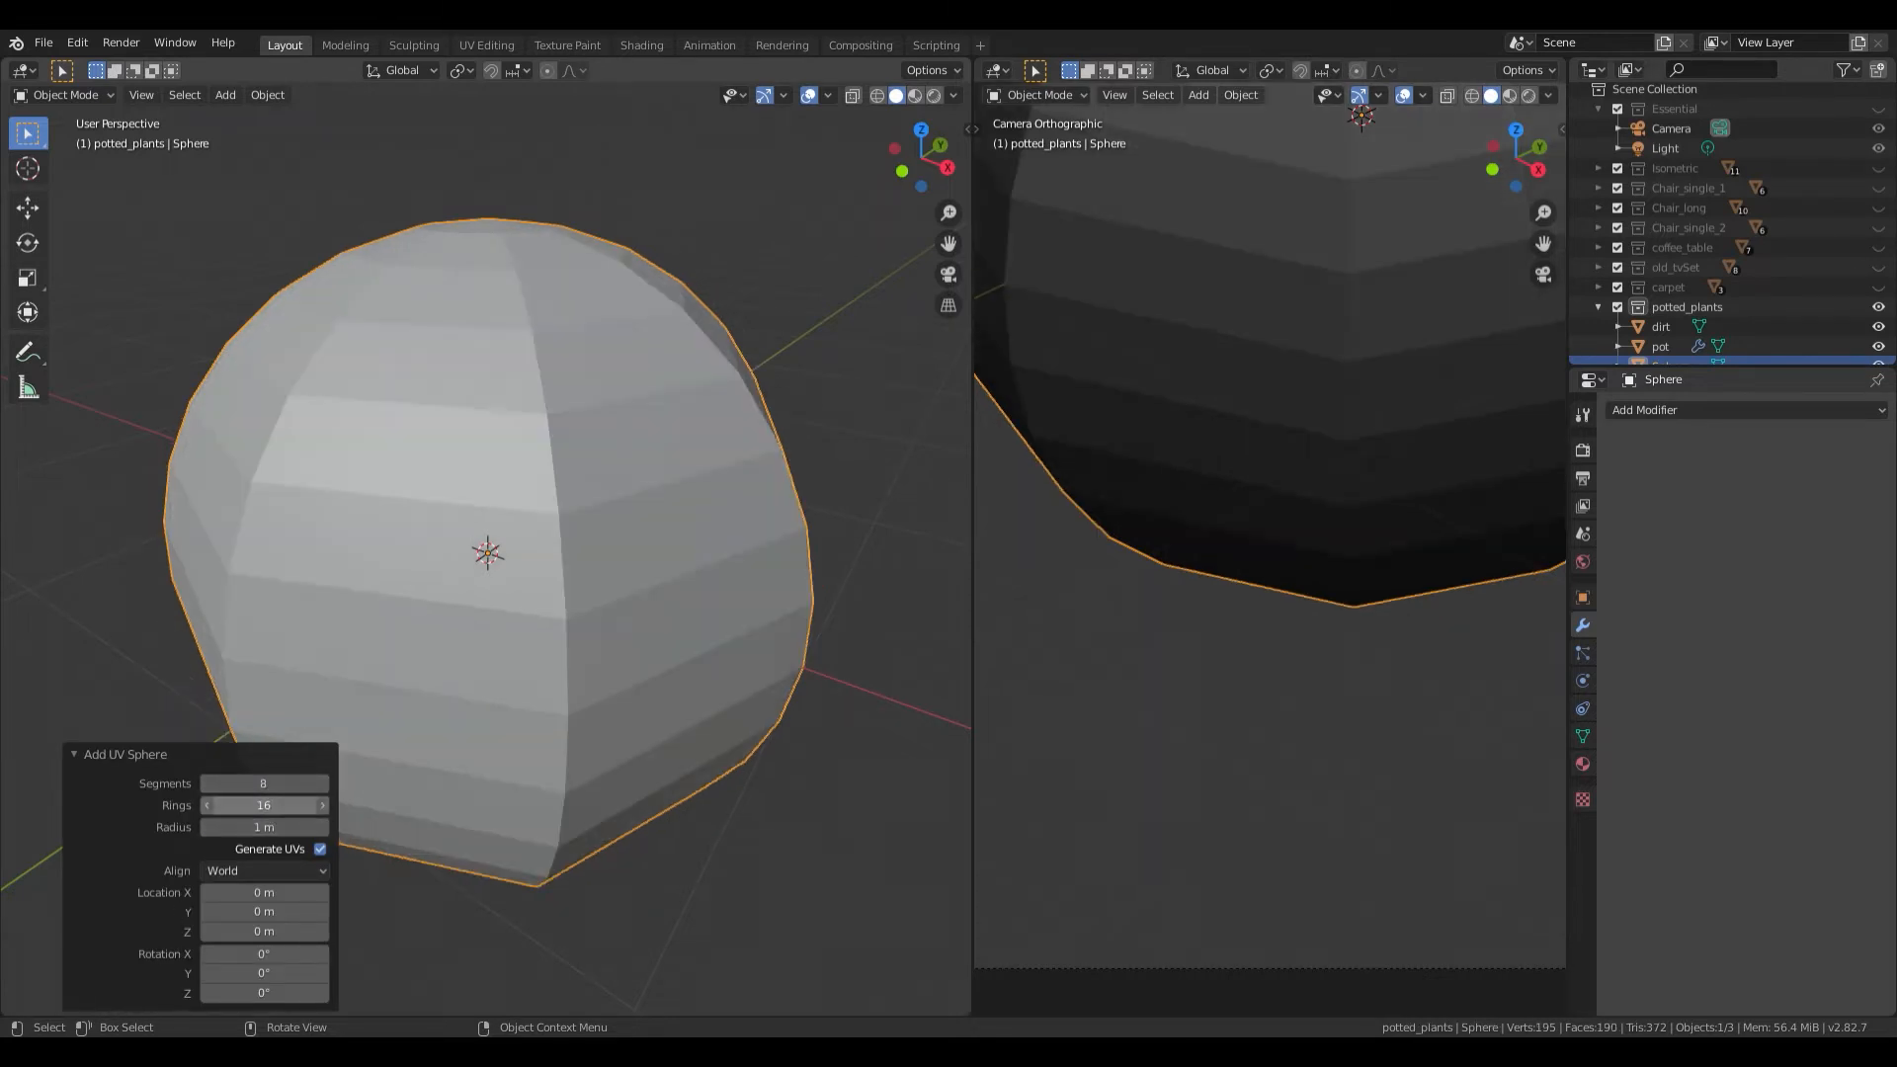
left_click(282, 805)
type("8")
key("Return")
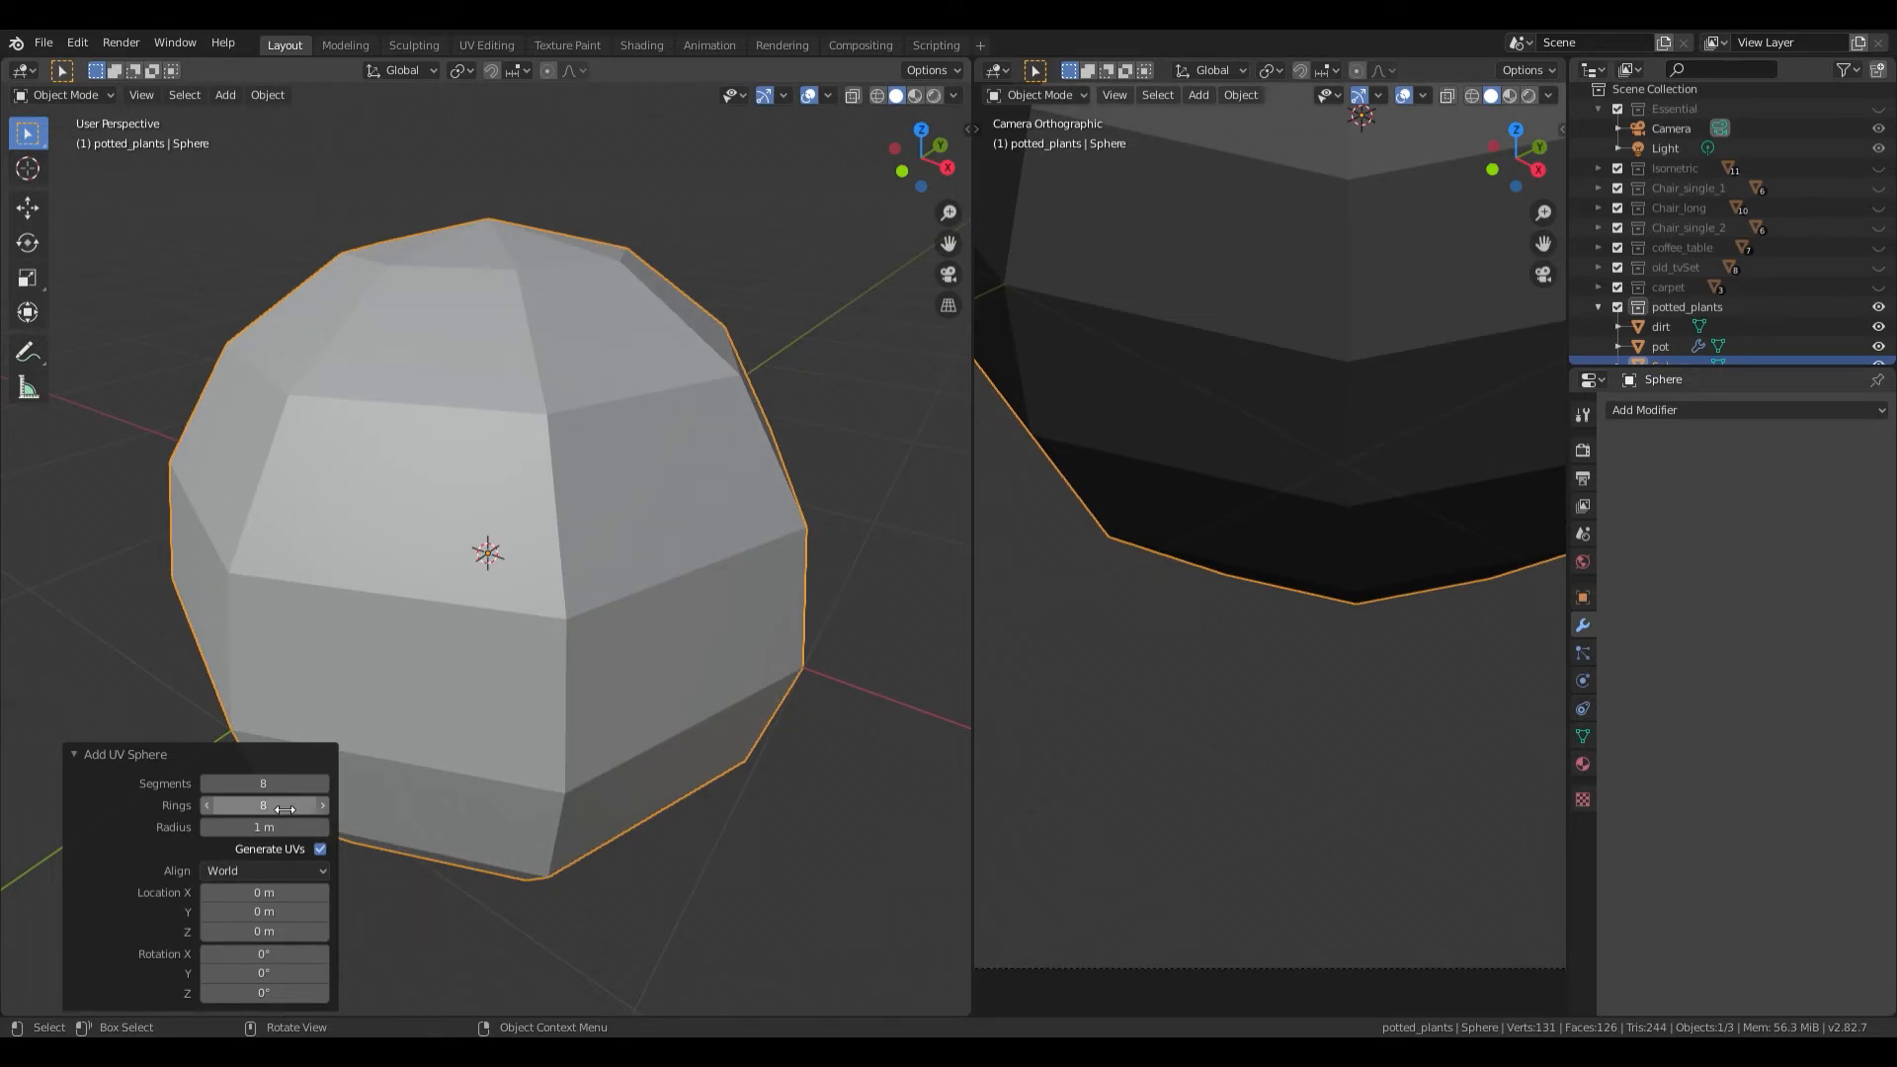
left_click(575, 671)
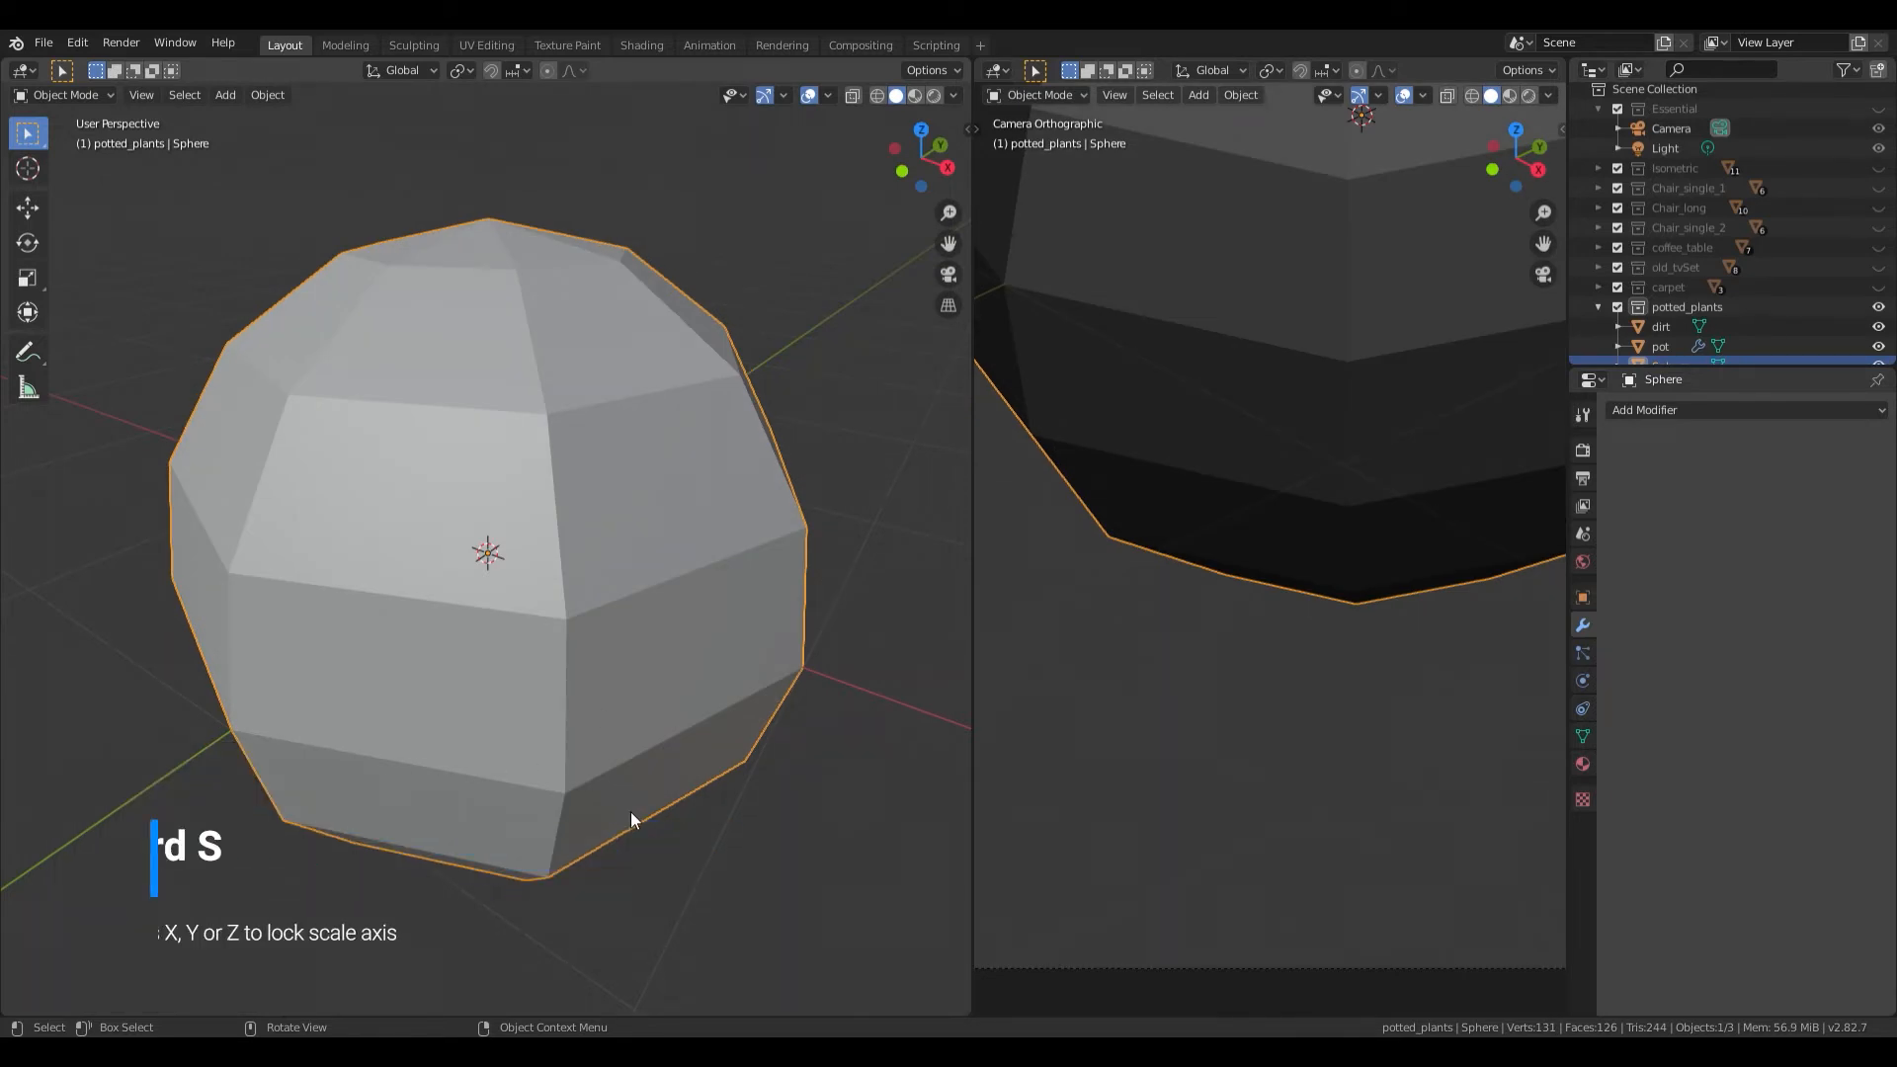
Step: Scale the sphere down in several passes until it is about half as wide as the pot's rim
key("s")
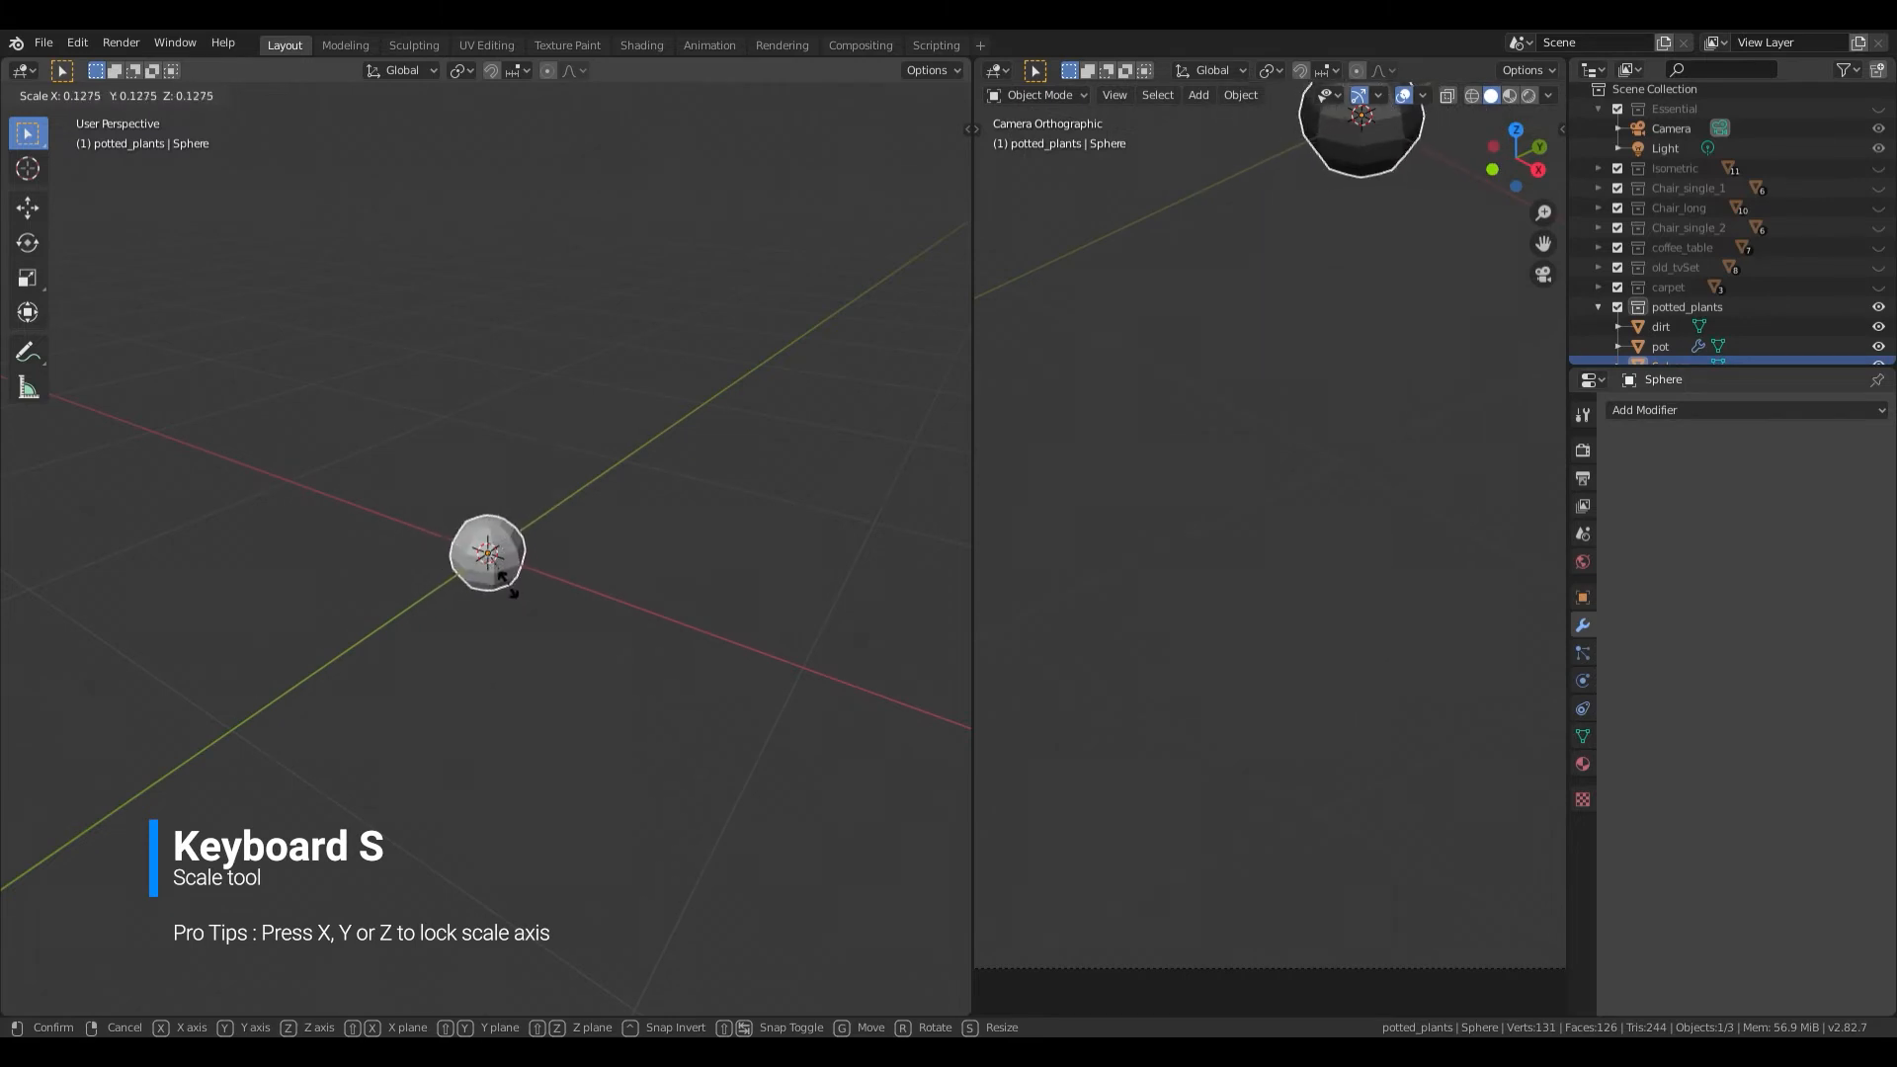
left_click(500, 583)
scroll(500, 583, "up", 8)
key("s")
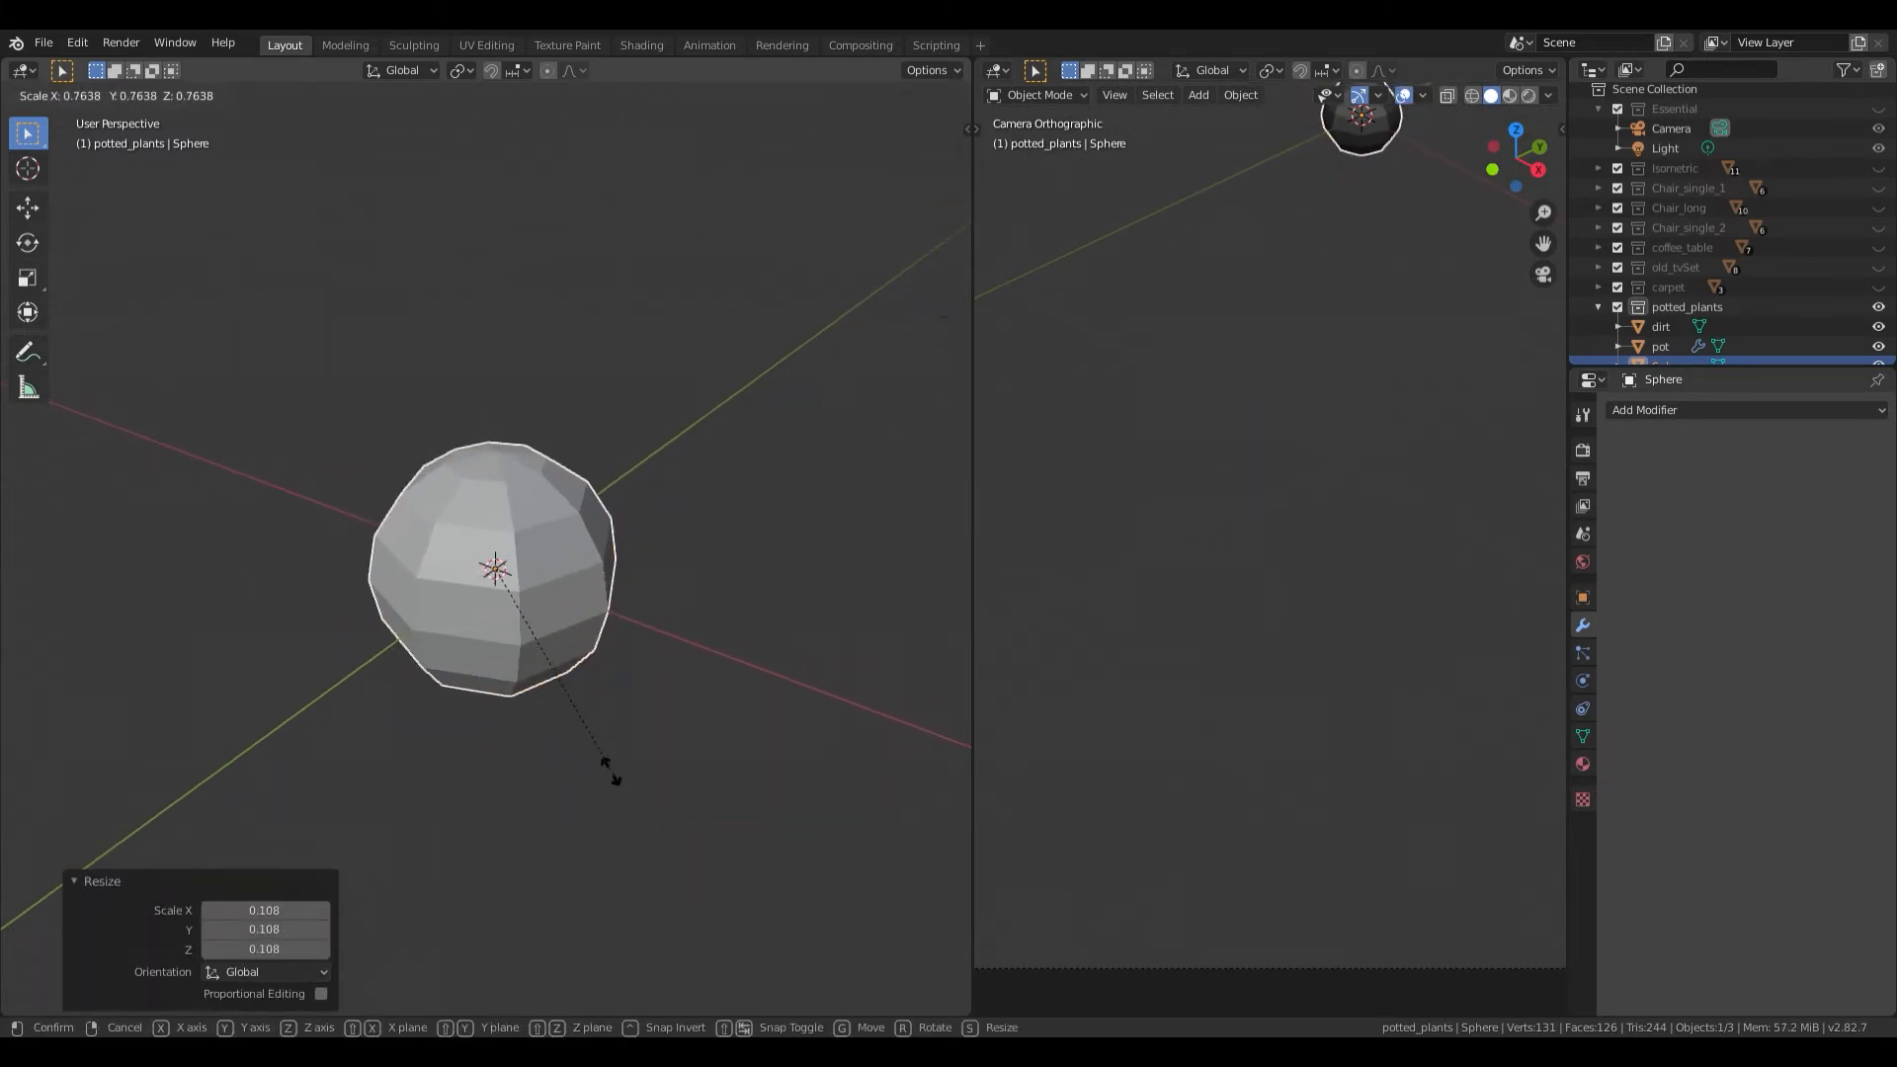
left_click(512, 634)
middle_click_drag(514, 640, 520, 691)
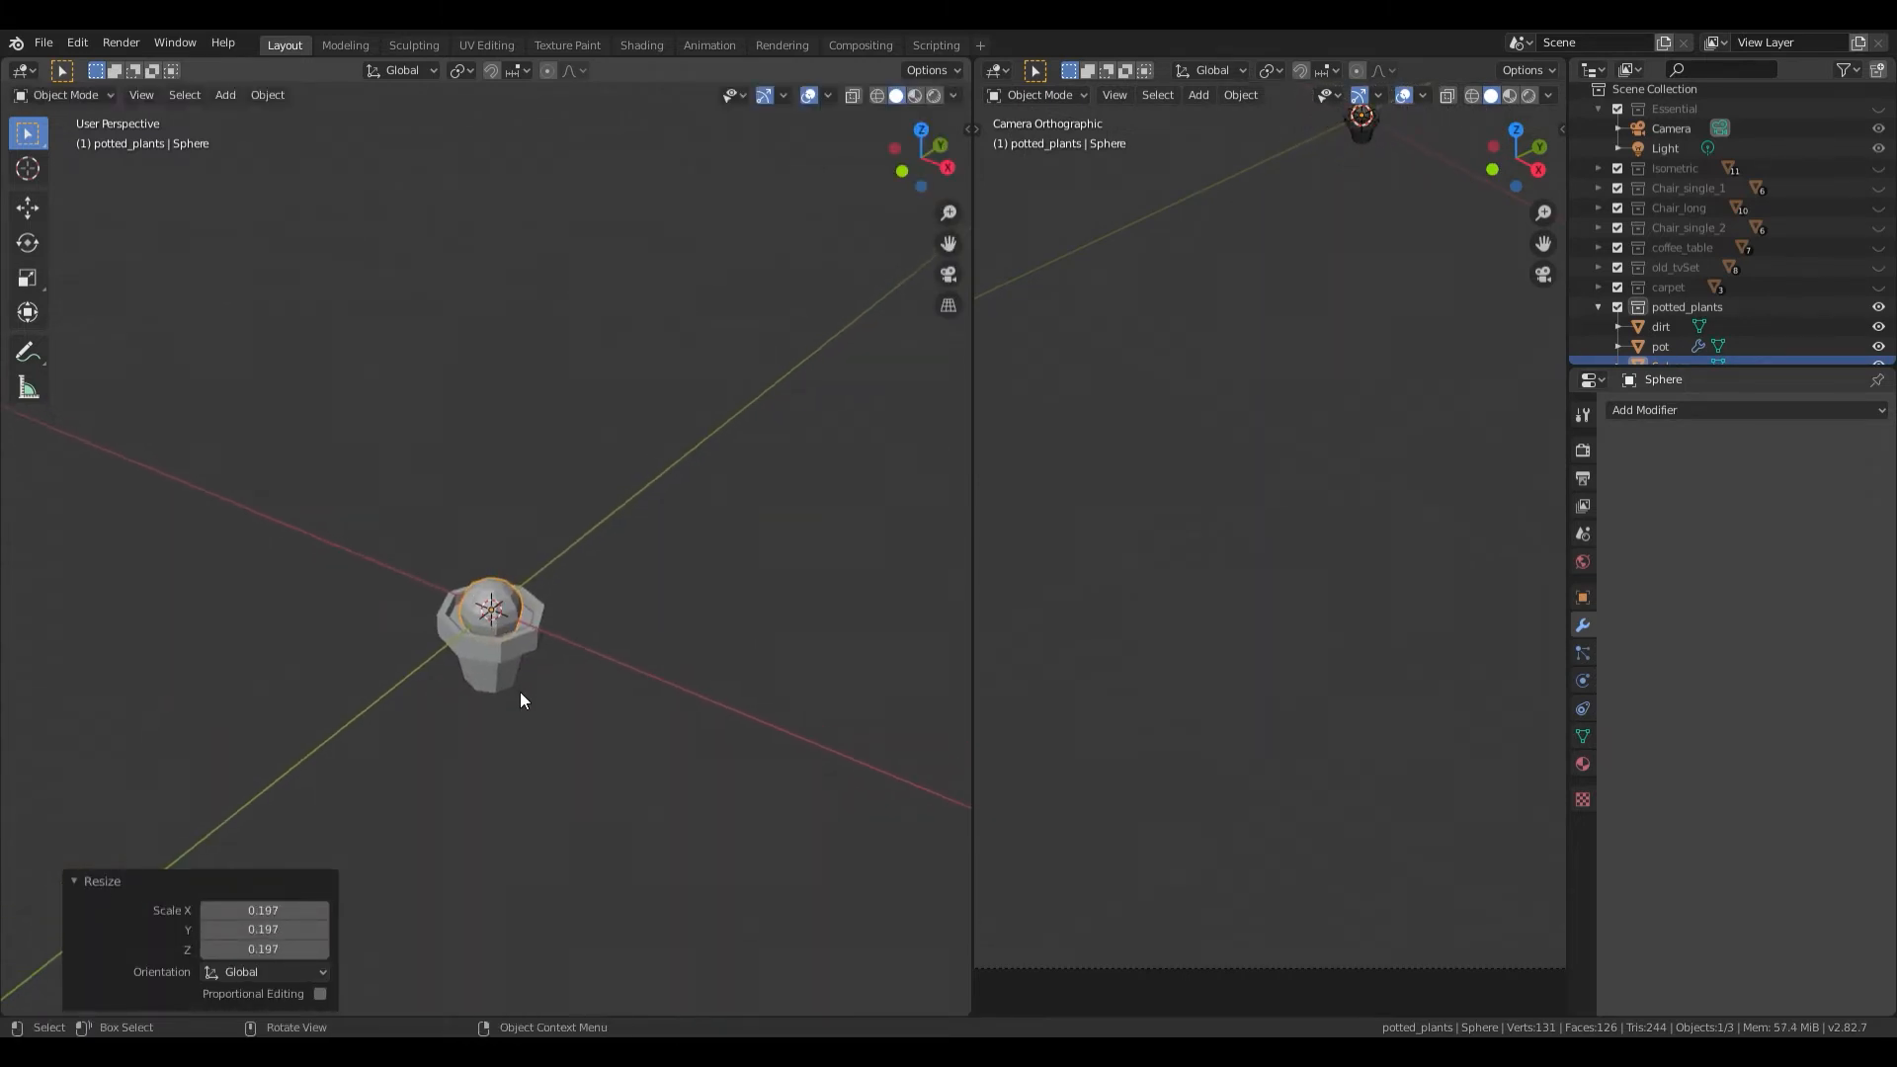
scroll(521, 698, "up", 3)
key("s")
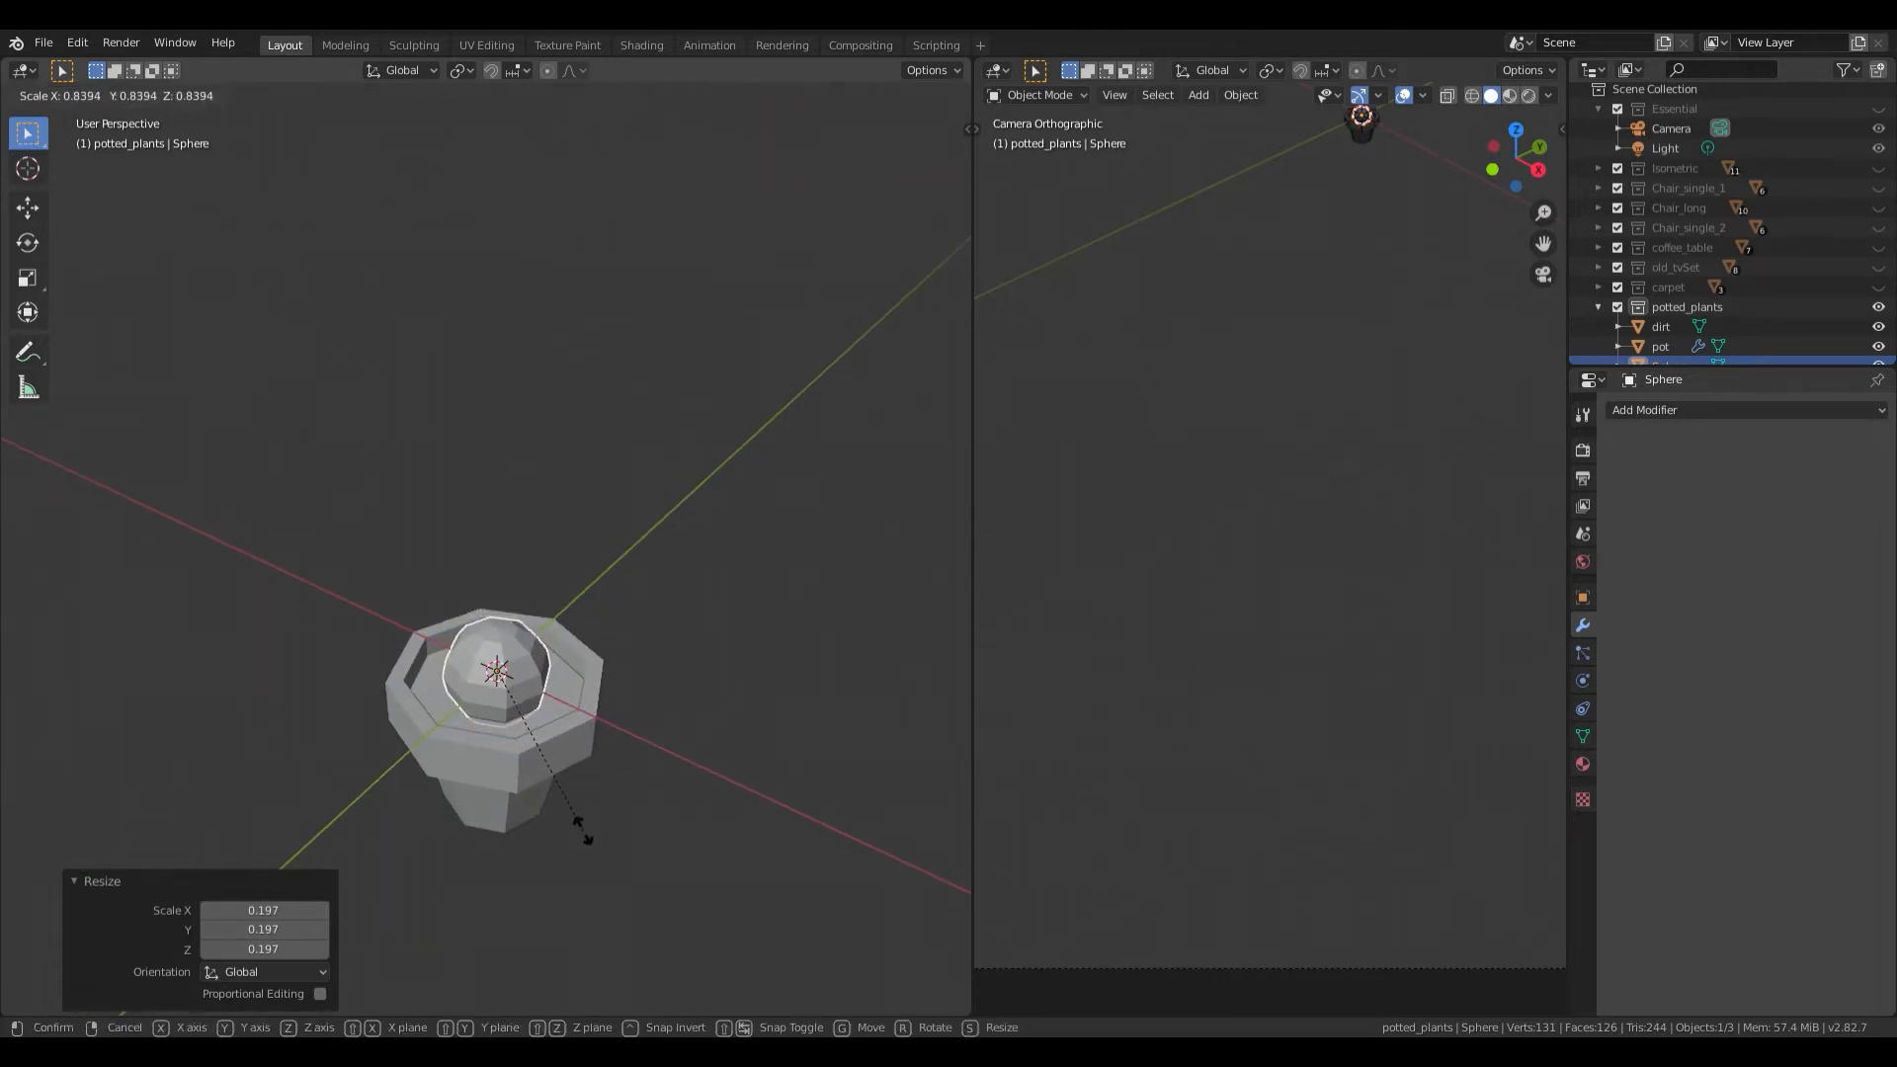
left_click(583, 837)
Step: Raise the sphere about 0.0525 m along Z above the pot and scale it down a little more
key("g")
key("z")
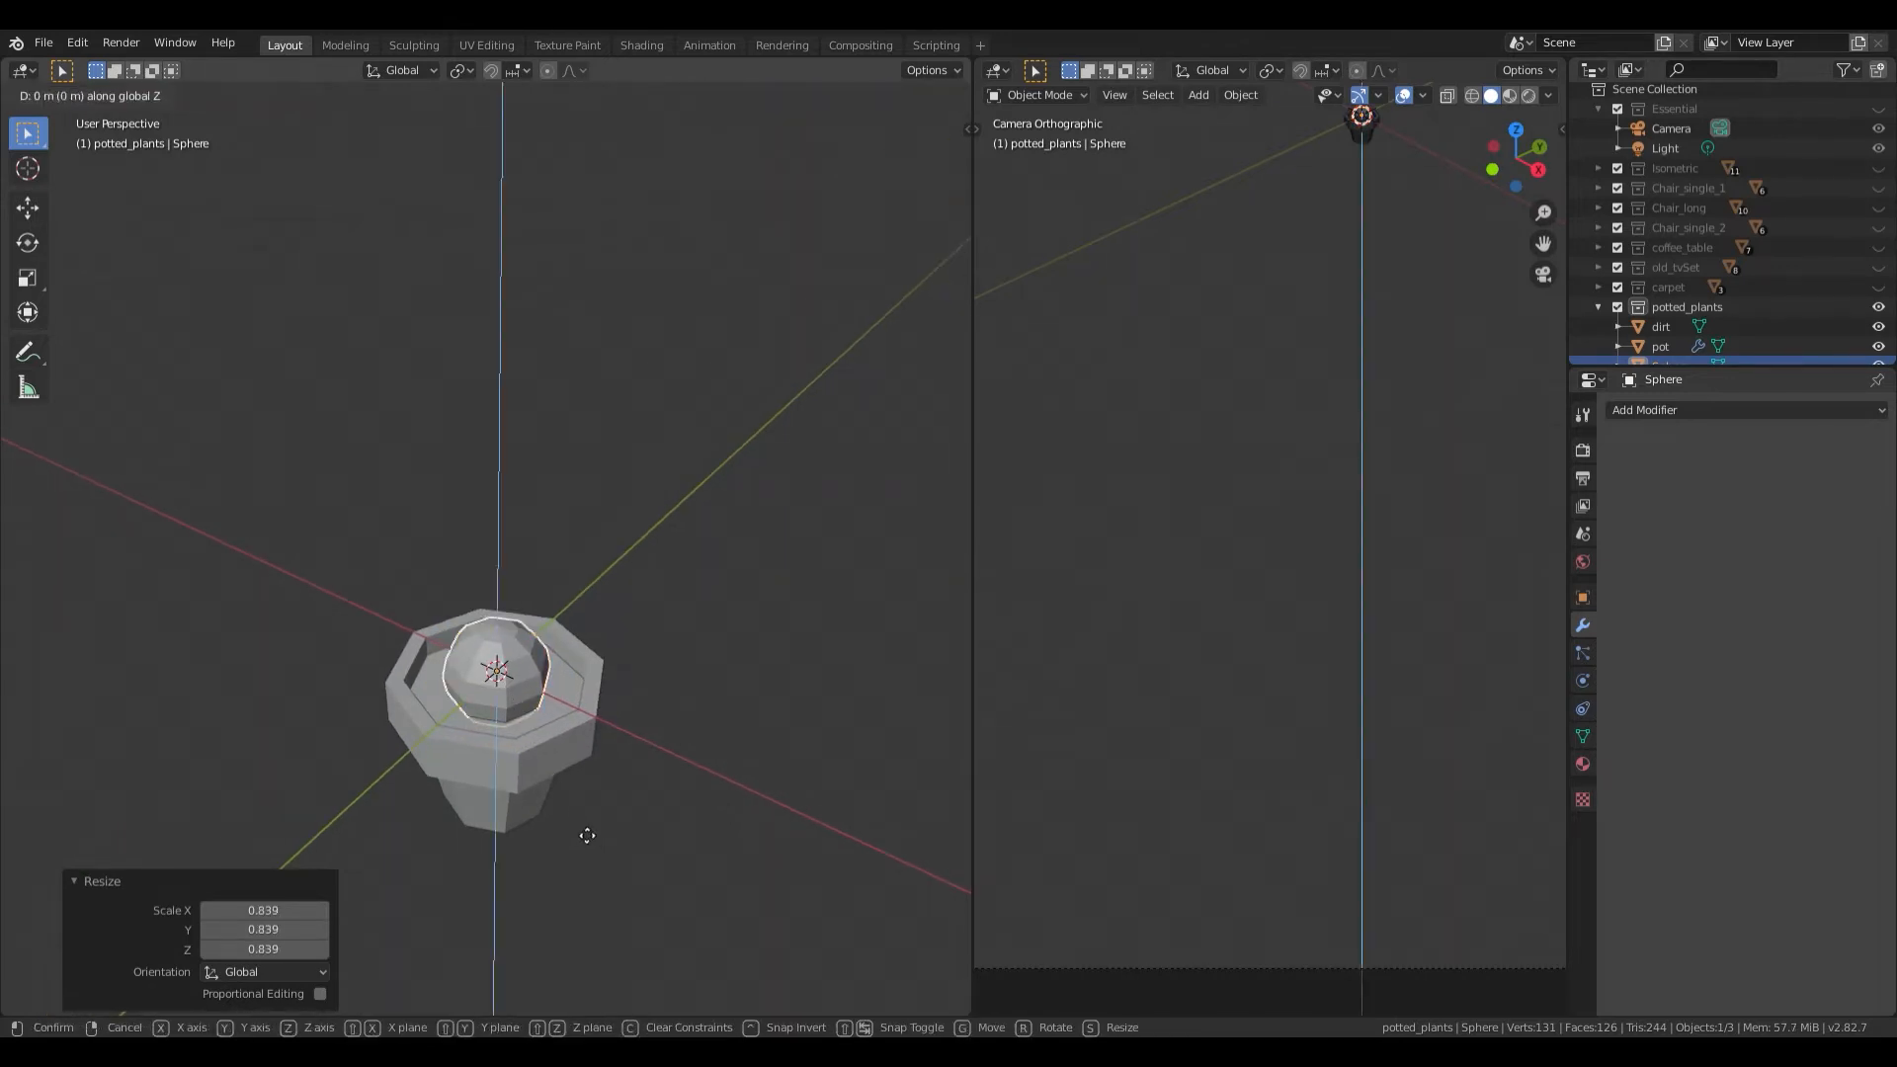
left_click(573, 727)
middle_click_drag(573, 727, 620, 649)
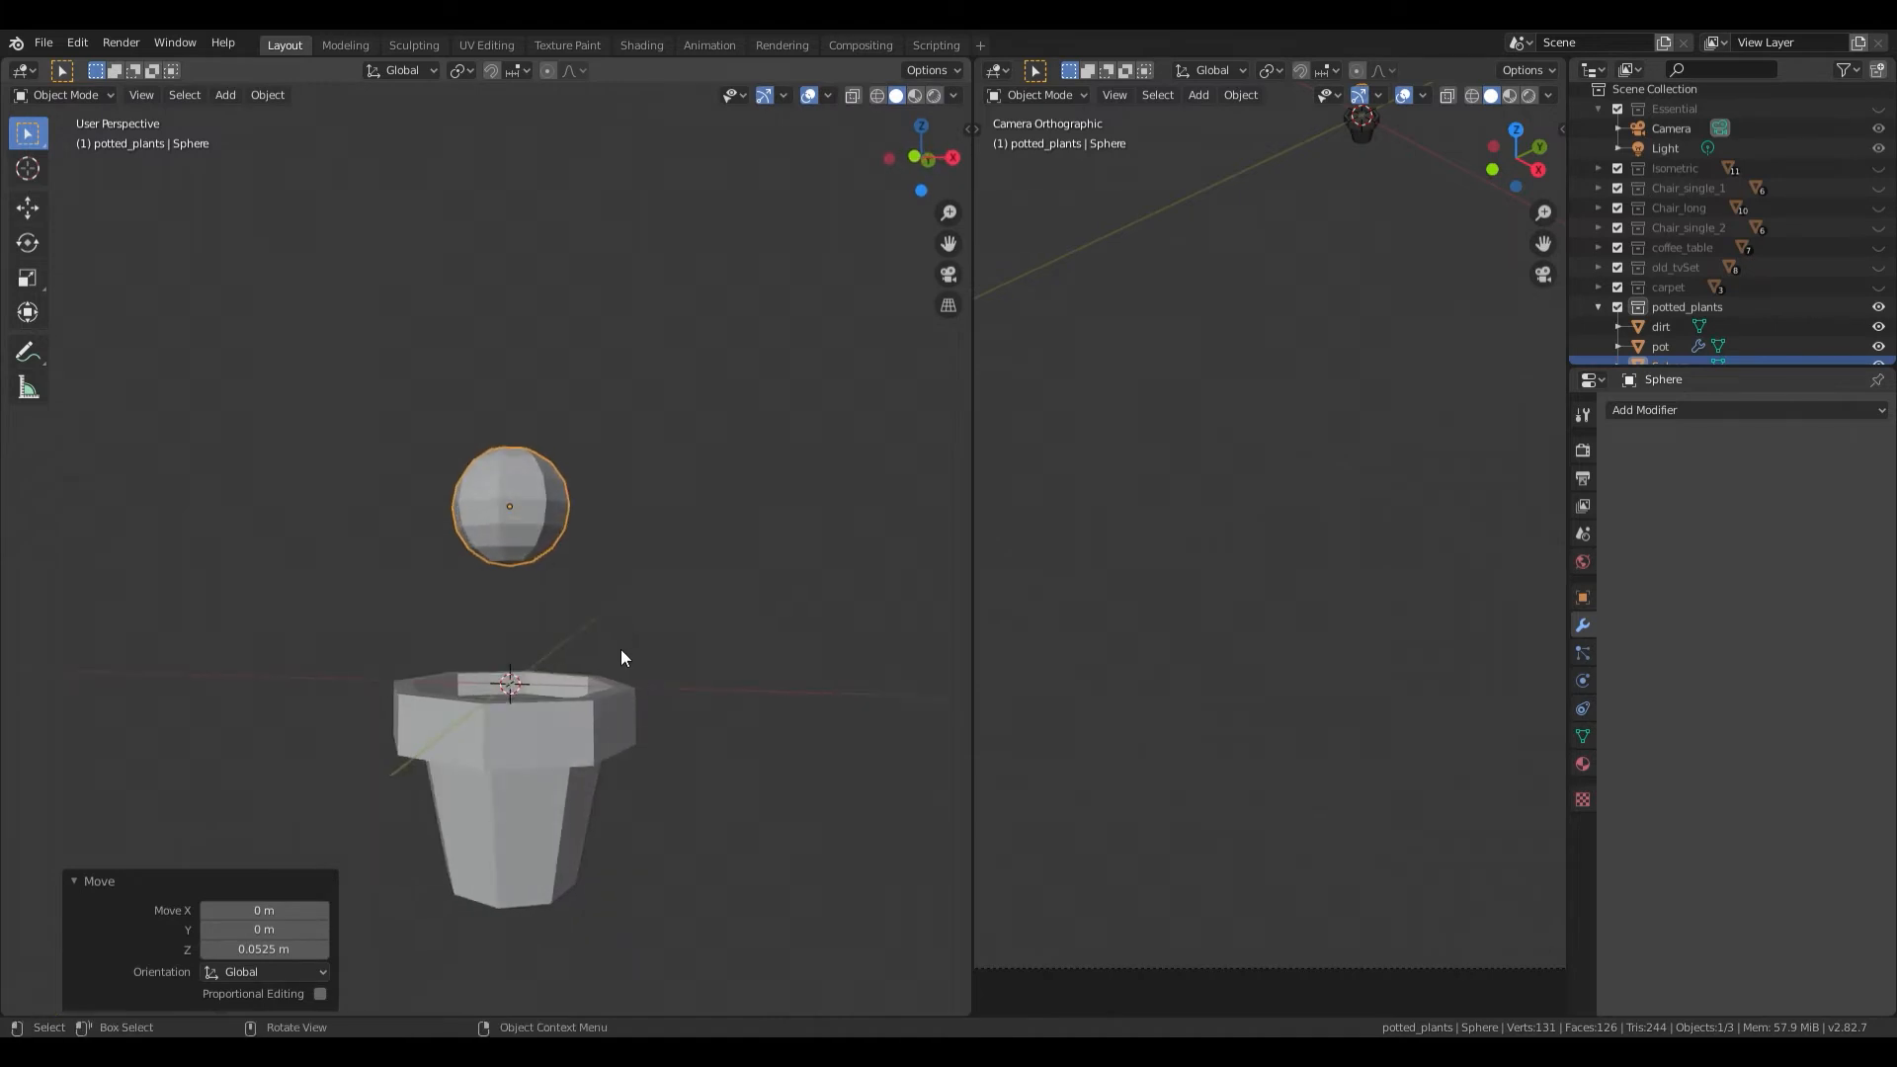
key("KP_1")
scroll(620, 649, "up", 1)
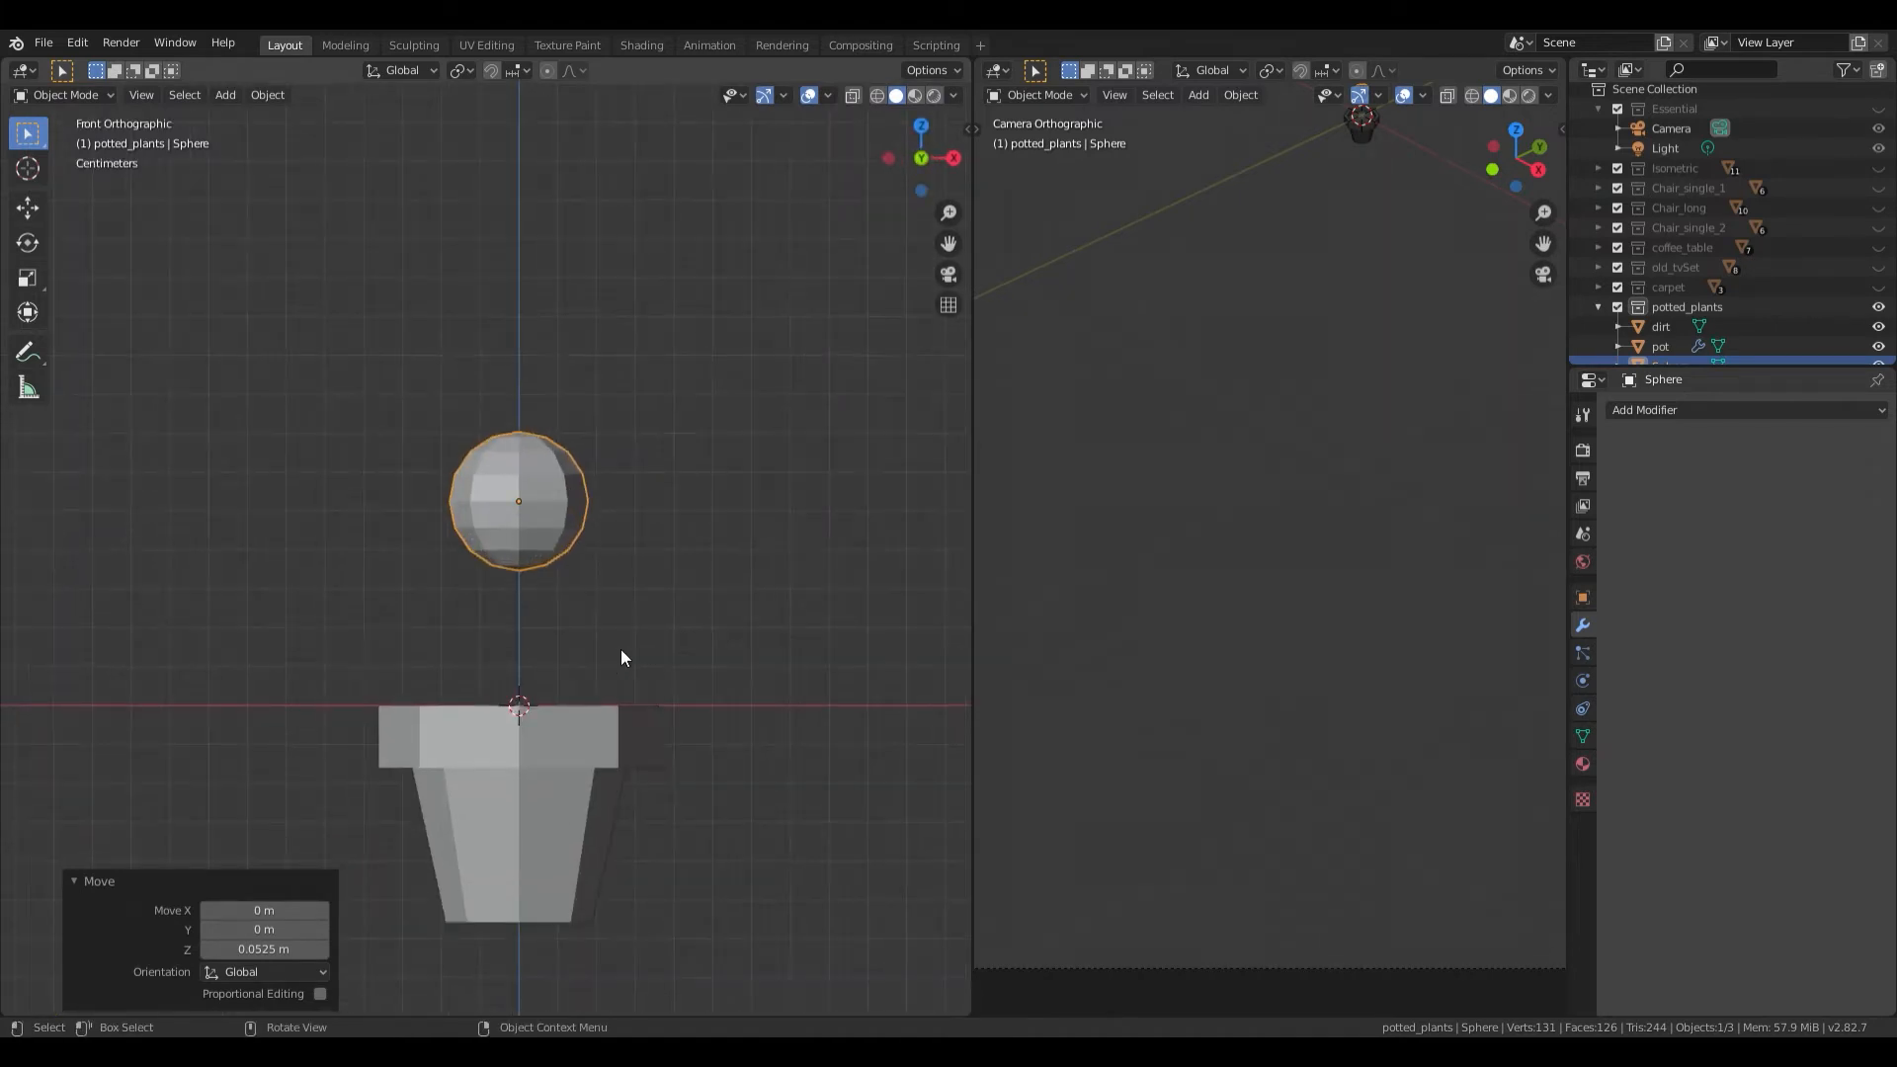
key("s")
left_click(675, 725)
middle_click_drag(667, 681, 524, 591, "shift")
scroll(640, 729, "up", 4)
Step: Delete the faces of the sphere's lower half, growing the selection from its bottom ring, to leave an open dome
key("Tab")
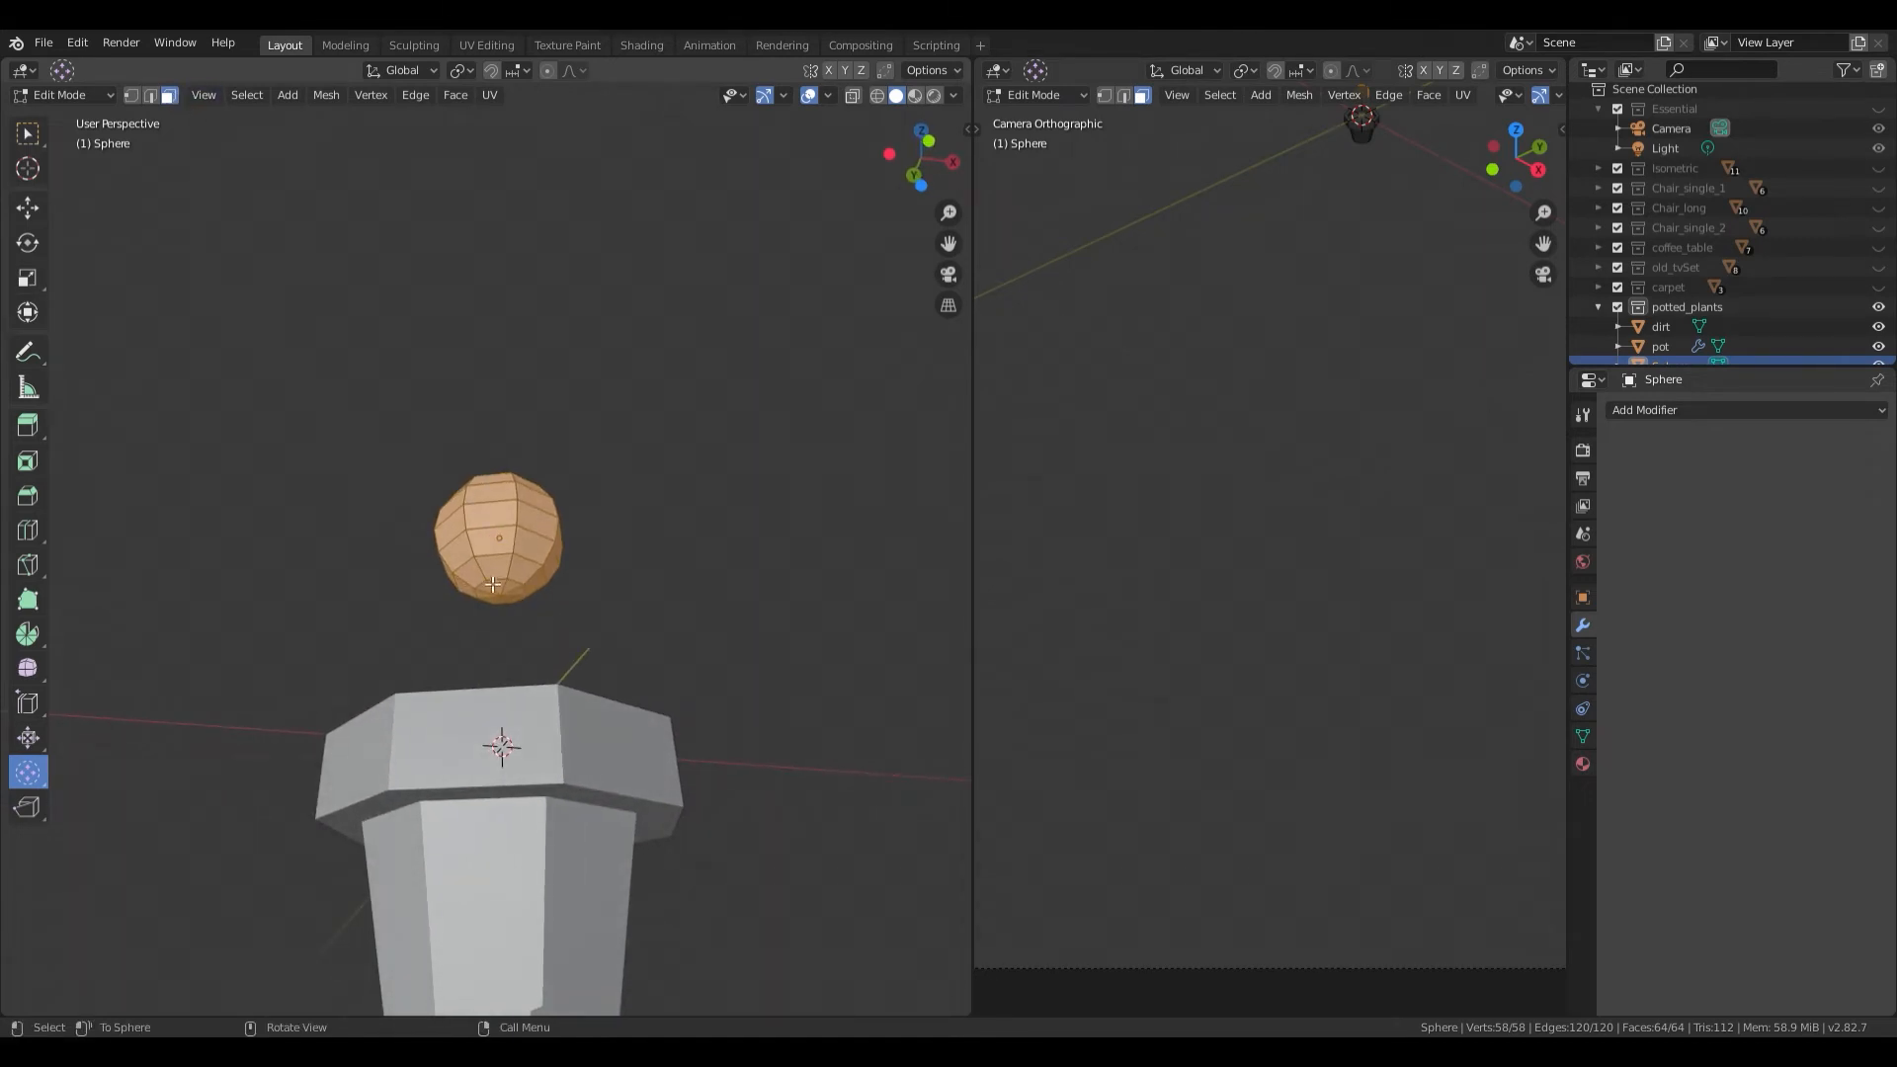
left_click(495, 597)
left_click(500, 592, "shift")
left_click(512, 594, "shift")
scroll(514, 602, "up", 1)
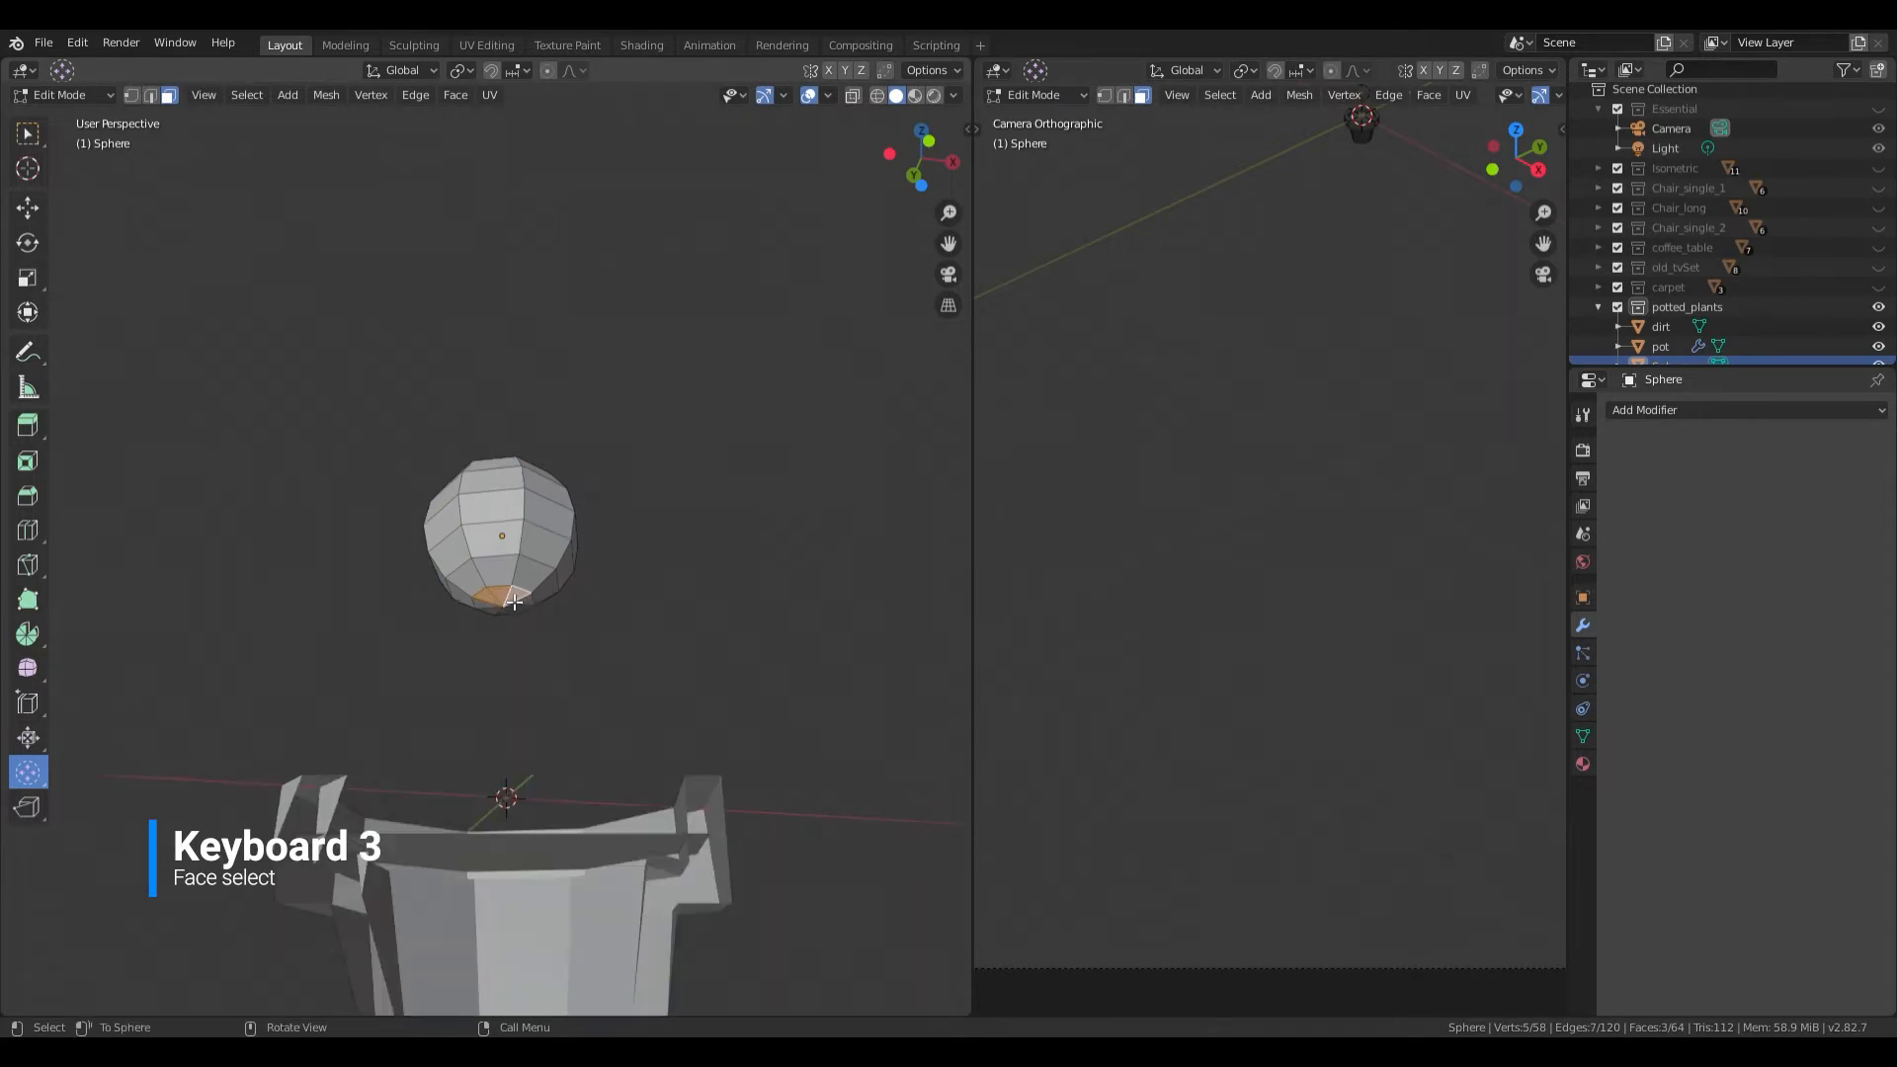
middle_click_drag(514, 601, 554, 652)
left_click(519, 599, "shift")
left_click(490, 597, "shift")
left_click(484, 587, "shift")
left_click(509, 597, "shift")
left_click(530, 587, "shift")
key("ctrl+KP_Add")
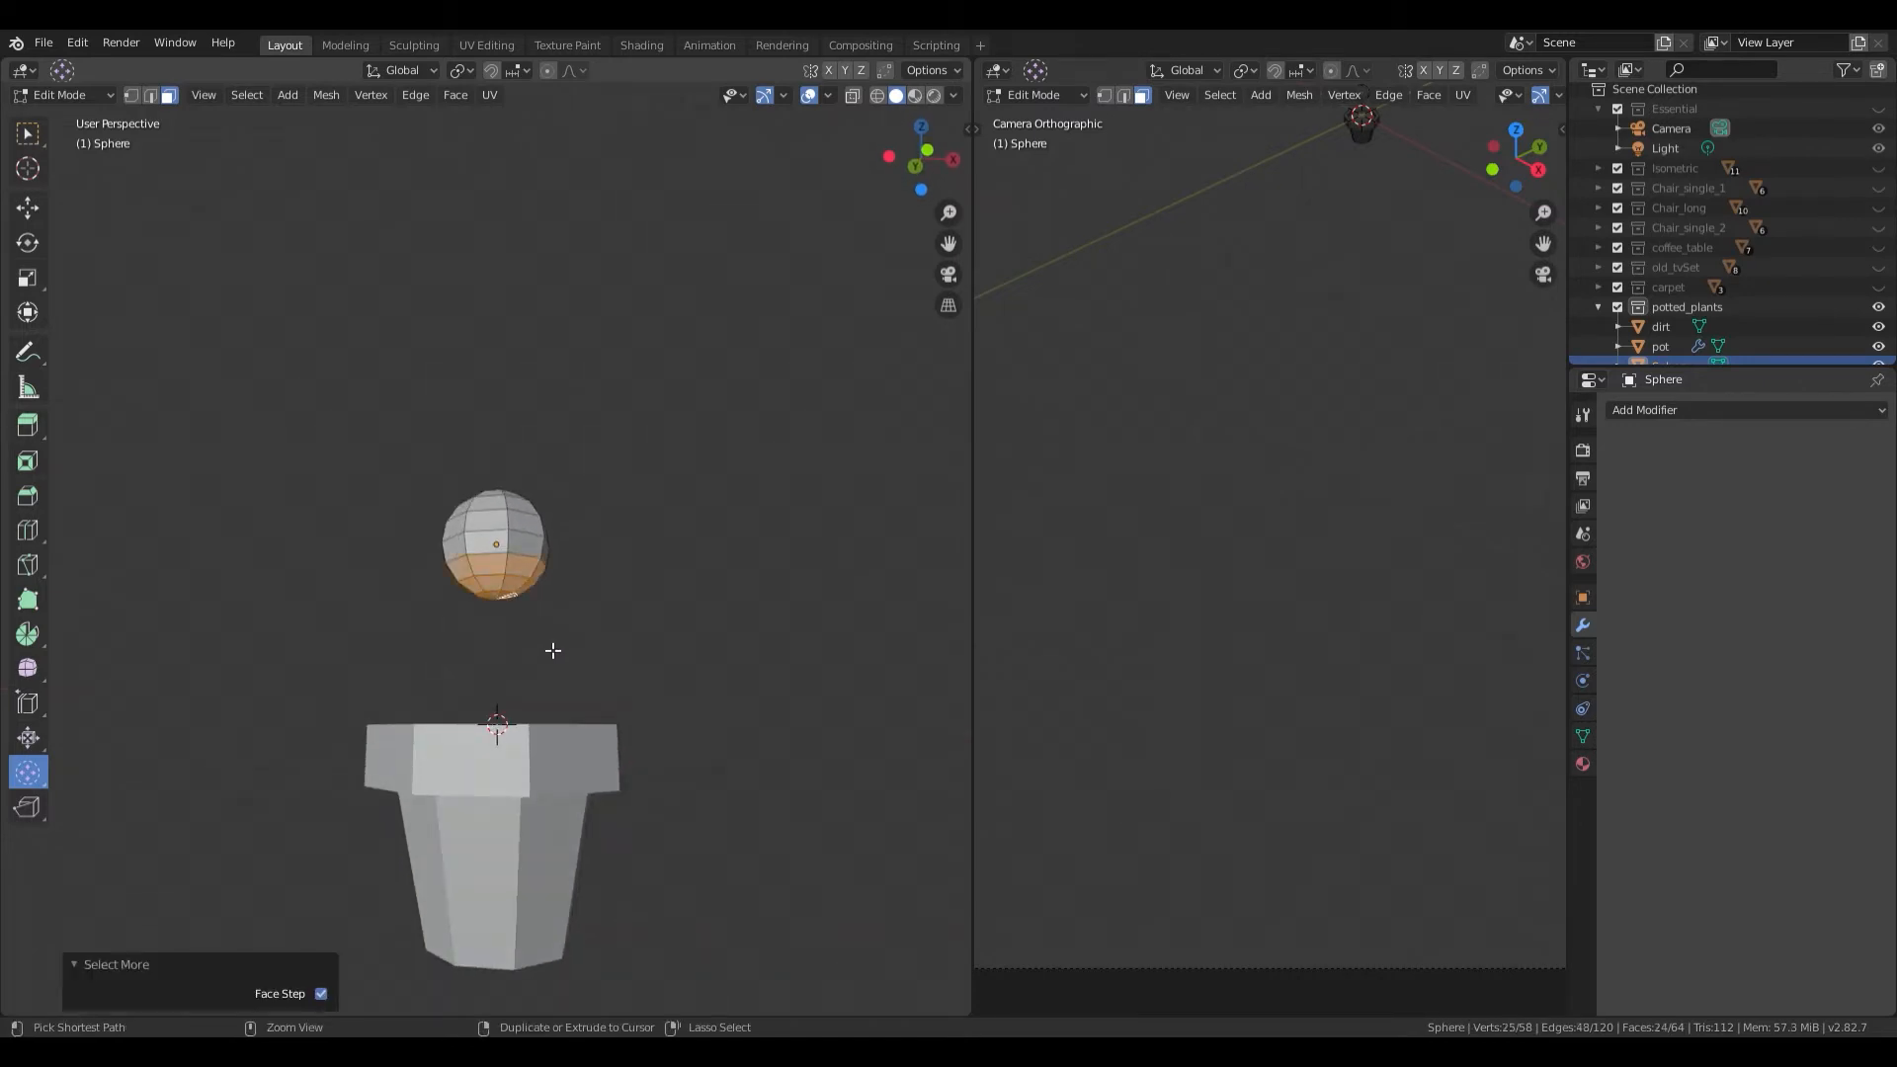
key("ctrl+KP_Add")
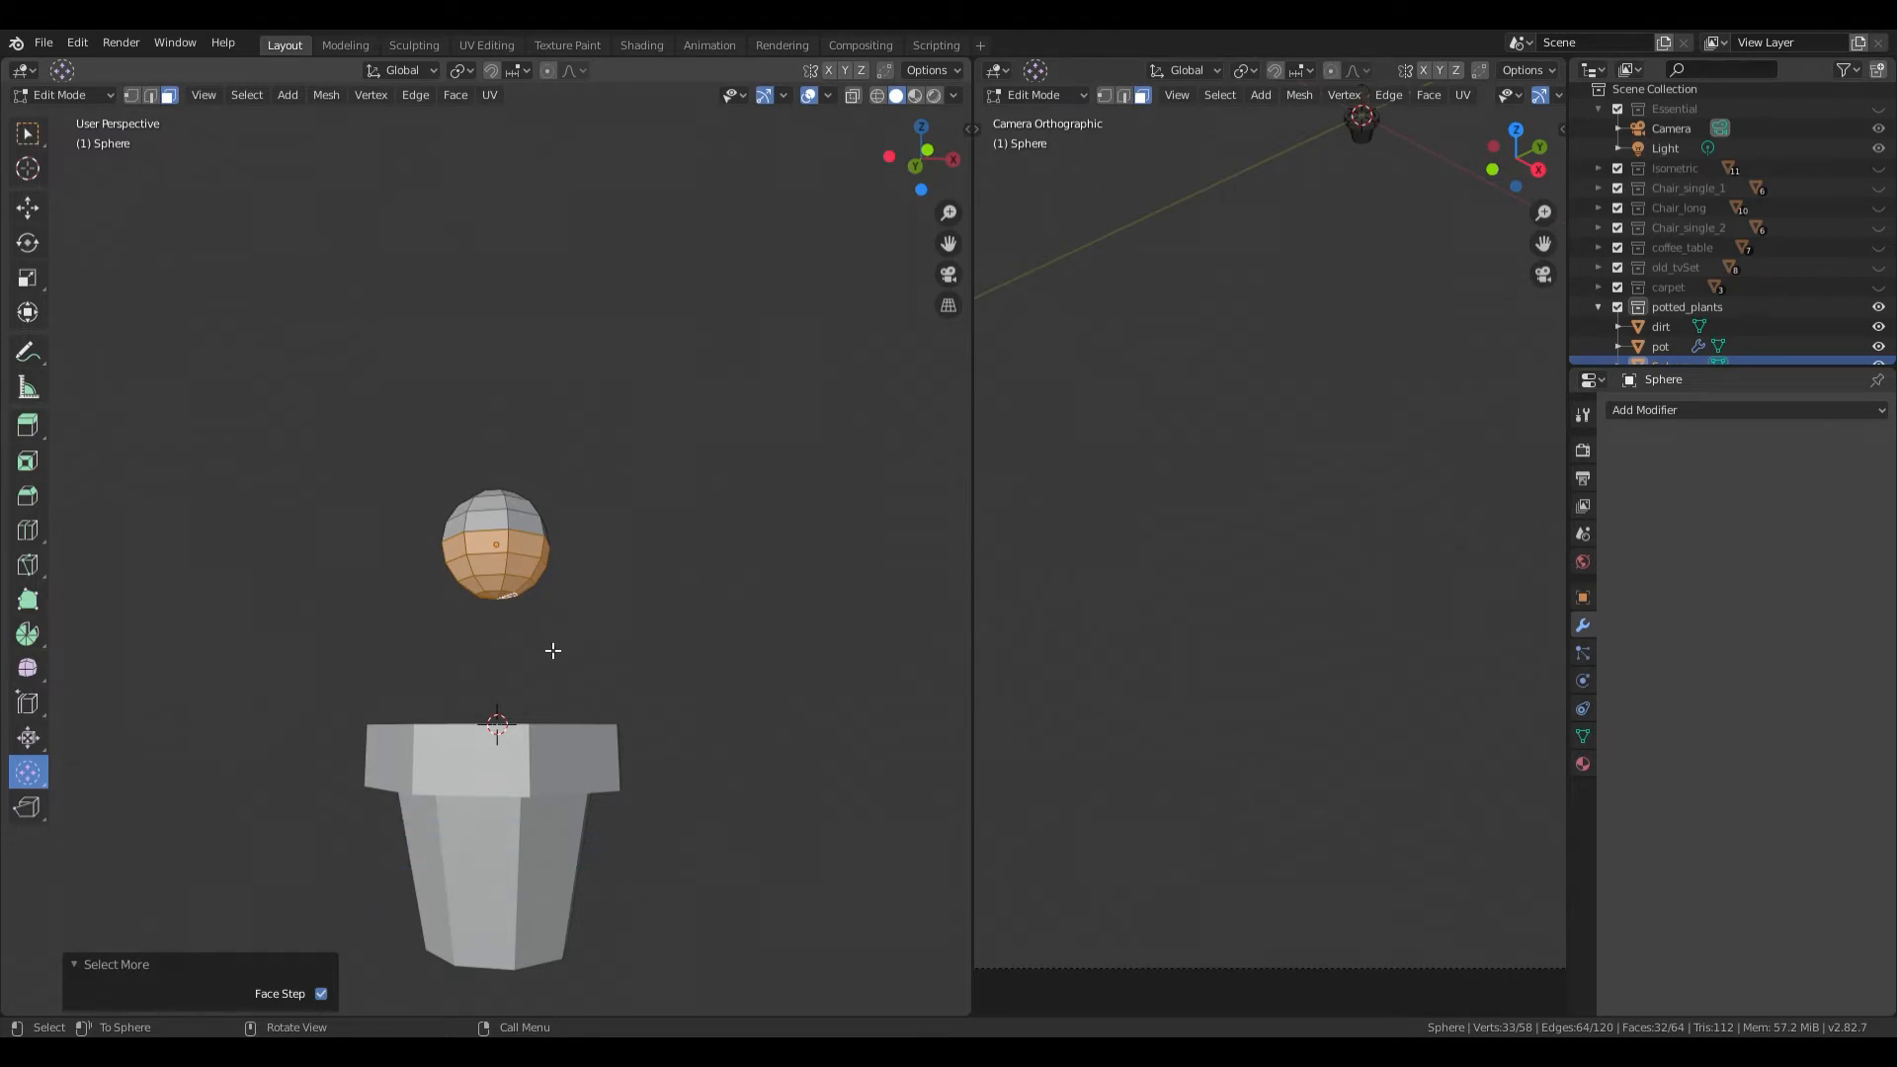
key("x")
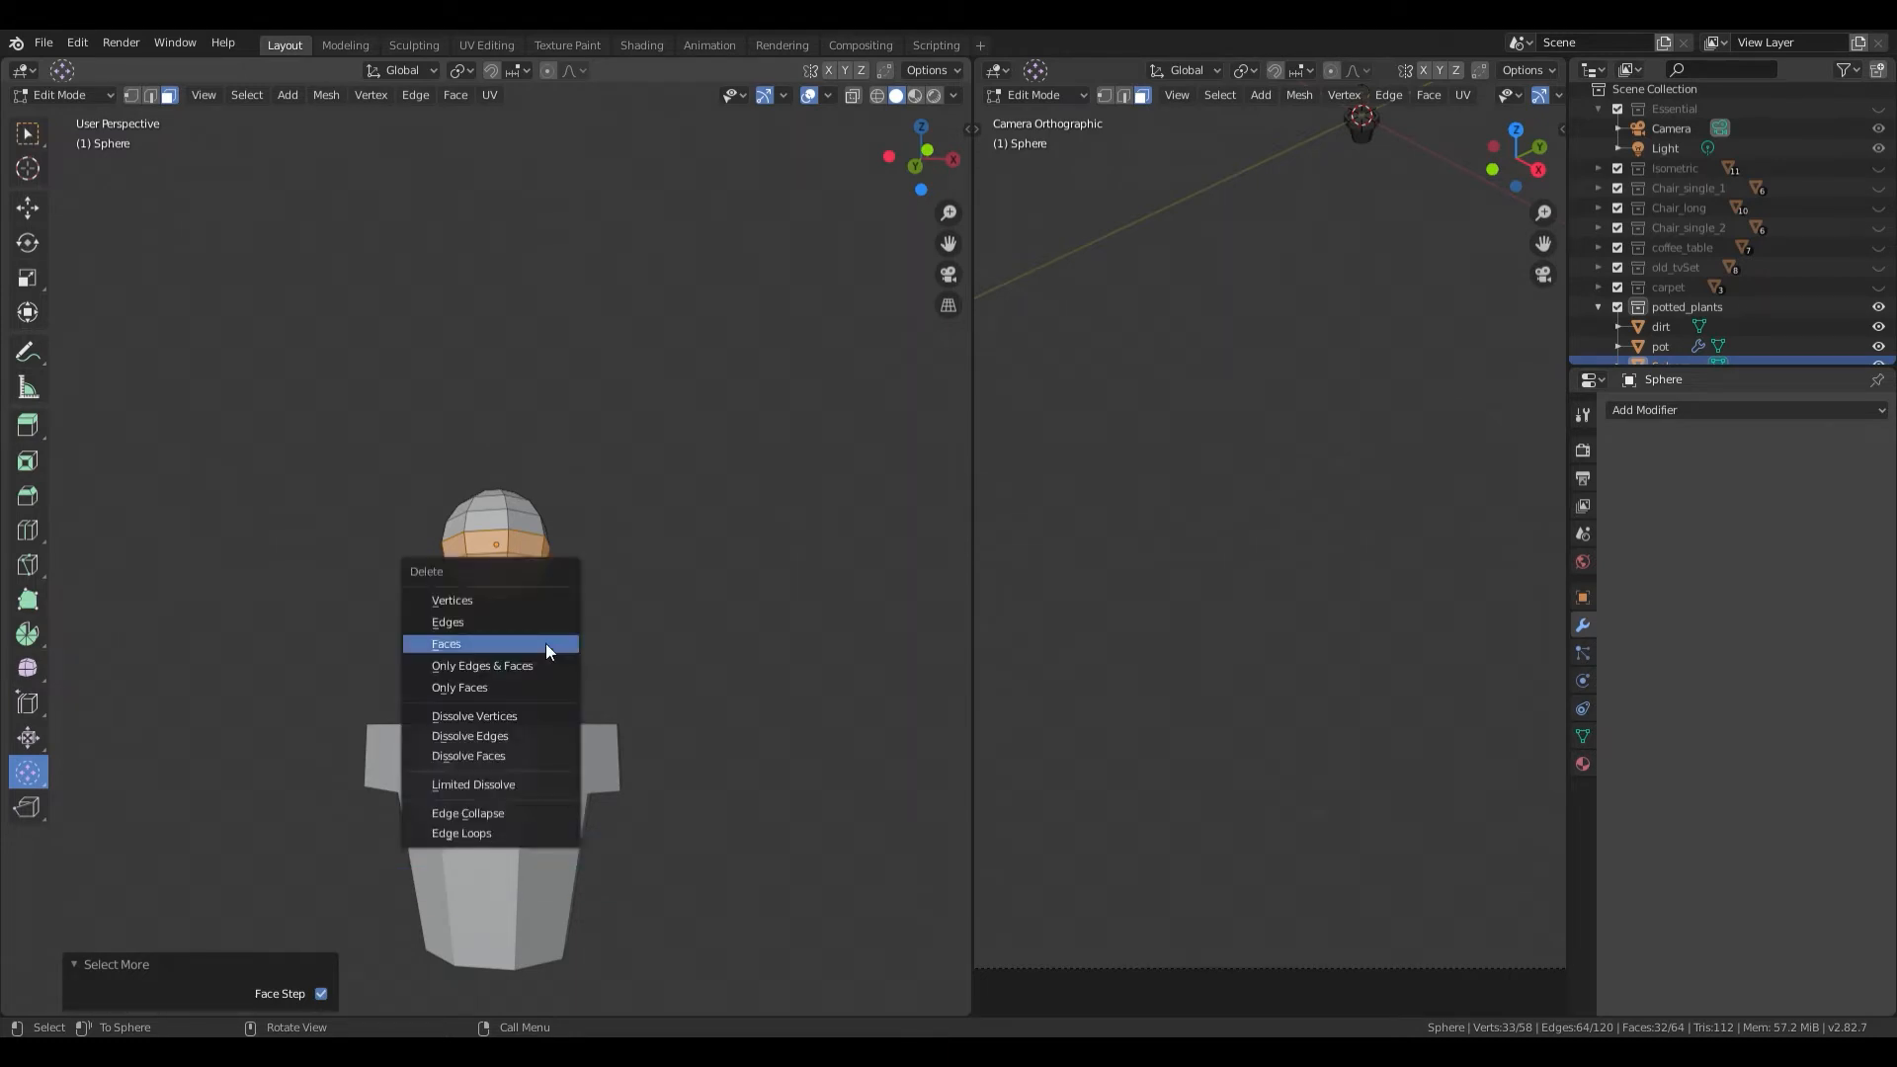
left_click(545, 643)
Step: Flatten the whole dome along Z in two scalings, the second by about 0.847, into a shallow cap
mouse_move(620, 563)
middle_mouse_down()
mouse_move(606, 618)
mouse_move(631, 589)
middle_mouse_up()
scroll(1690, 308, "down", 1)
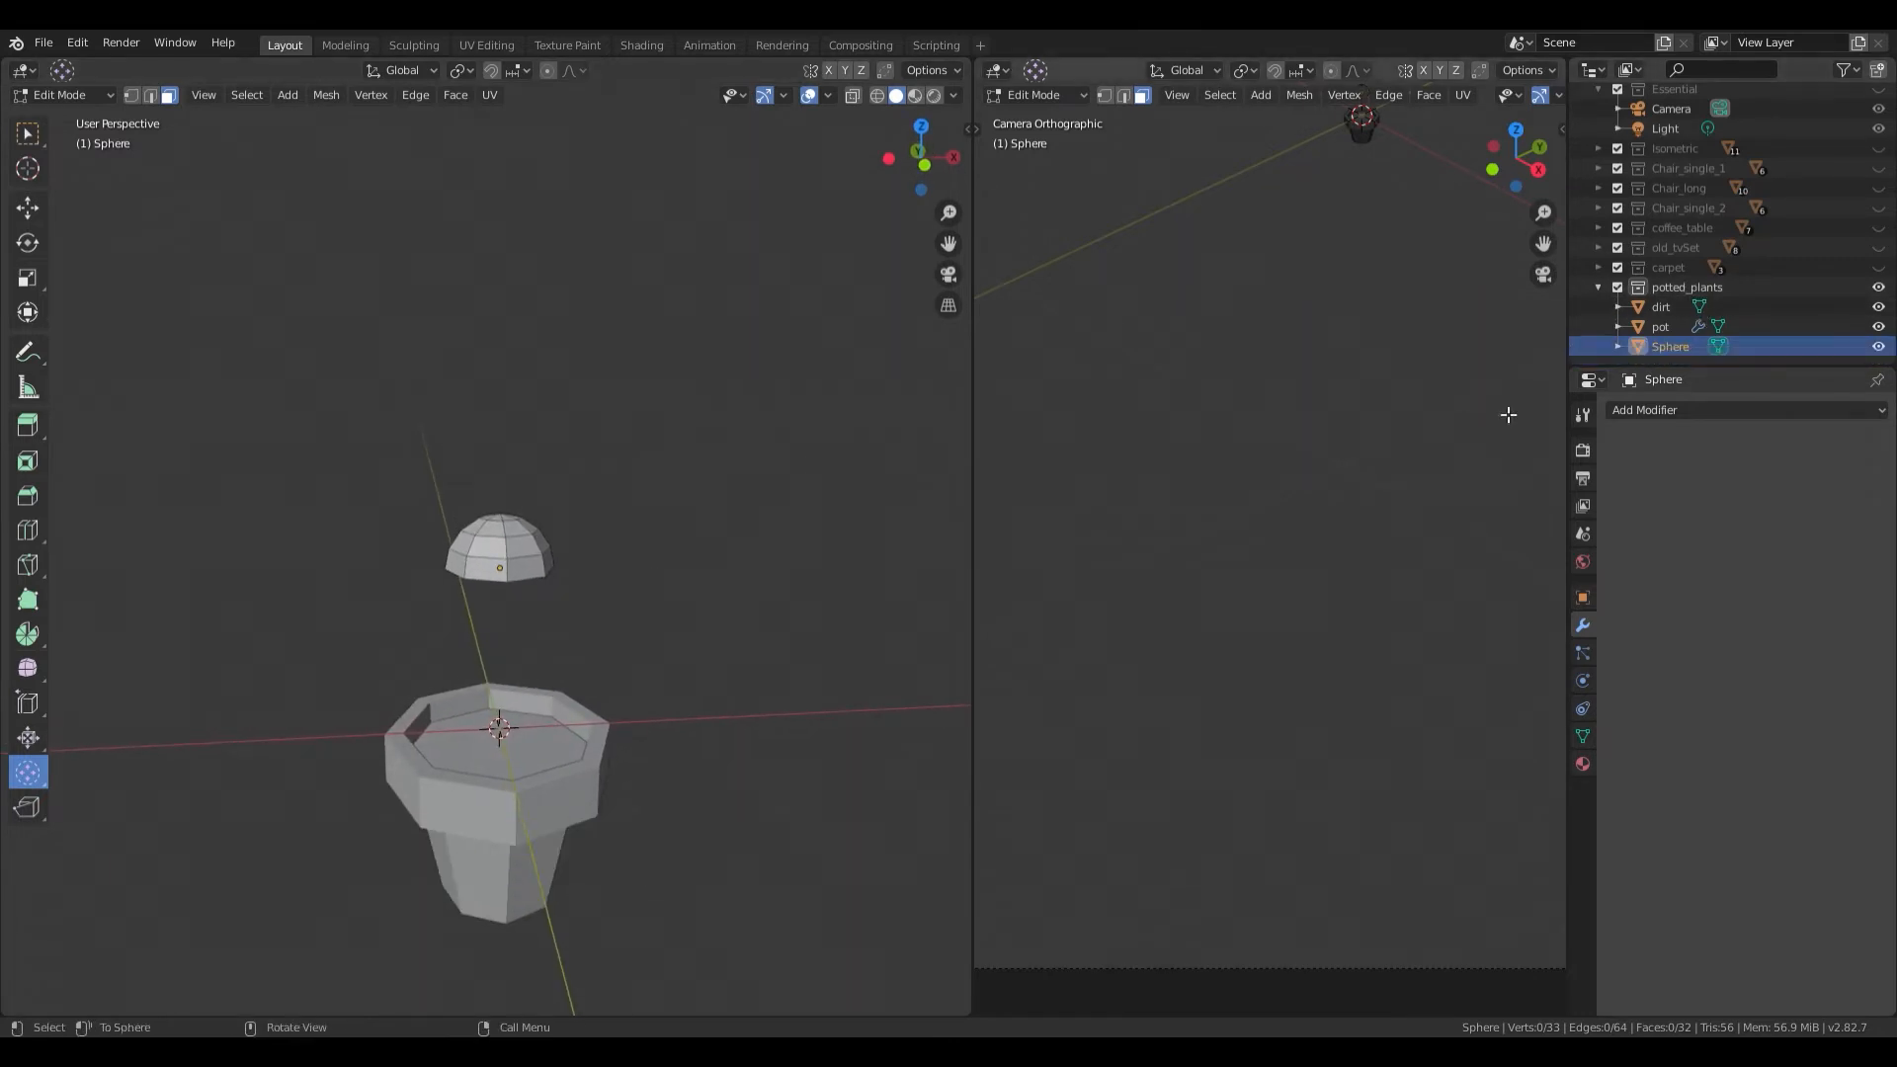
key("l")
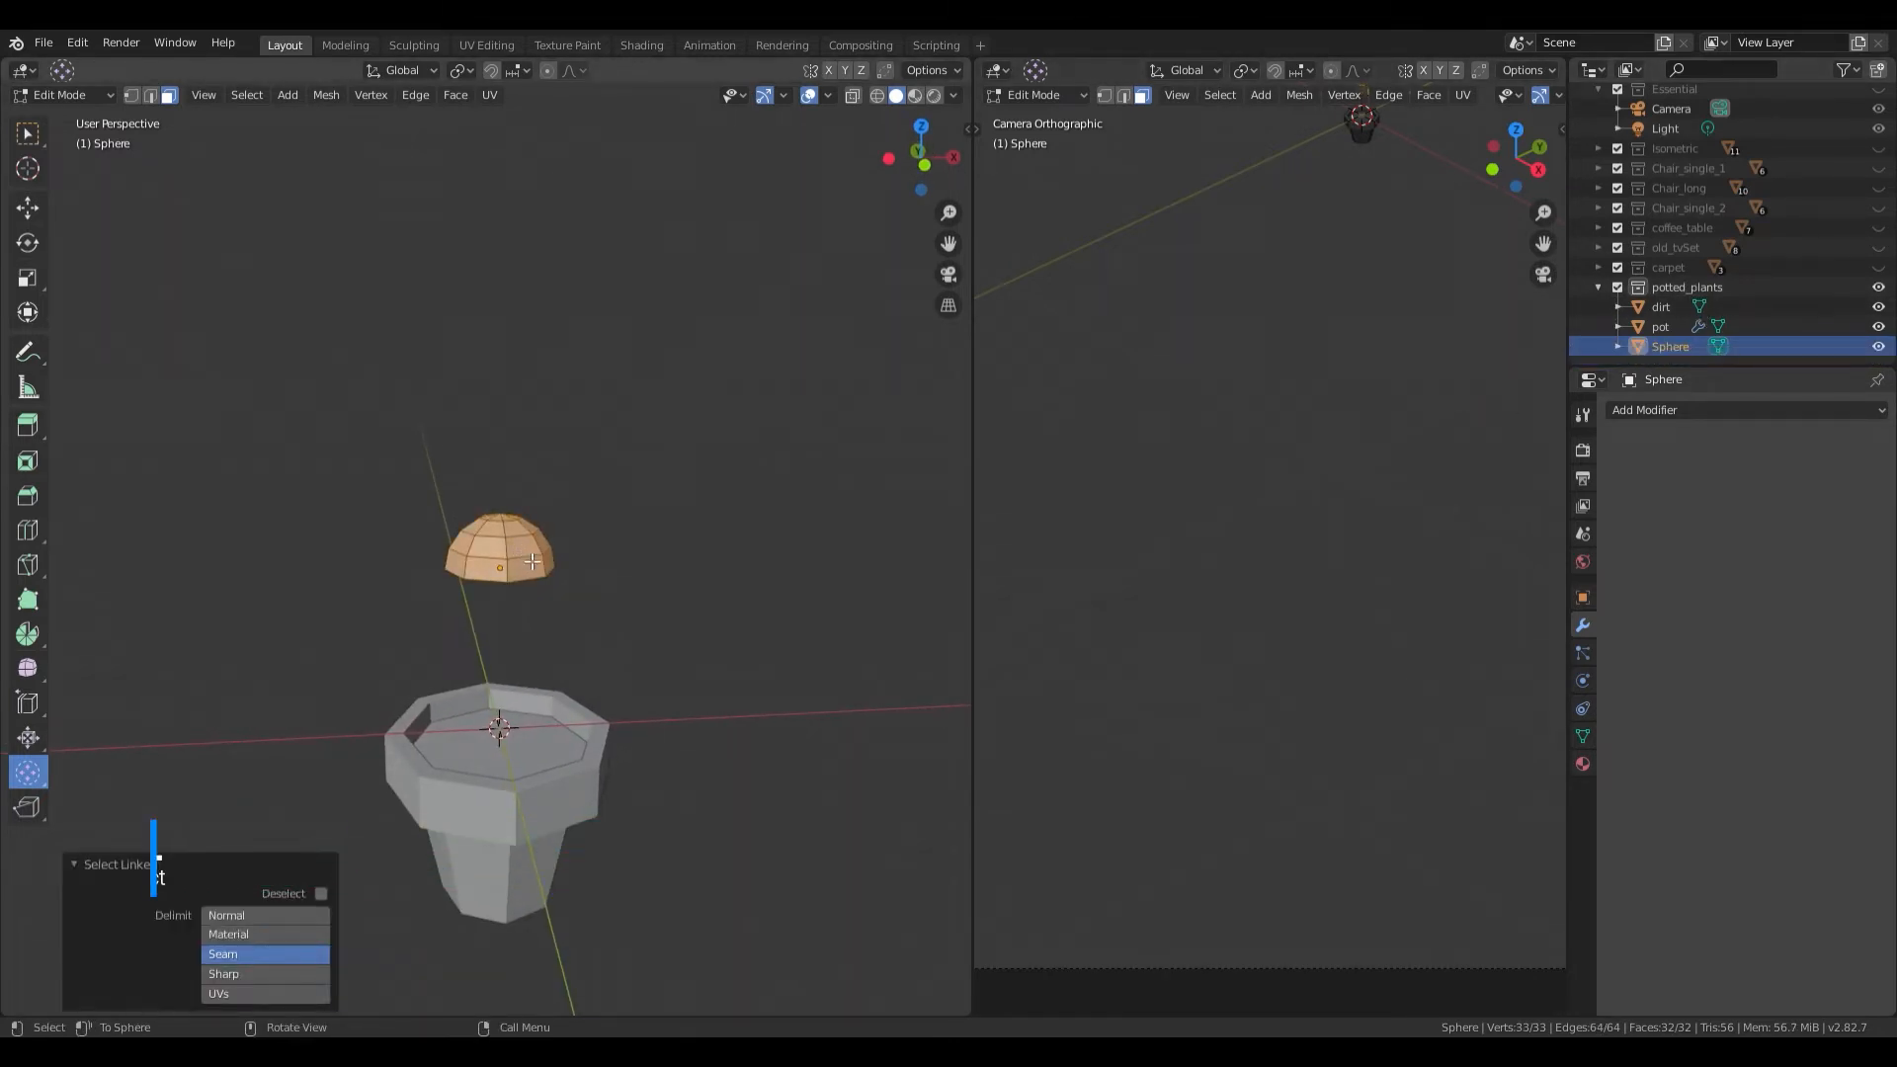
middle_click_drag(520, 556, 546, 596, "shift")
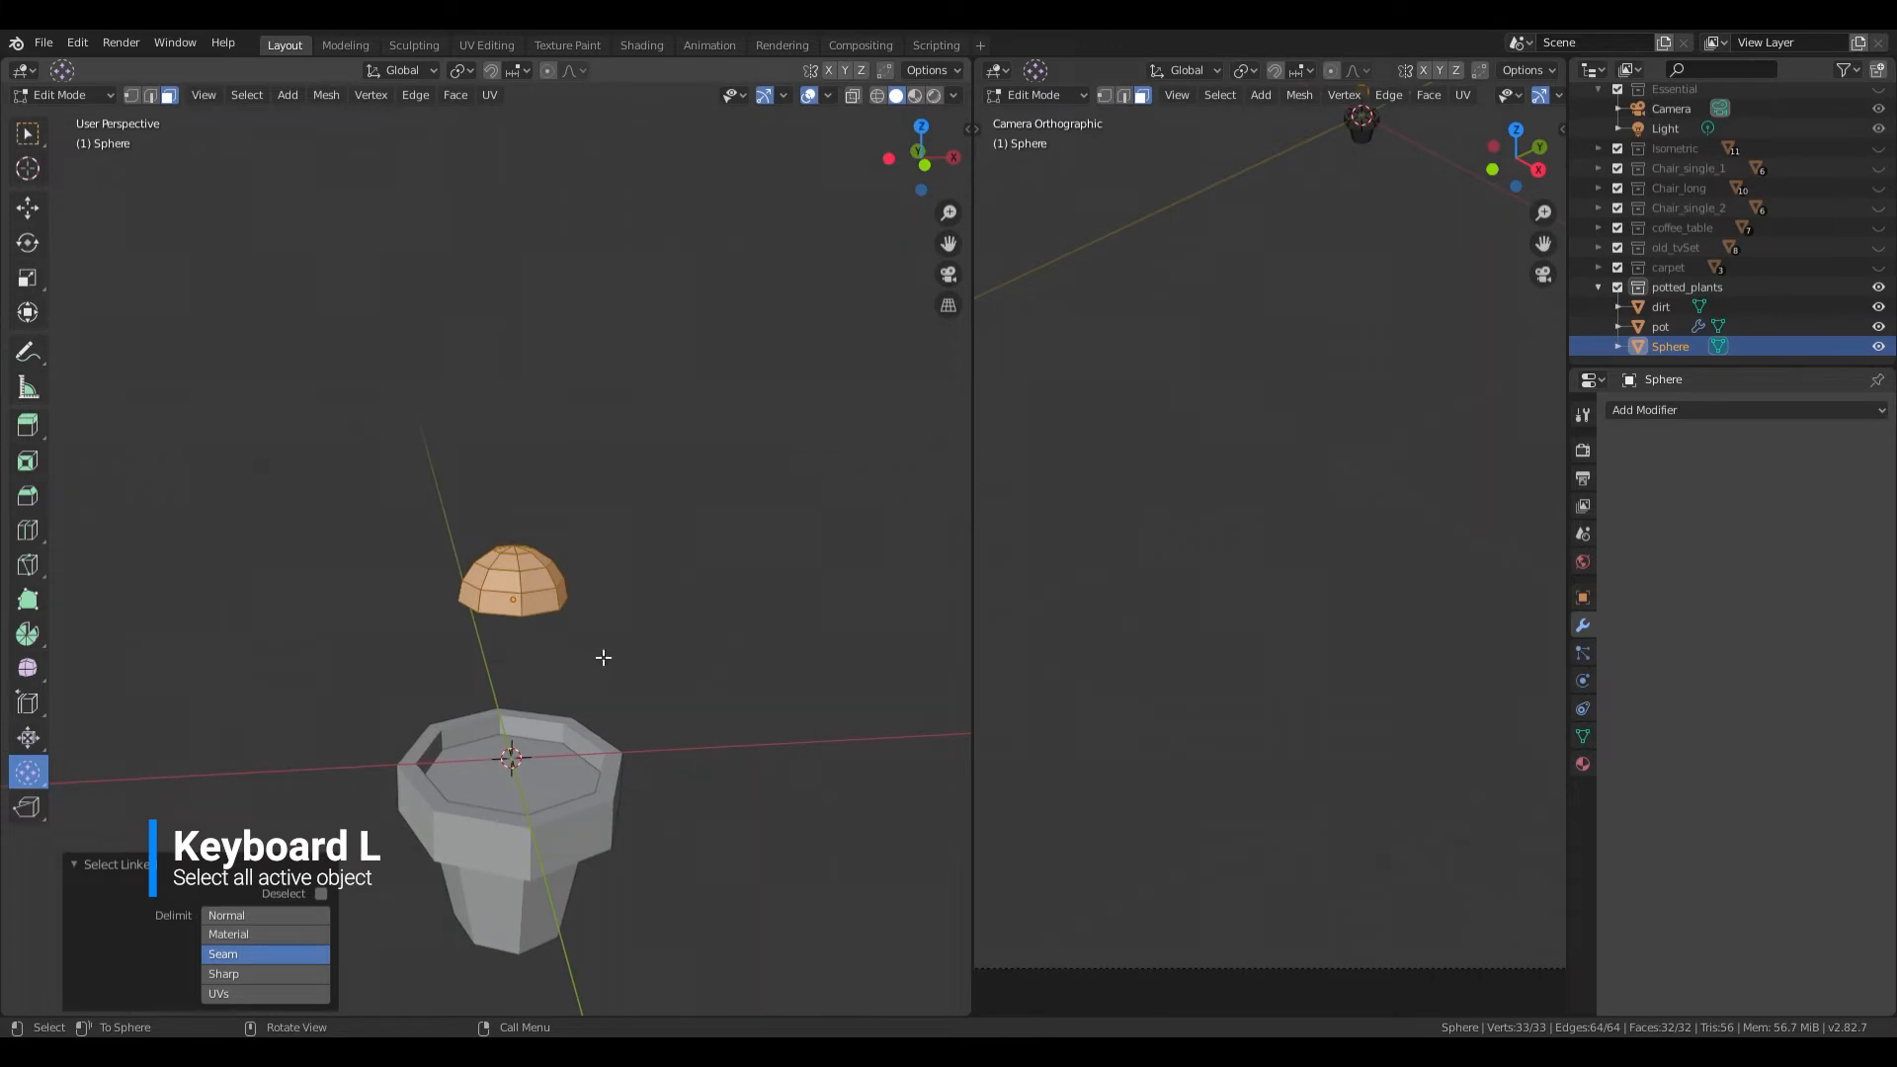
key("s")
key("z")
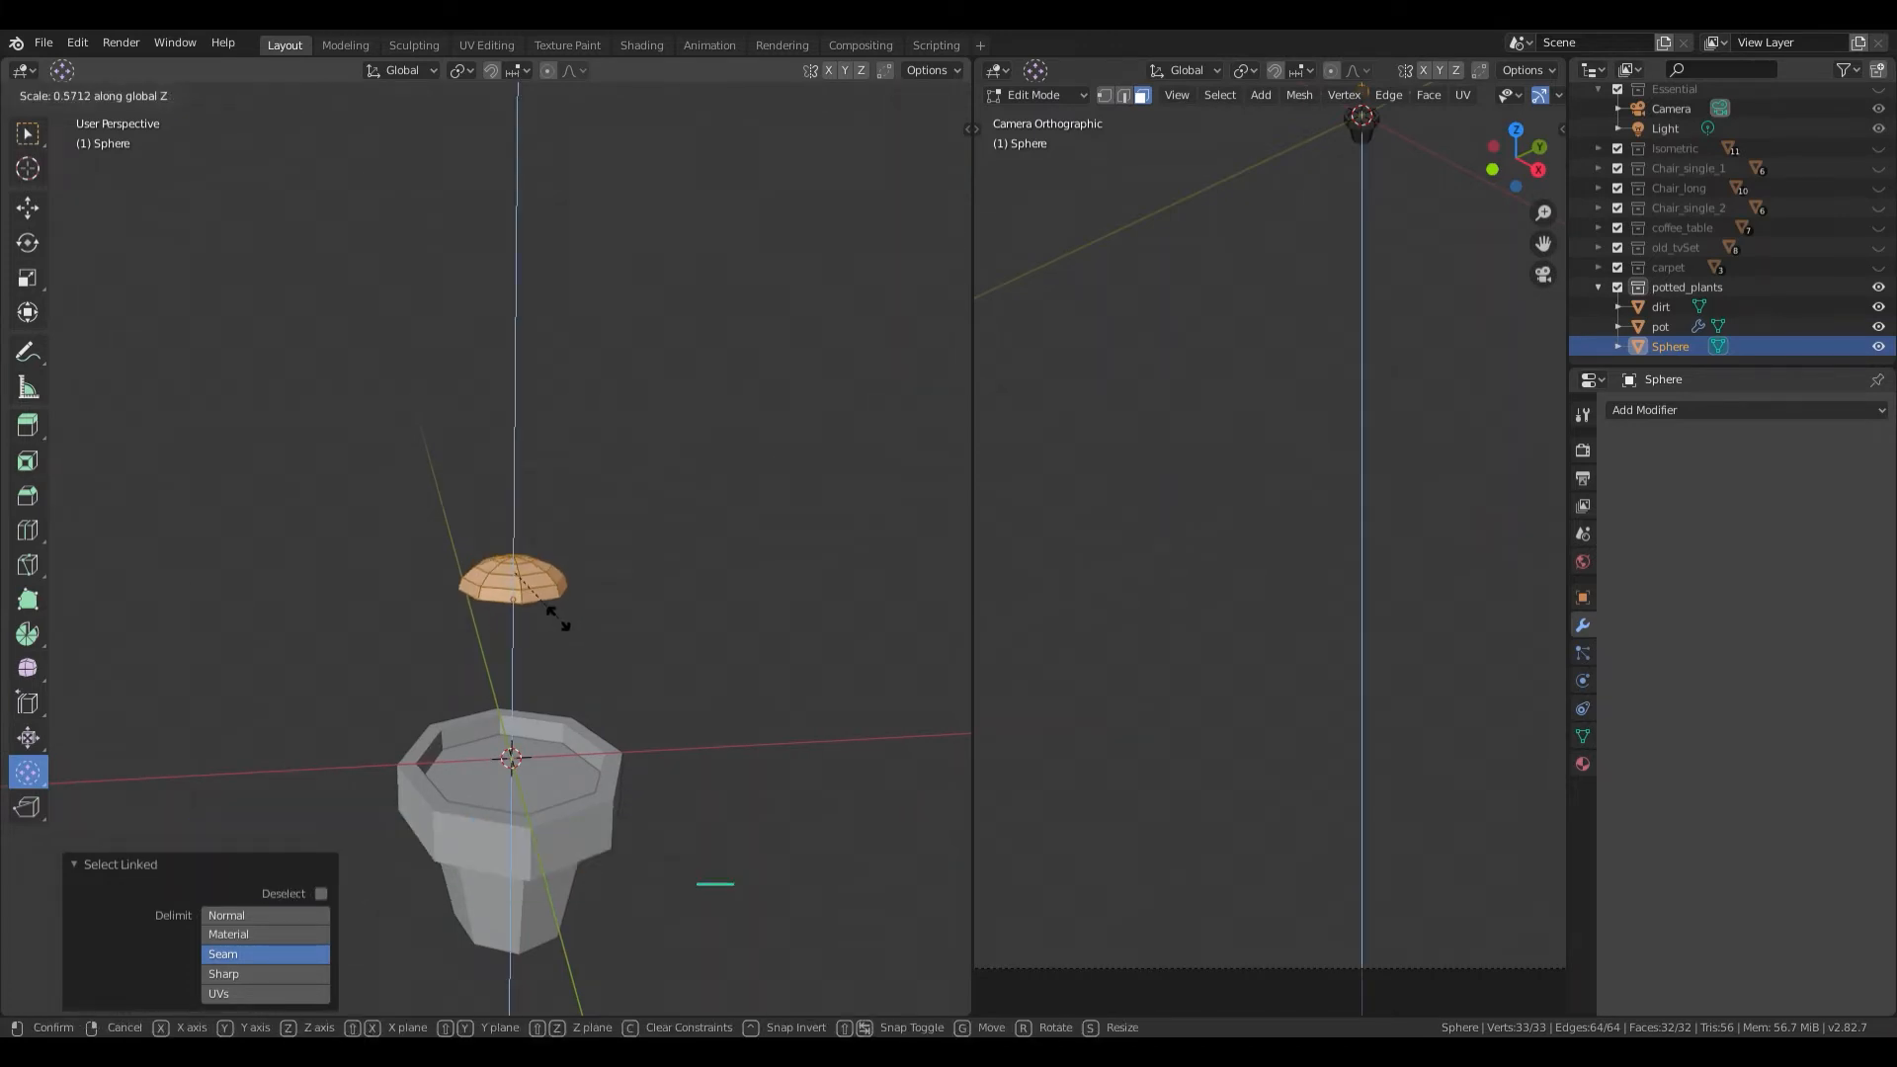
left_click(559, 612)
middle_click_drag(563, 623, 622, 618)
key("s")
key("z")
left_click(575, 612)
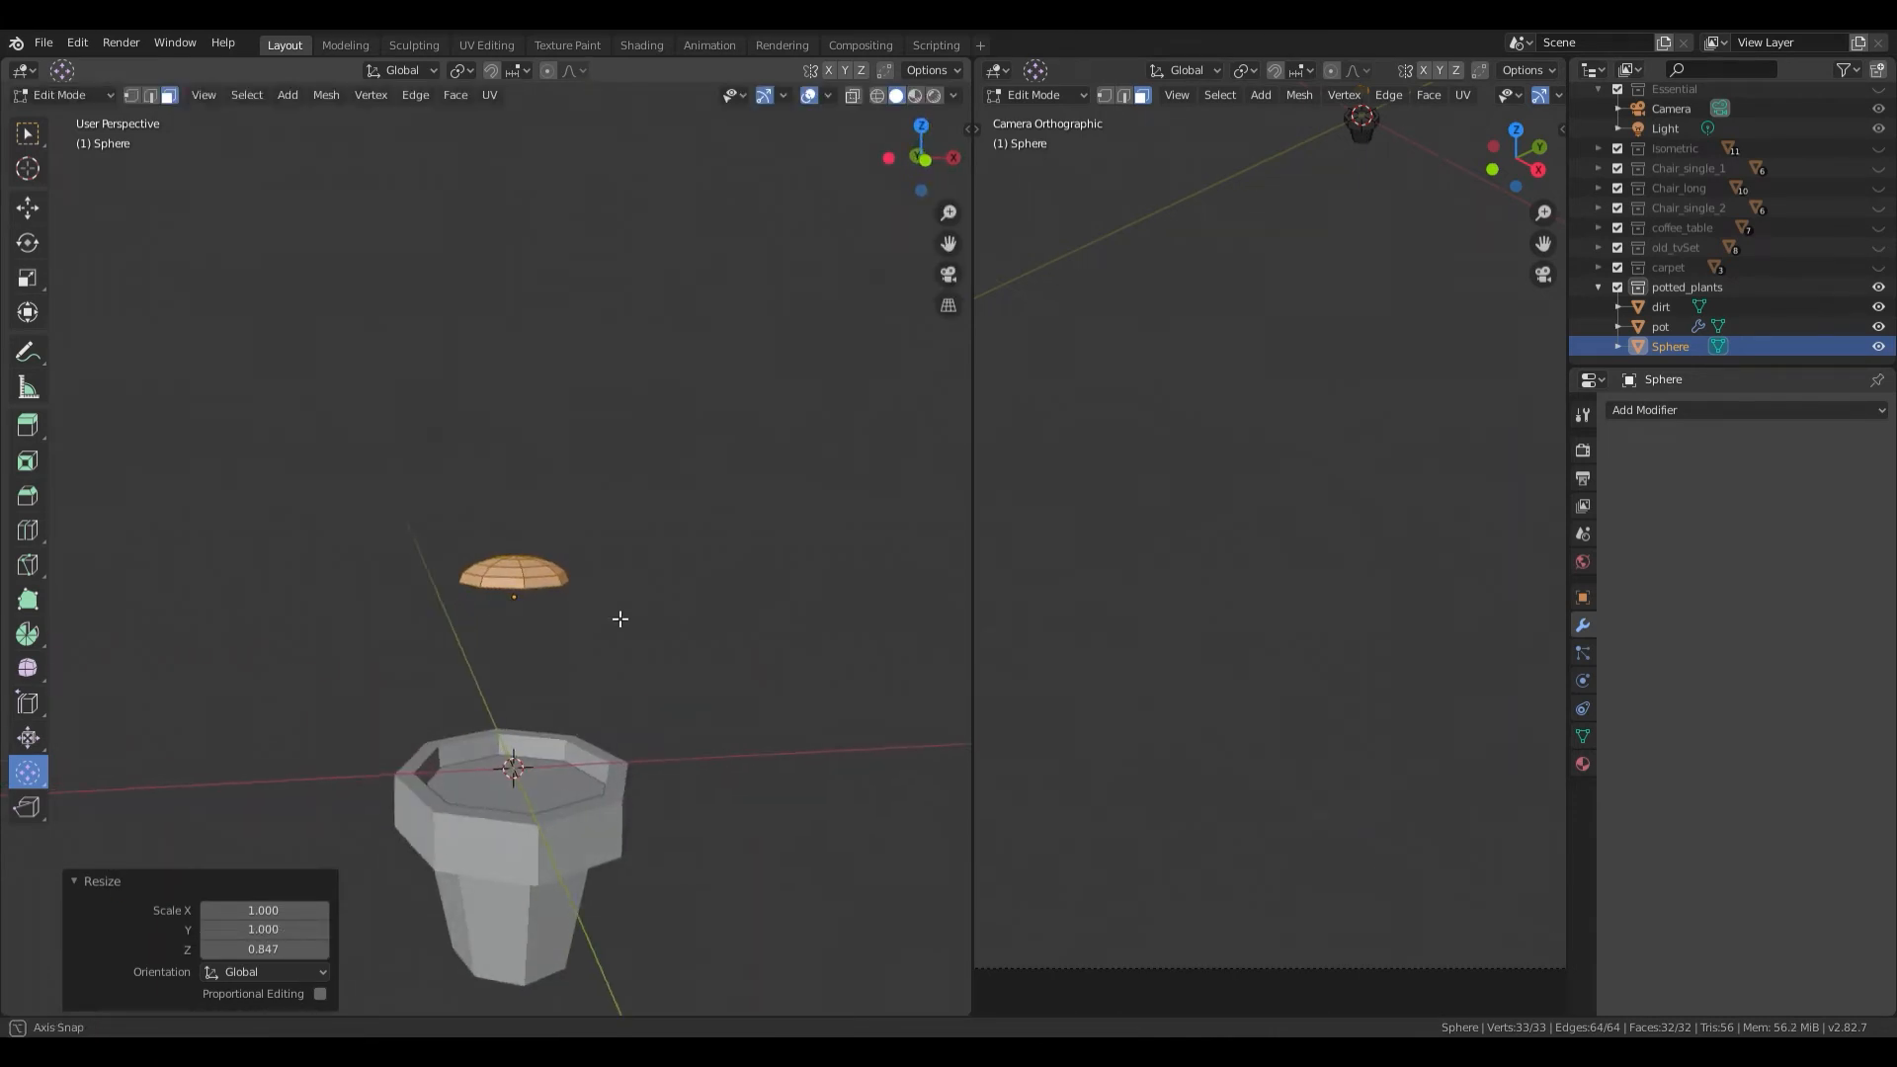
Step: Rename the flattened dome object "flower1" and return to Object Mode
double_click(1678, 352)
type("flower1")
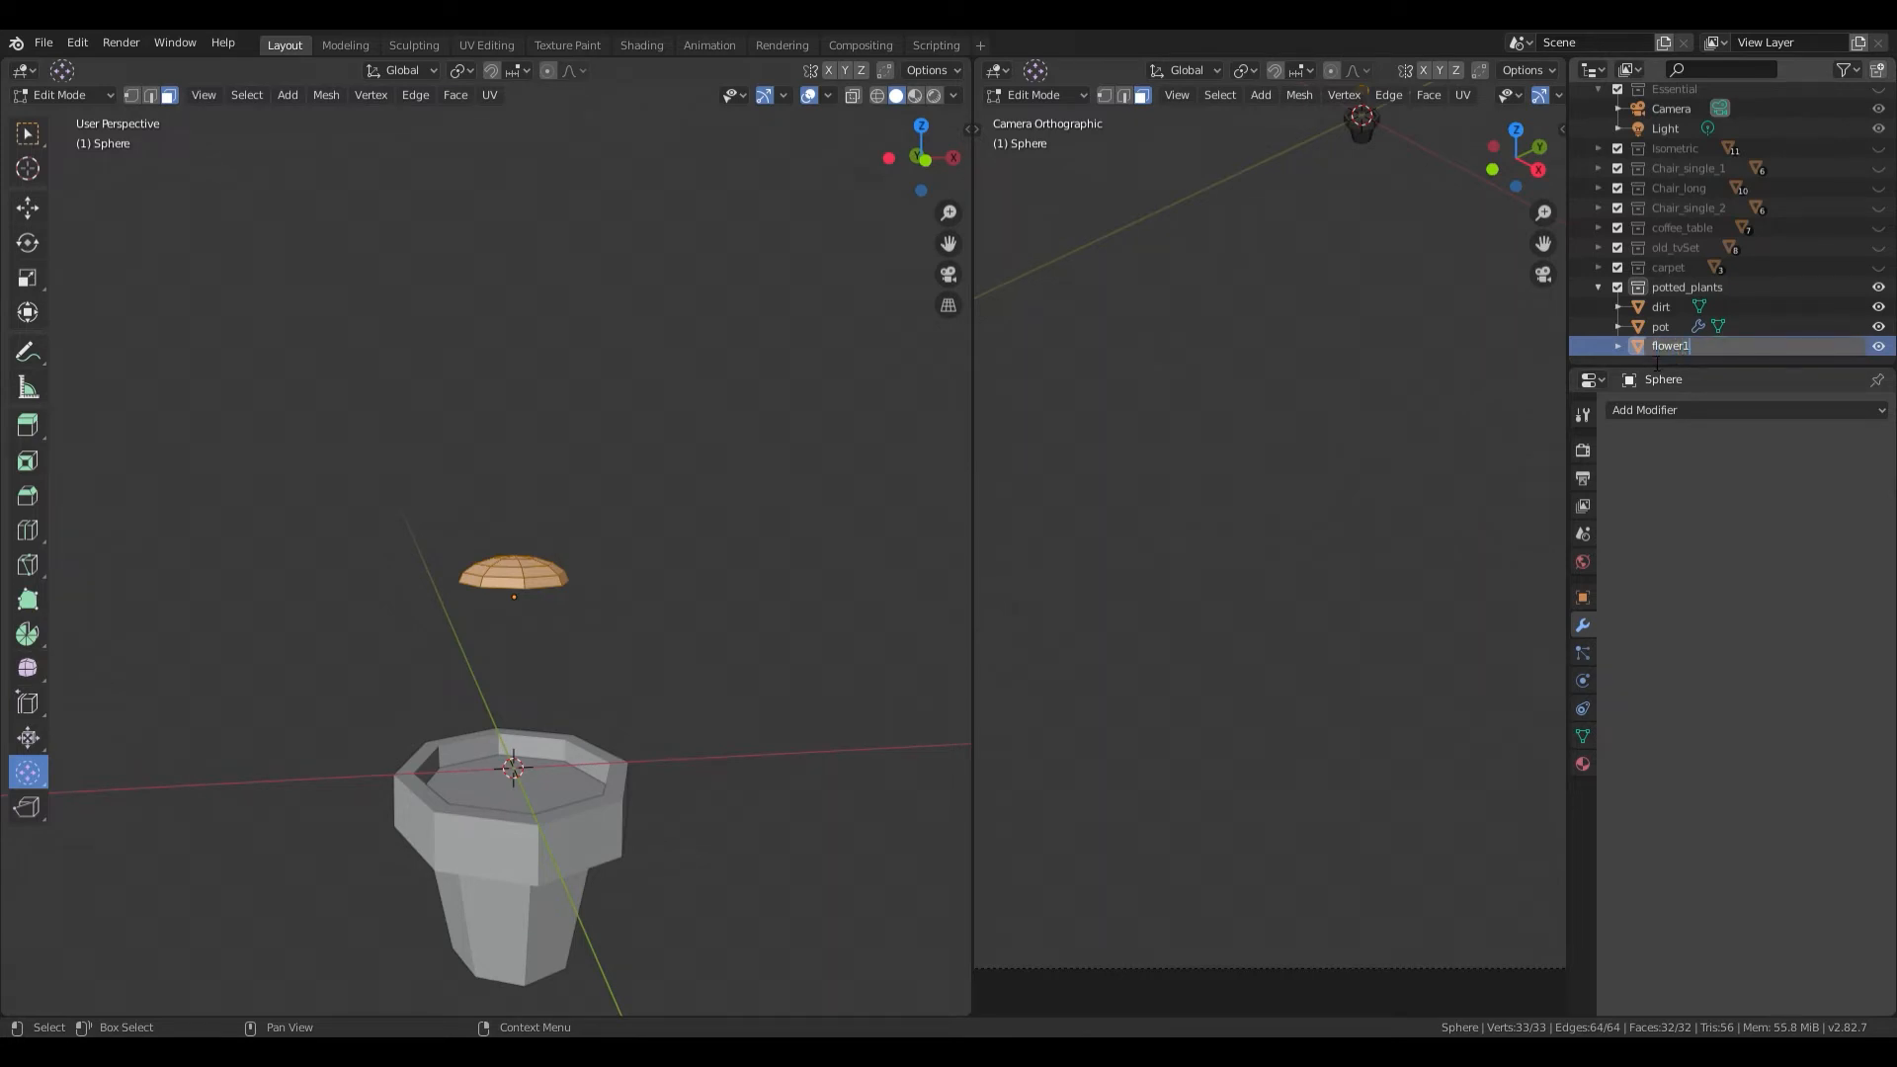
key("Return")
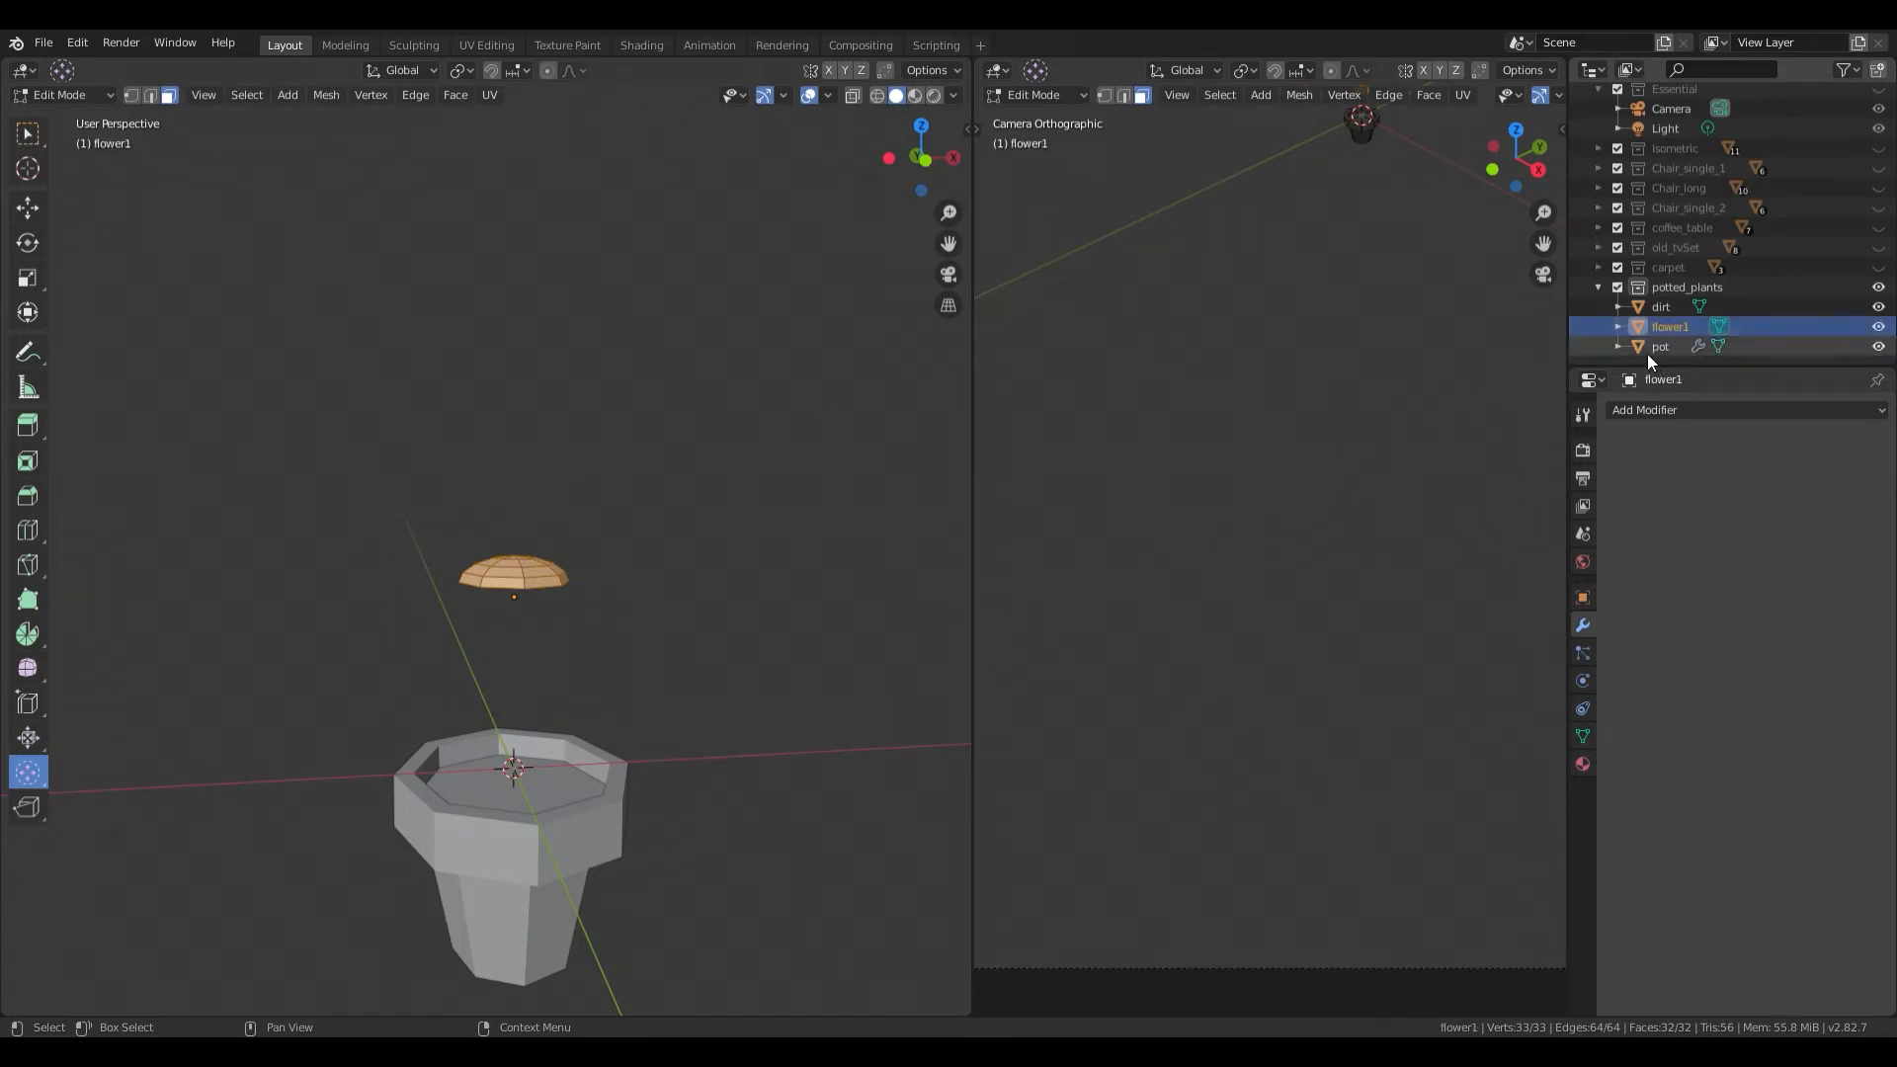
key("Tab")
Step: Add a mesh plane at the pot's centre while working from the top view
middle_click_drag(630, 618, 589, 659)
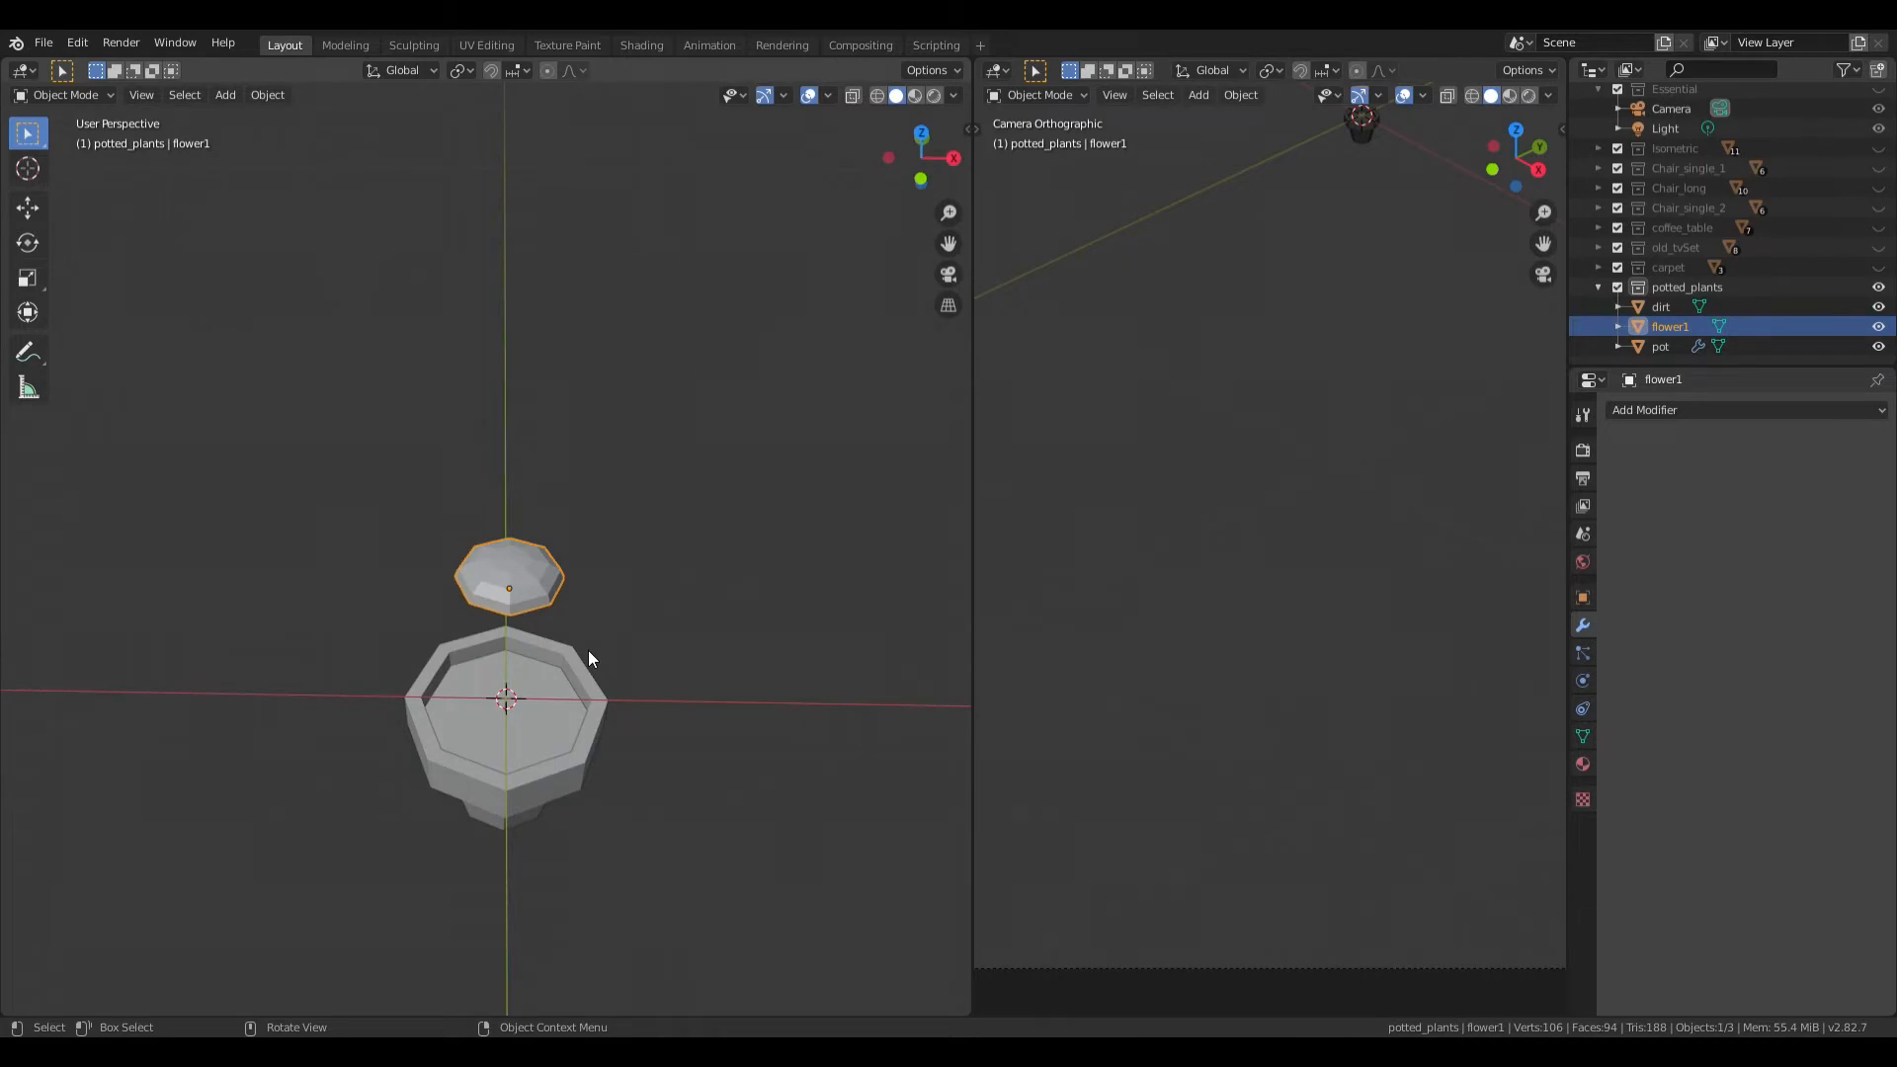
key("KP_7")
key("shift+a")
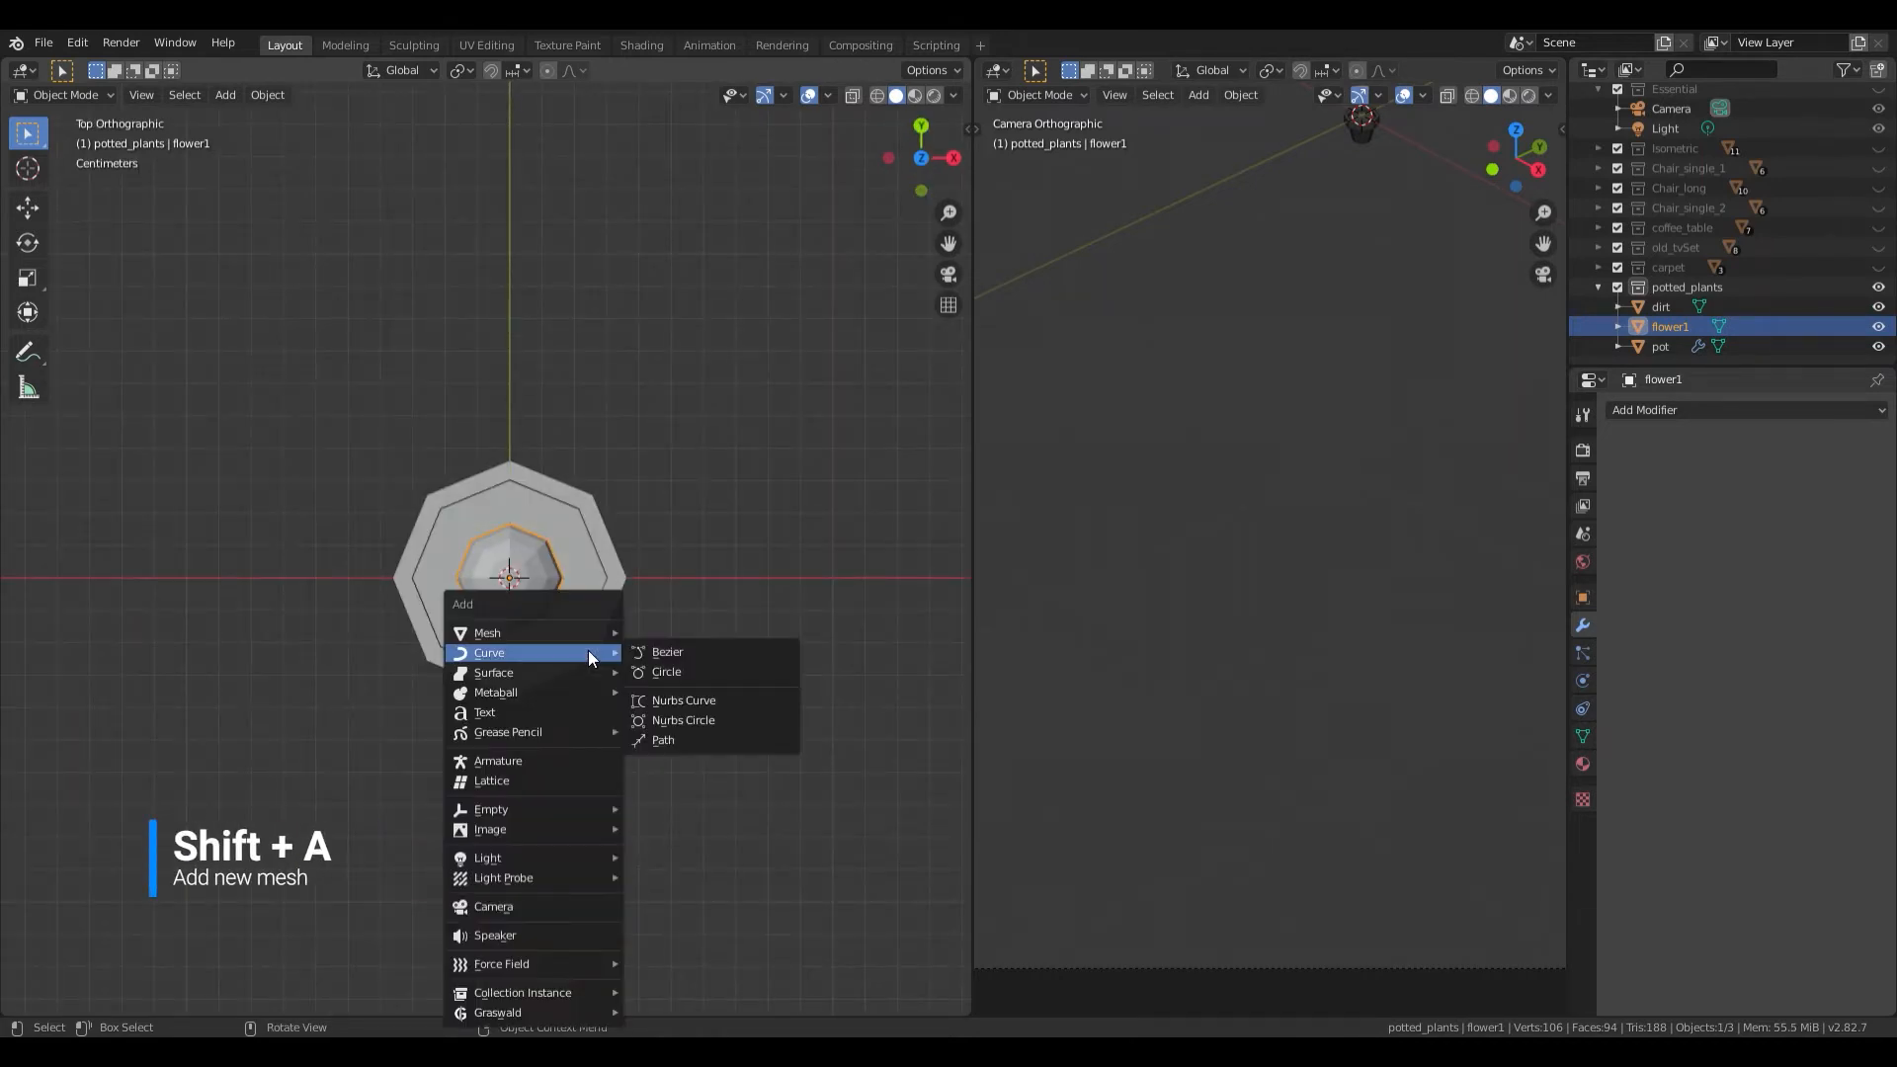
mouse_move(585, 637)
left_click(675, 149)
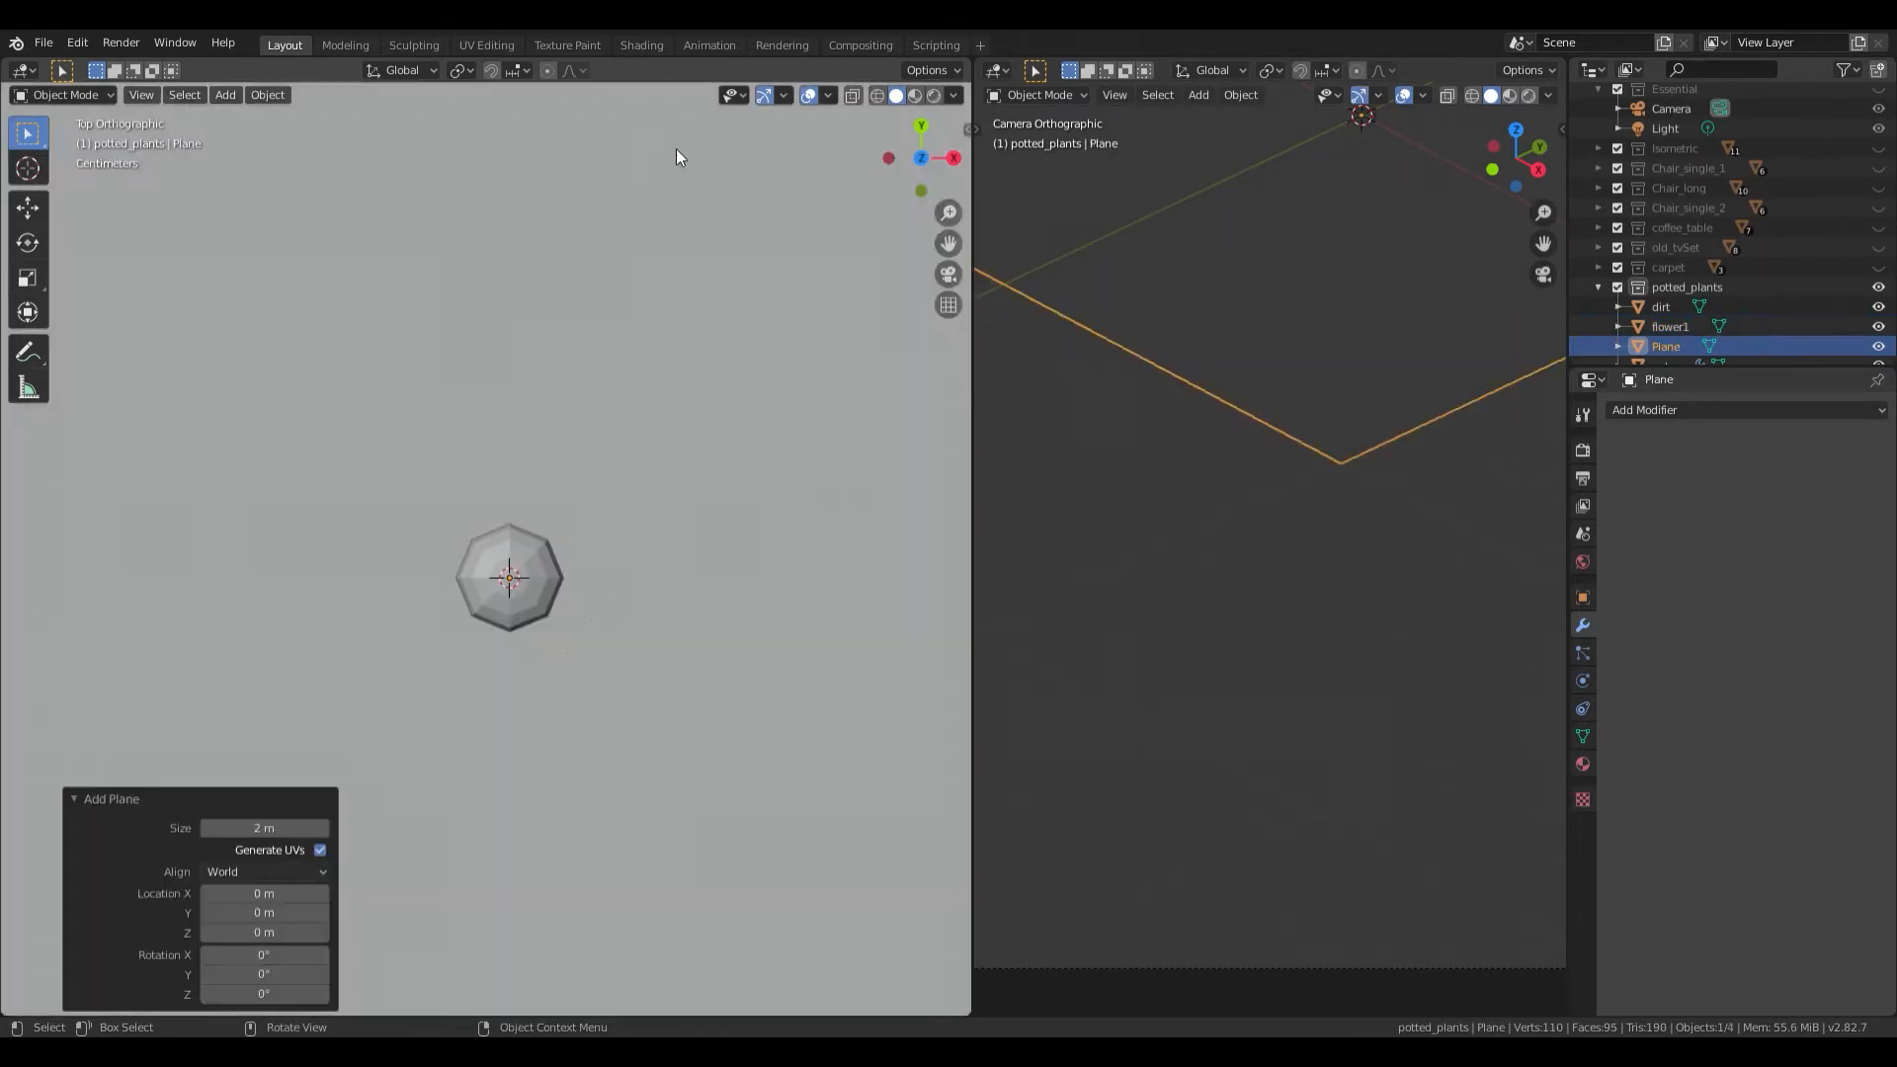
Step: Scale the new plane down to 0.044 and again by 0.255, smaller than the dome above the pot
scroll(642, 480, "down", 14)
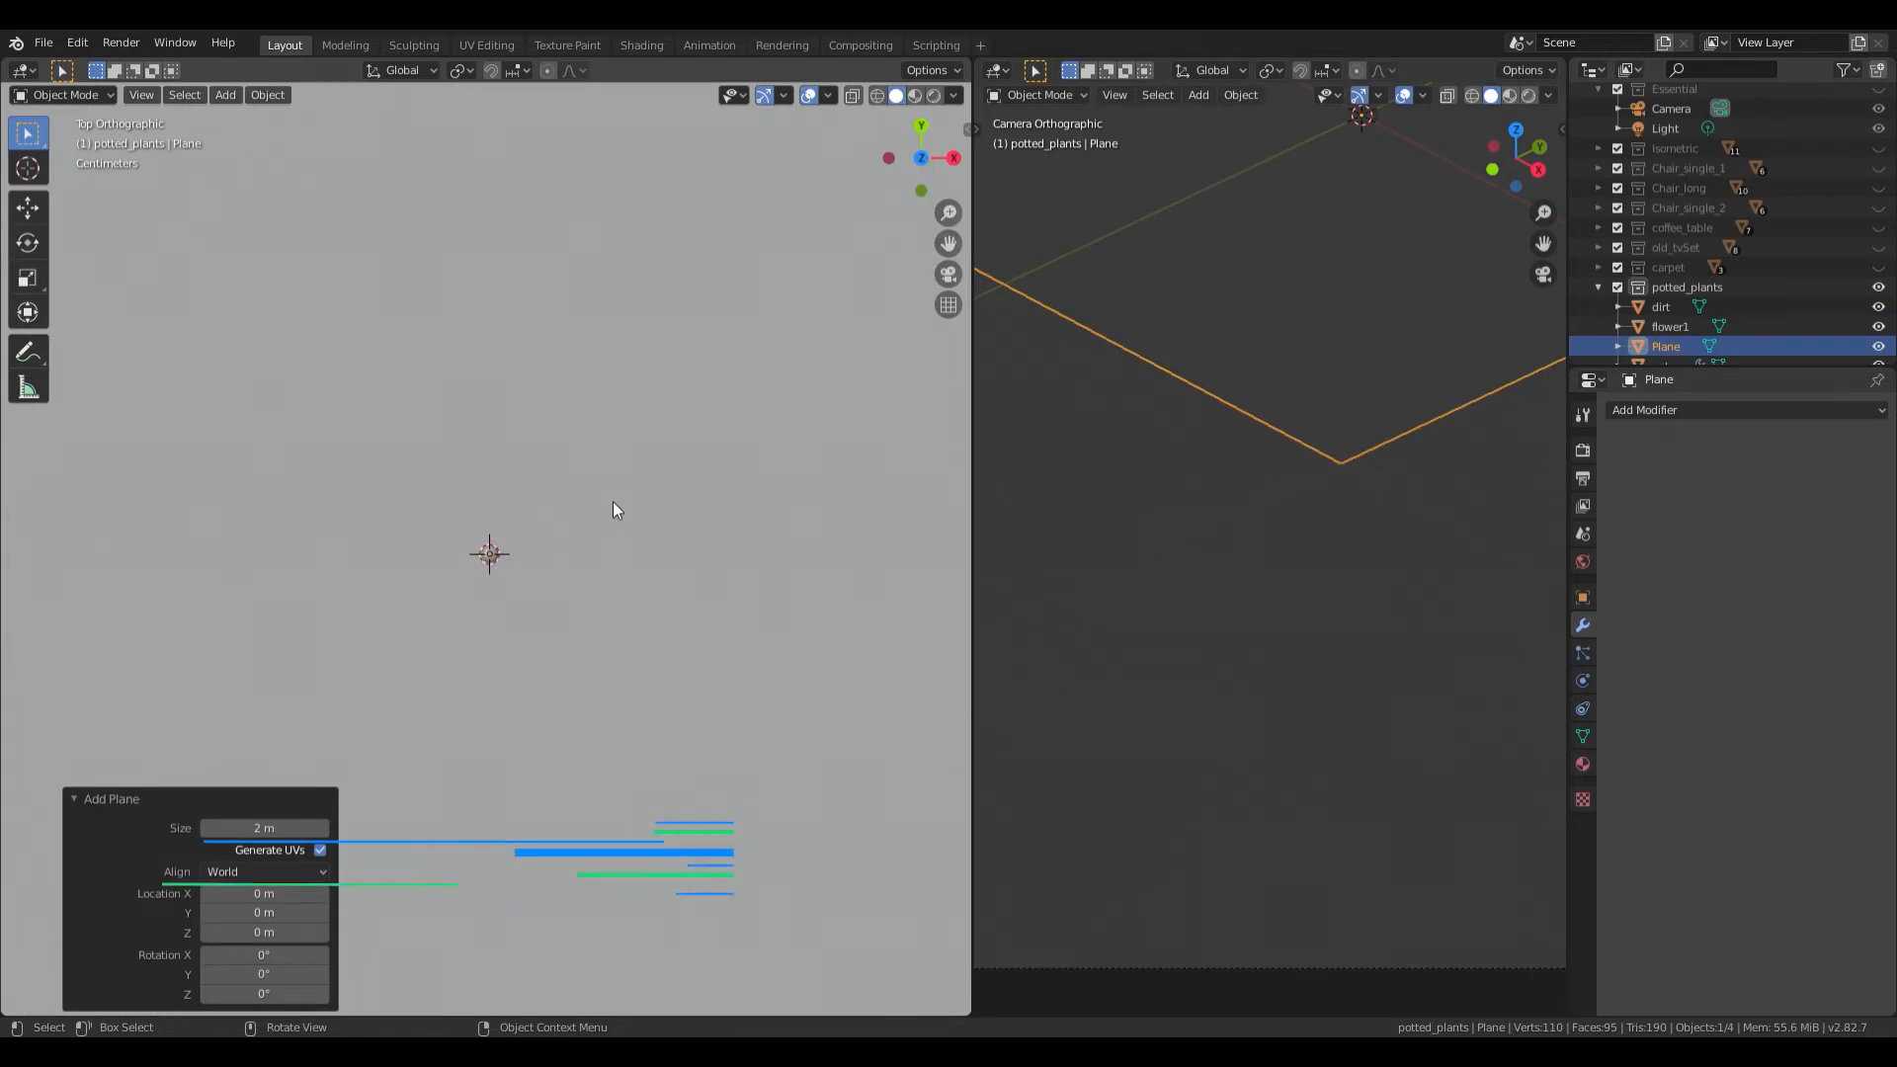
scroll(593, 524, "up", 3)
key("s")
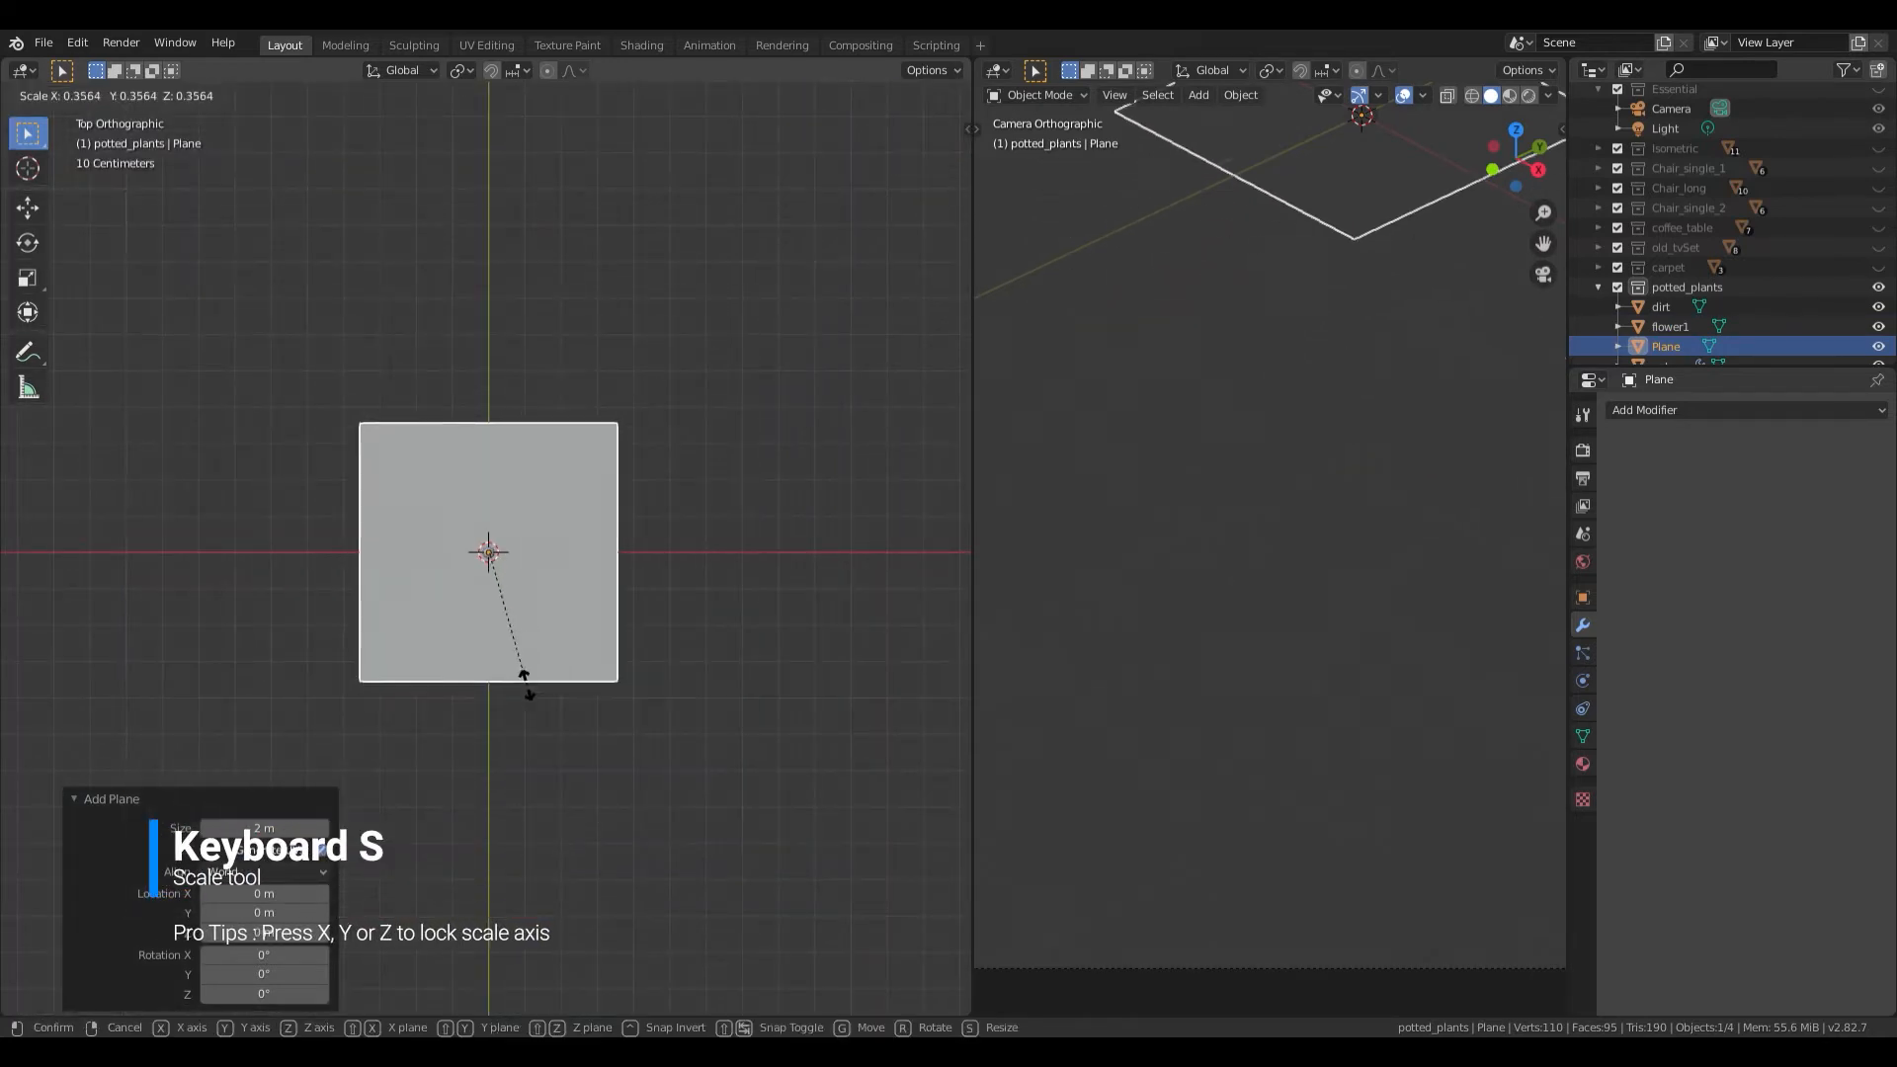
left_click(488, 568)
scroll(502, 577, "up", 14)
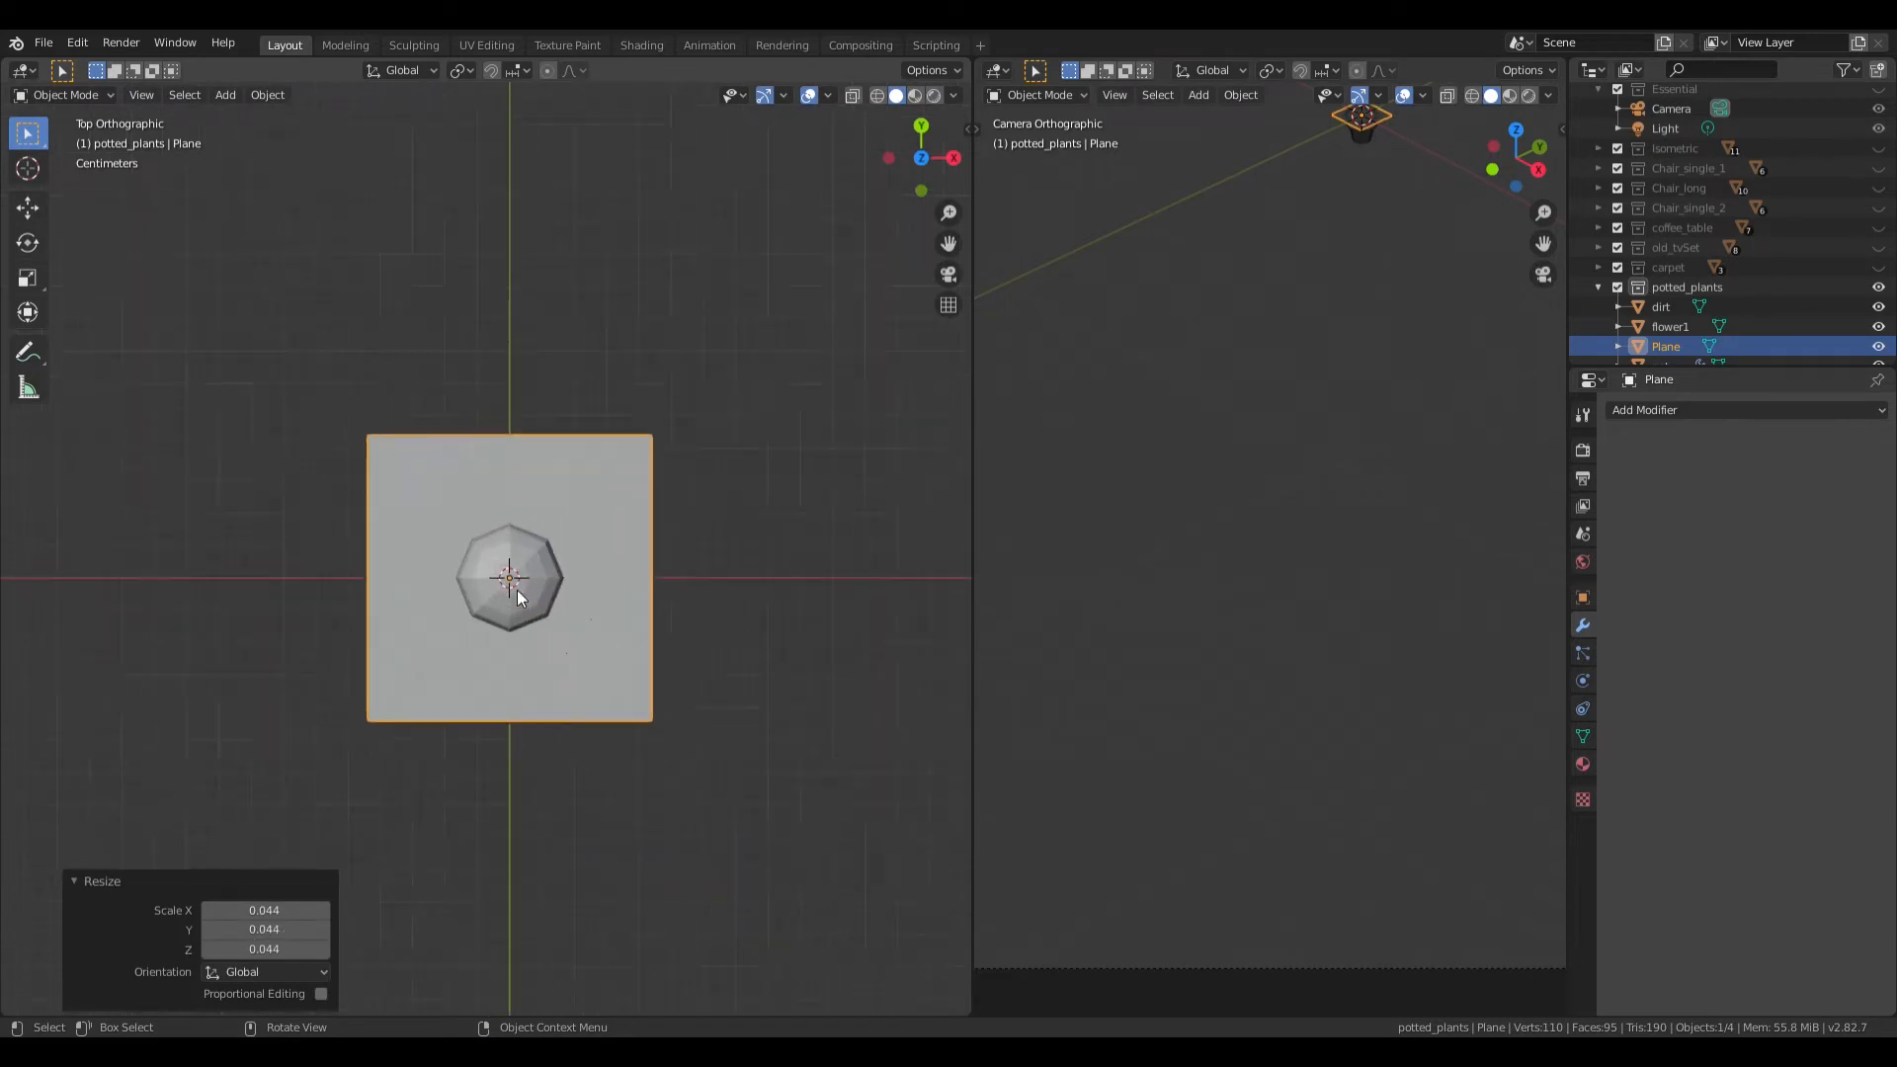
key("s")
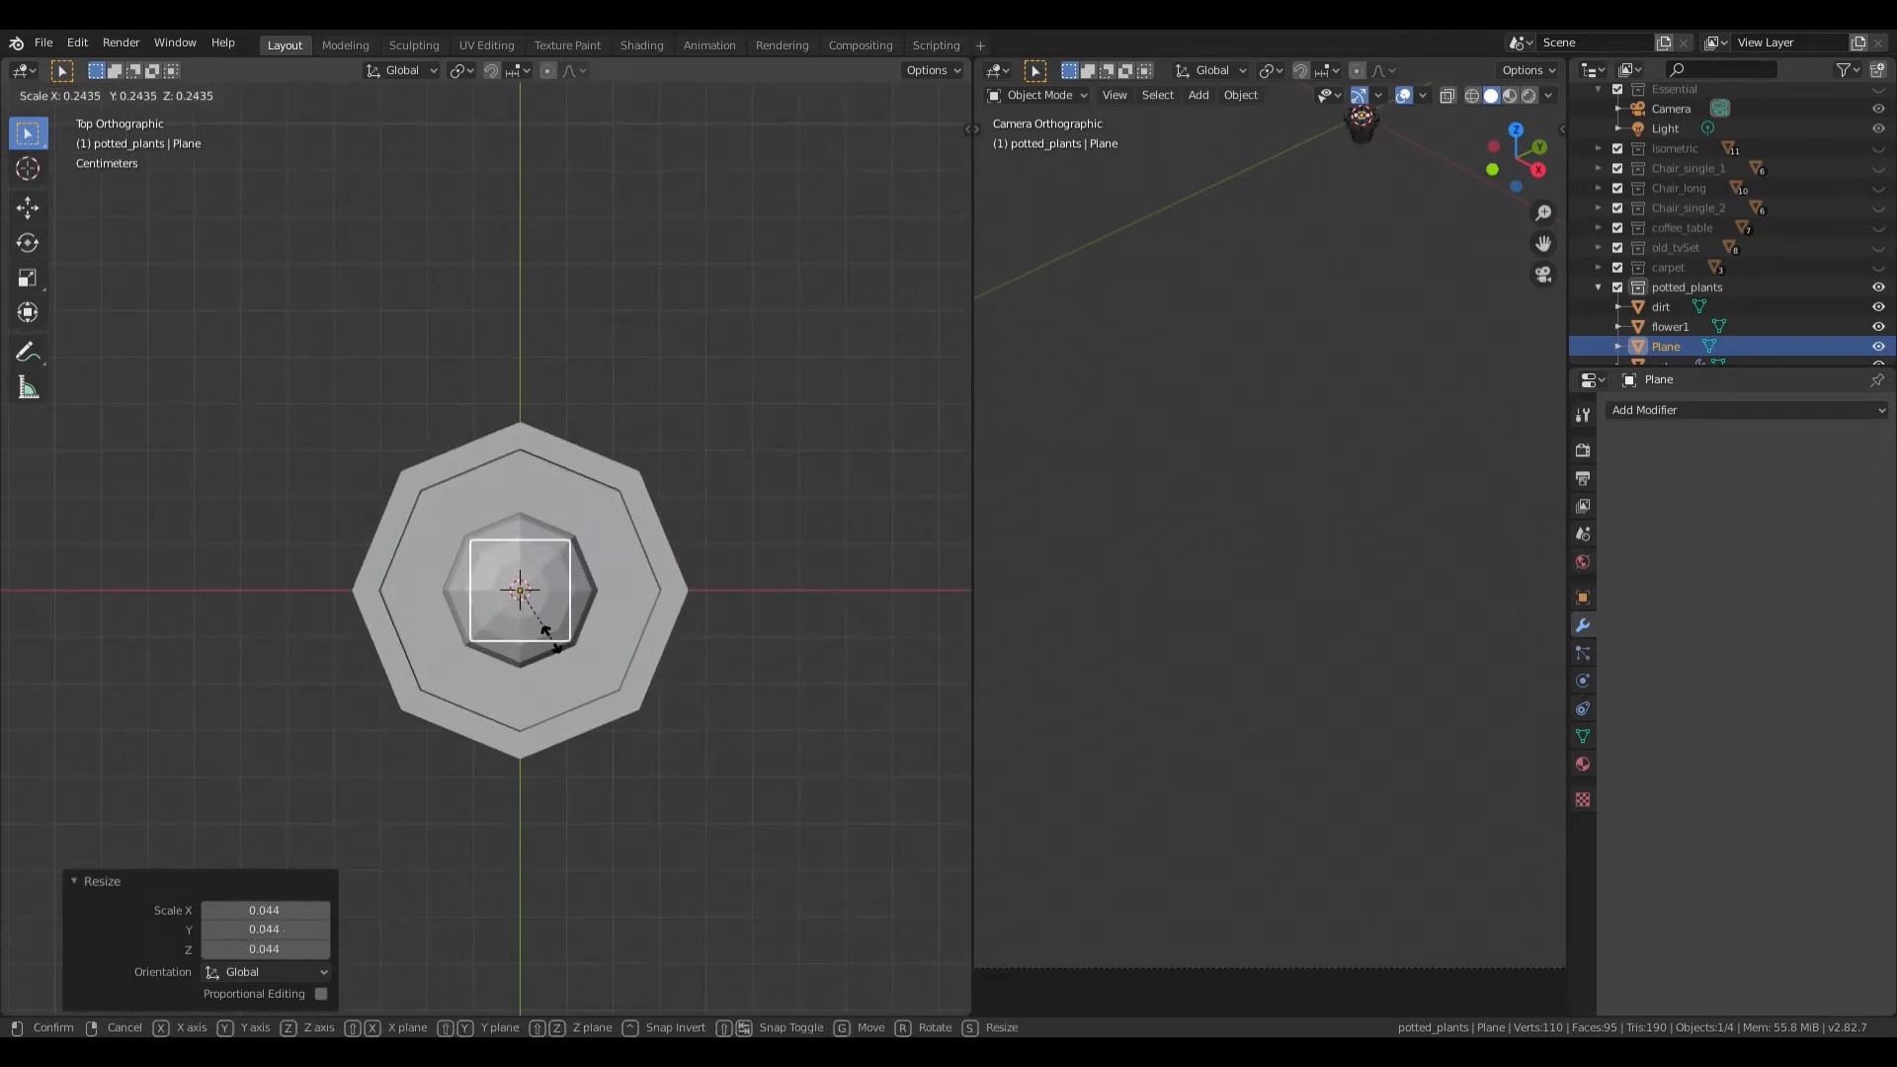
left_click(553, 647)
Step: Move the small plane about -0.0297 m along Y so it sits just outside the dome's edge
scroll(553, 645, "up", 3)
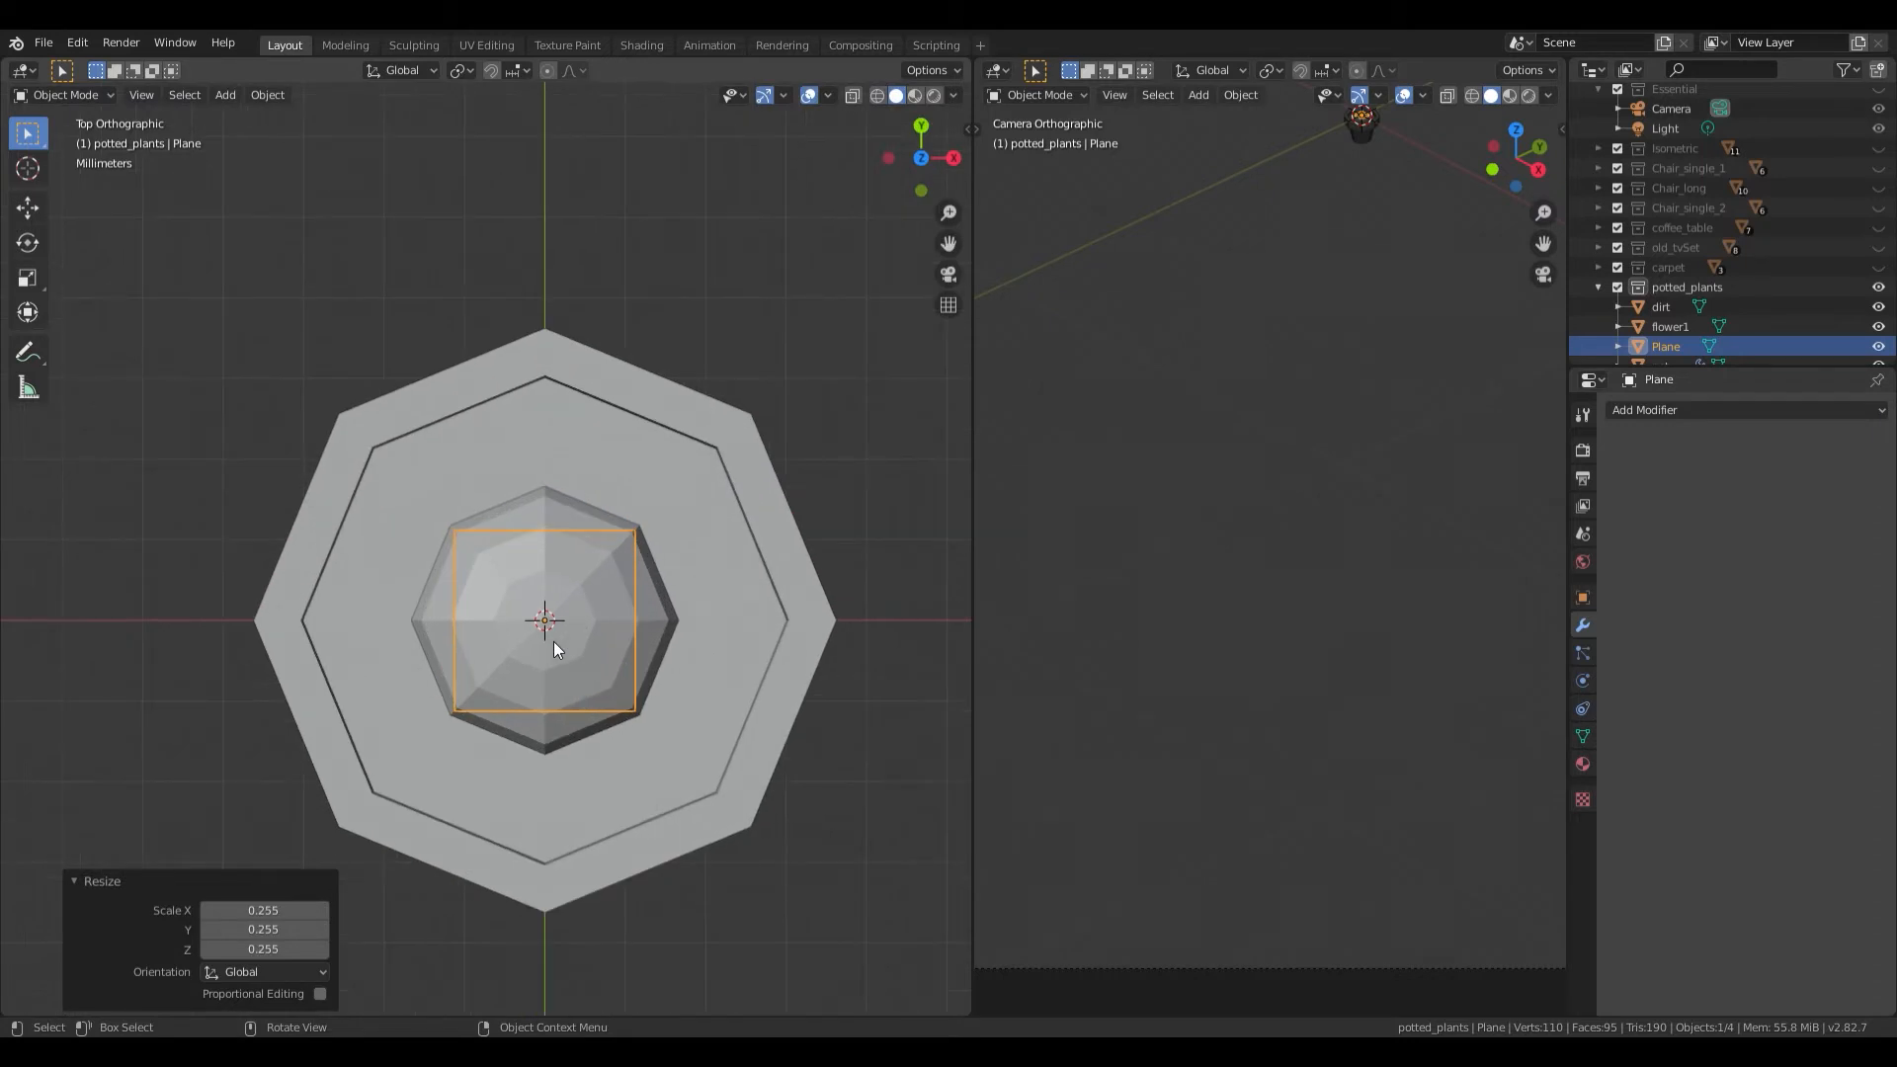
key("g")
key("y")
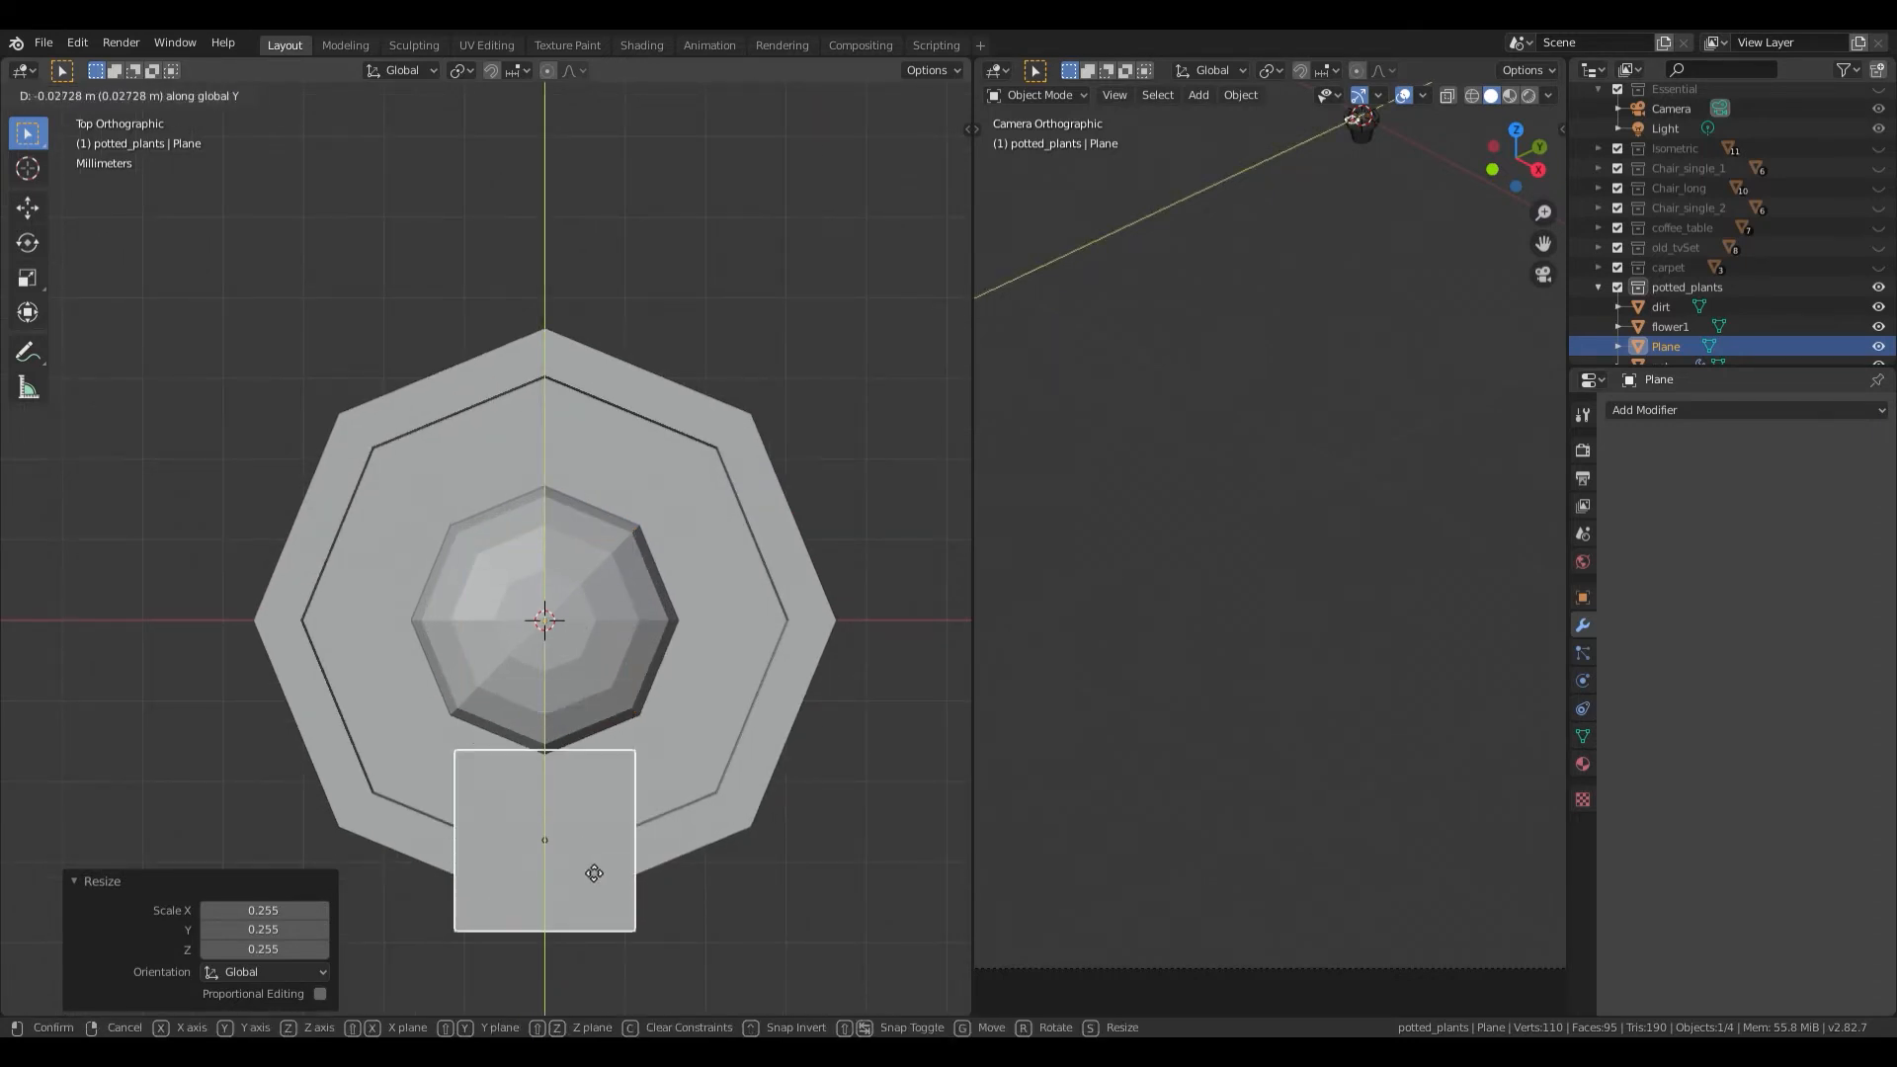
left_click(598, 885)
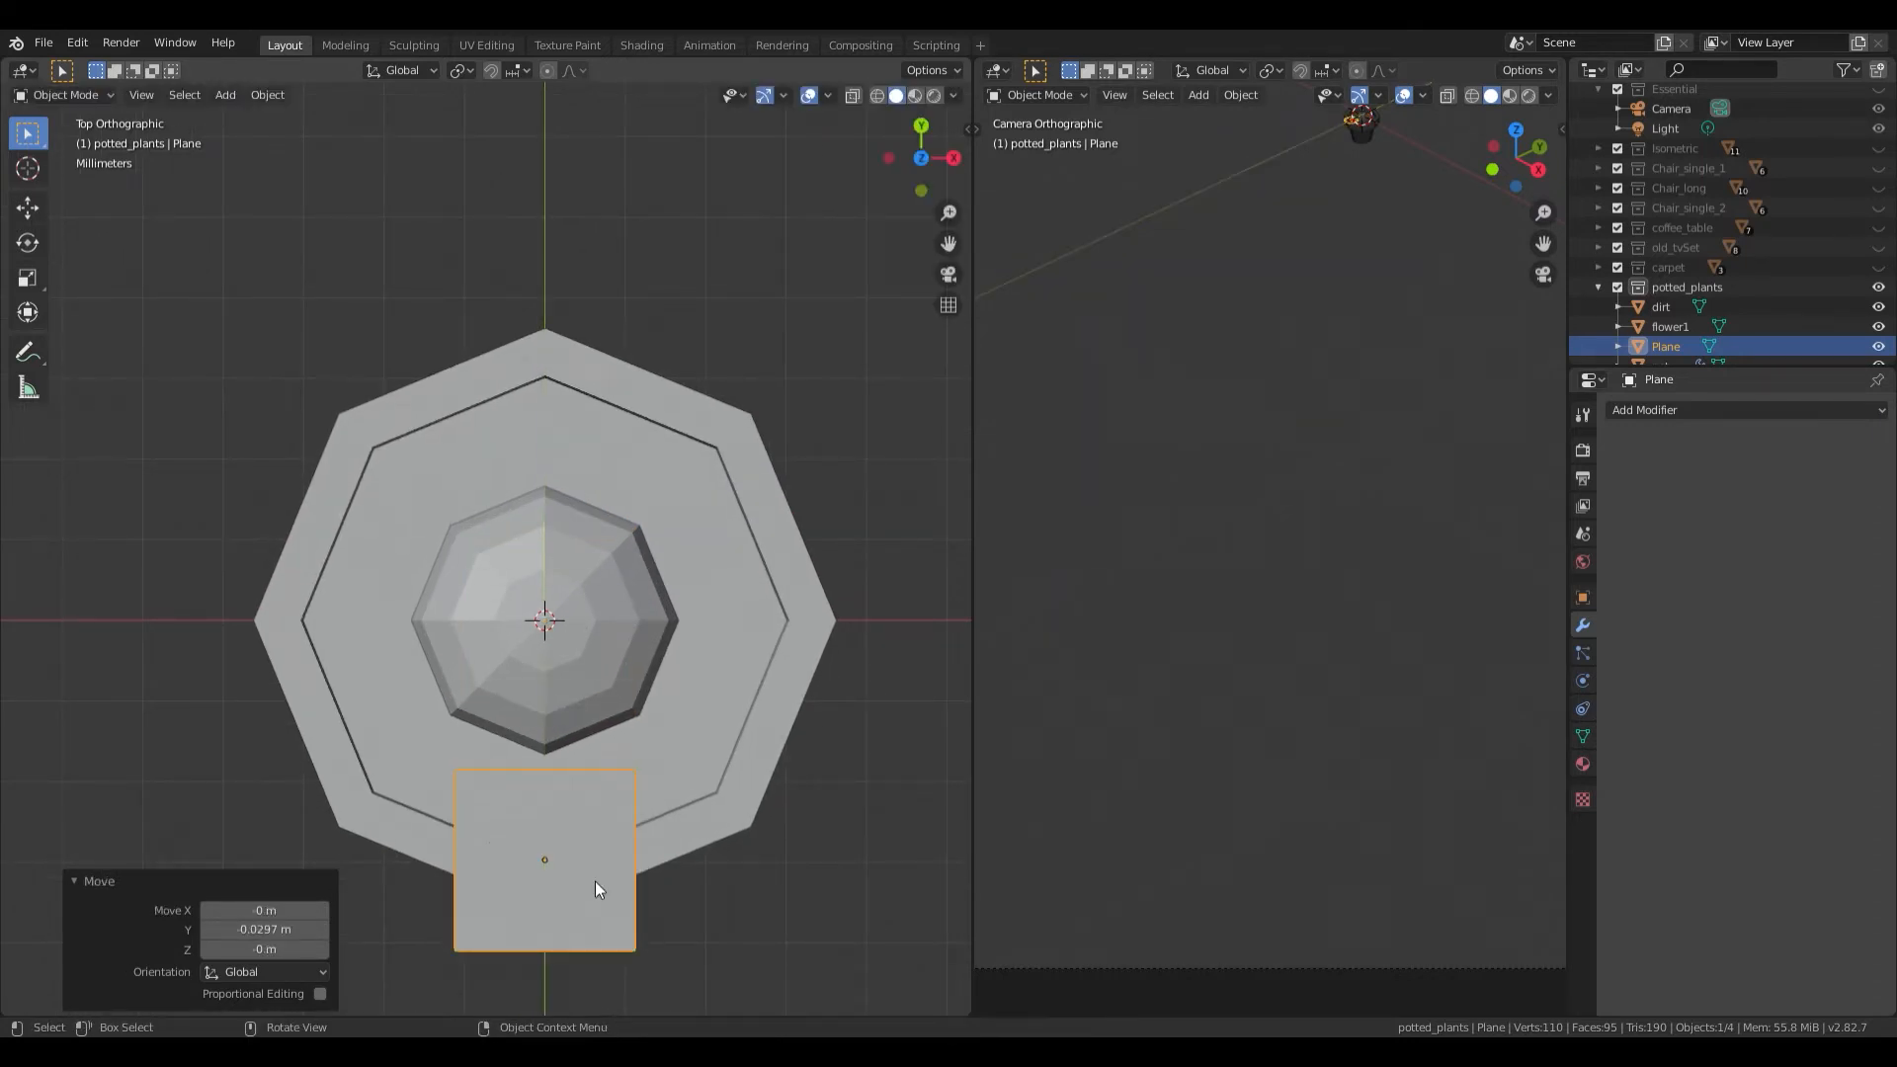
Step: In Edit Mode, cut the plane with one centred loop along its length and three evenly spaced loops across it
scroll(600, 692, "up", 2)
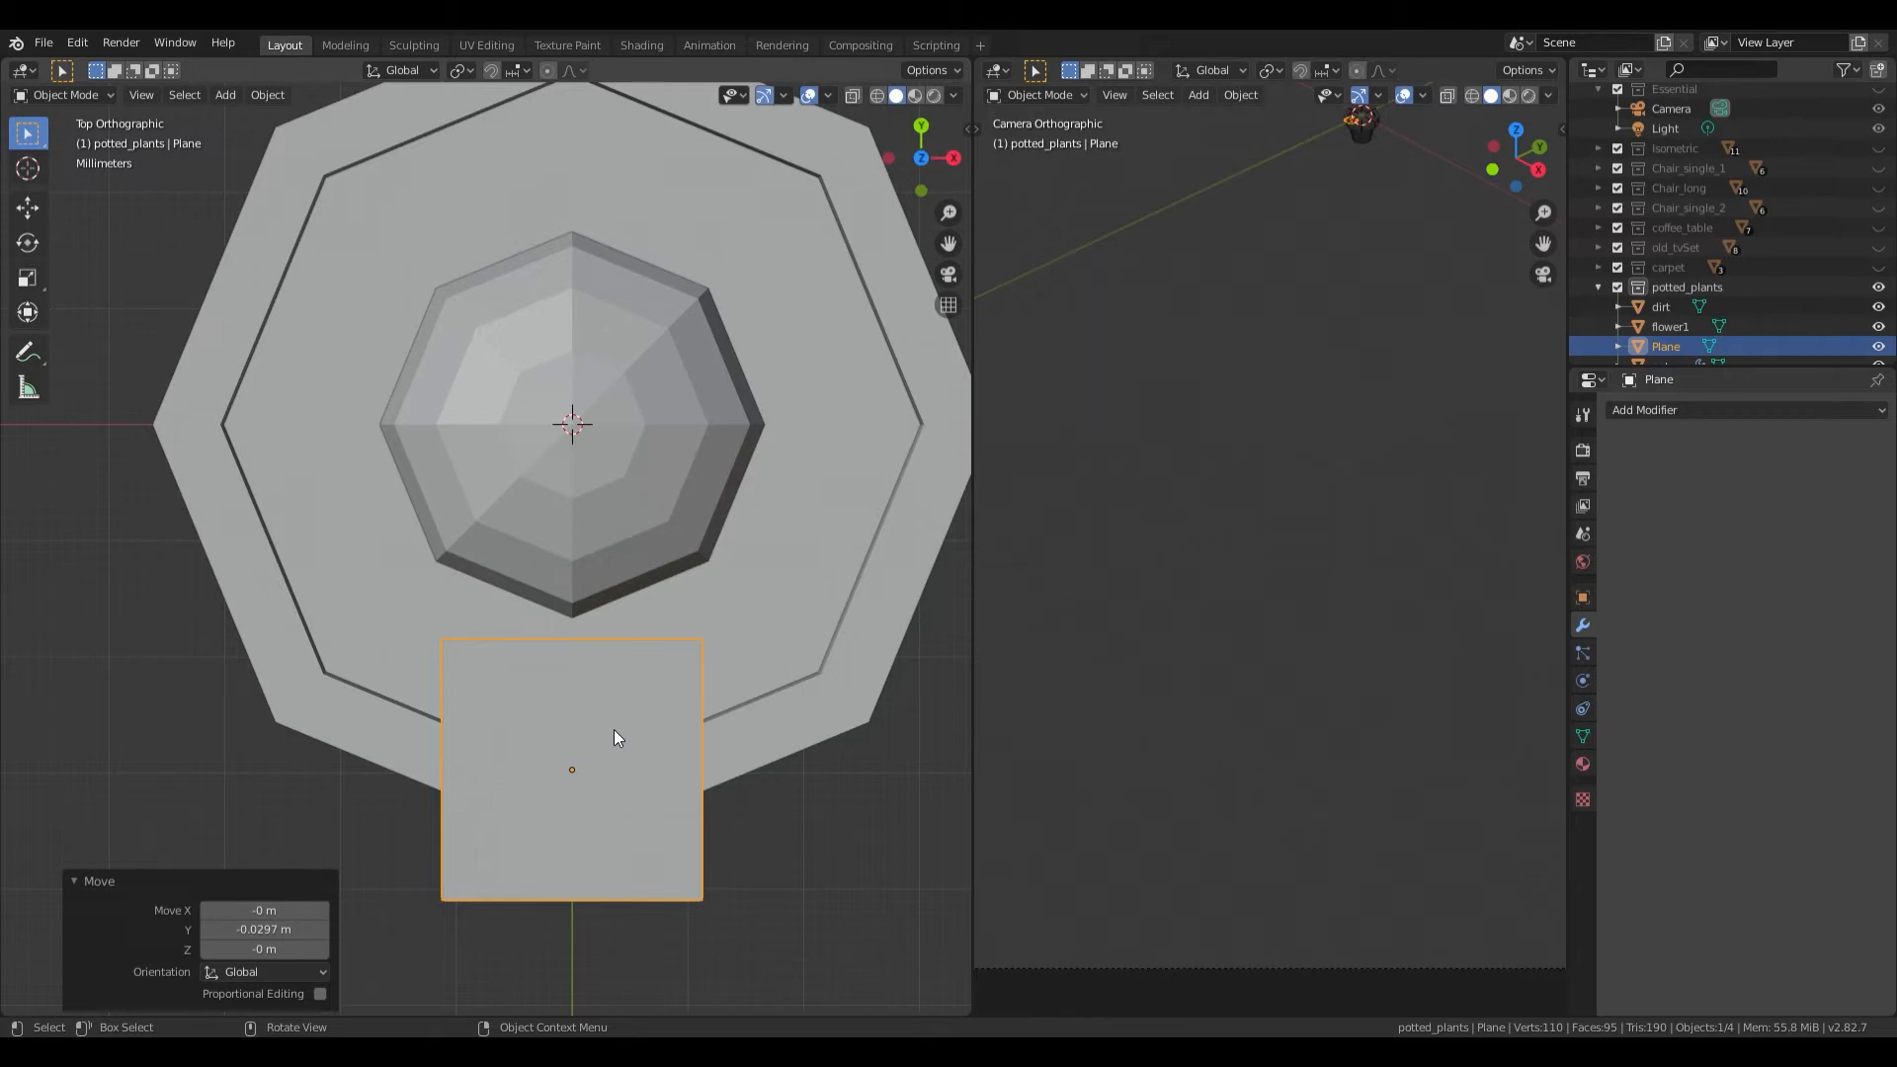
key("Tab")
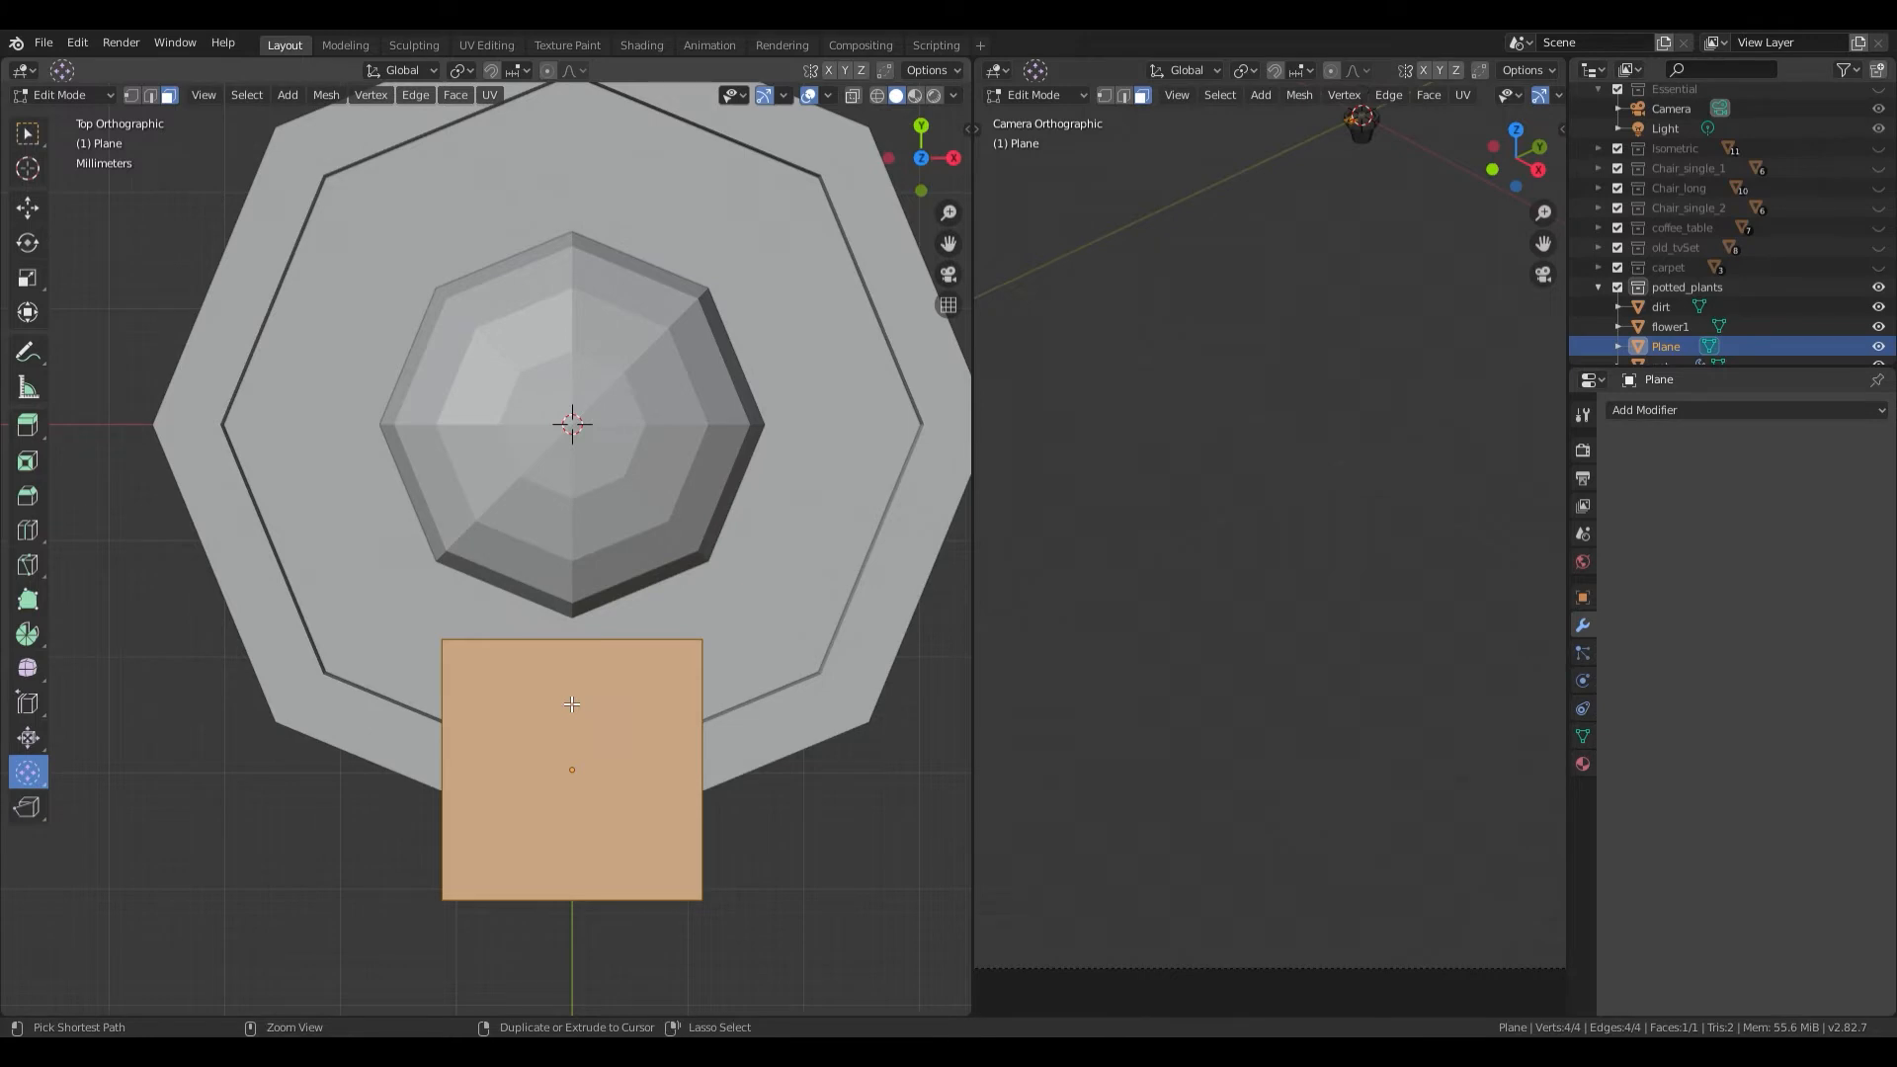
key("ctrl+r")
left_click(573, 667)
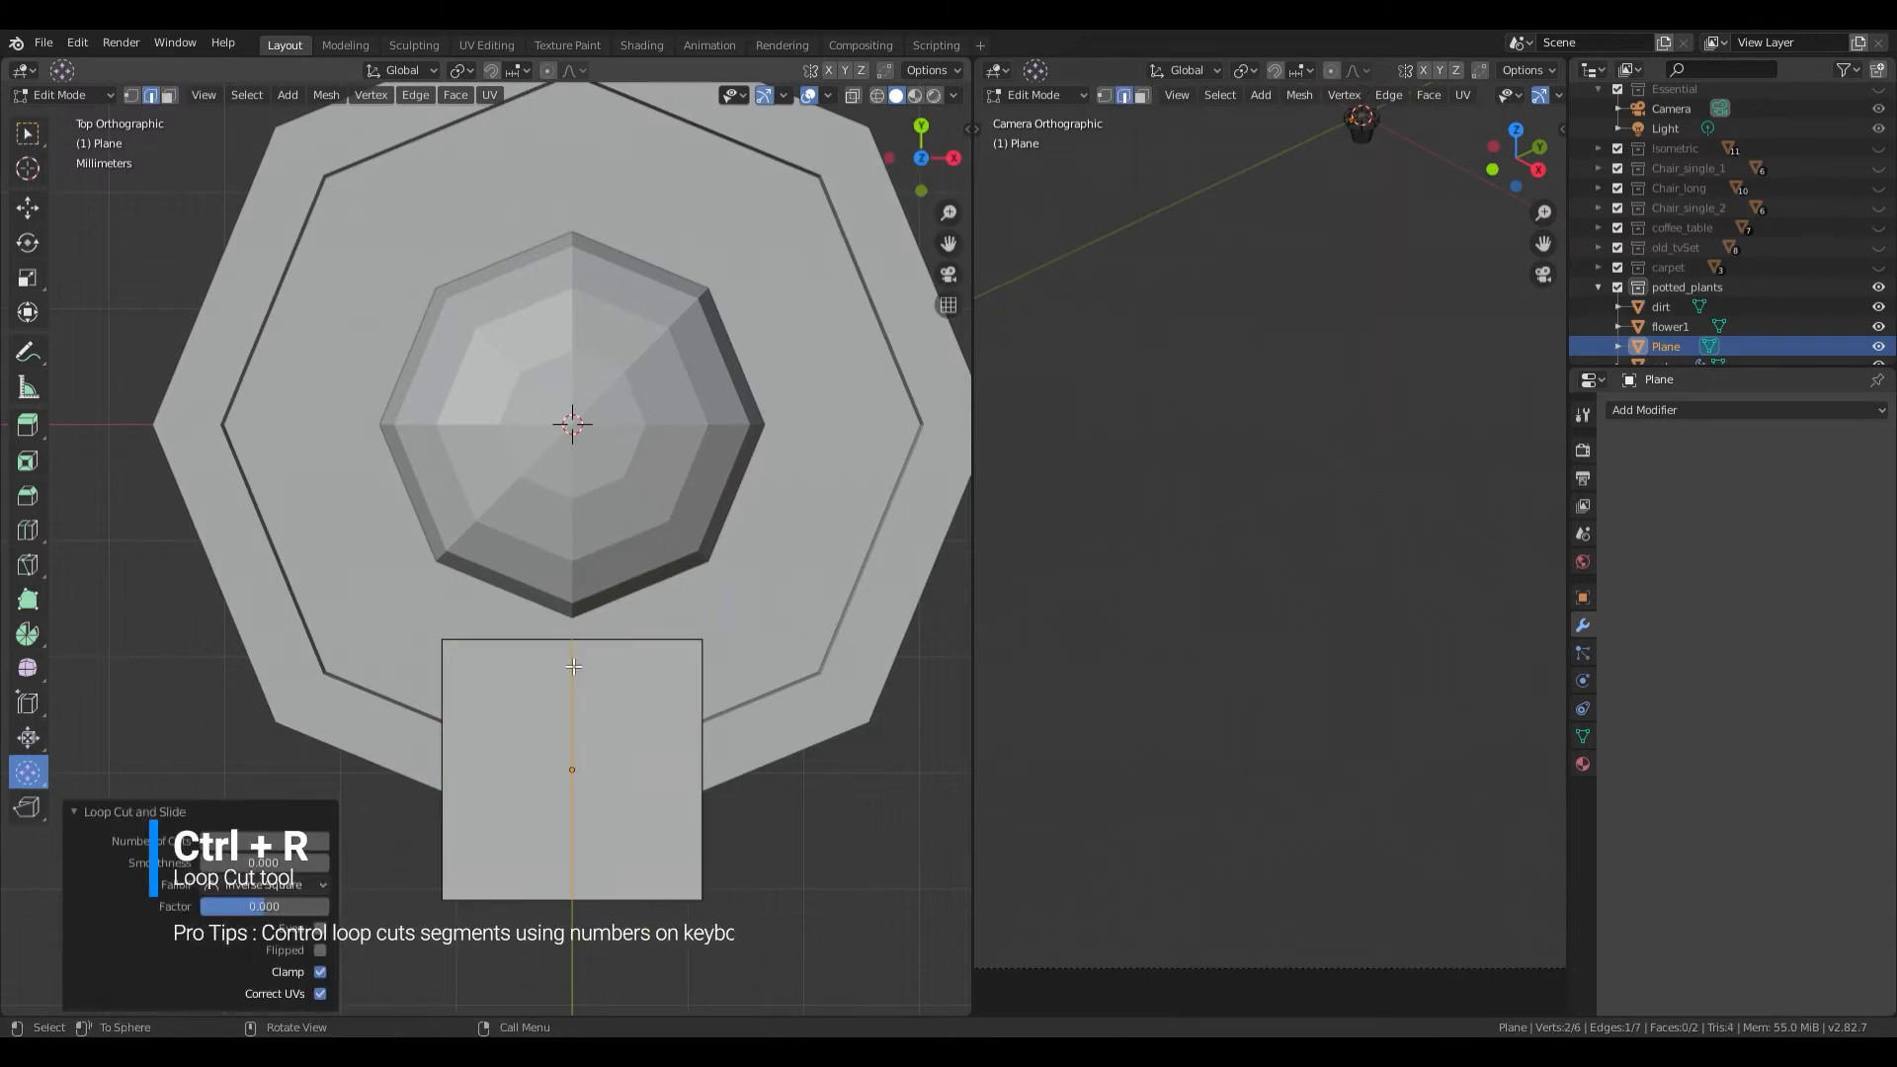
key("ctrl+r")
scroll(436, 781, "up", 2)
left_click(430, 775)
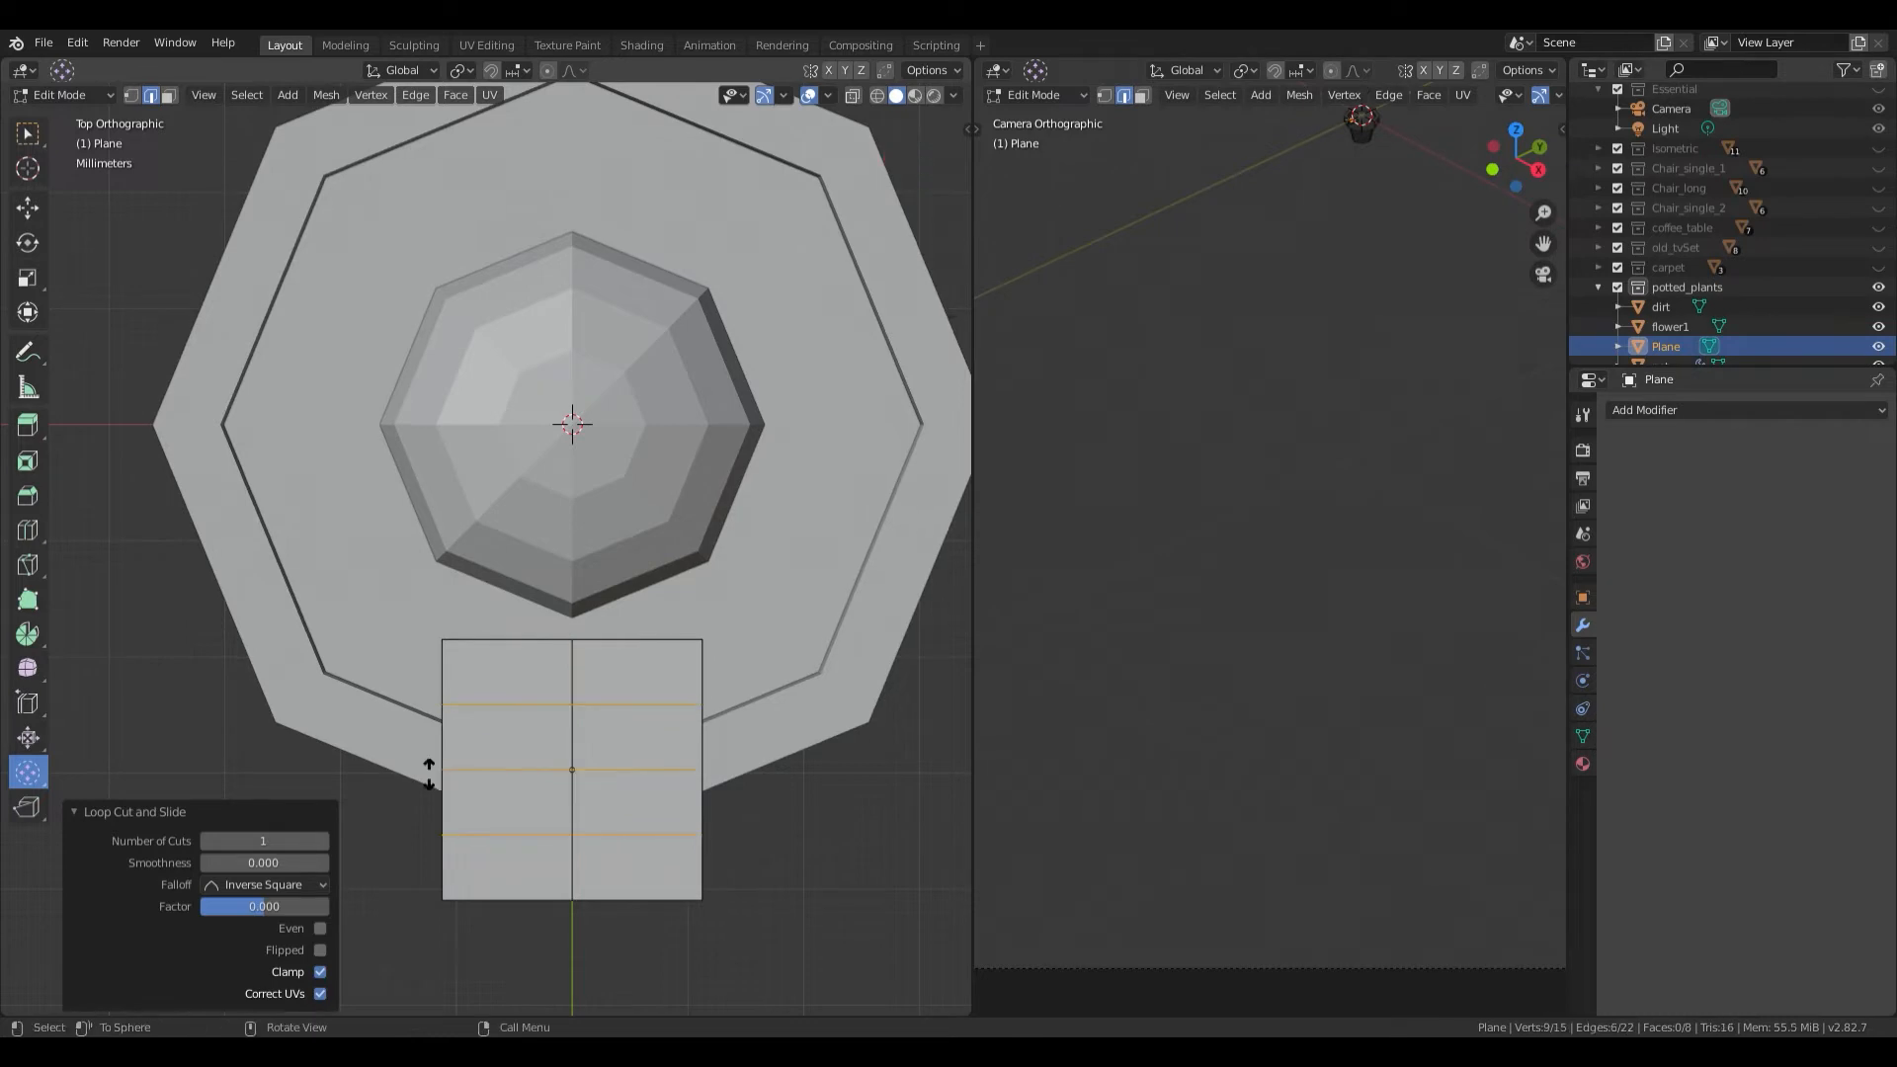
right_click(425, 769)
Step: Merge both outer corner vertices, one at a time, into the middle vertex using At Last to form a pointed petal tip
middle_click_drag(506, 755, 526, 704, "shift")
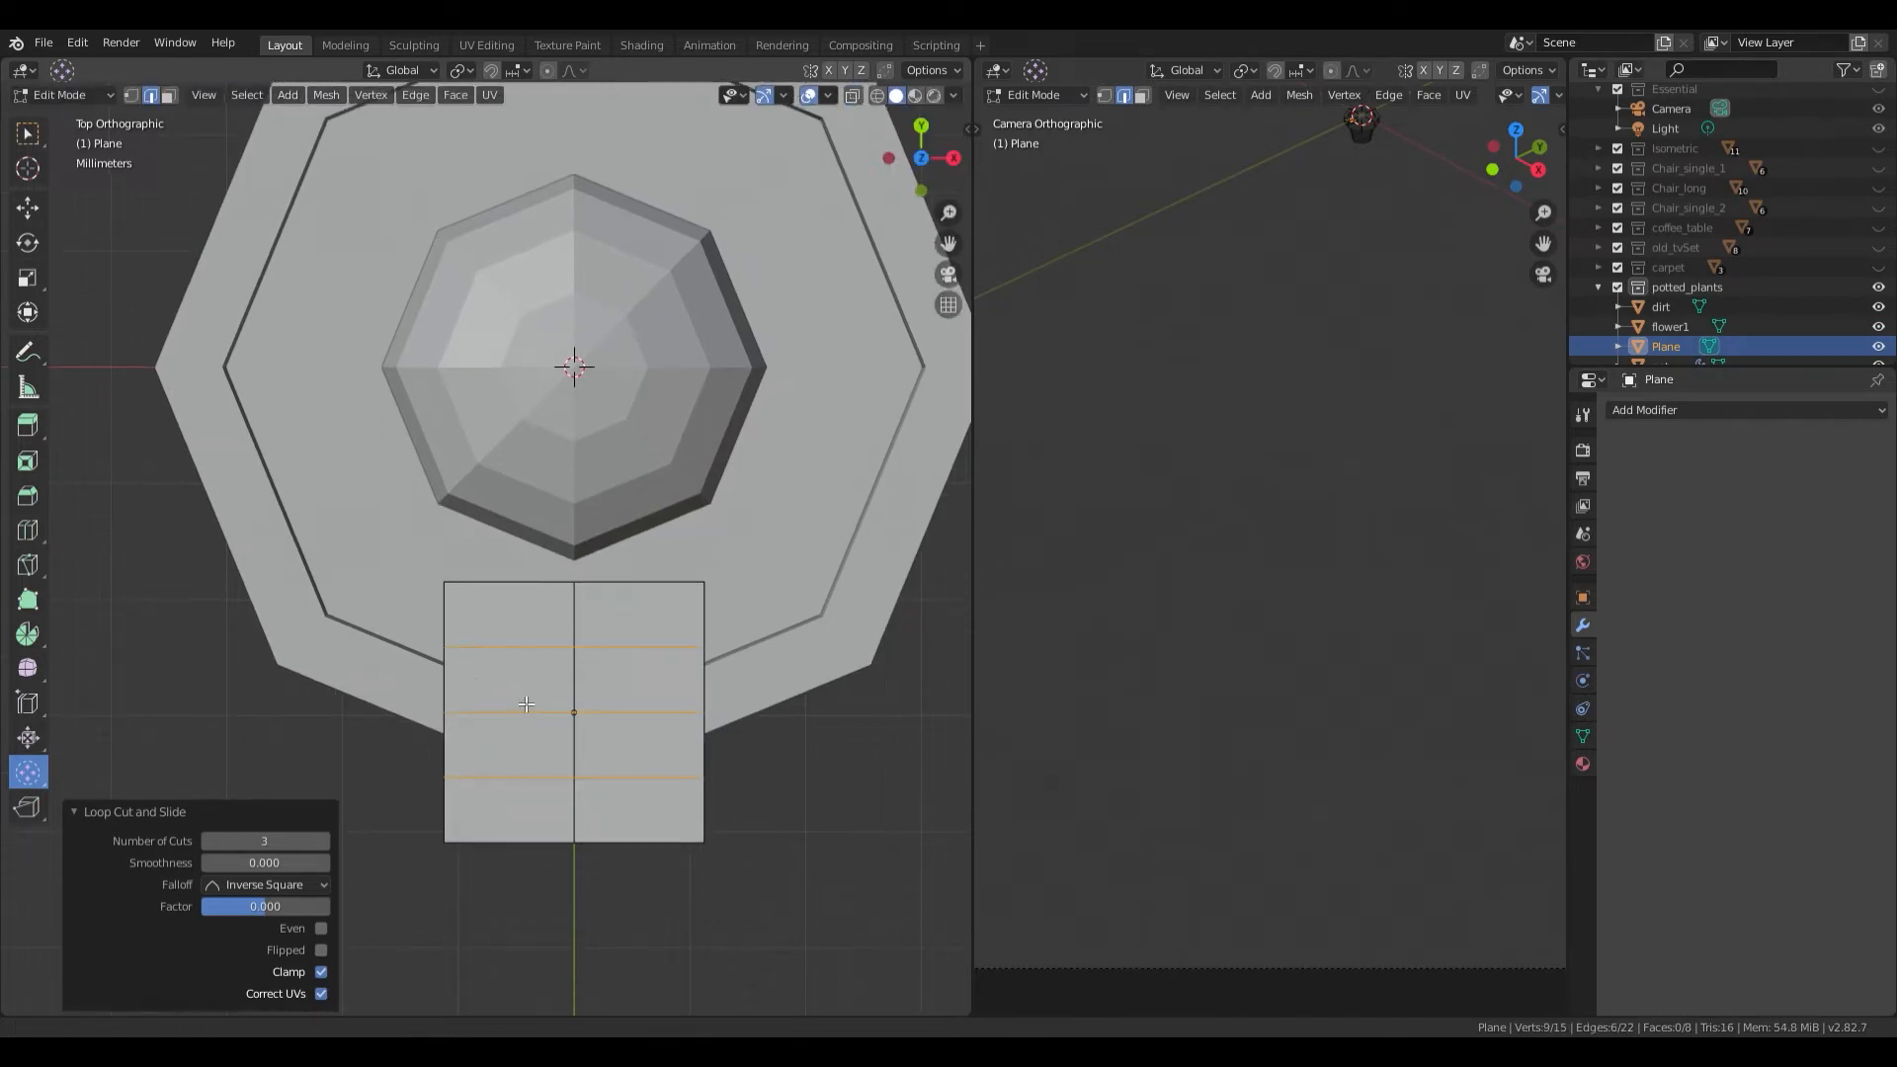
middle_click_drag(526, 703, 534, 578, "shift")
key("1")
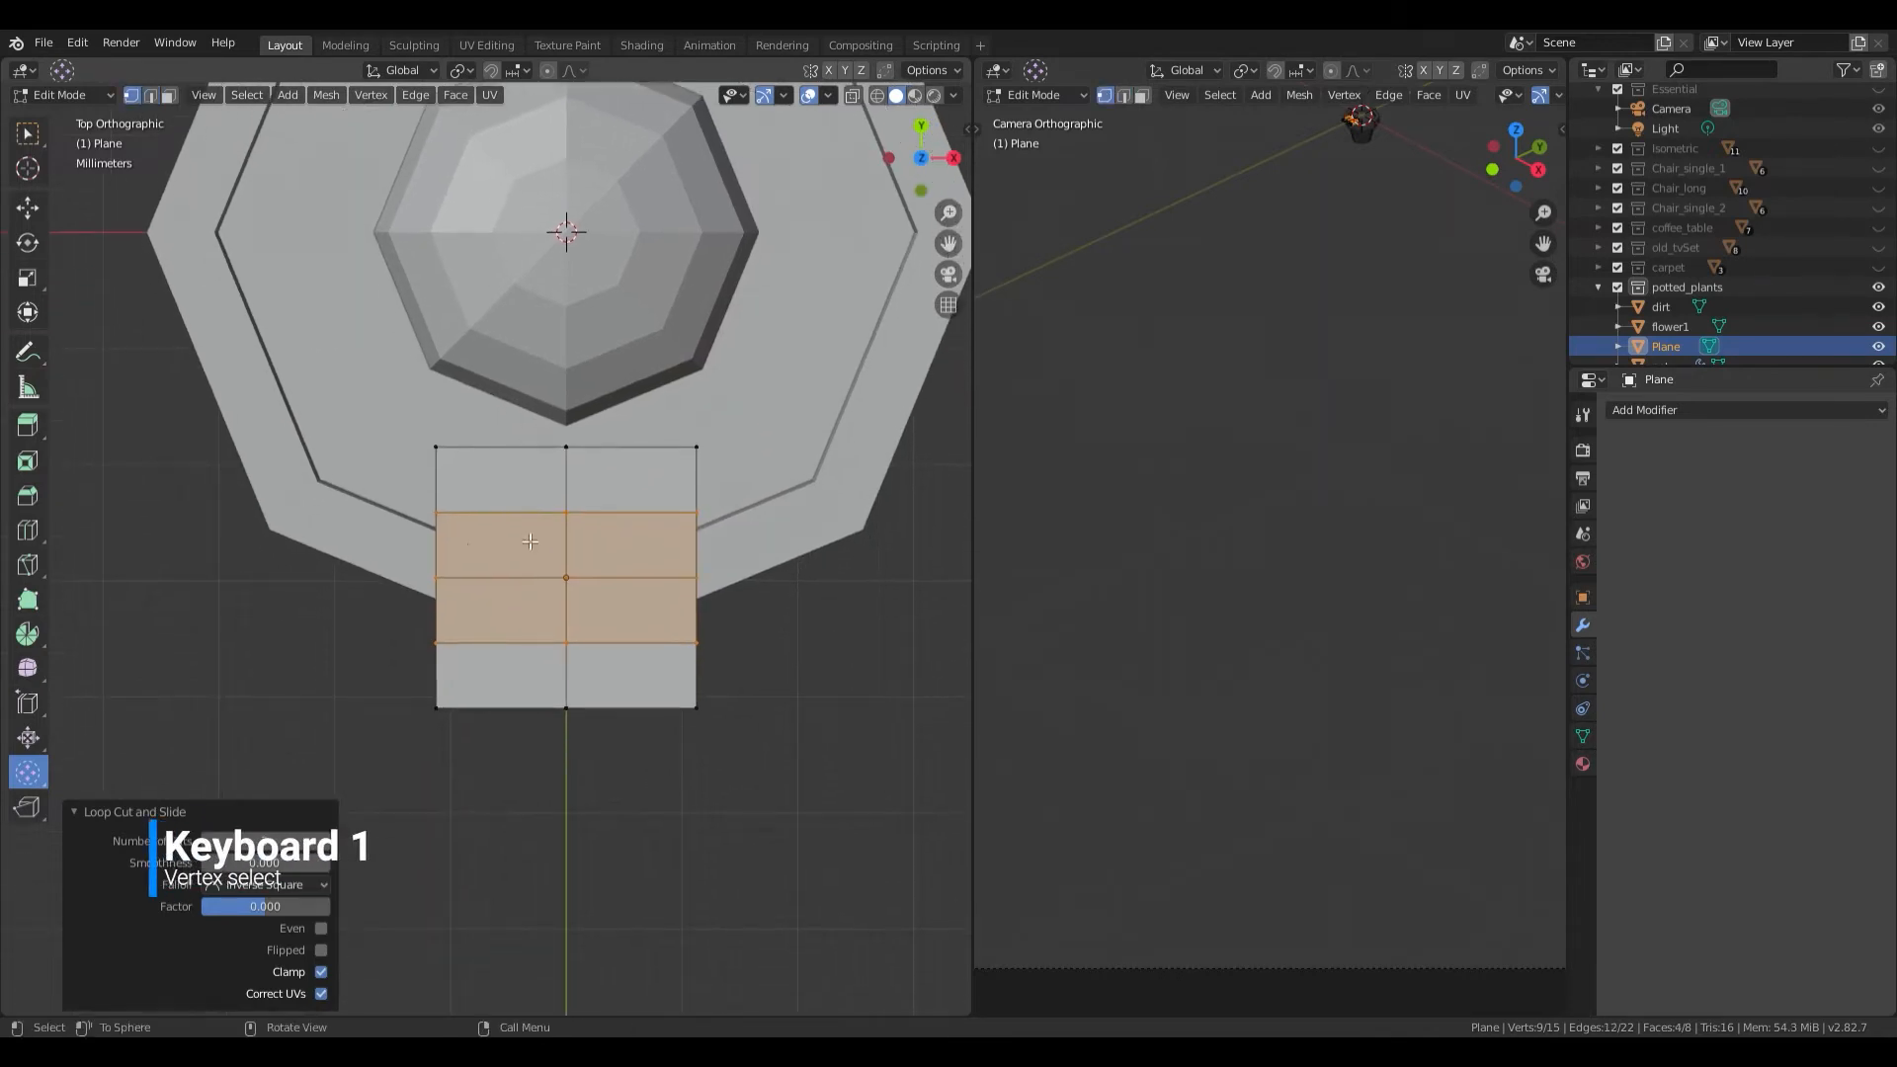
scroll(534, 578, "up", 1)
left_click(437, 753)
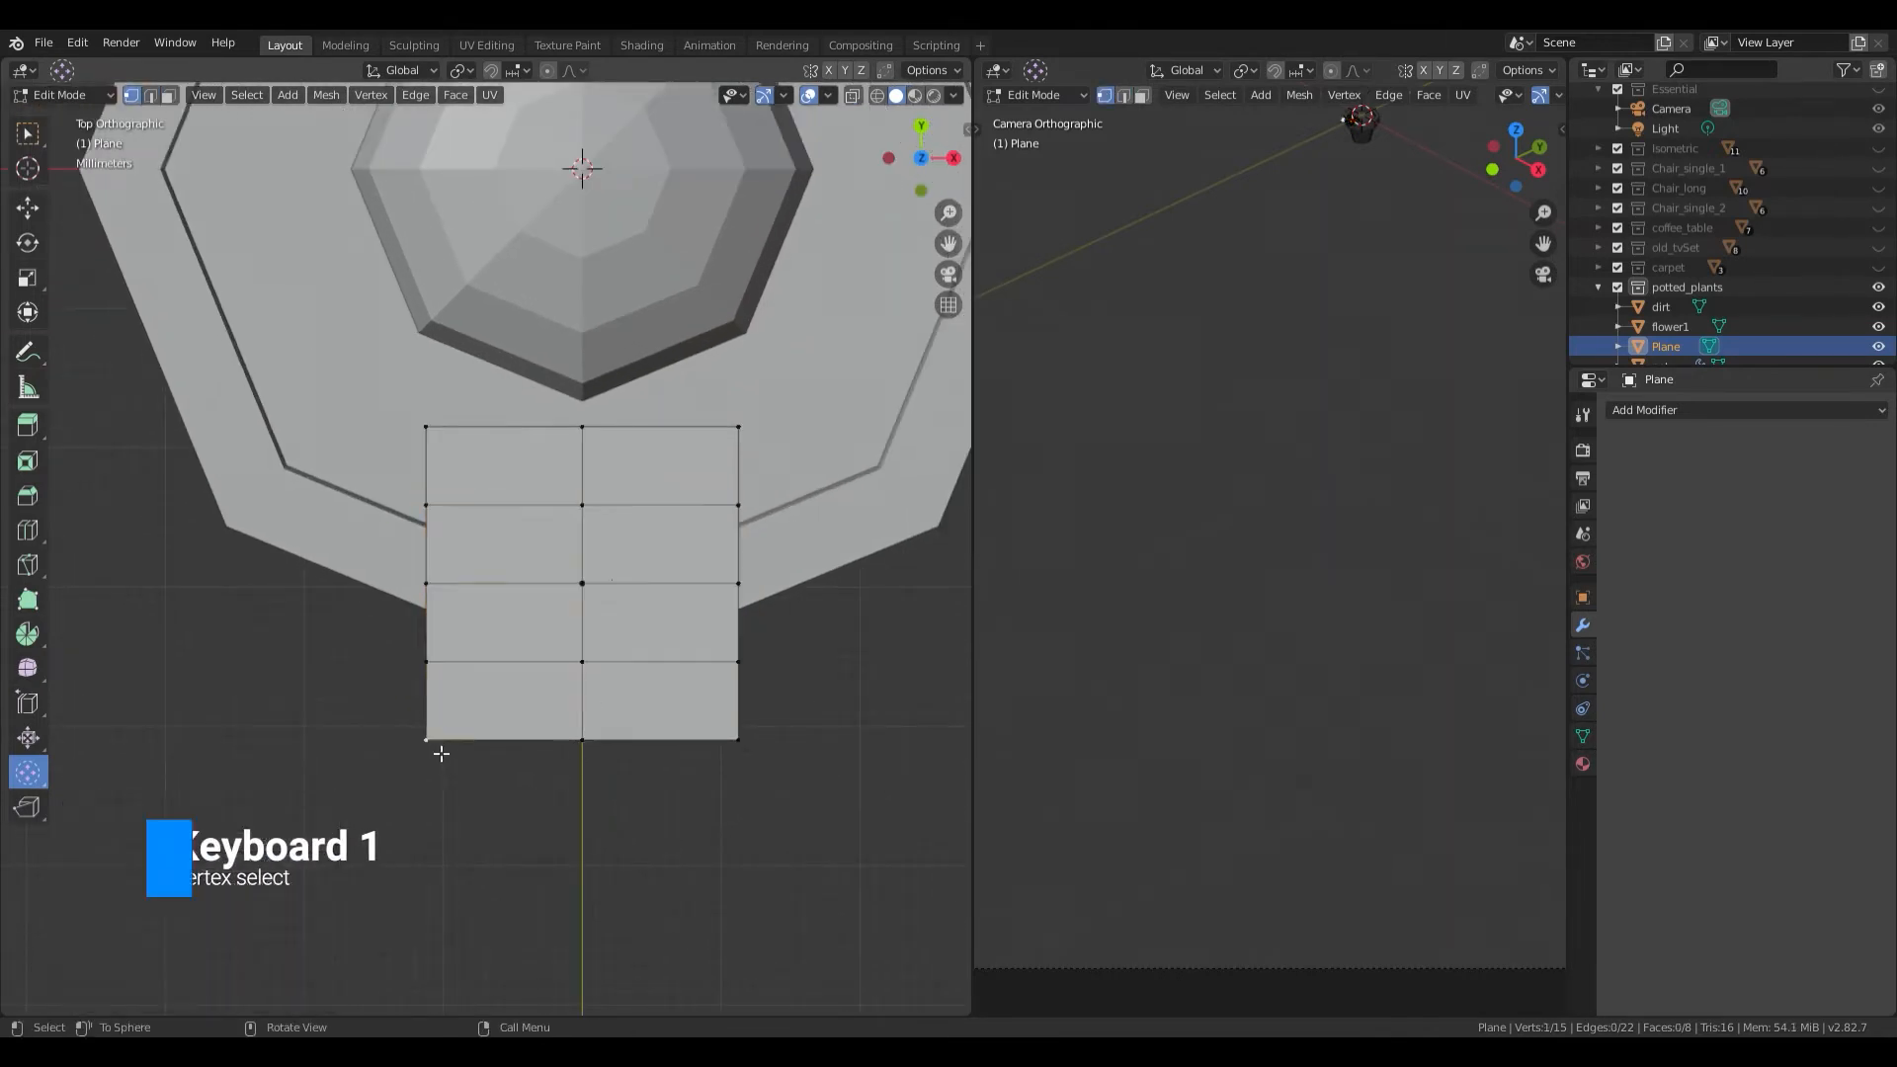
left_click(589, 753, "shift")
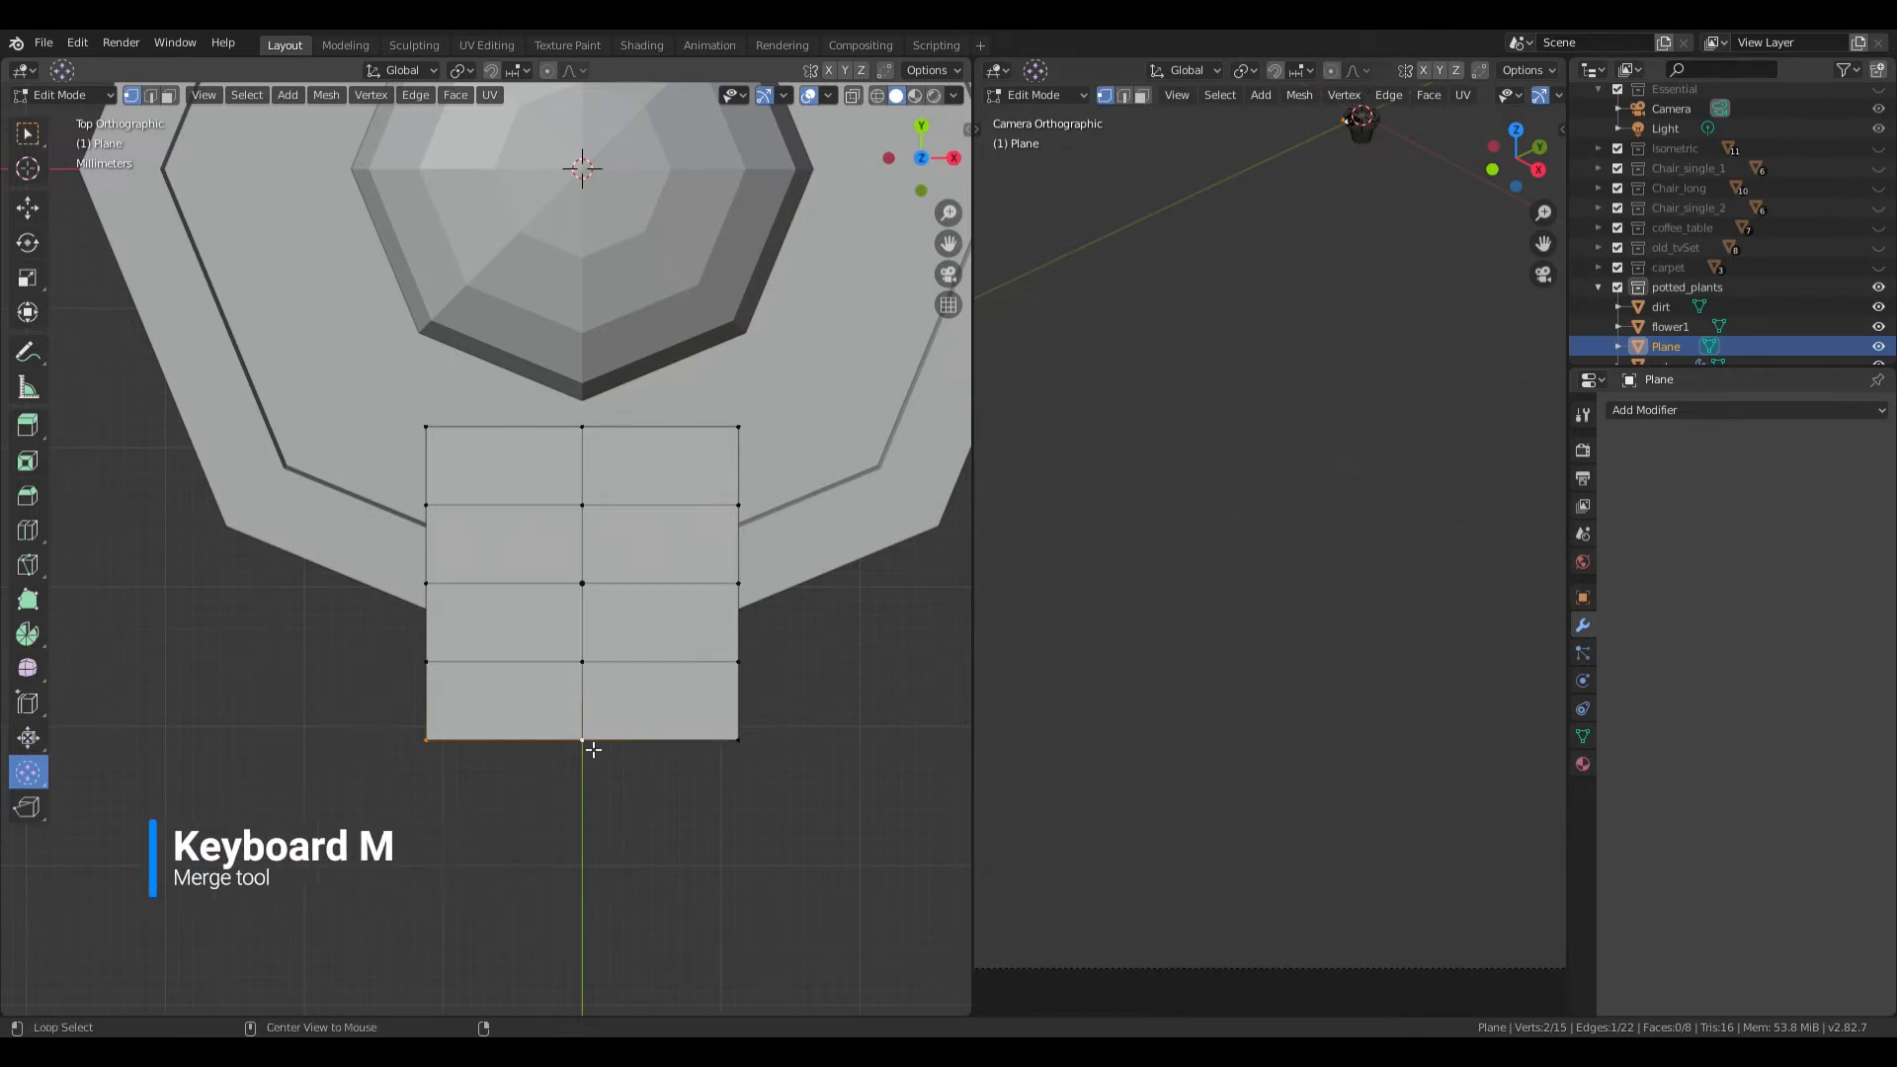
key("m")
left_click(590, 743)
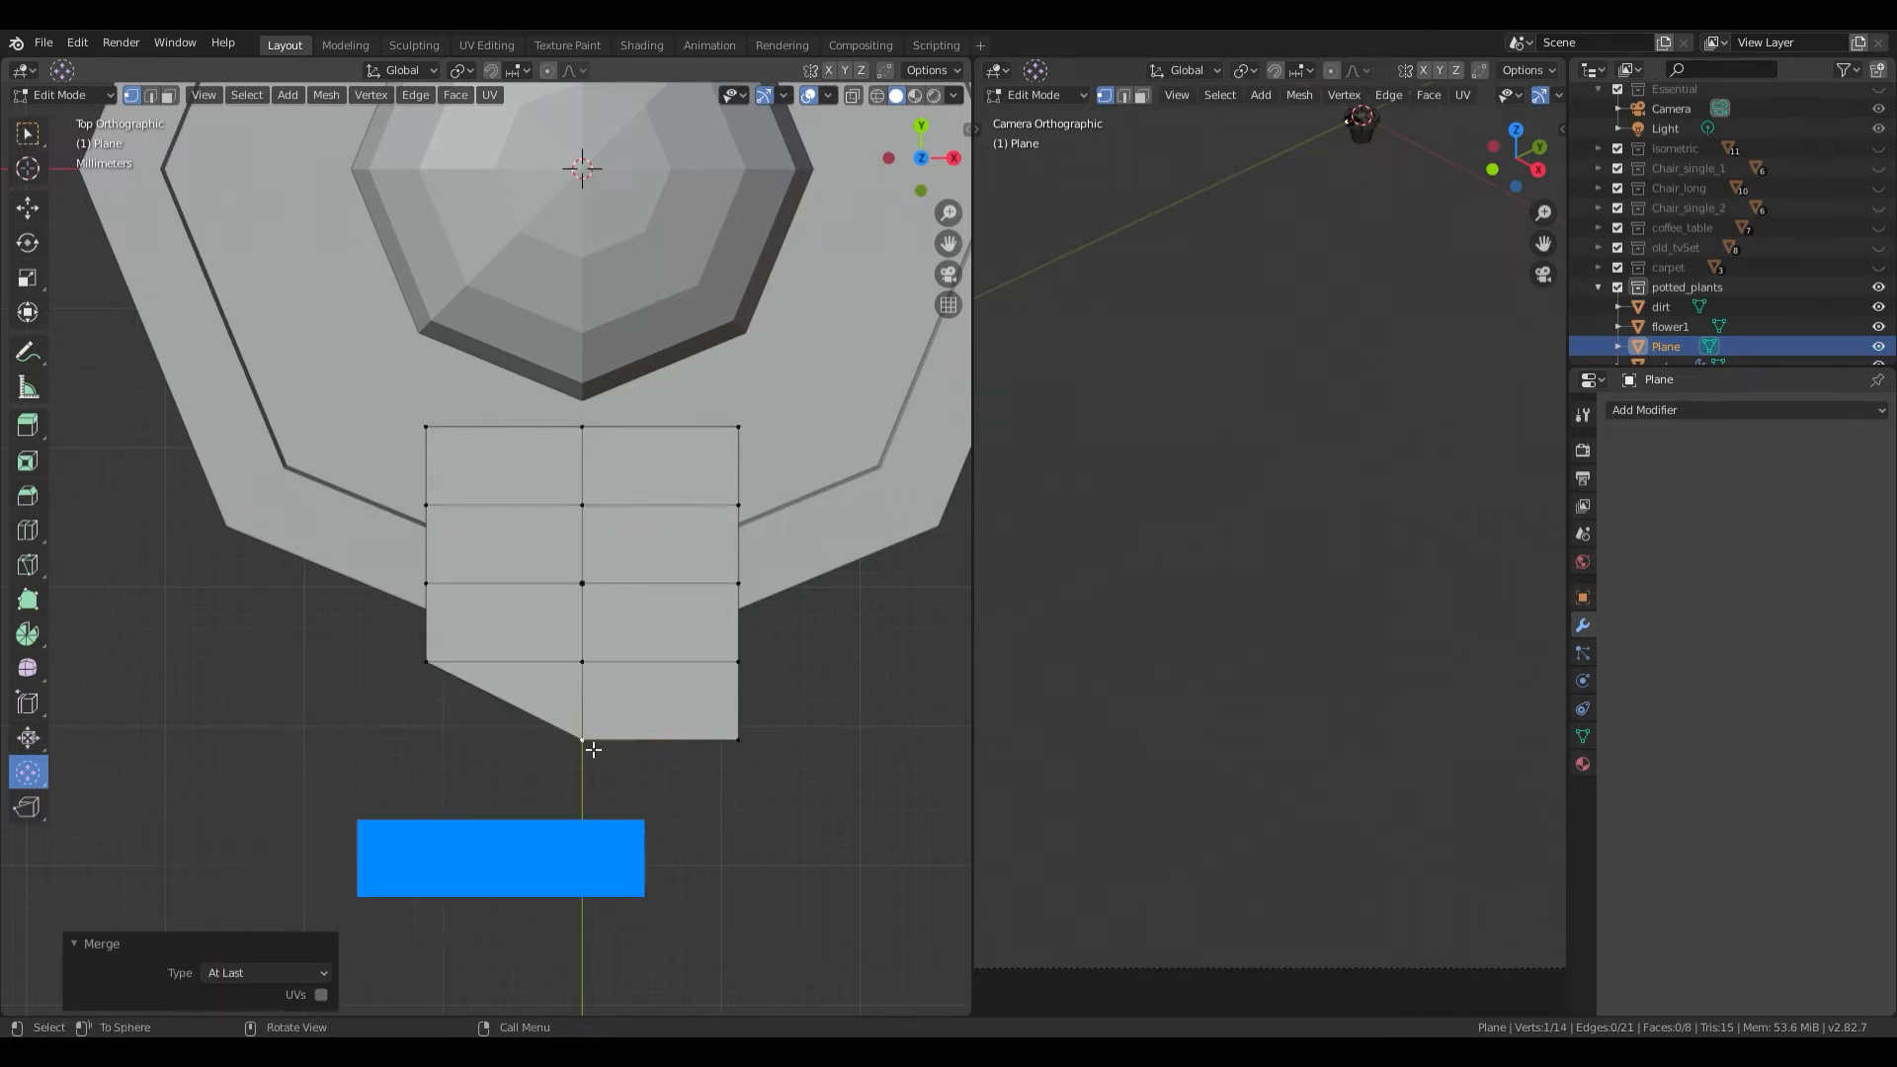
left_click(738, 741)
left_click(583, 742, "shift")
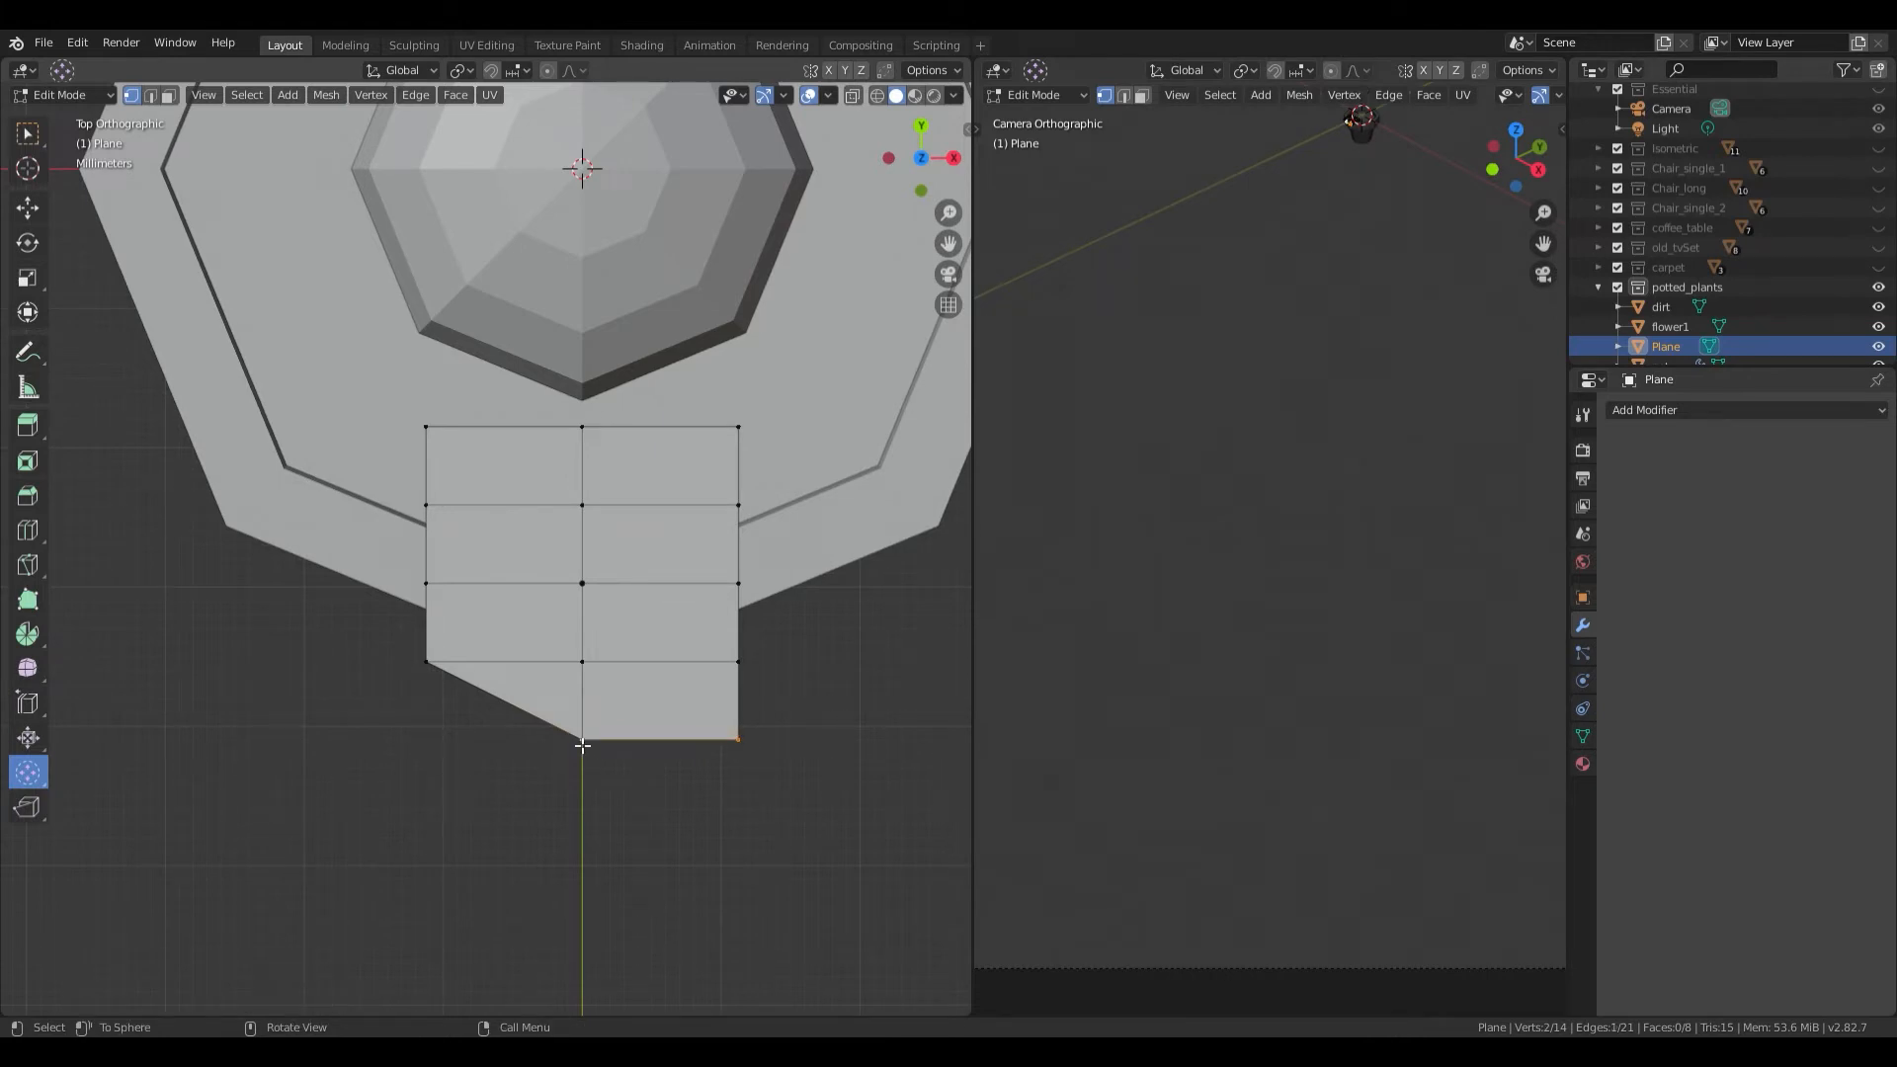
key("m")
left_click(575, 738)
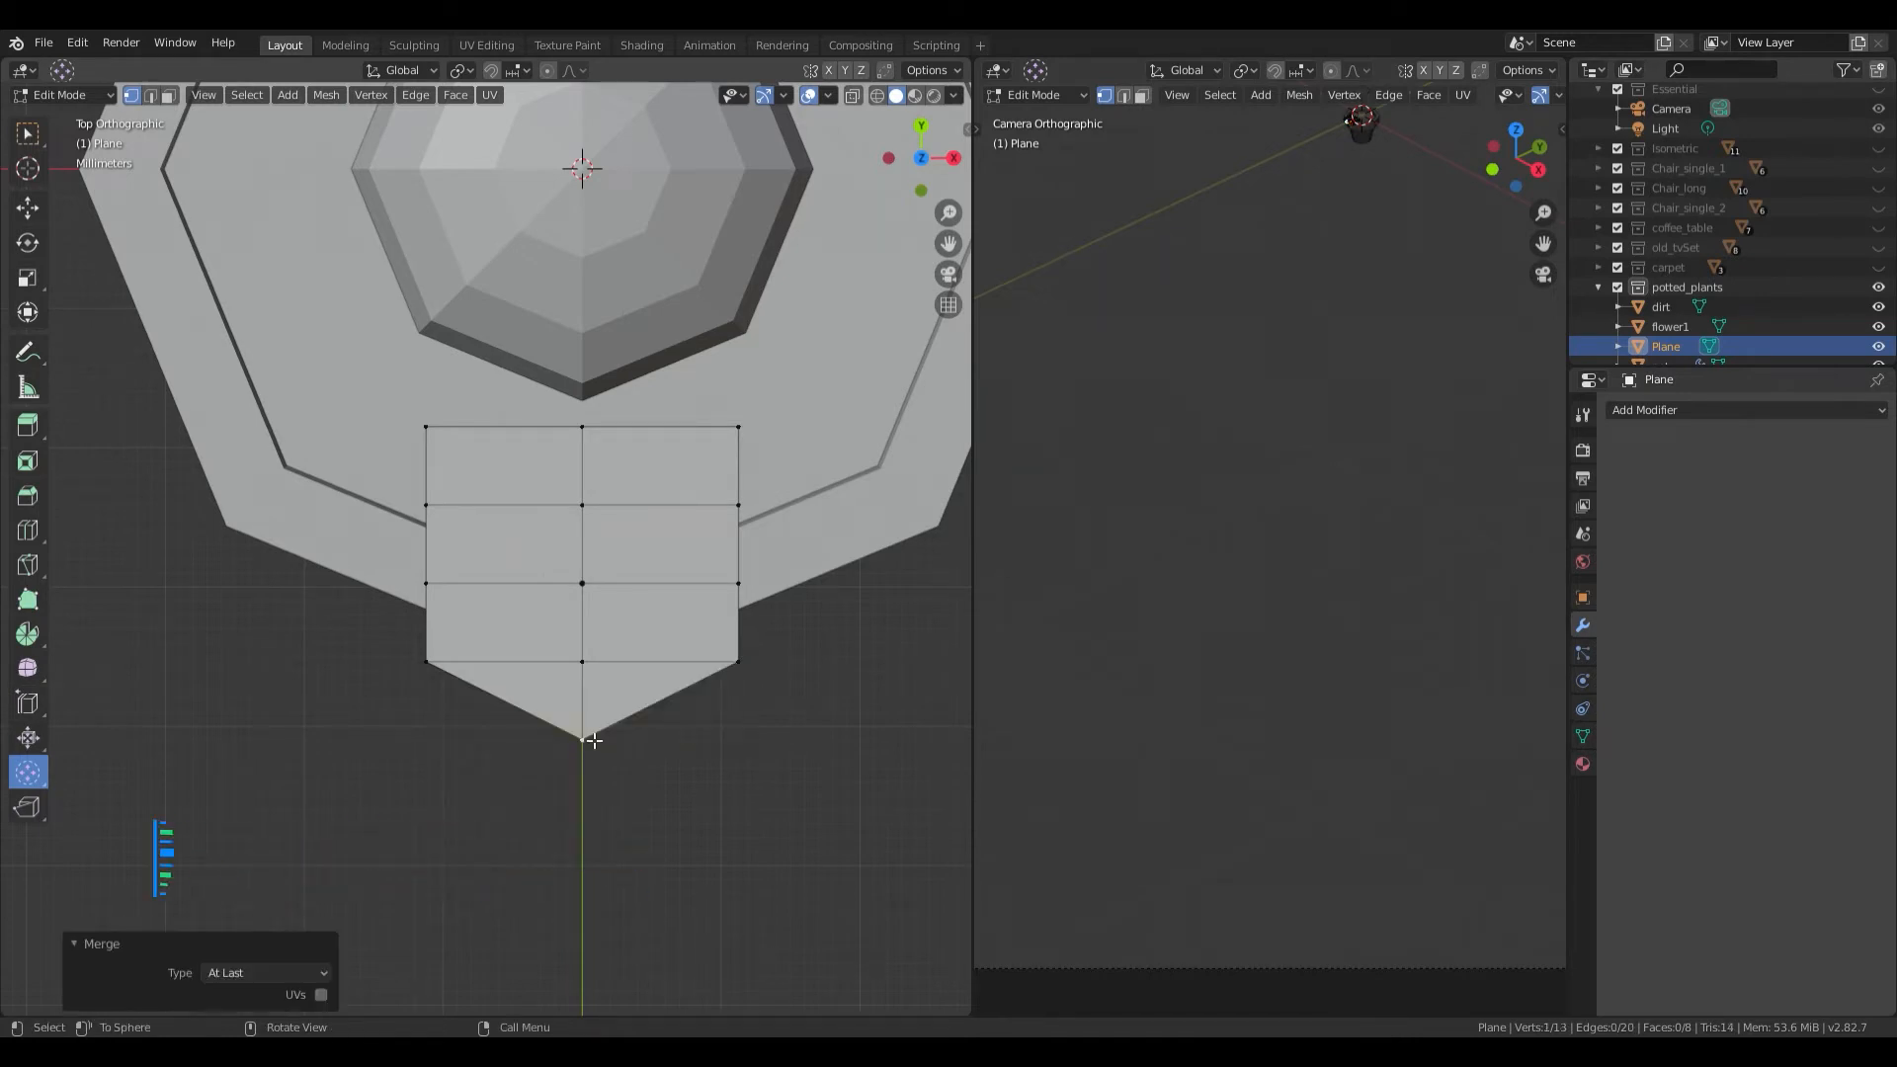
middle_click_drag(604, 713, 599, 764, "shift")
scroll(591, 569, "up", 1)
left_click(411, 469)
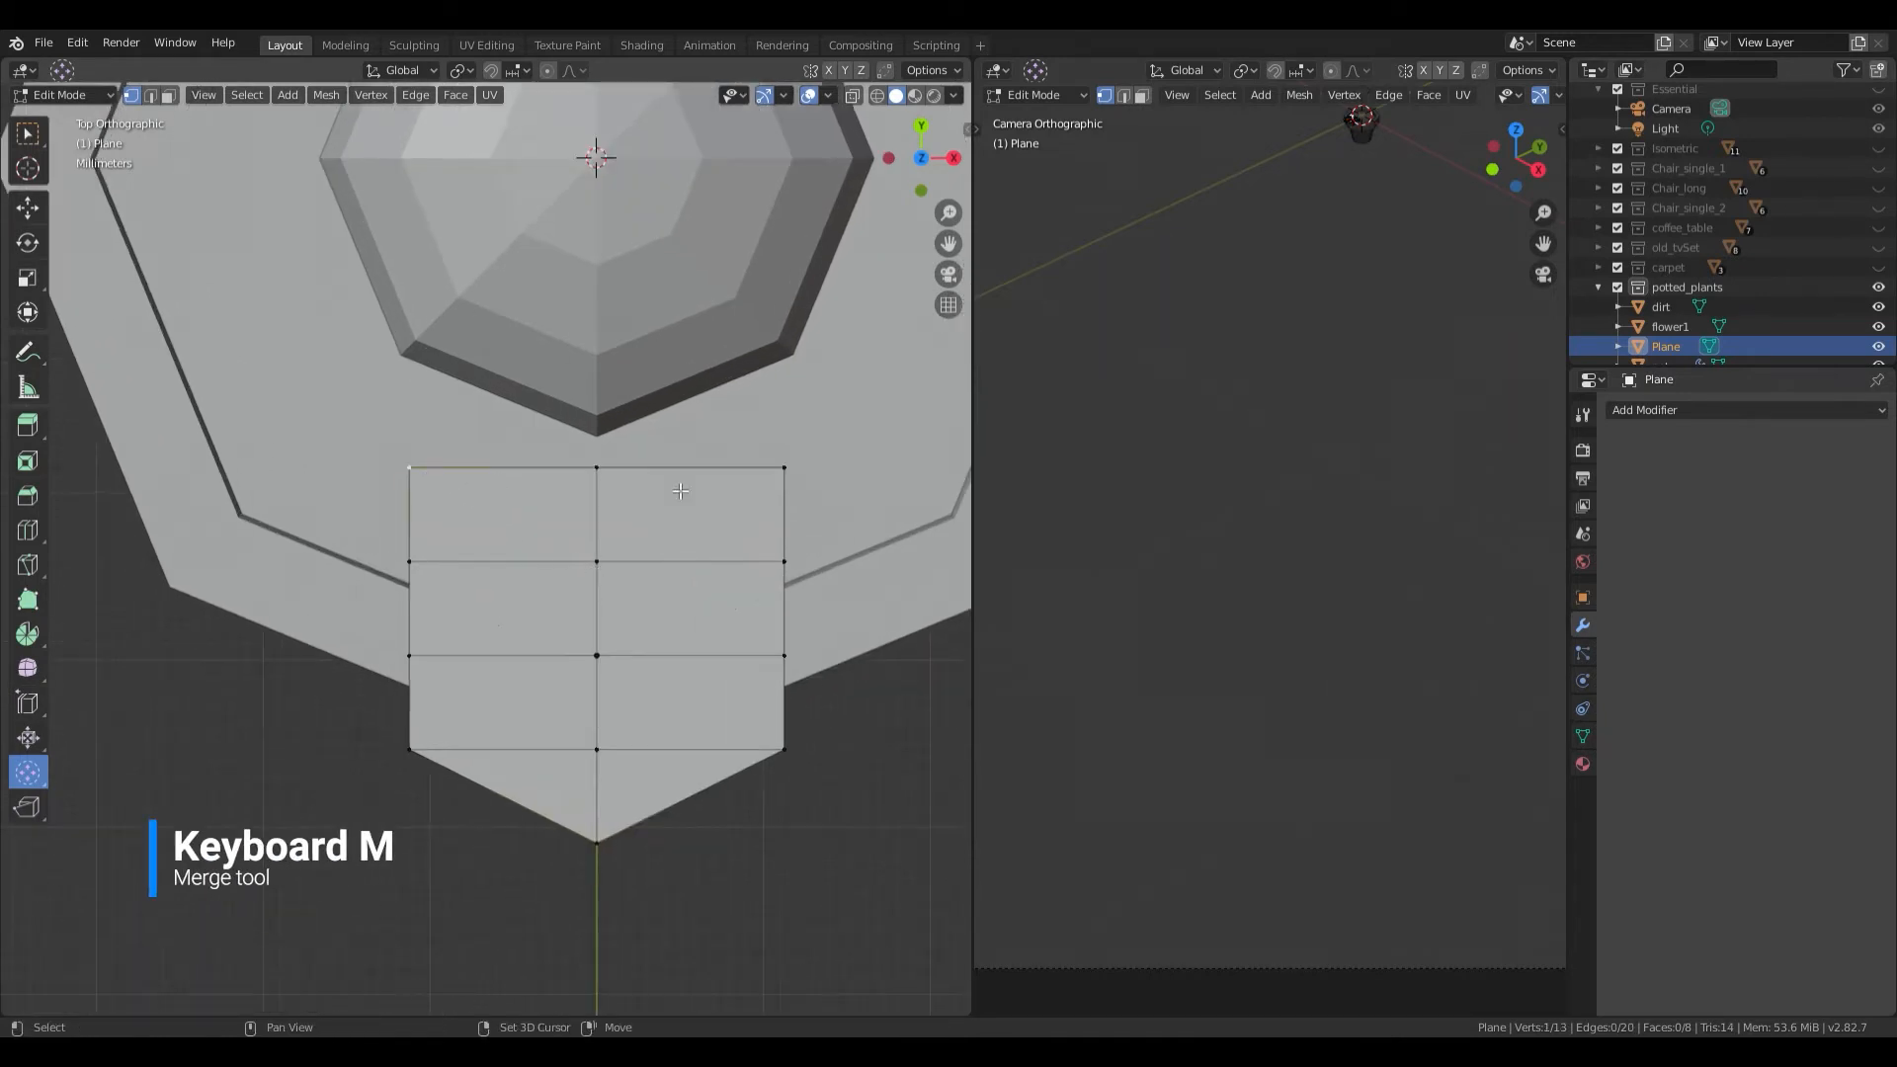
left_click(794, 476, "shift")
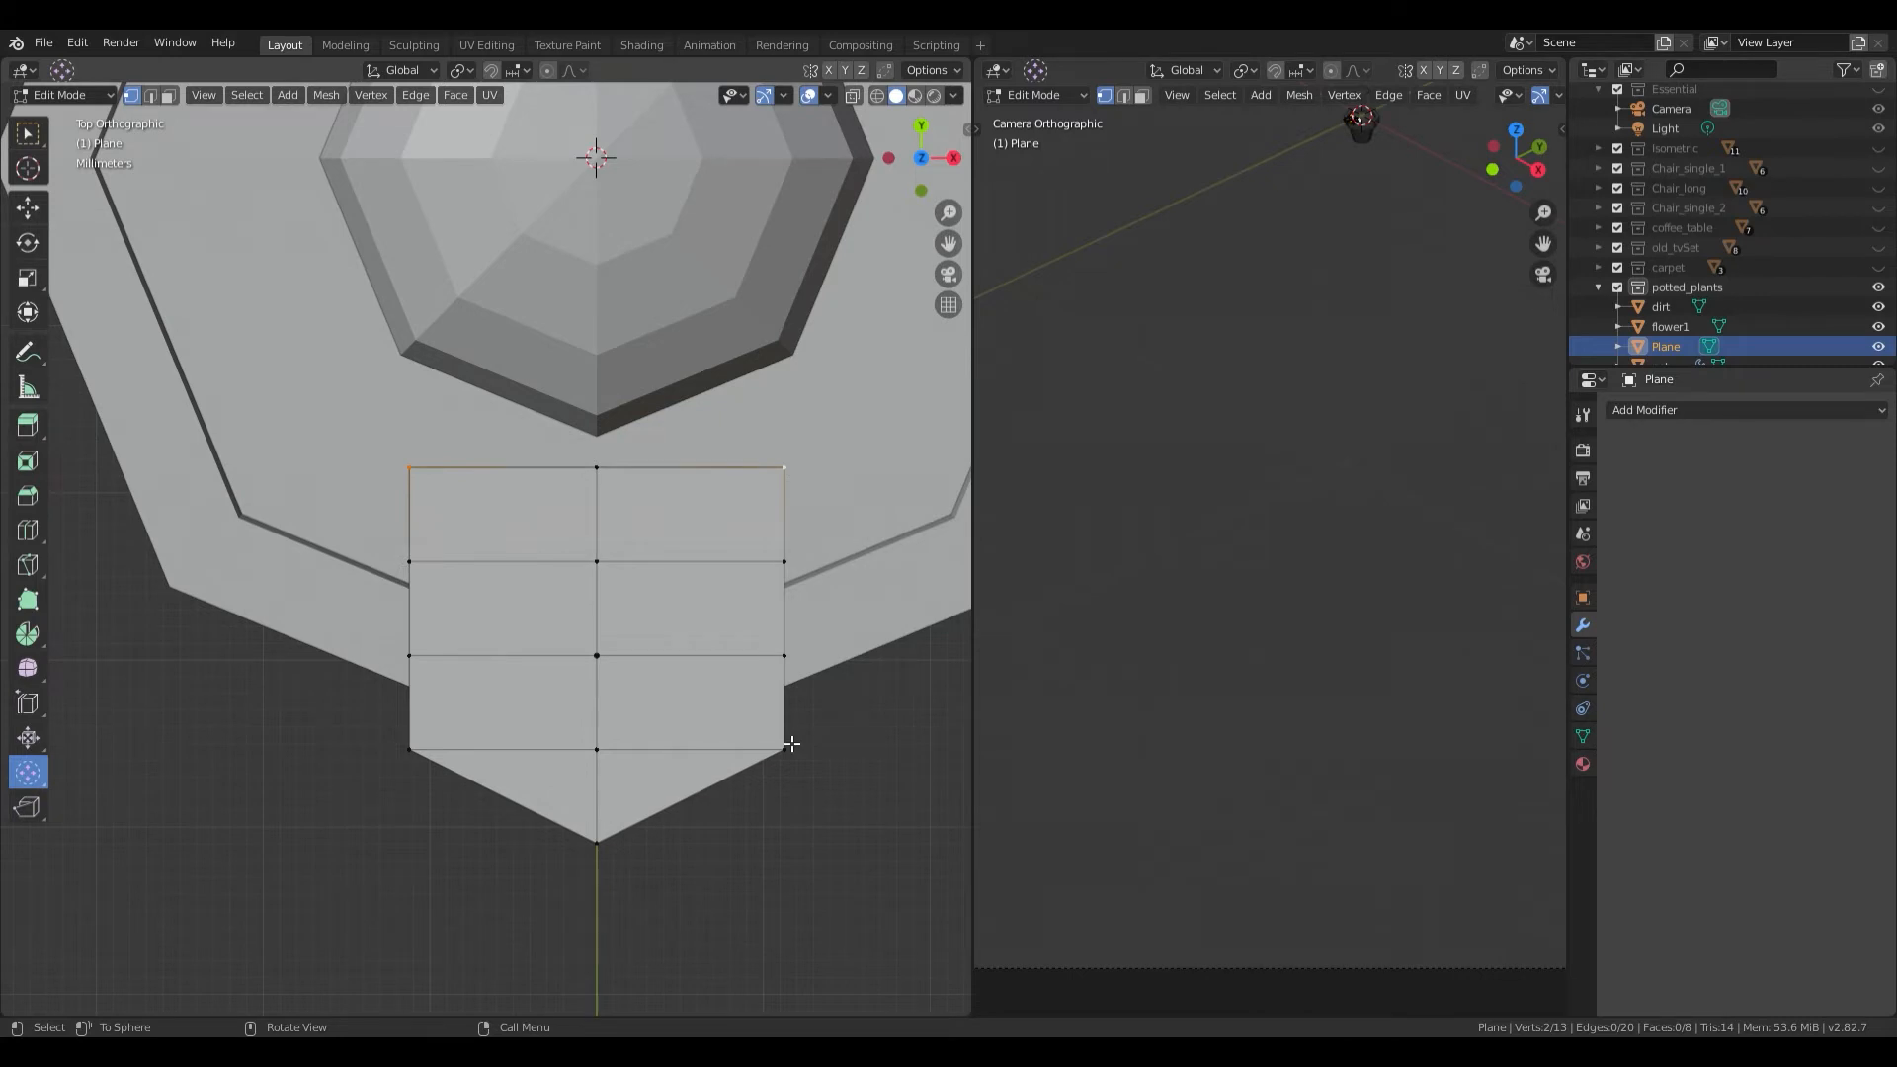
key("s")
key("x")
right_click(632, 581)
key("ctrl+z")
key("ctrl+z")
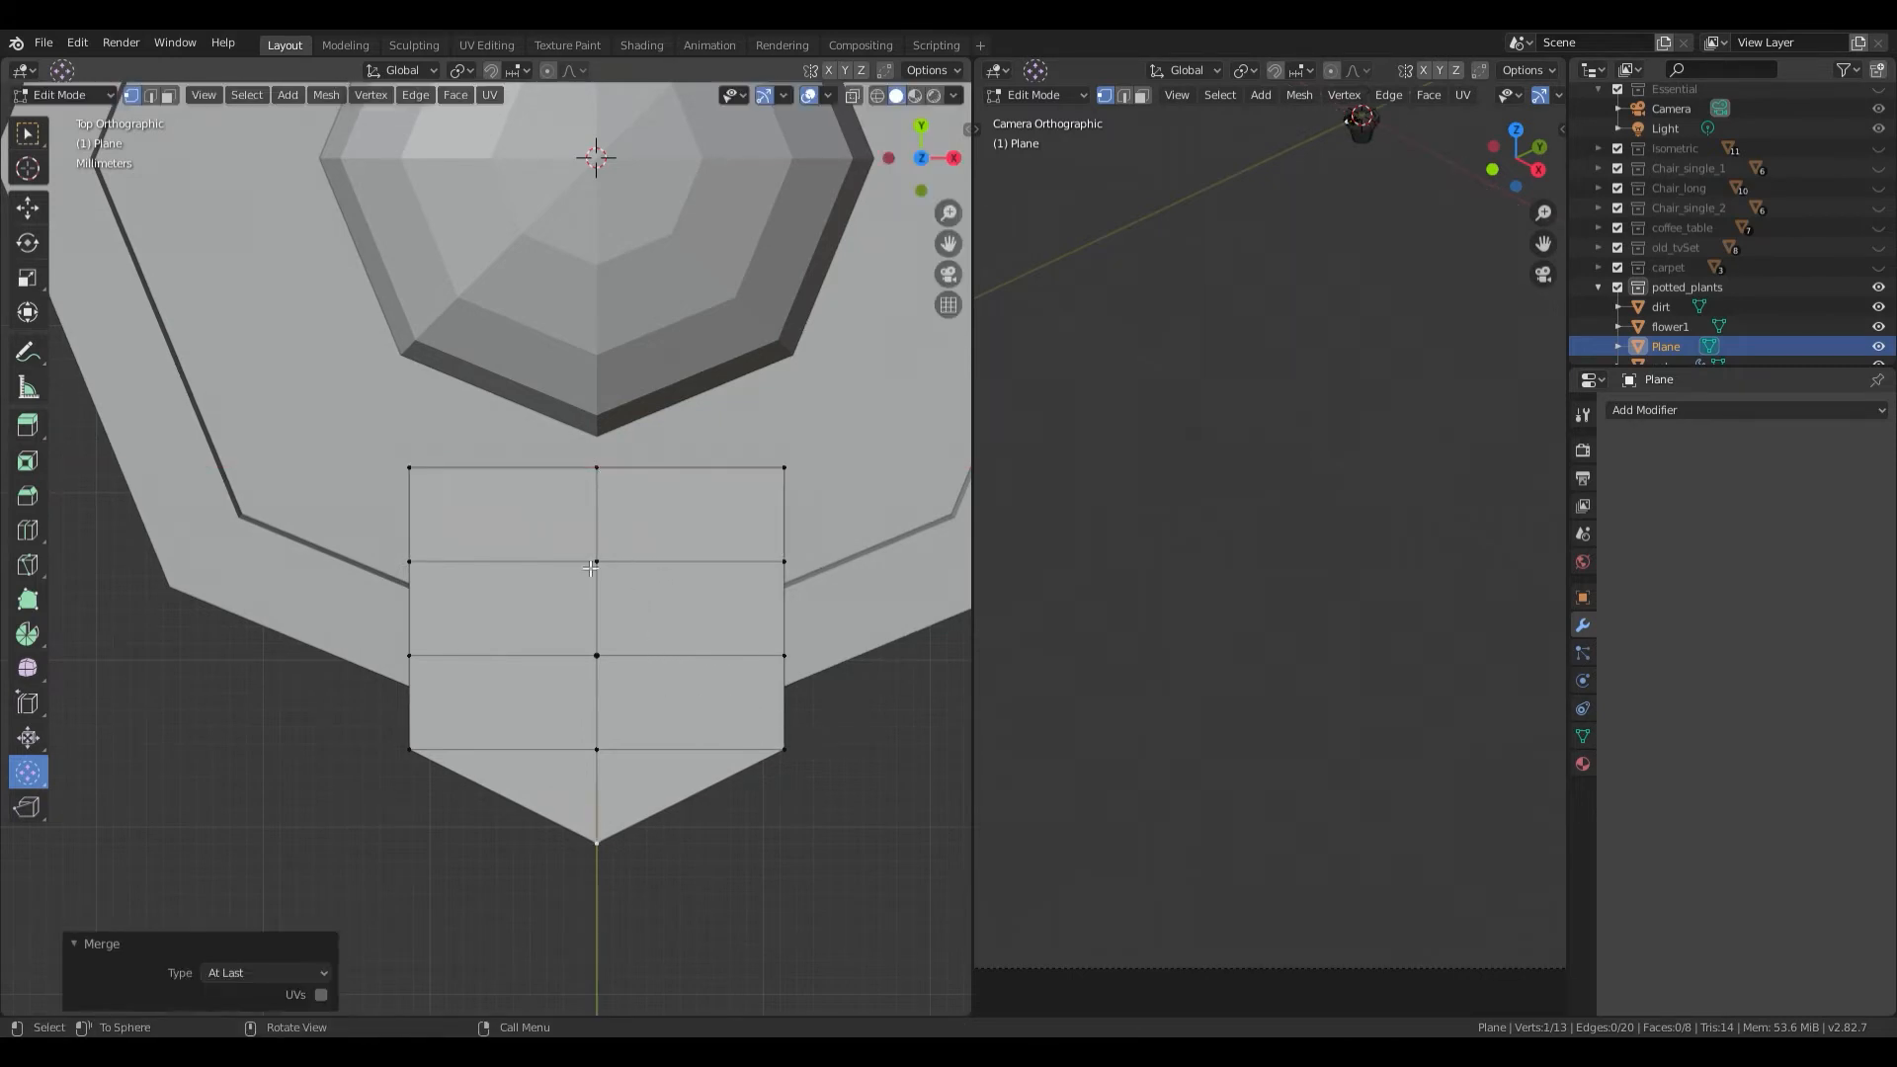
Step: Scale the two corner vertices nearest the dome along X by about 0.677 to taper the petal's base
left_click(423, 478)
left_click(795, 475, "shift")
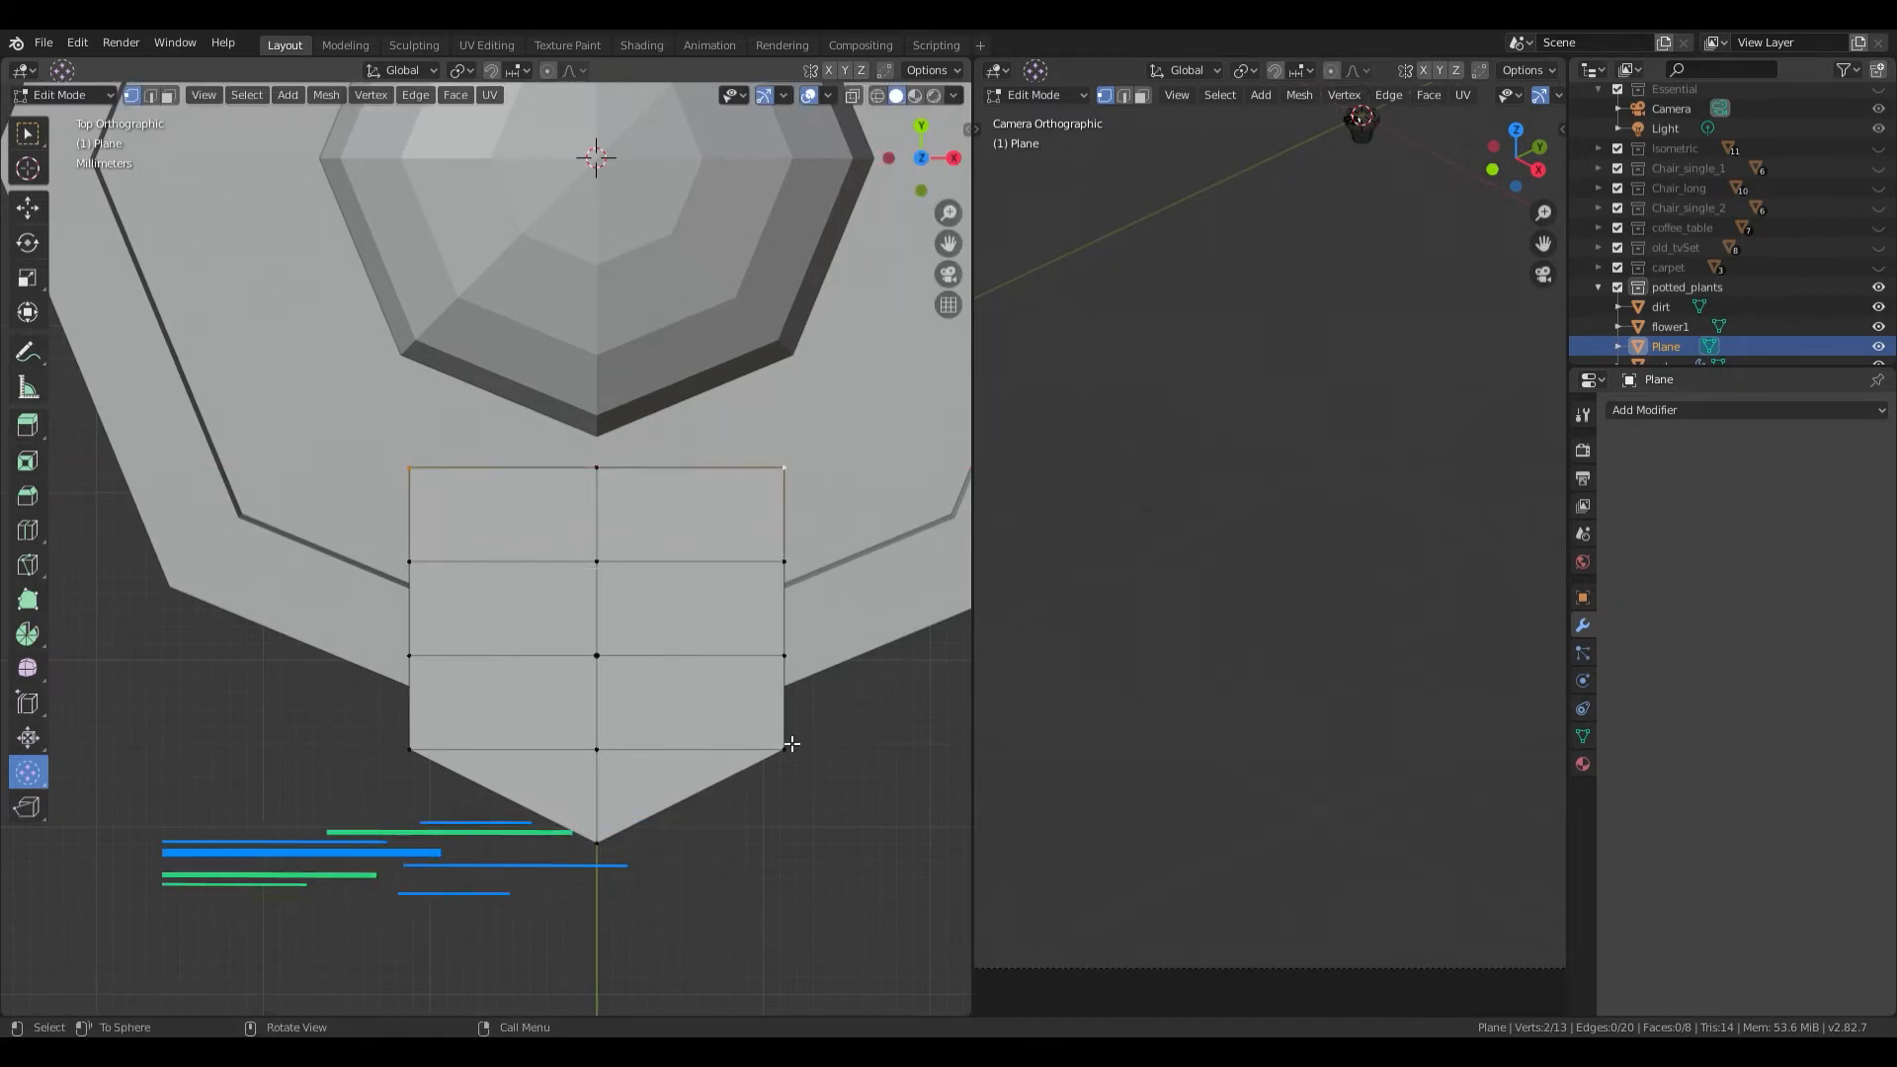
key("s")
key("x")
left_click(637, 707)
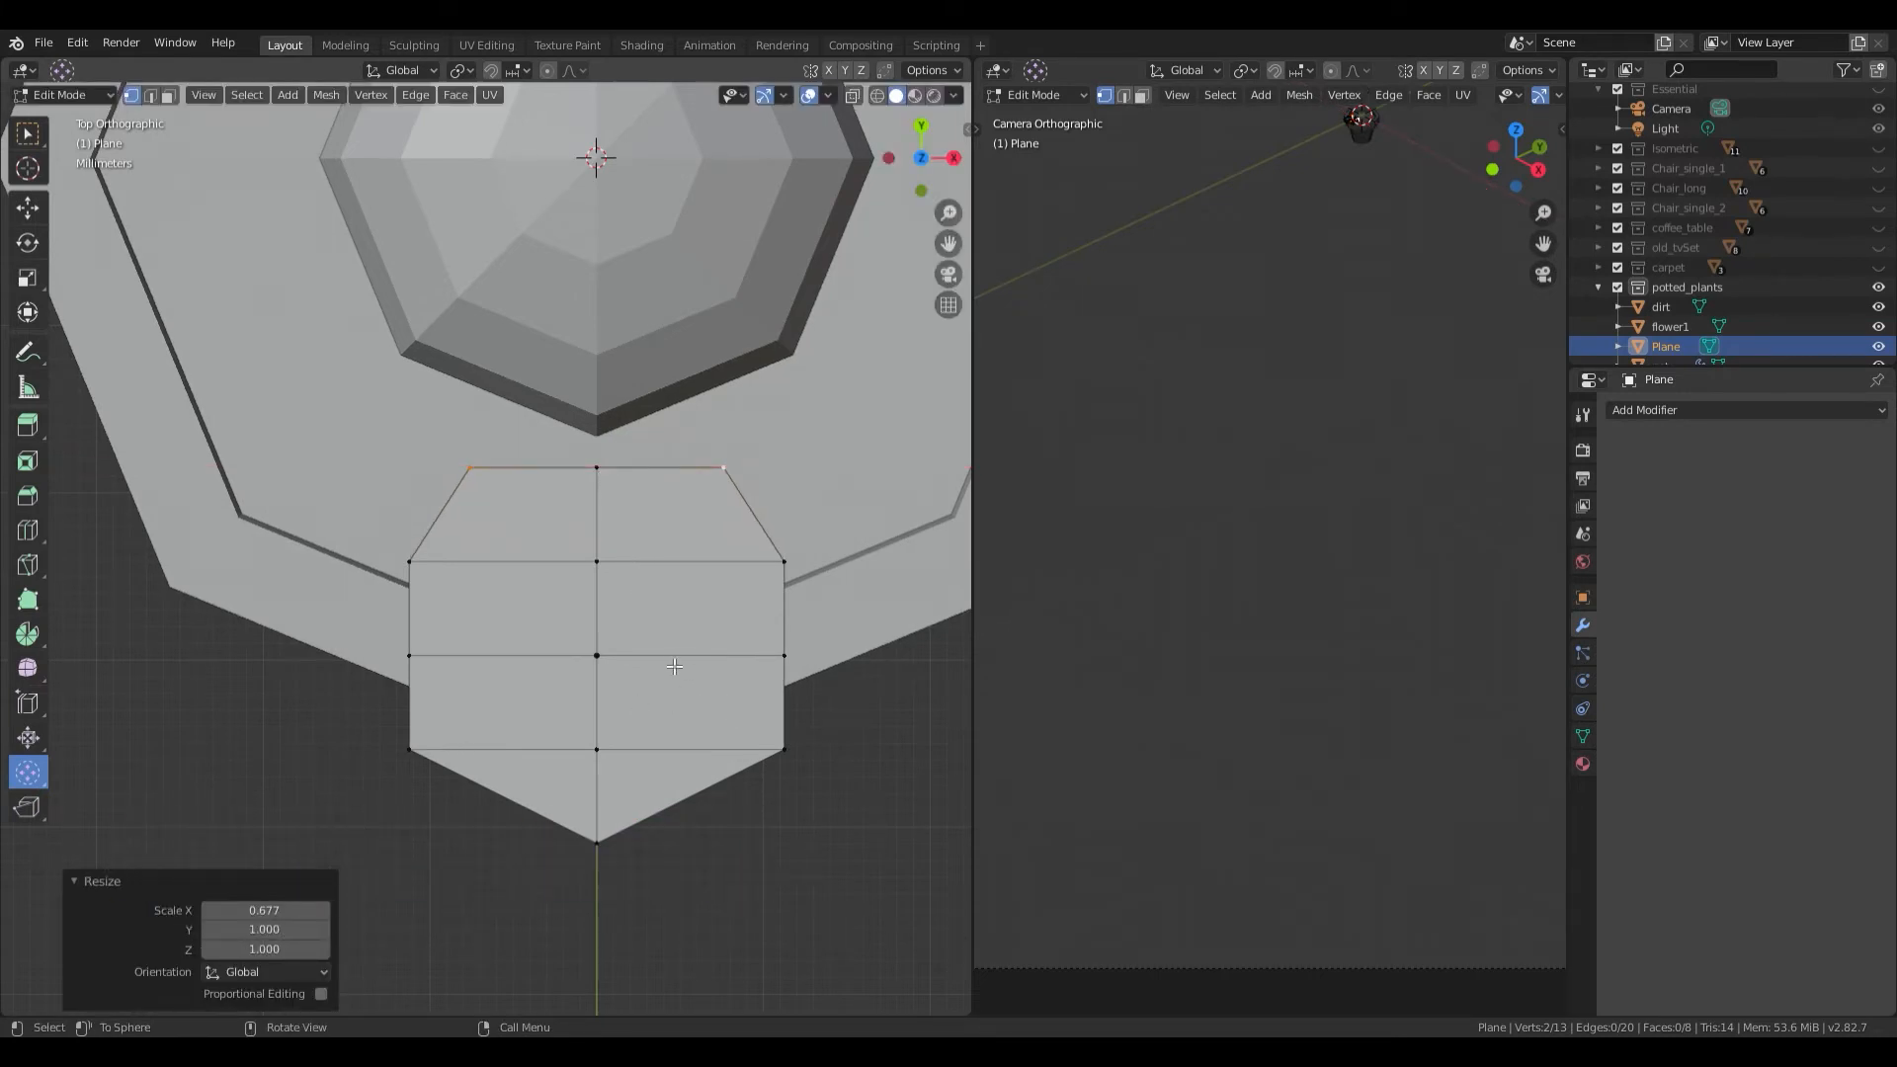
Step: Select the whole petal mesh and narrow it along X by about 0.745
key("l")
key("s")
key("x")
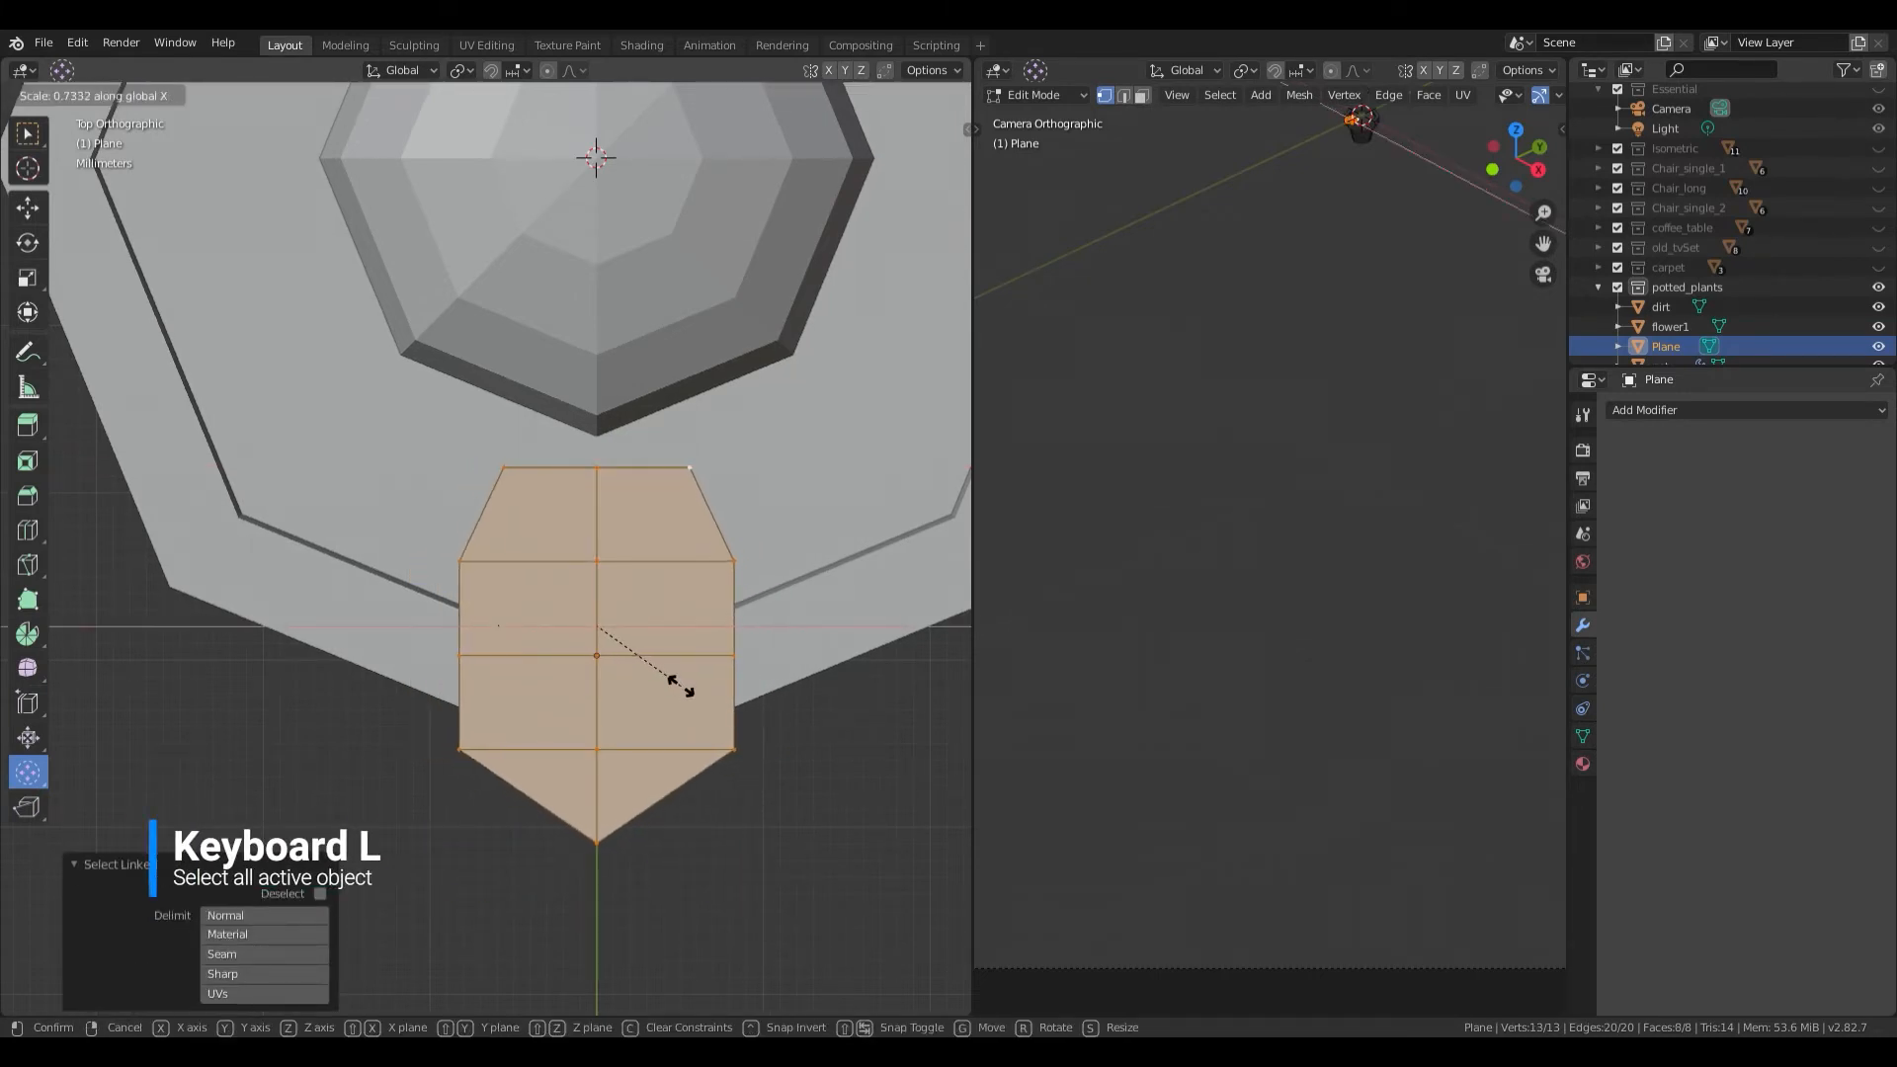
left_click(690, 694)
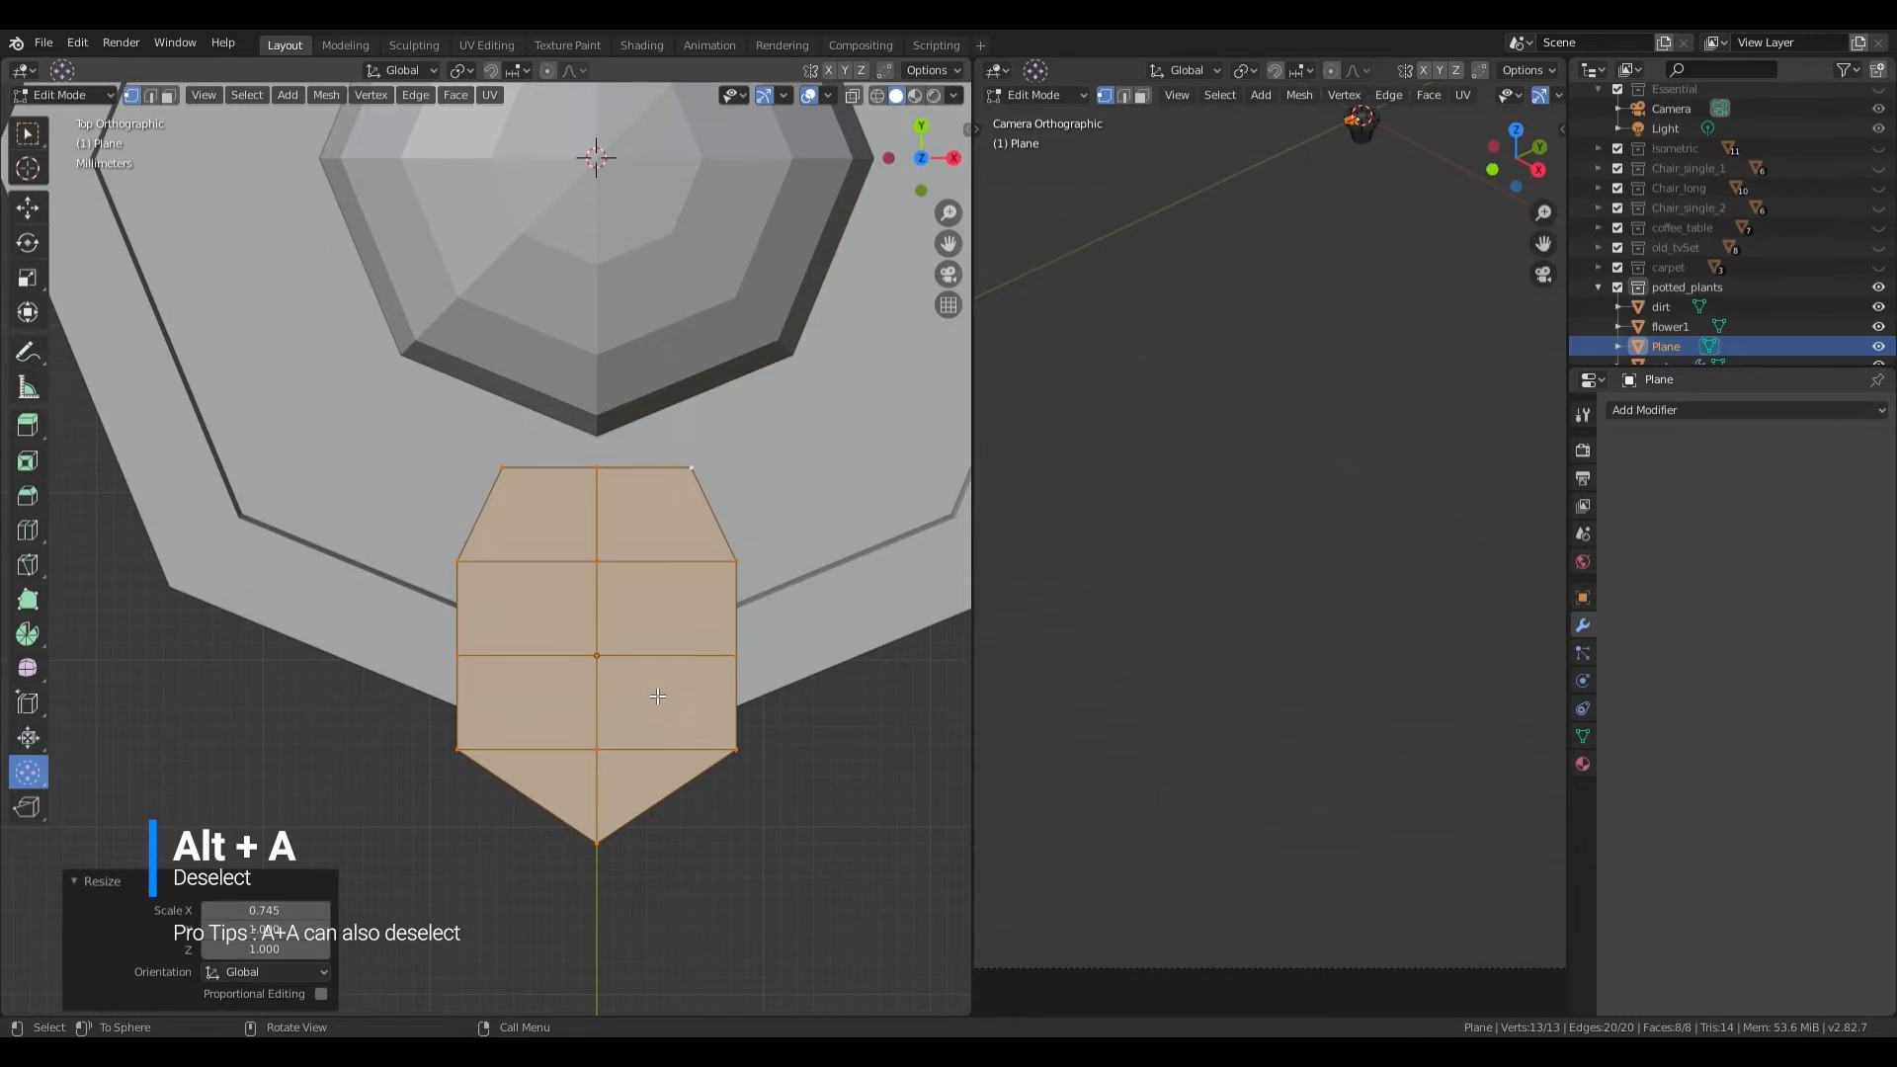
Step: Widen the petal's middle by scaling its two outer vertices along X by about 1.207
key("alt+a")
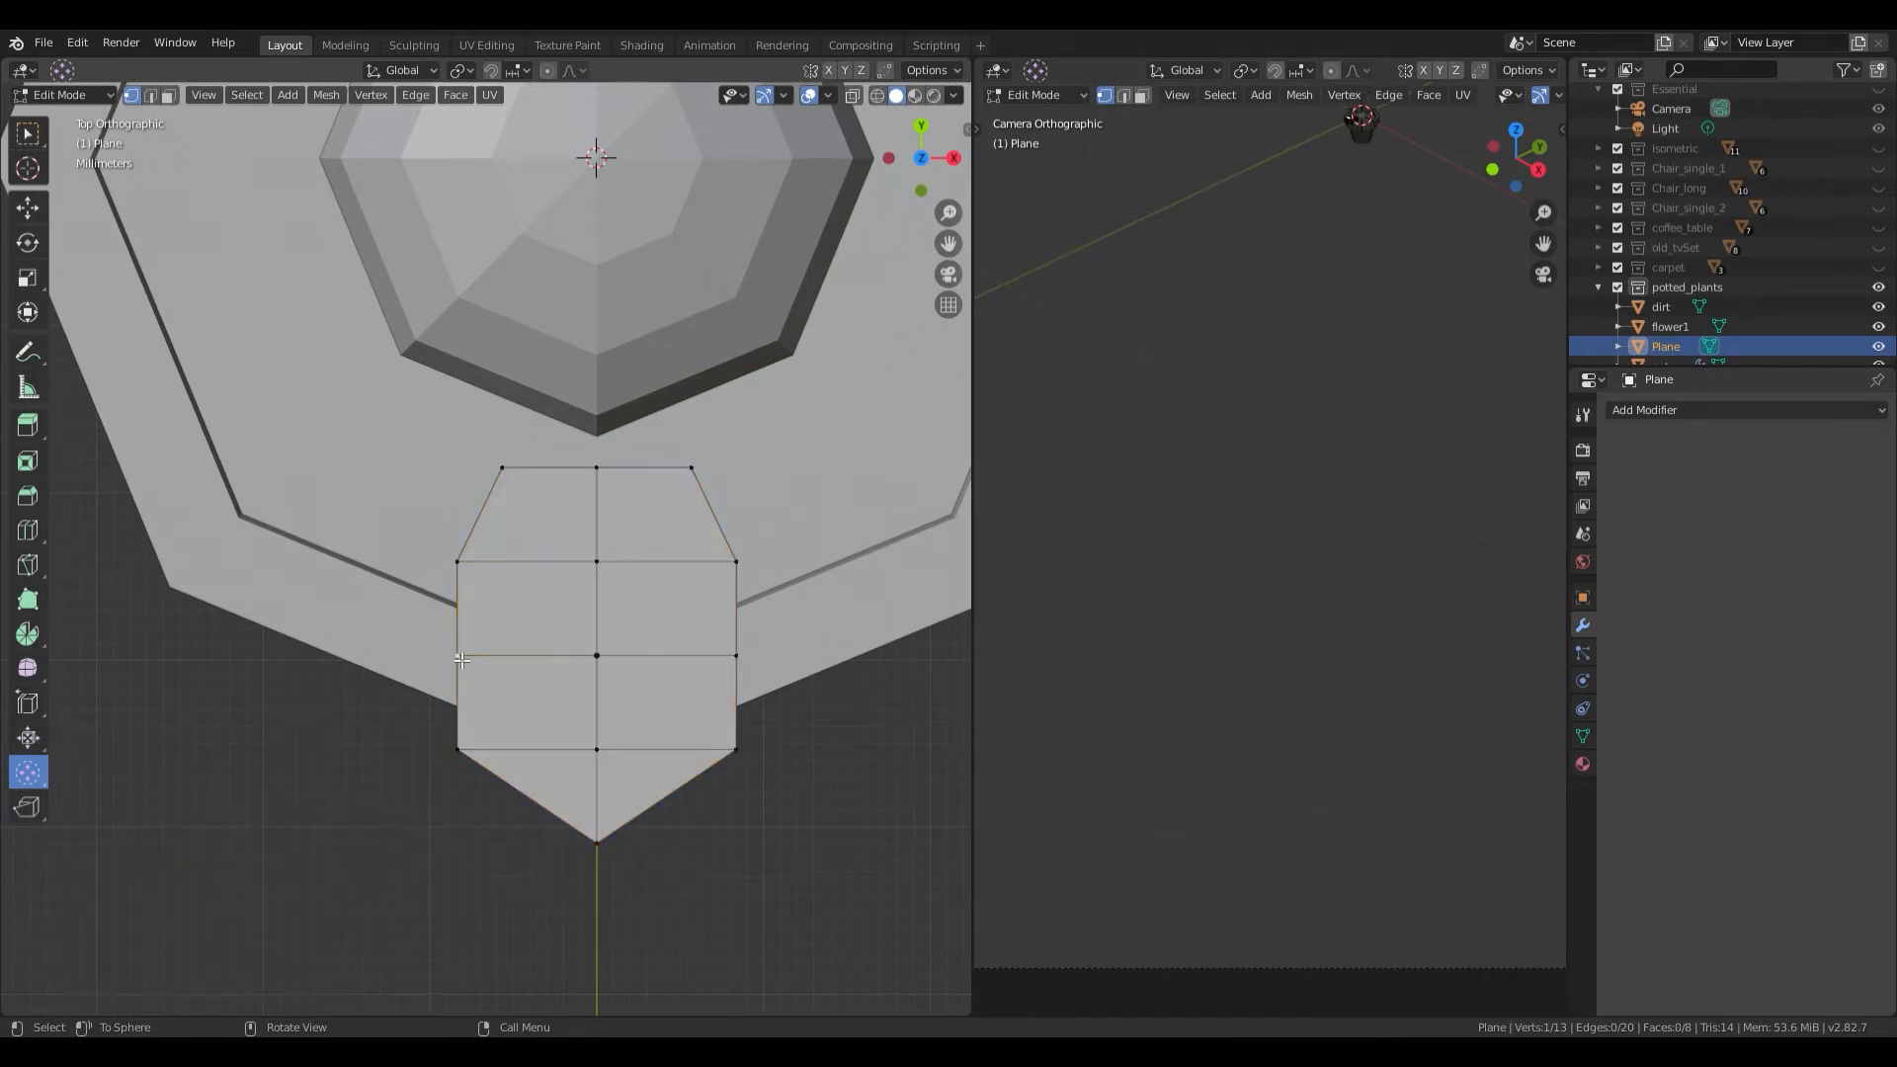
key("s")
key("x")
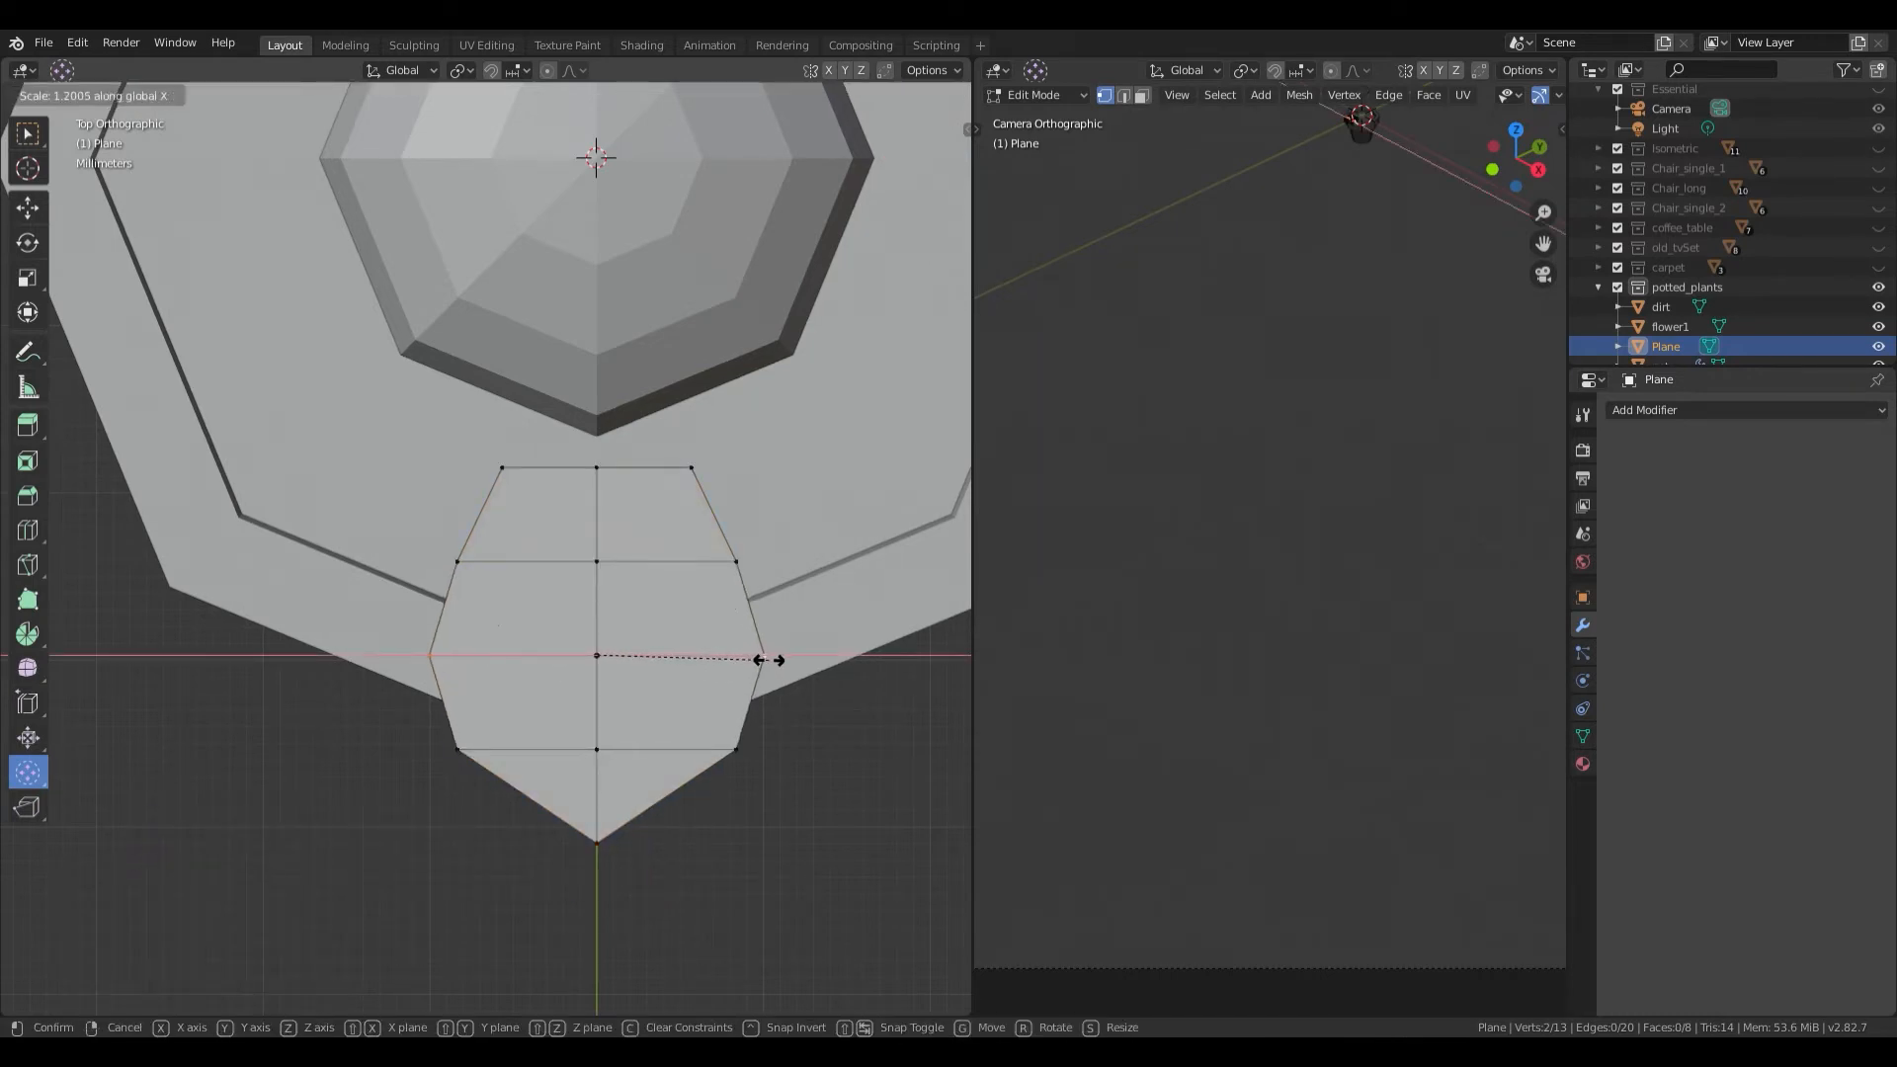
left_click(768, 659)
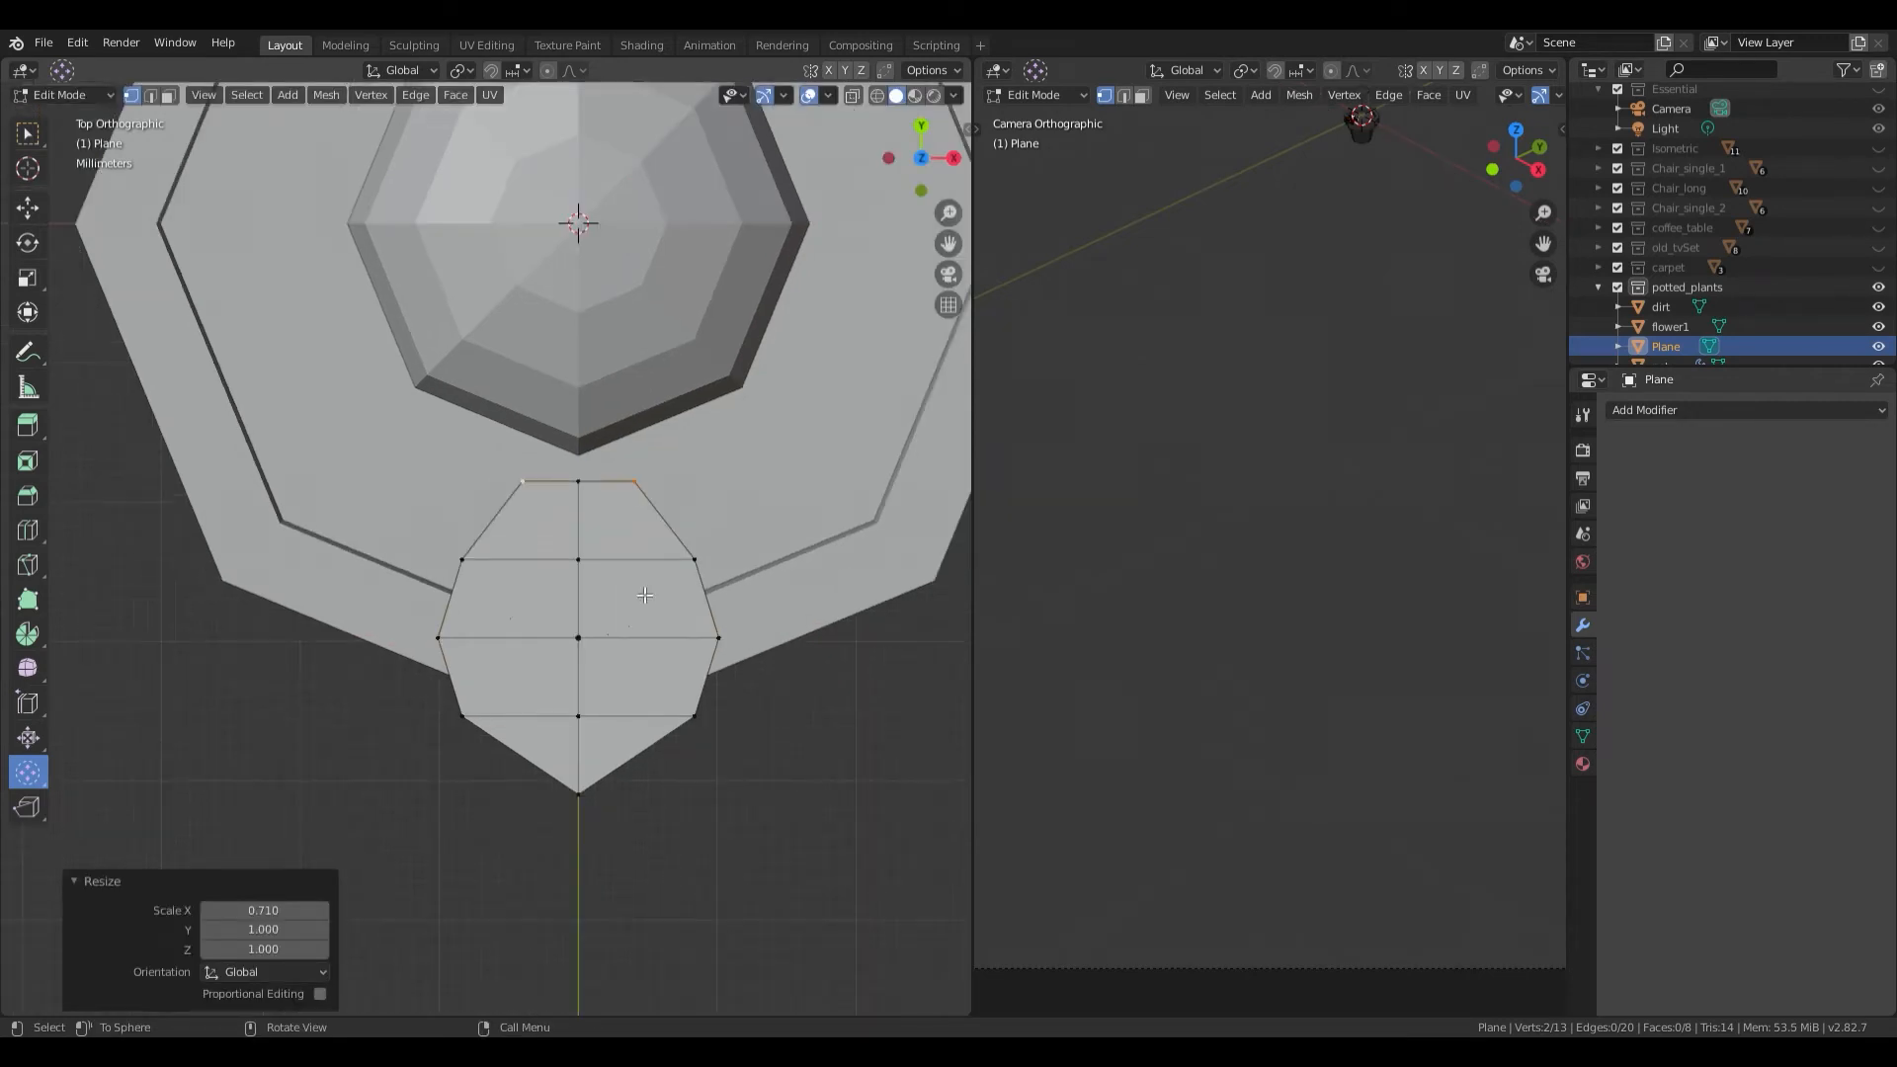
Step: Narrow the petal's base further by scaling its two corner vertices along X by 0.710
scroll(644, 595, "up", 3)
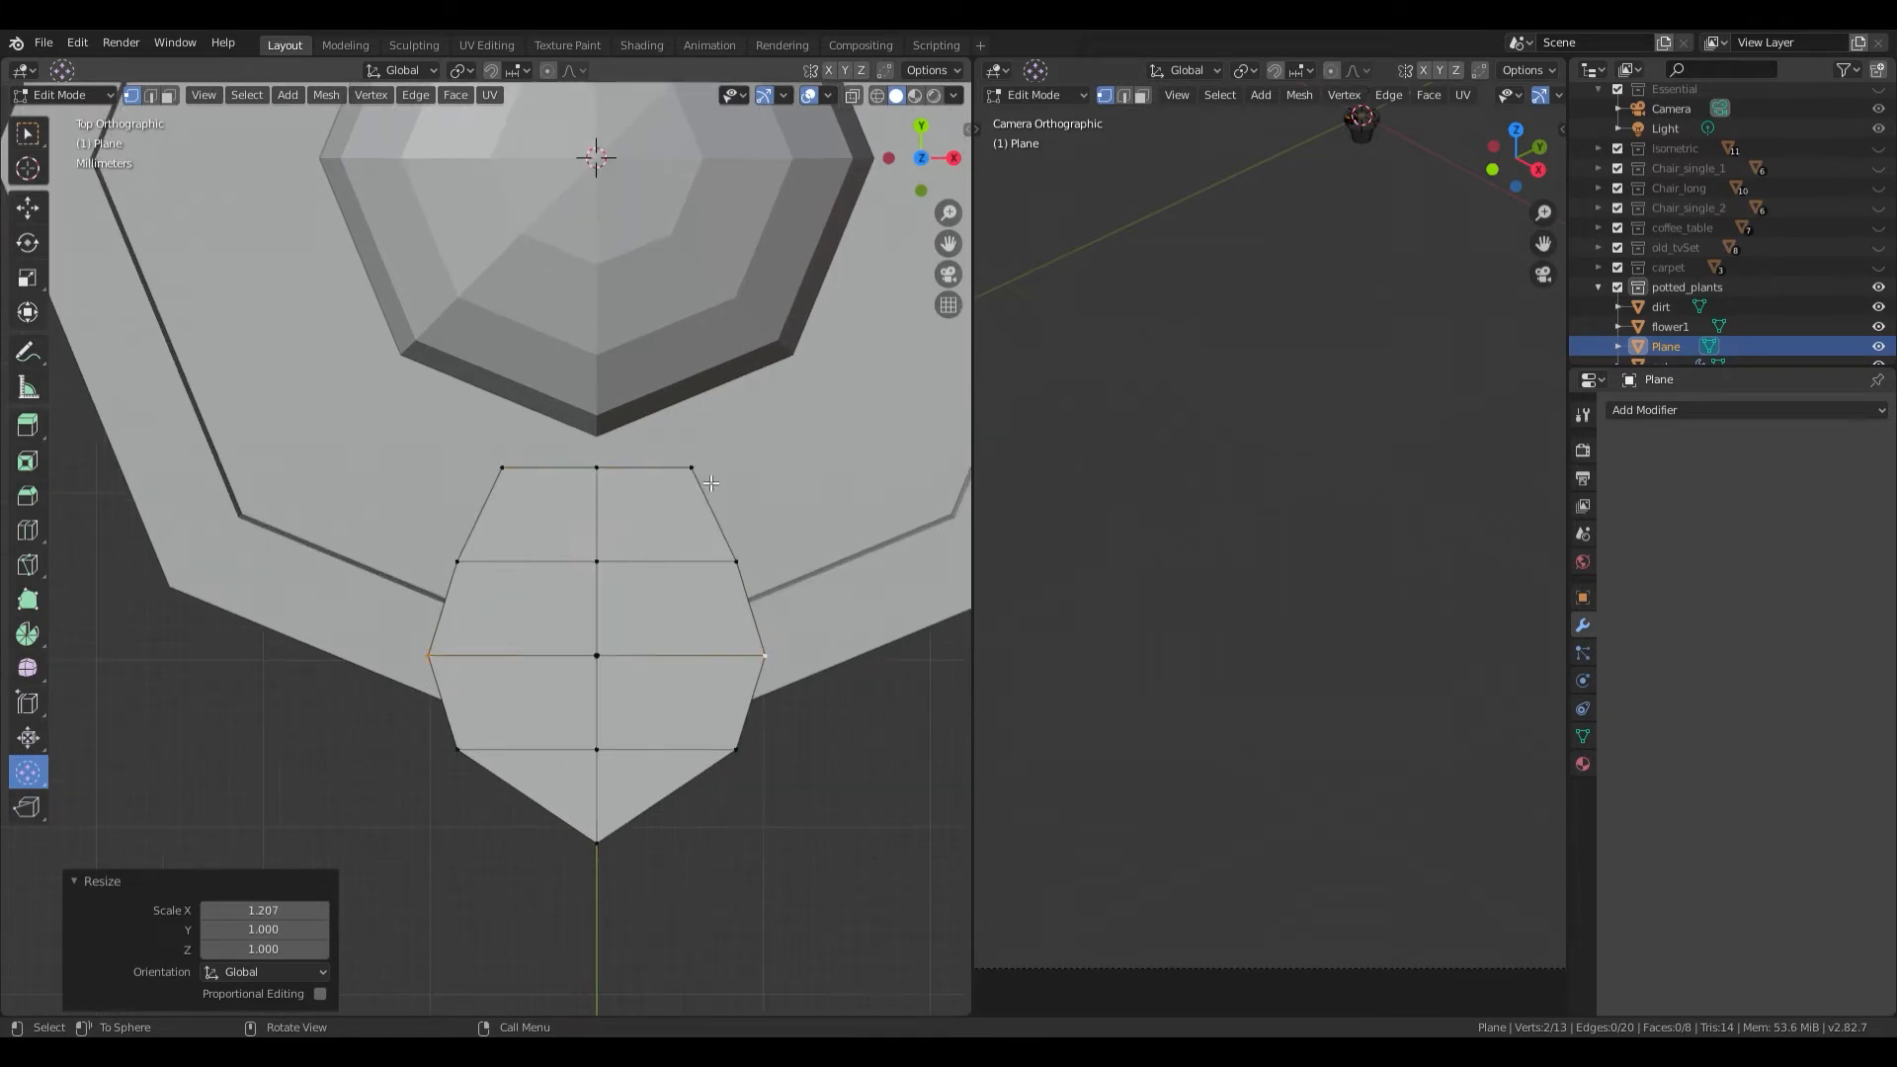
key("s")
key("x")
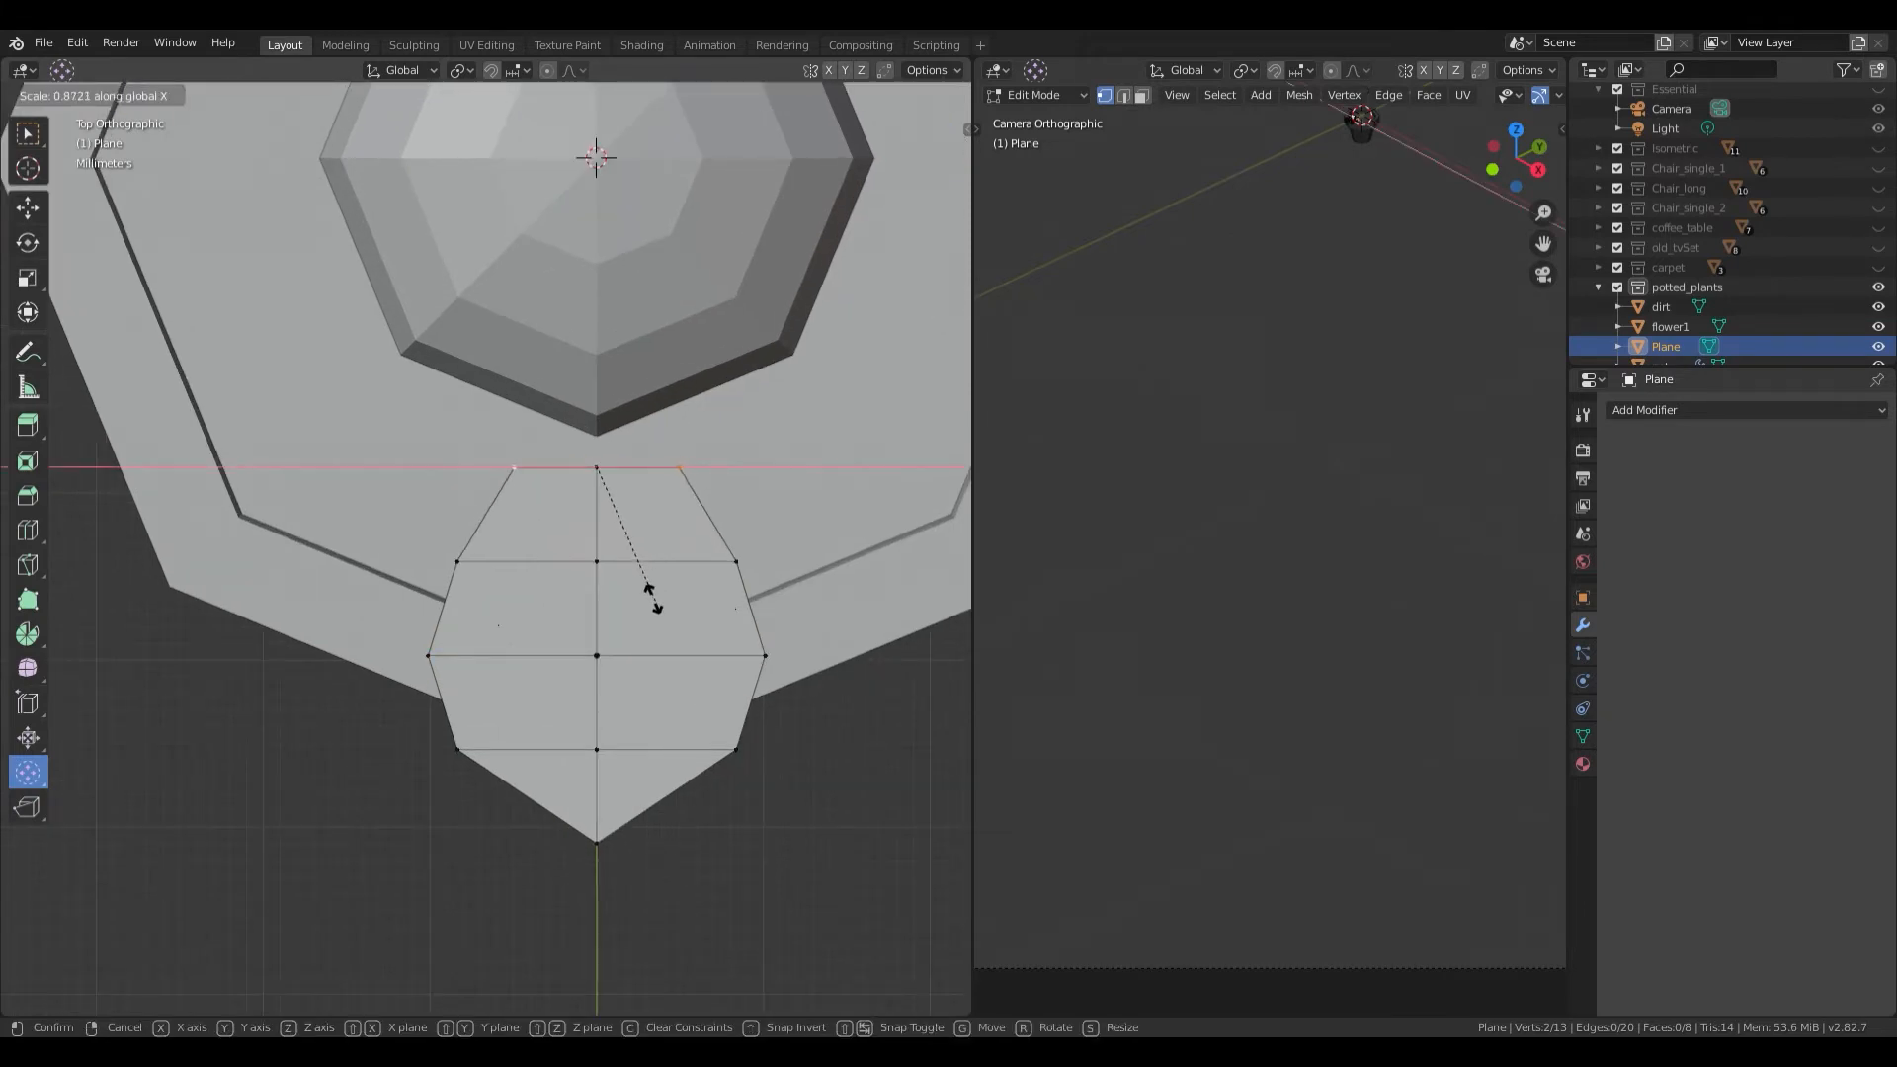
left_click(635, 579)
Step: Examine the petal's shape and height relative to the pot and dome from a perspective angle
scroll(646, 596, "down", 1)
scroll(646, 597, "down", 1)
middle_click_drag(671, 669, 671, 583, "shift")
middle_click_drag(720, 698, 642, 623)
scroll(607, 652, "down", 4)
middle_click_drag(618, 694, 643, 559, "shift")
scroll(640, 603, "up", 2)
scroll(638, 674, "down", 2)
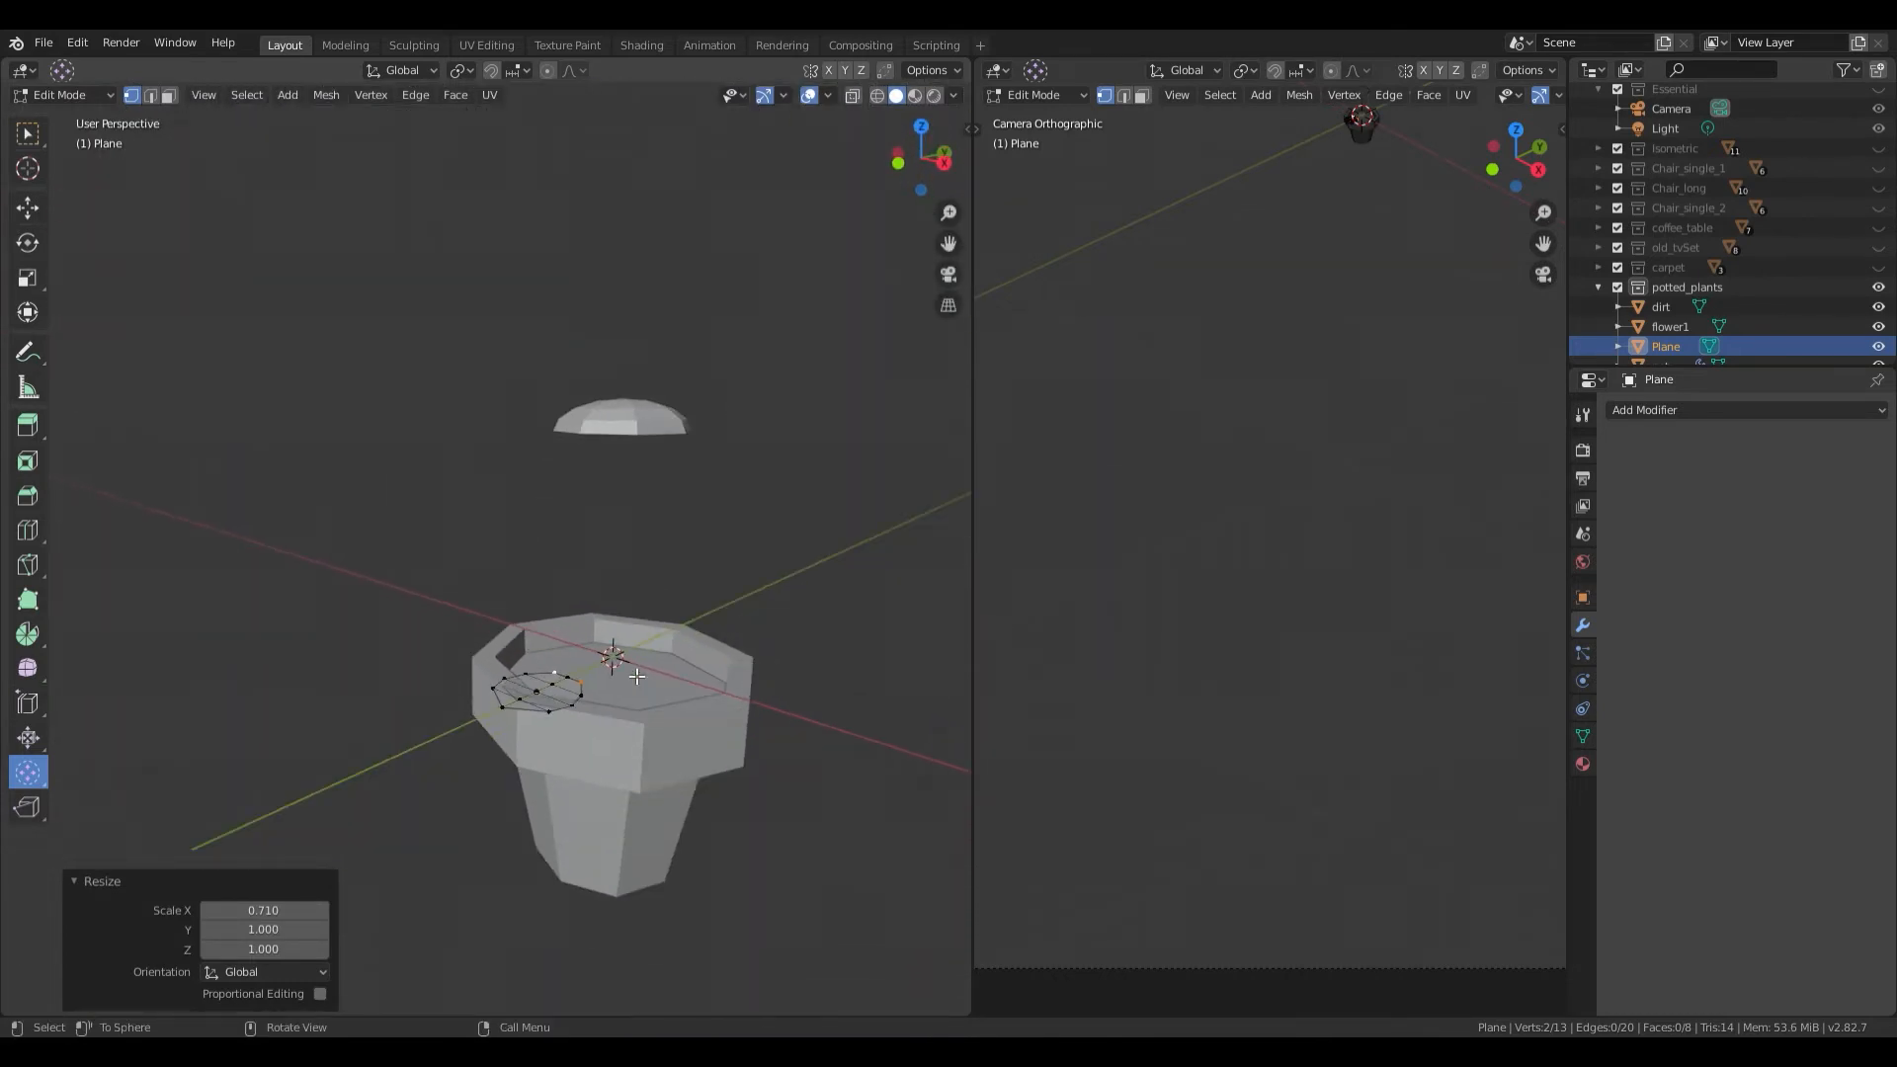
scroll(640, 689, "up", 3)
middle_click_drag(662, 660, 618, 575, "shift")
middle_click_drag(712, 746, 636, 648, "shift")
Step: Set the viewport's clip start distance to 0.001 m so close-up geometry is not cut off
key("n")
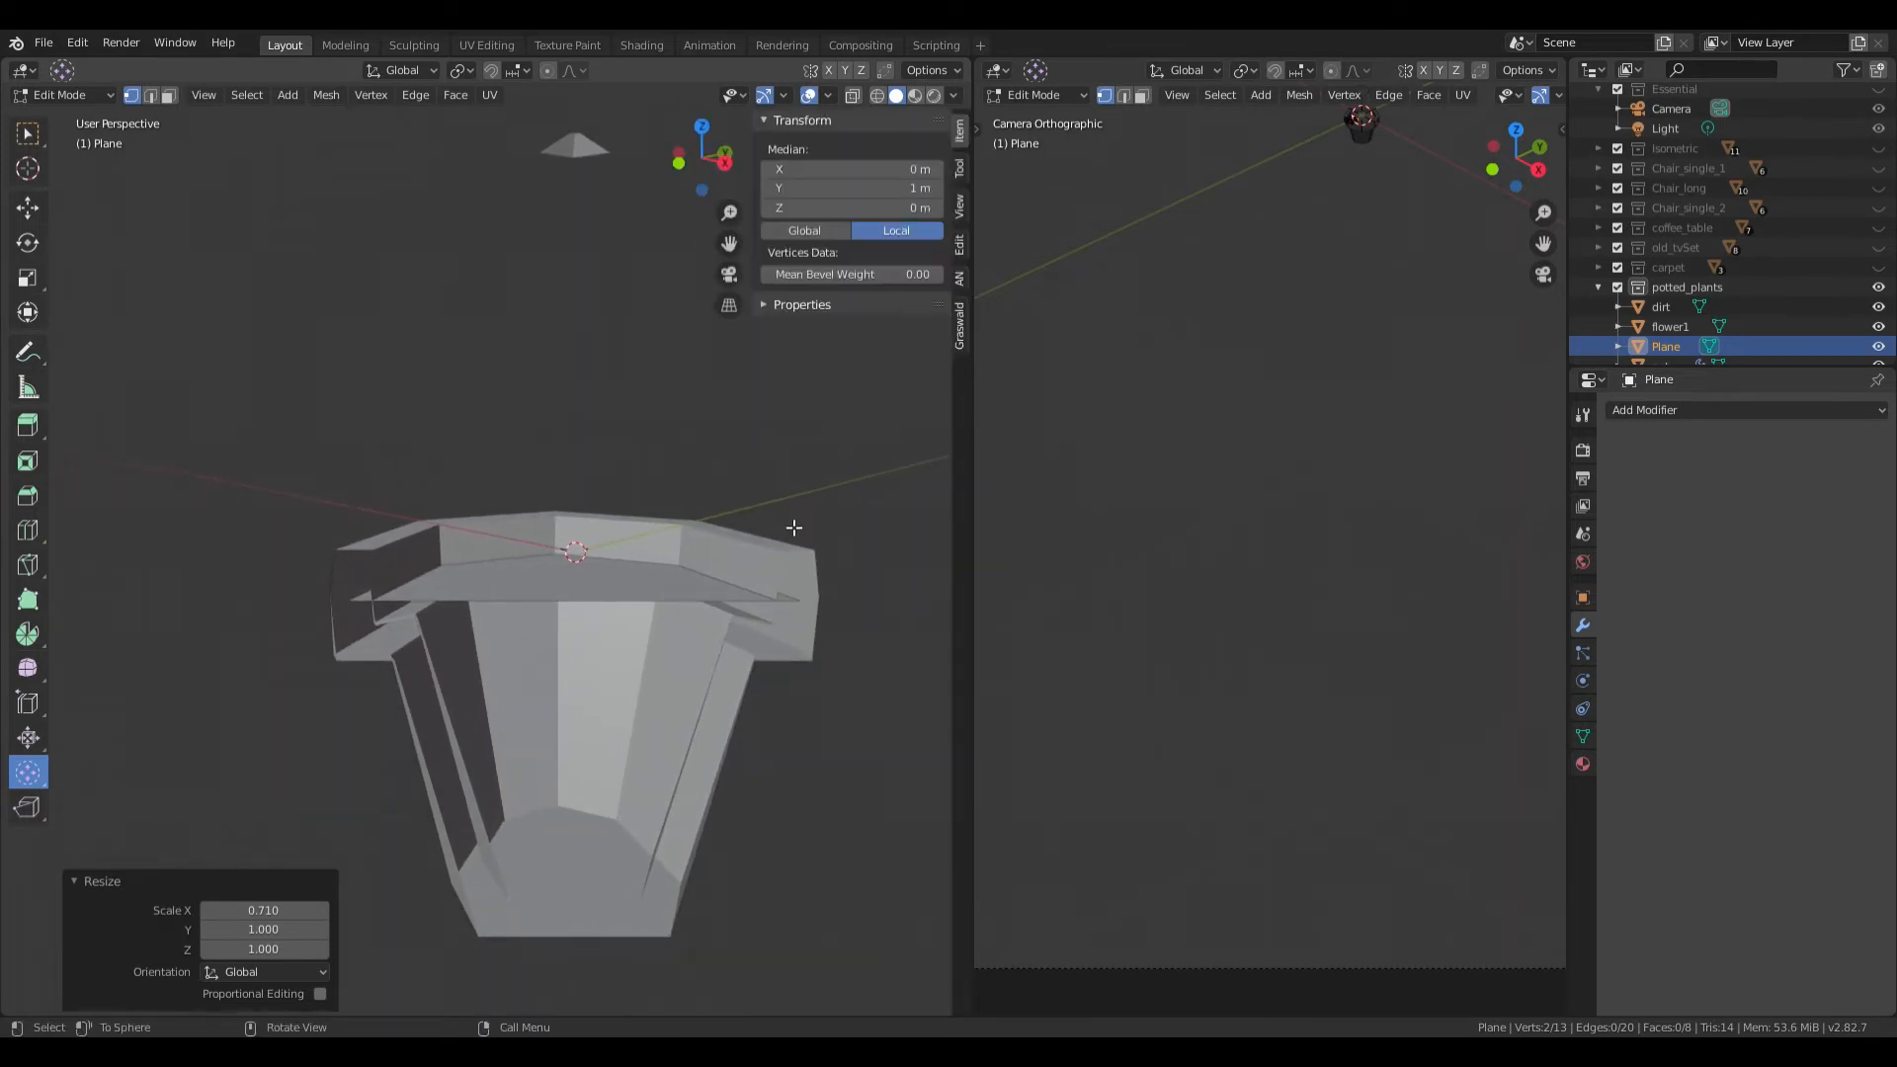
left_click(958, 207)
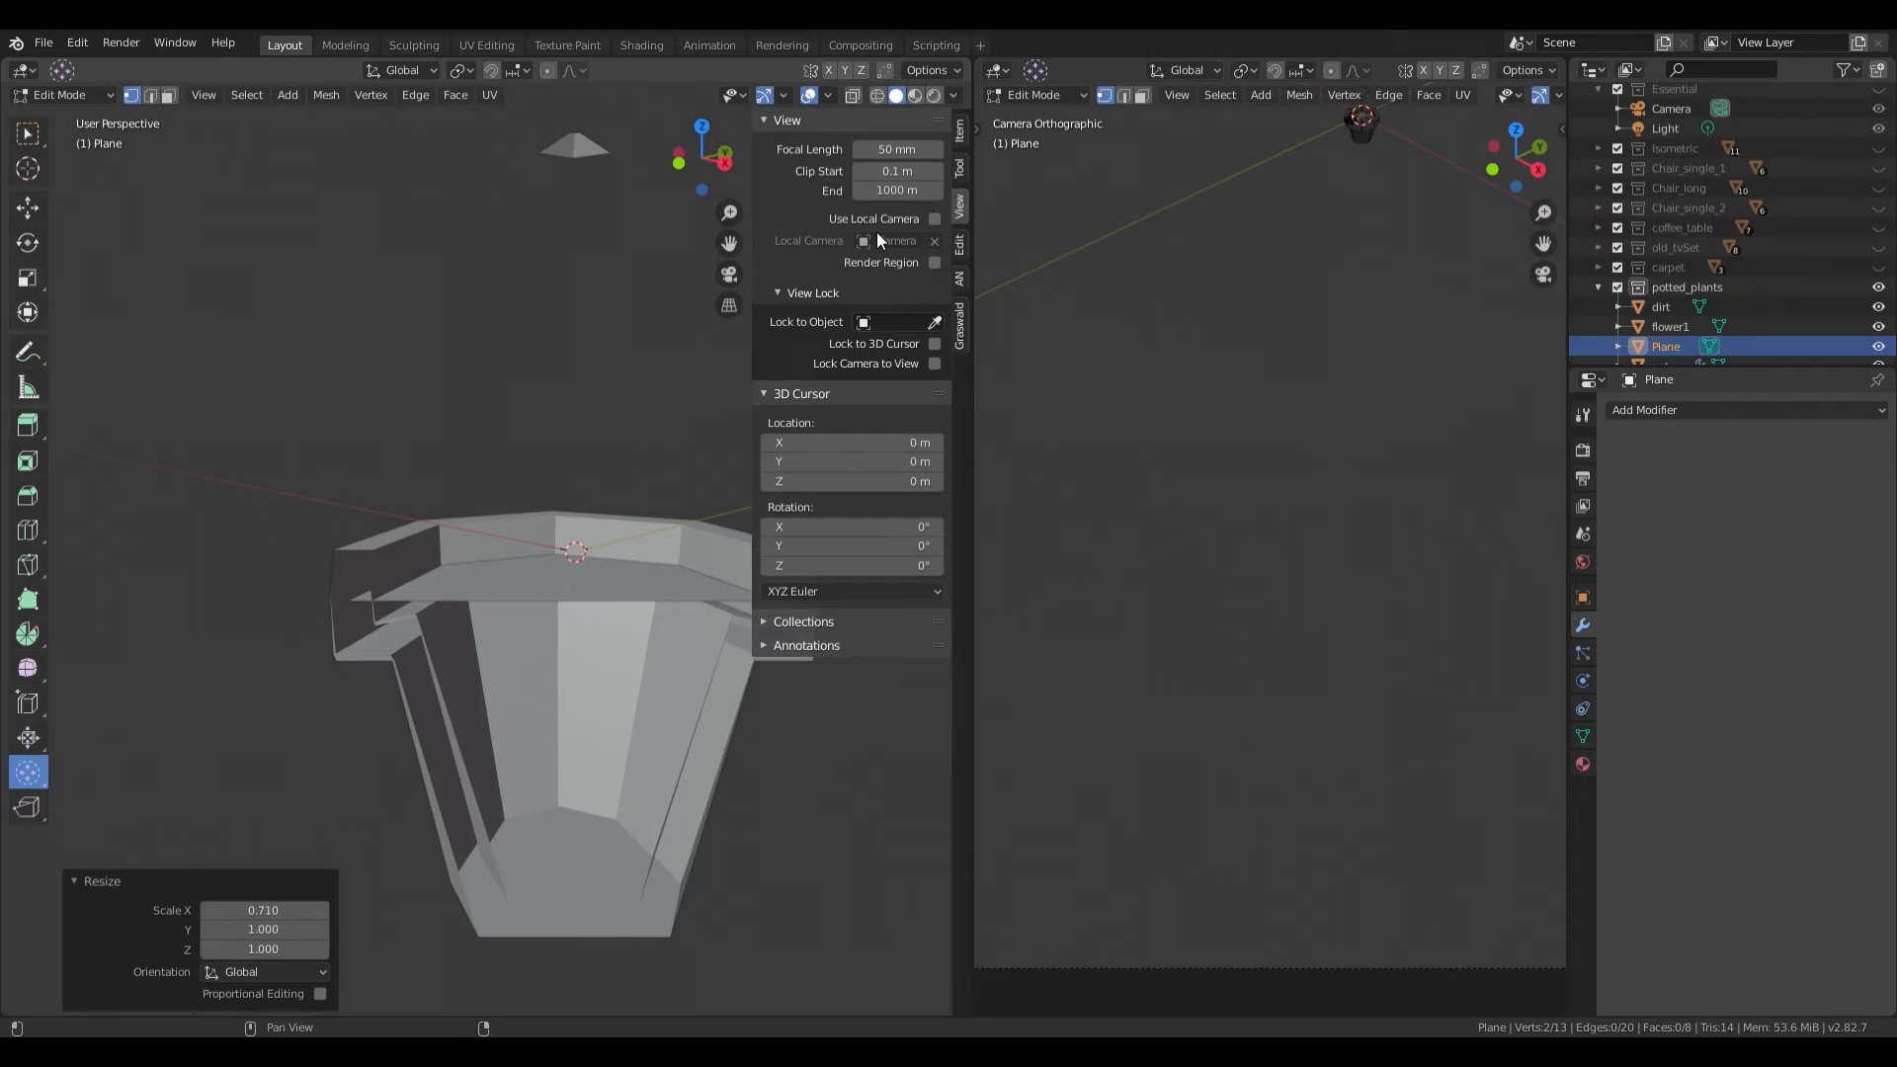
key("n")
key("n")
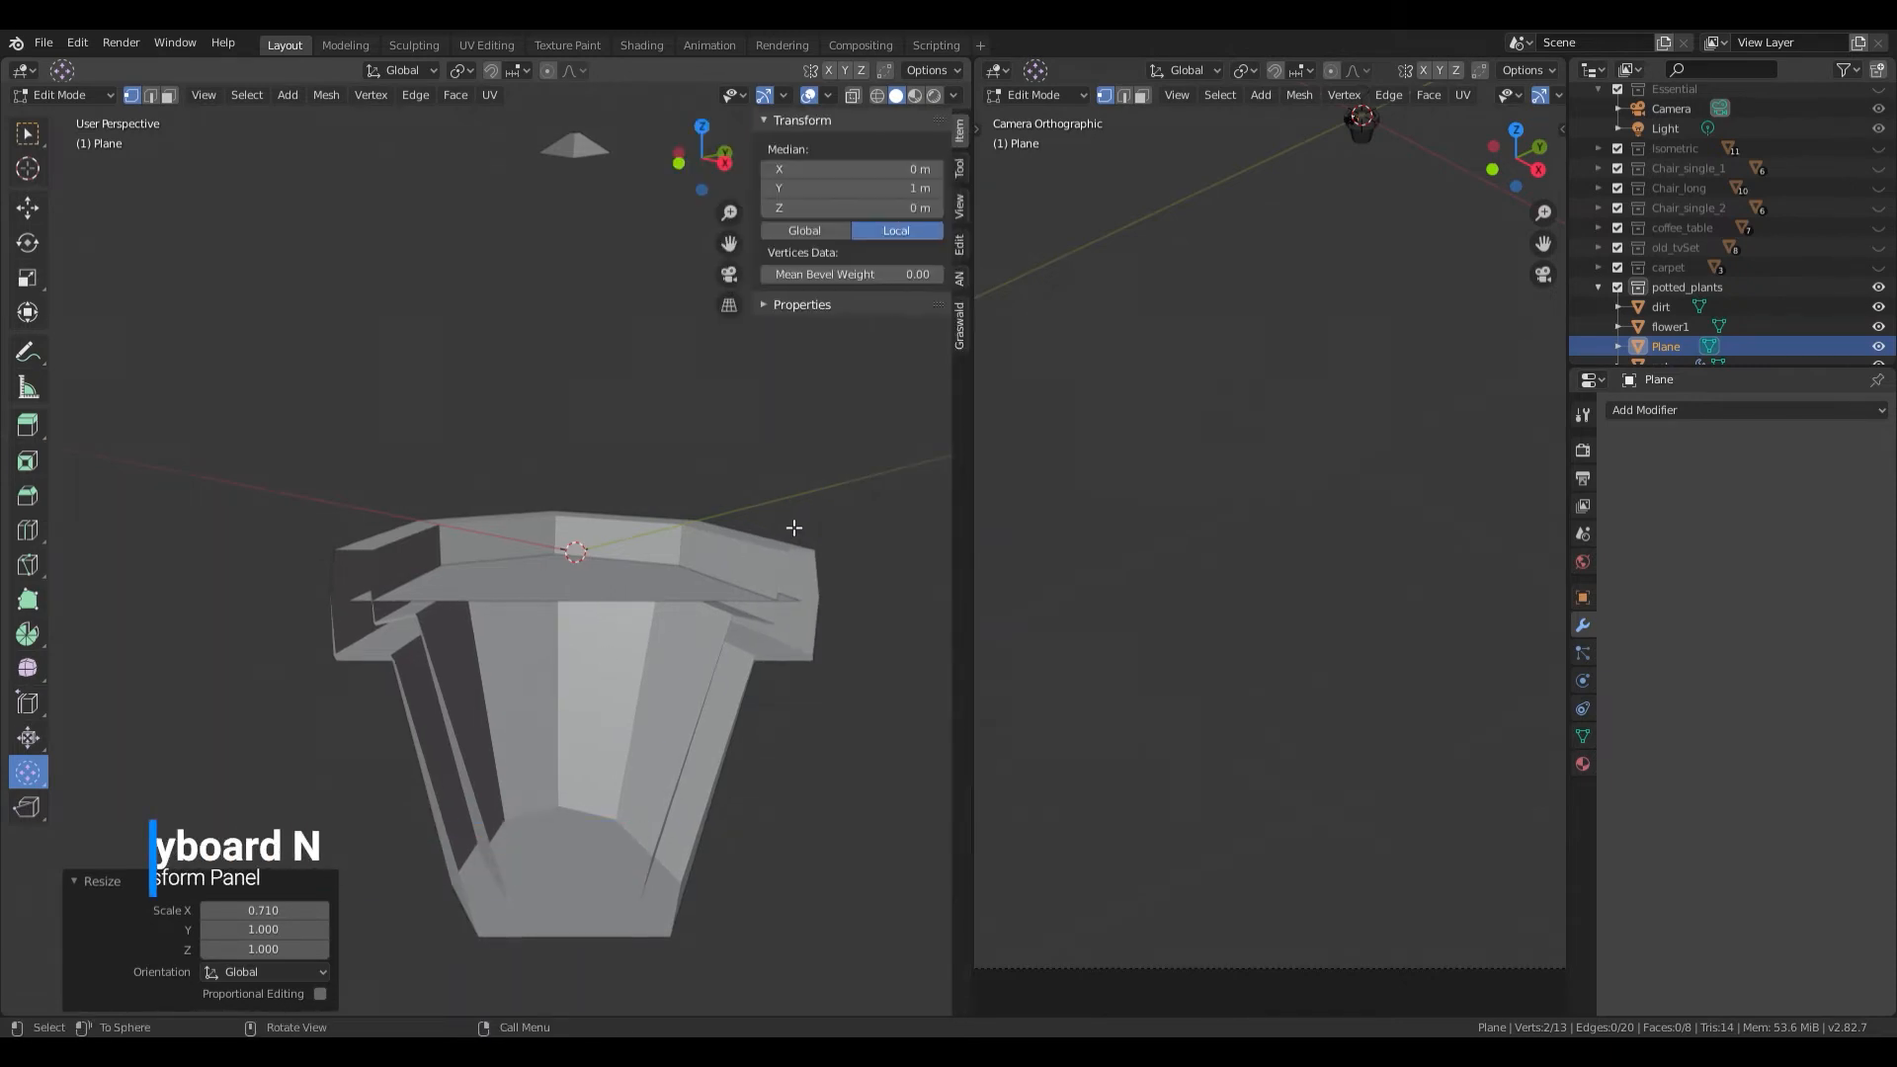
left_click(958, 206)
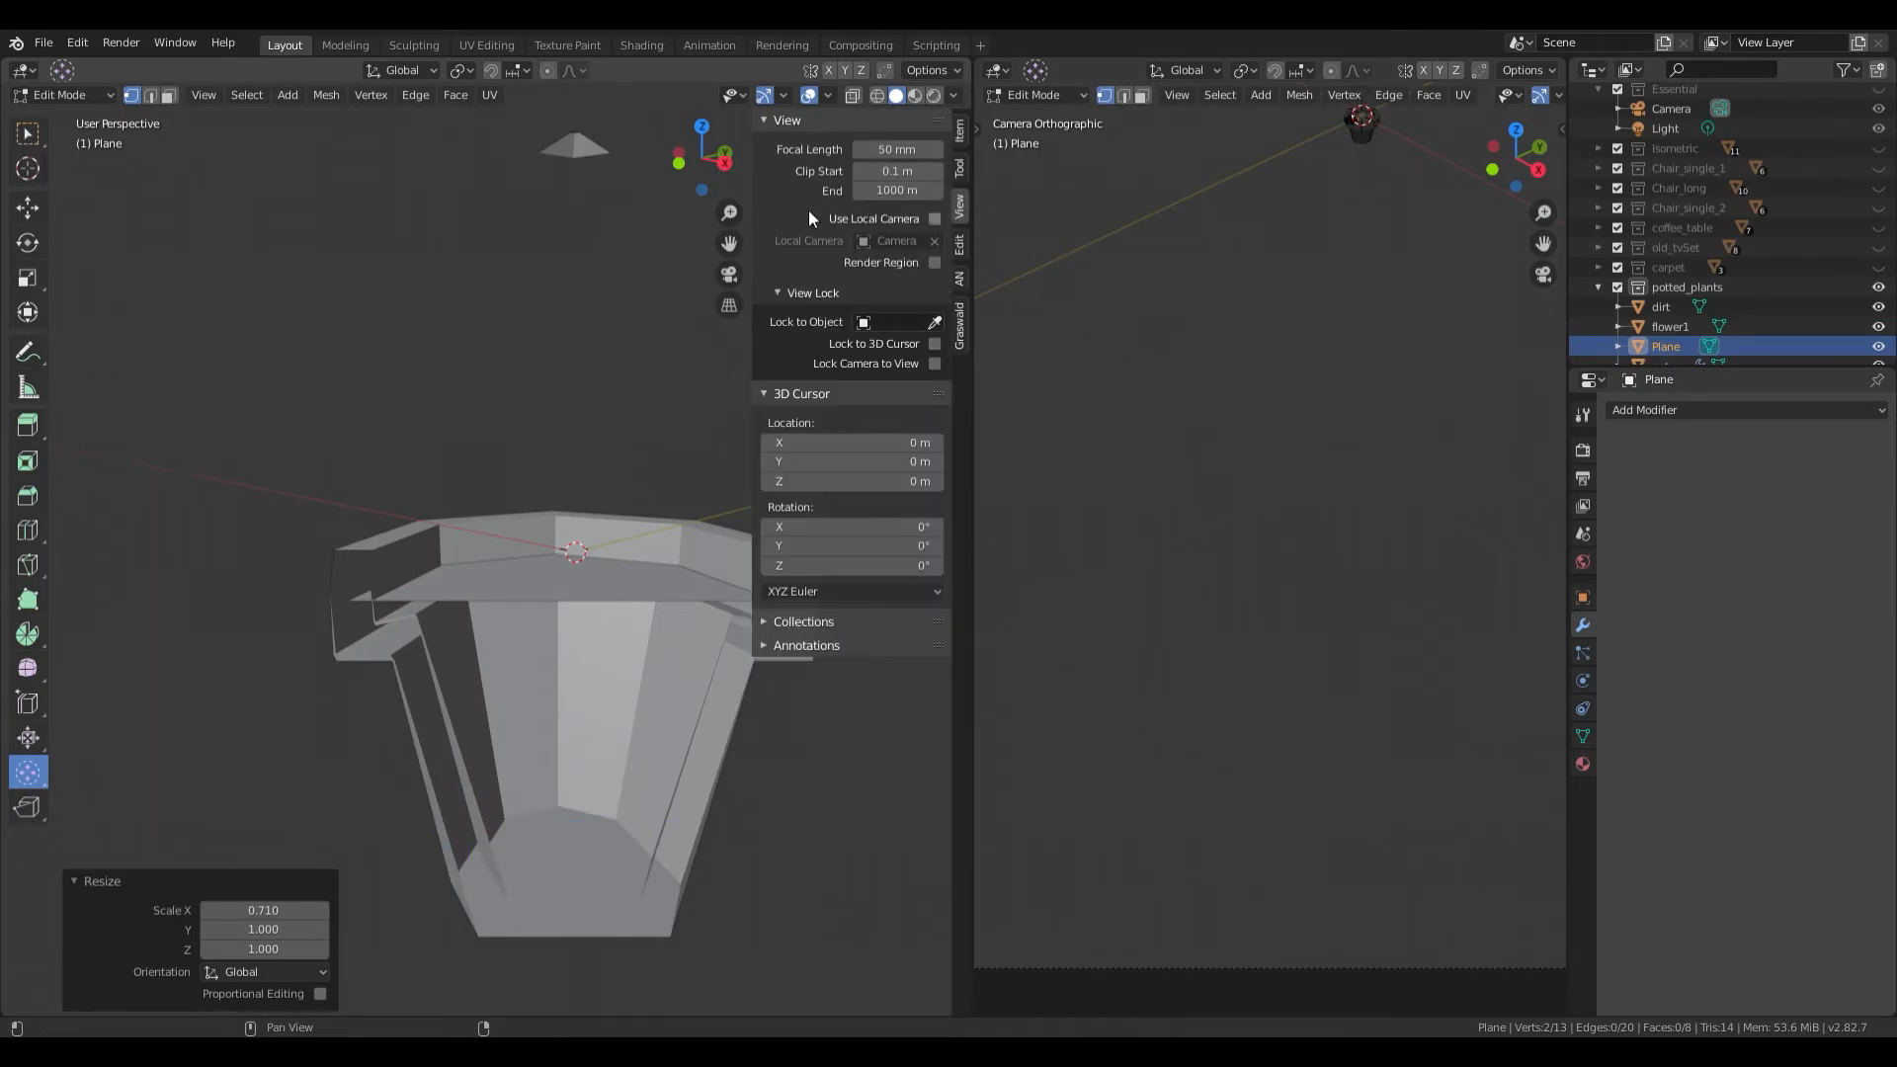
left_click(919, 171)
type("0.00")
key("Return")
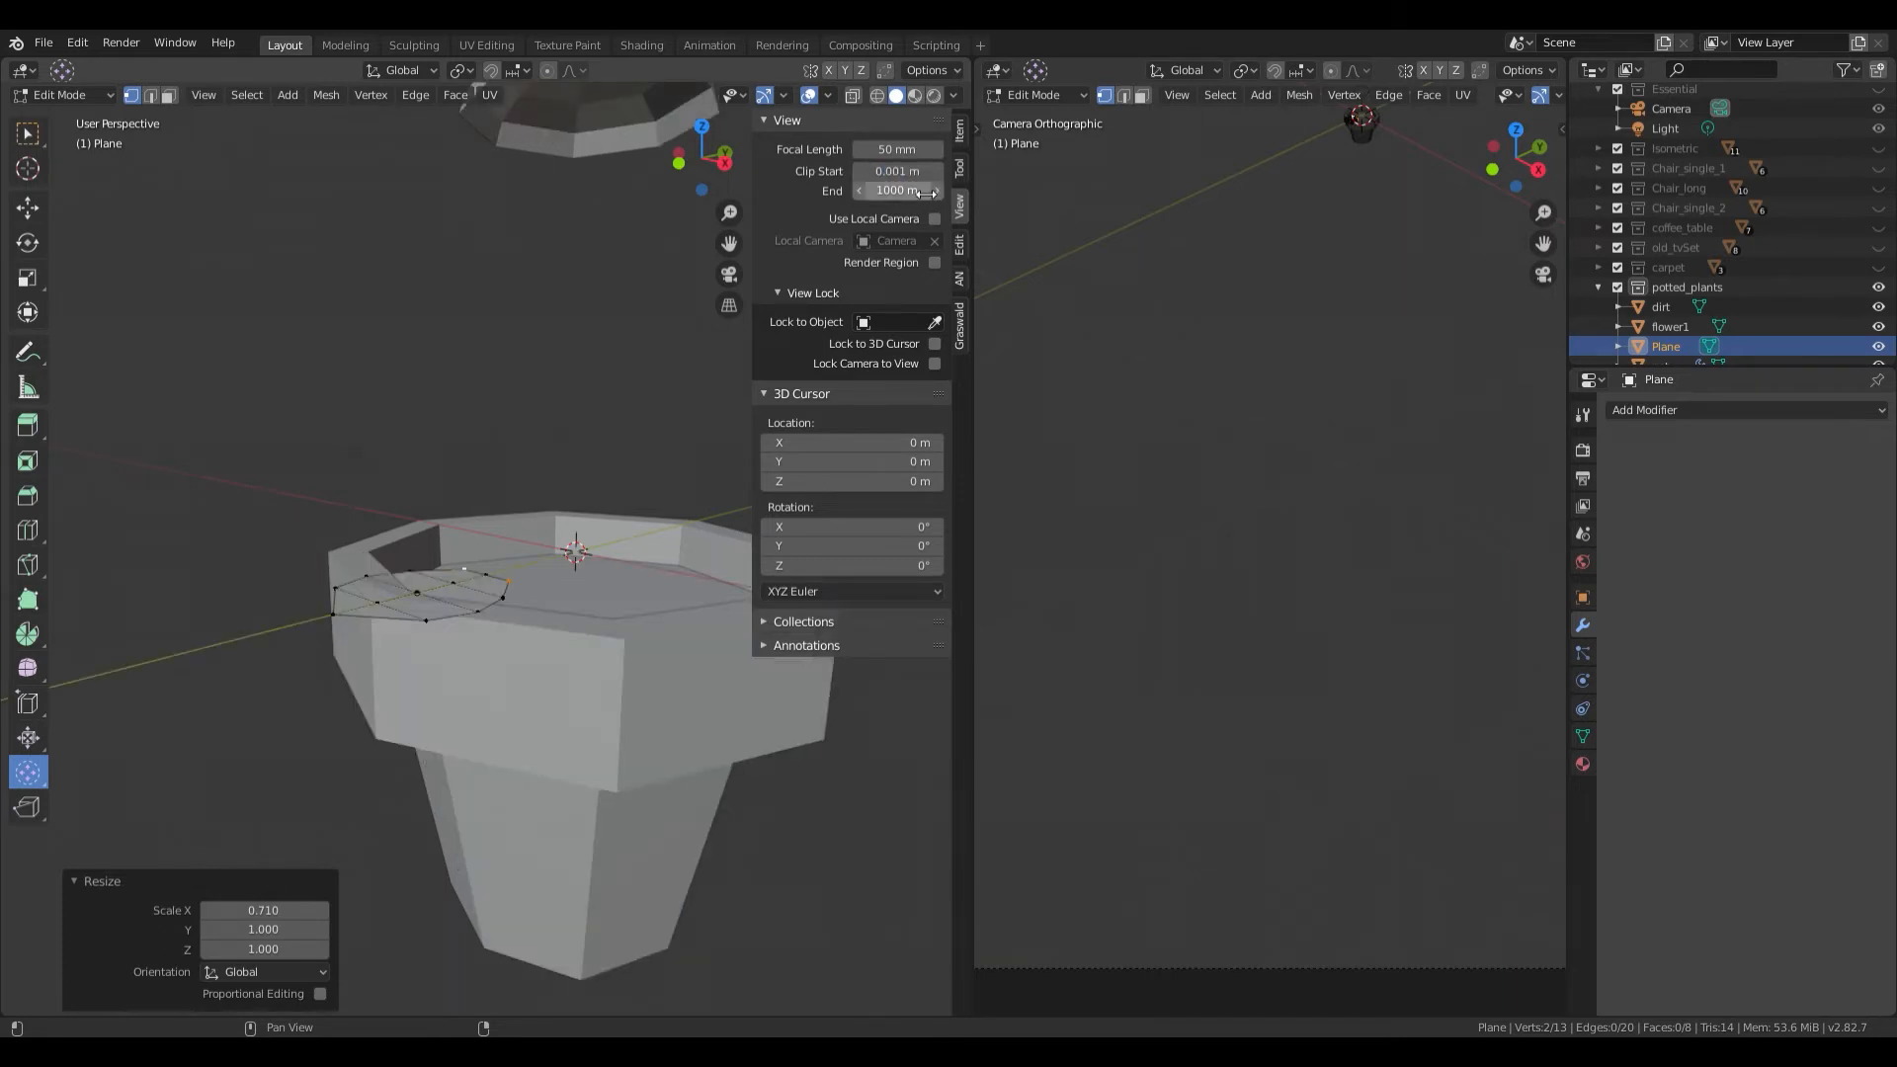
scroll(543, 440, "down", 4)
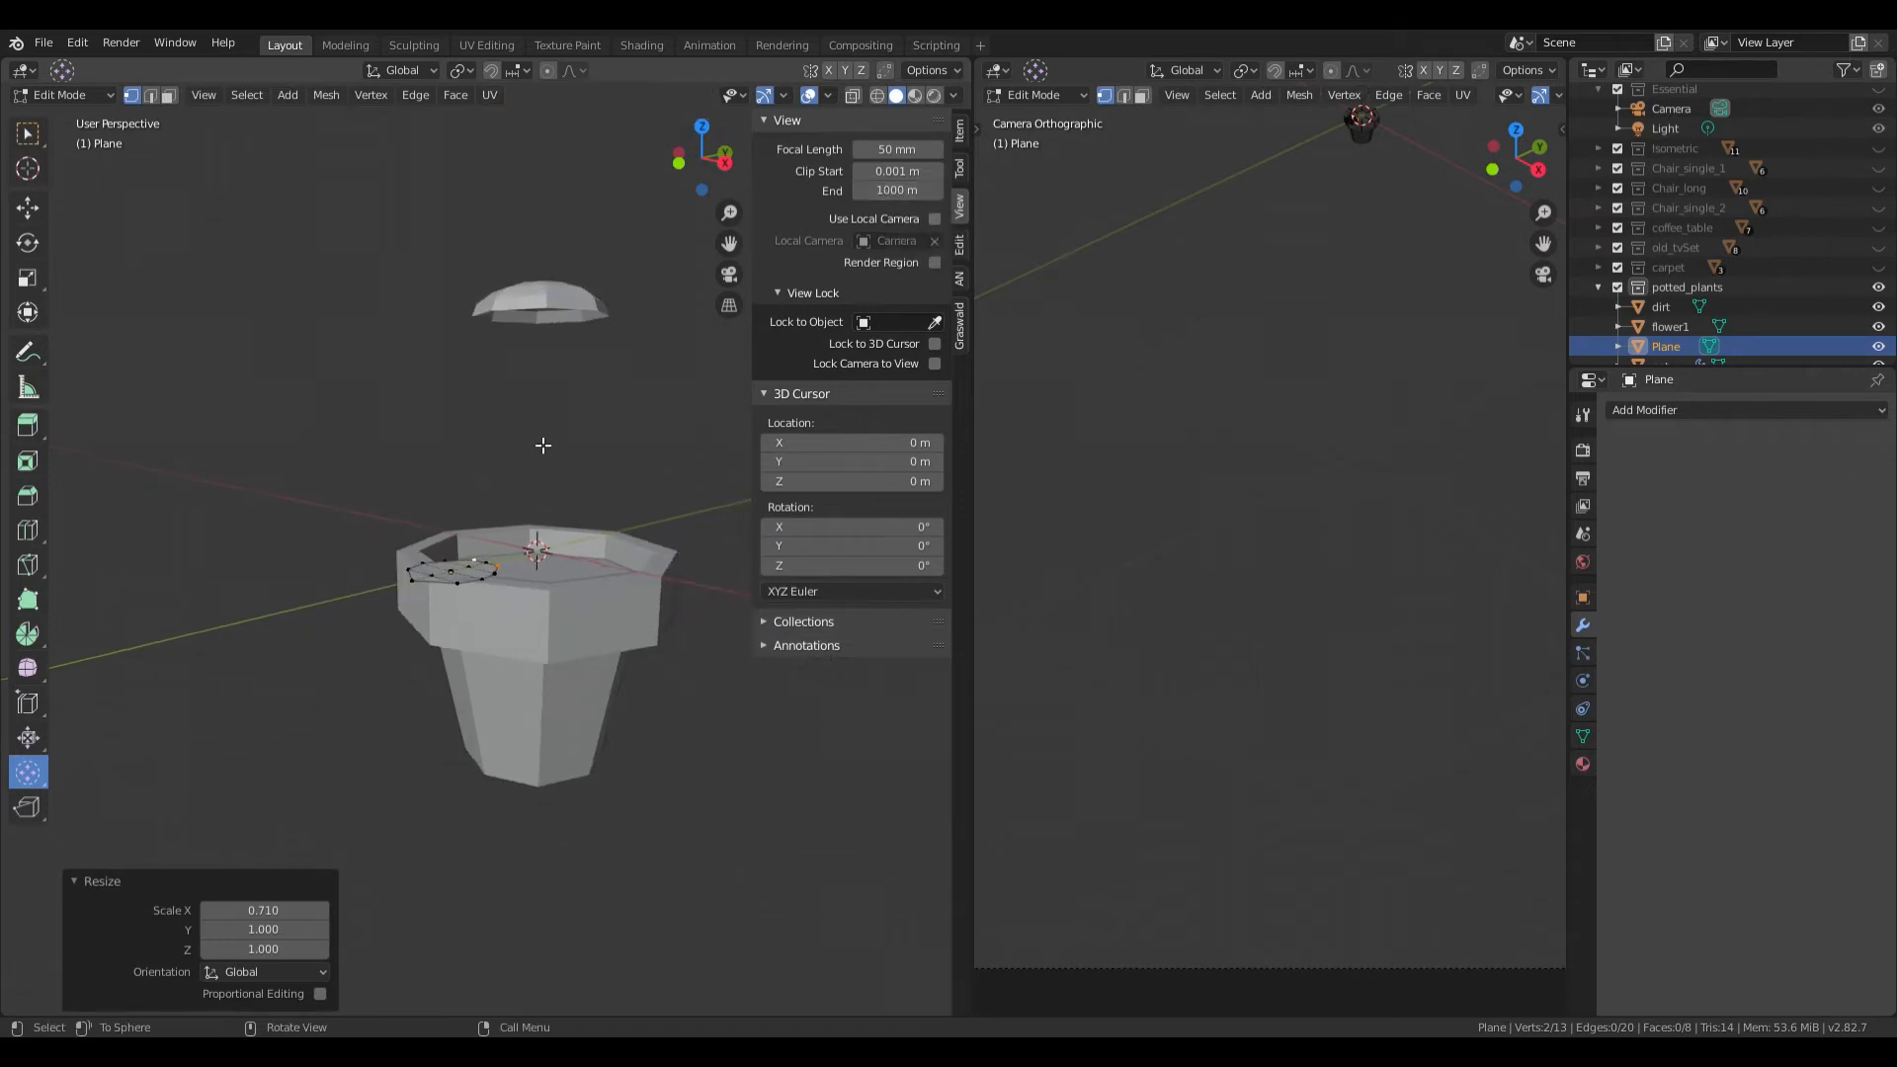
scroll(572, 457, "up", 3)
key("n")
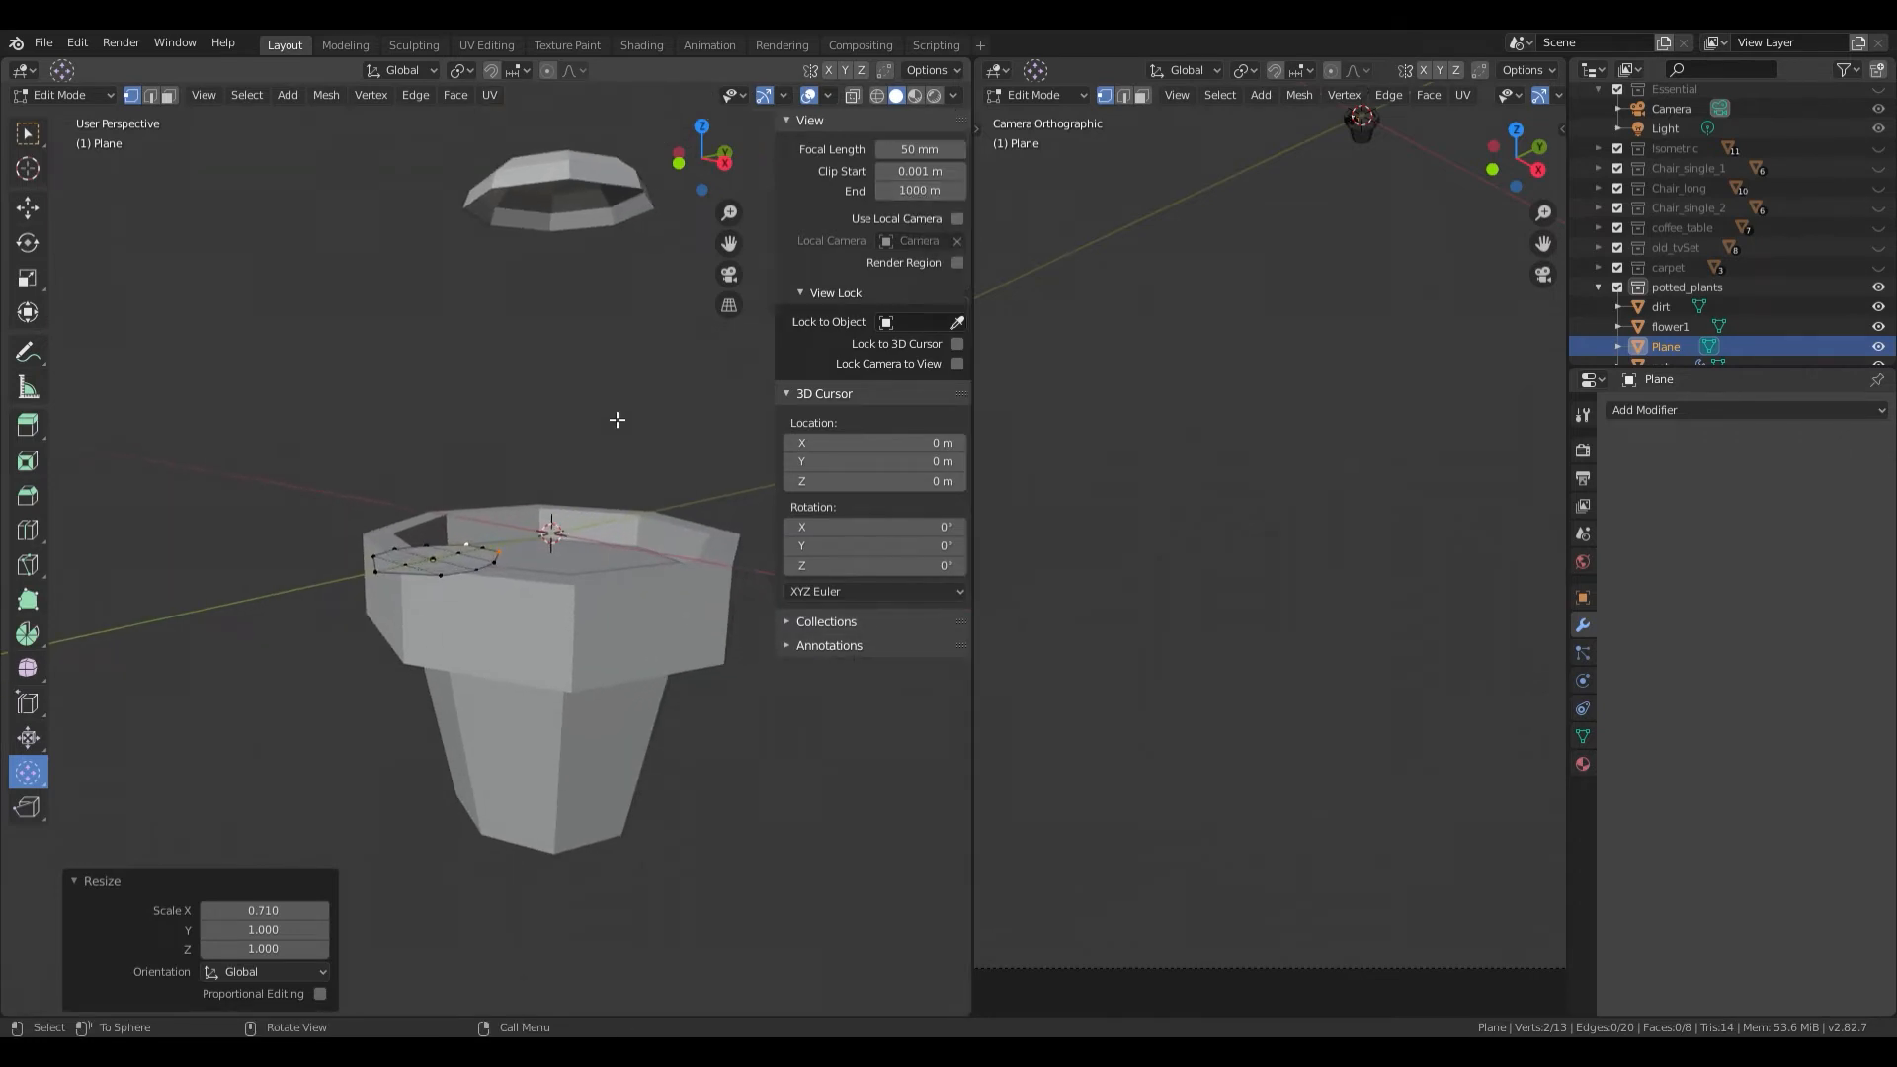
Step: Select the whole linked petal mesh and raise it 0.0526 m along Z to near the dome's height
middle_click_drag(695, 467, 437, 536)
key("l")
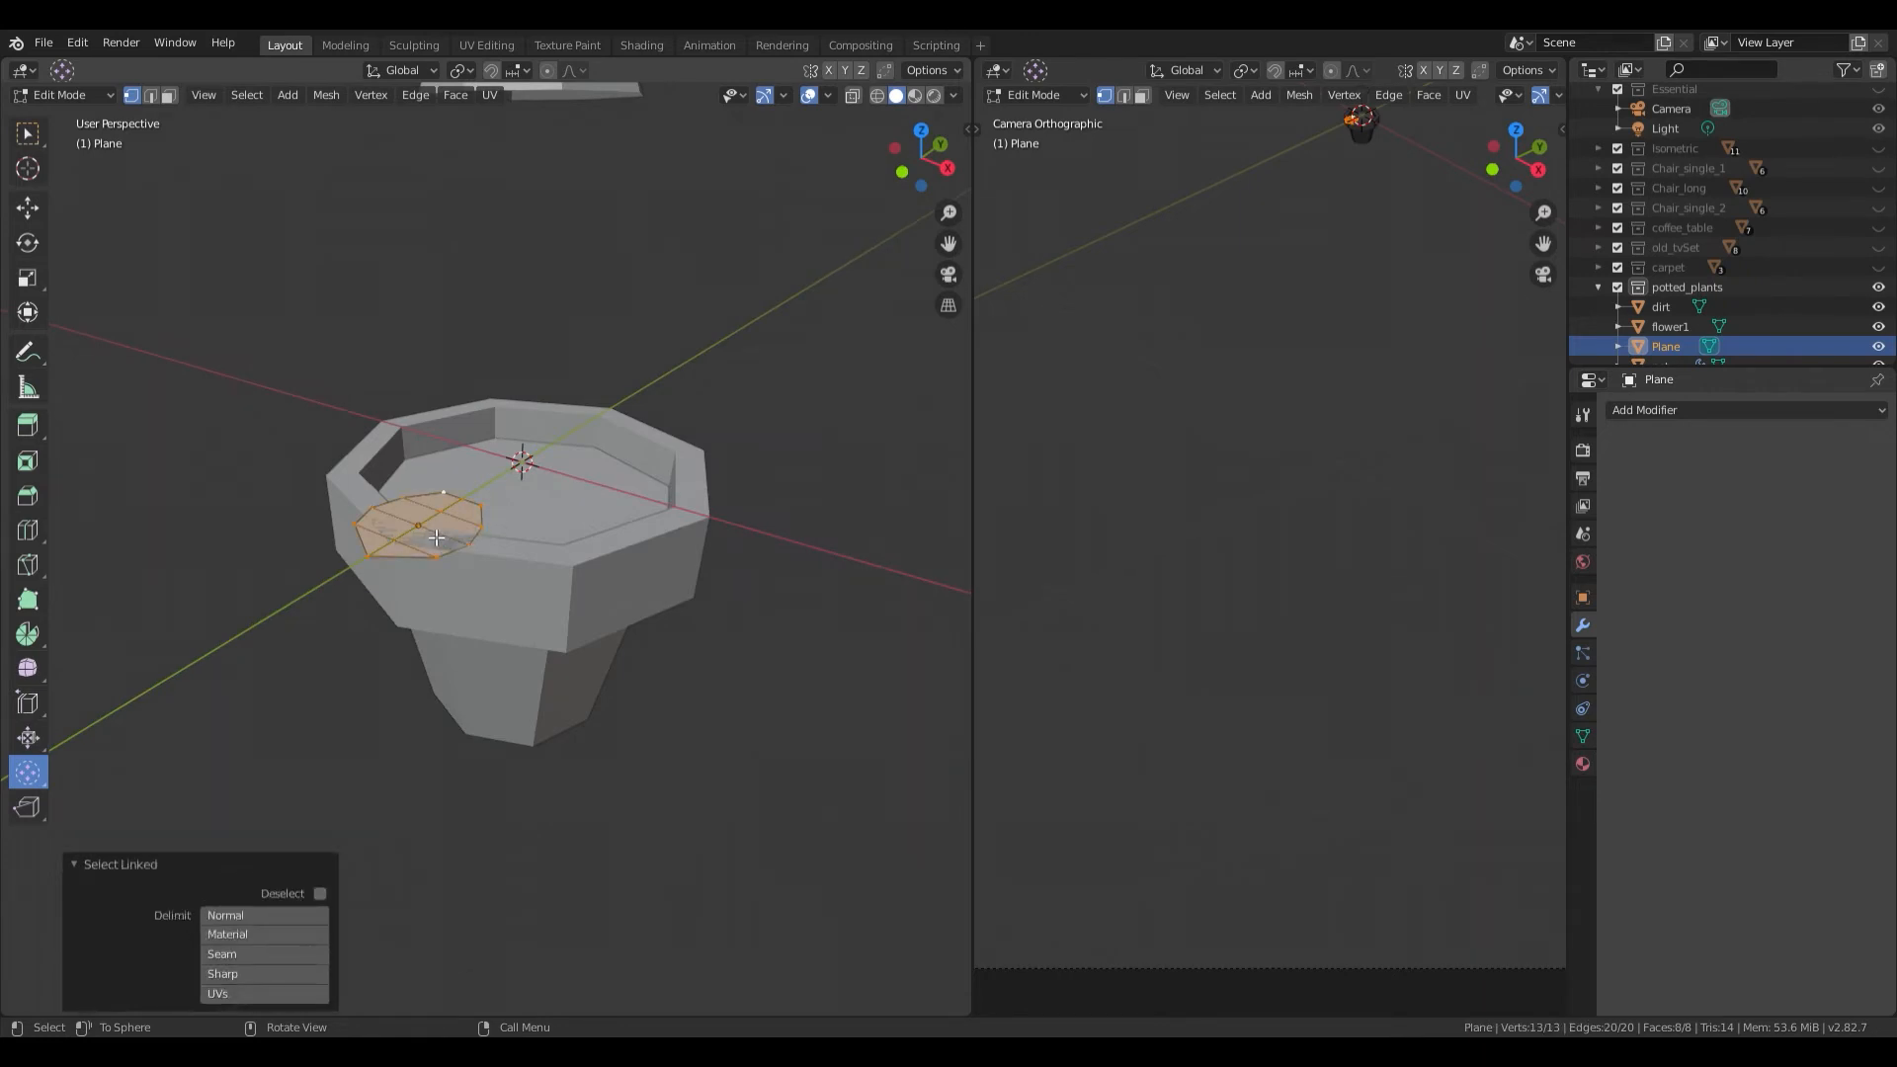
key("g")
key("z")
left_click(505, 295)
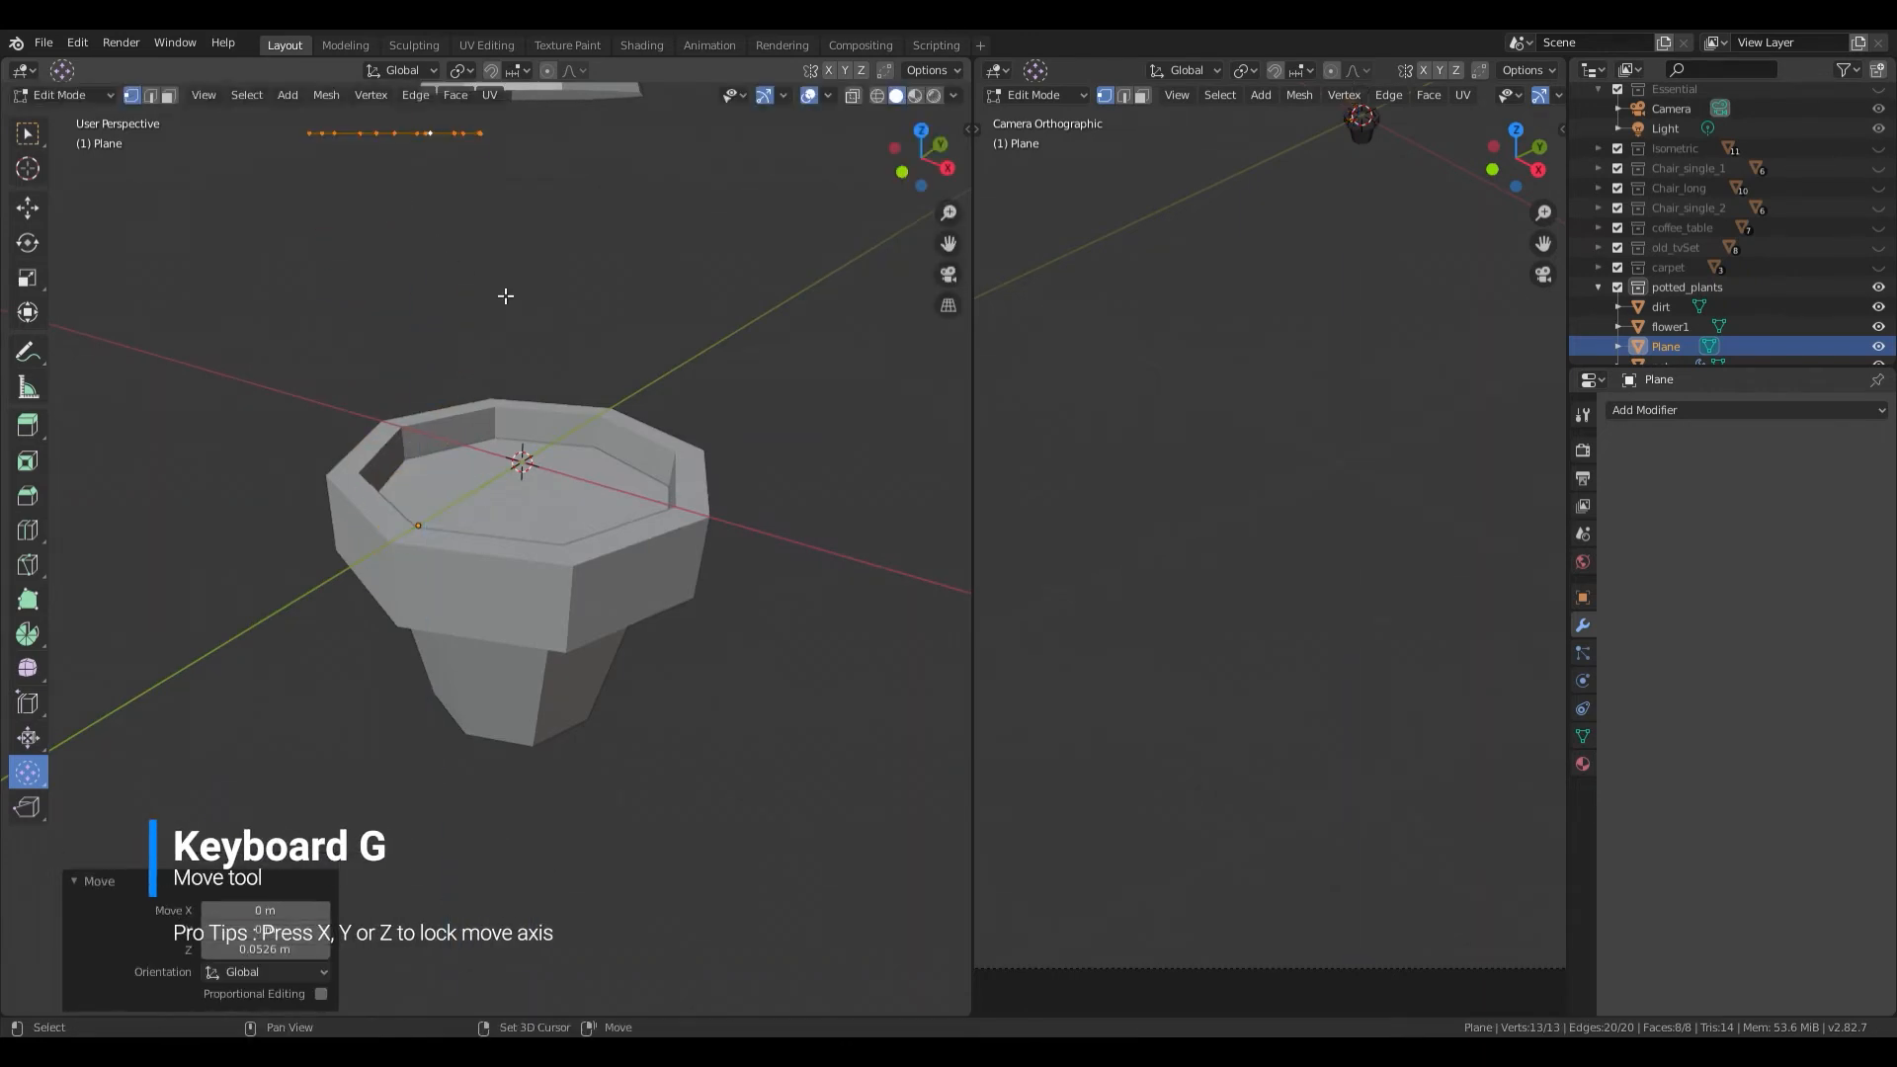
middle_click_drag(505, 296, 551, 536, "shift")
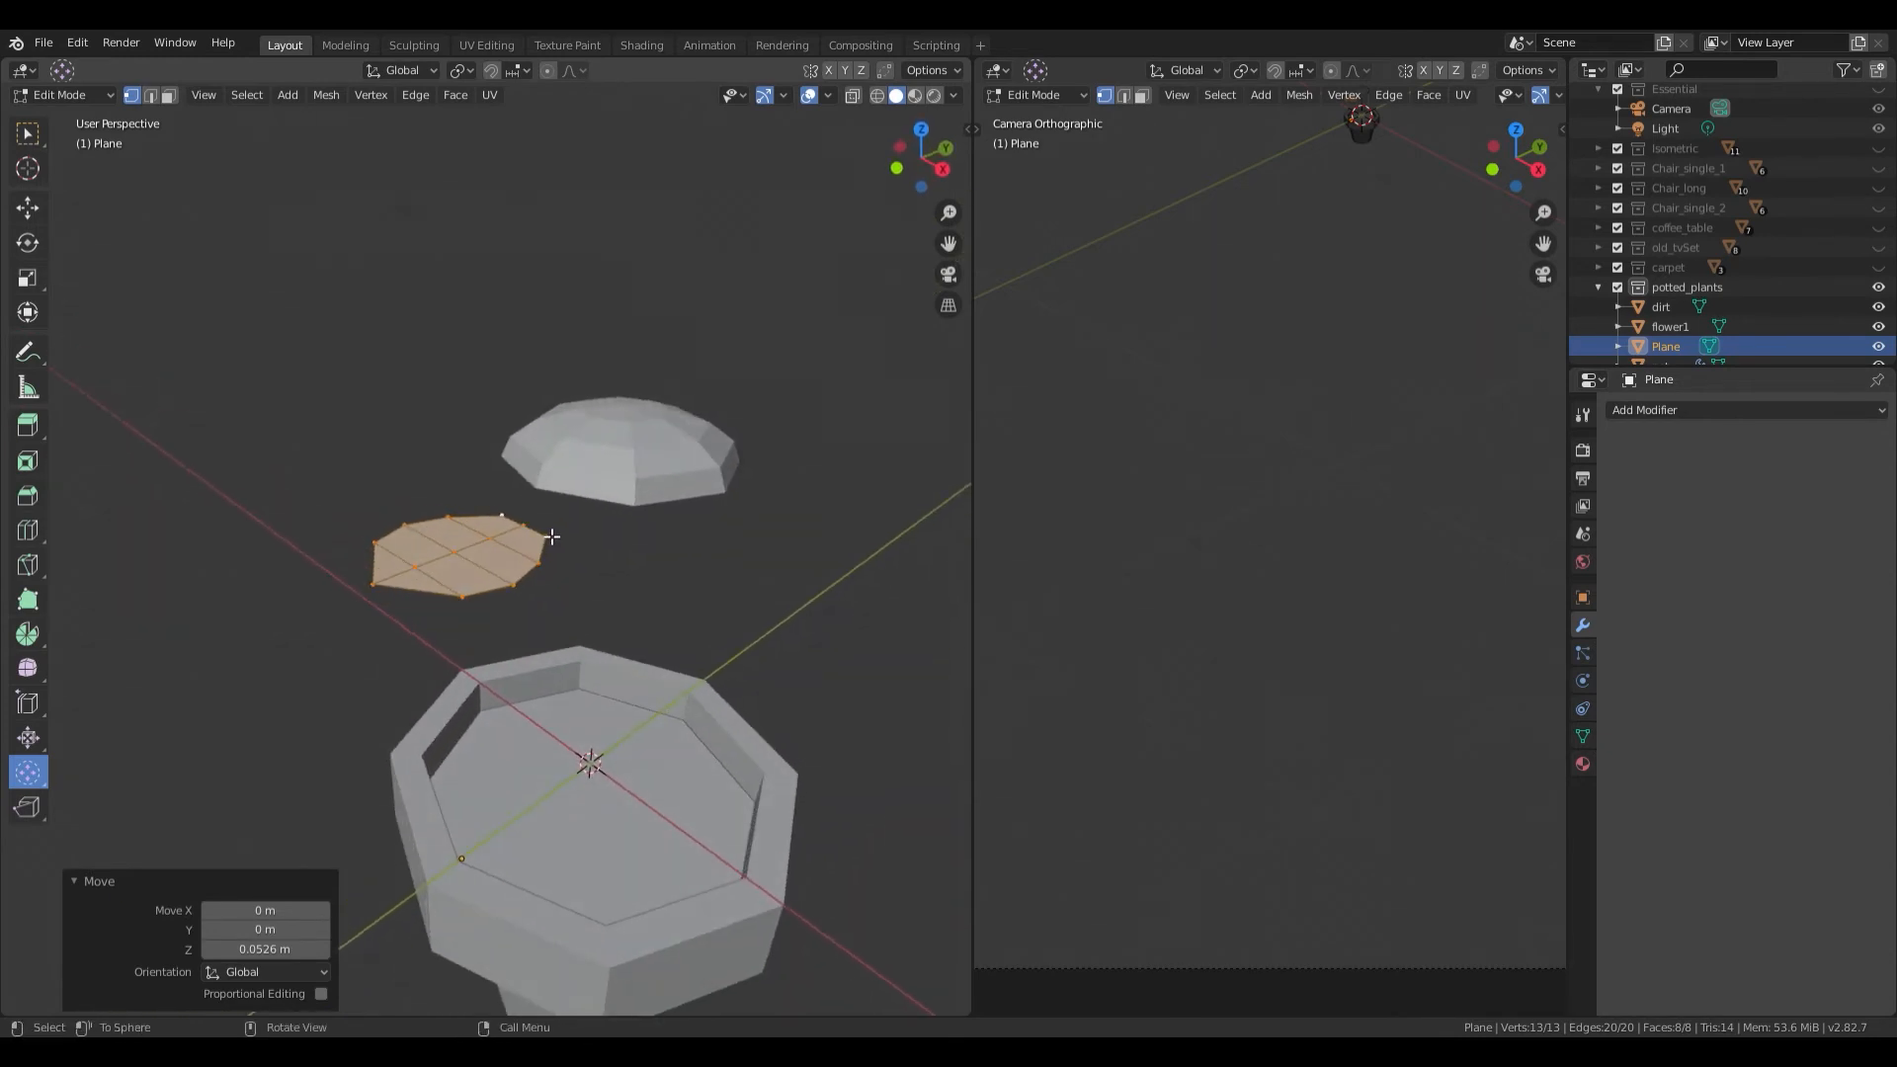
Step: Select the five vertices along the petal's centre line and lower them about 0.00113 m along Z to form a crease
scroll(551, 537, "up", 1)
left_click(506, 541)
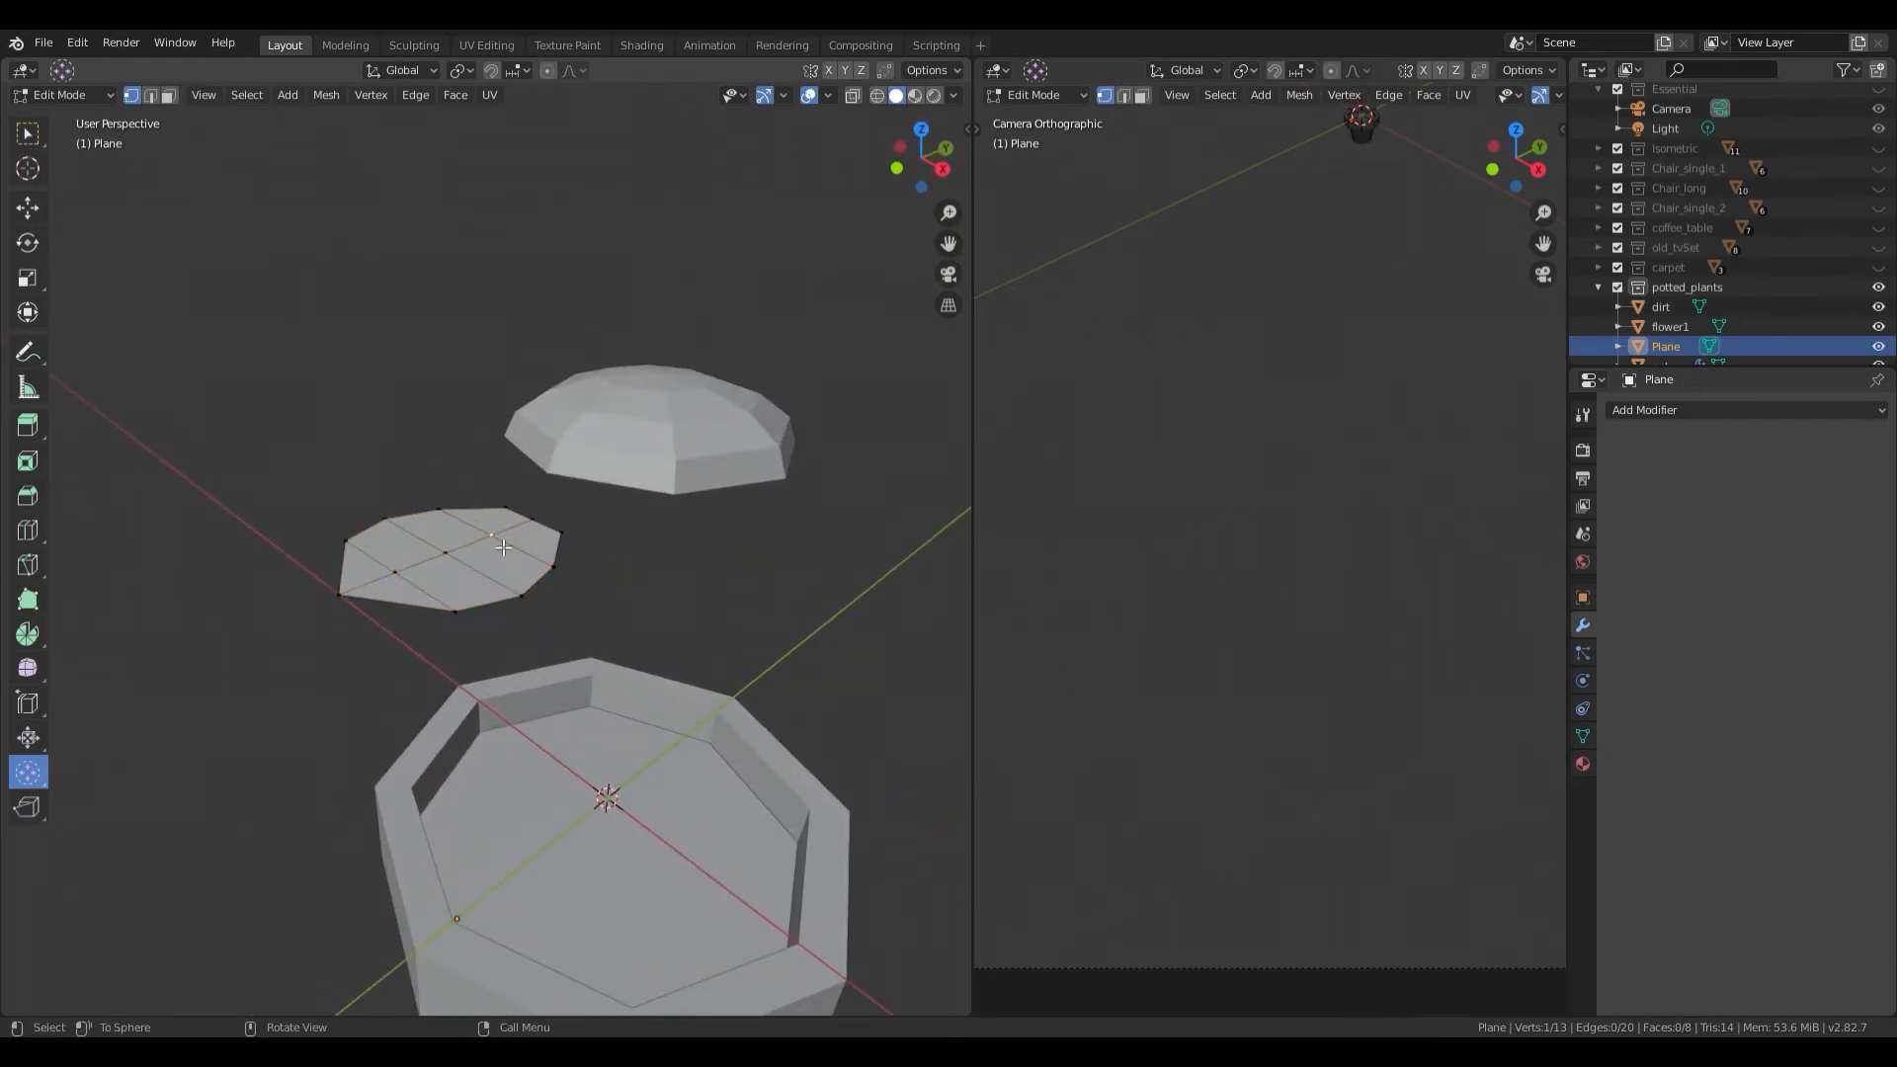
left_click(540, 525, "shift")
left_click(451, 559, "shift")
left_click(406, 581, "shift")
left_click(341, 594, "shift")
key("g")
key("z")
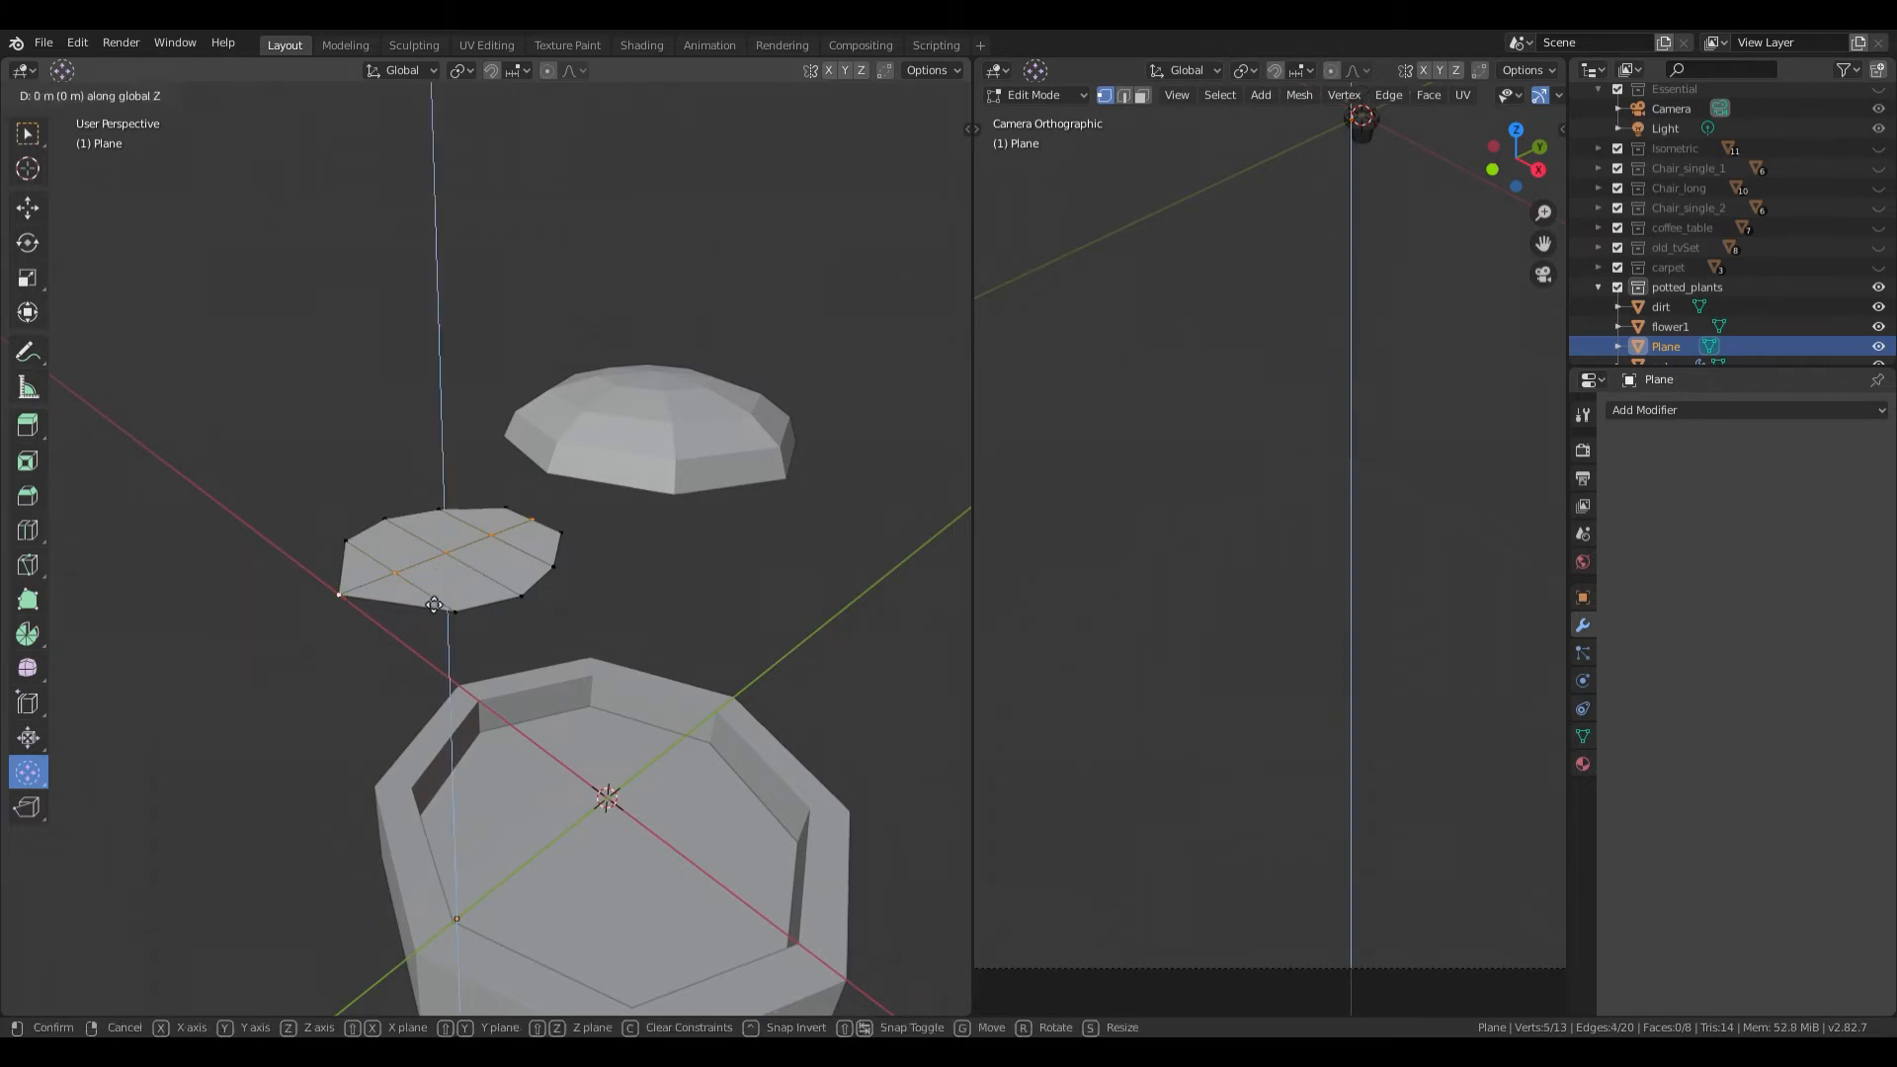
left_click(434, 604)
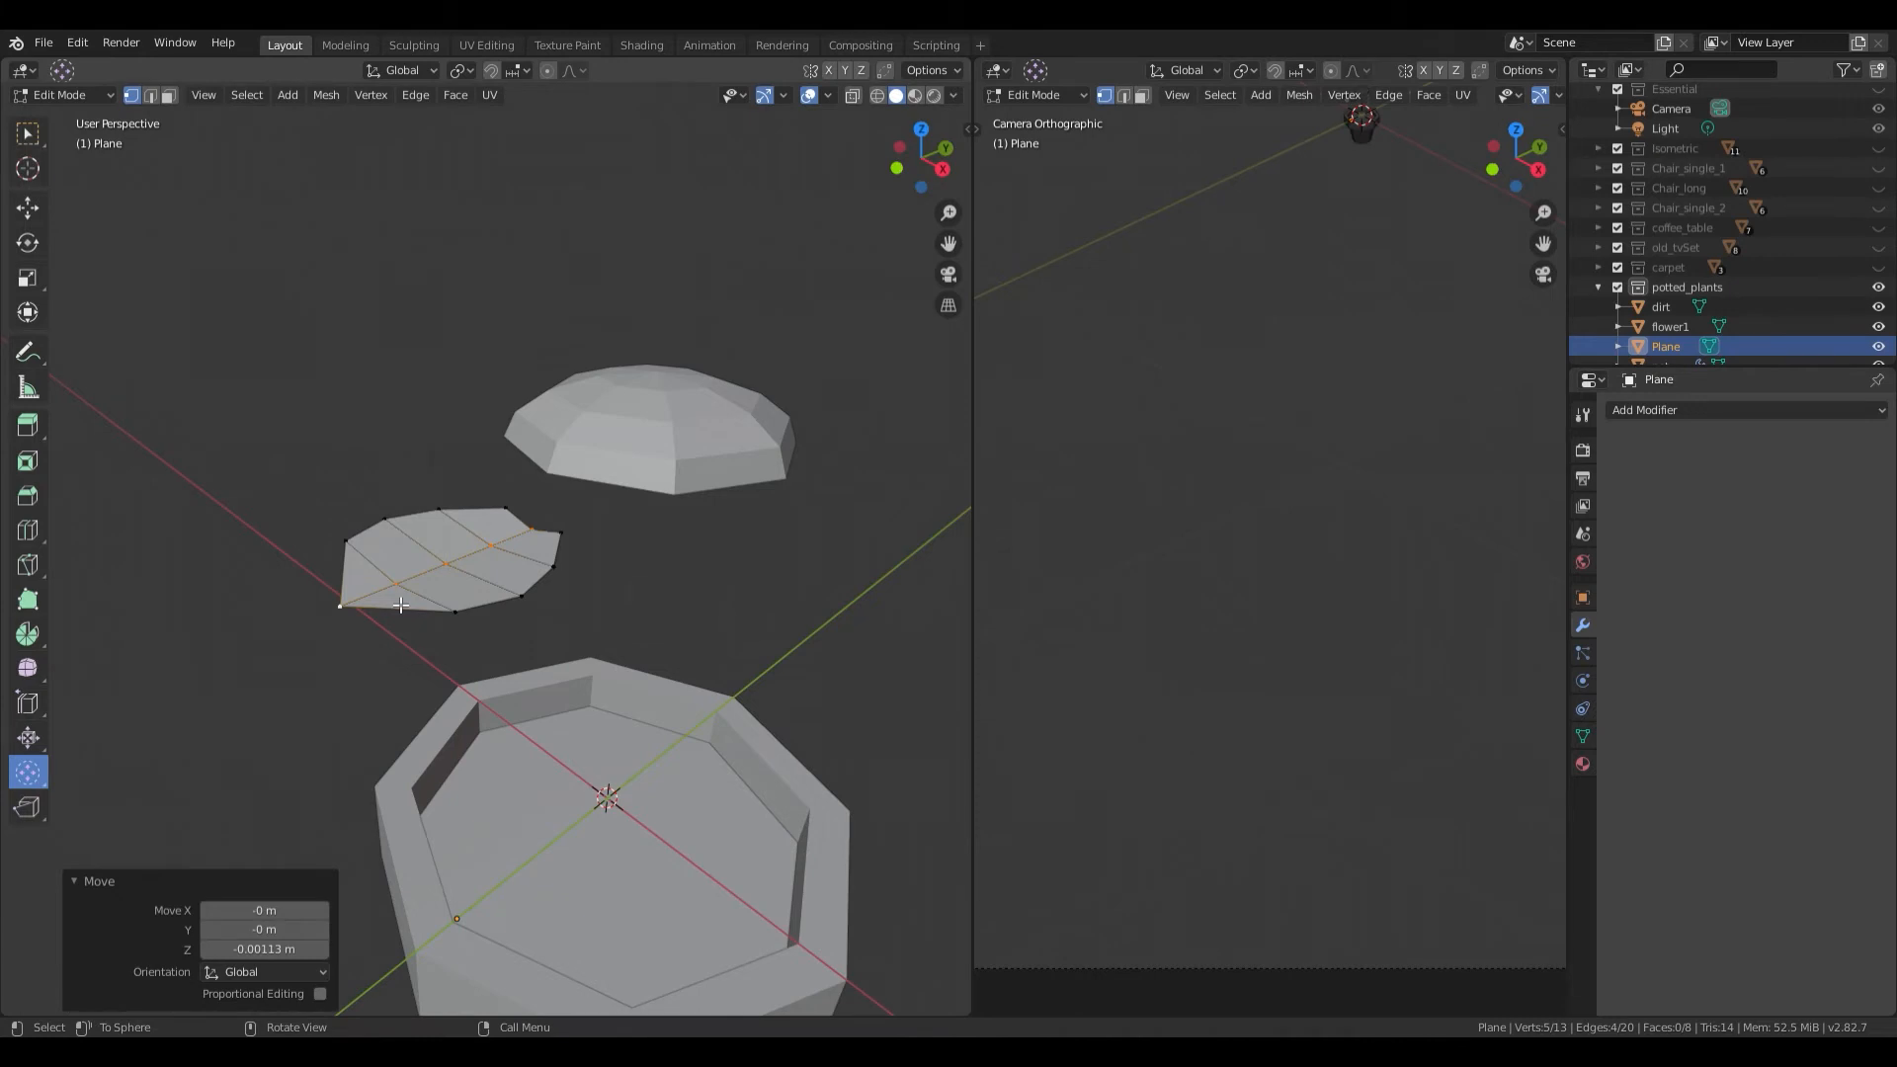
Step: Raise the petal's tip vertex and its neighbouring centre-line vertex about 0.00114 m along Z
left_click(341, 604)
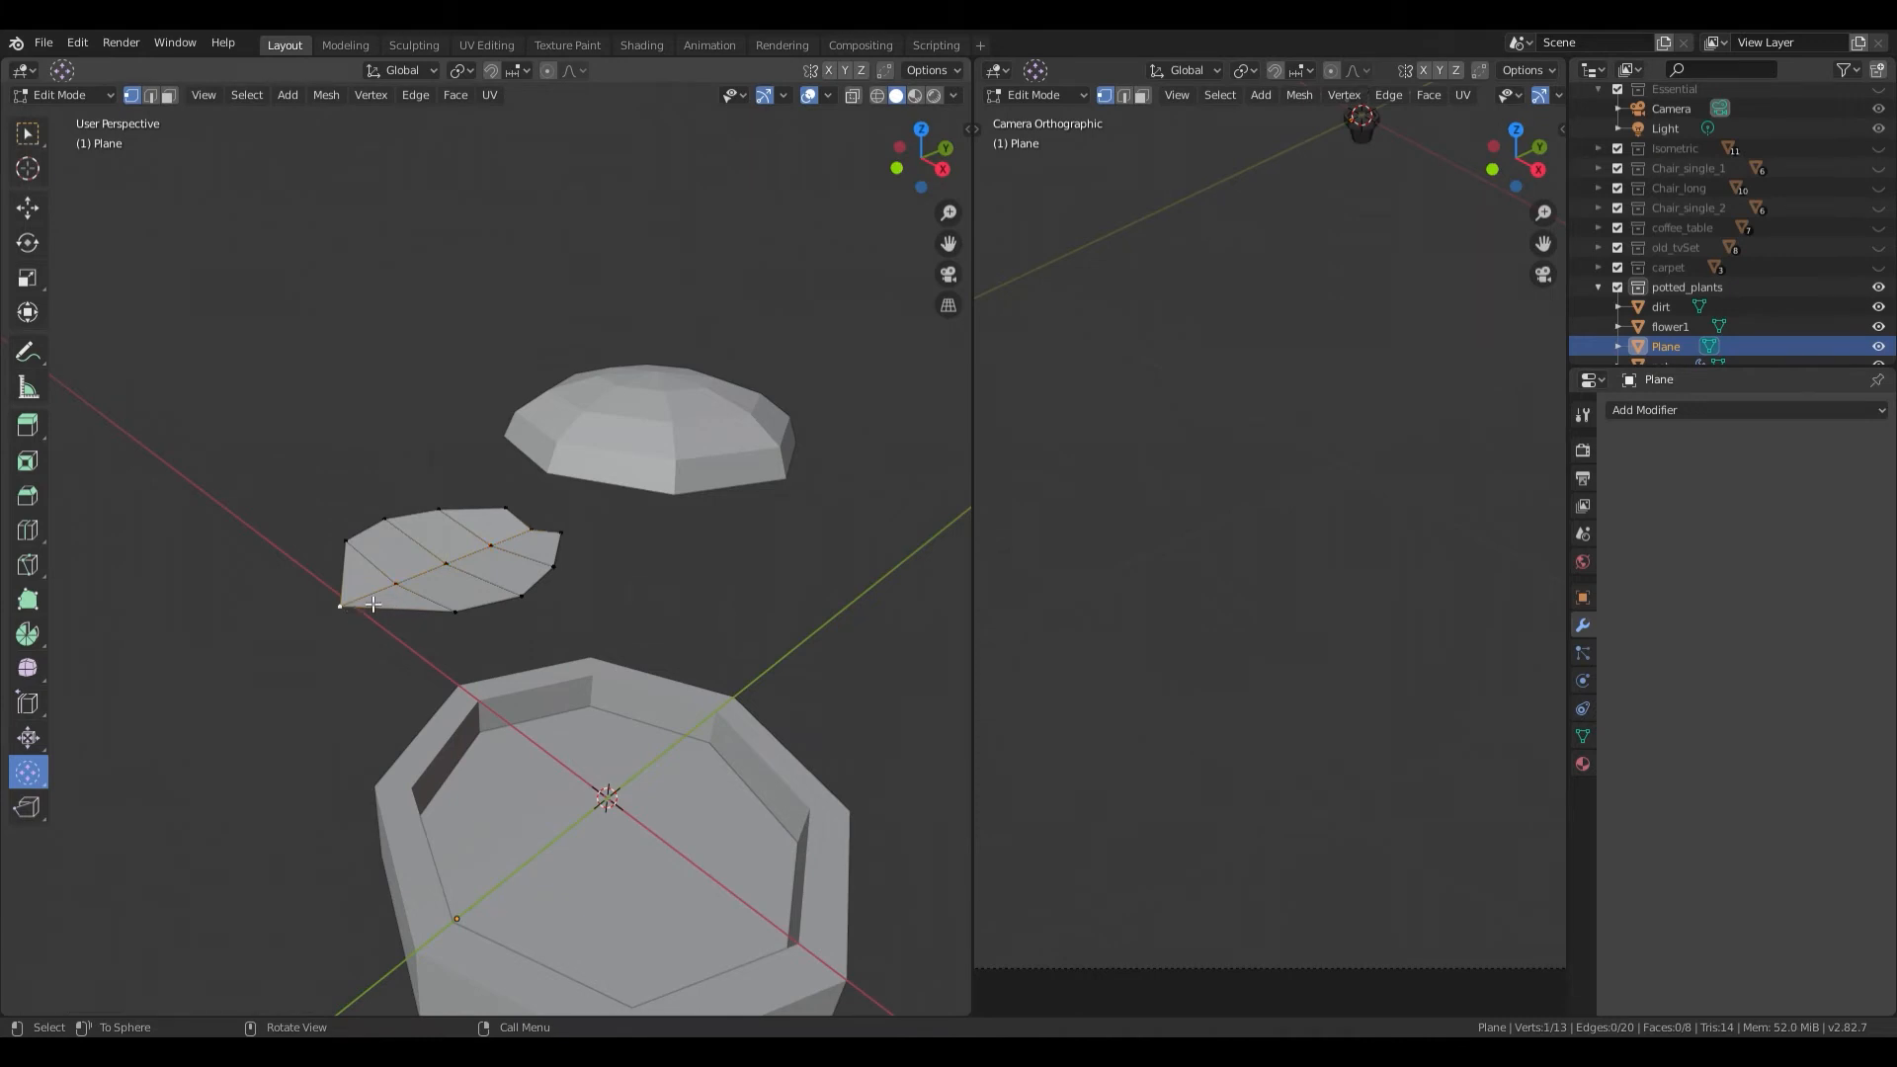
left_click(396, 583, "shift")
key("g")
key("z")
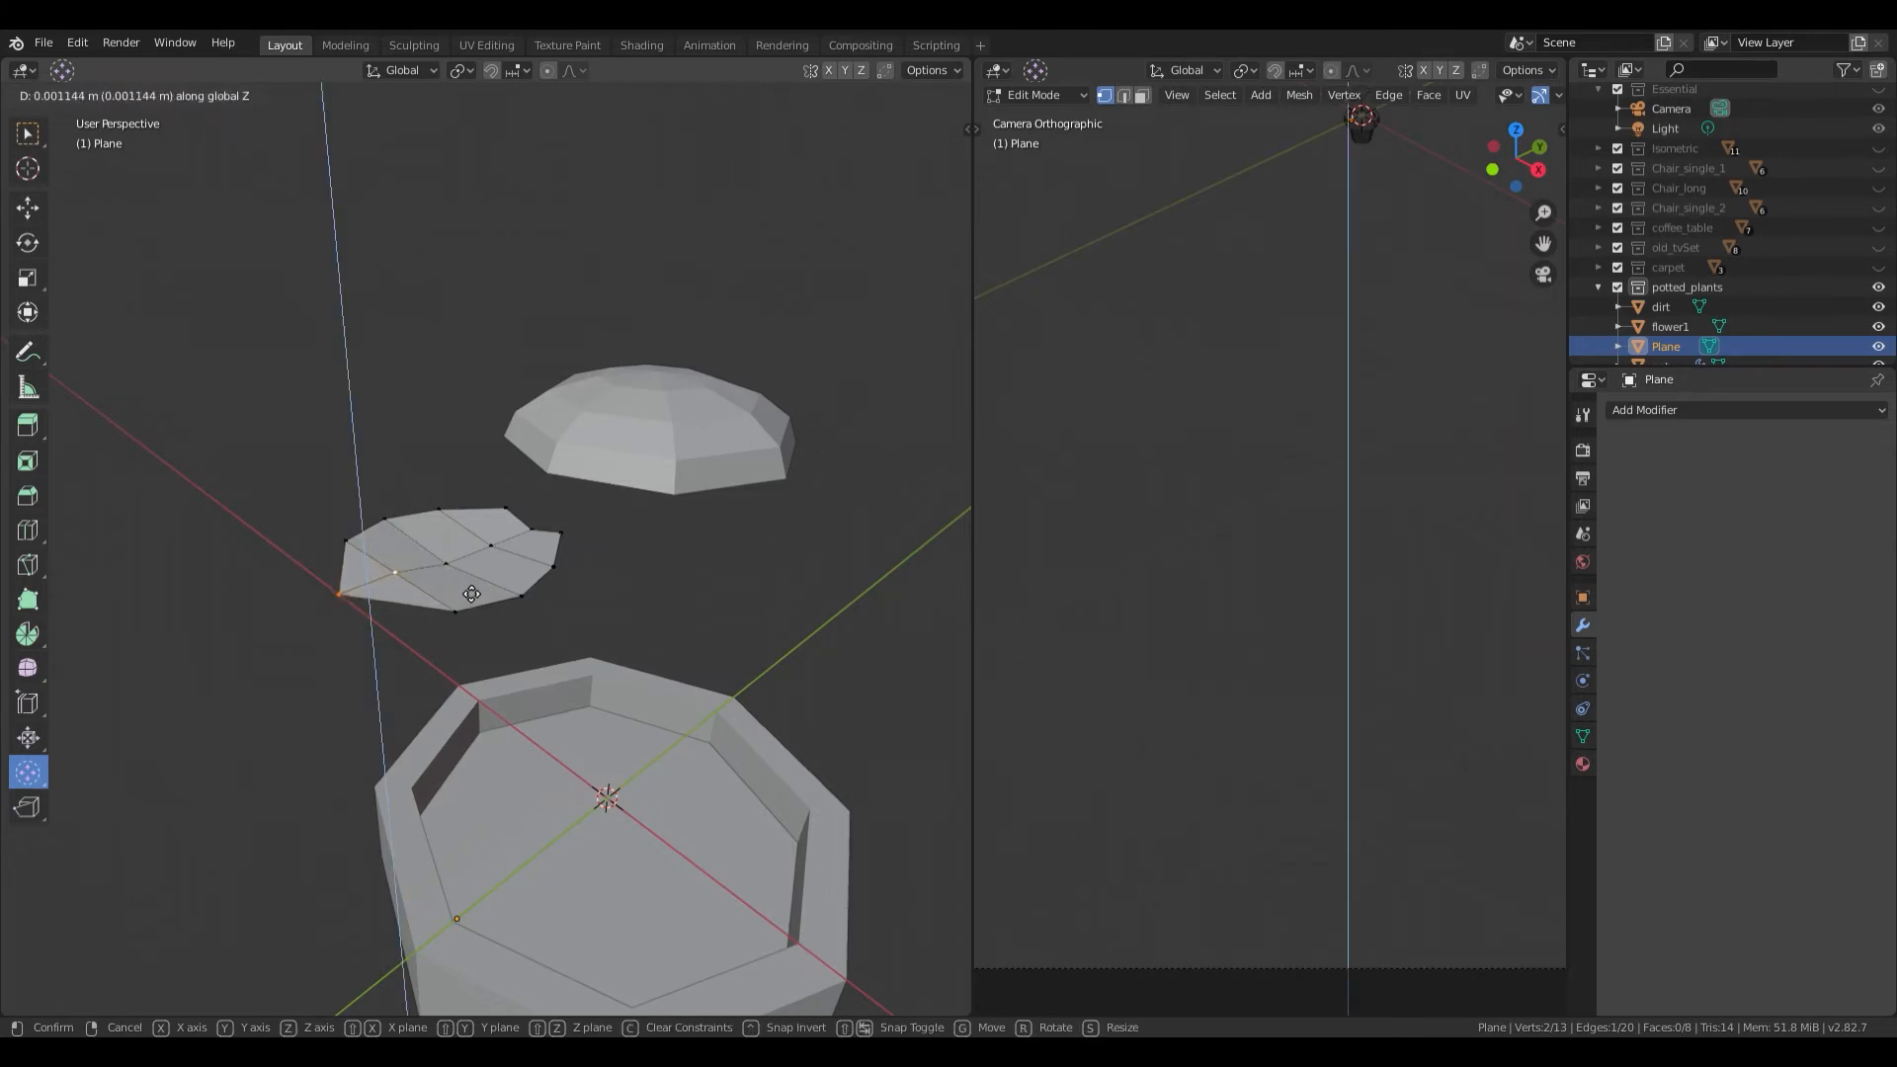
left_click(472, 592)
Step: Lift only the petal's tip vertex slightly along Z and return to Object Mode
left_click(347, 603)
key("g")
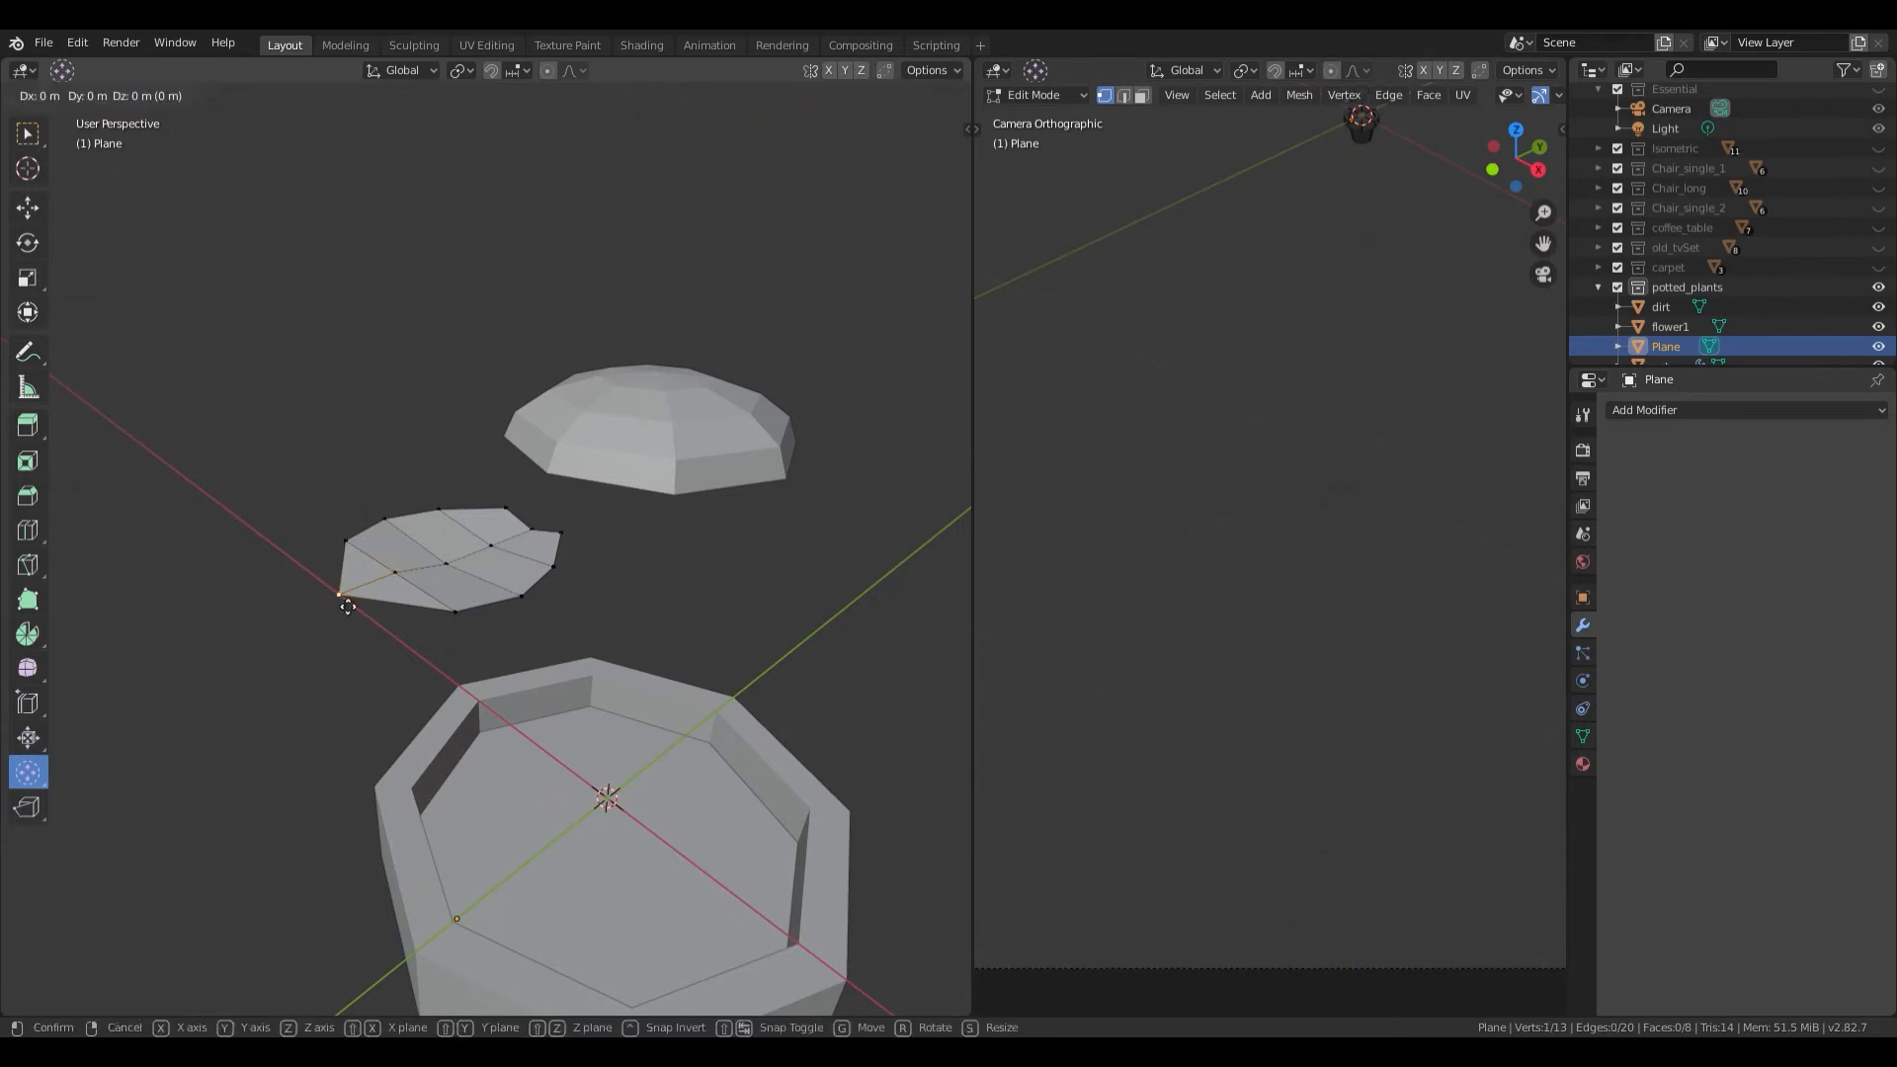
key("z")
left_click(347, 593)
middle_click_drag(346, 593, 447, 590)
key("Tab")
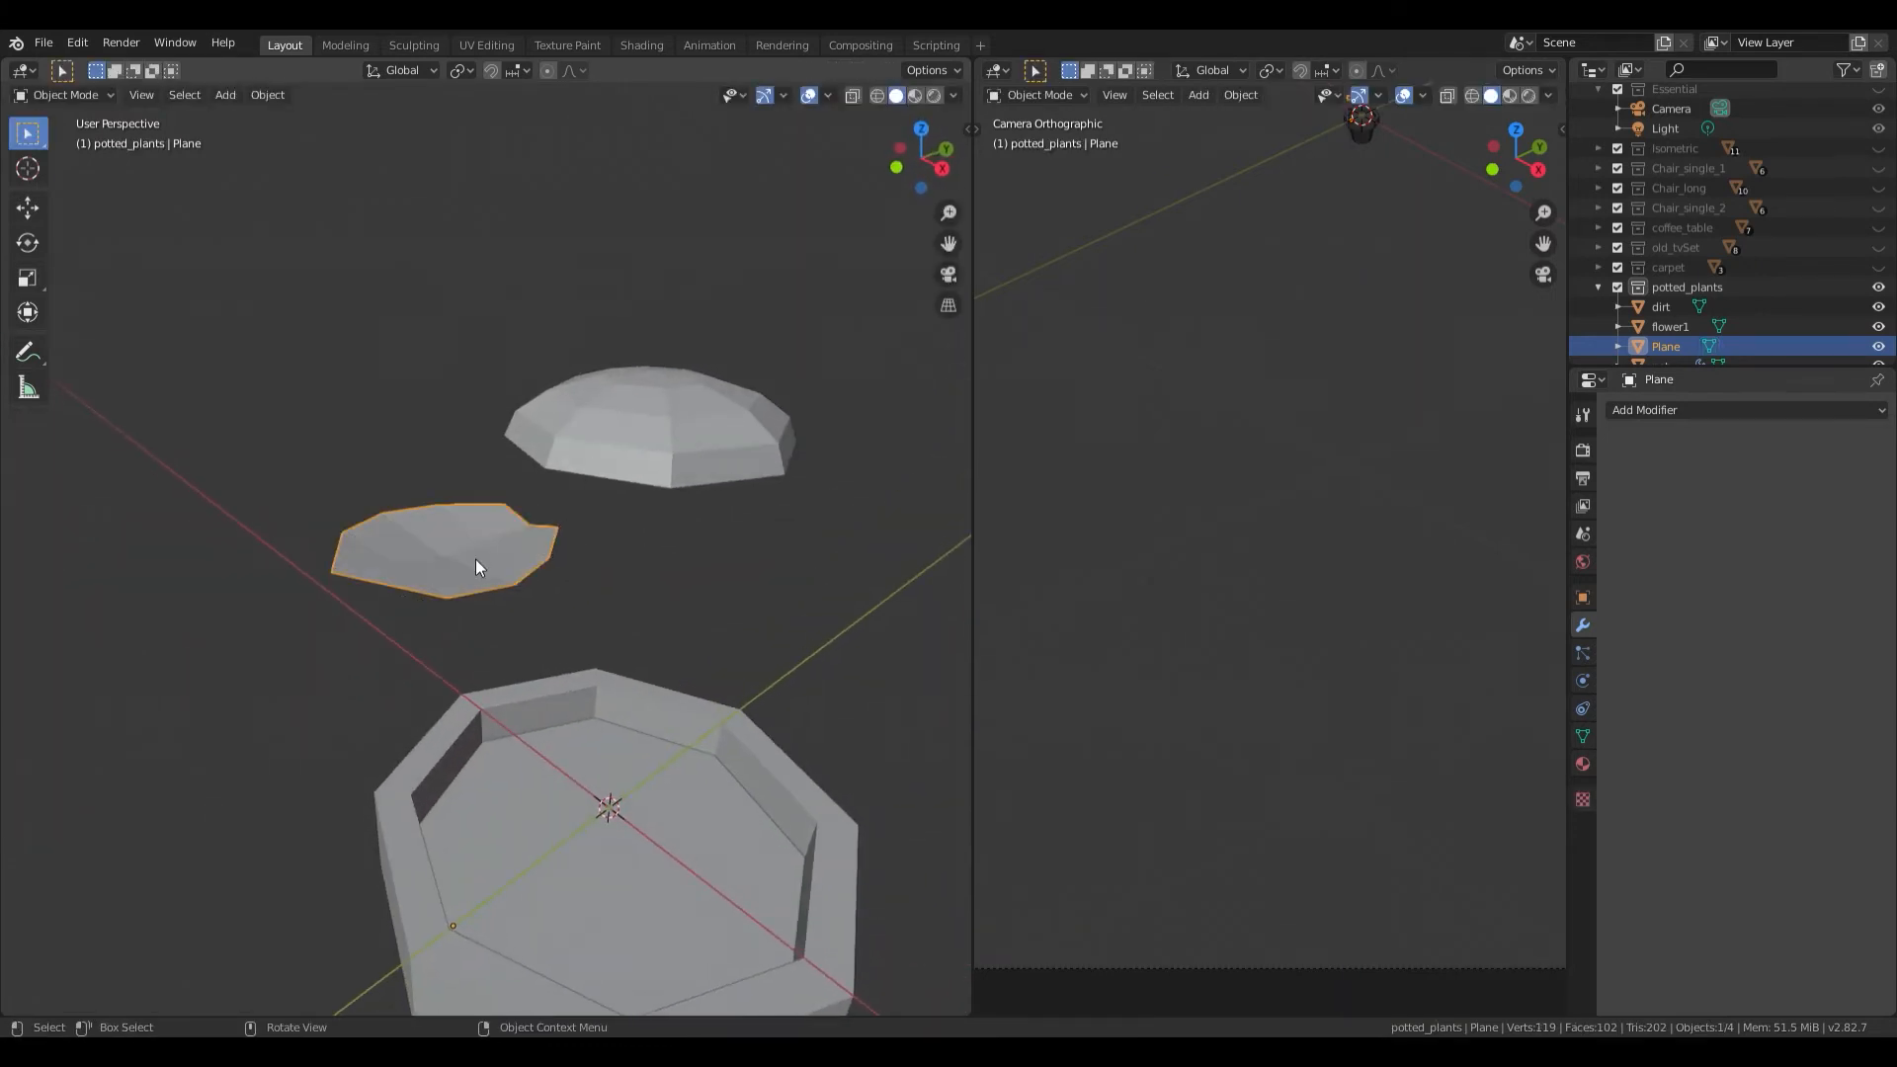
Step: Rename the petal object from Plane to flower2
scroll(1679, 336, "down", 1)
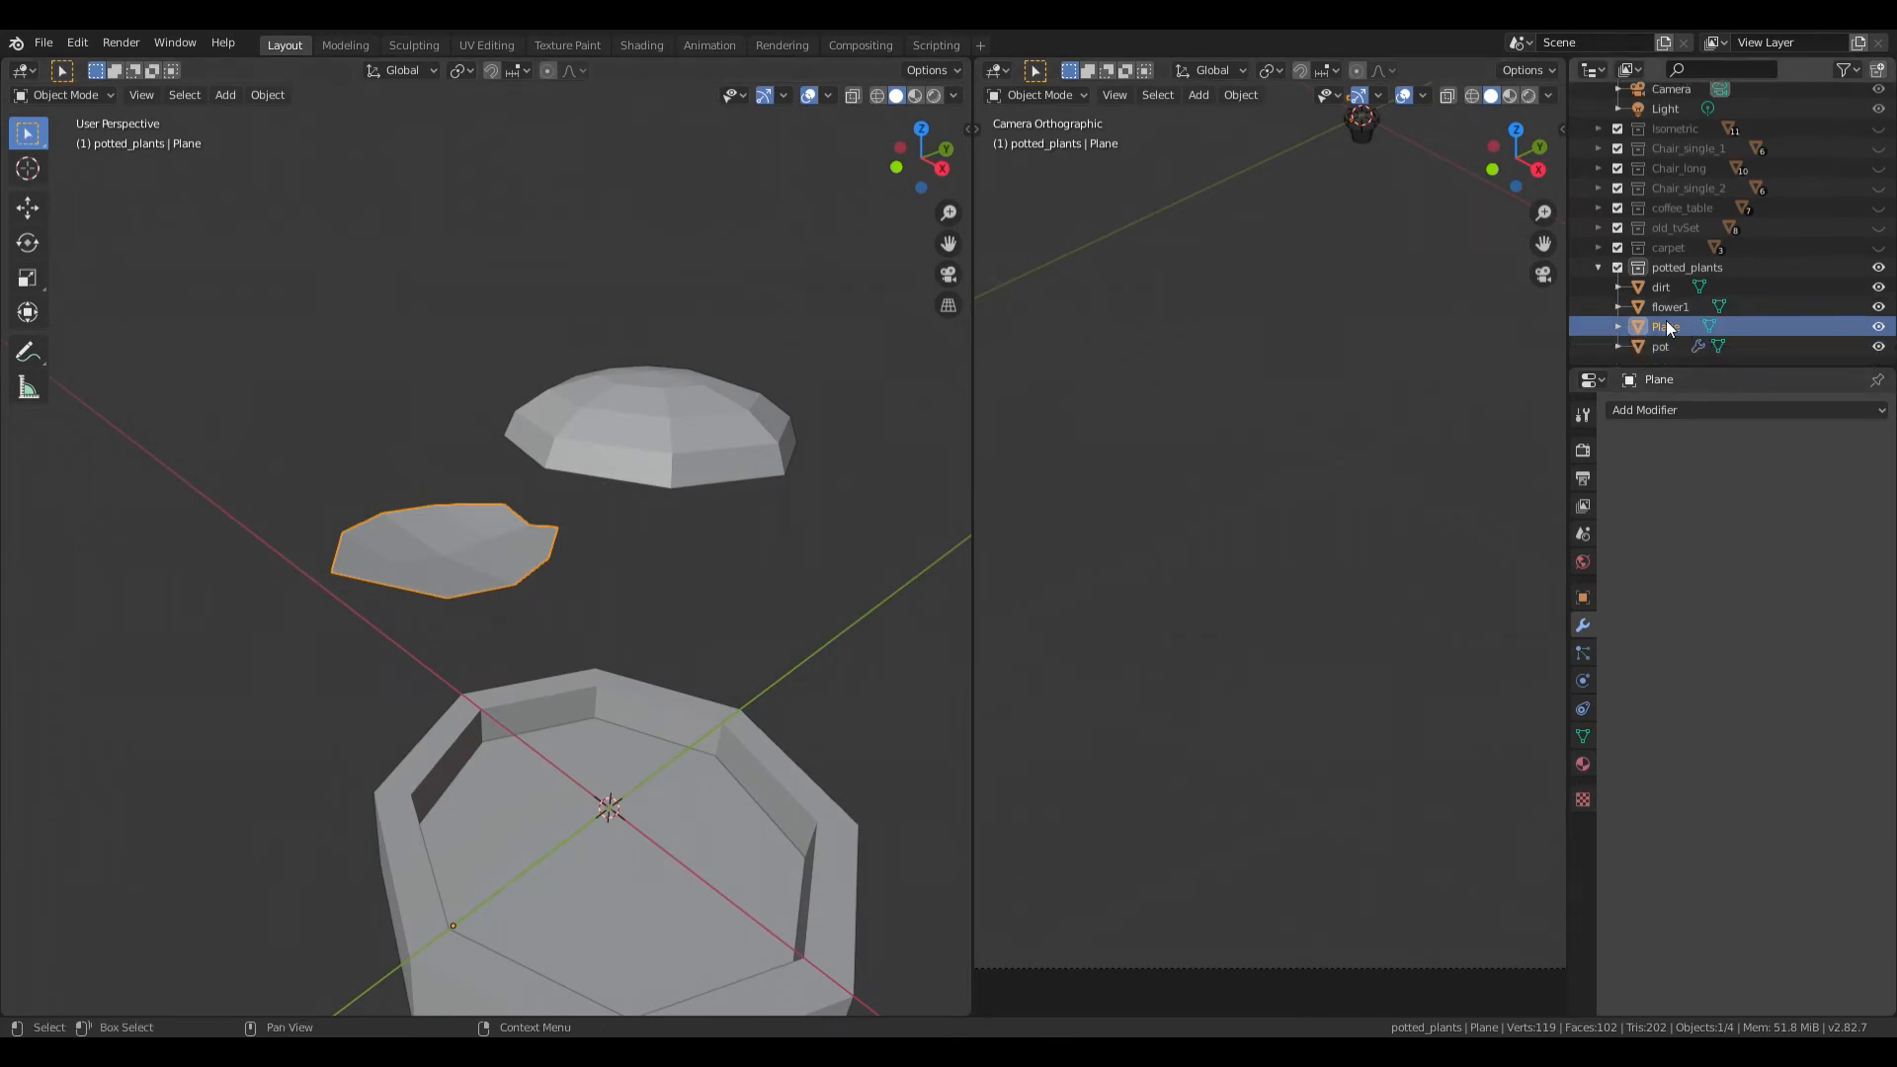
double_click(1664, 326)
type("f")
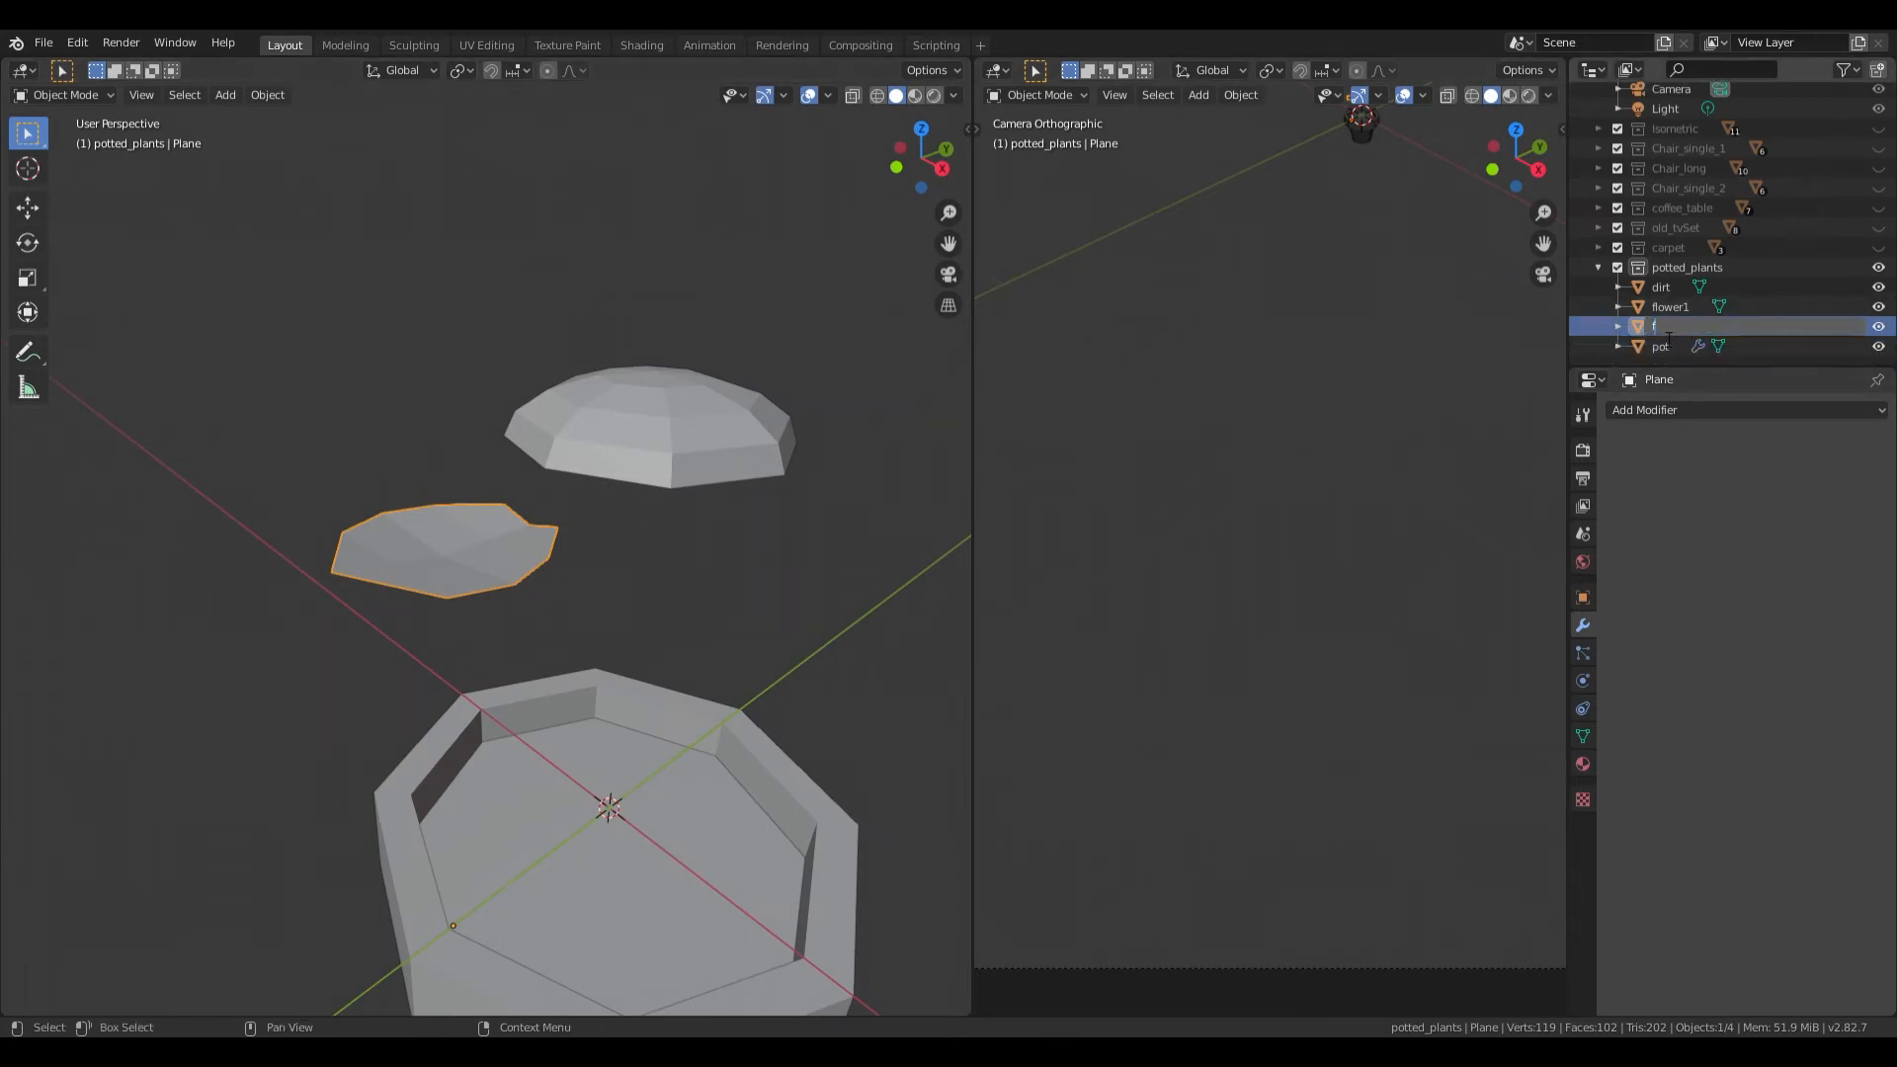
type("lower2")
key("Return")
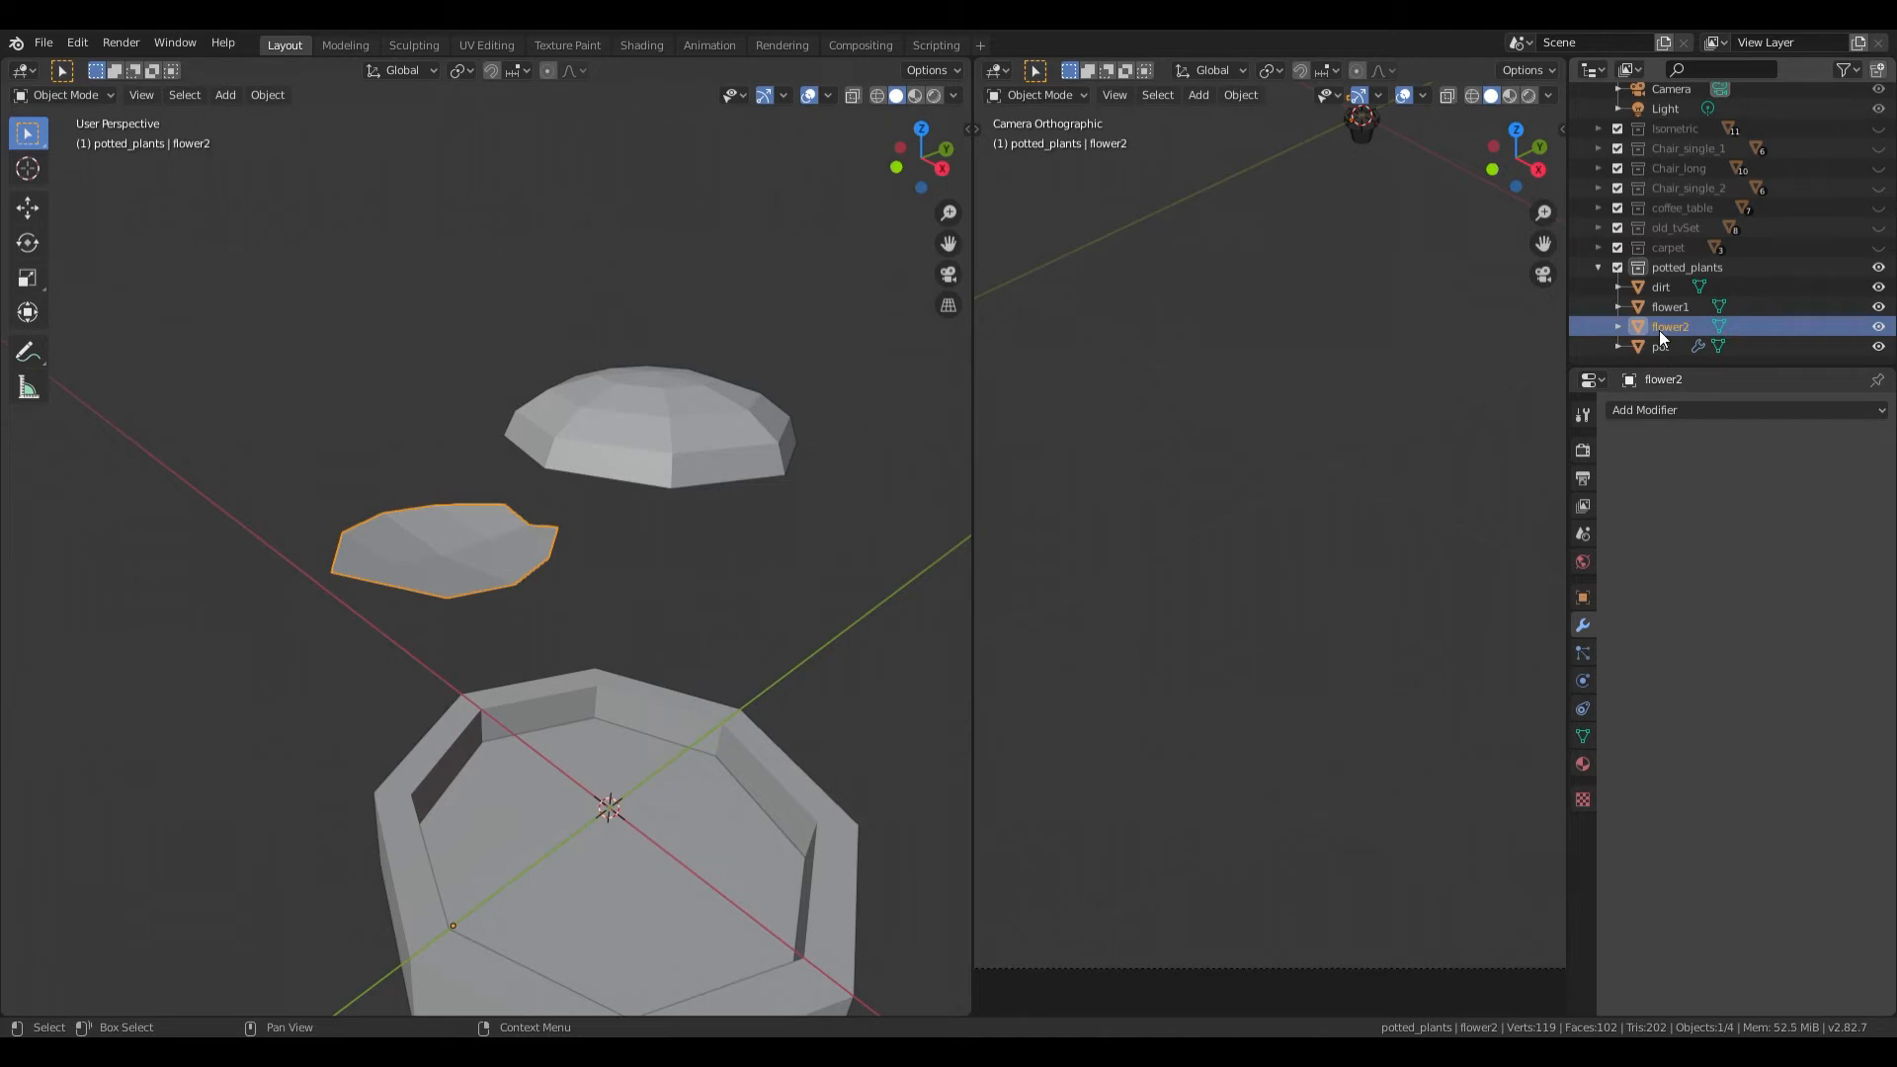
Step: Add a Solidify modifier to the petal with a thickness of 0.1 m
left_click(1706, 409)
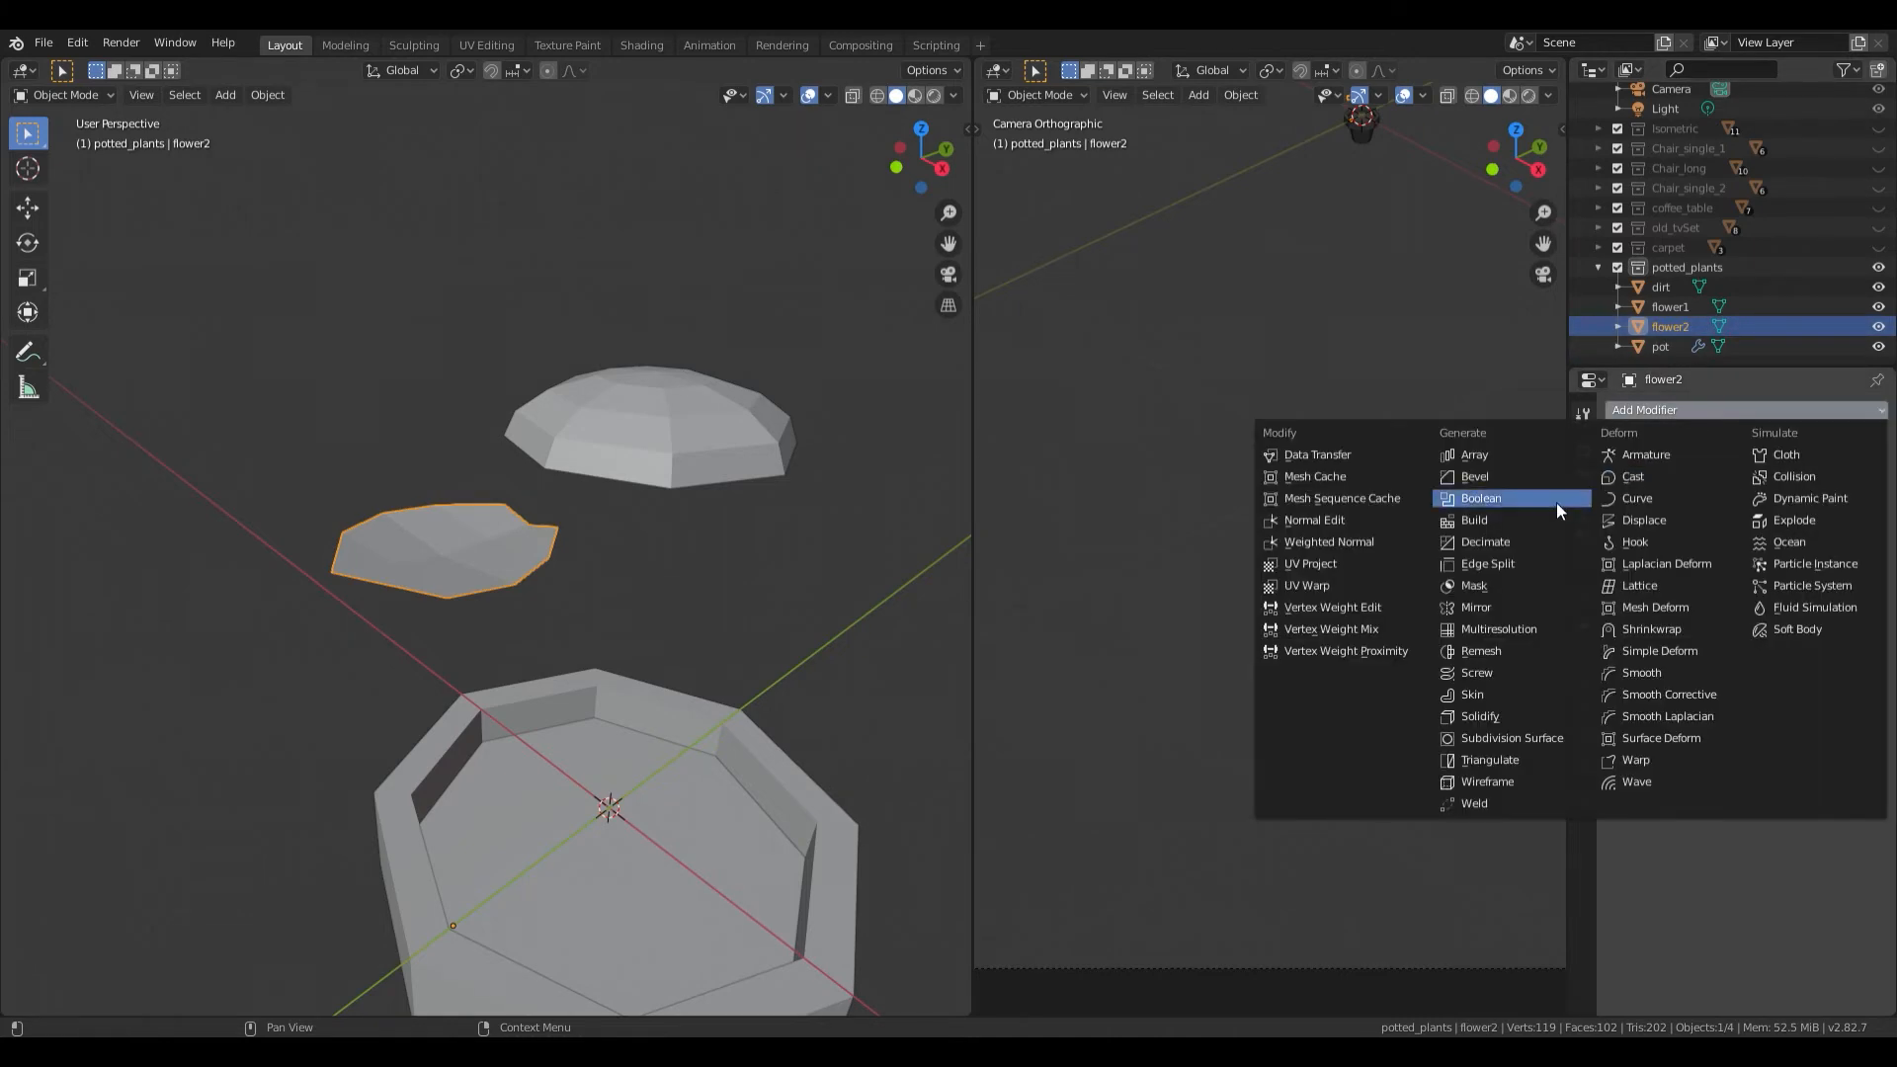
left_click(1501, 715)
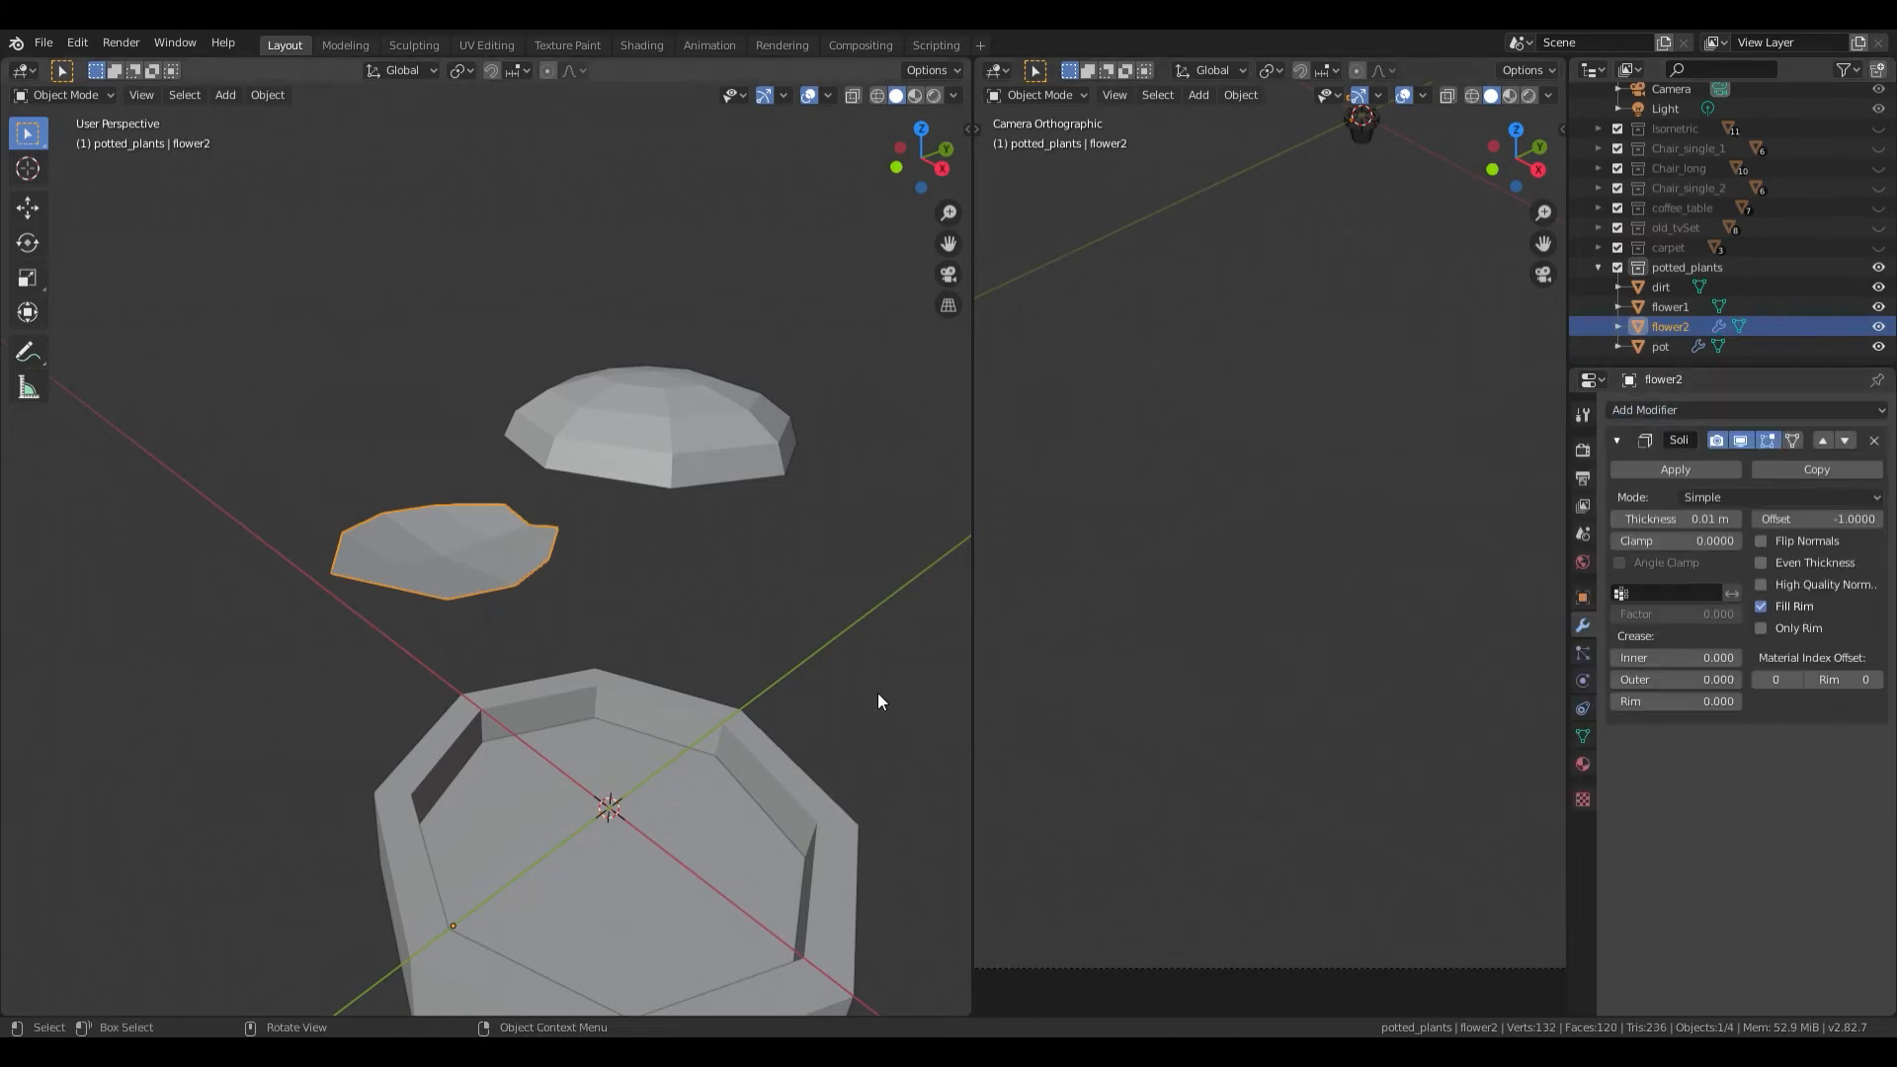
left_click_drag(1687, 519, 1717, 519)
Step: Raise the petal object about 0.00705 m along Z to the level of the dome's lower edge
middle_click_drag(711, 648, 692, 583)
key("g")
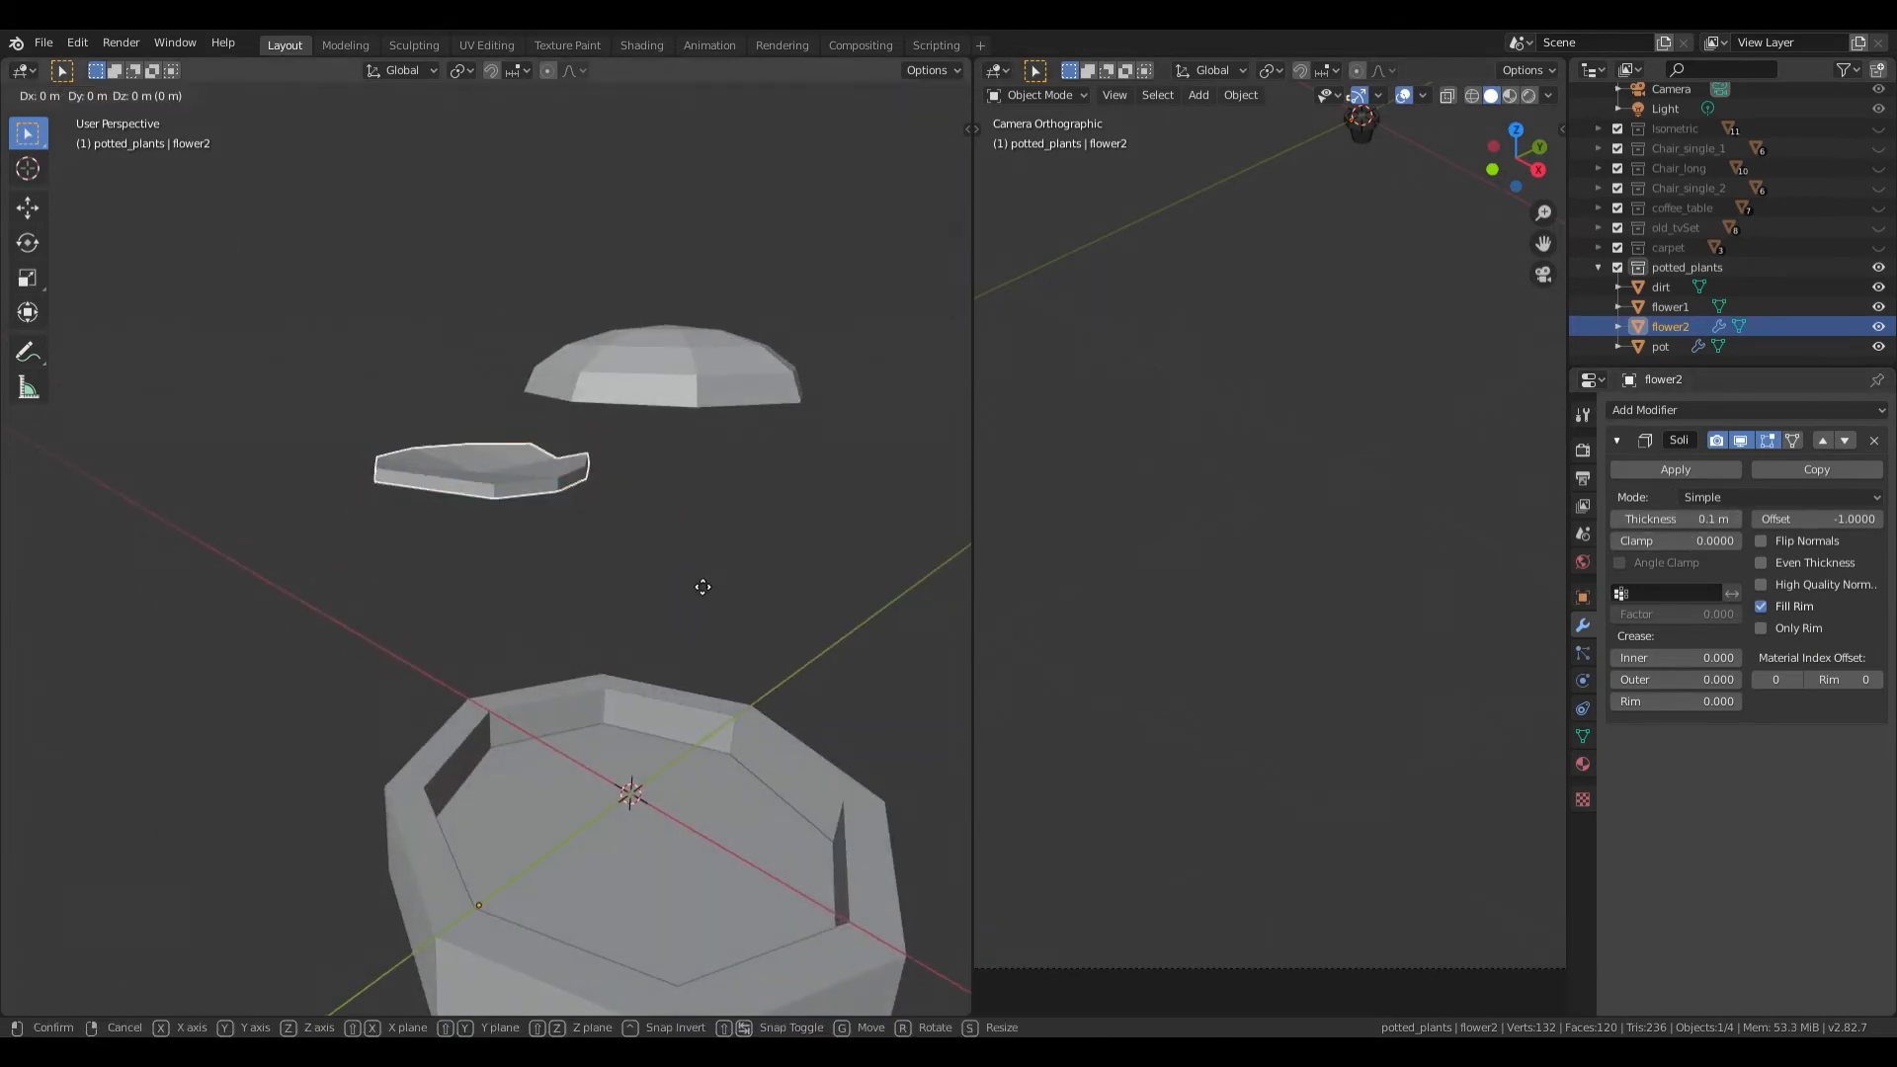
key("z")
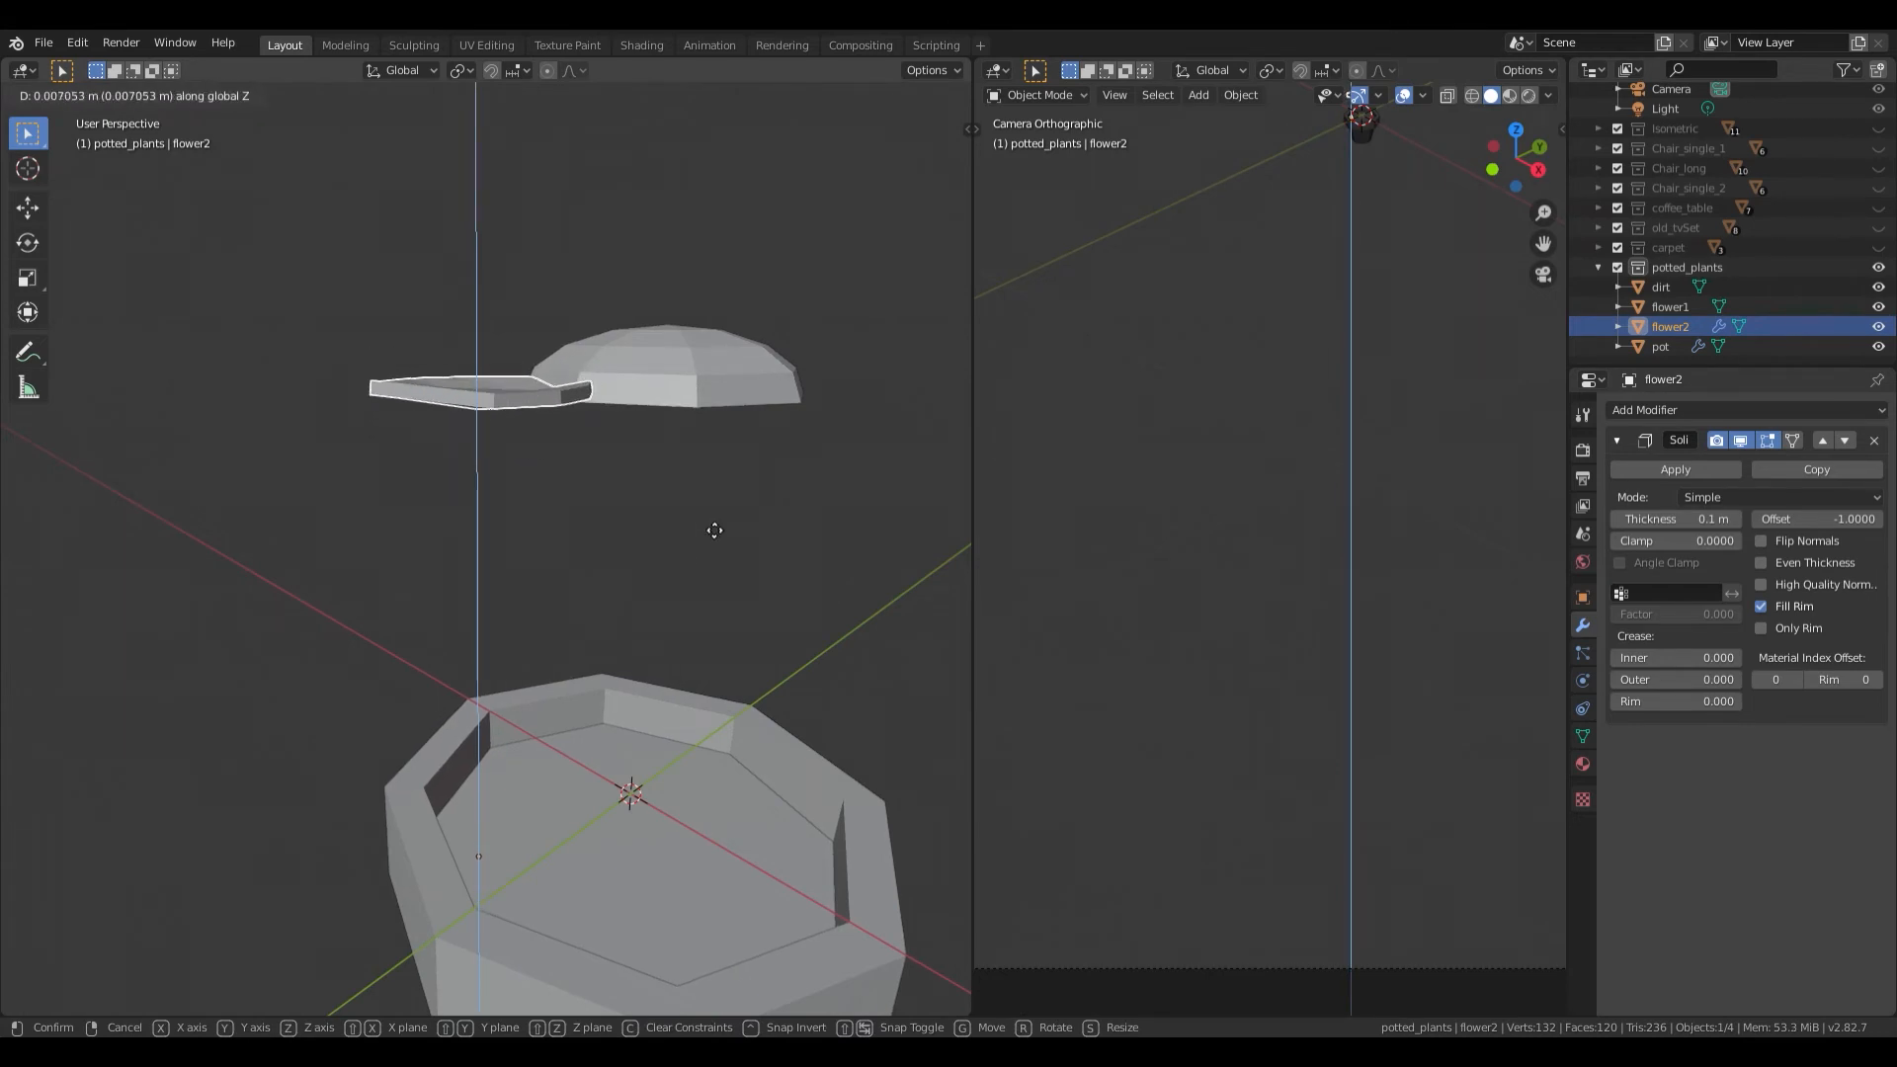
left_click(710, 527)
Step: From the top view, move the petal about 0.00427 m along Y so its base meets the dome's edge
middle_click_drag(666, 520, 668, 614)
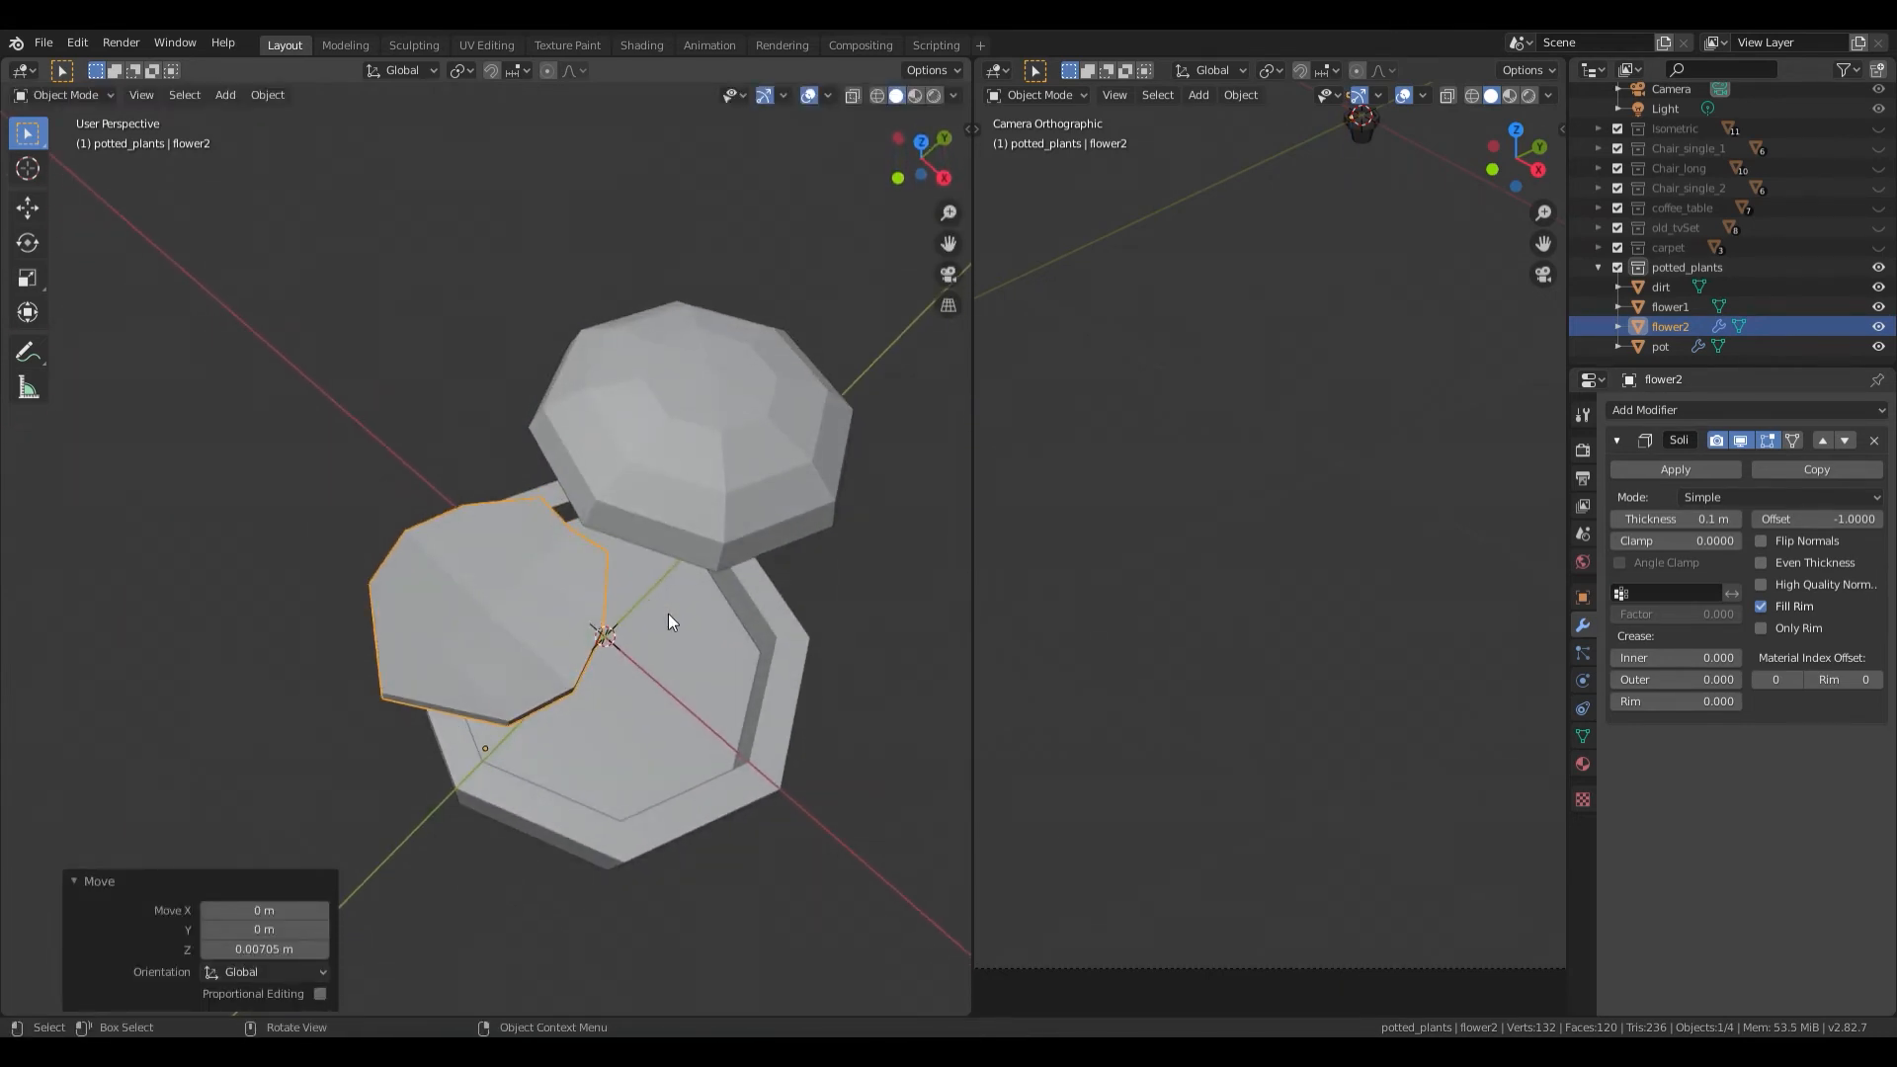
key("KP_7")
scroll(682, 597, "up", 3)
scroll(671, 620, "up", 1)
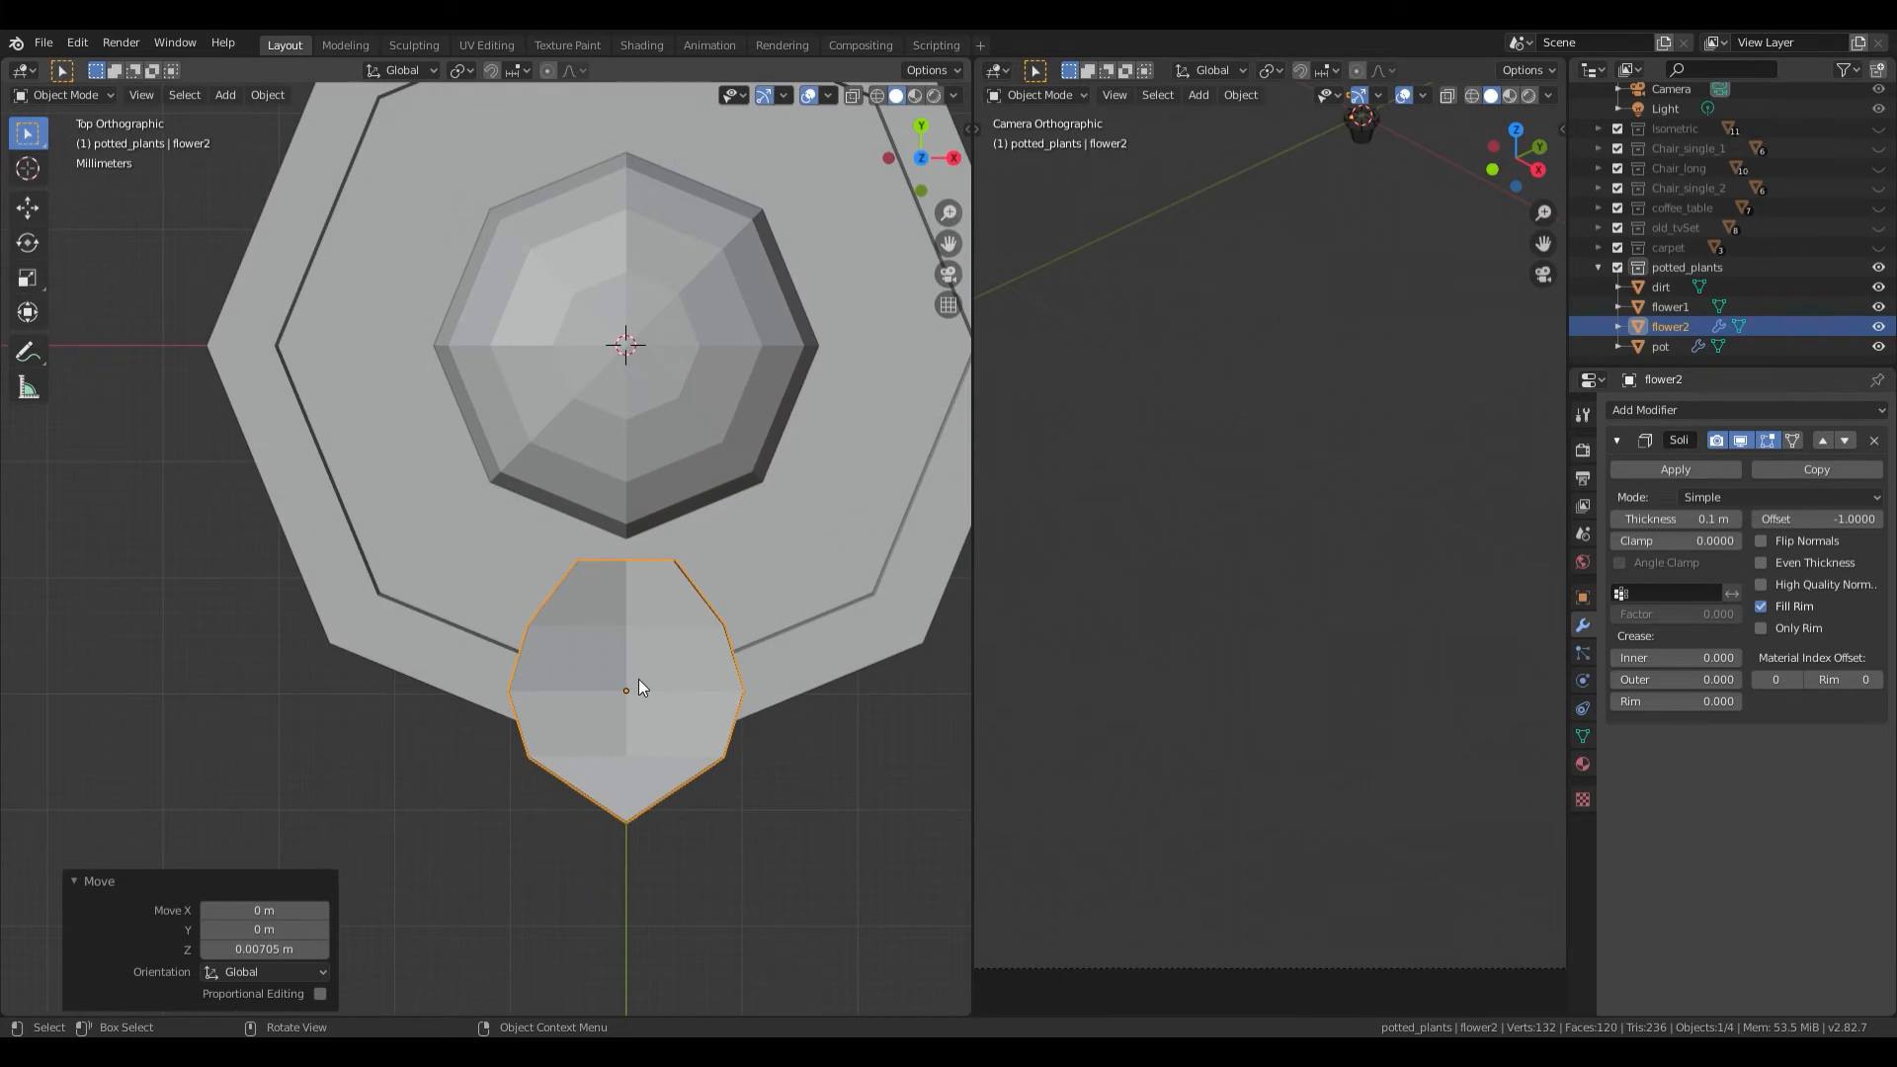
left_click(638, 679)
key("g")
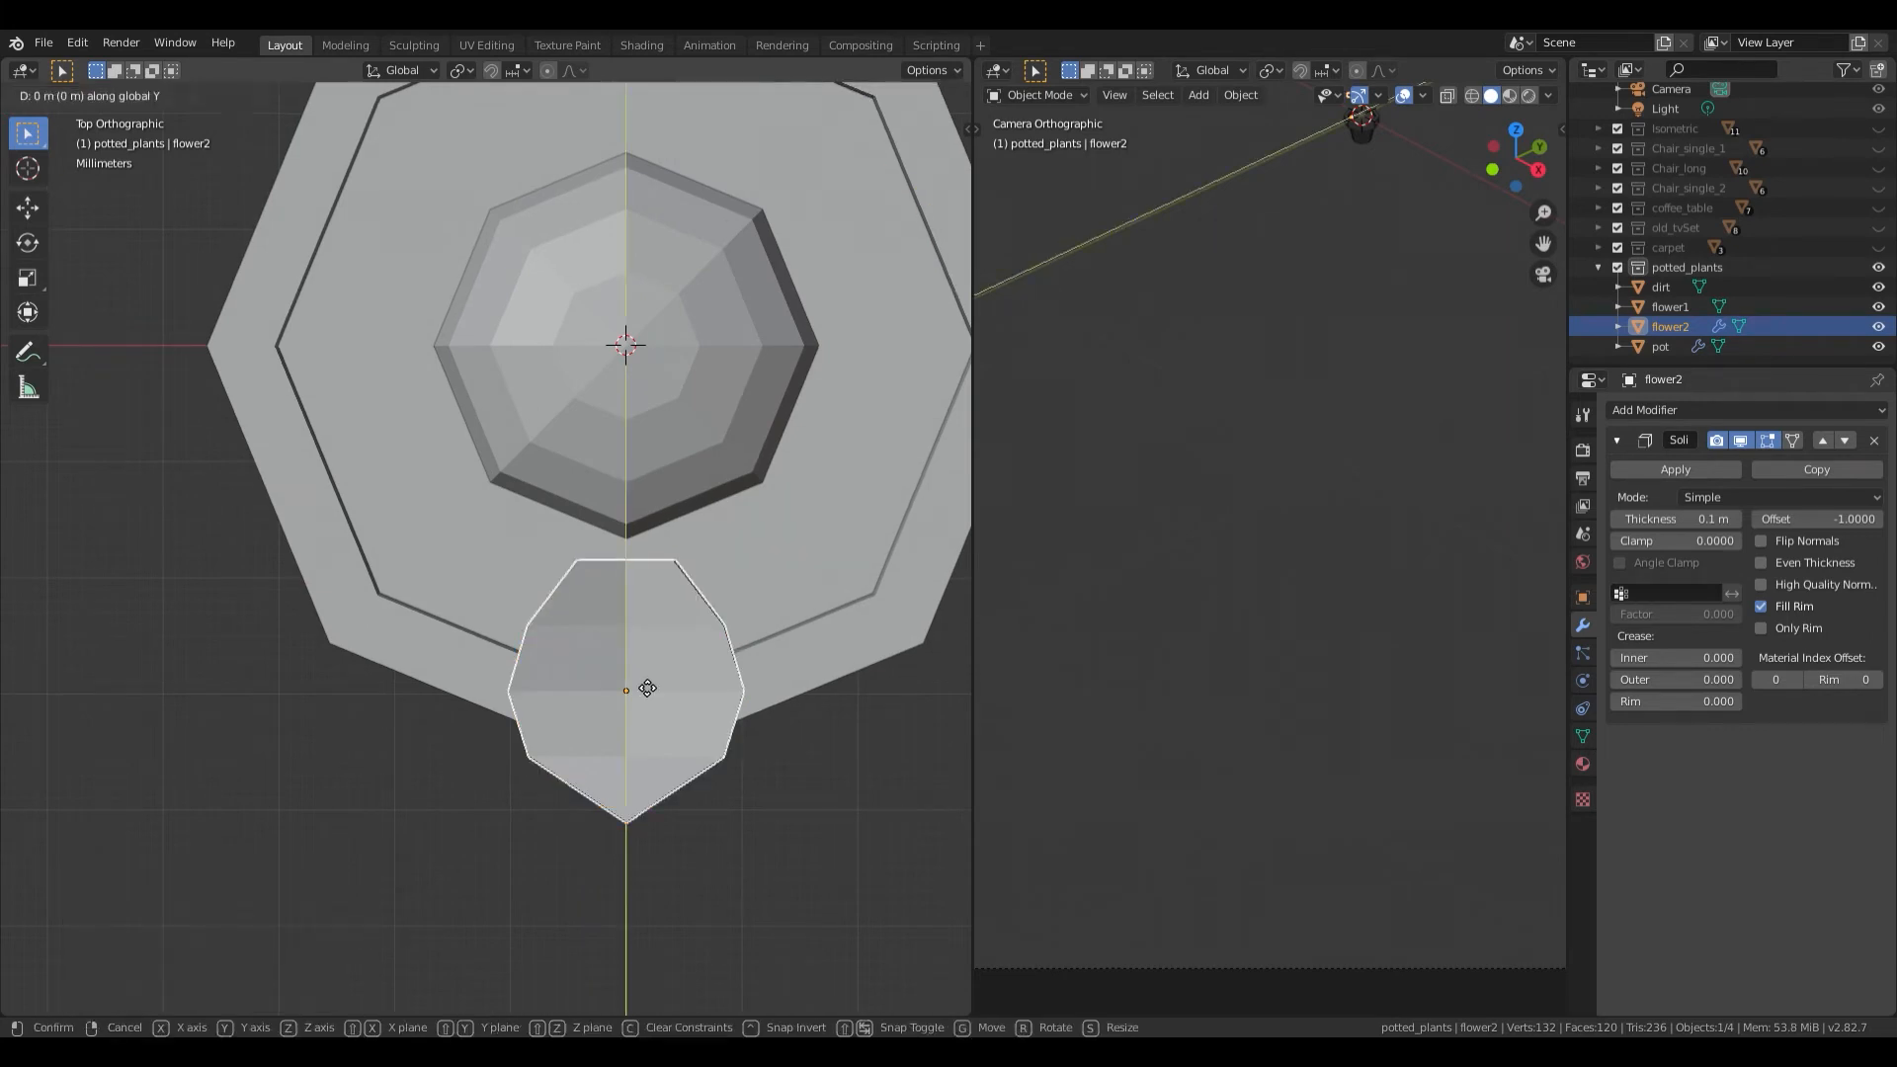
key("y")
left_click(649, 639)
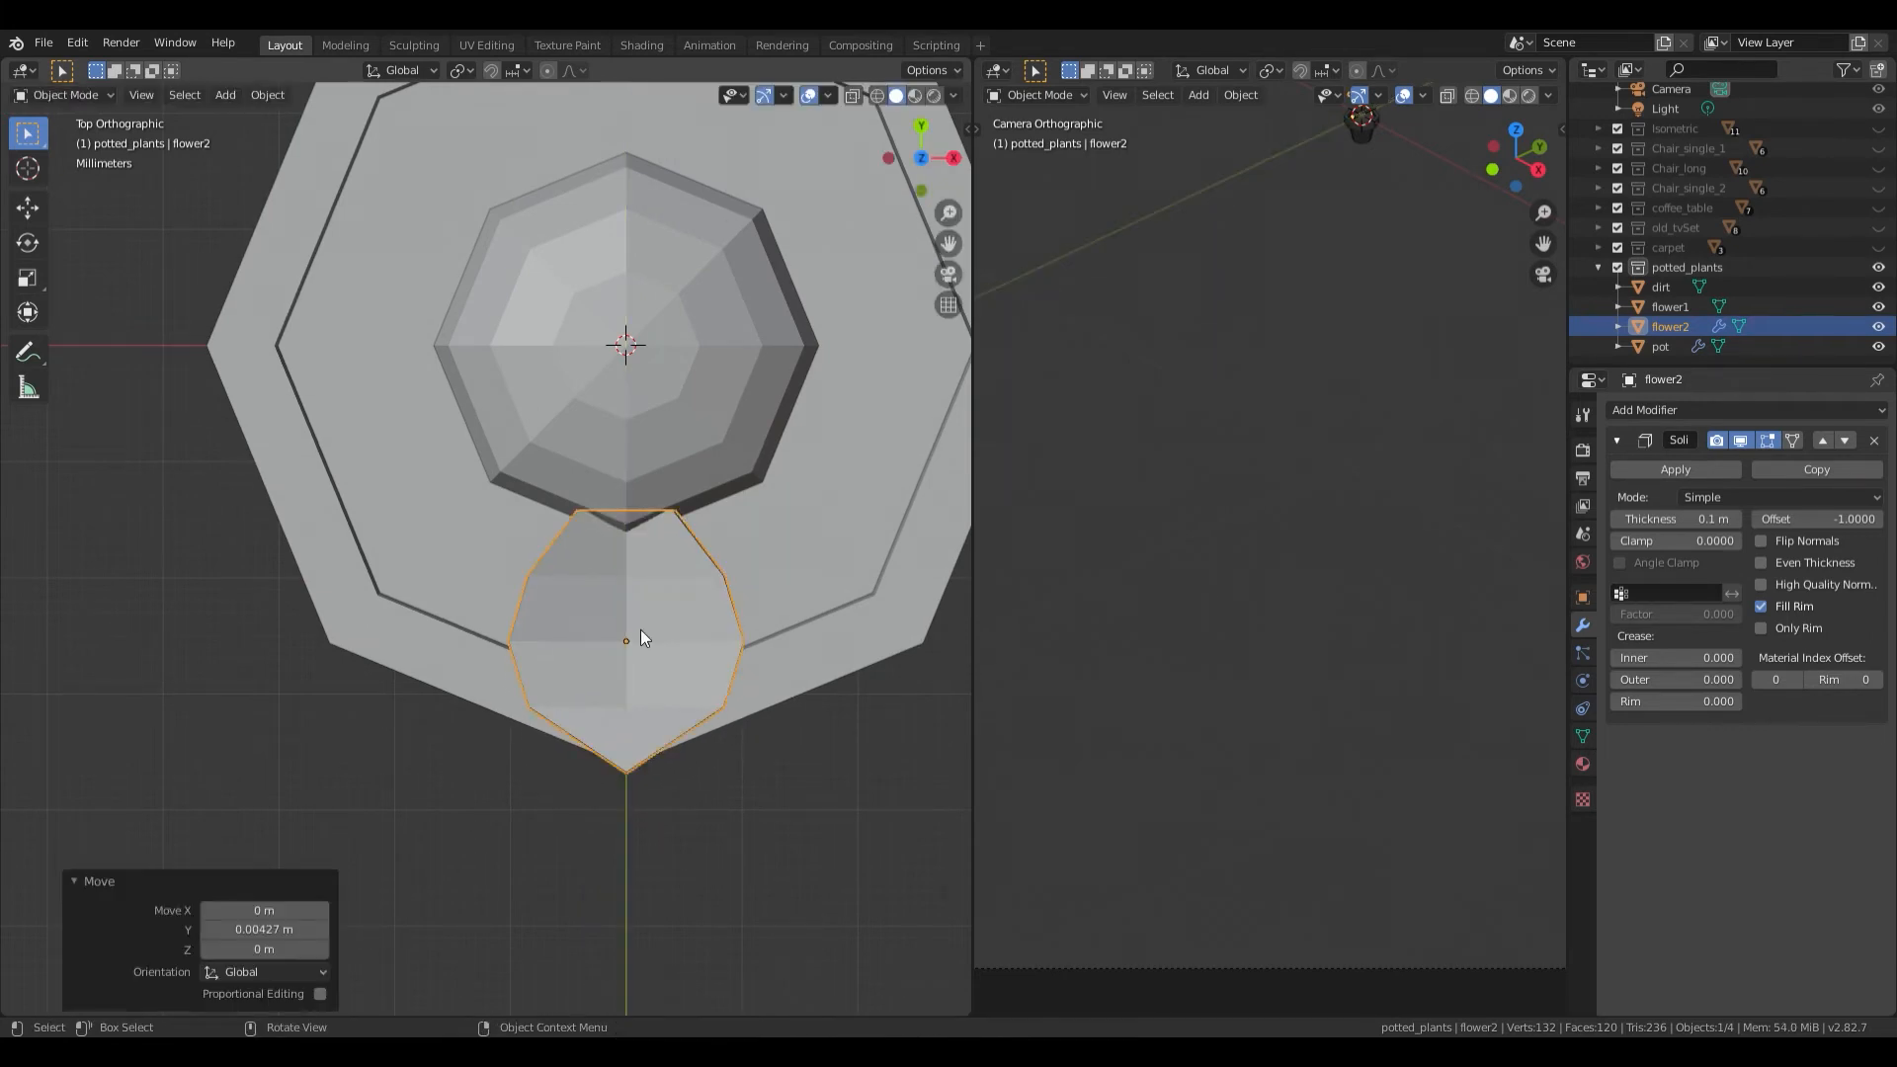
Step: Examine how the petal's base meets the dome from the top and from a perspective angle
scroll(642, 674, "down", 3)
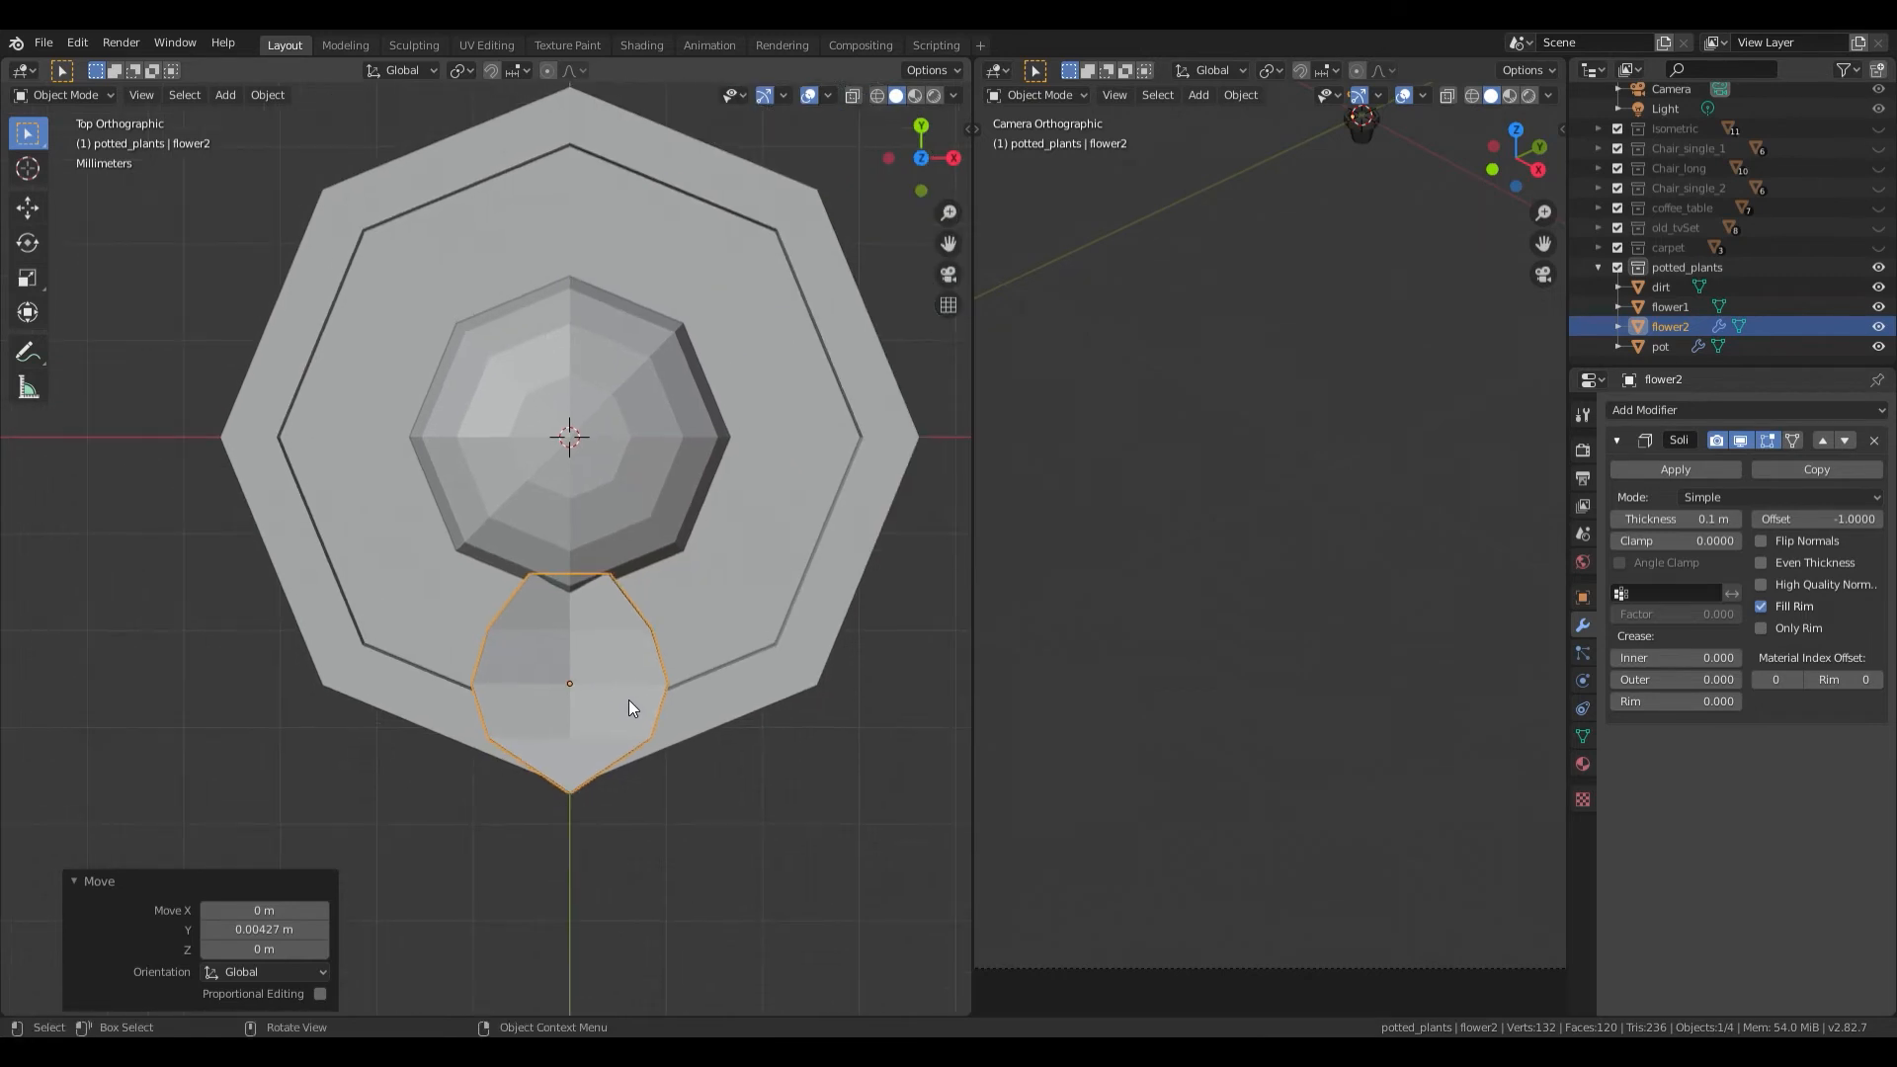
scroll(629, 699, "up", 1)
scroll(627, 709, "down", 2)
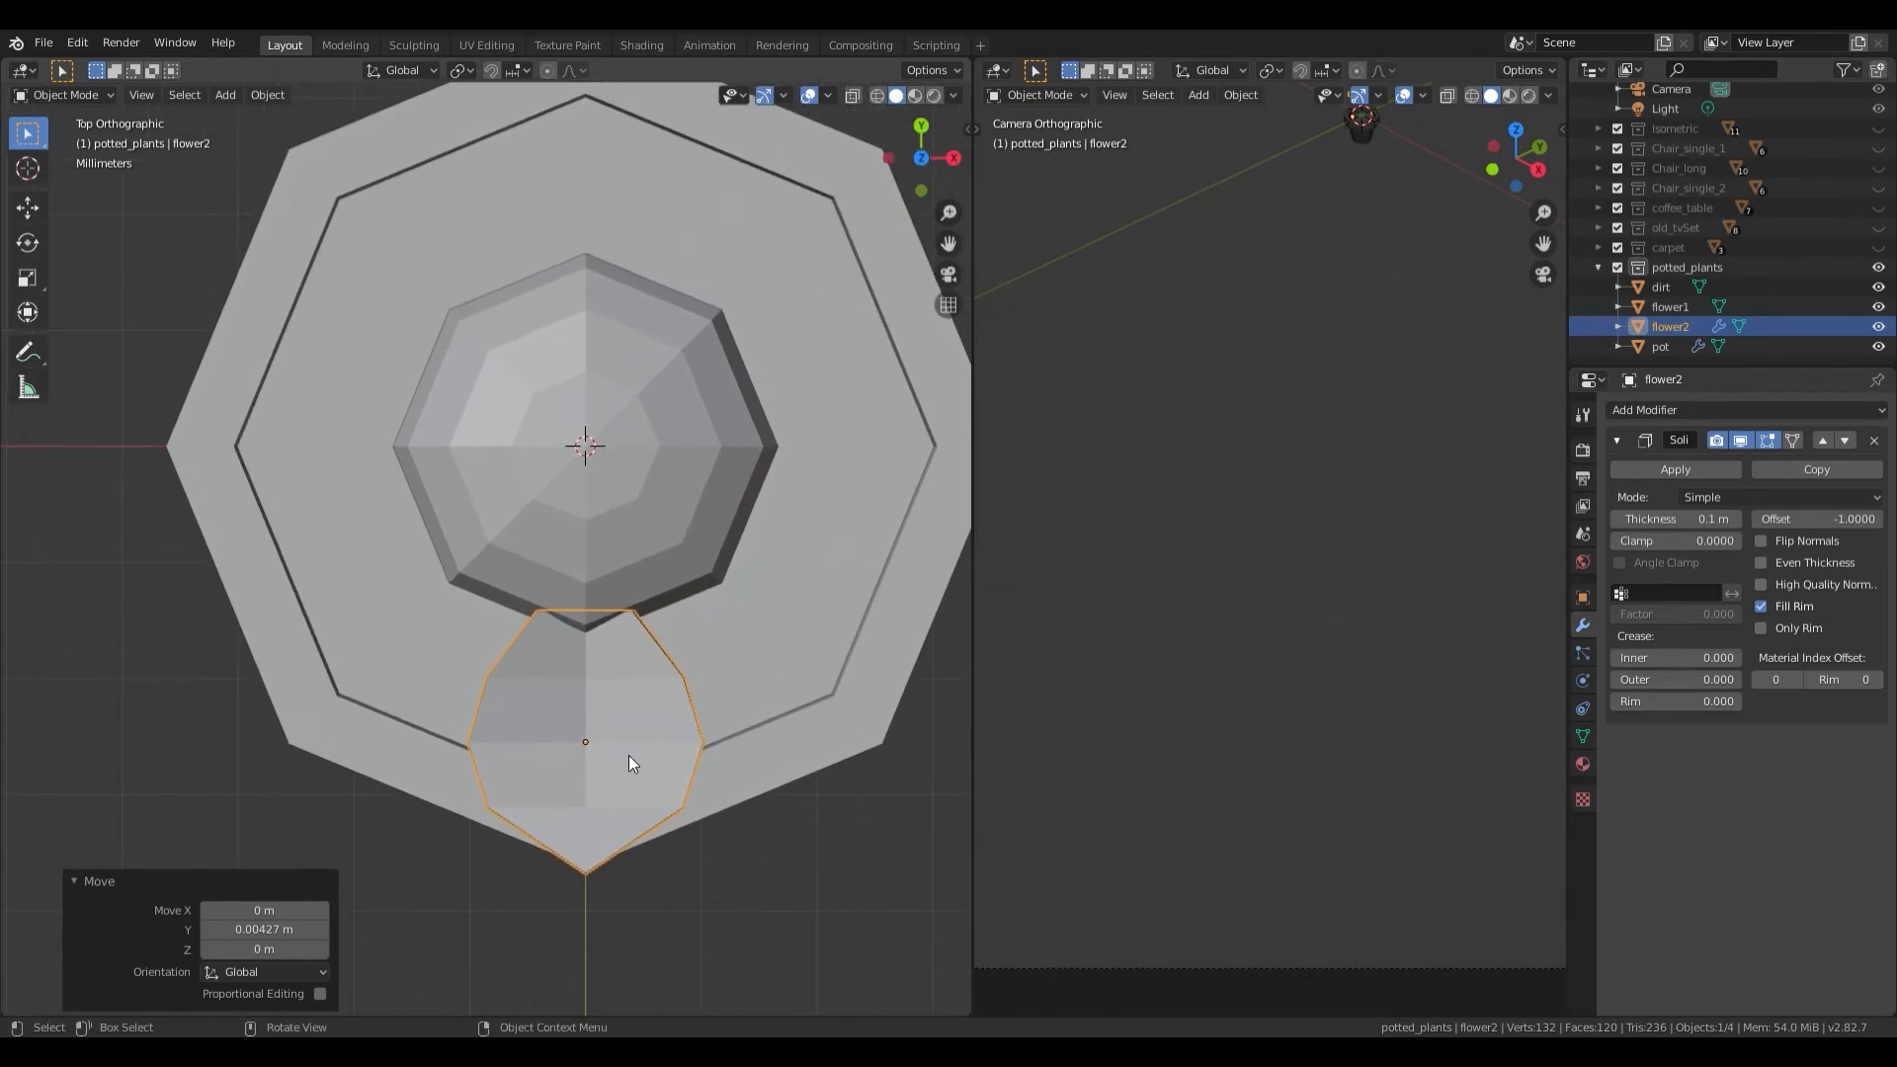
middle_click_drag(631, 780, 547, 642)
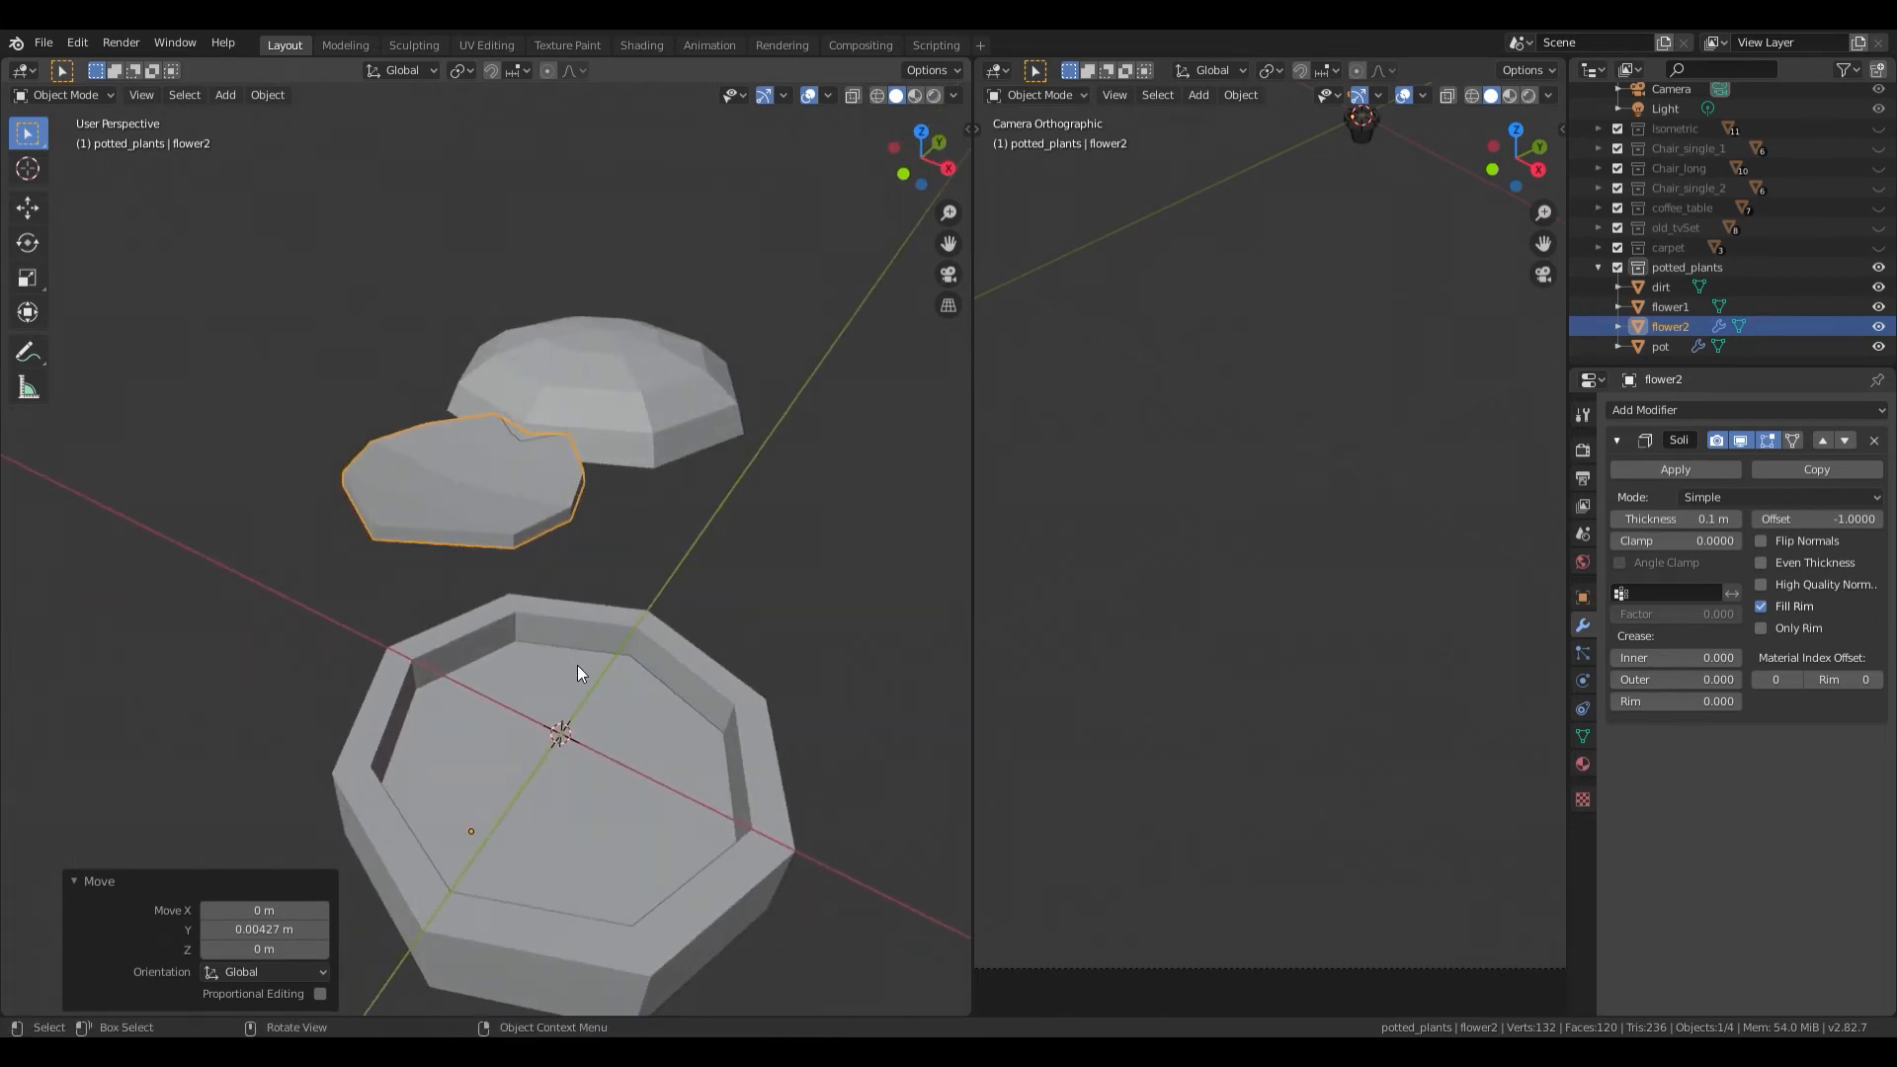
key("KP_7")
scroll(595, 696, "up", 2)
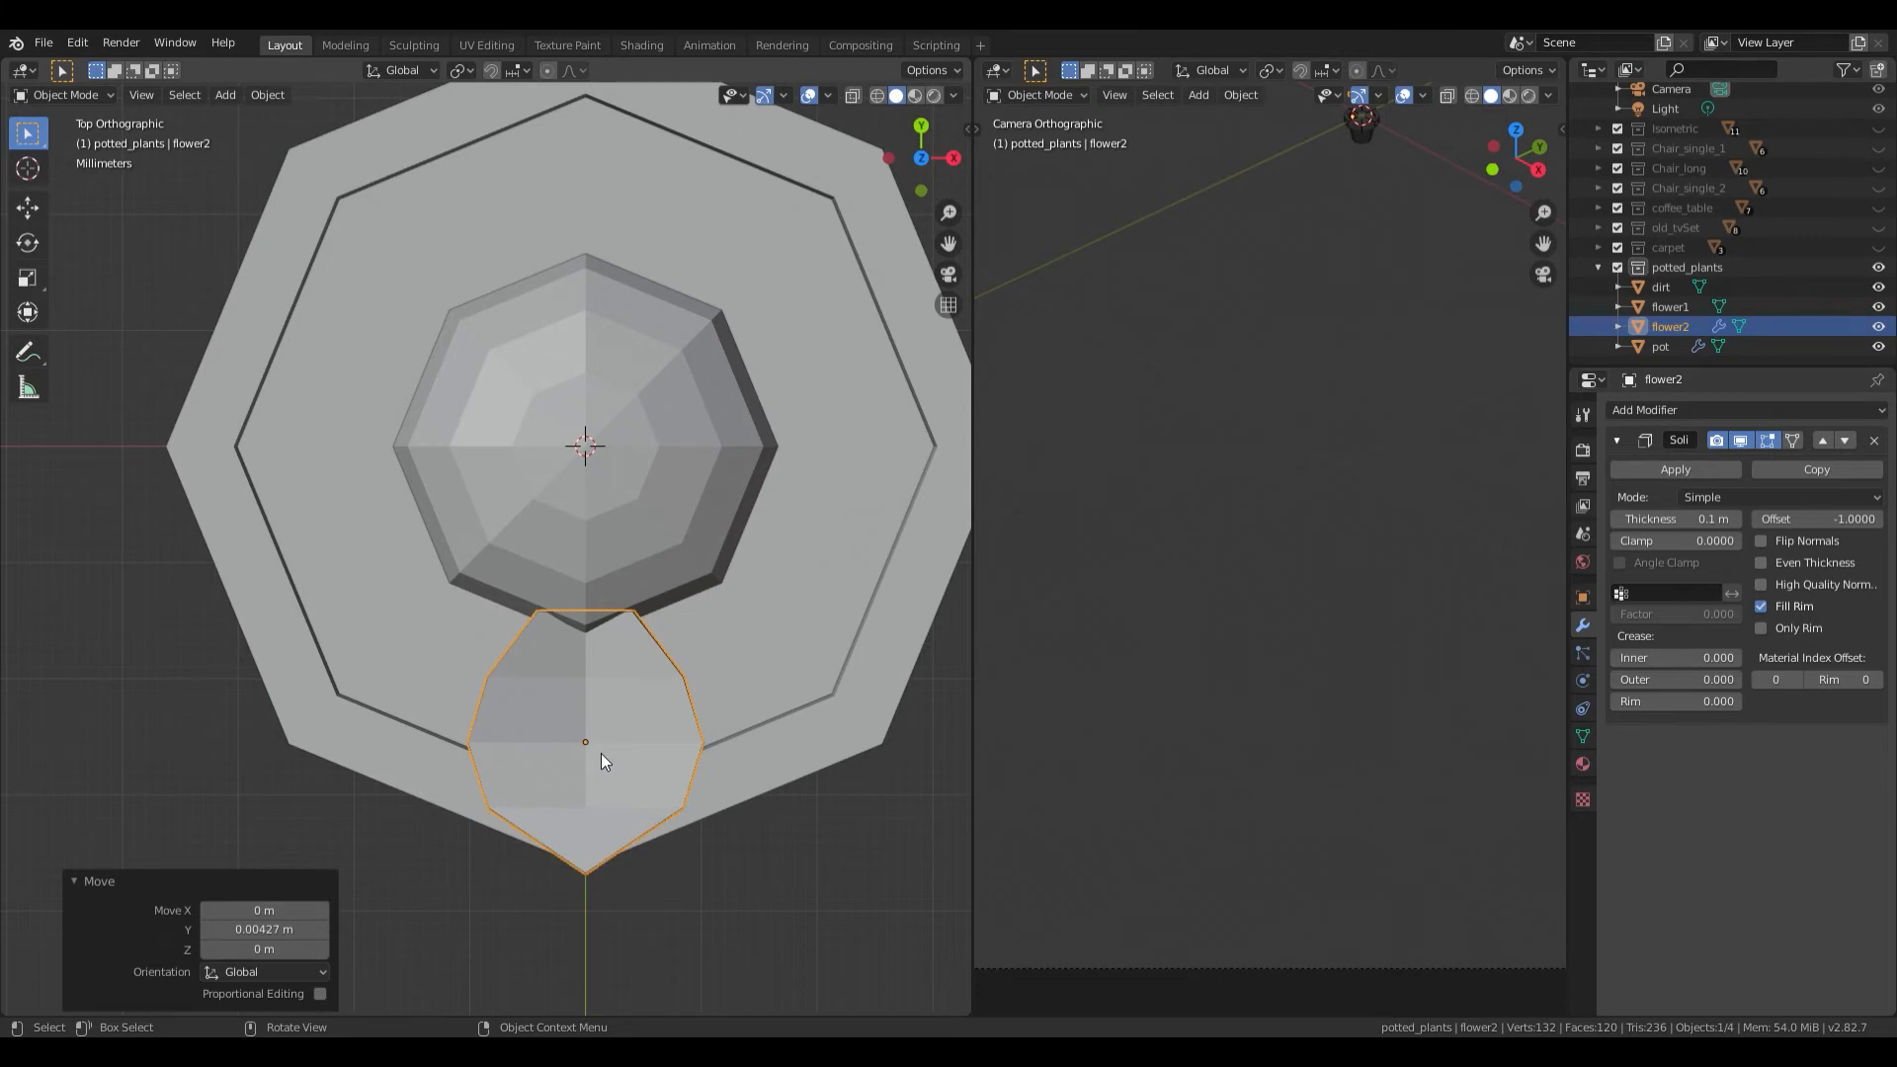
middle_click_drag(593, 718, 589, 626, "shift")
Step: Set the petal's origin to the 3D cursor at the flower's centre
left_click(583, 670)
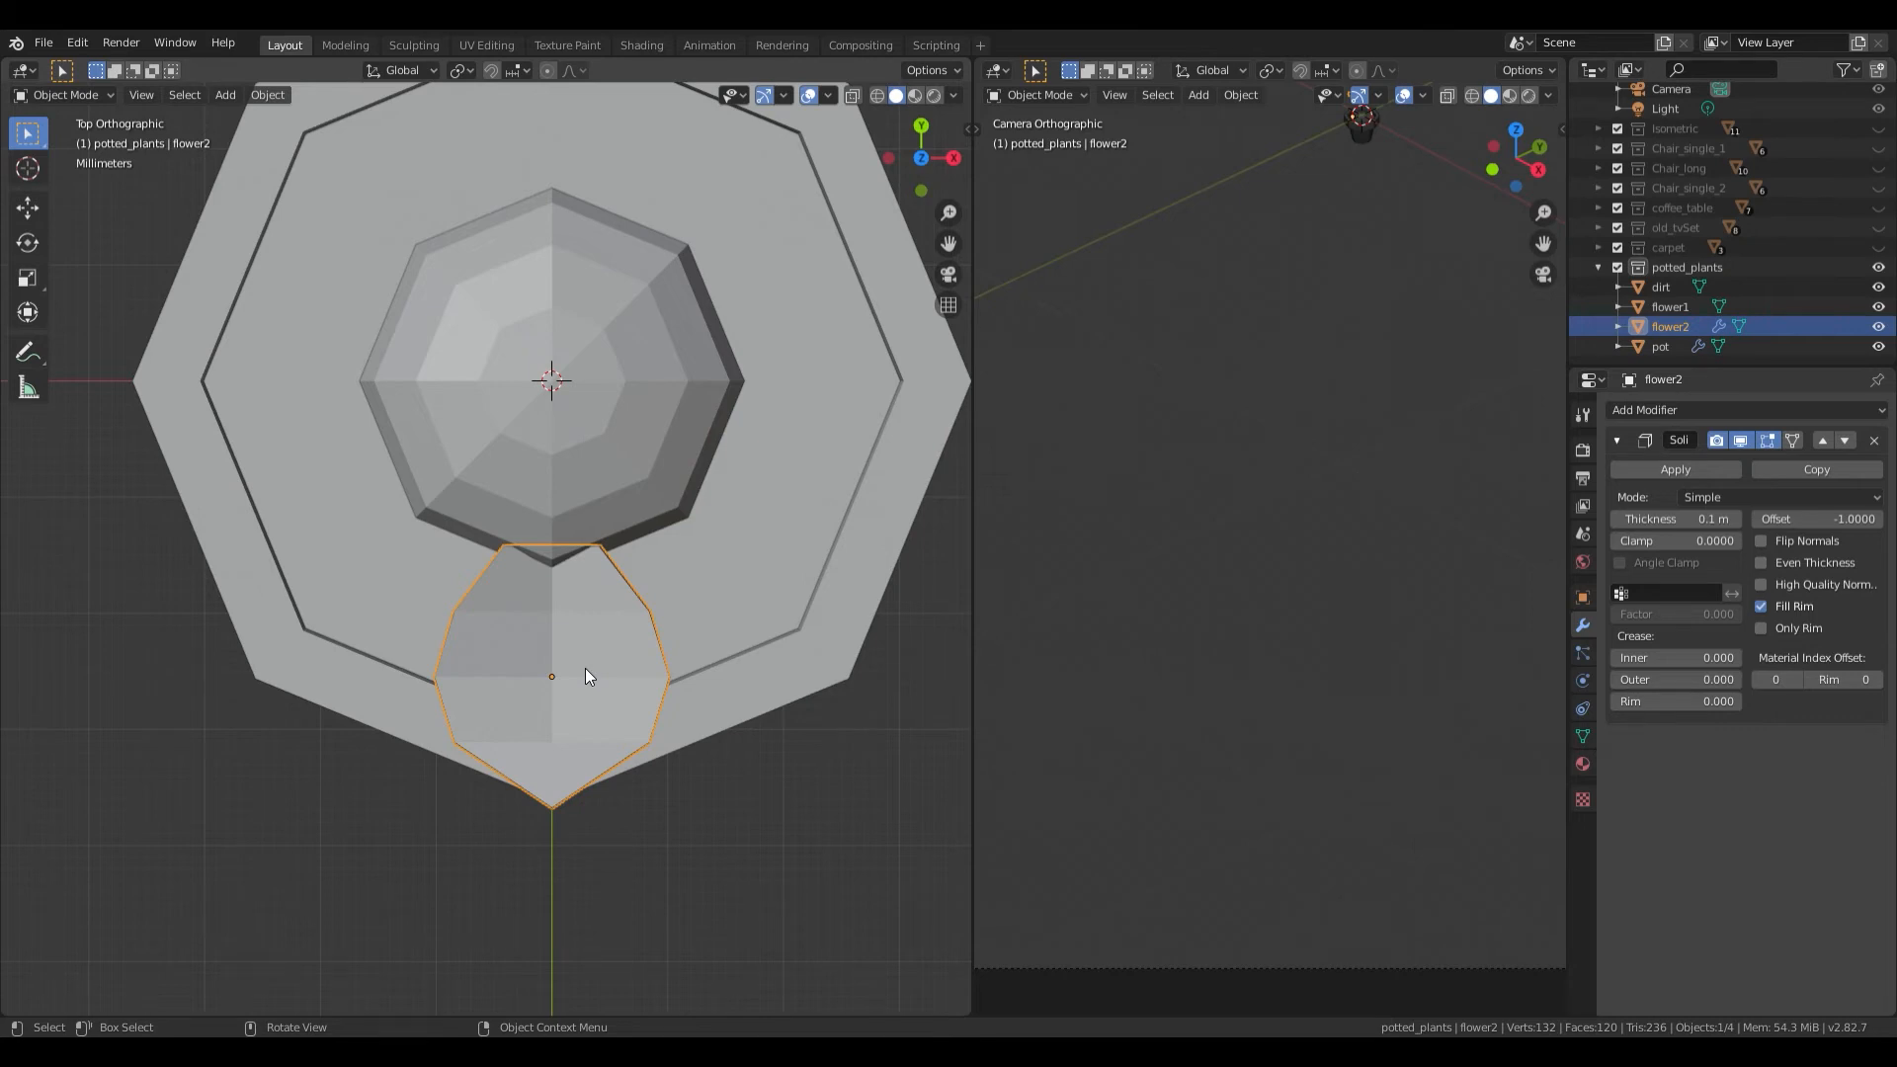
middle_click_drag(585, 667, 541, 793, "shift")
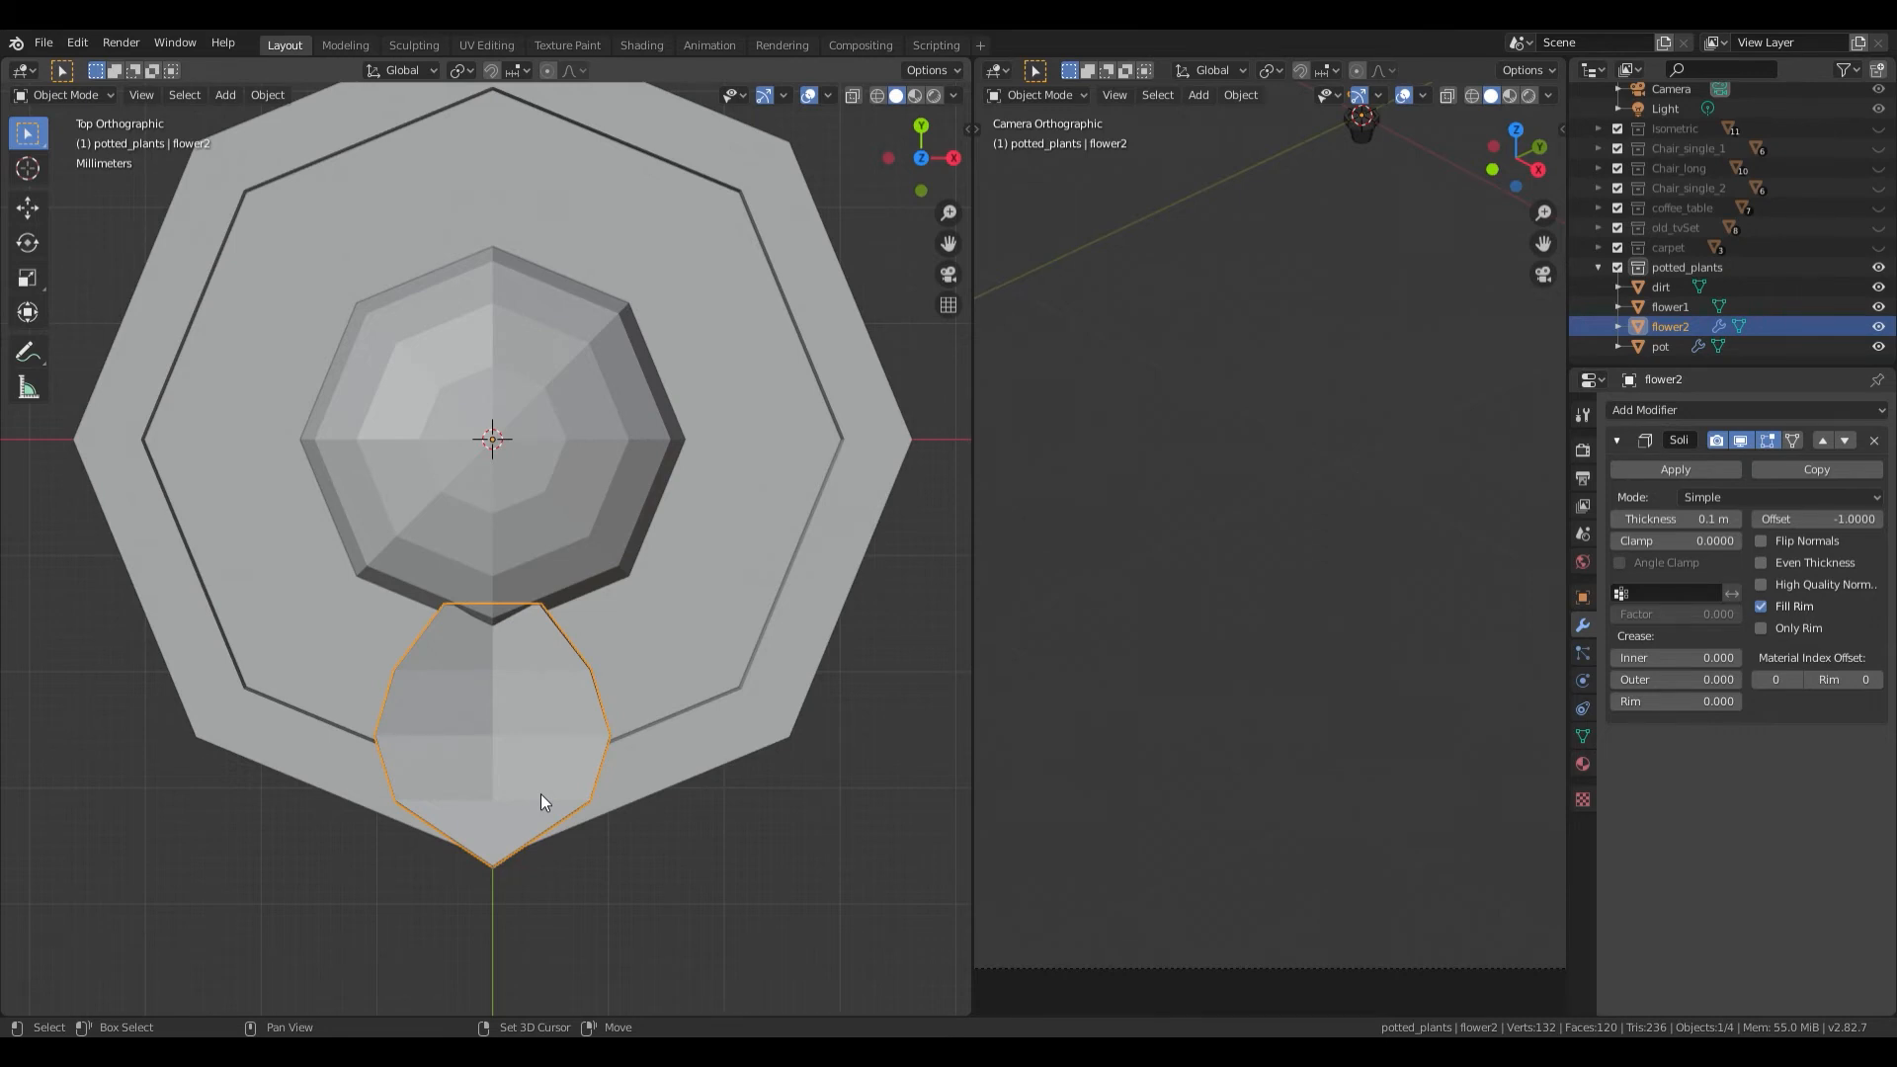
middle_click_drag(541, 792, 600, 734, "shift")
right_click(591, 667)
mouse_move(583, 697)
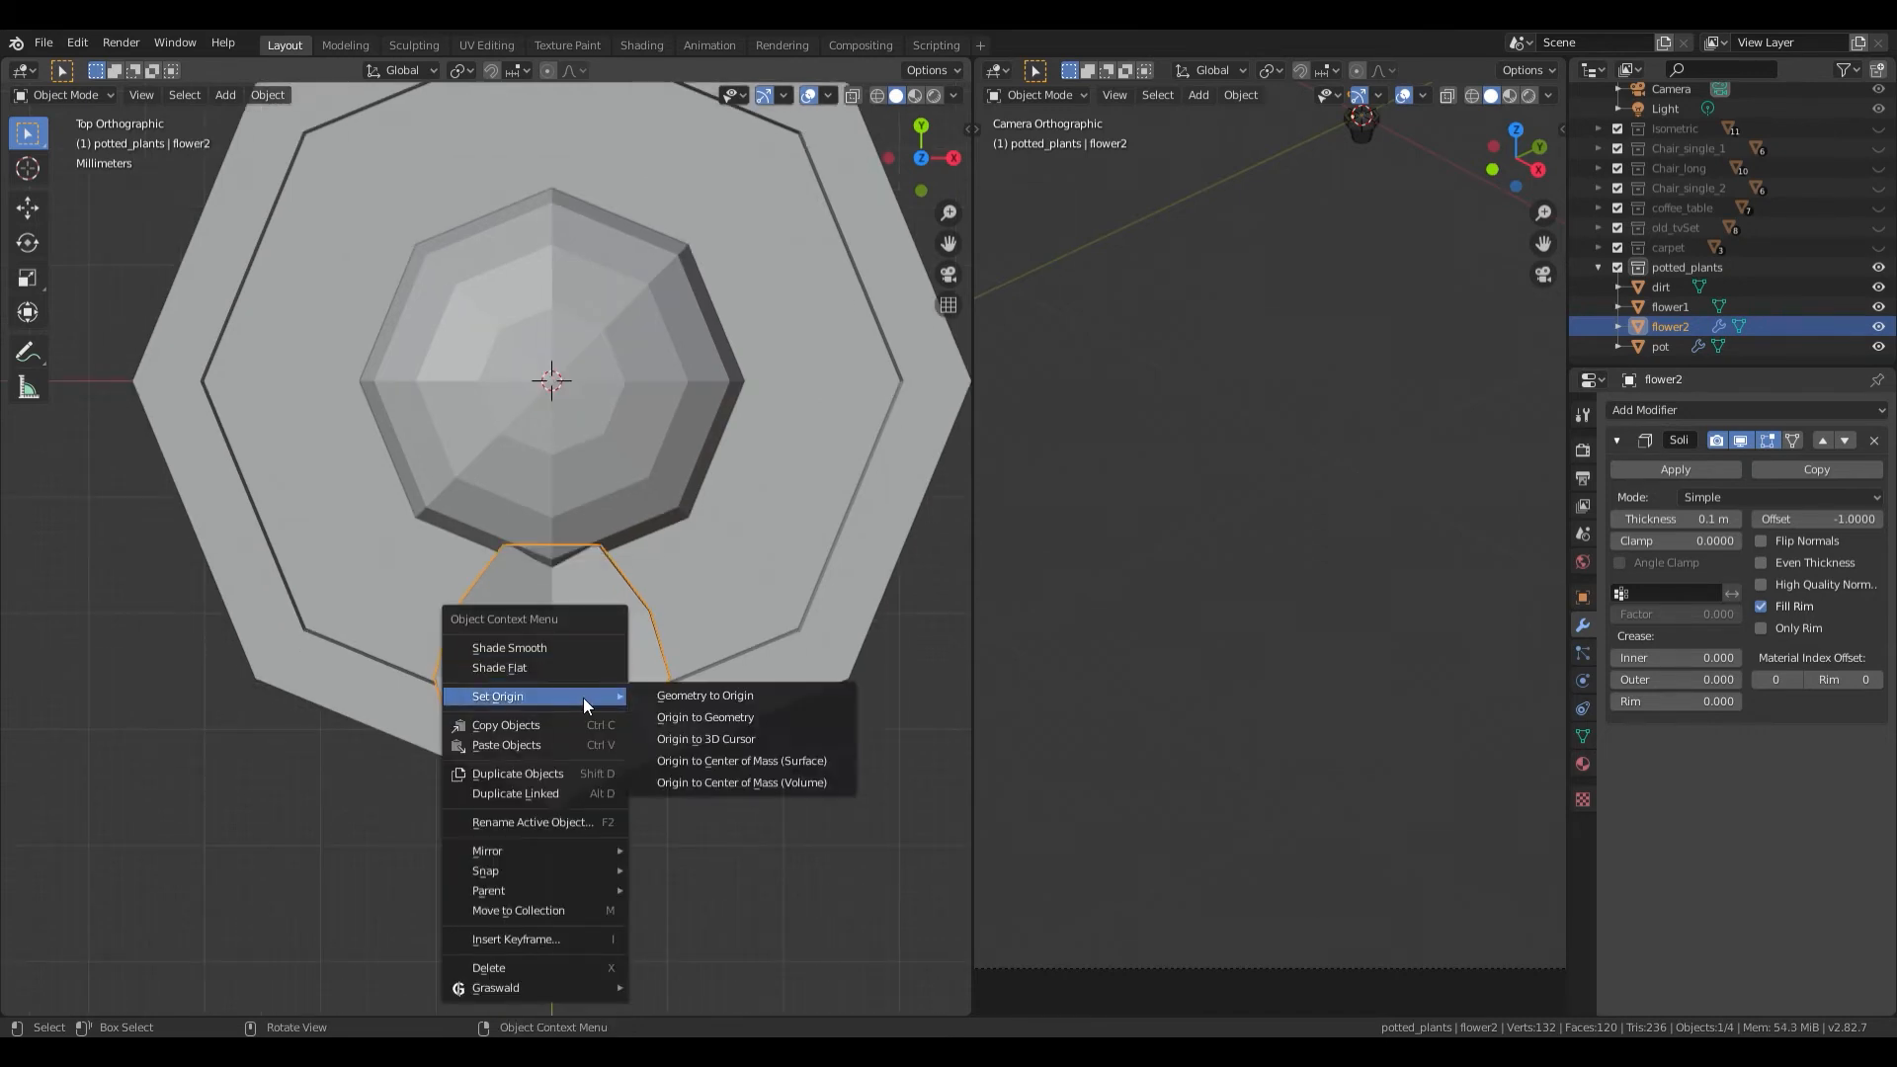
left_click(778, 739)
middle_click_drag(583, 695, 549, 731, "shift")
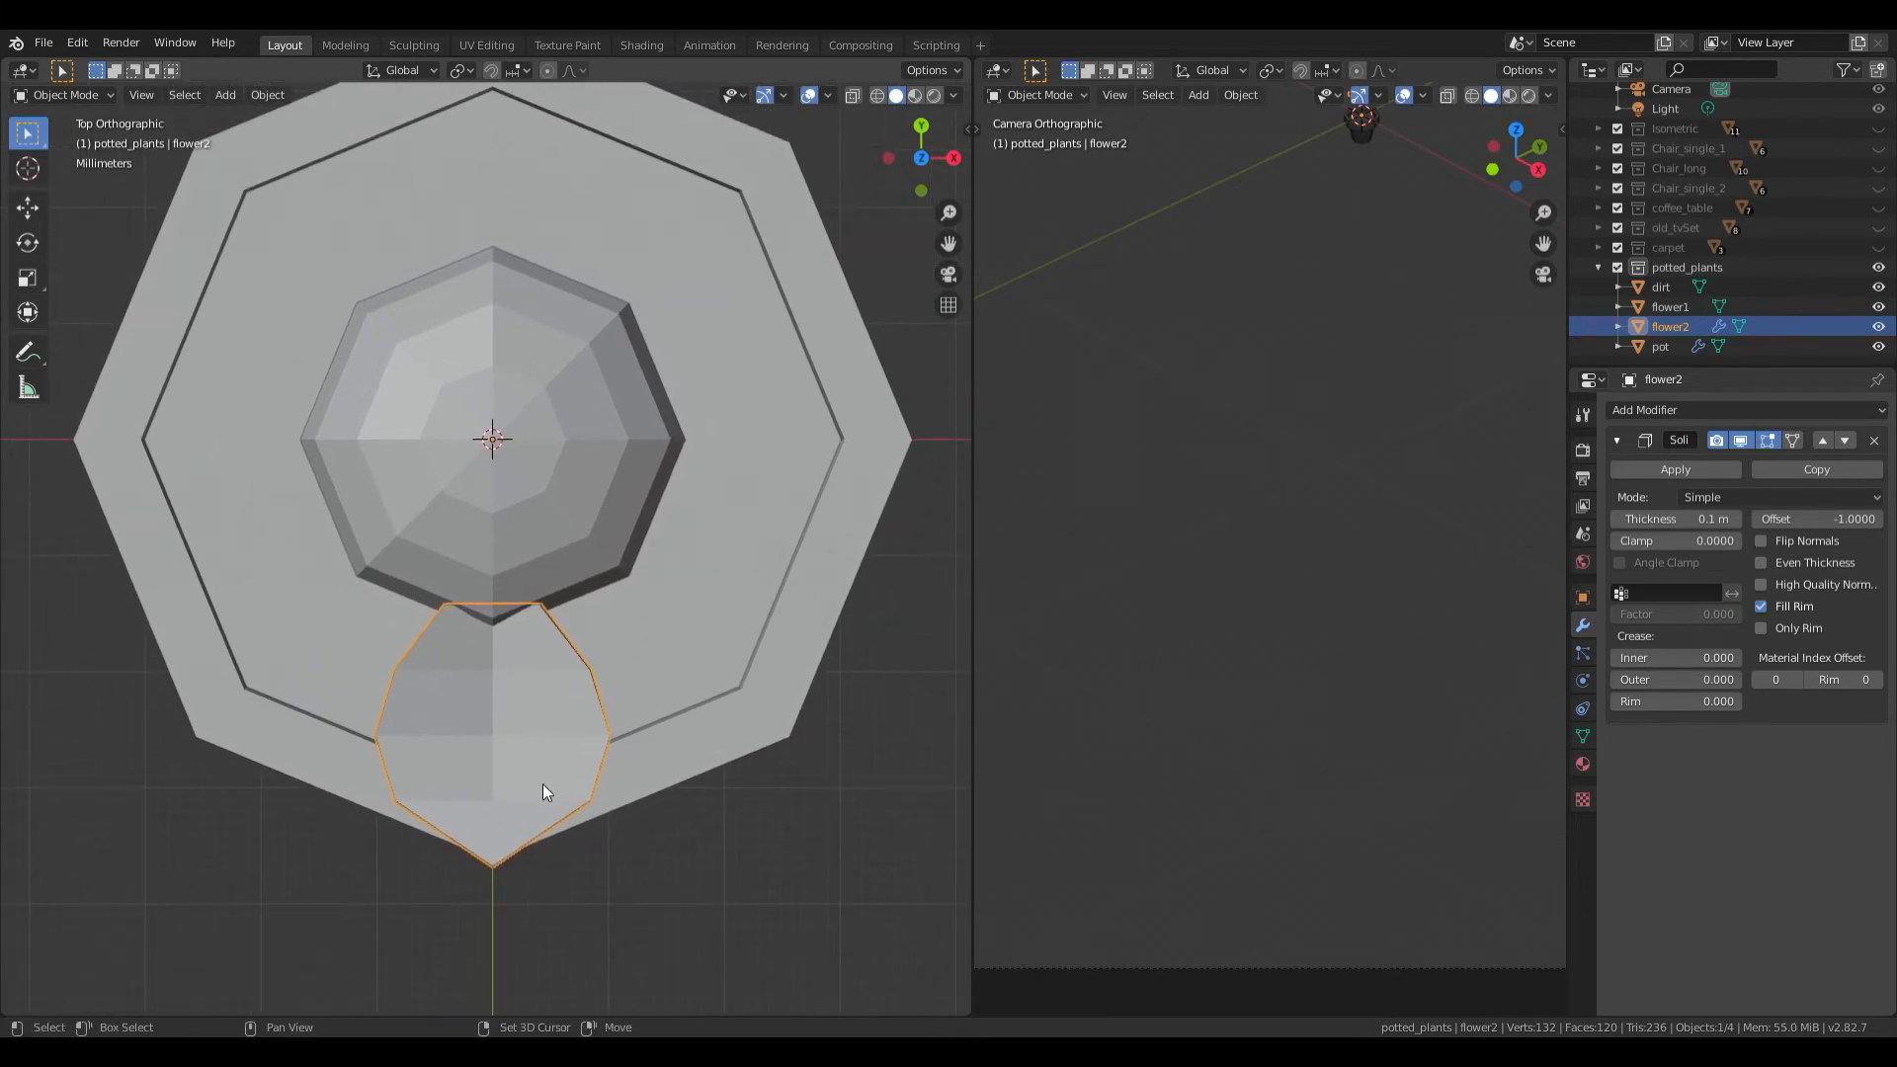
Step: Duplicate the petal in place twice, rotating each copy about 50° further around the dome on the Z axis
key("shift+d")
right_click(571, 831)
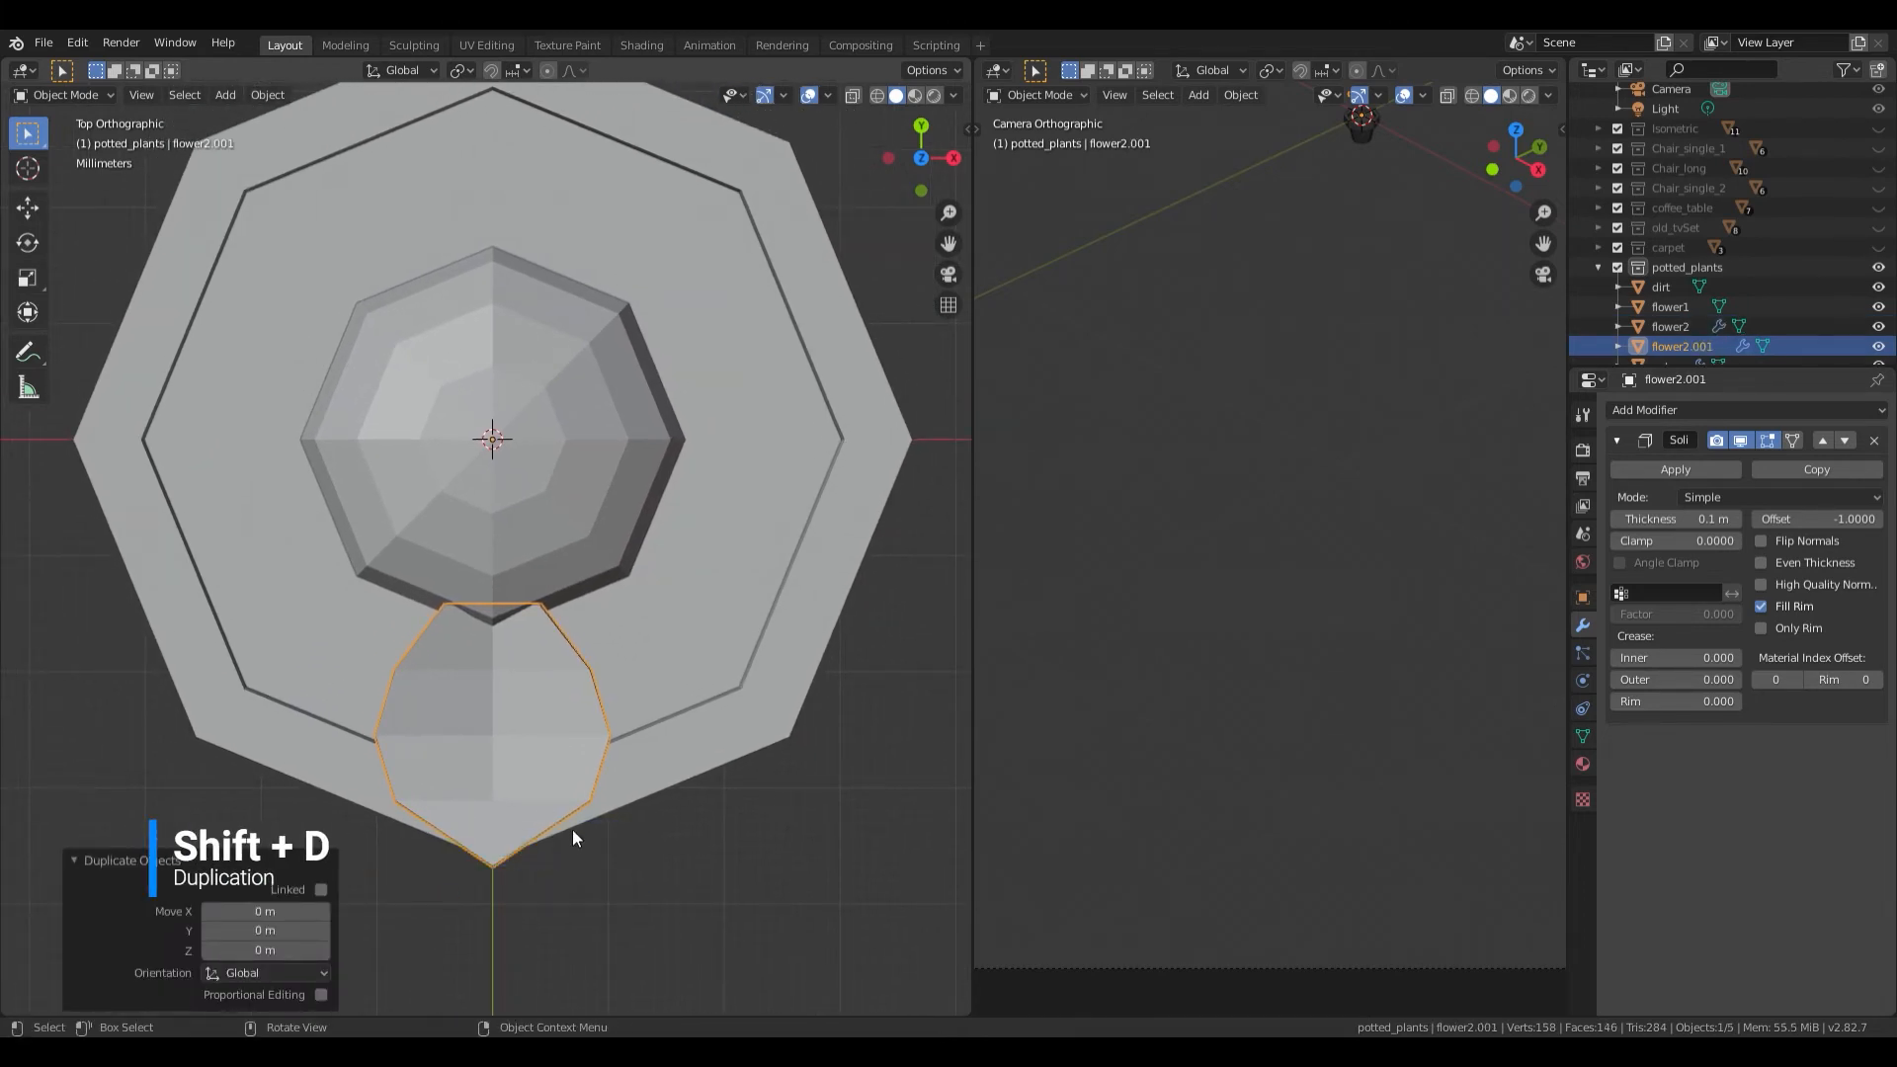
key("r")
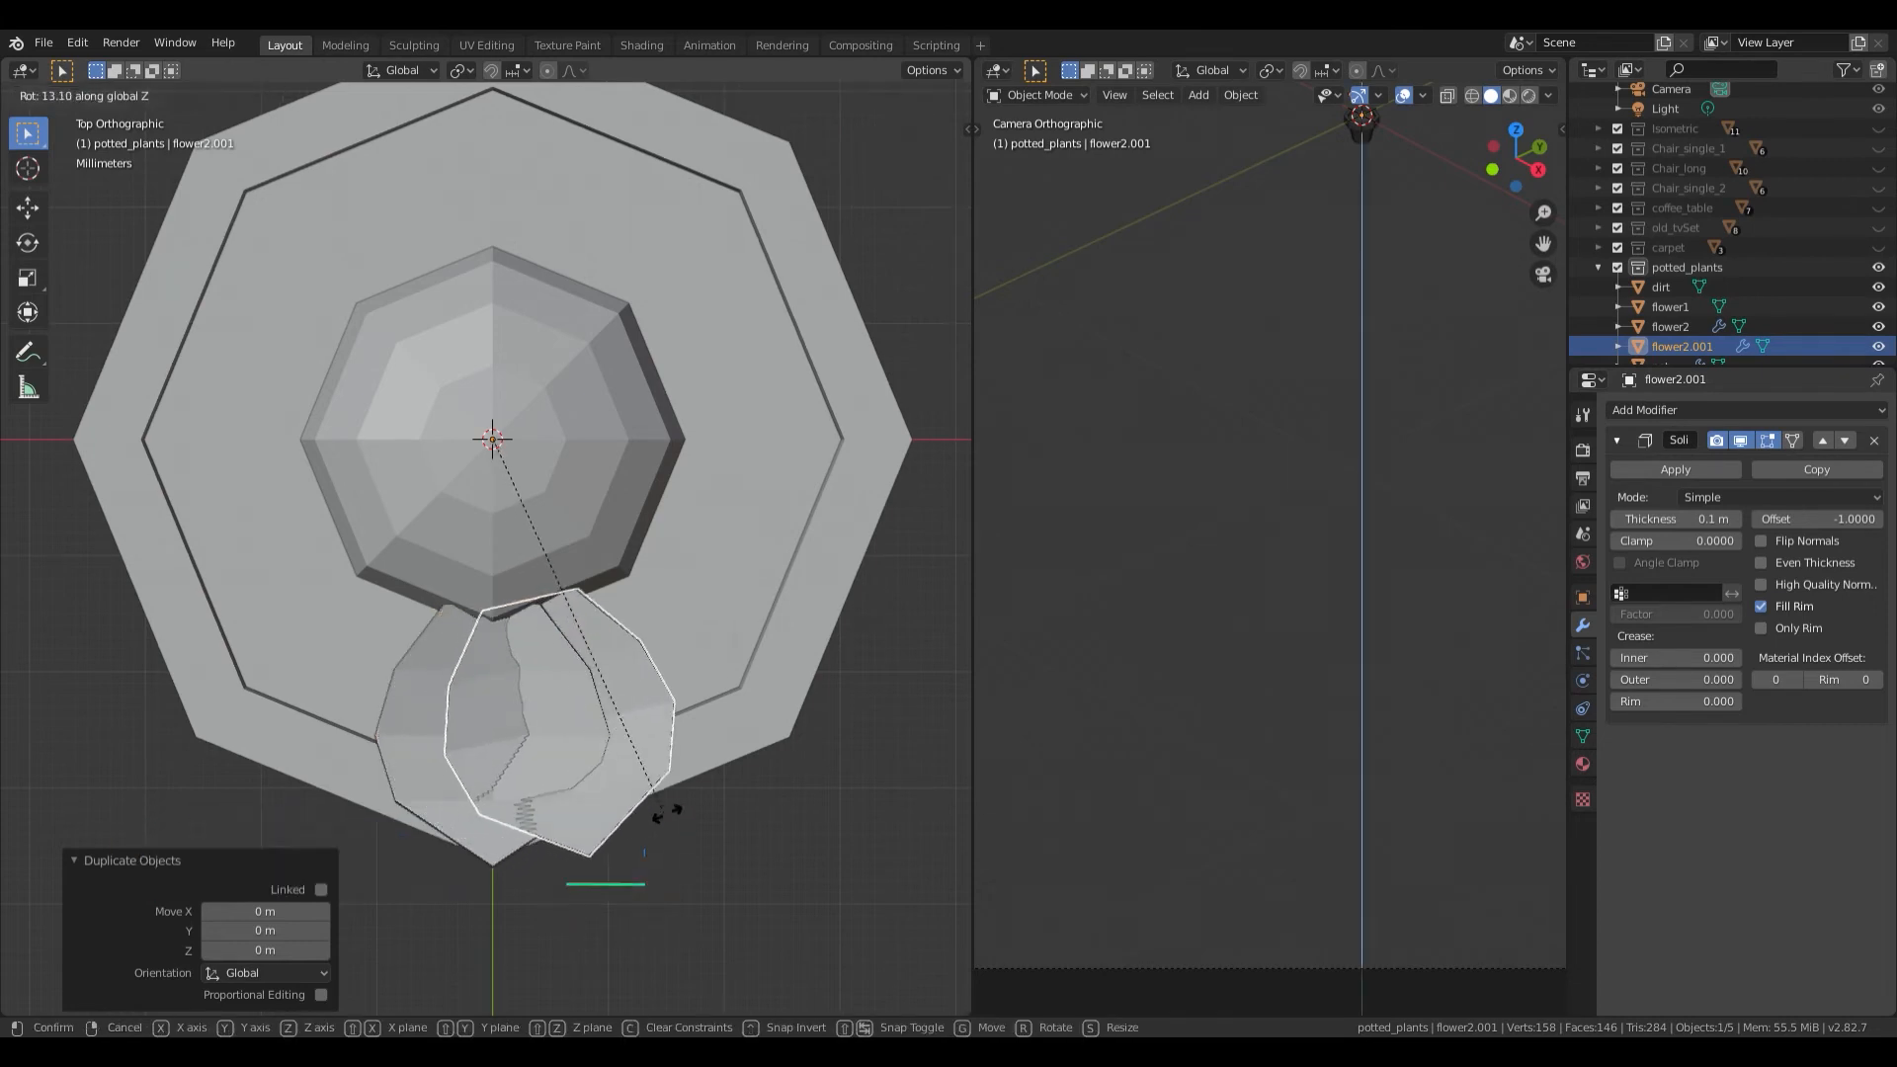
left_click(903, 663)
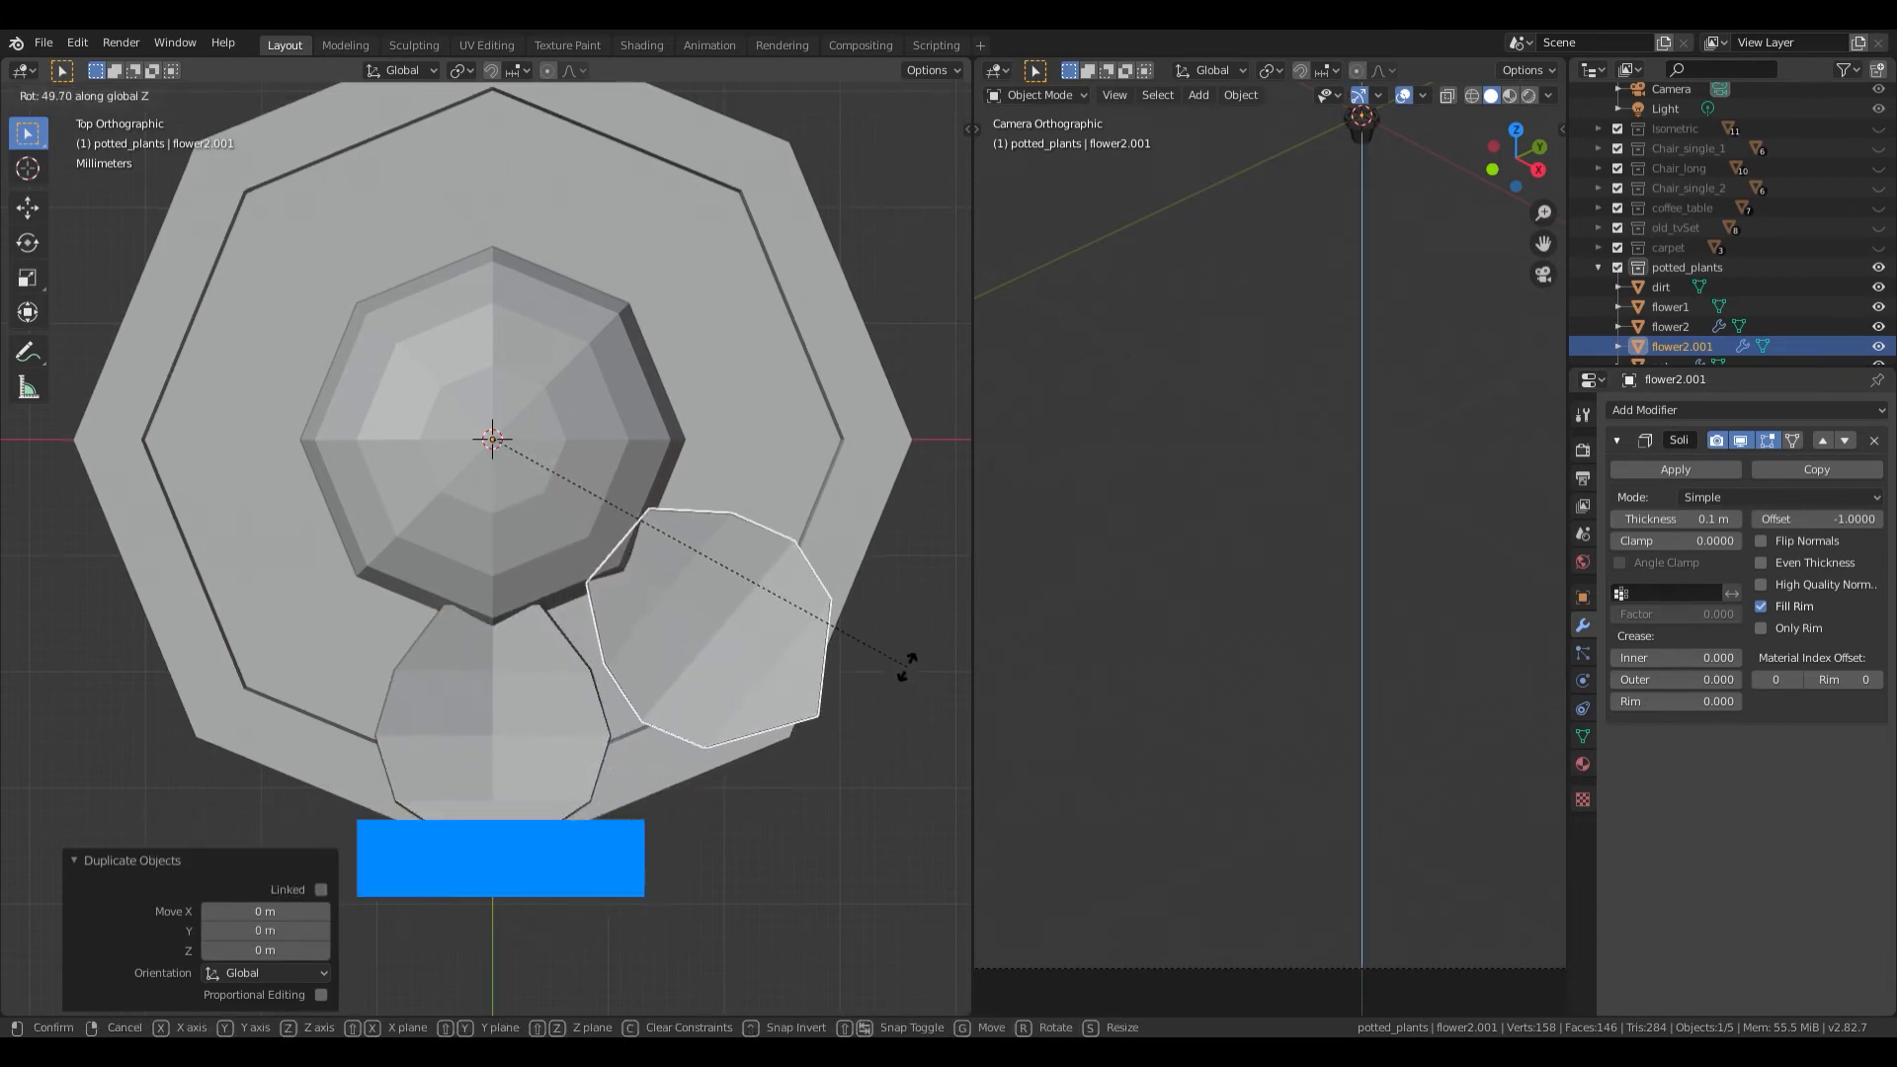
key("shift+d")
right_click(753, 745)
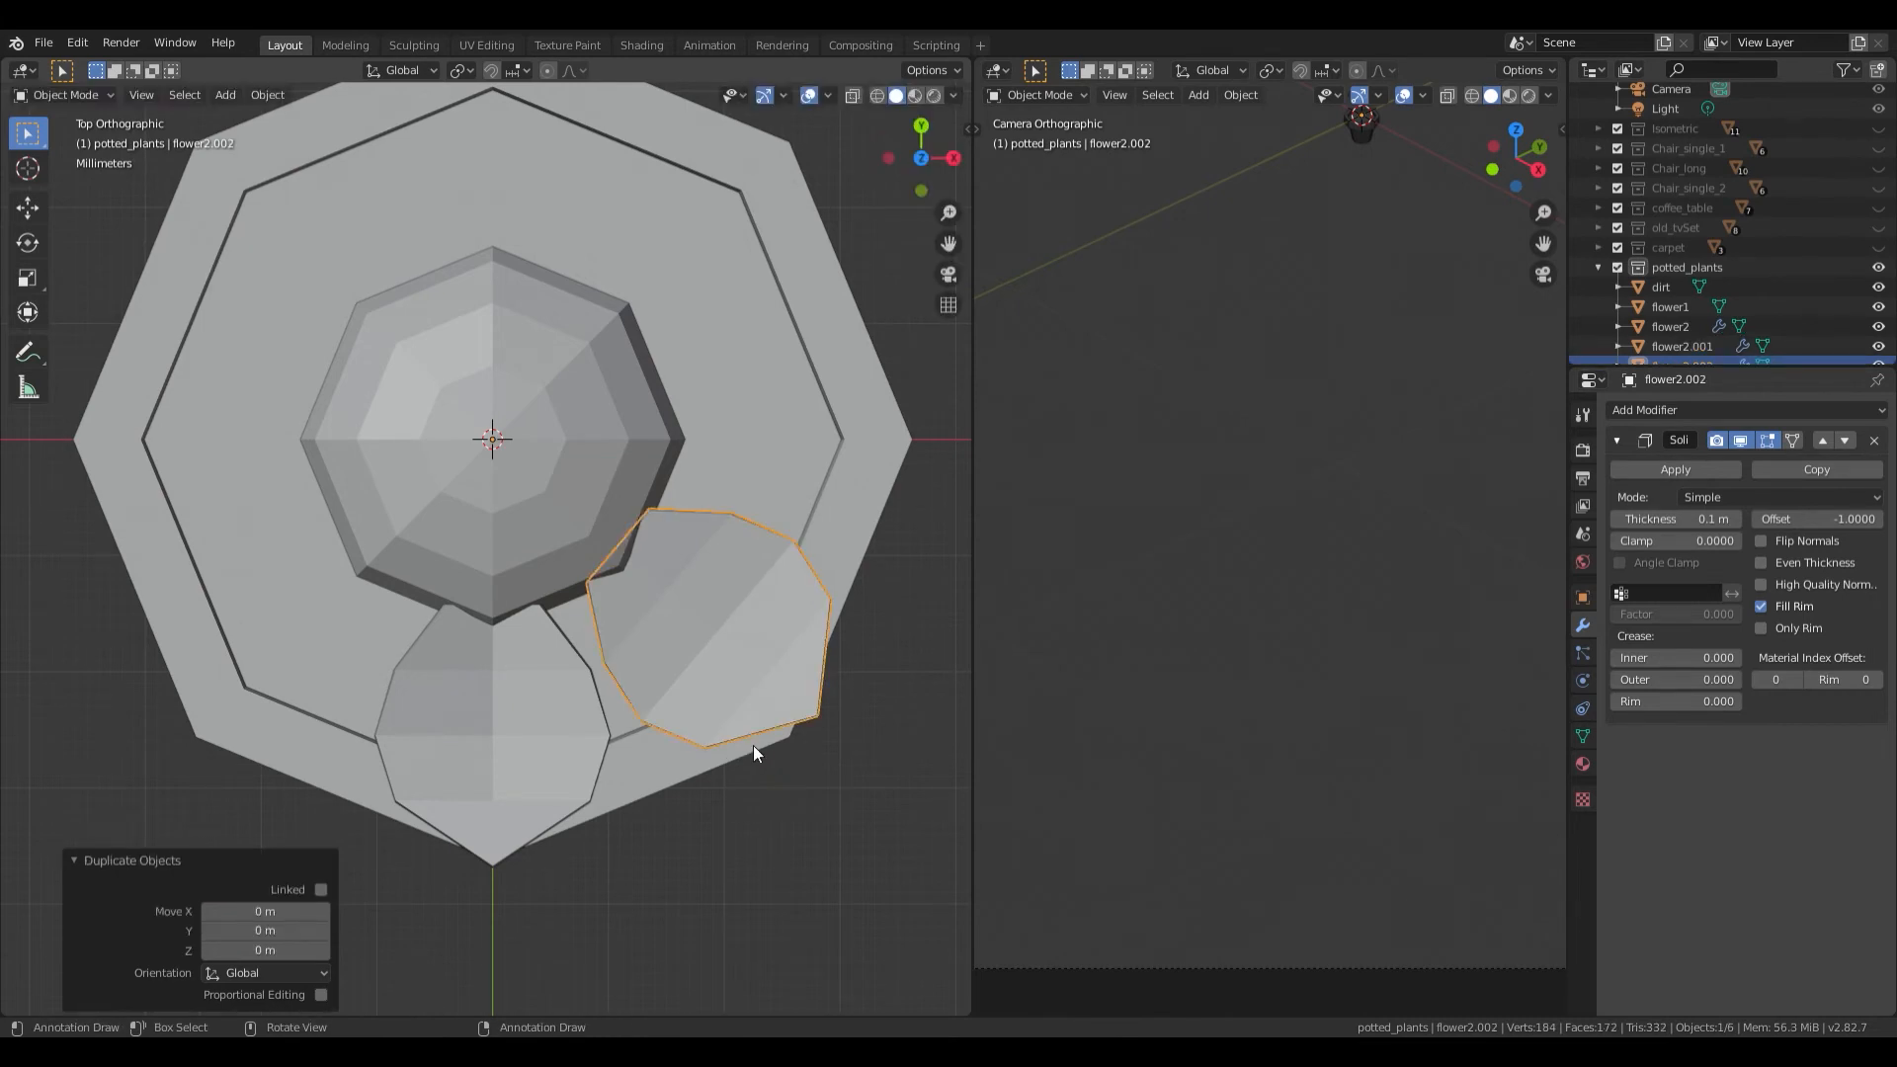
key("shift+d")
key("r")
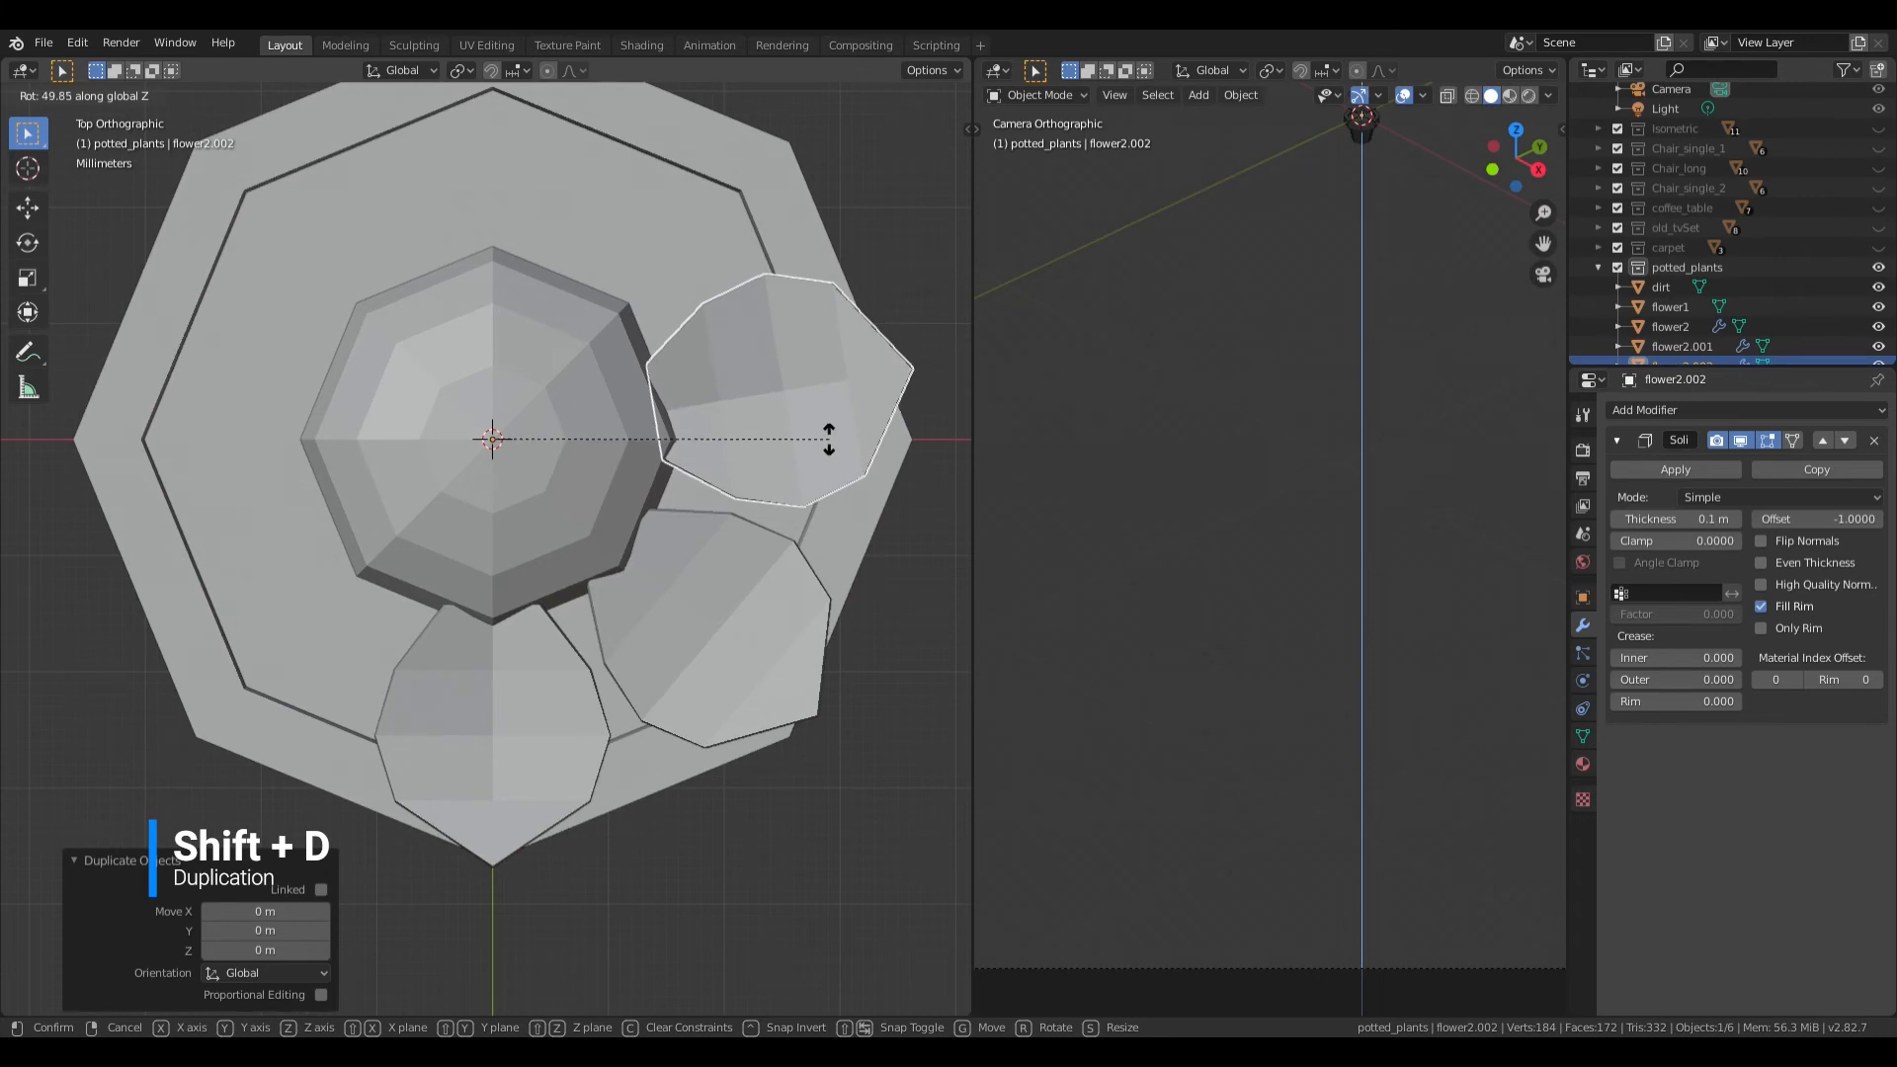
left_click(828, 441)
Step: Duplicate the newest petal four more times, rotating each copy about 52° around Z to complete a ring of seven petals
key("shift+d")
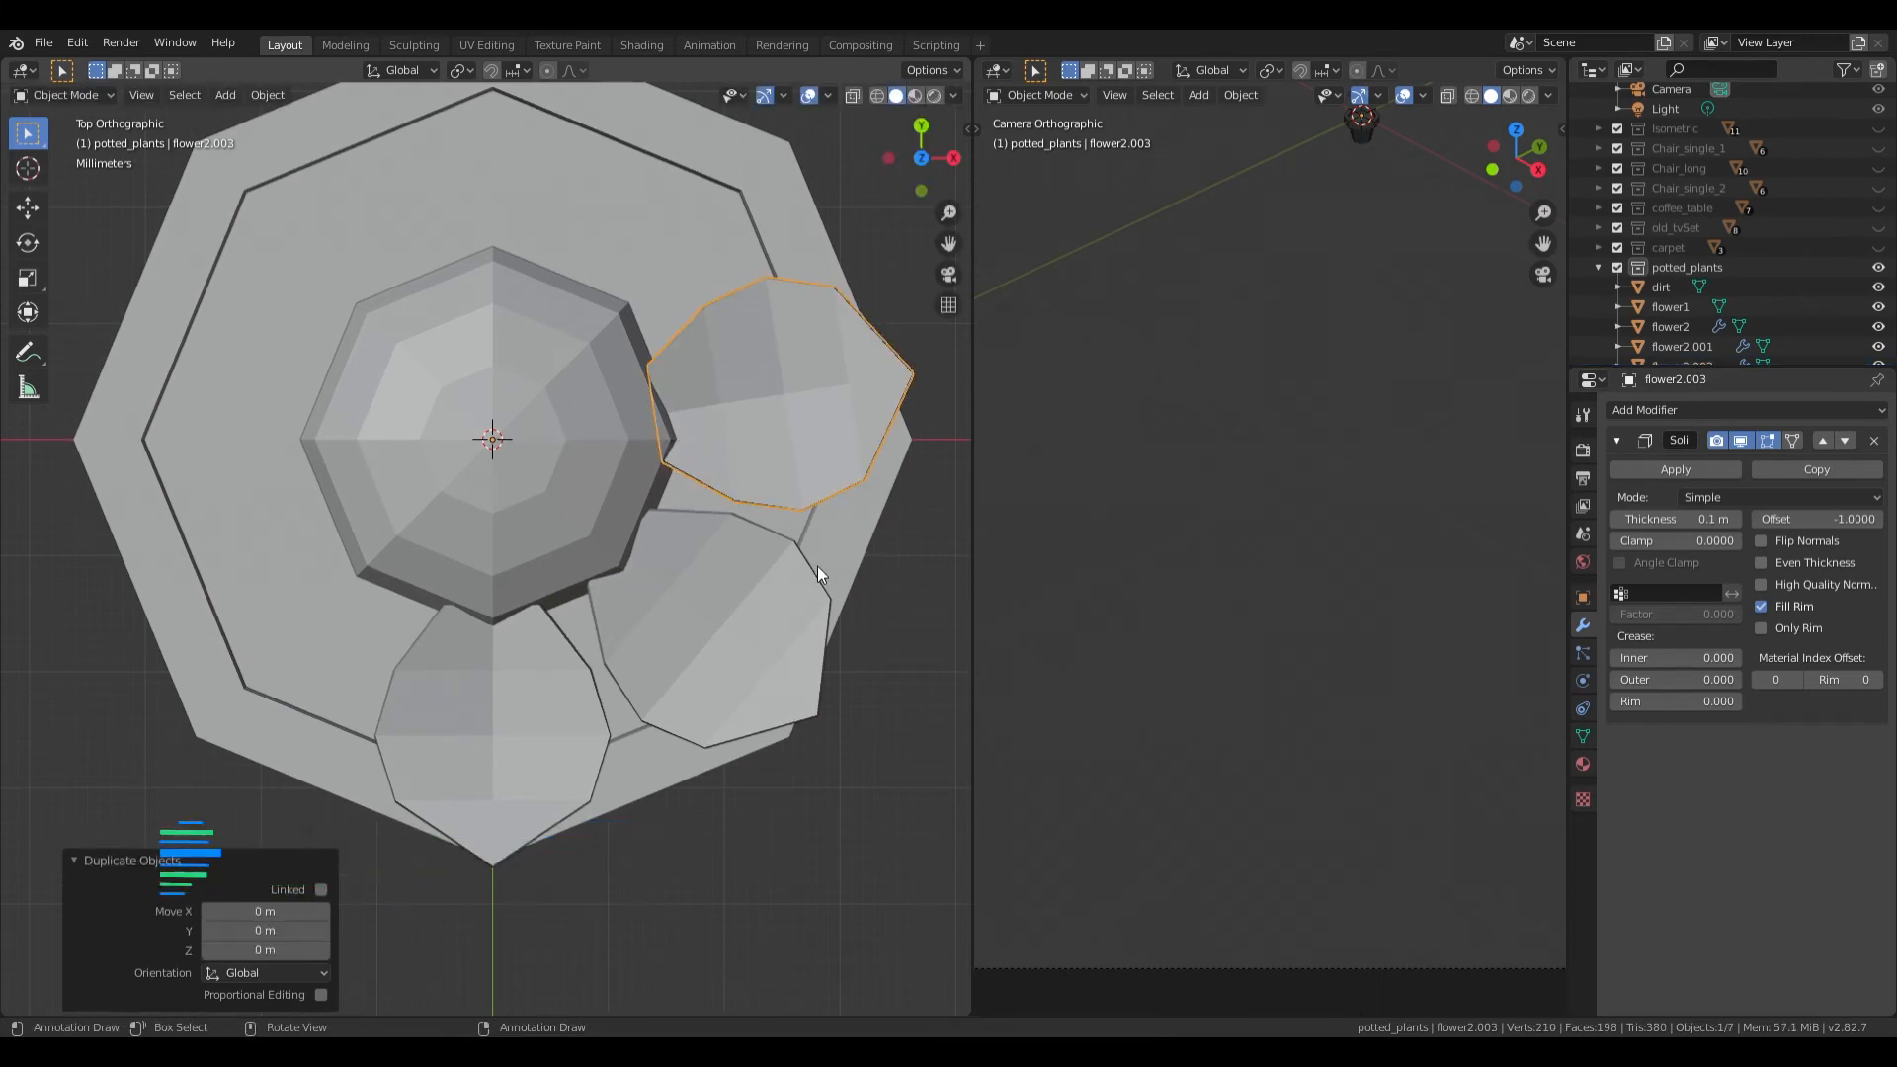
key("r")
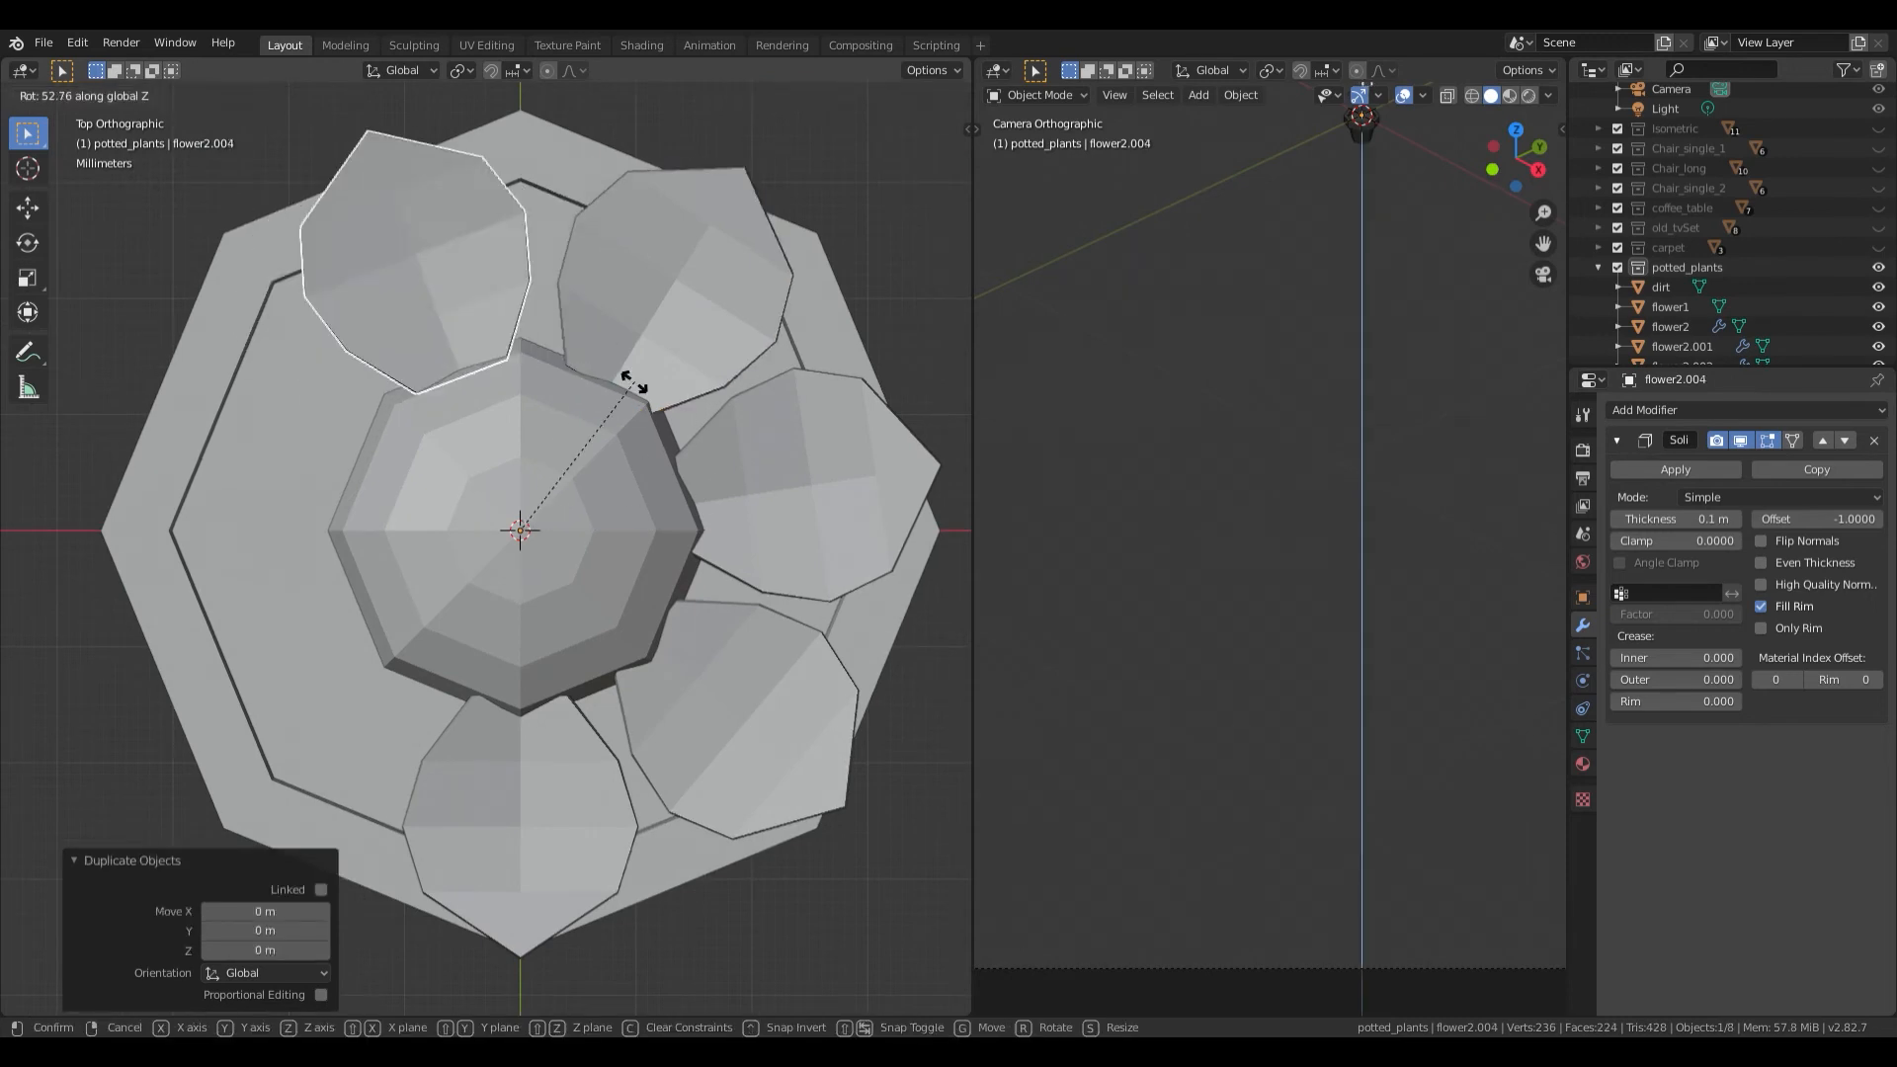
left_click(635, 389)
key("shift+d")
key("r")
key("z")
left_click(607, 484)
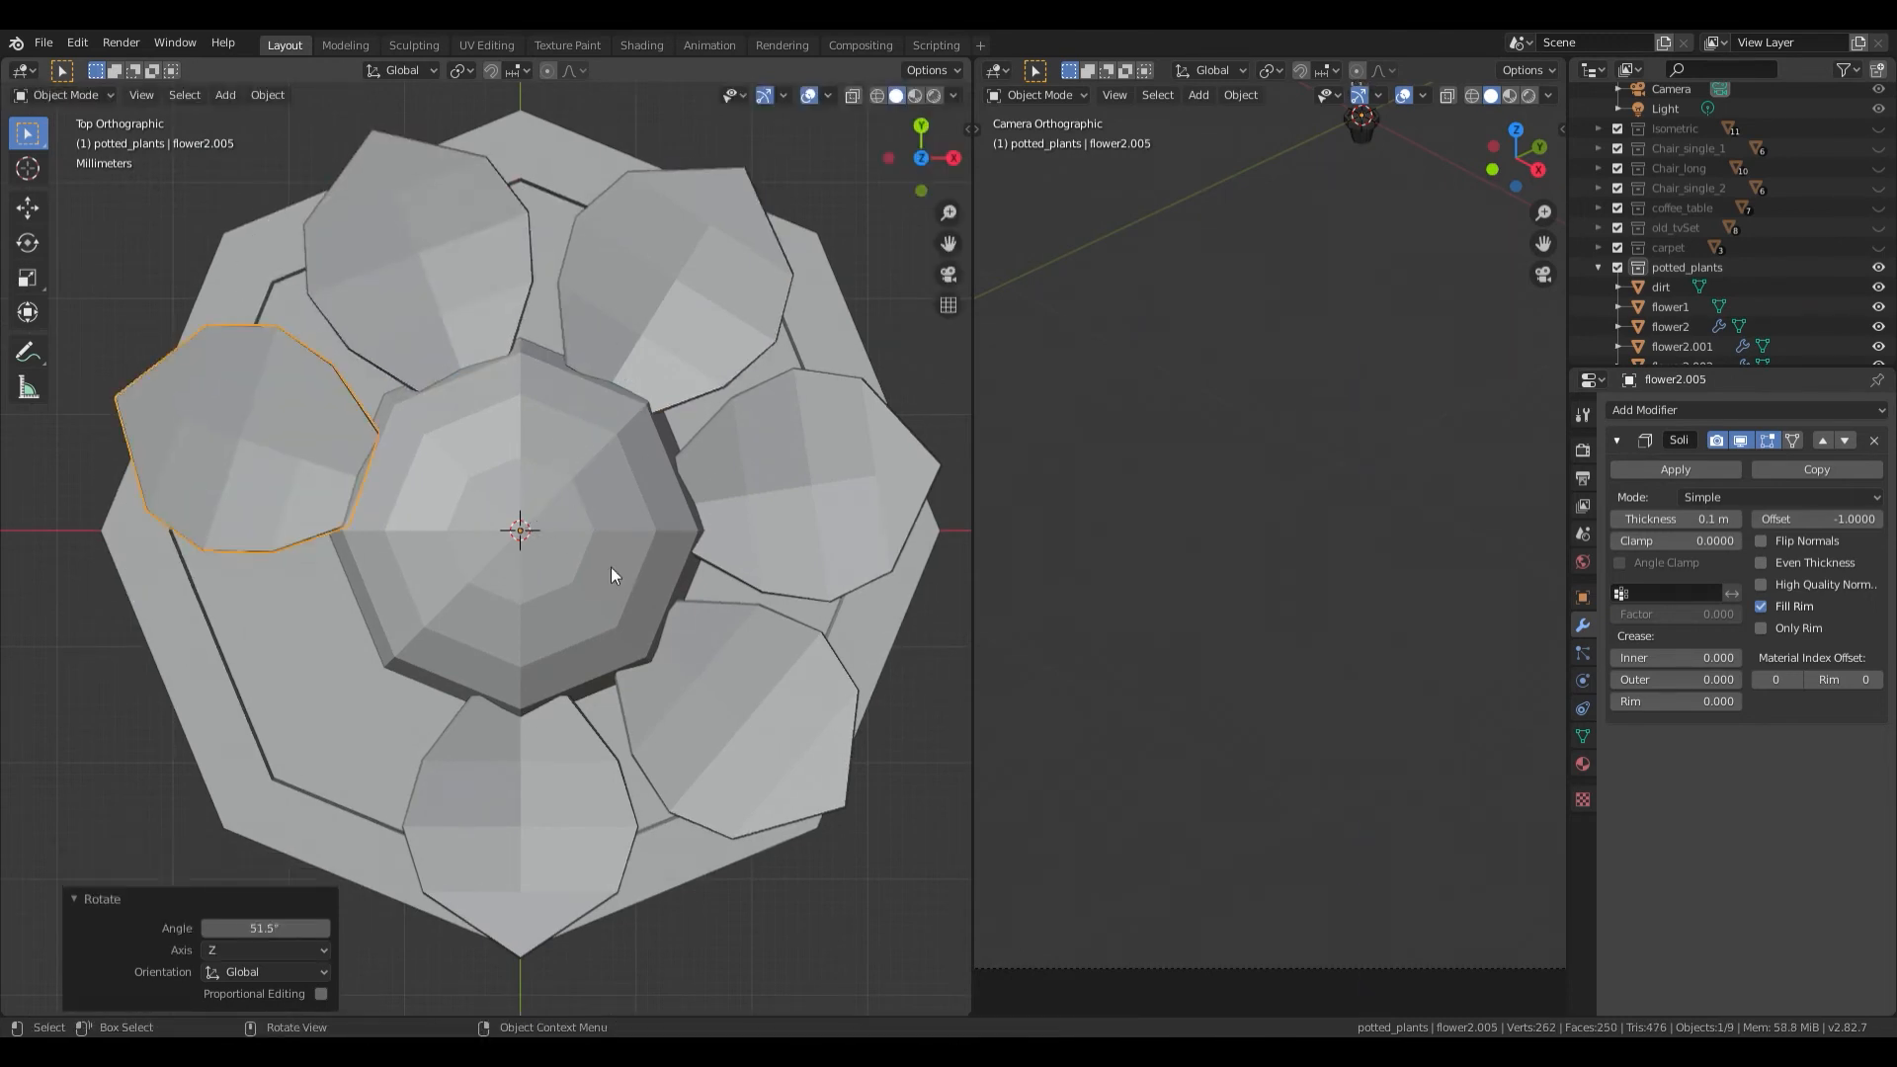
key("shift+d")
key("r")
key("z")
left_click(617, 516)
Step: Scale the central dome up by a factor of about 1.096 so it overlaps the petal bases
scroll(588, 563, "down", 2)
left_click(557, 607)
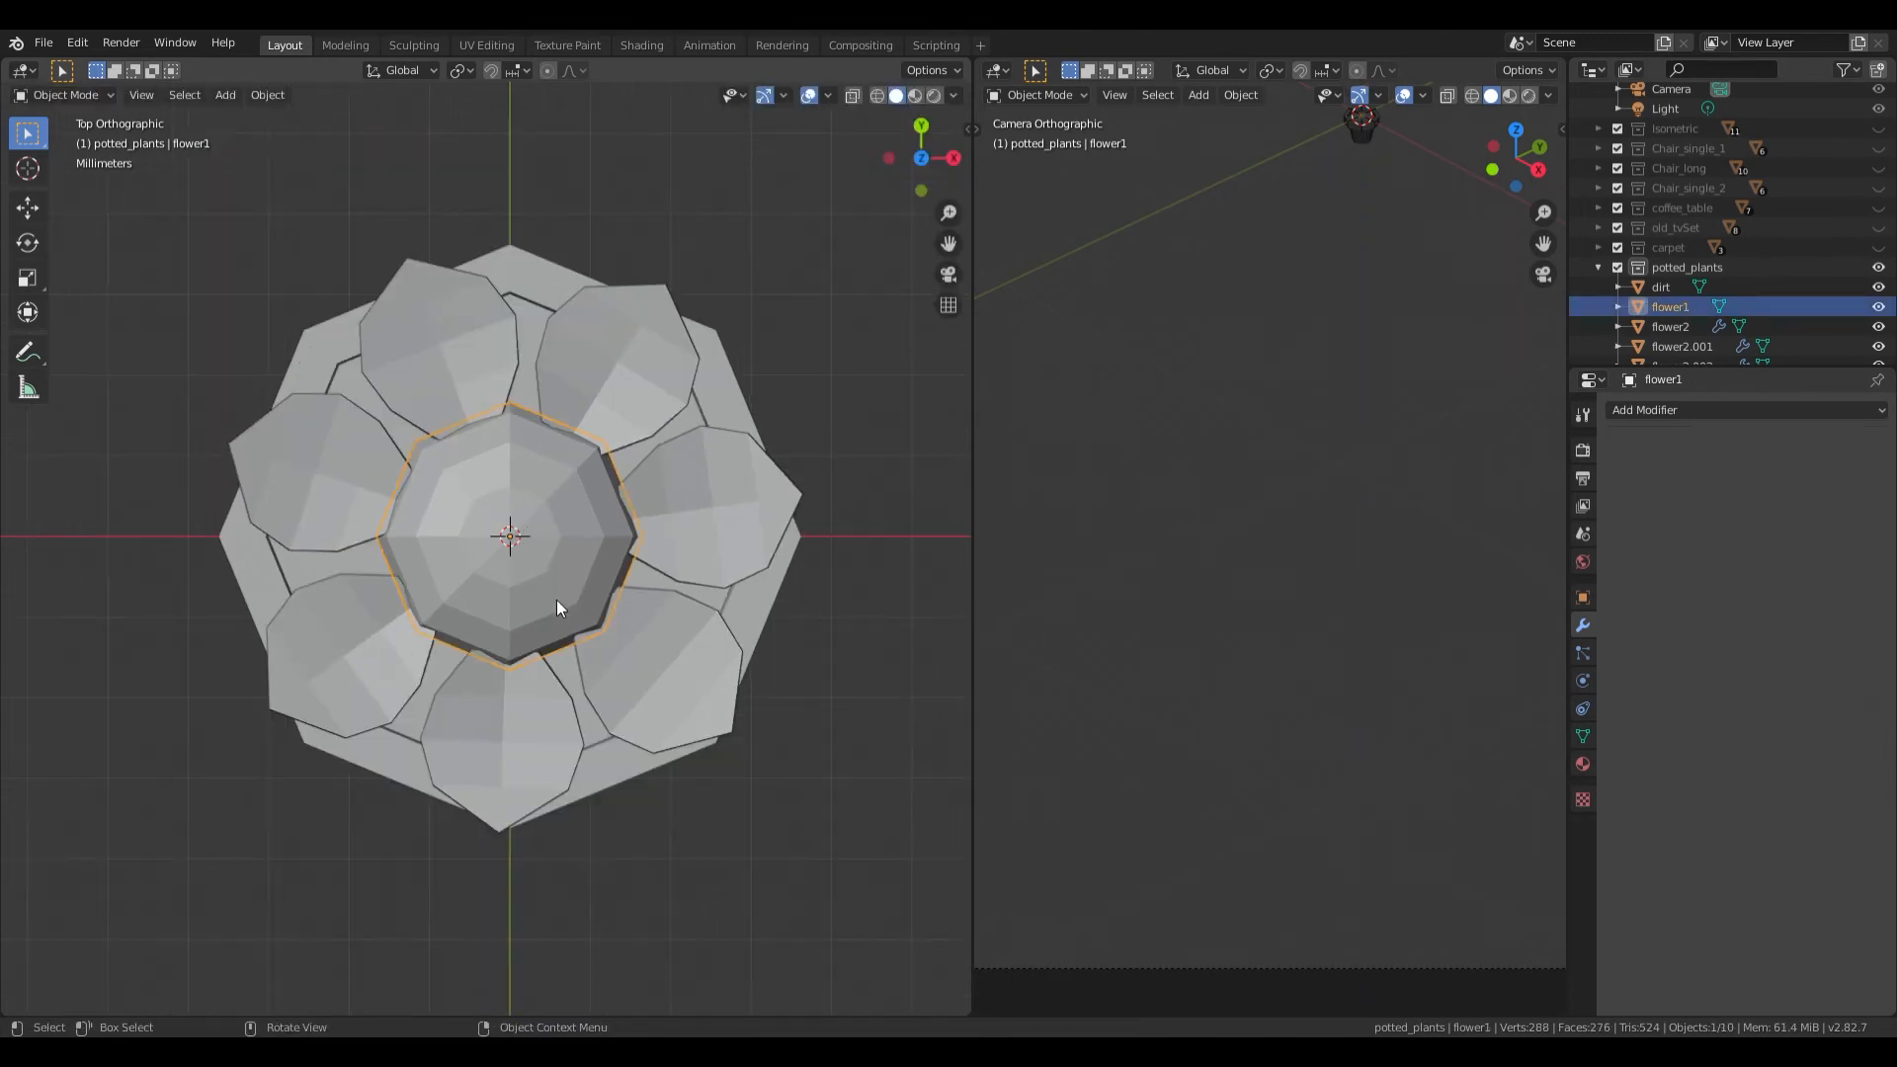
key("s")
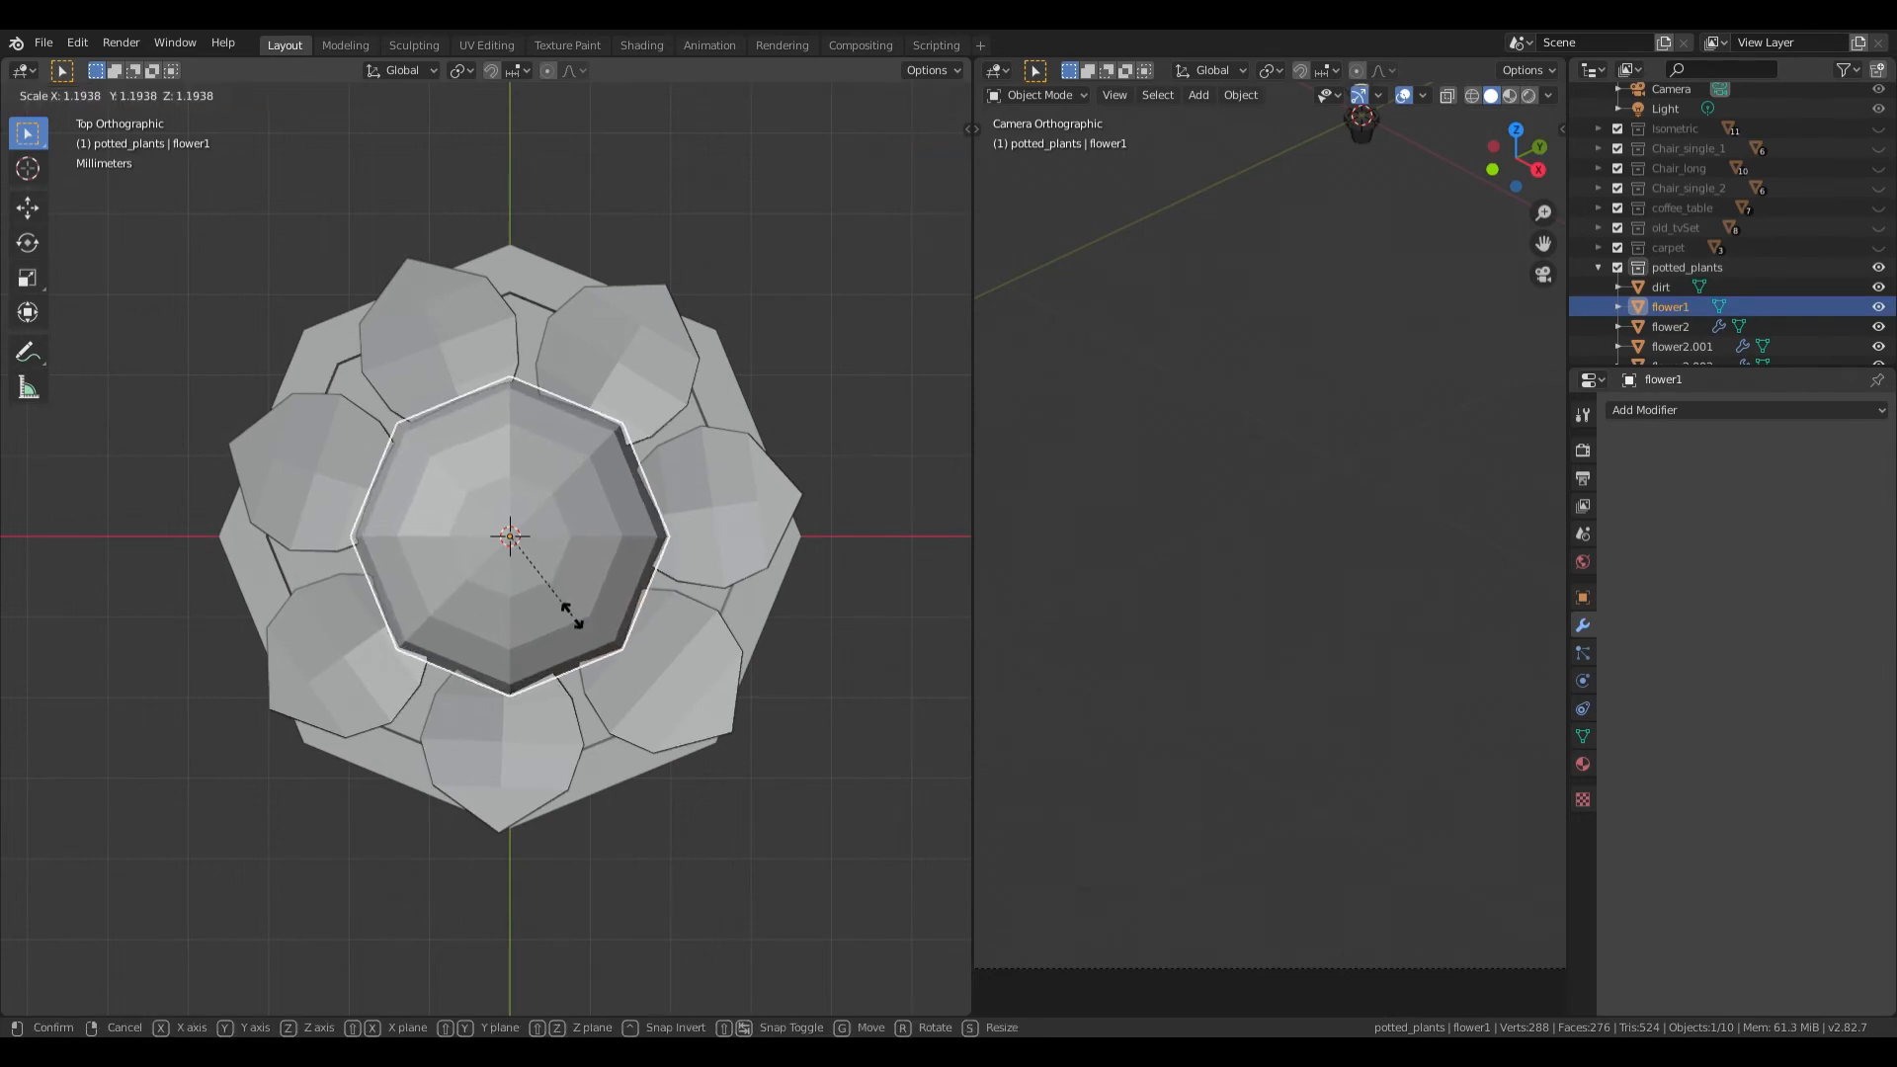
left_click(566, 612)
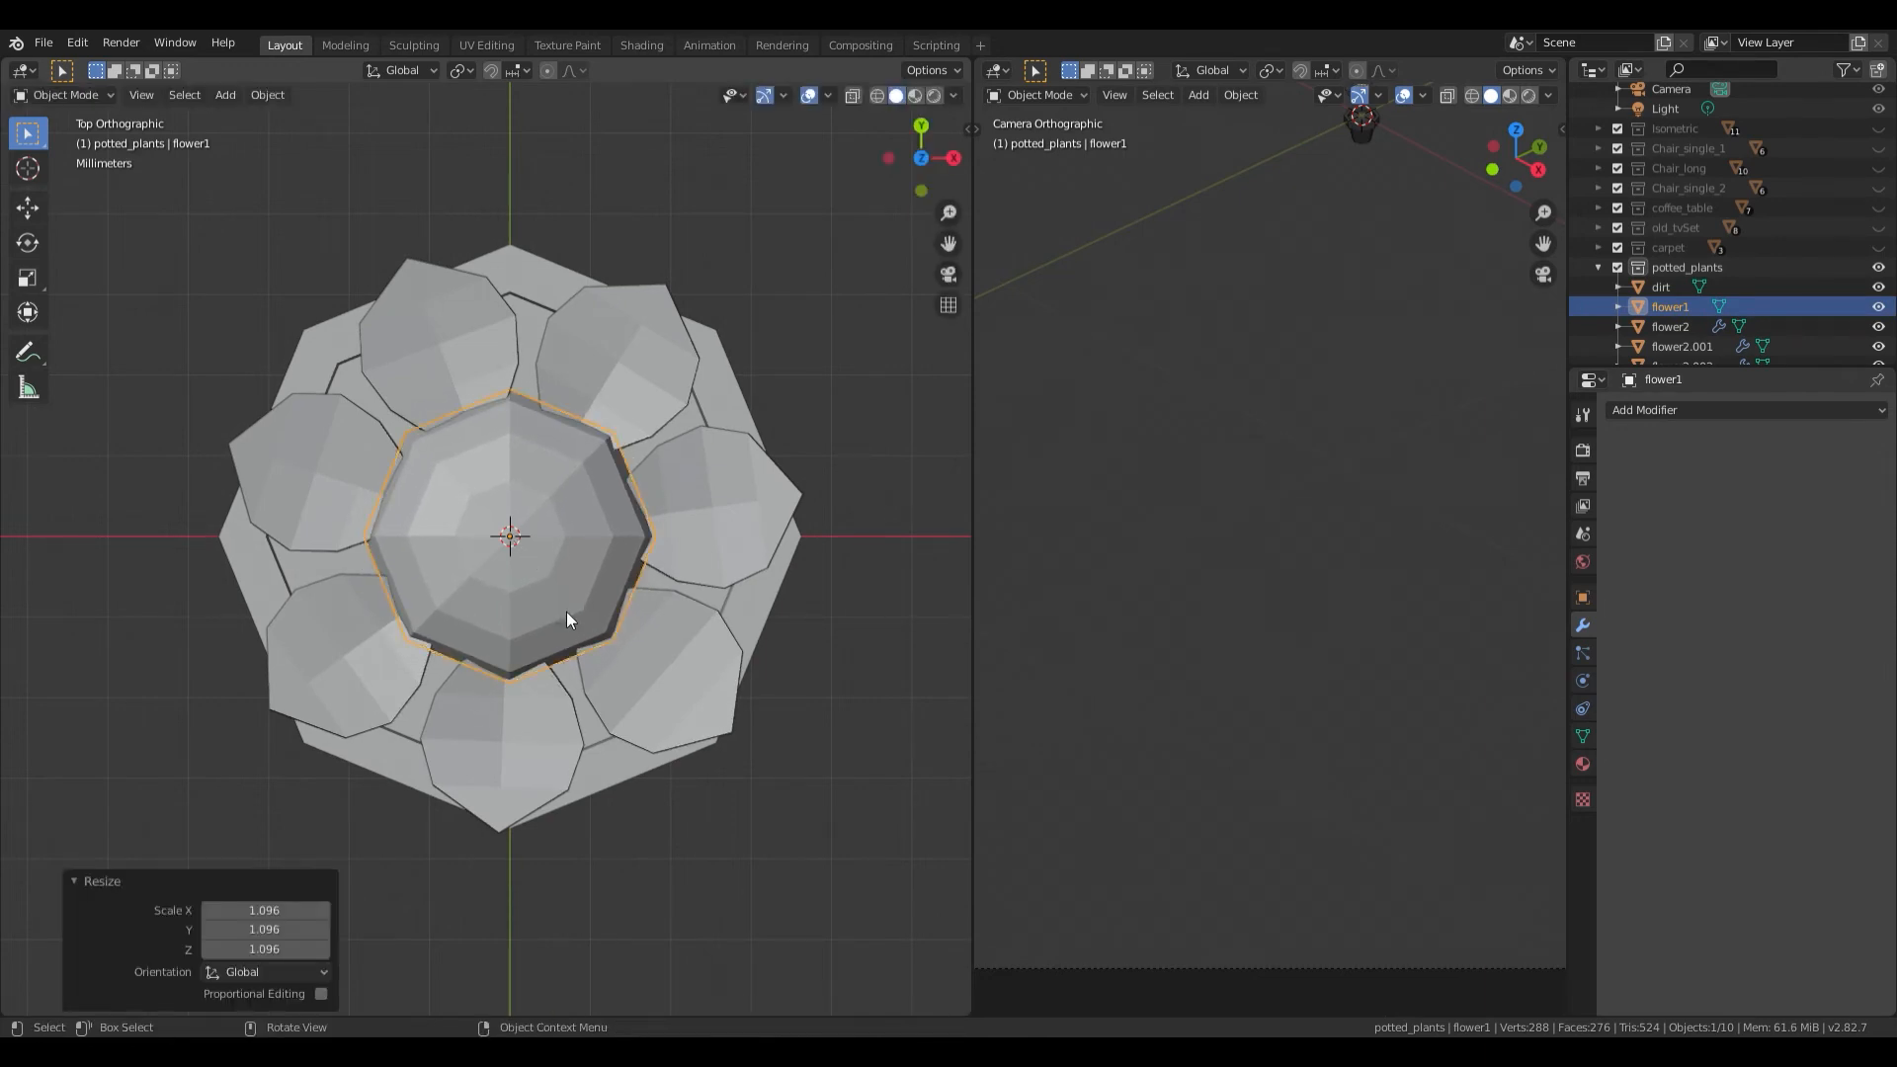
scroll(566, 612, "down", 3)
middle_click_drag(600, 659, 567, 518)
left_click(679, 583)
middle_click_drag(679, 583, 631, 536)
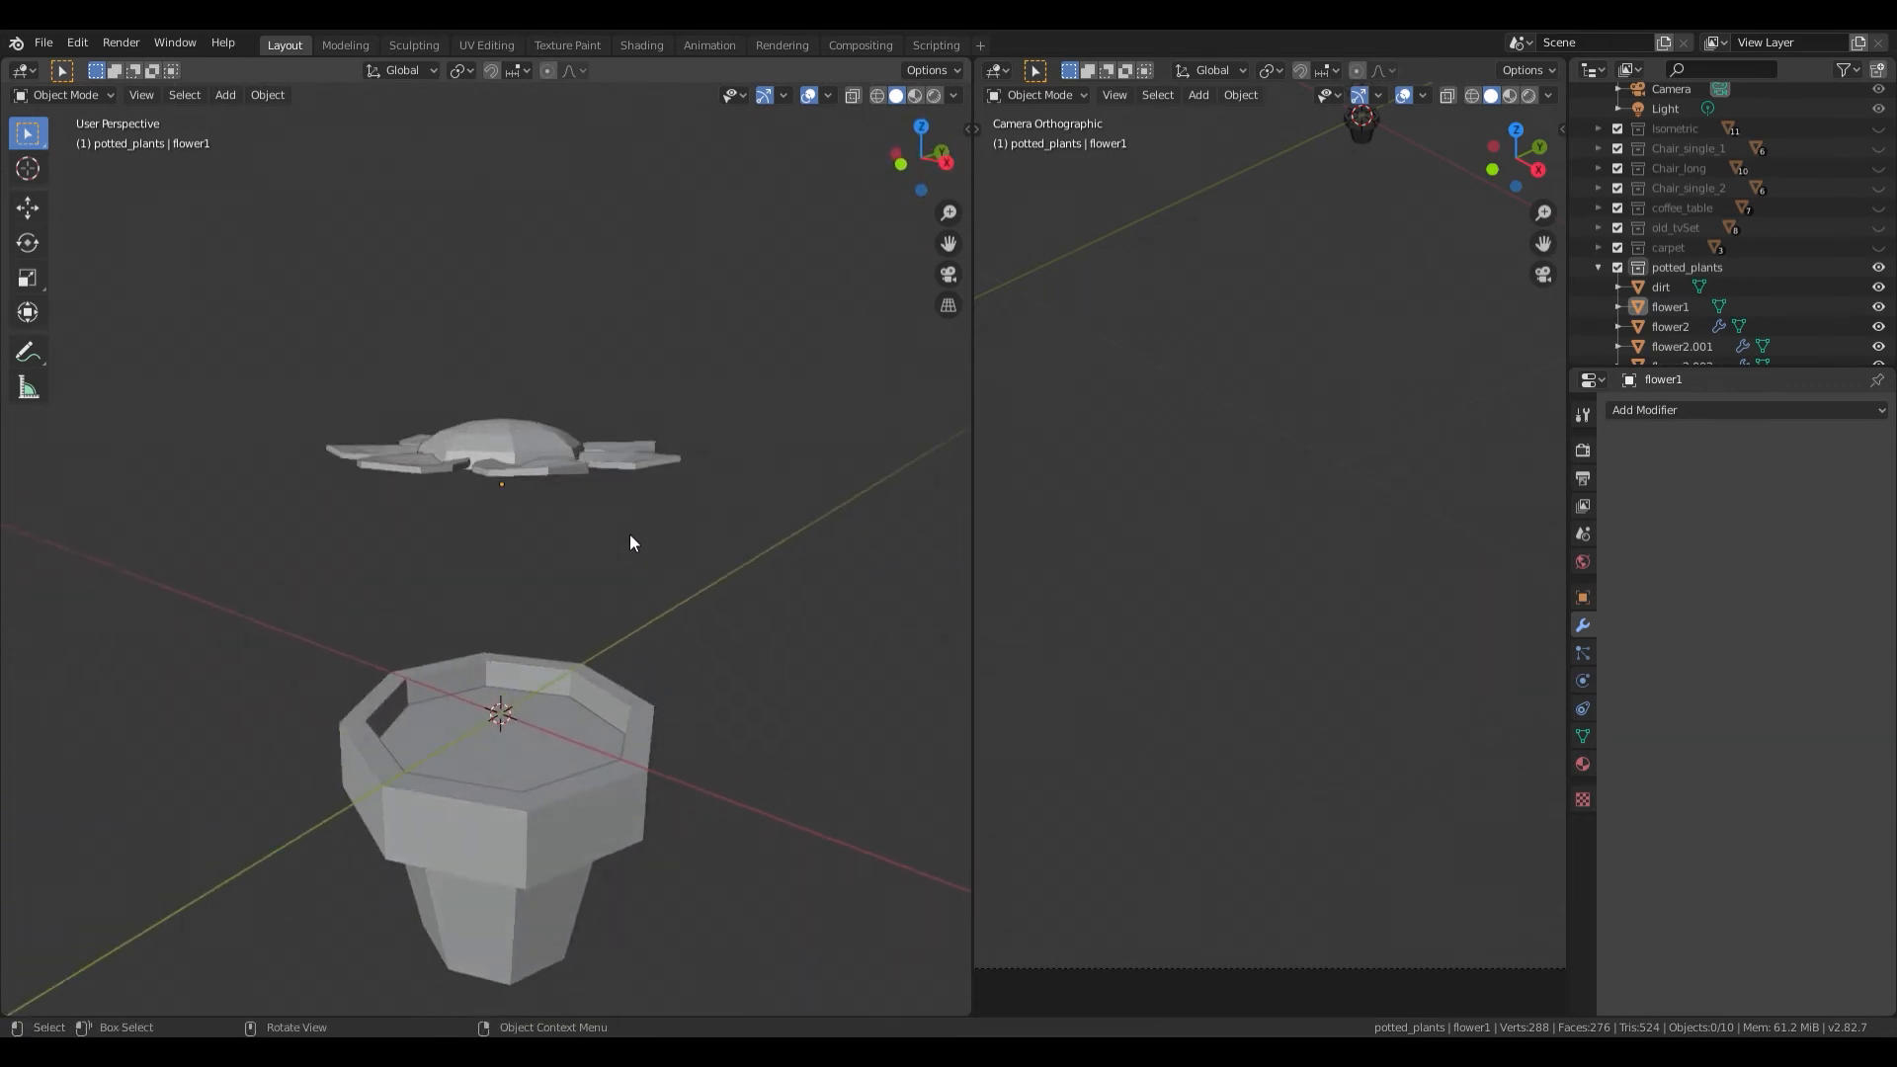
Step: From the top view, add a 2 m mesh plane at the 3D cursor
key("KP_7")
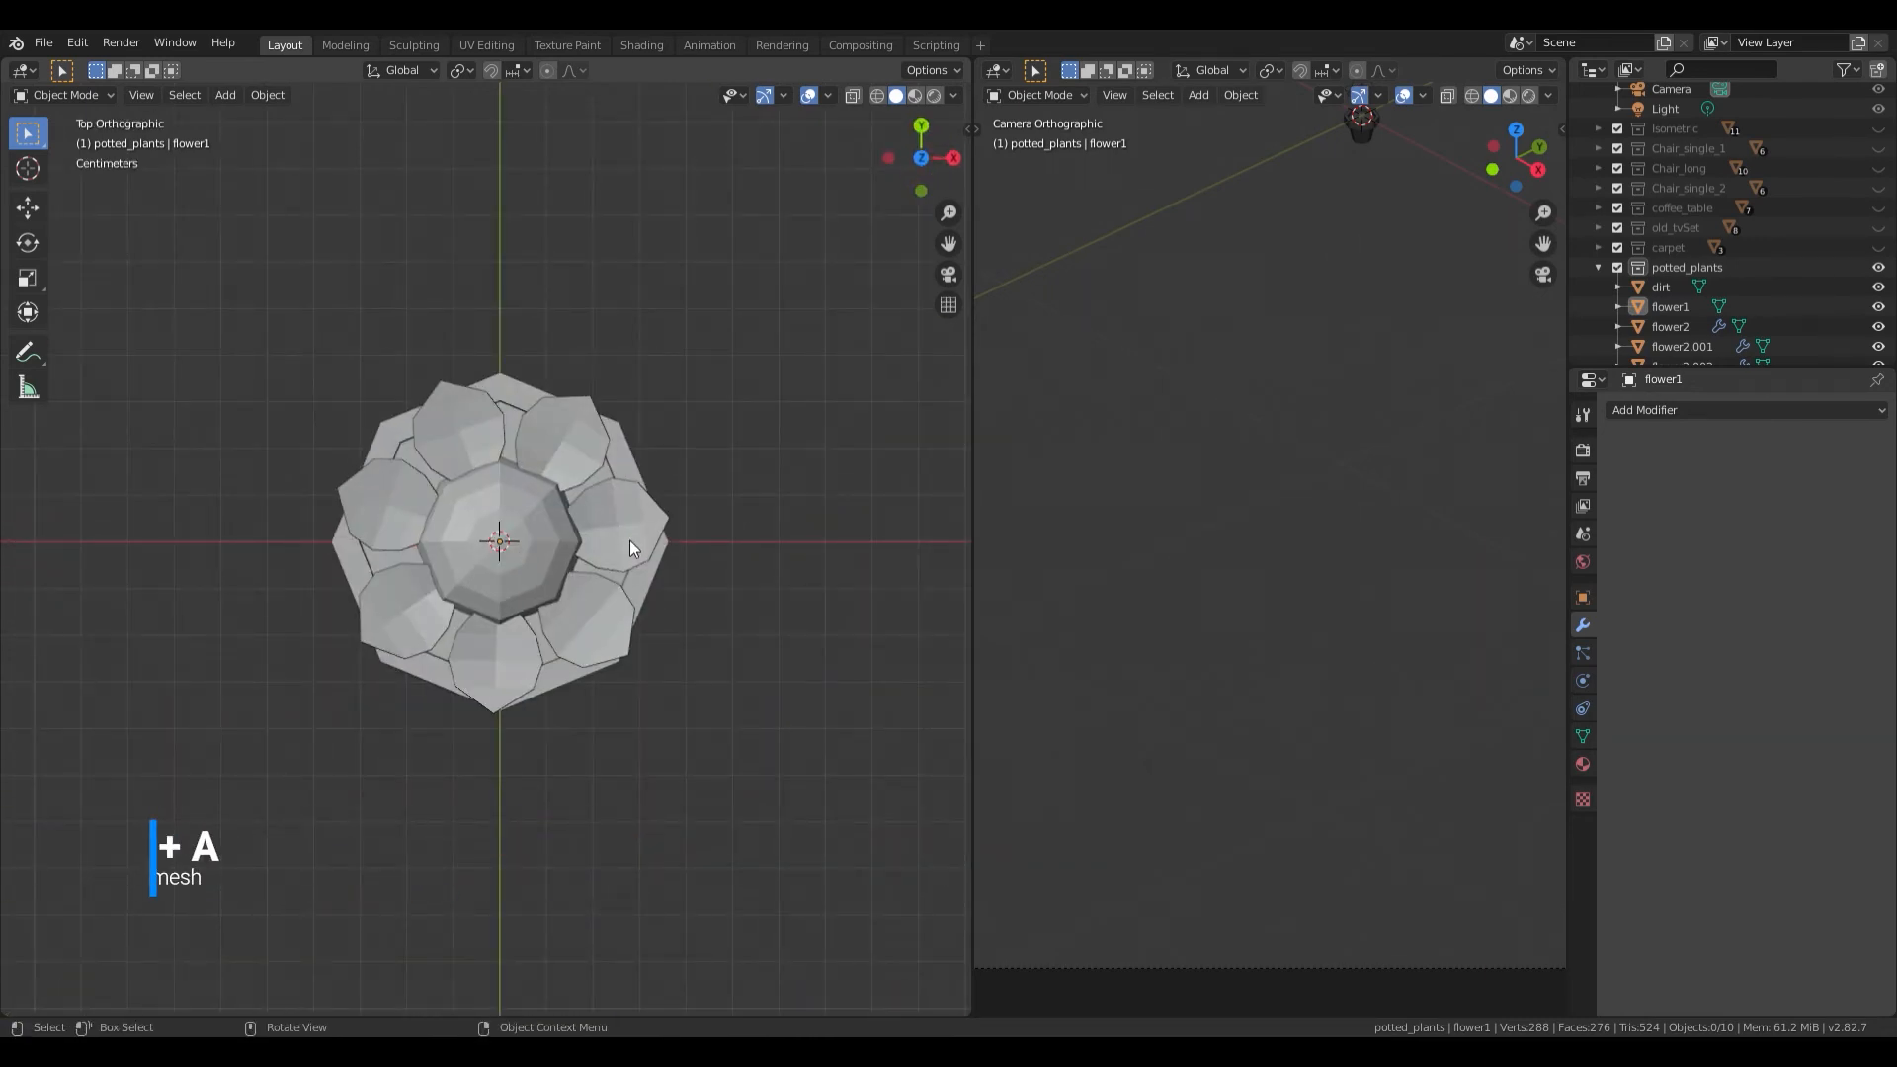
key("shift+a")
mouse_move(630, 541)
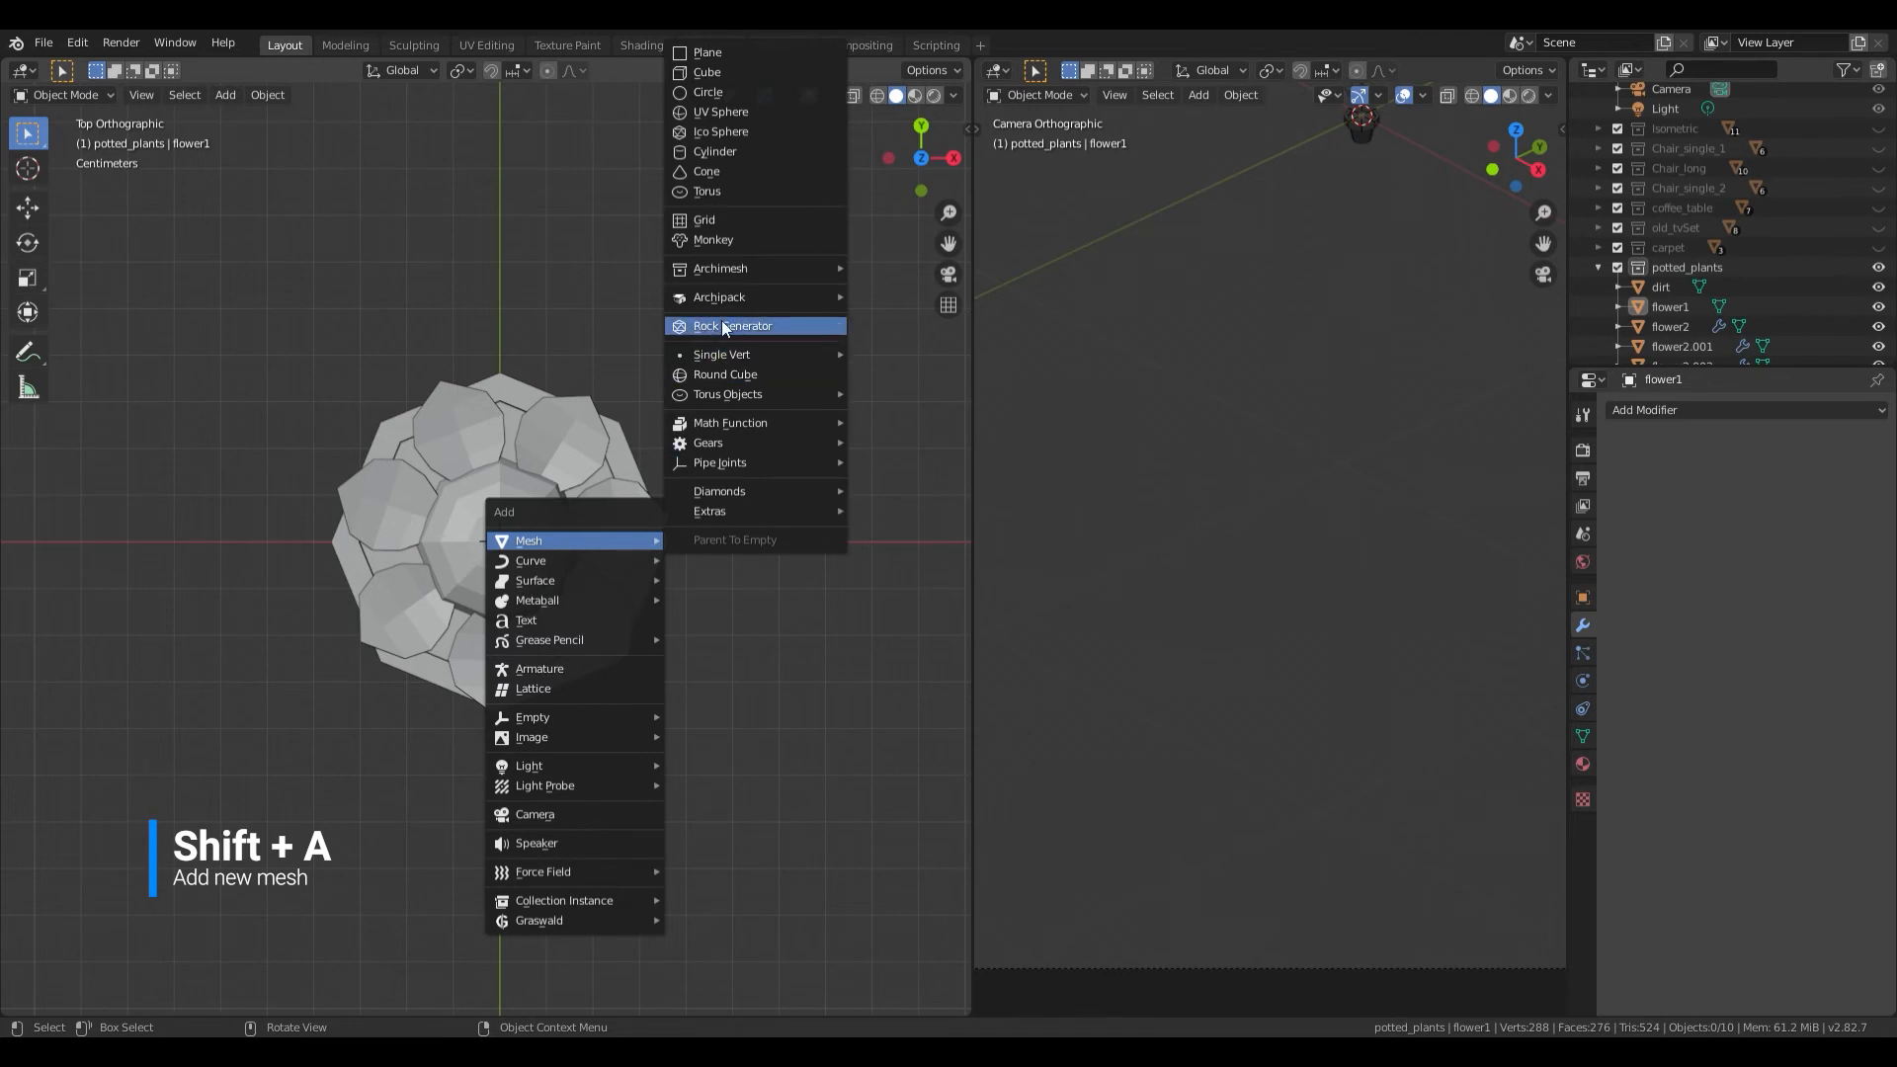
left_click(707, 53)
scroll(614, 317, "down", 6)
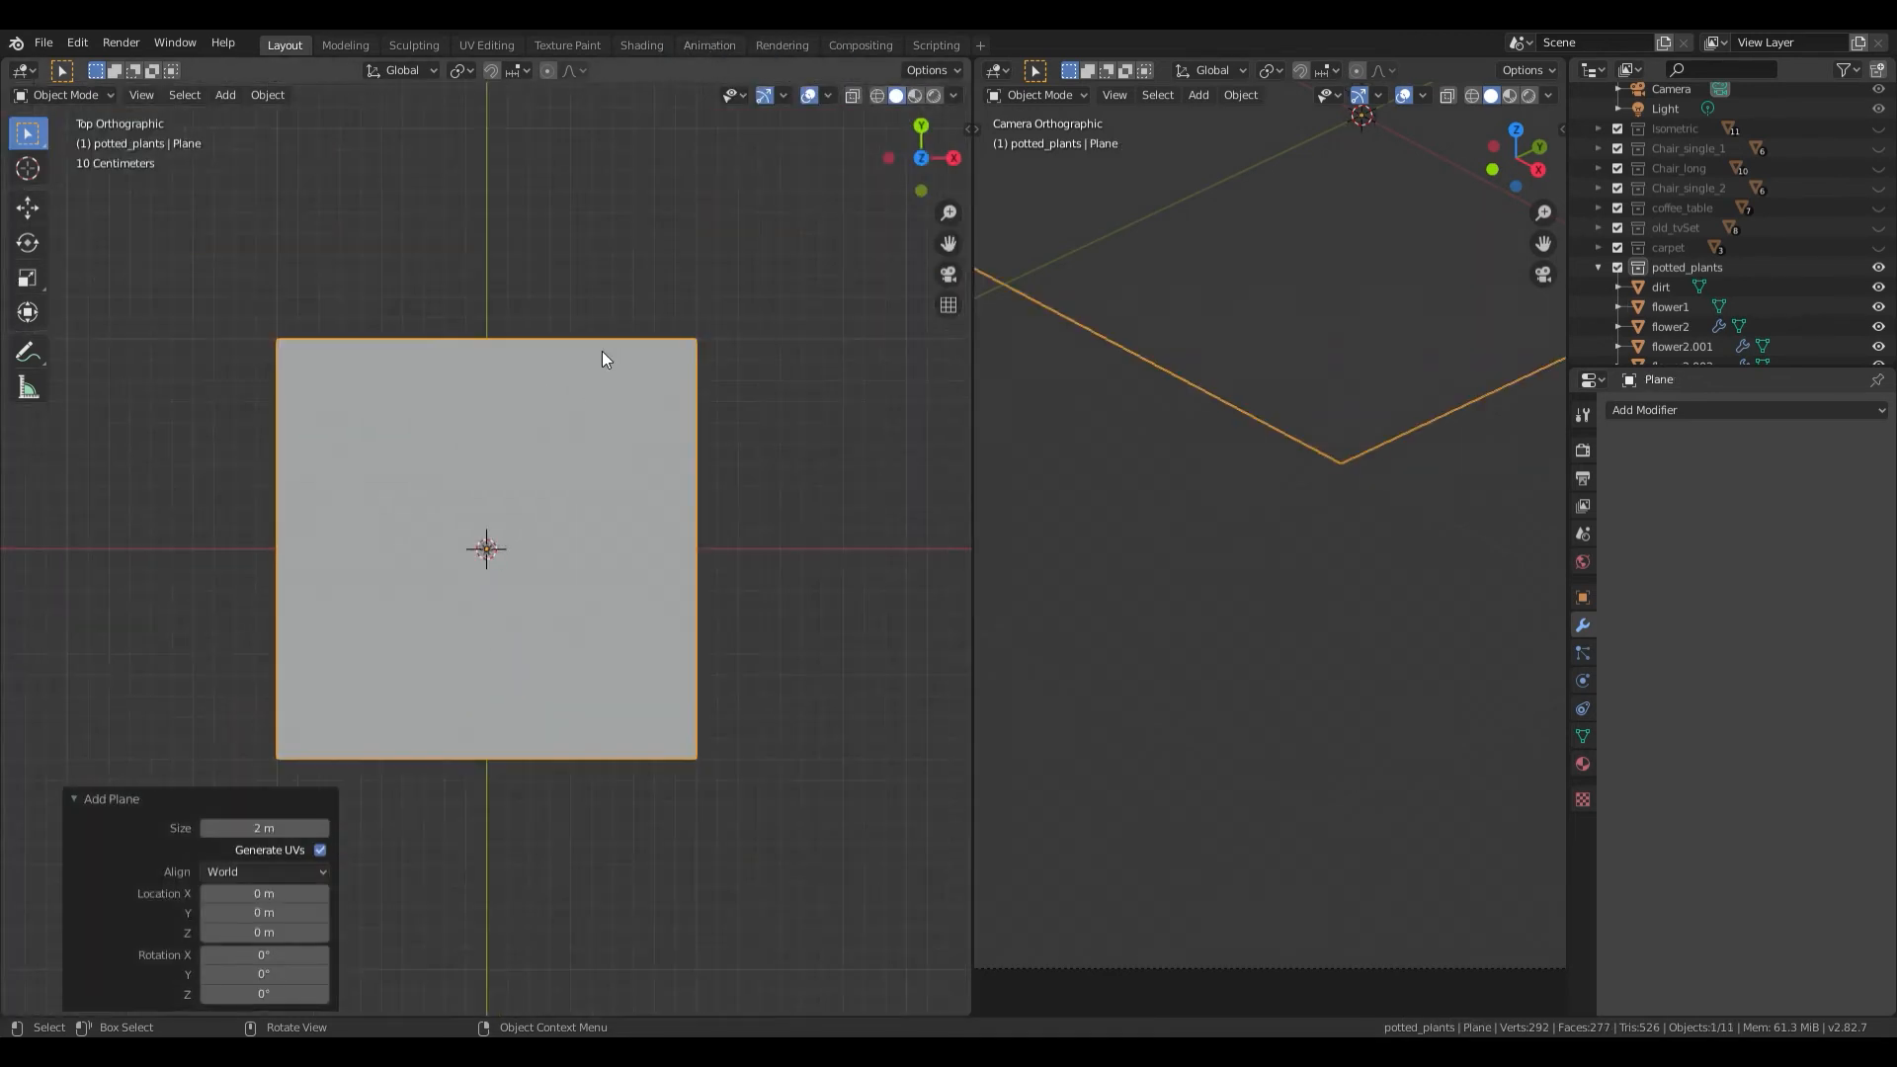
scroll(602, 351, "up", 2)
scroll(619, 523, "up", 2)
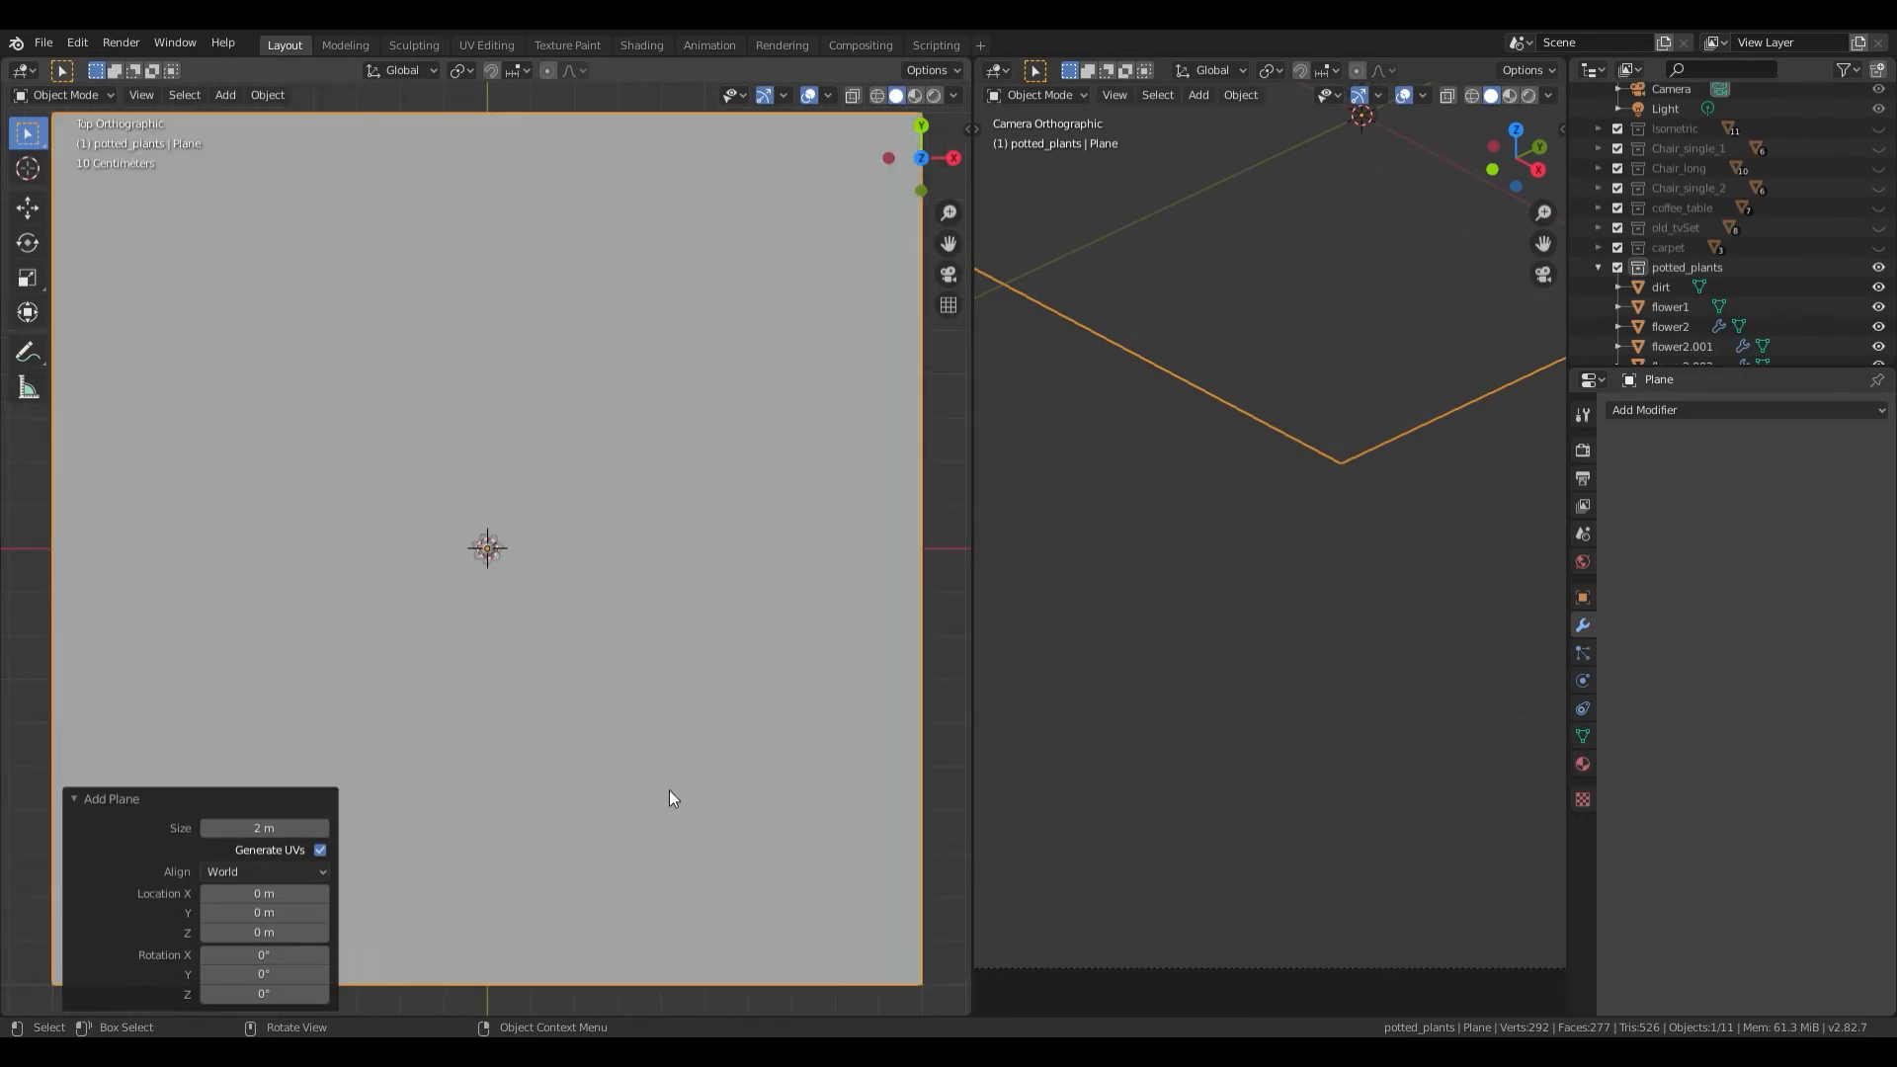
Step: In Edit Mode, add two centred loop cuts to the plane, one in each direction, dividing it into four quads
key("Tab")
scroll(669, 799, "down", 3)
key("ctrl+r")
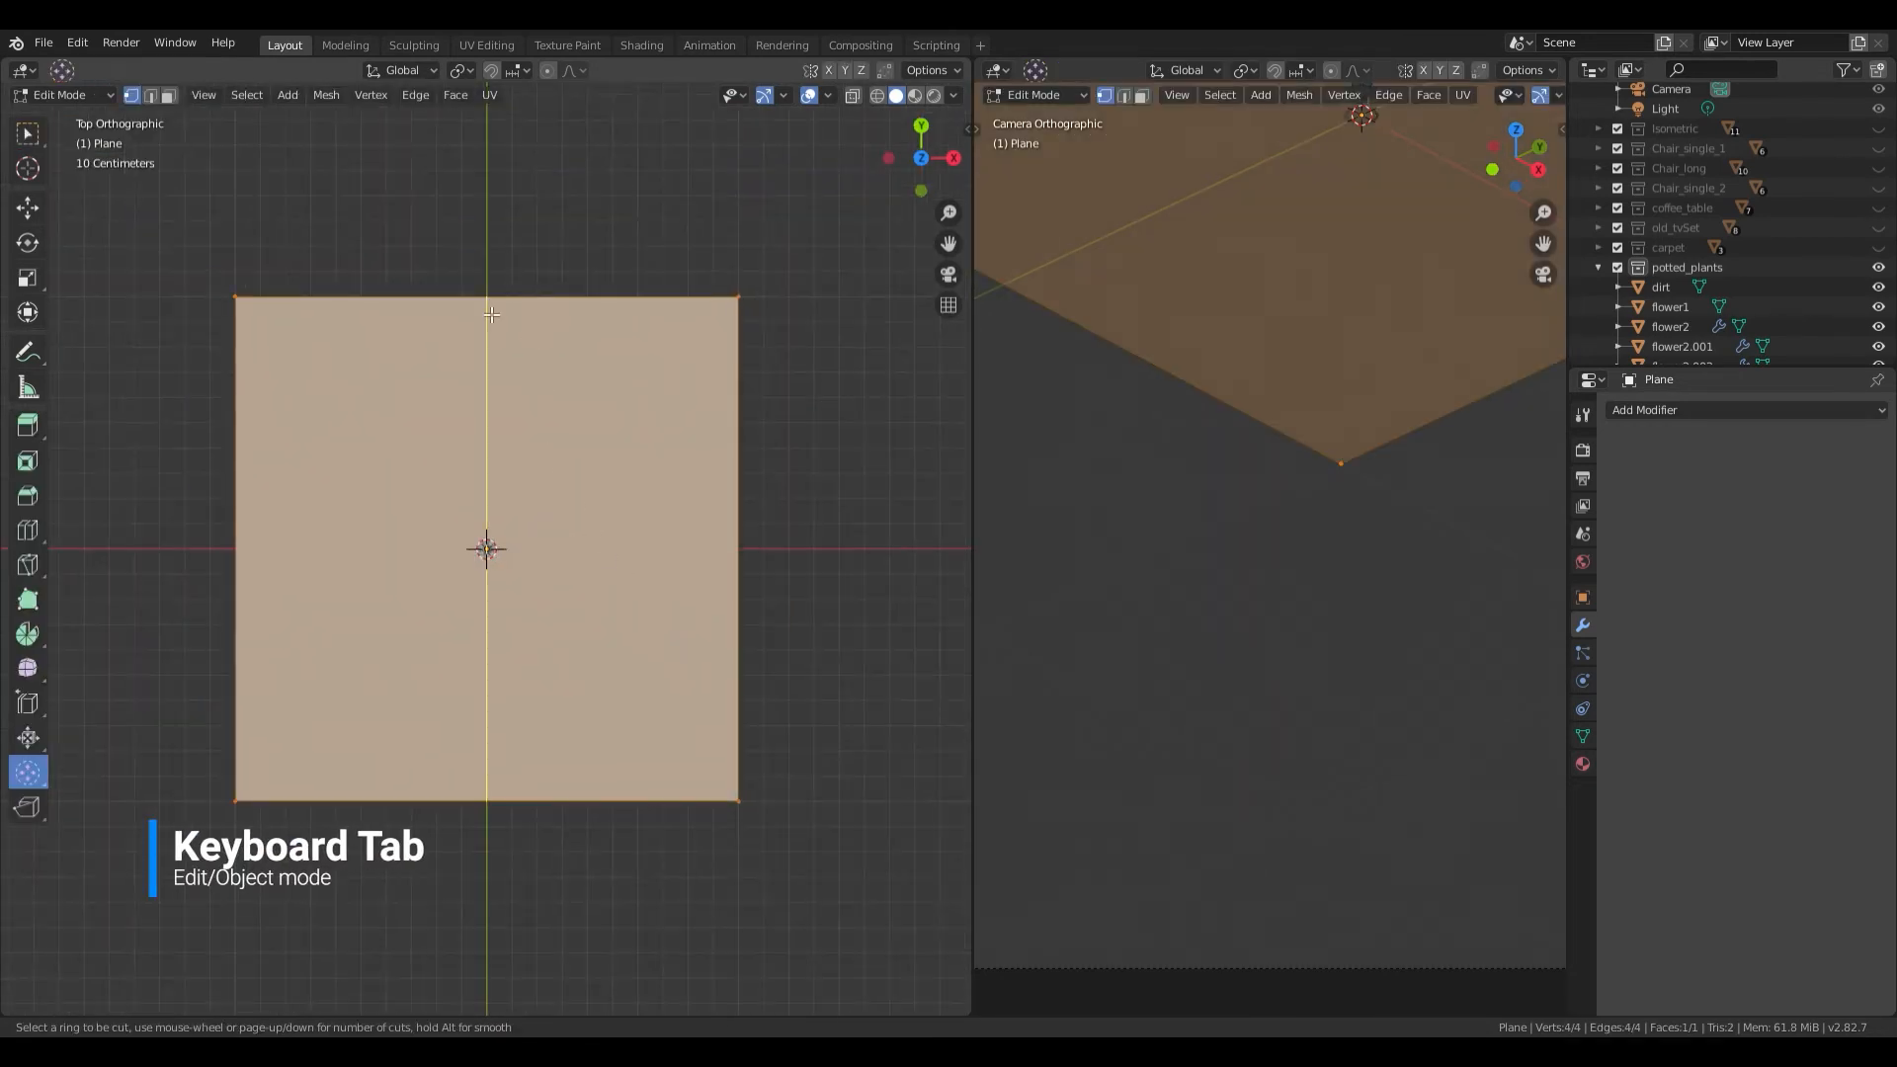
left_click(491, 315)
right_click(483, 310)
key("ctrl+r")
left_click(270, 553)
right_click(270, 554)
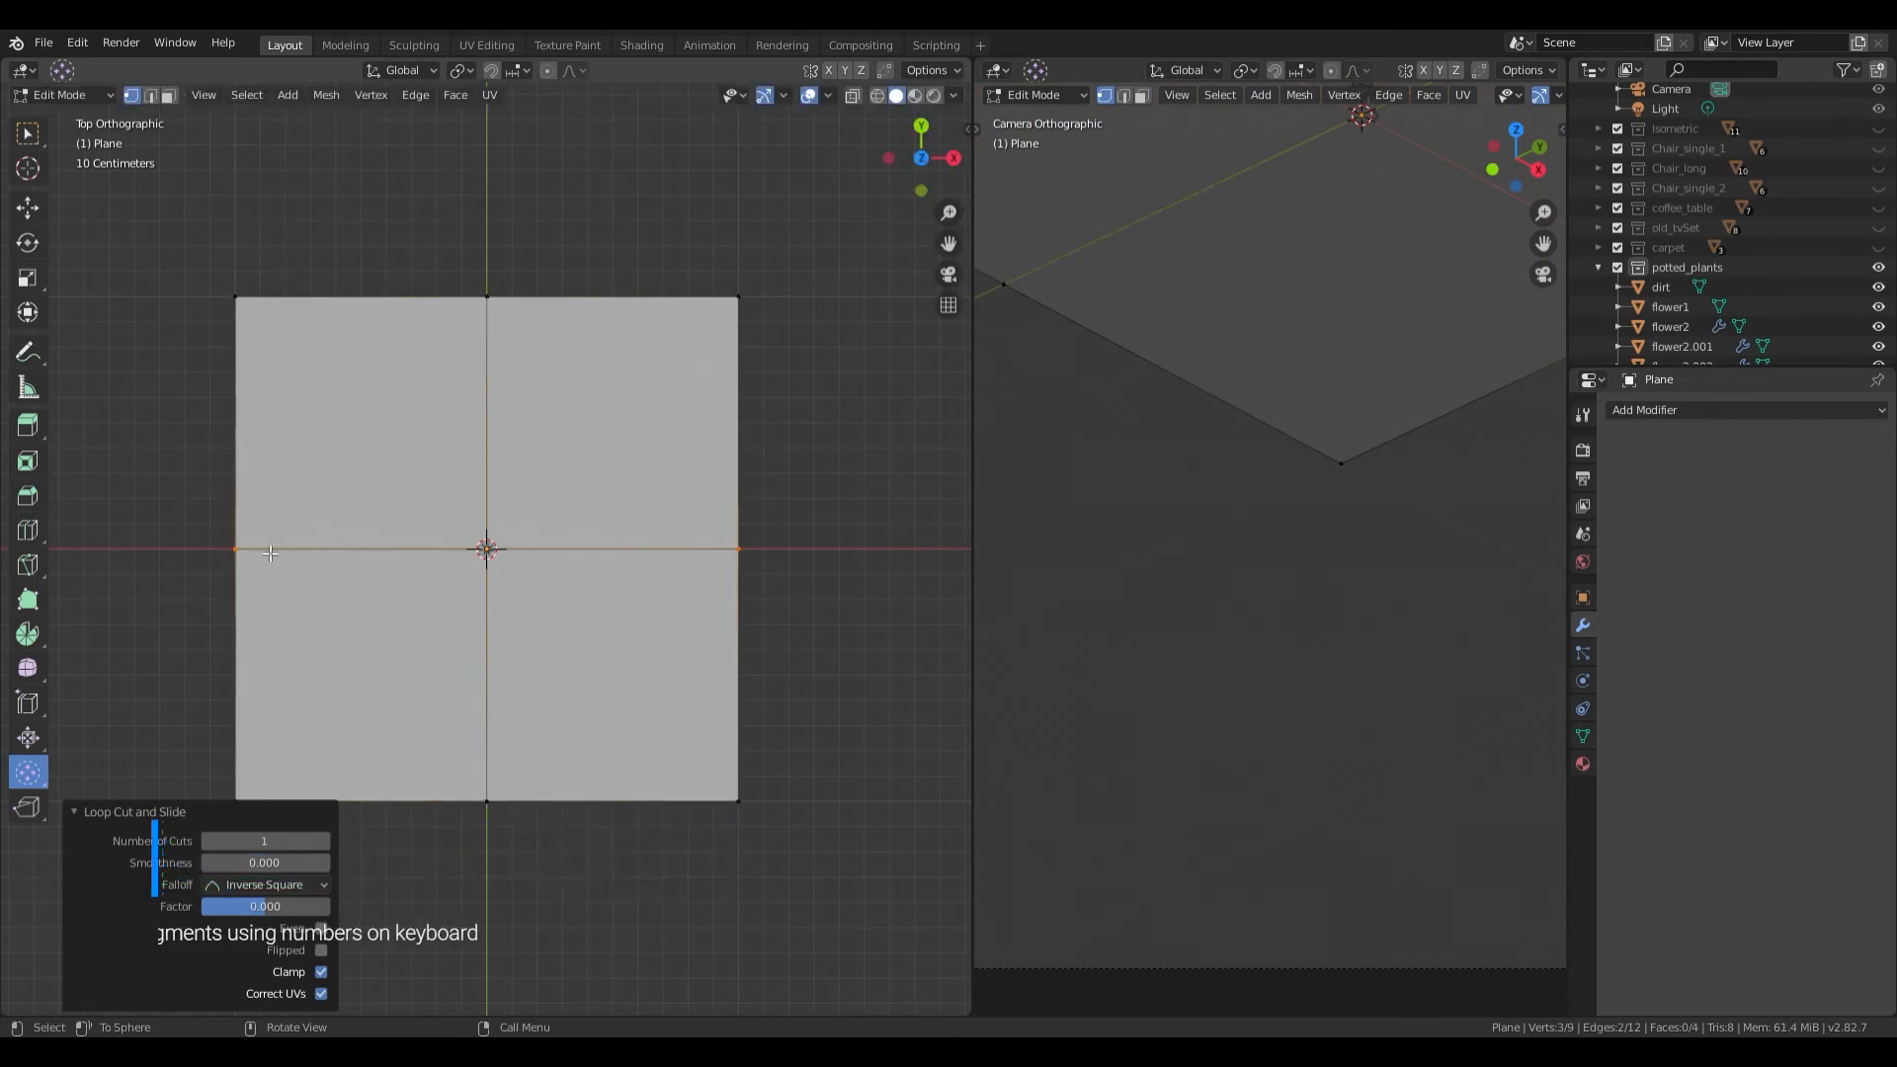
Step: Select all the plane's vertices except the centre one and round them with To Sphere at factor 1
key("a")
middle_click_drag(360, 454, 546, 566)
left_click(491, 547, "shift")
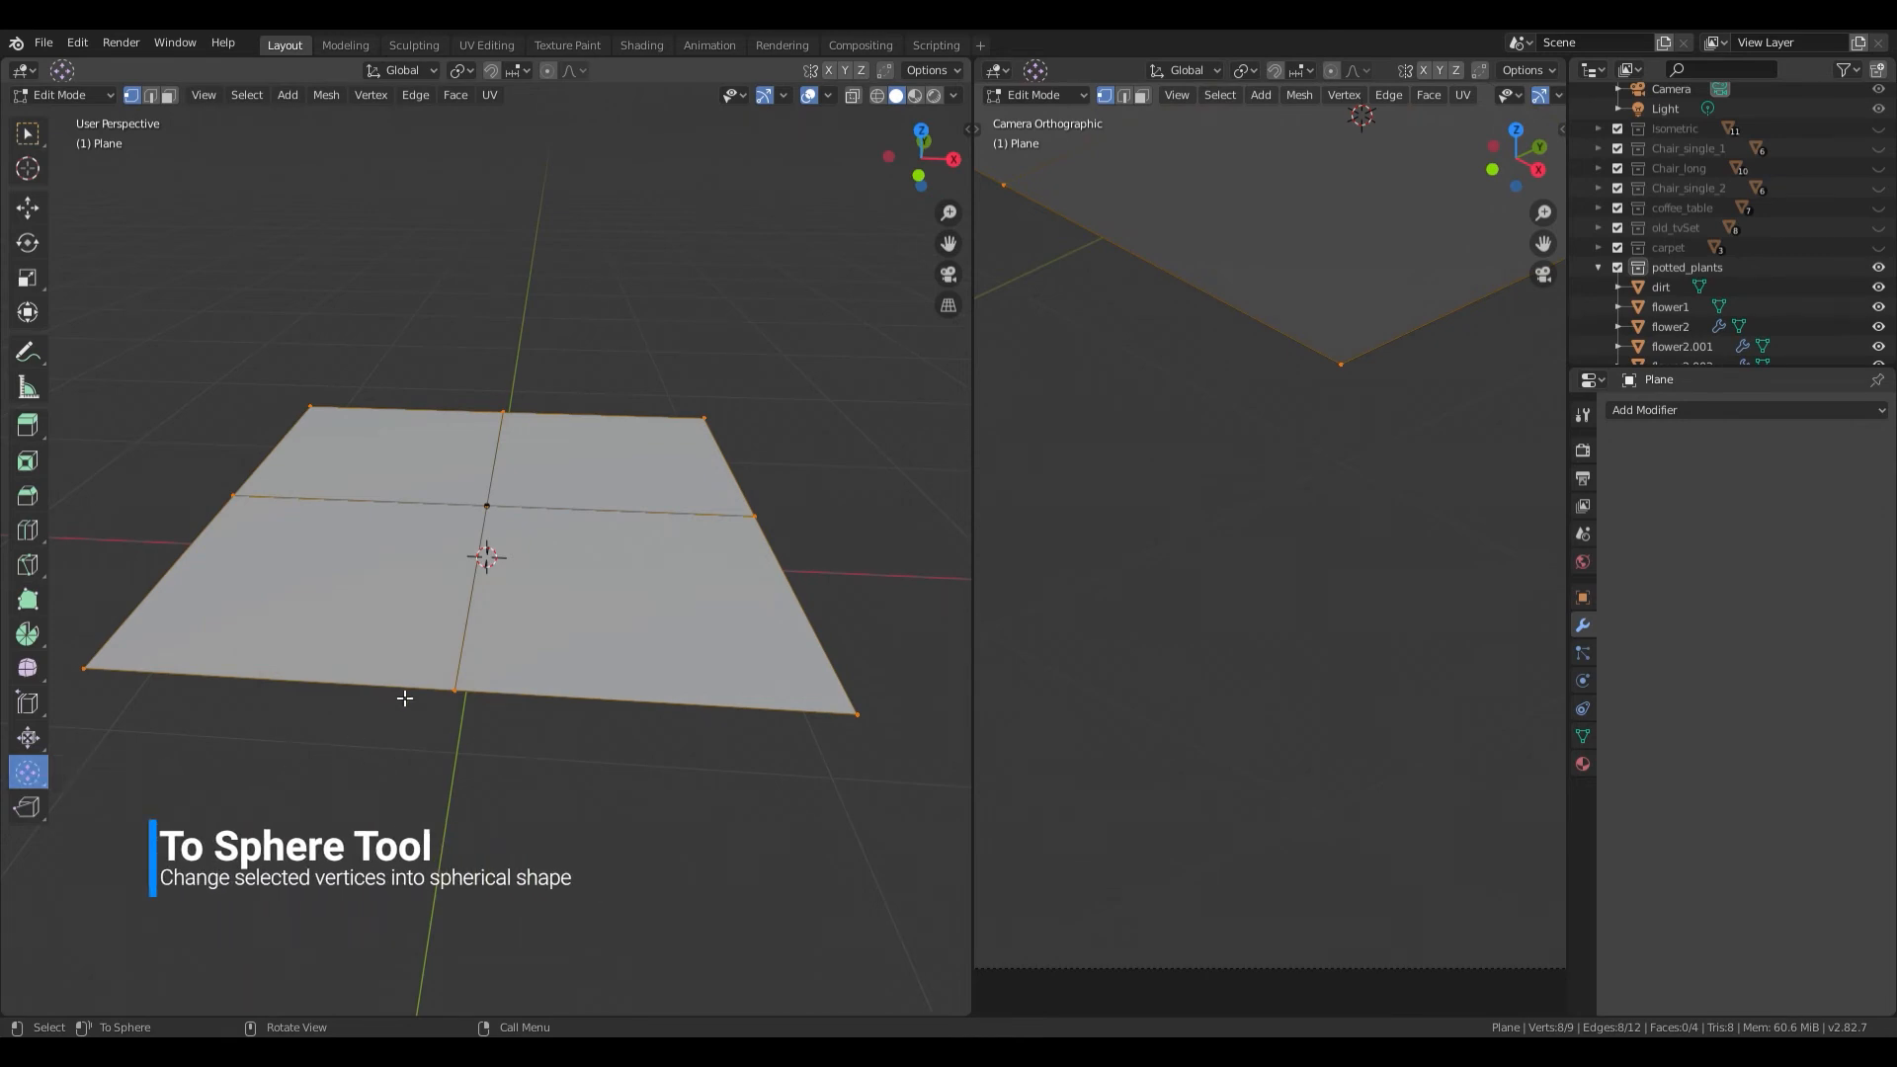
left_click_drag(404, 699, 232, 637)
left_click_drag(393, 639, 453, 664)
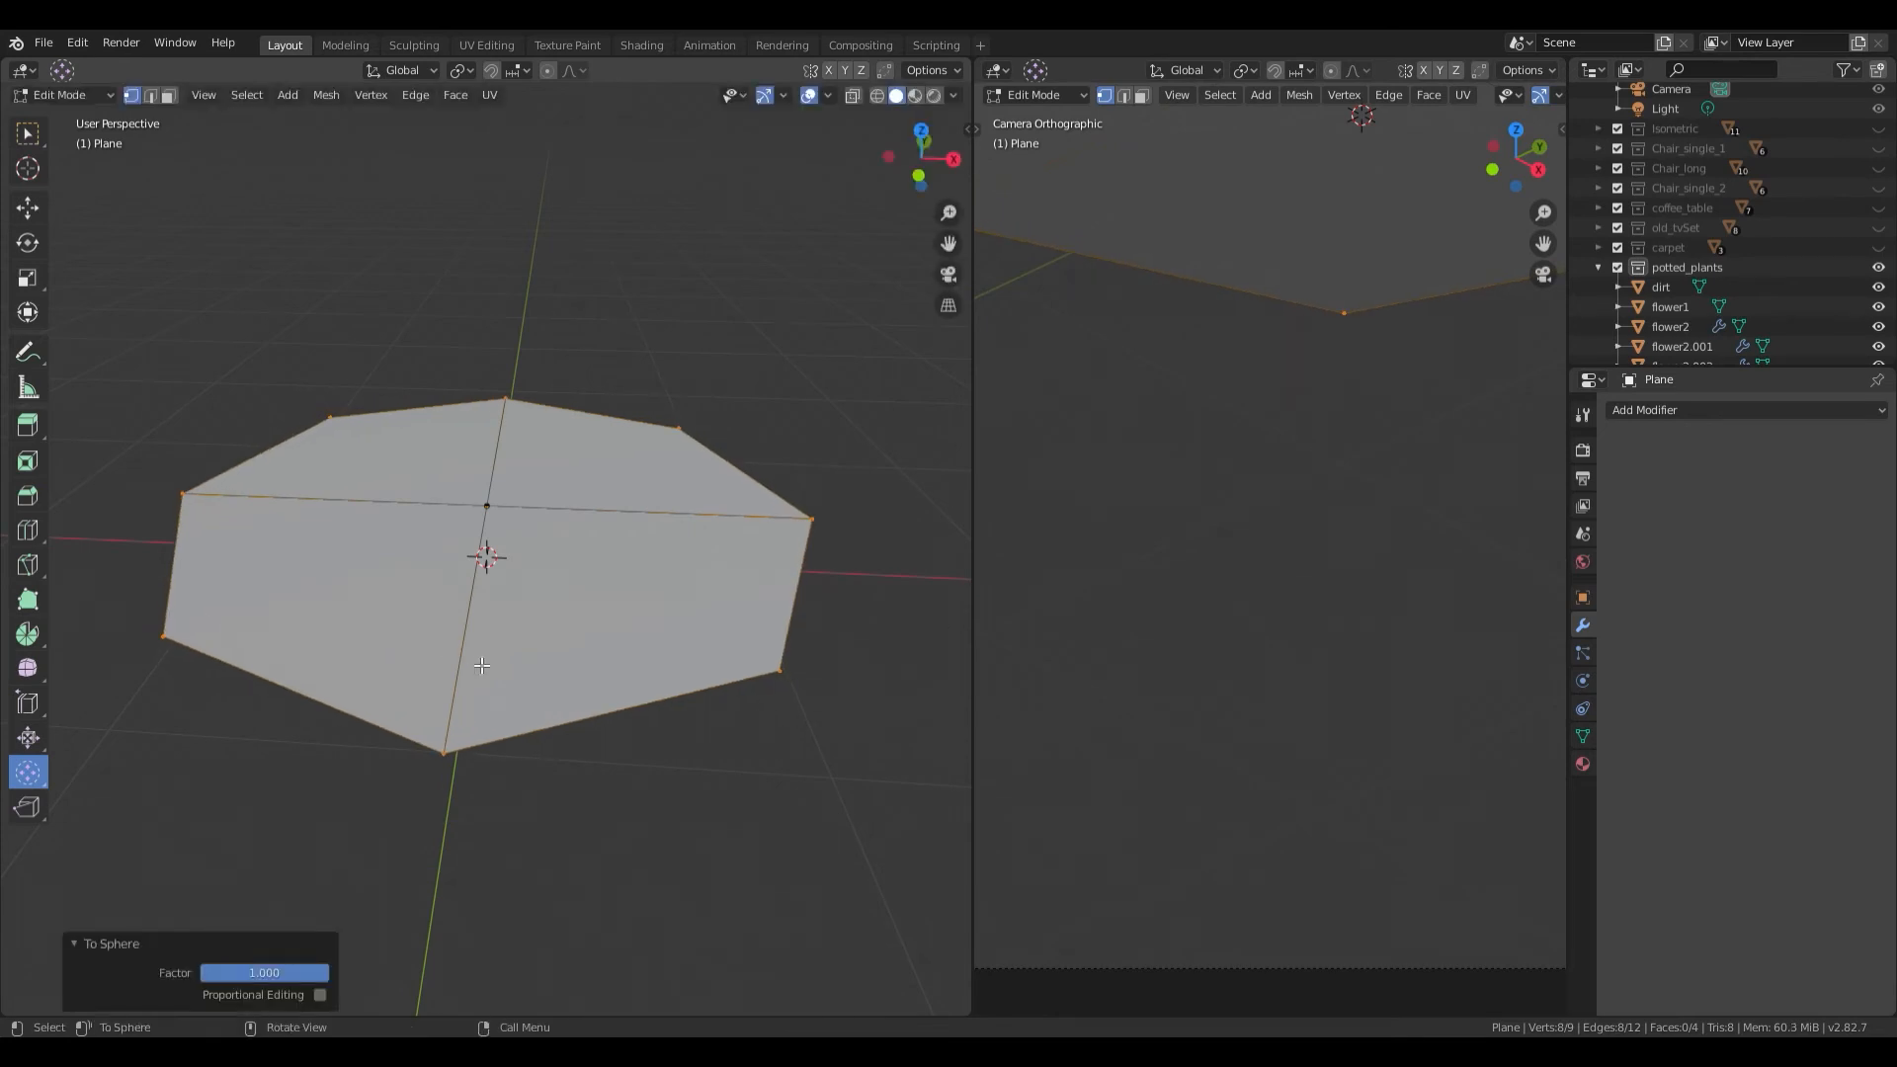
Step: Select the whole octagon and scale it down by about 0.033, and again by about 0.091, well within the dome's outline
key("KP_7")
scroll(543, 692, "up", 4)
scroll(618, 709, "down", 2)
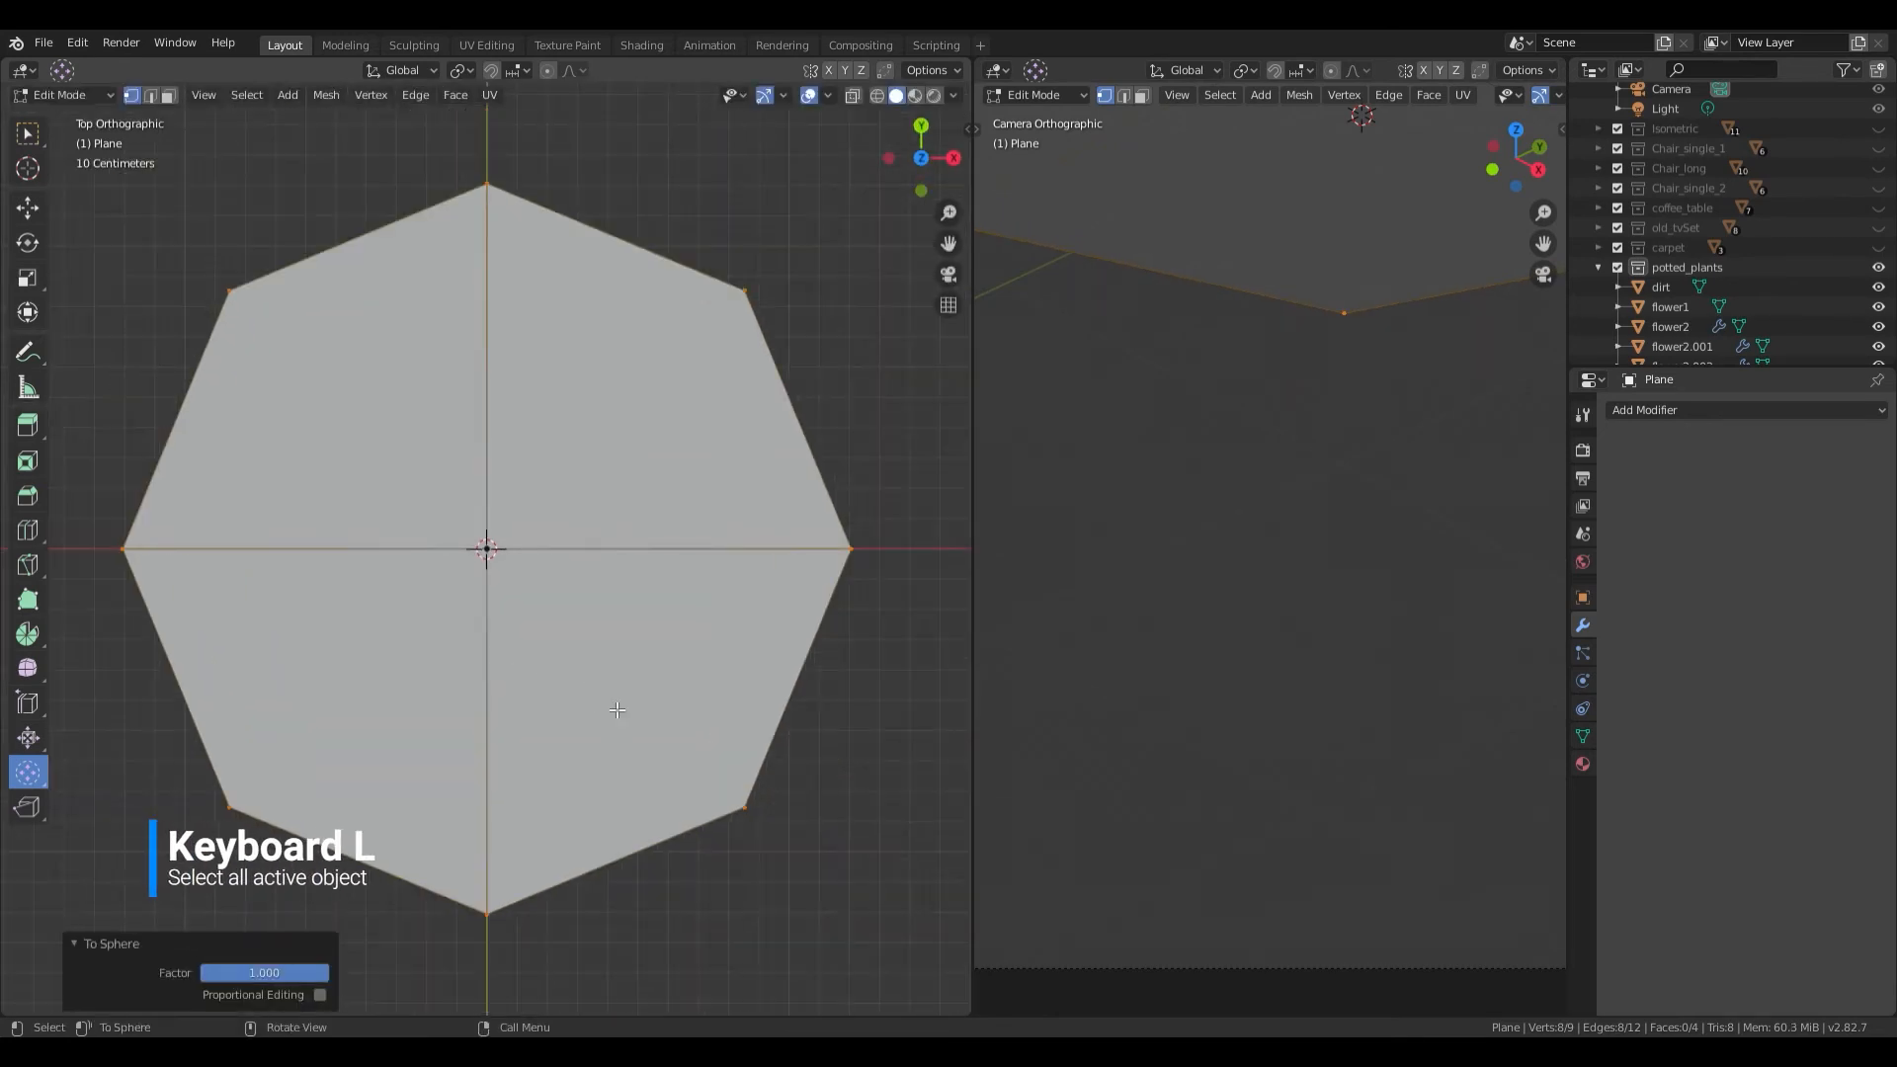
key("l")
key("s")
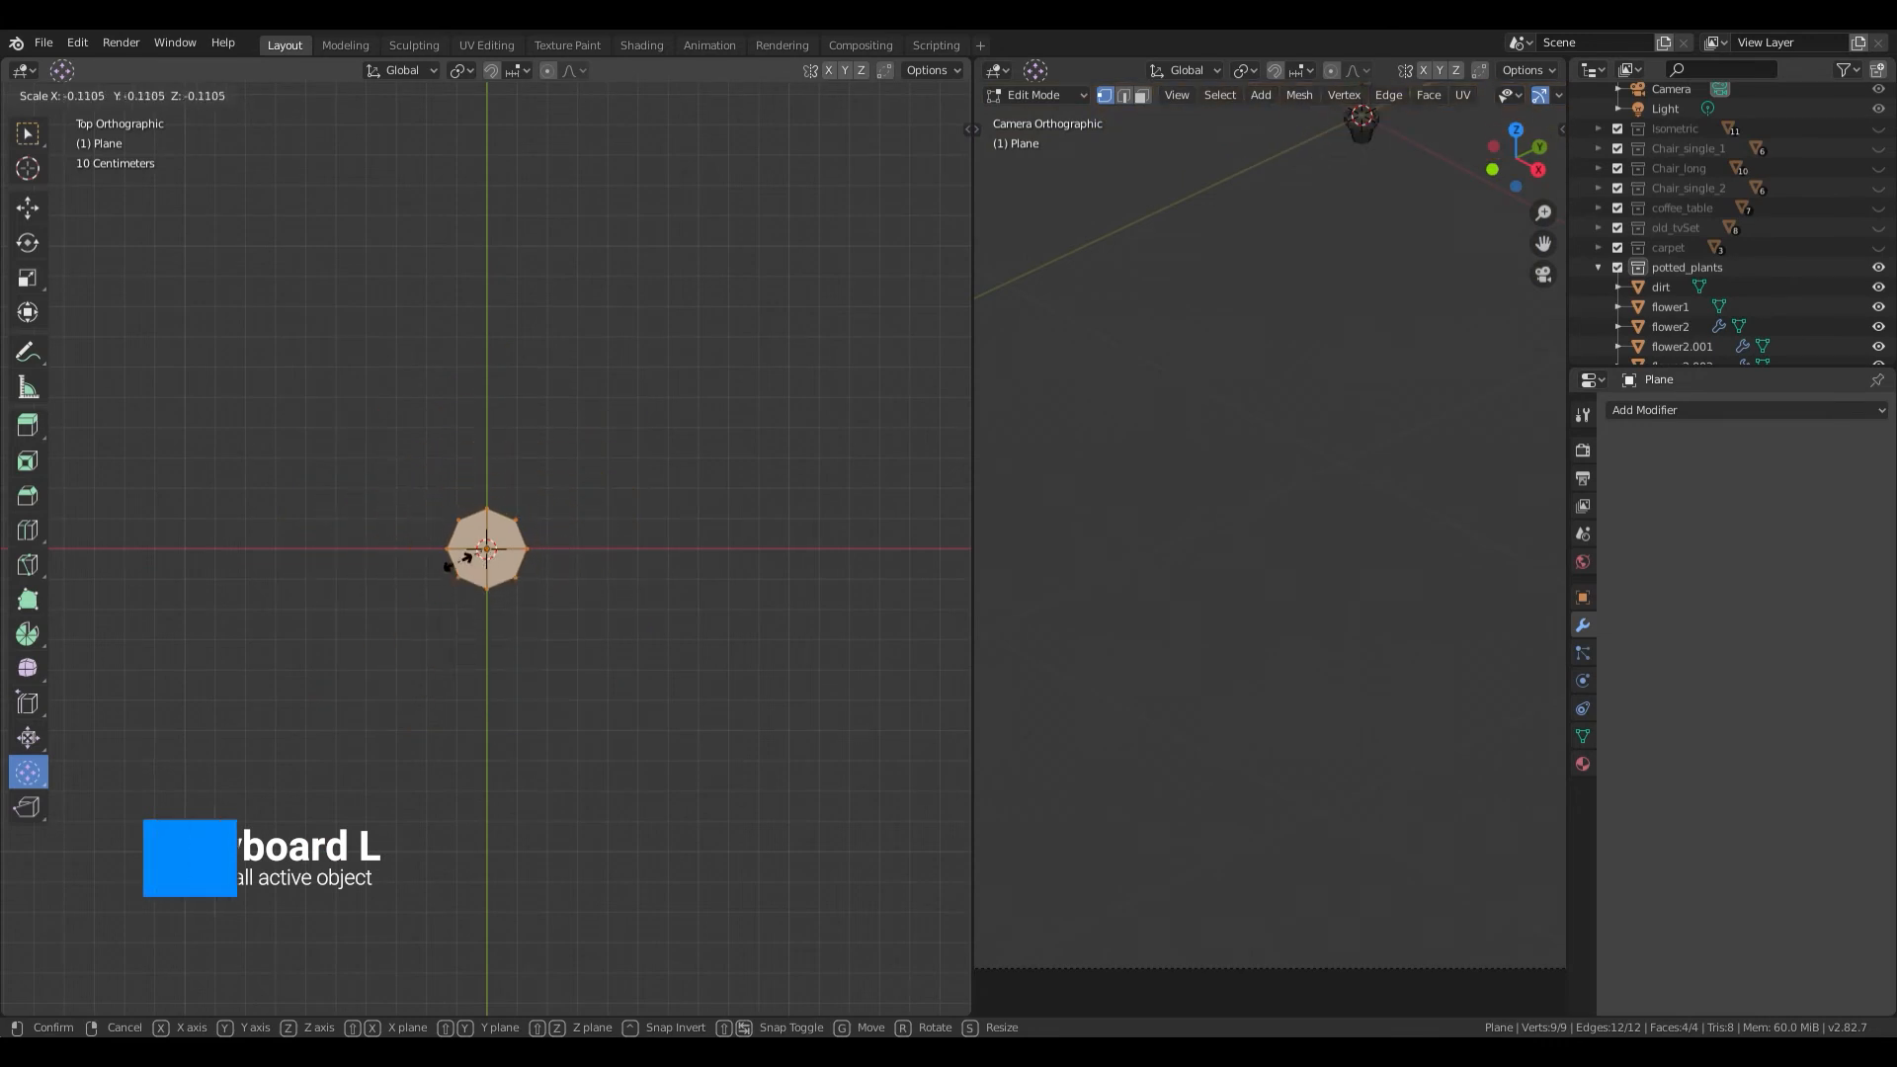
left_click(478, 573)
key("KP_Decimal")
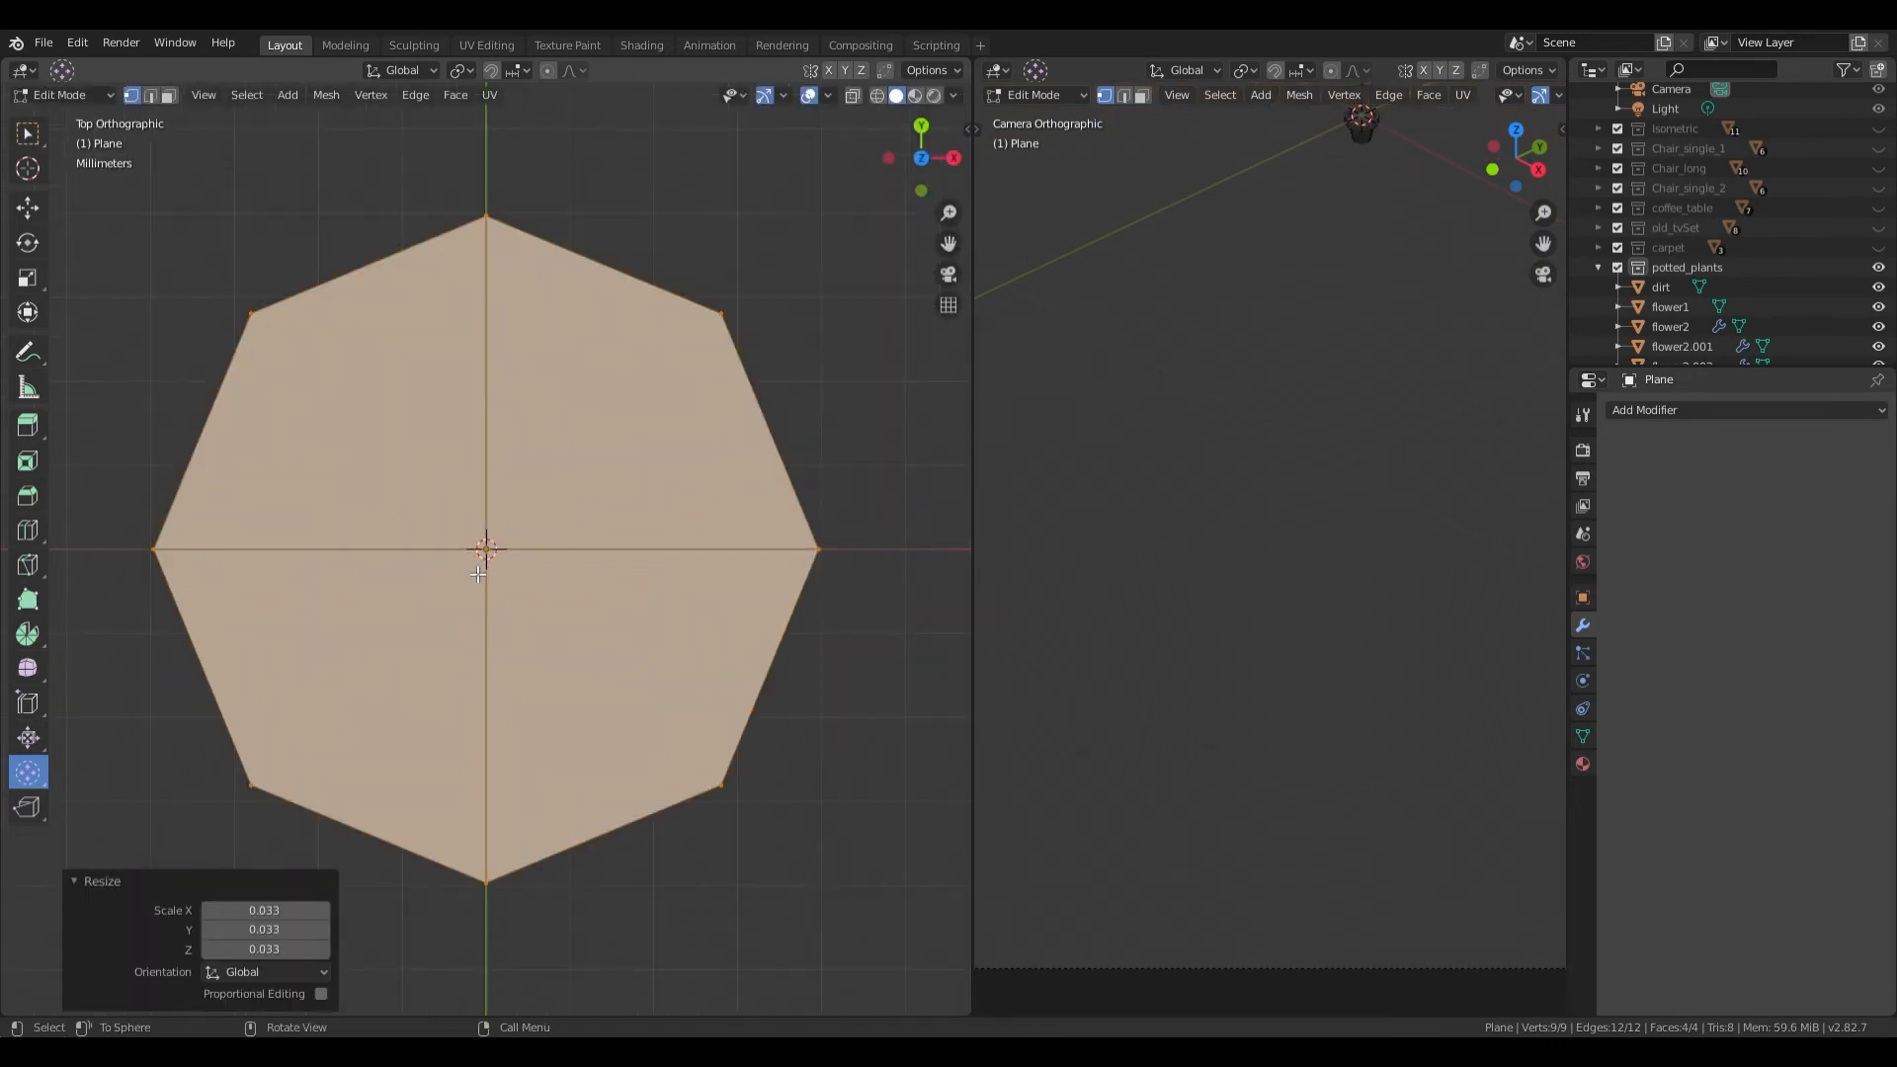
key("s")
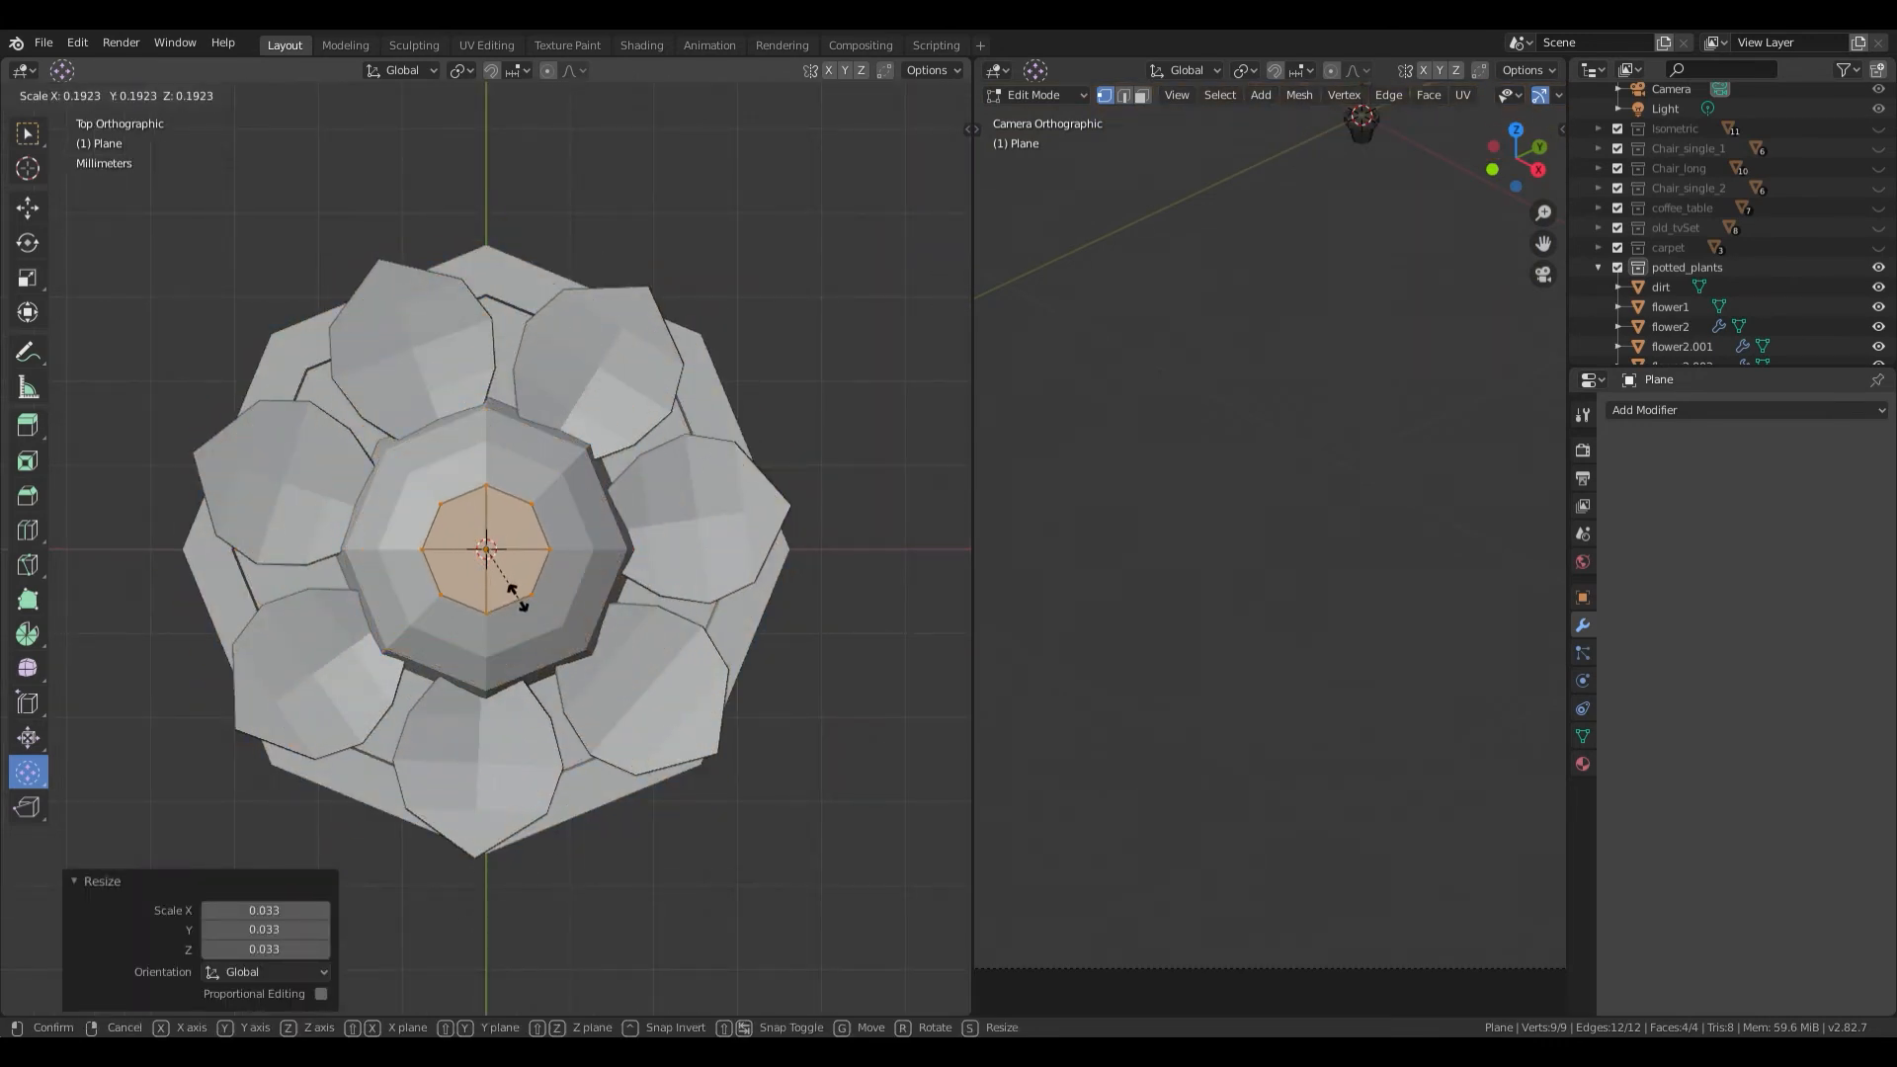
left_click(506, 580)
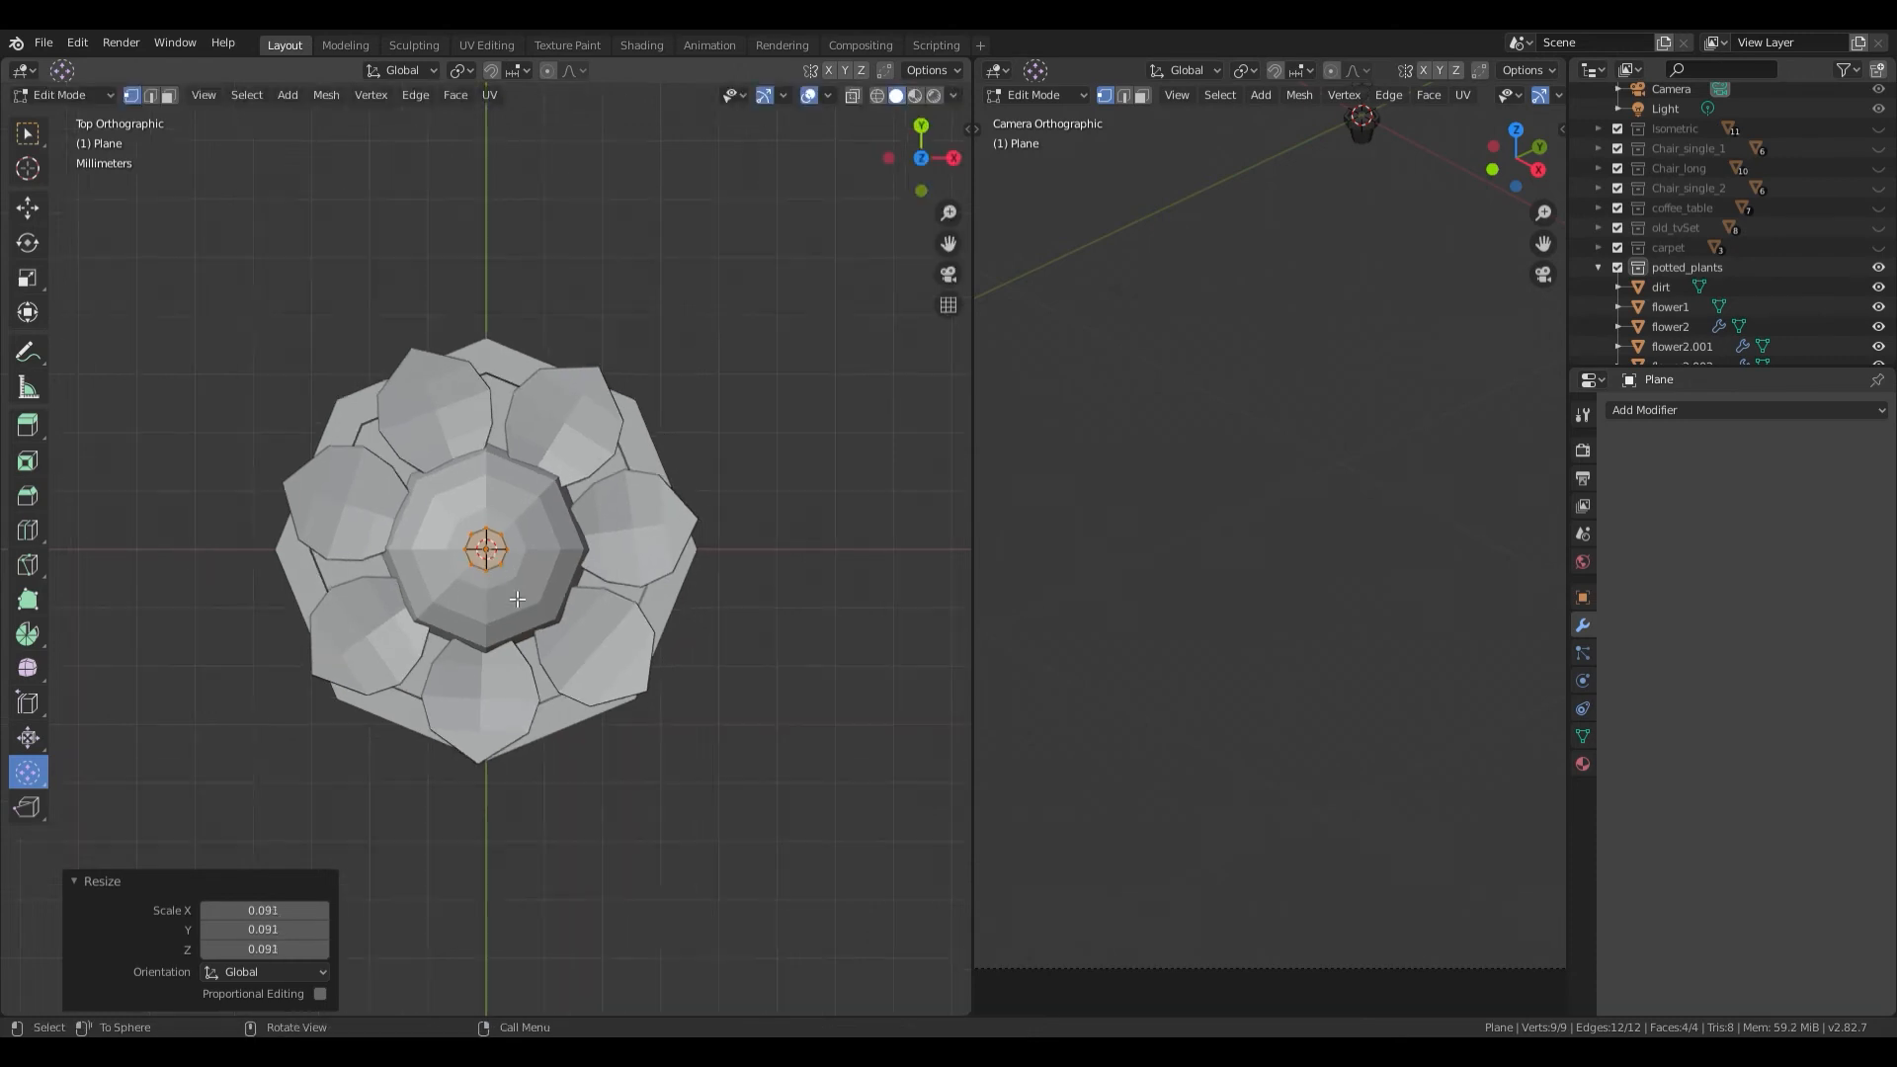
Step: From the front view, lower the small octagon about 0.173 m along Z to the underside of the flower's dome
middle_click_drag(506, 580, 554, 575)
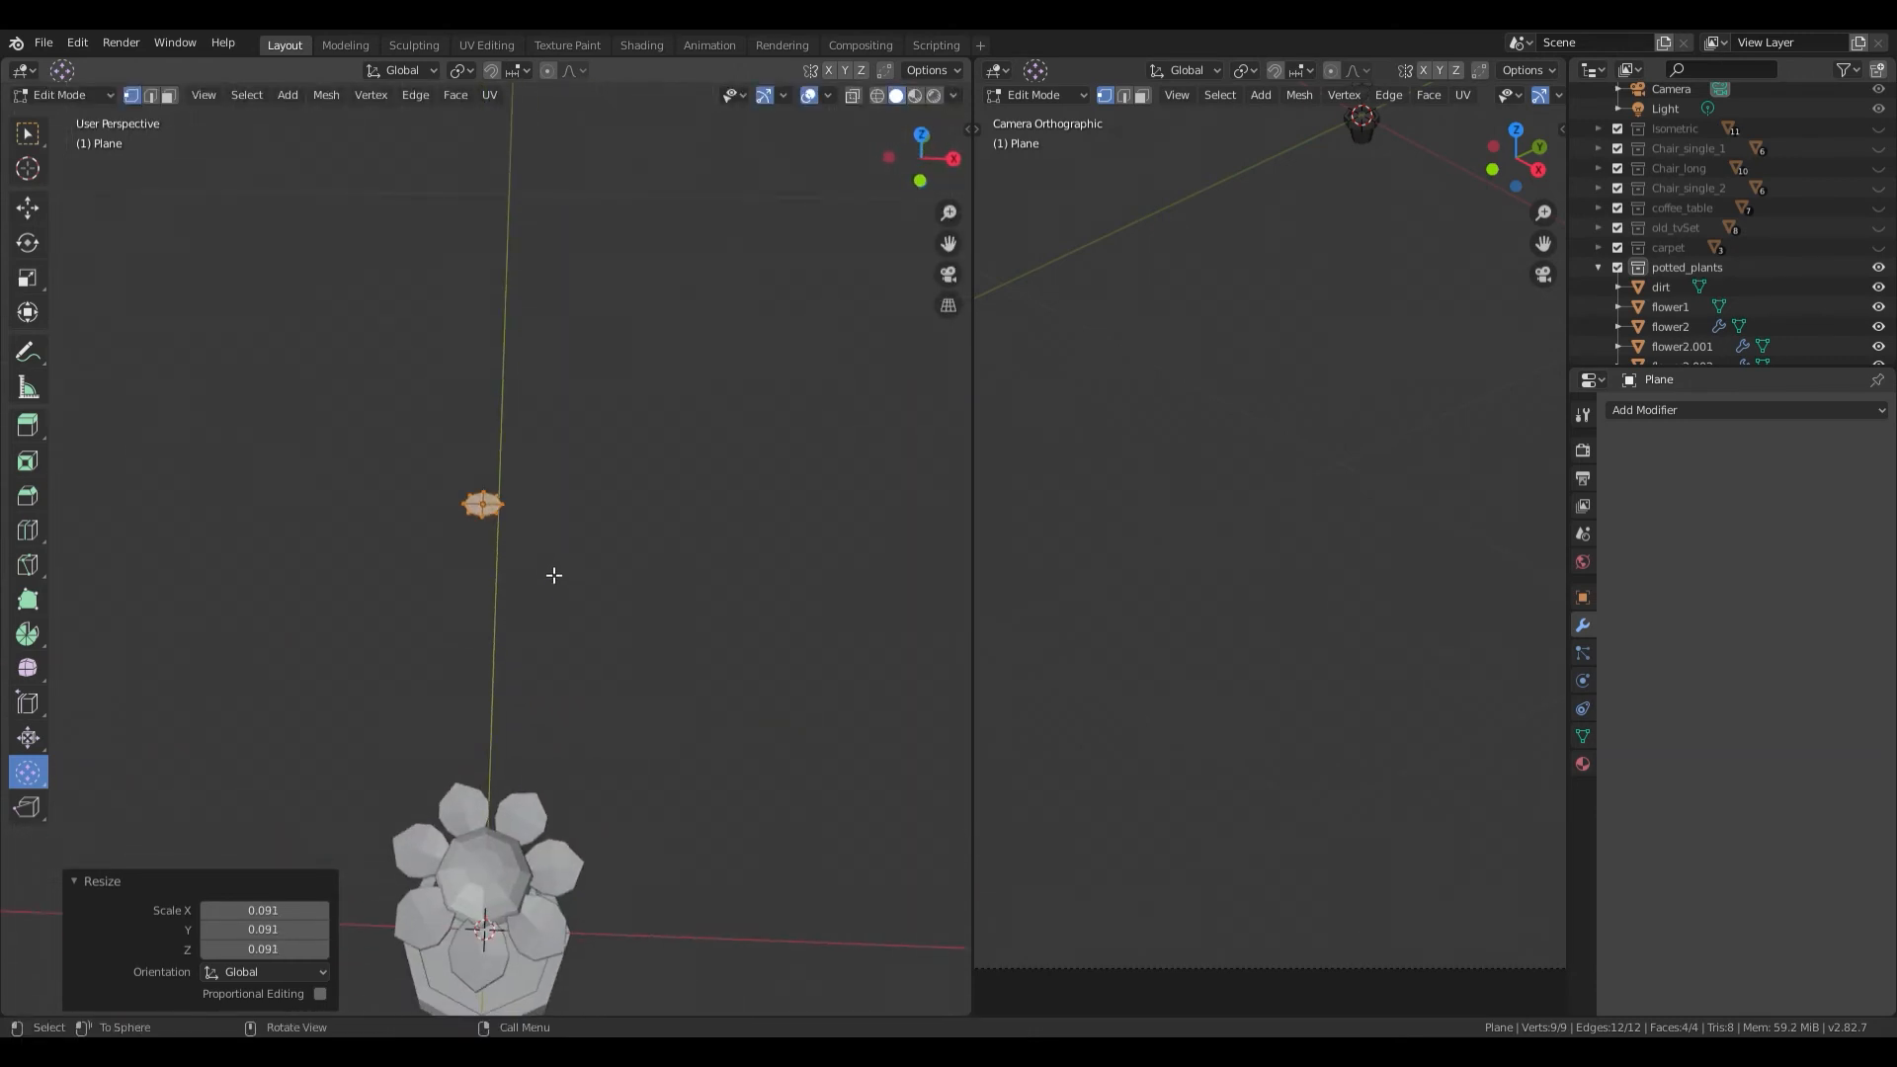
key("KP_1")
scroll(554, 585, "down", 6)
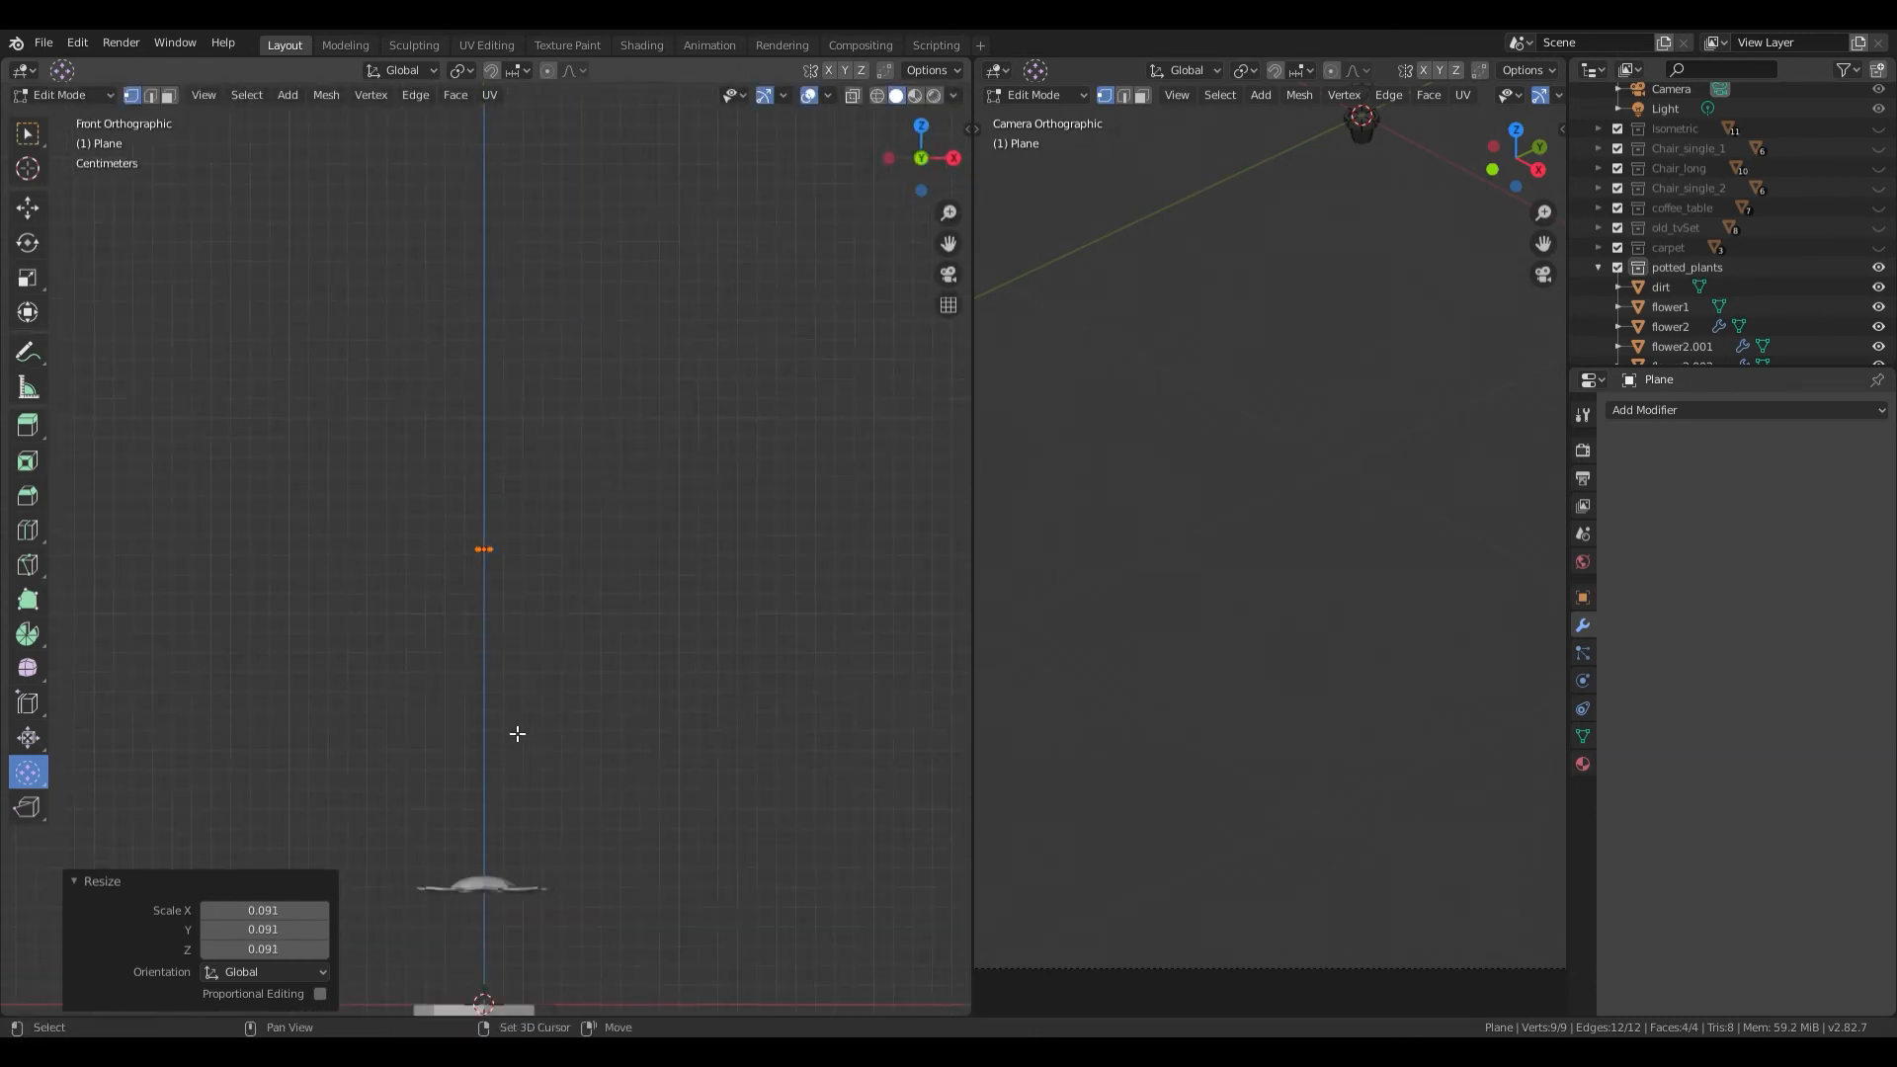
middle_click_drag(511, 709, 496, 568, "shift")
key("g")
key("z")
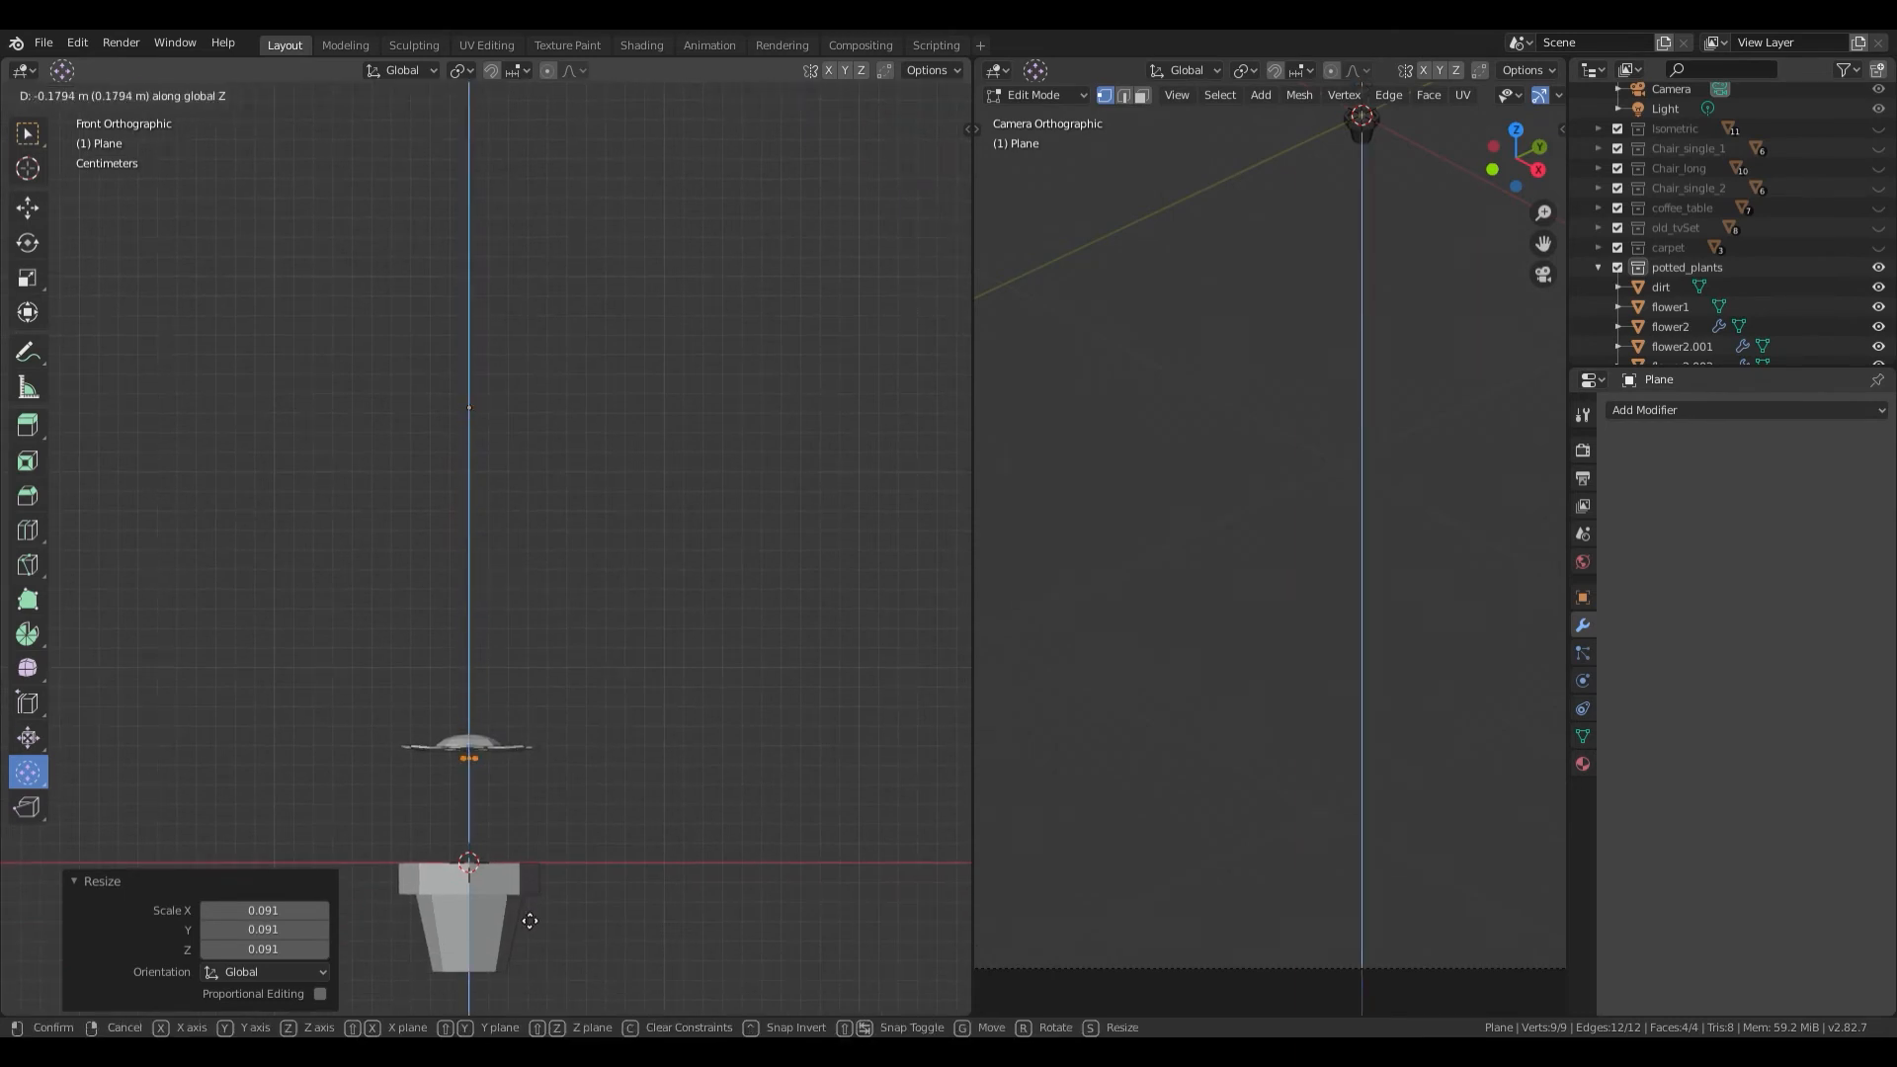
left_click(530, 909)
middle_click_drag(529, 909, 553, 525, "shift")
scroll(508, 682, "up", 6)
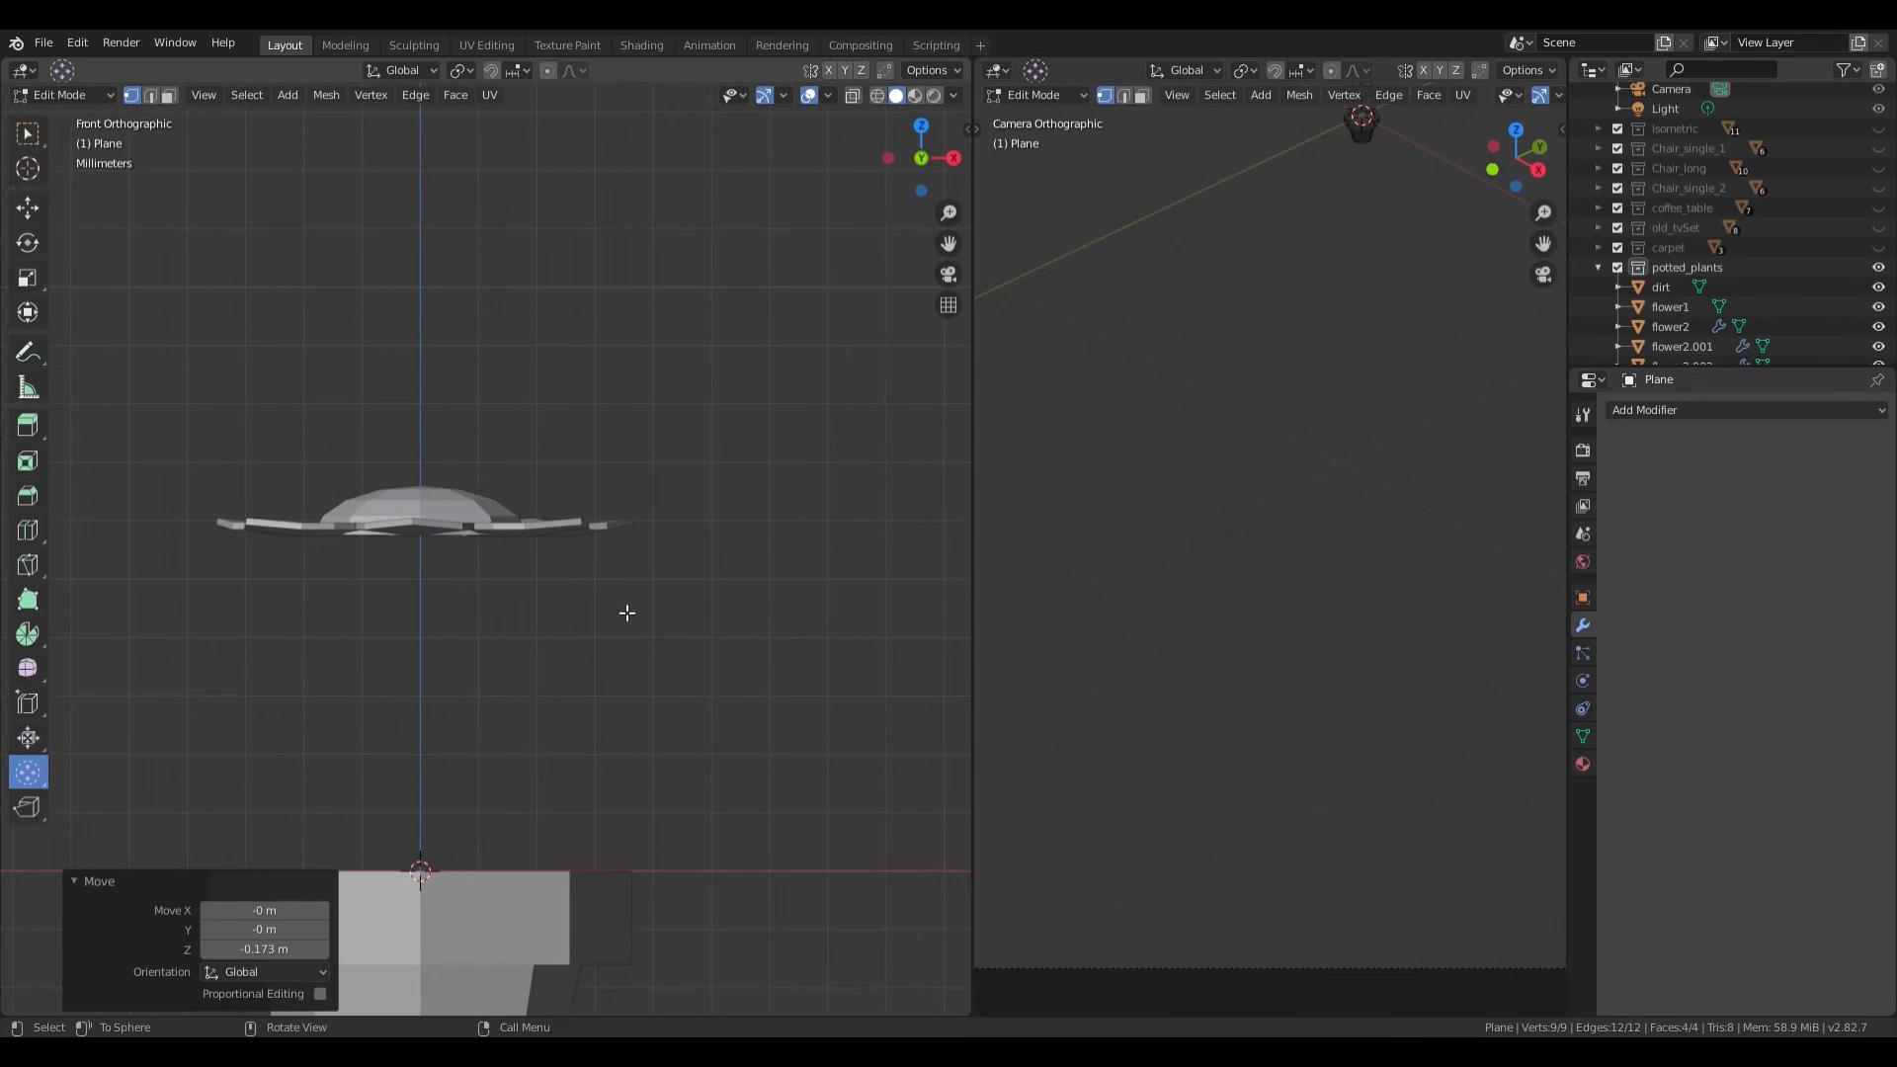
middle_click_drag(626, 613, 629, 556)
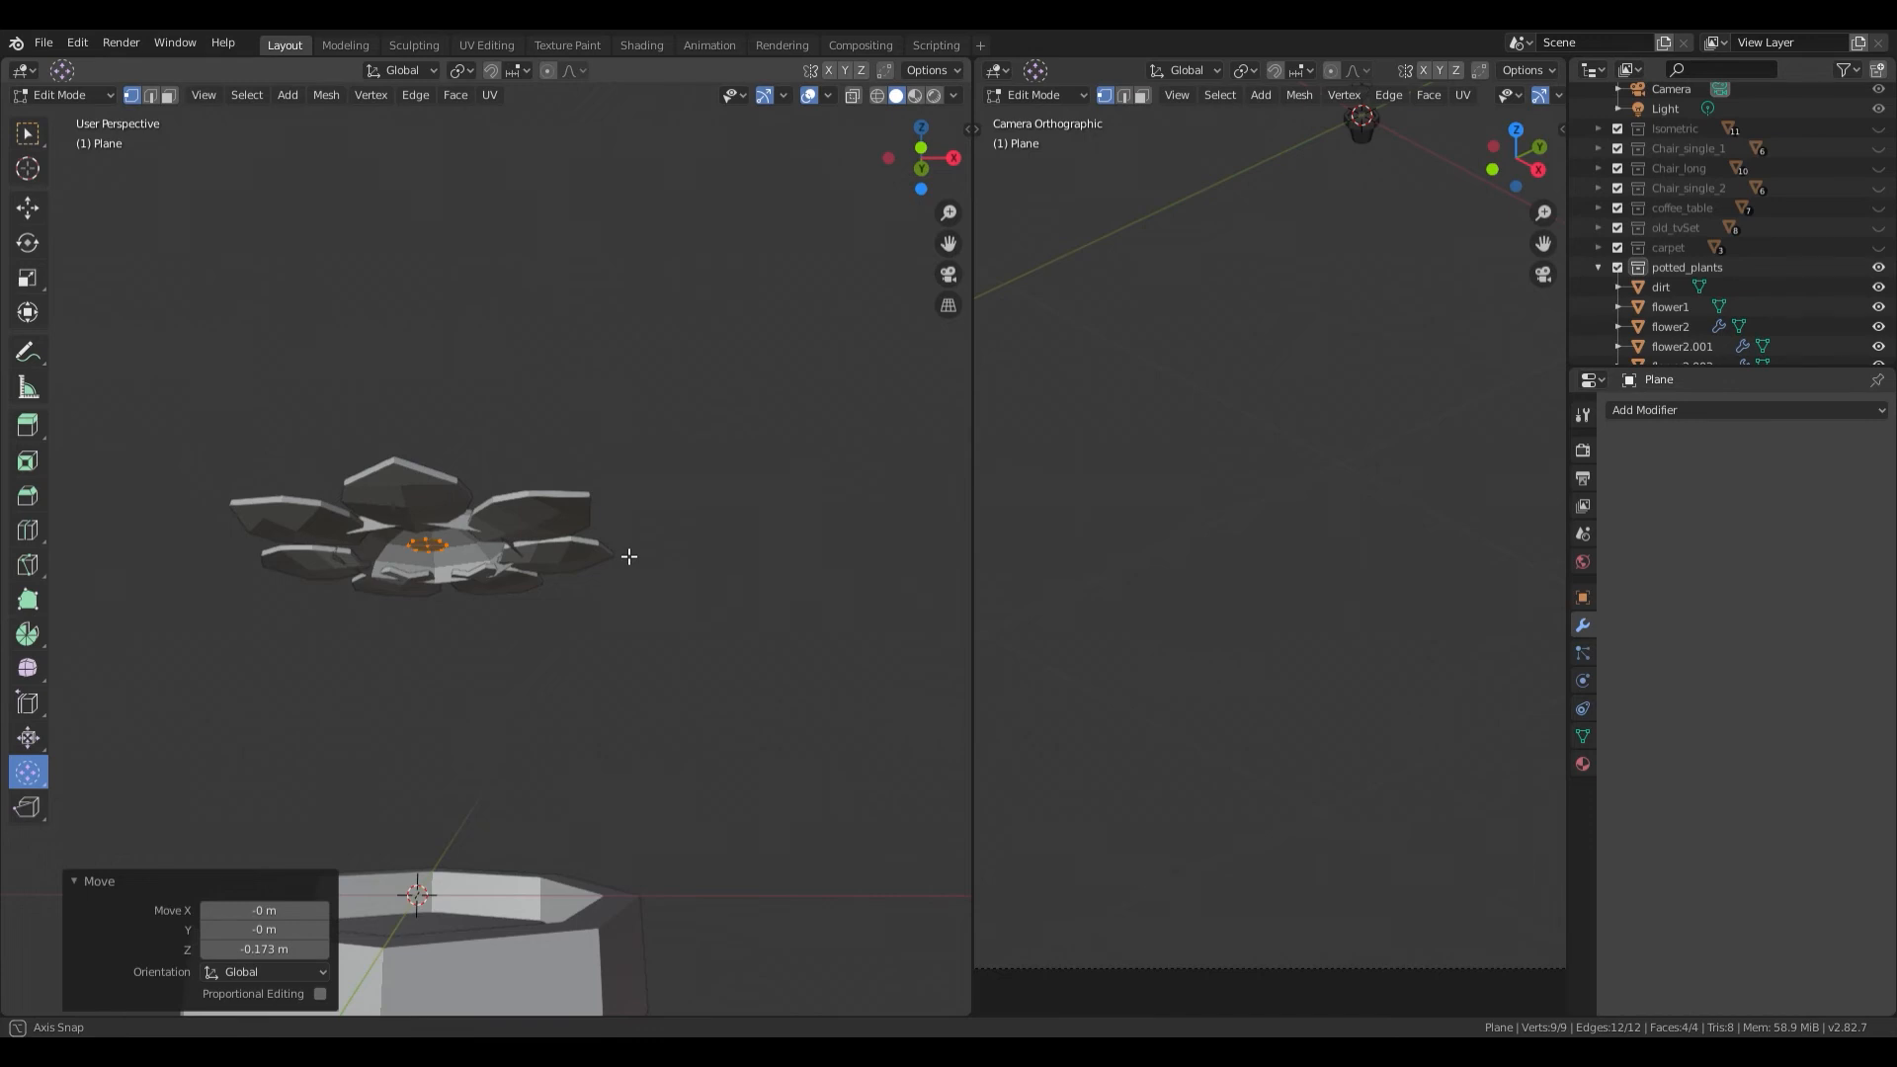
middle_click_drag(629, 556, 656, 609)
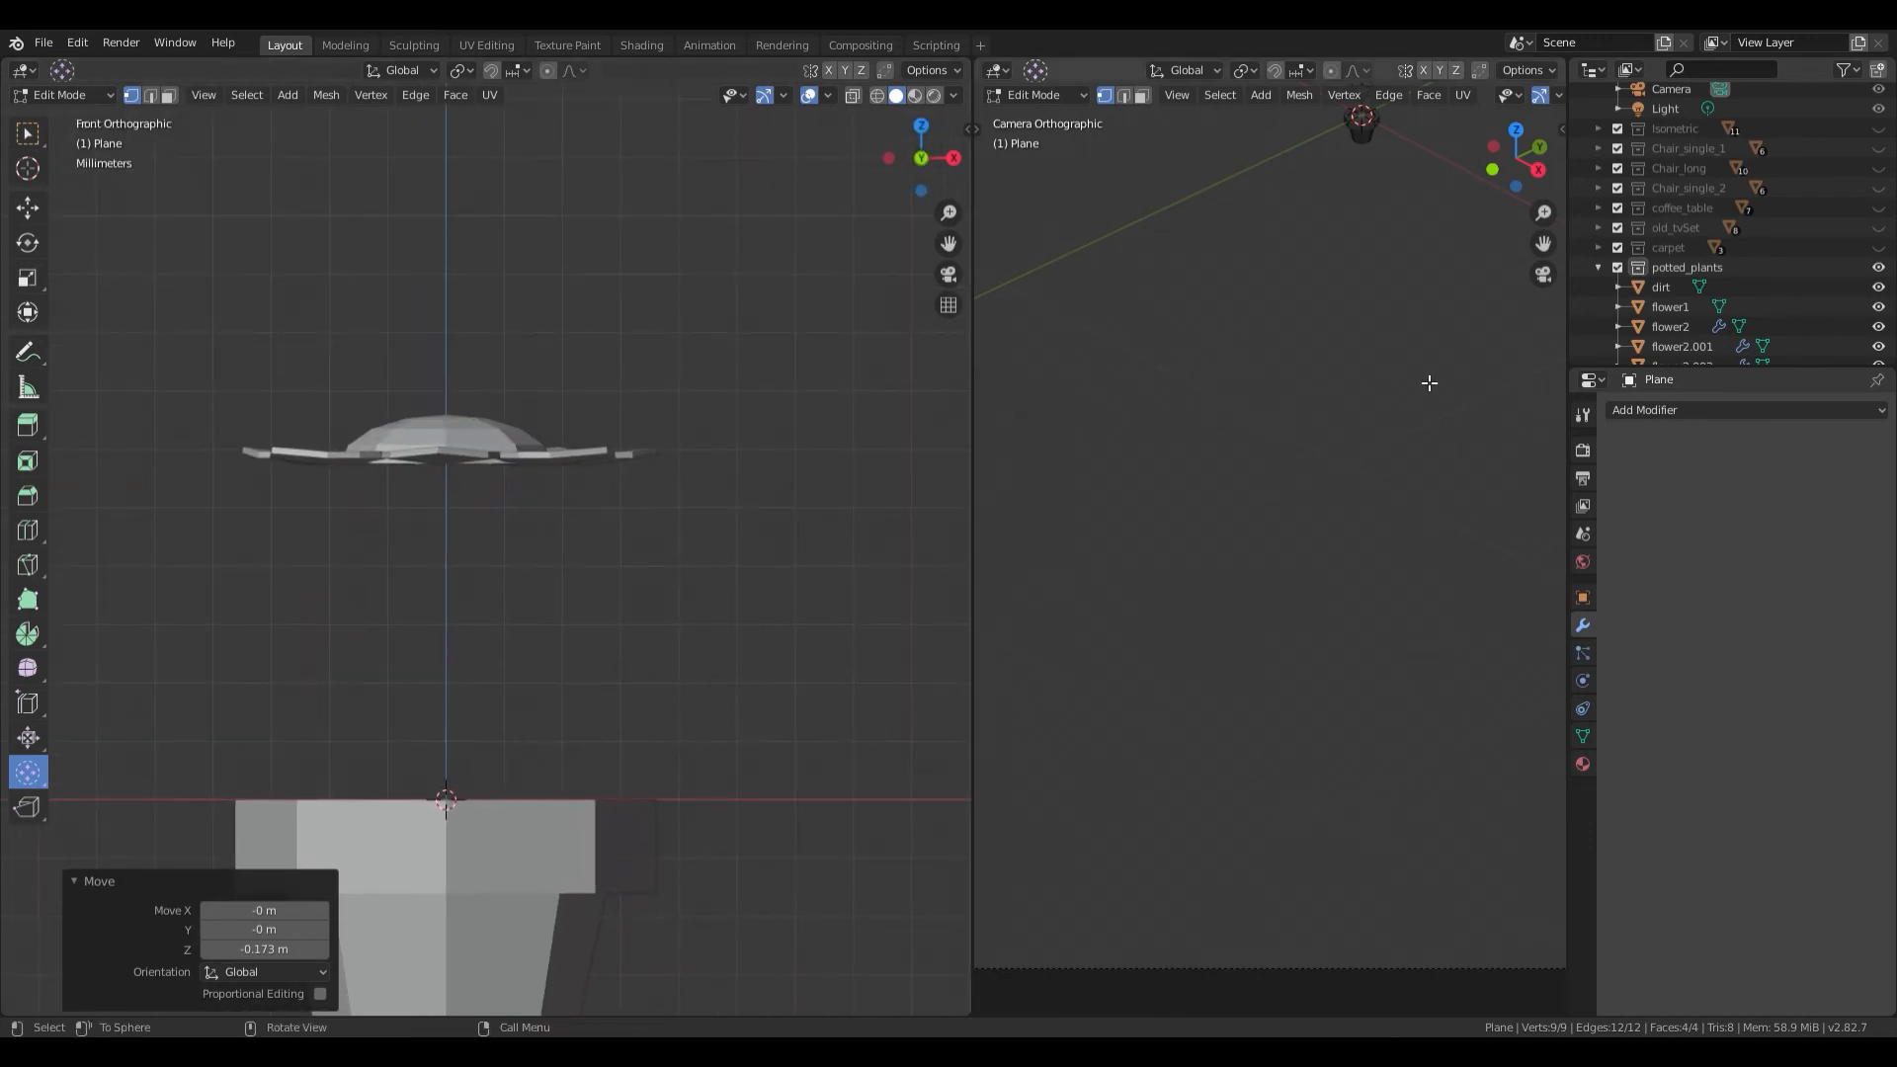
Step: Thicken the small octagon into a stem reaching the pot with a Solidify modifier of 0.07 m, and apply the modifier in Object Mode
left_click(1658, 409)
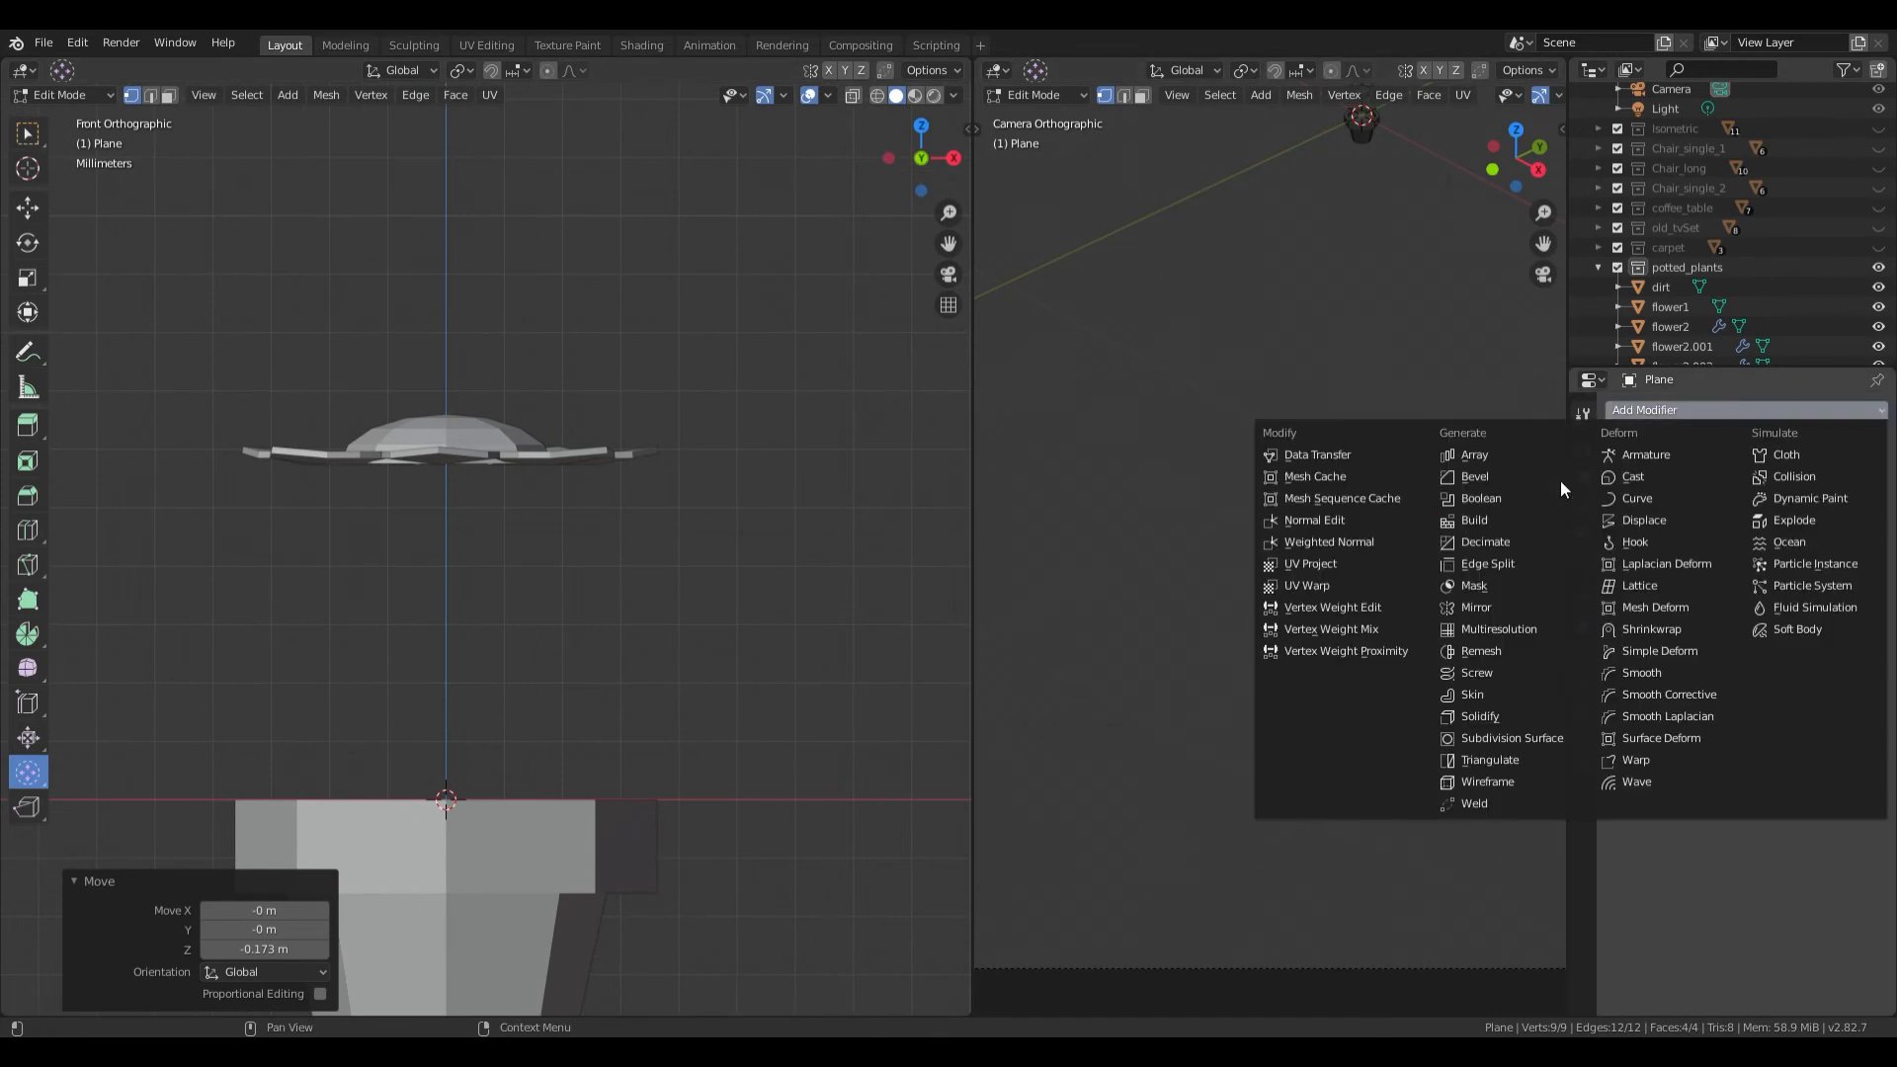
left_click(1495, 717)
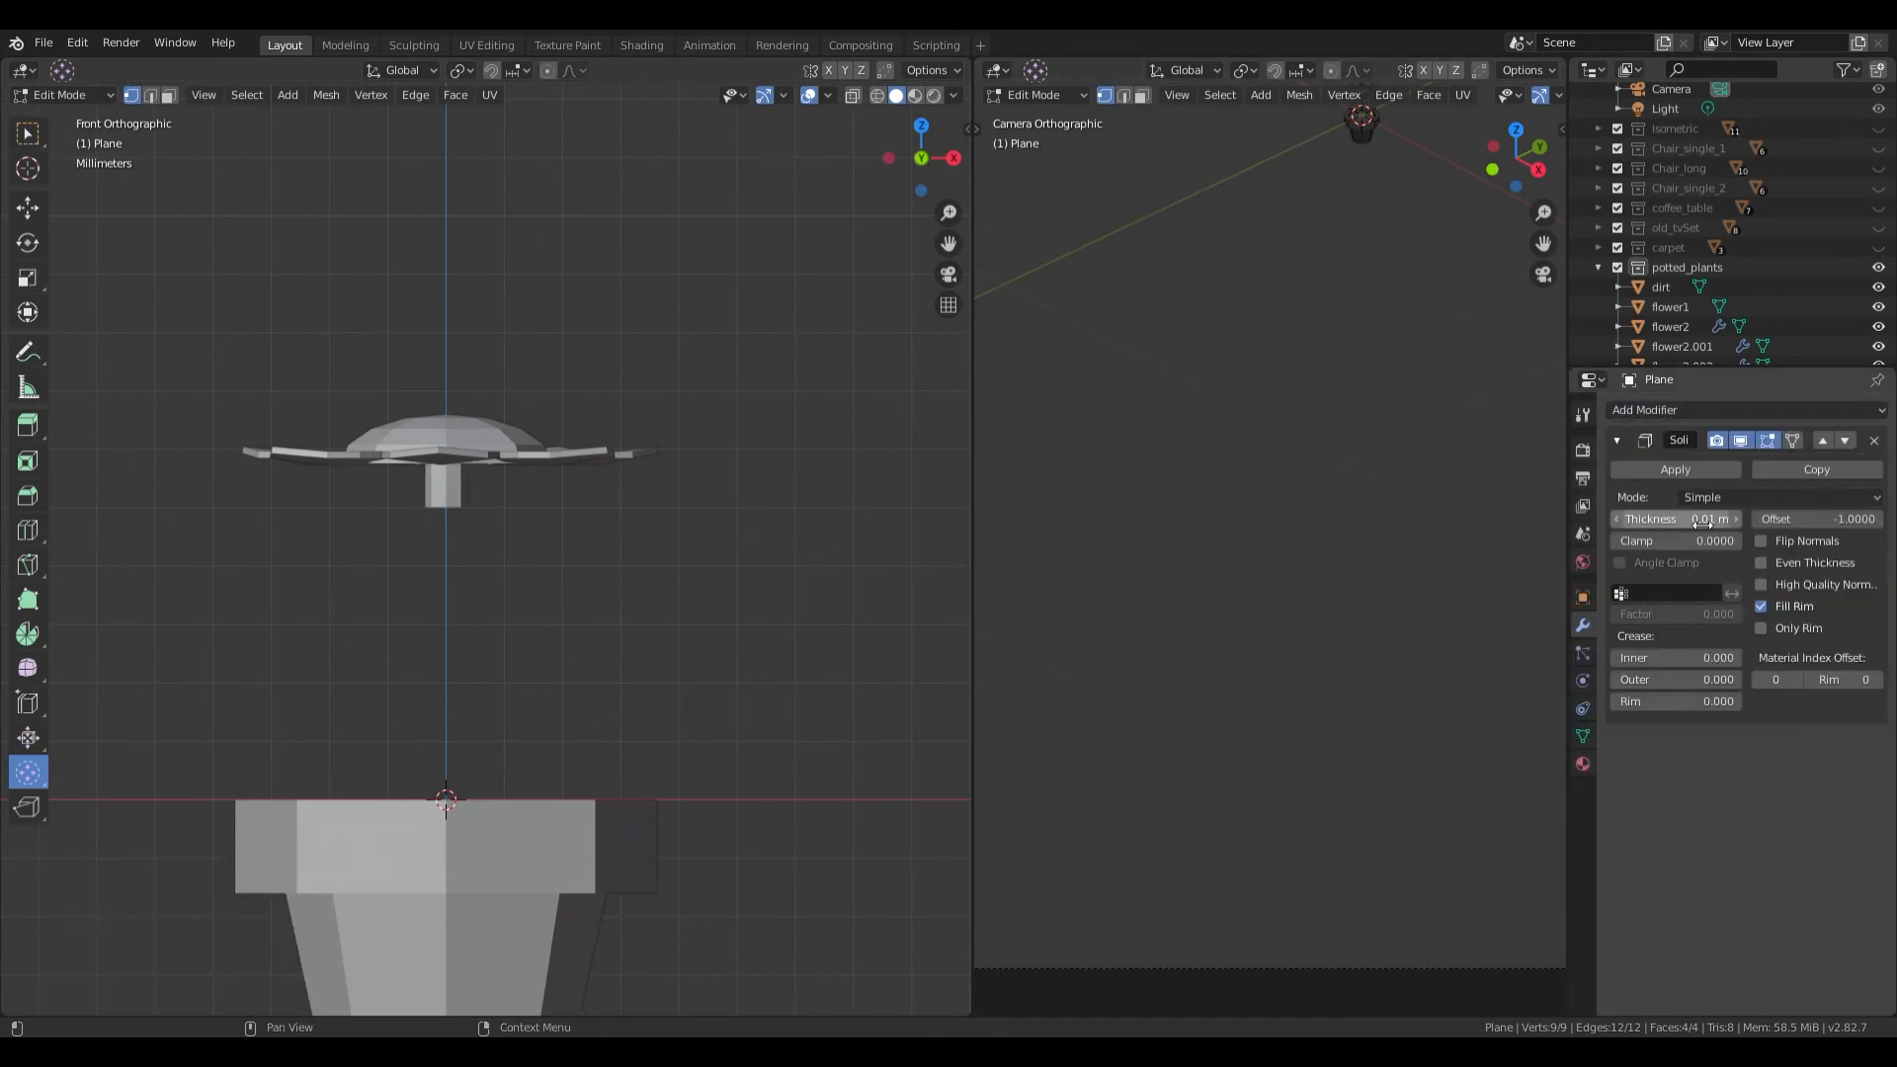
mouse_move(1669, 518)
left_mouse_down()
mouse_move(1769, 519)
mouse_move(1632, 518)
mouse_move(1681, 519)
left_mouse_up()
scroll(1756, 316, "down", 4)
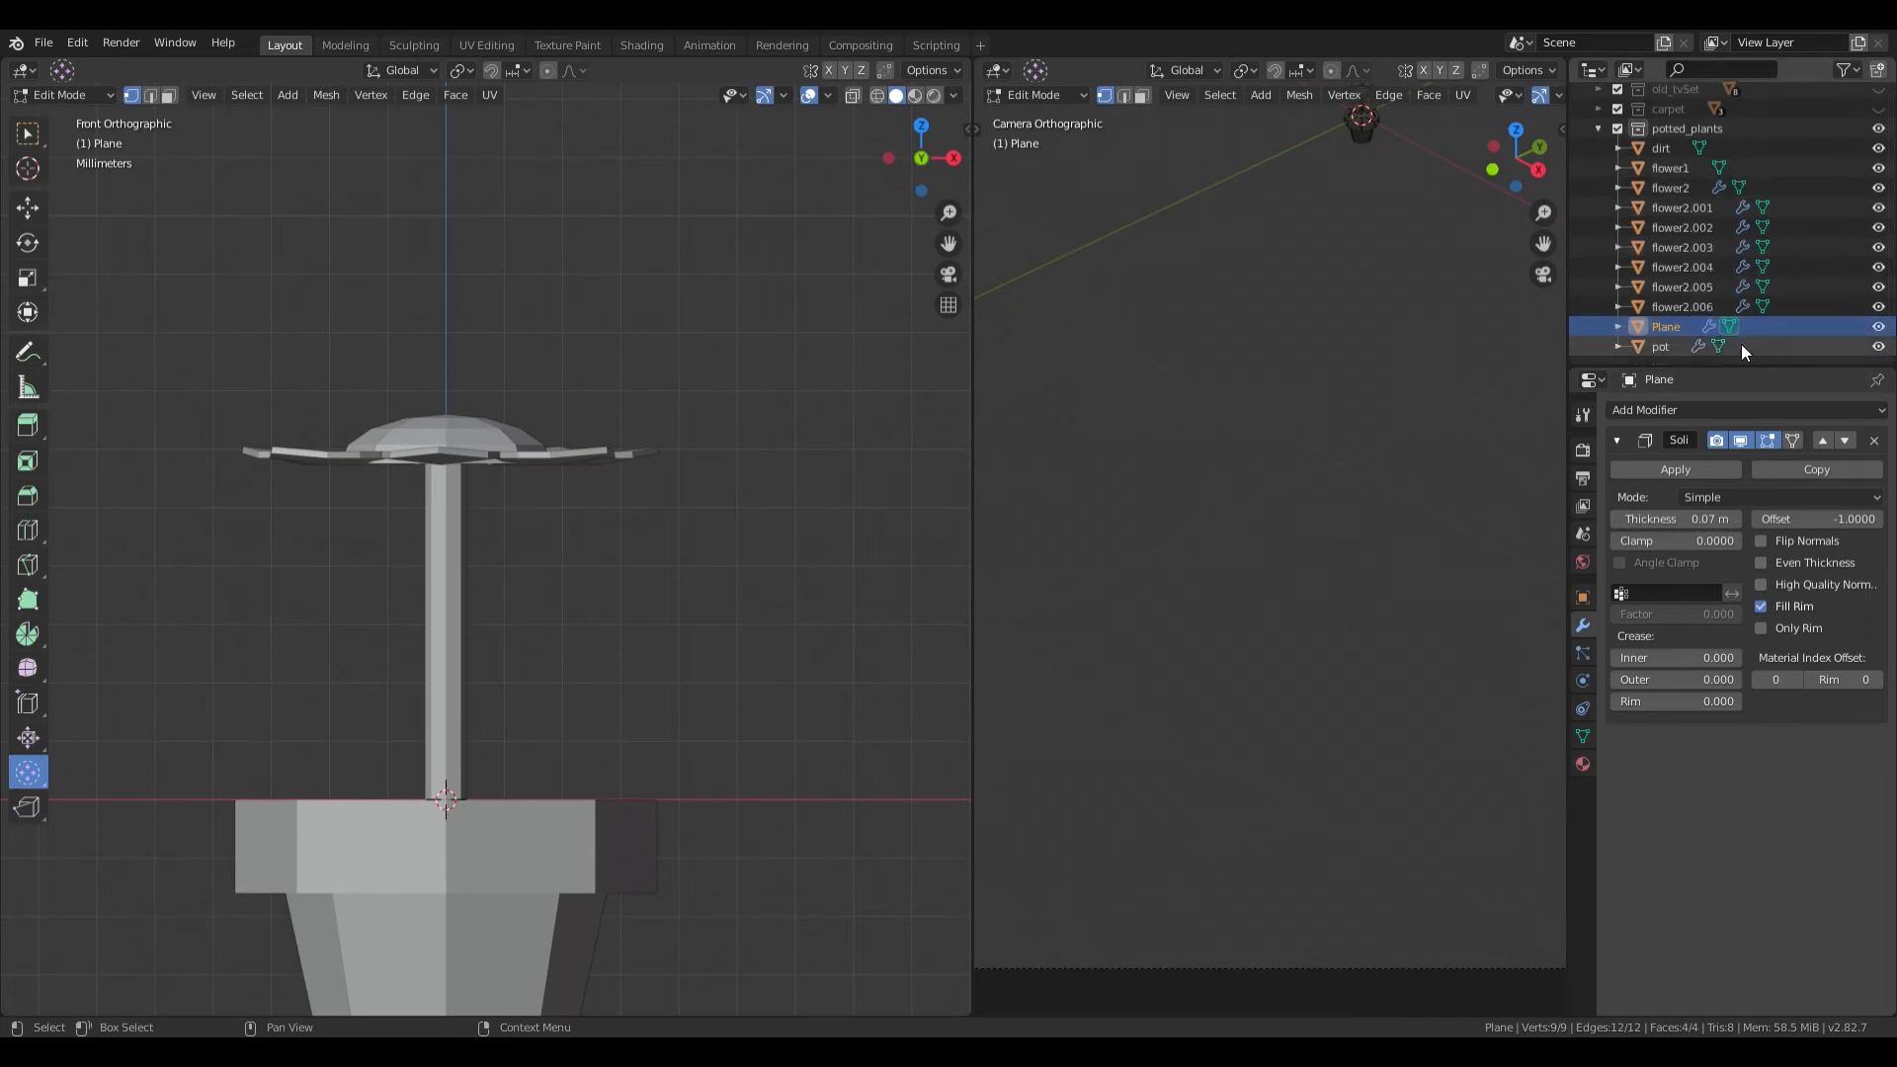
middle_click_drag(845, 625, 550, 678)
key("Tab")
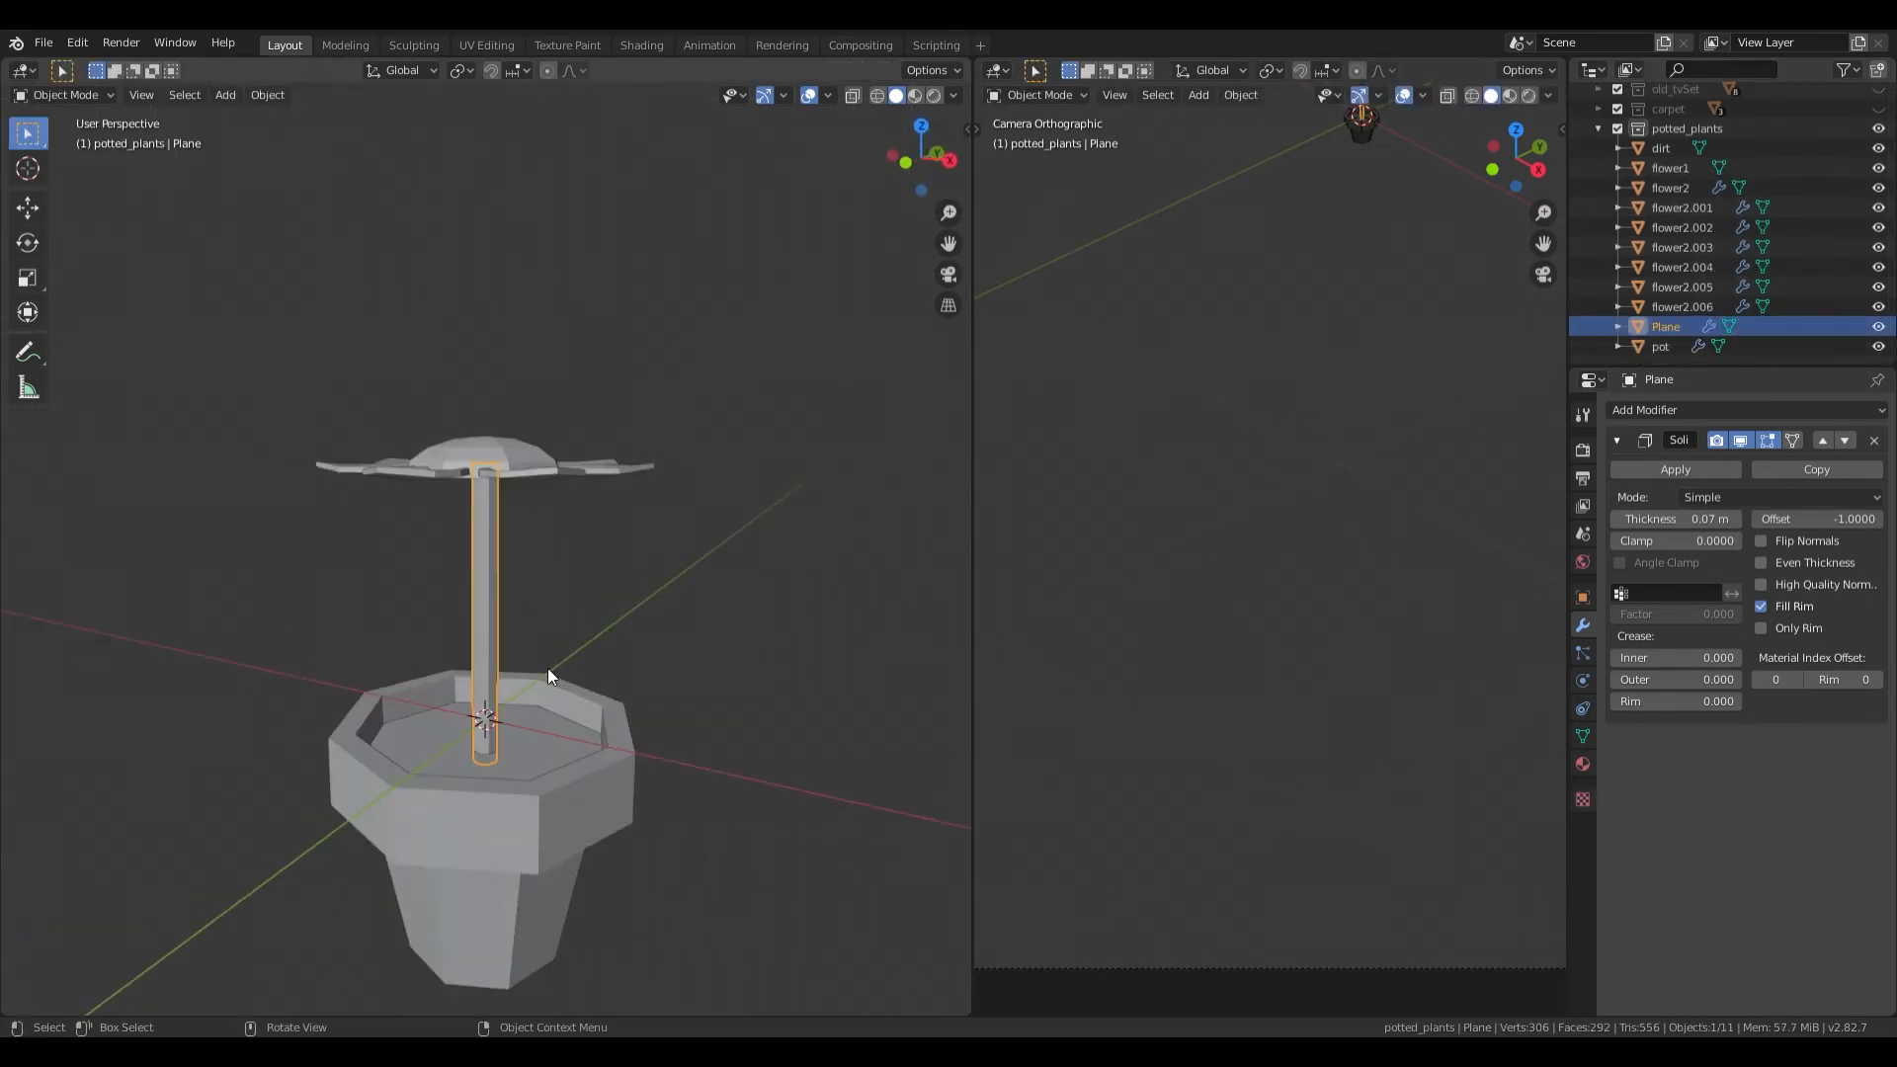
left_click(1695, 470)
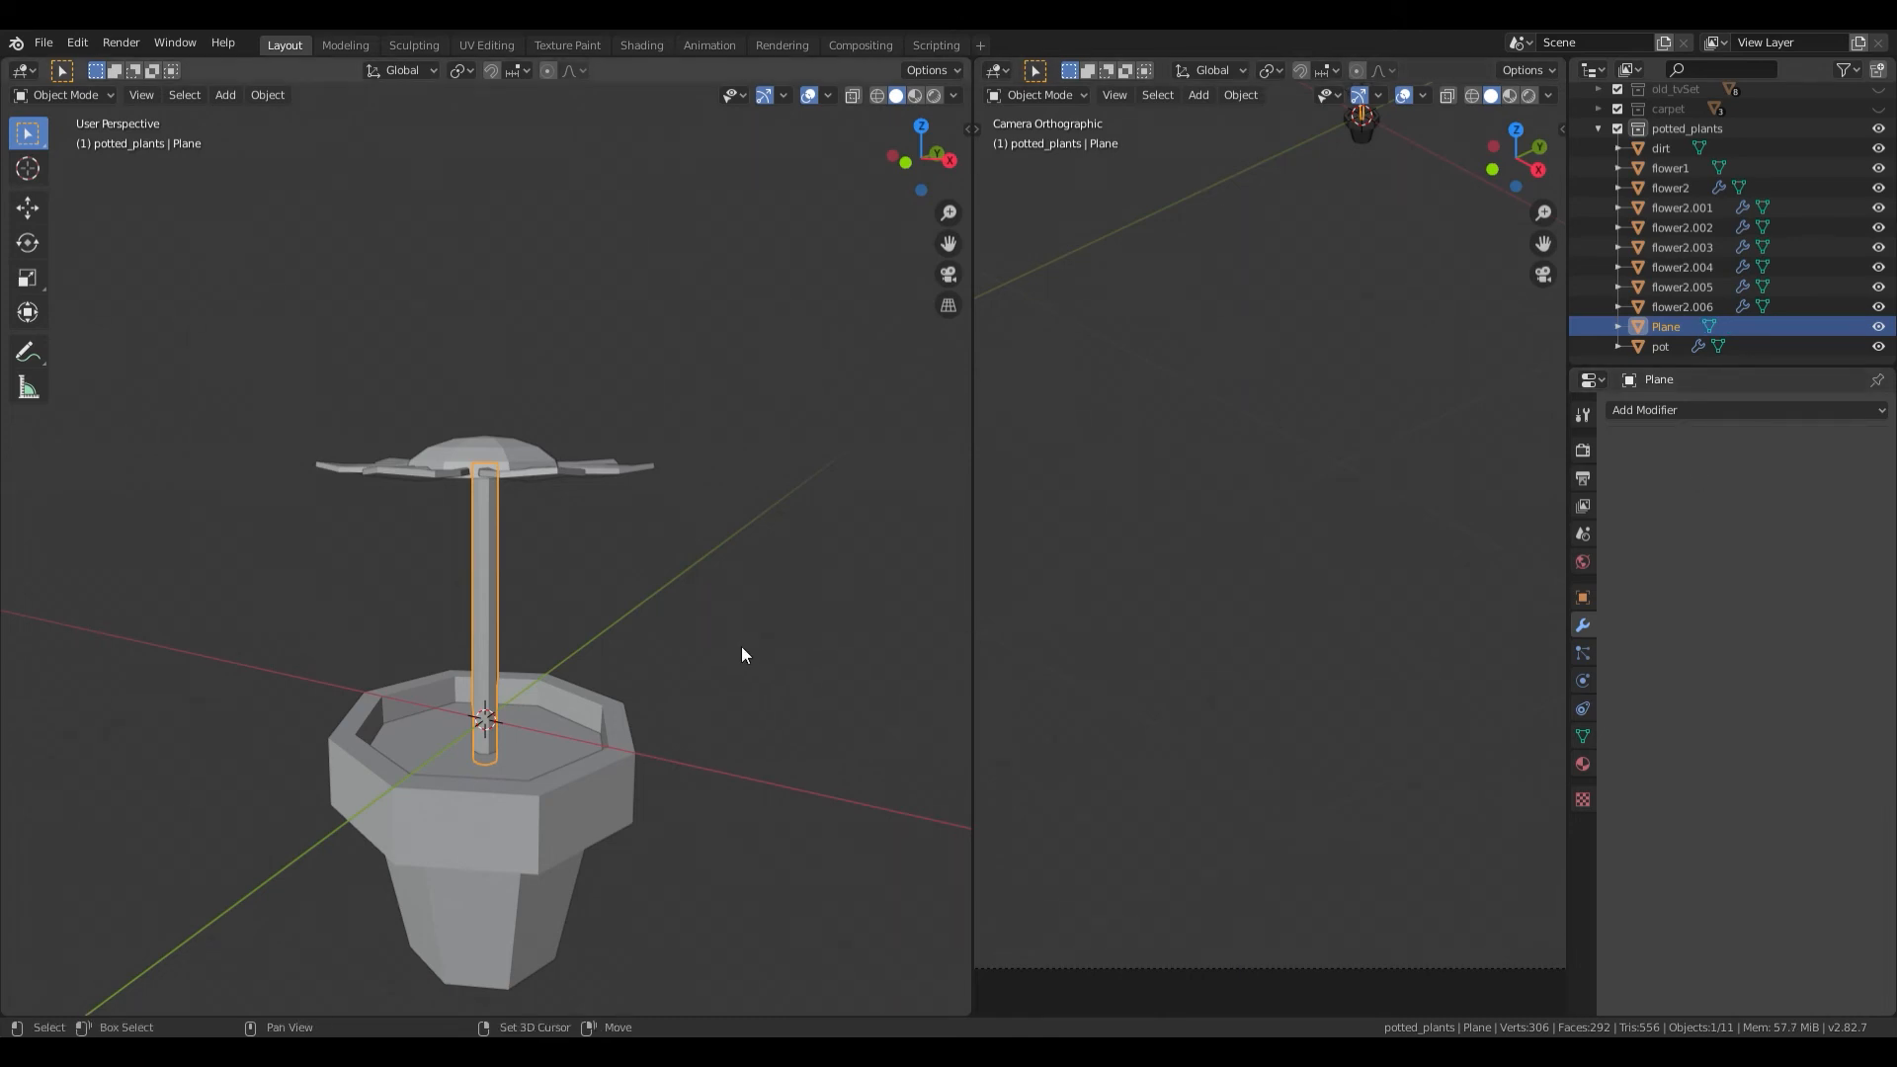
middle_click_drag(743, 655, 642, 519)
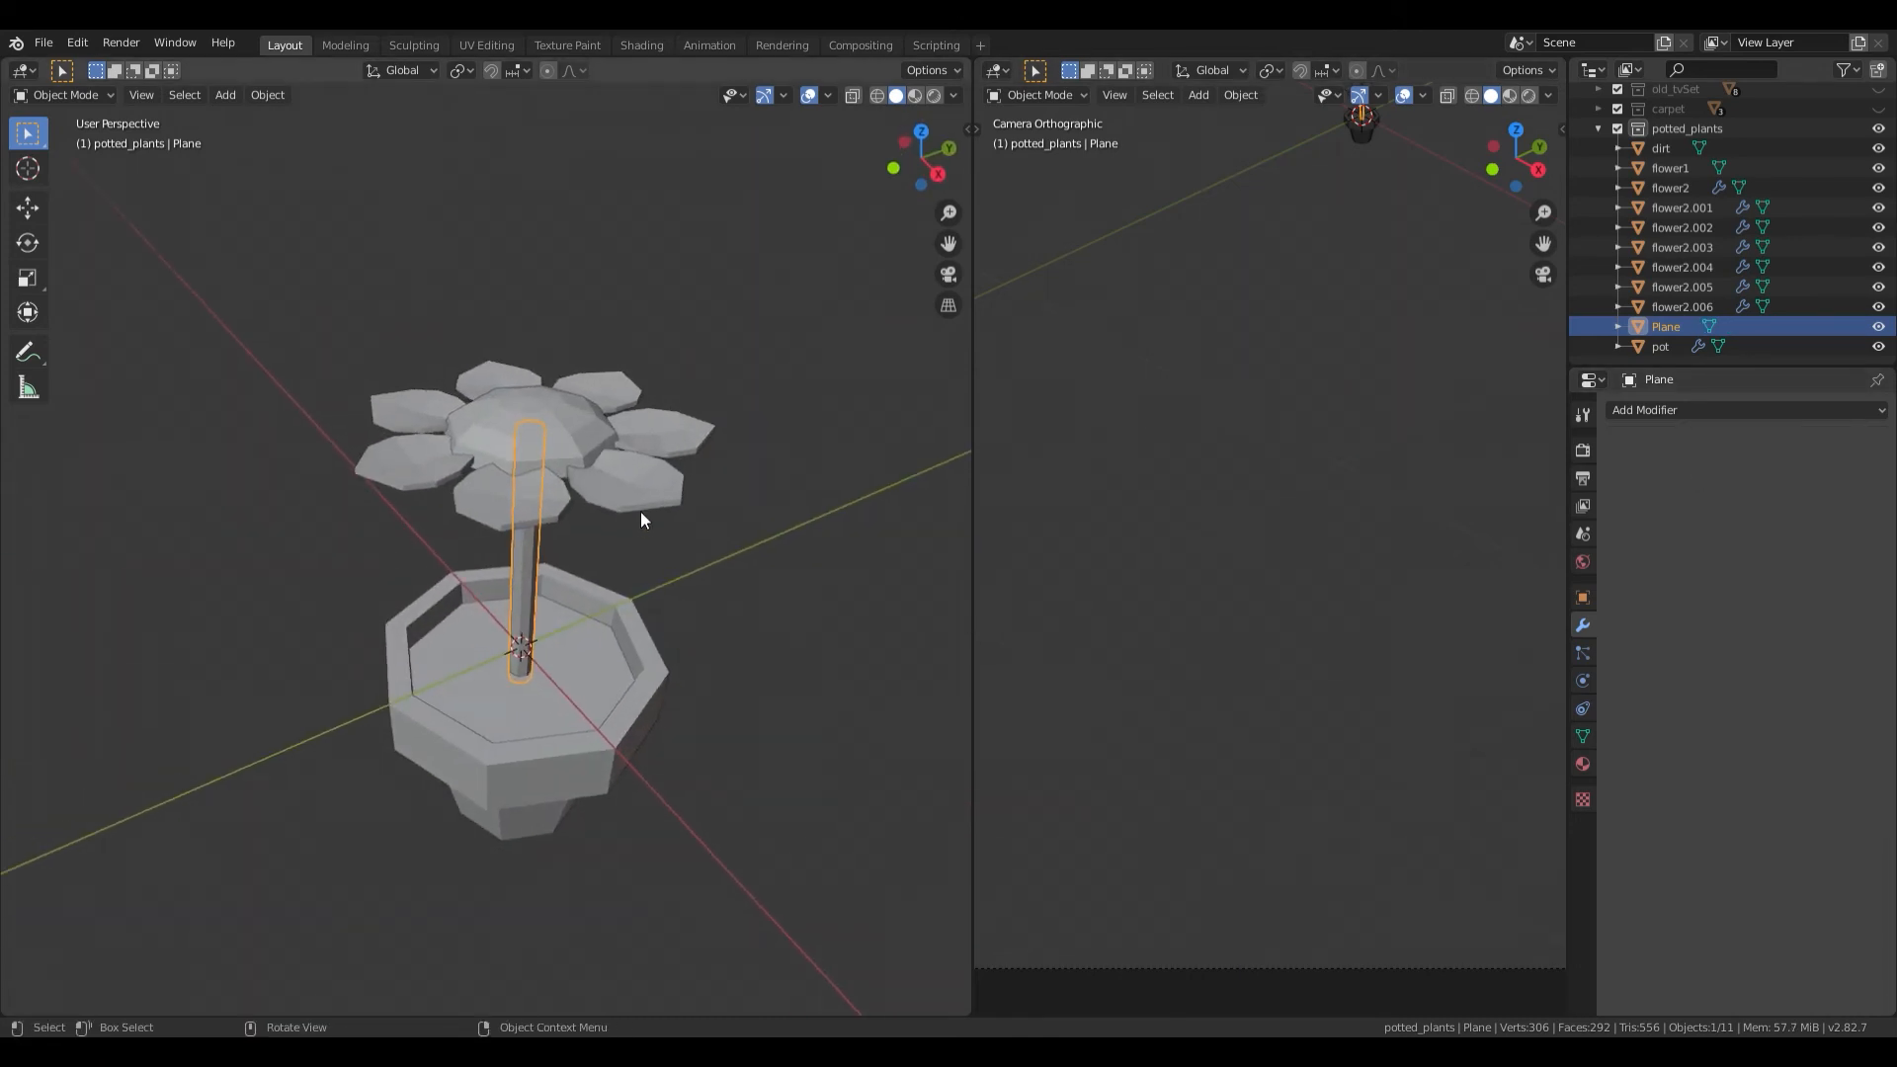
Step: Duplicate the petal on the flower's positive X side in place and lower the copy about 0.0297 m along Z
left_click(647, 504)
key("KP_7")
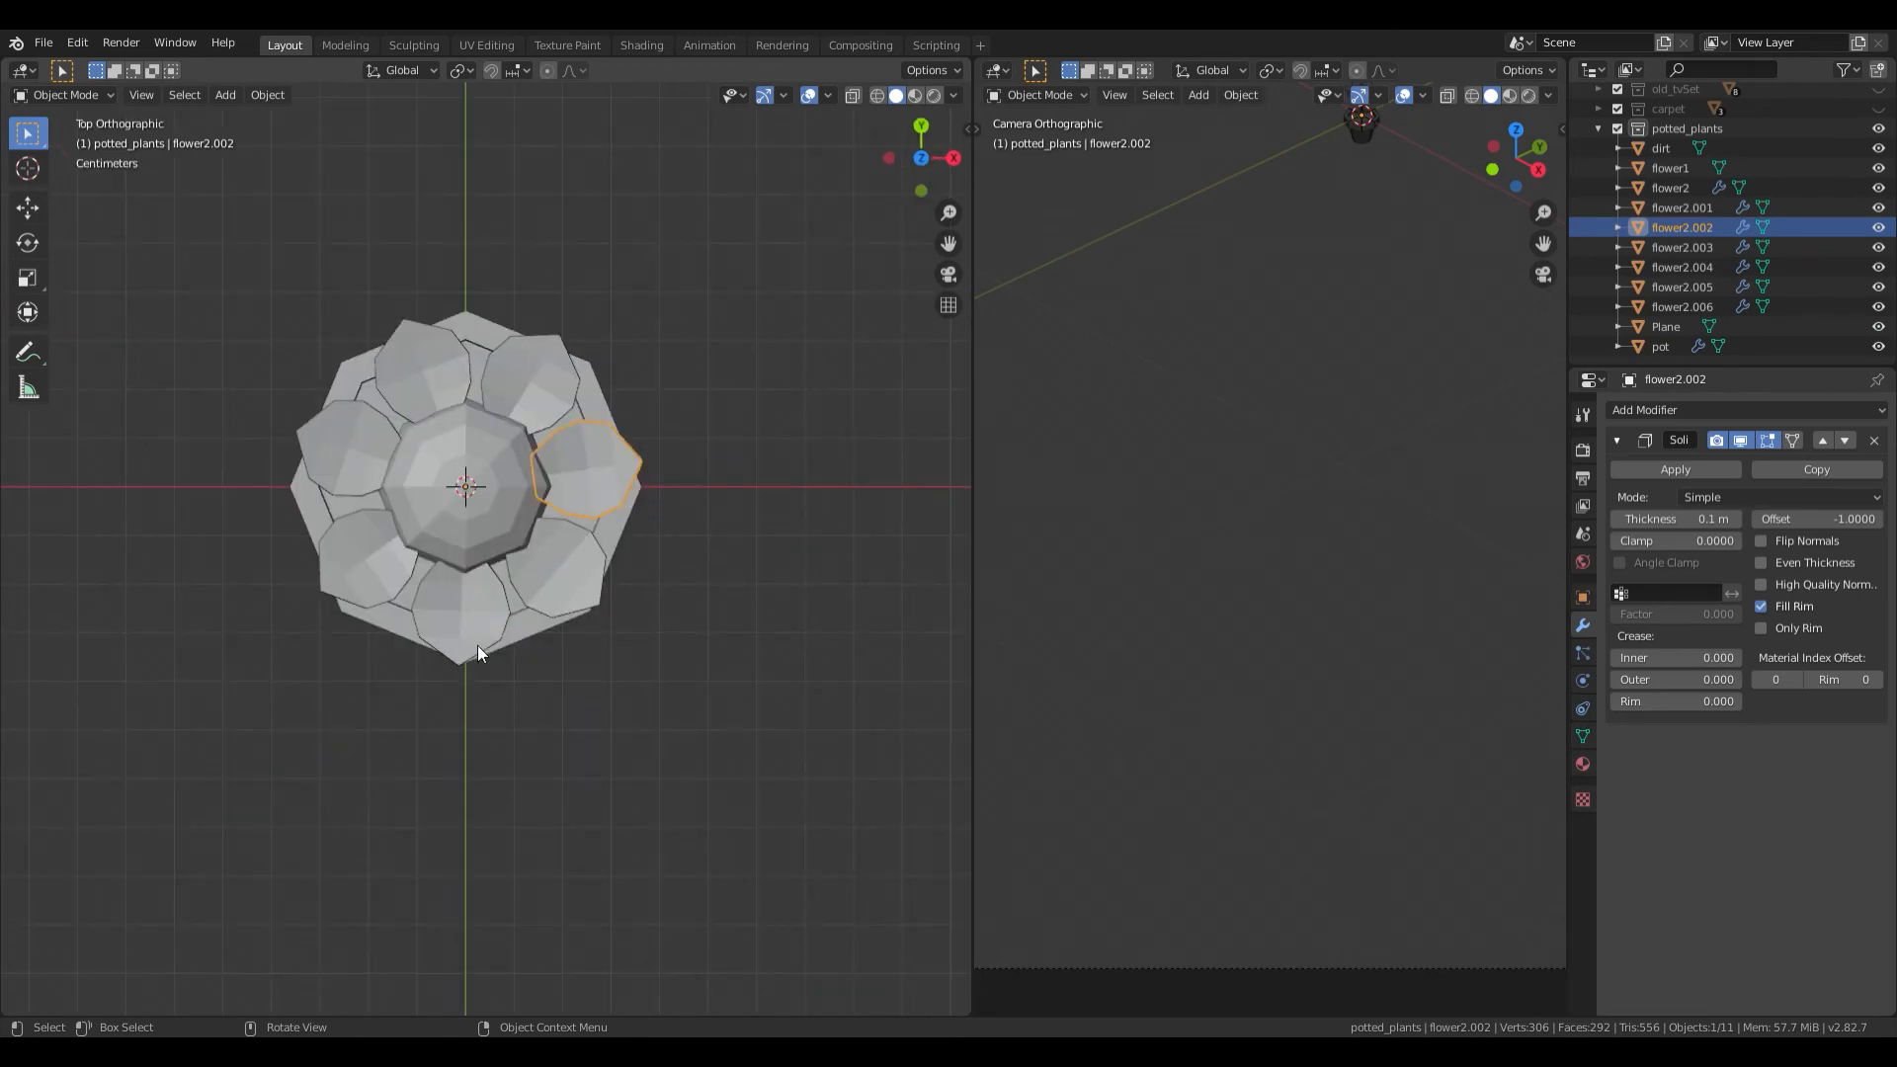
left_click(564, 582, "shift")
left_click(593, 492, "shift")
middle_click_drag(626, 541, 648, 476)
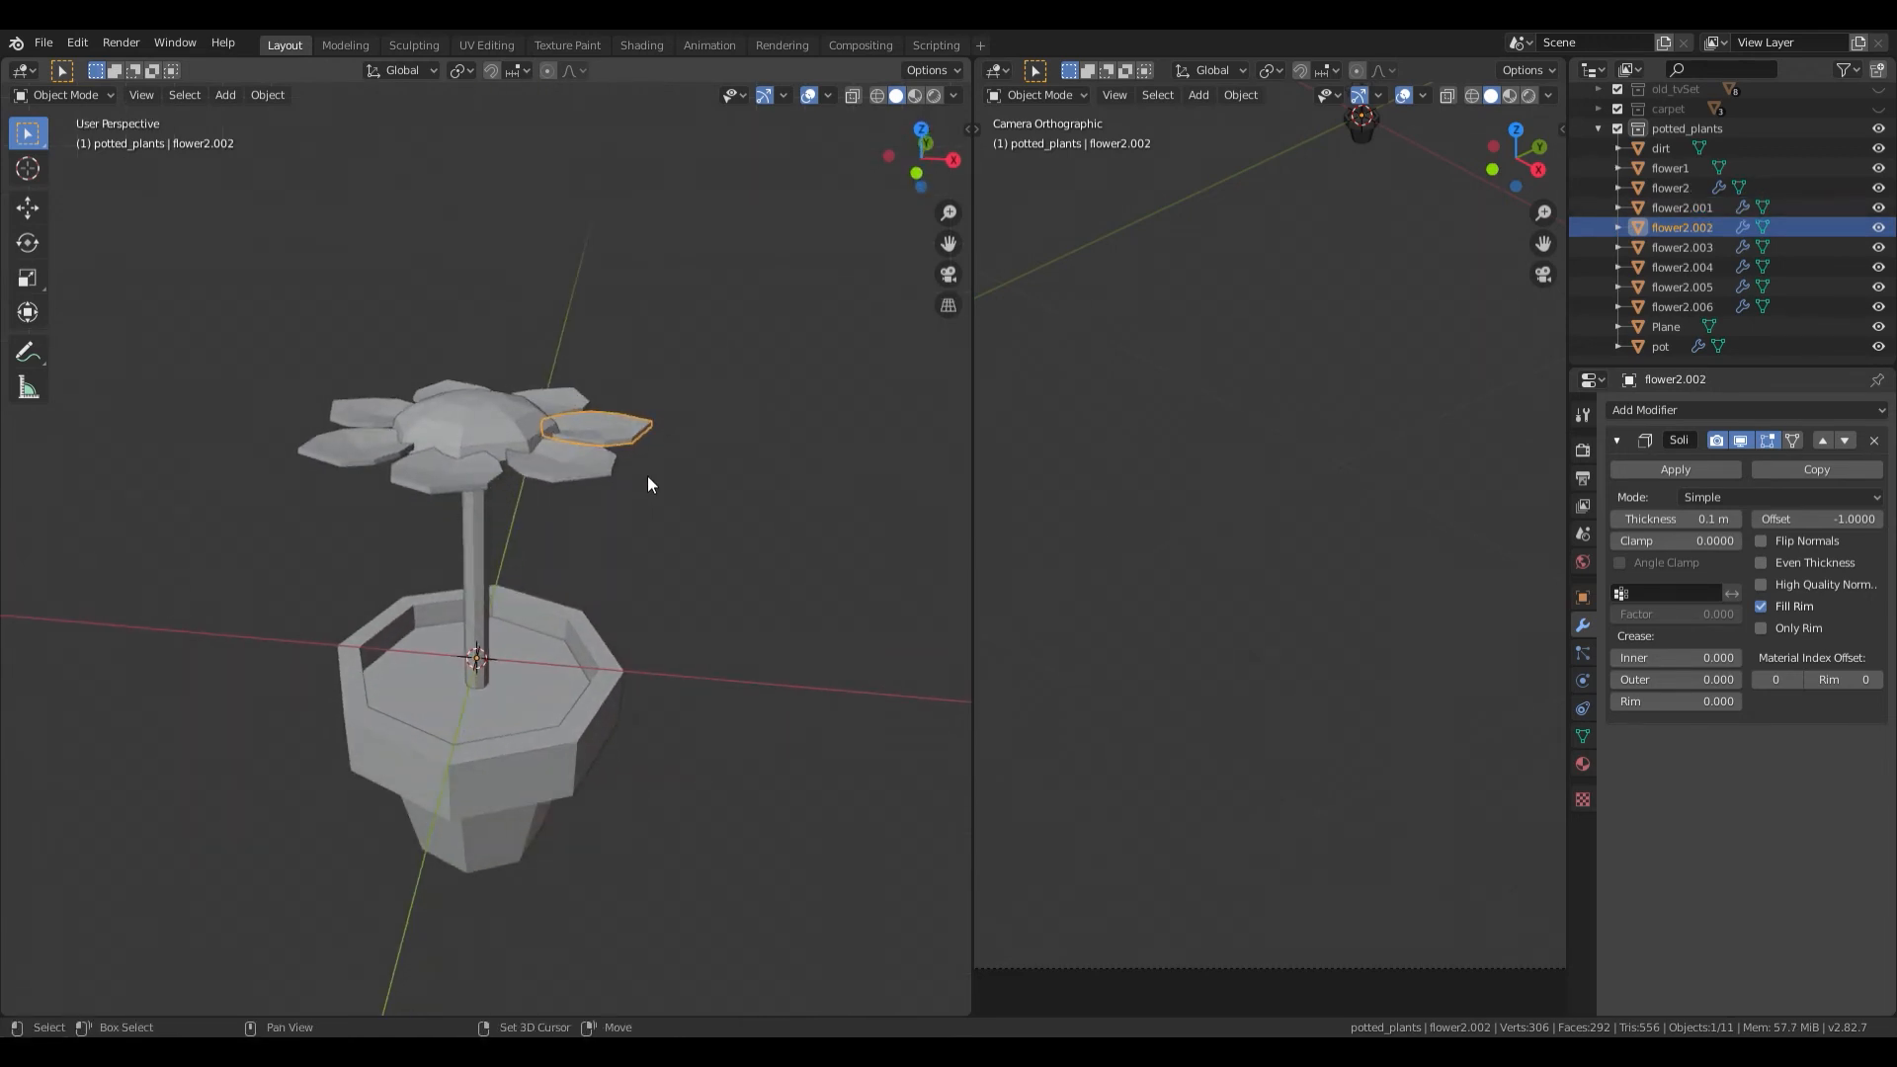
key("shift+d")
right_click(648, 484)
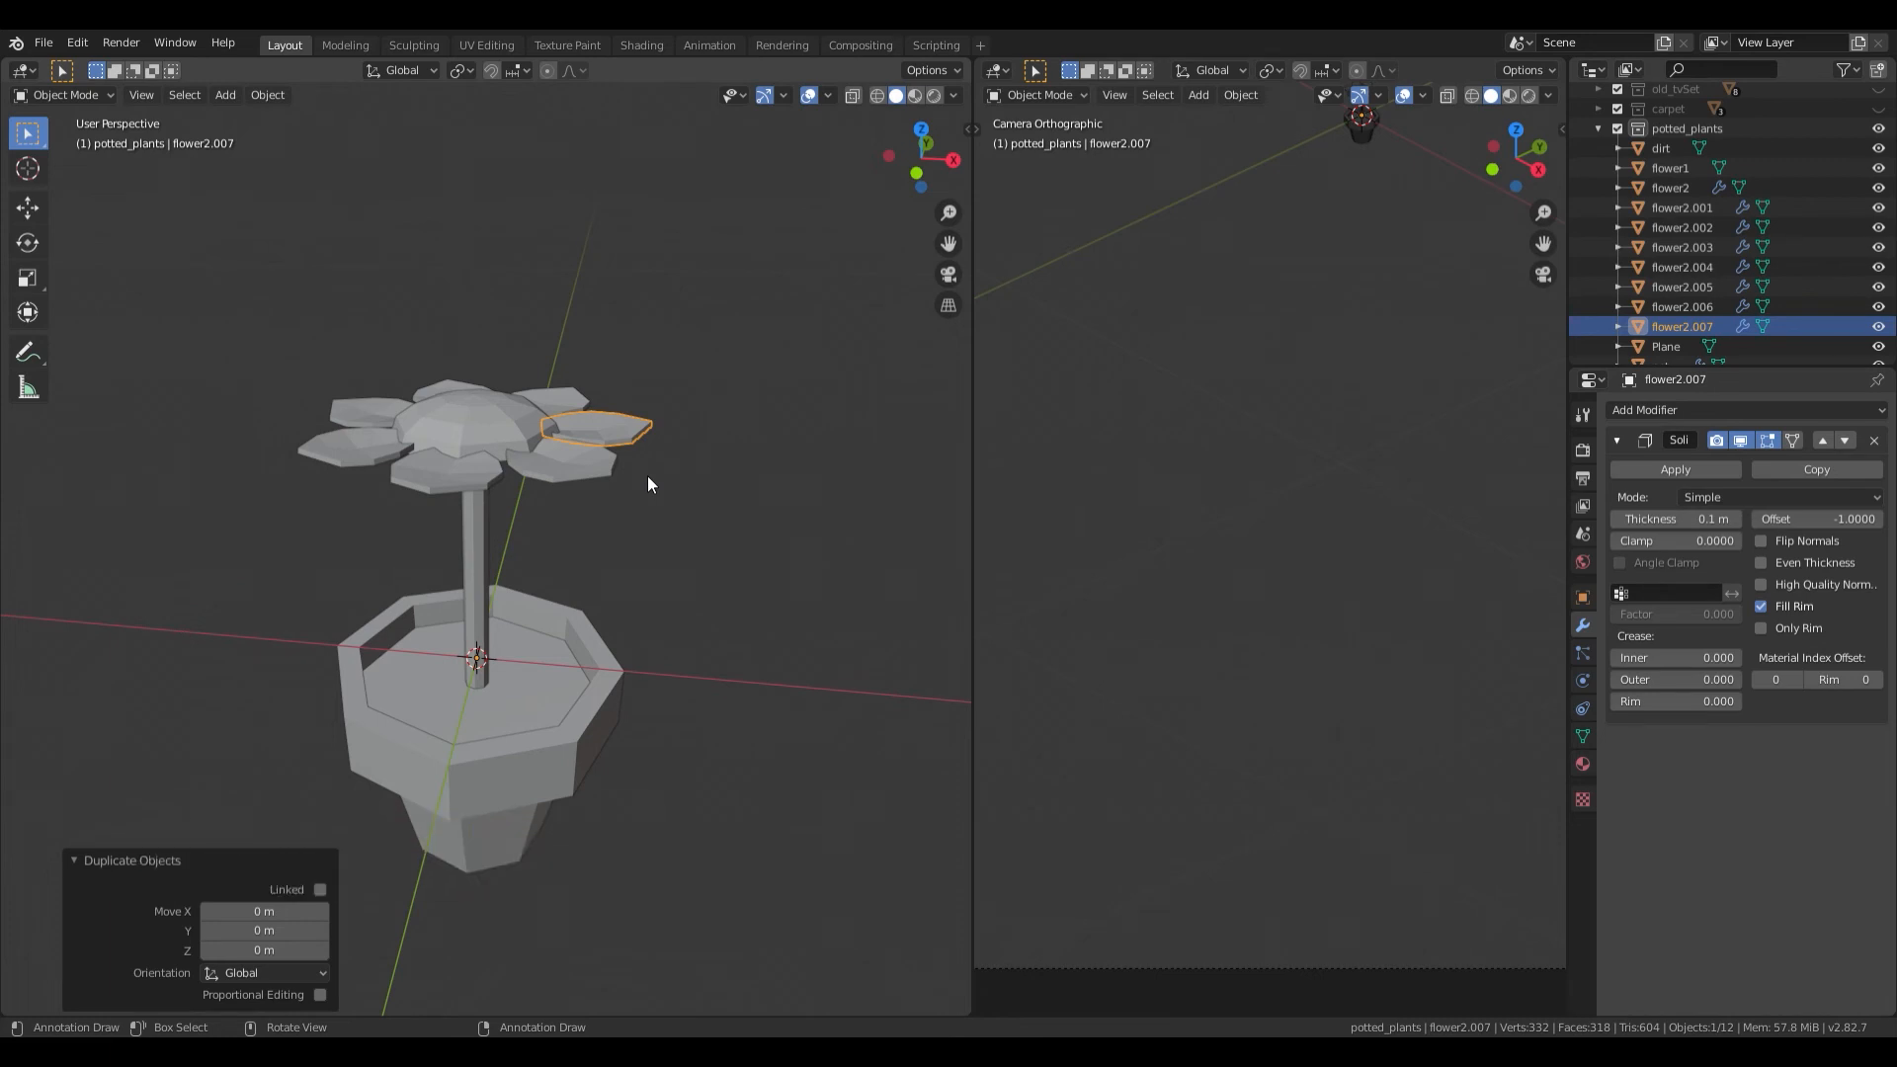
key("g")
key("z")
left_click(650, 579)
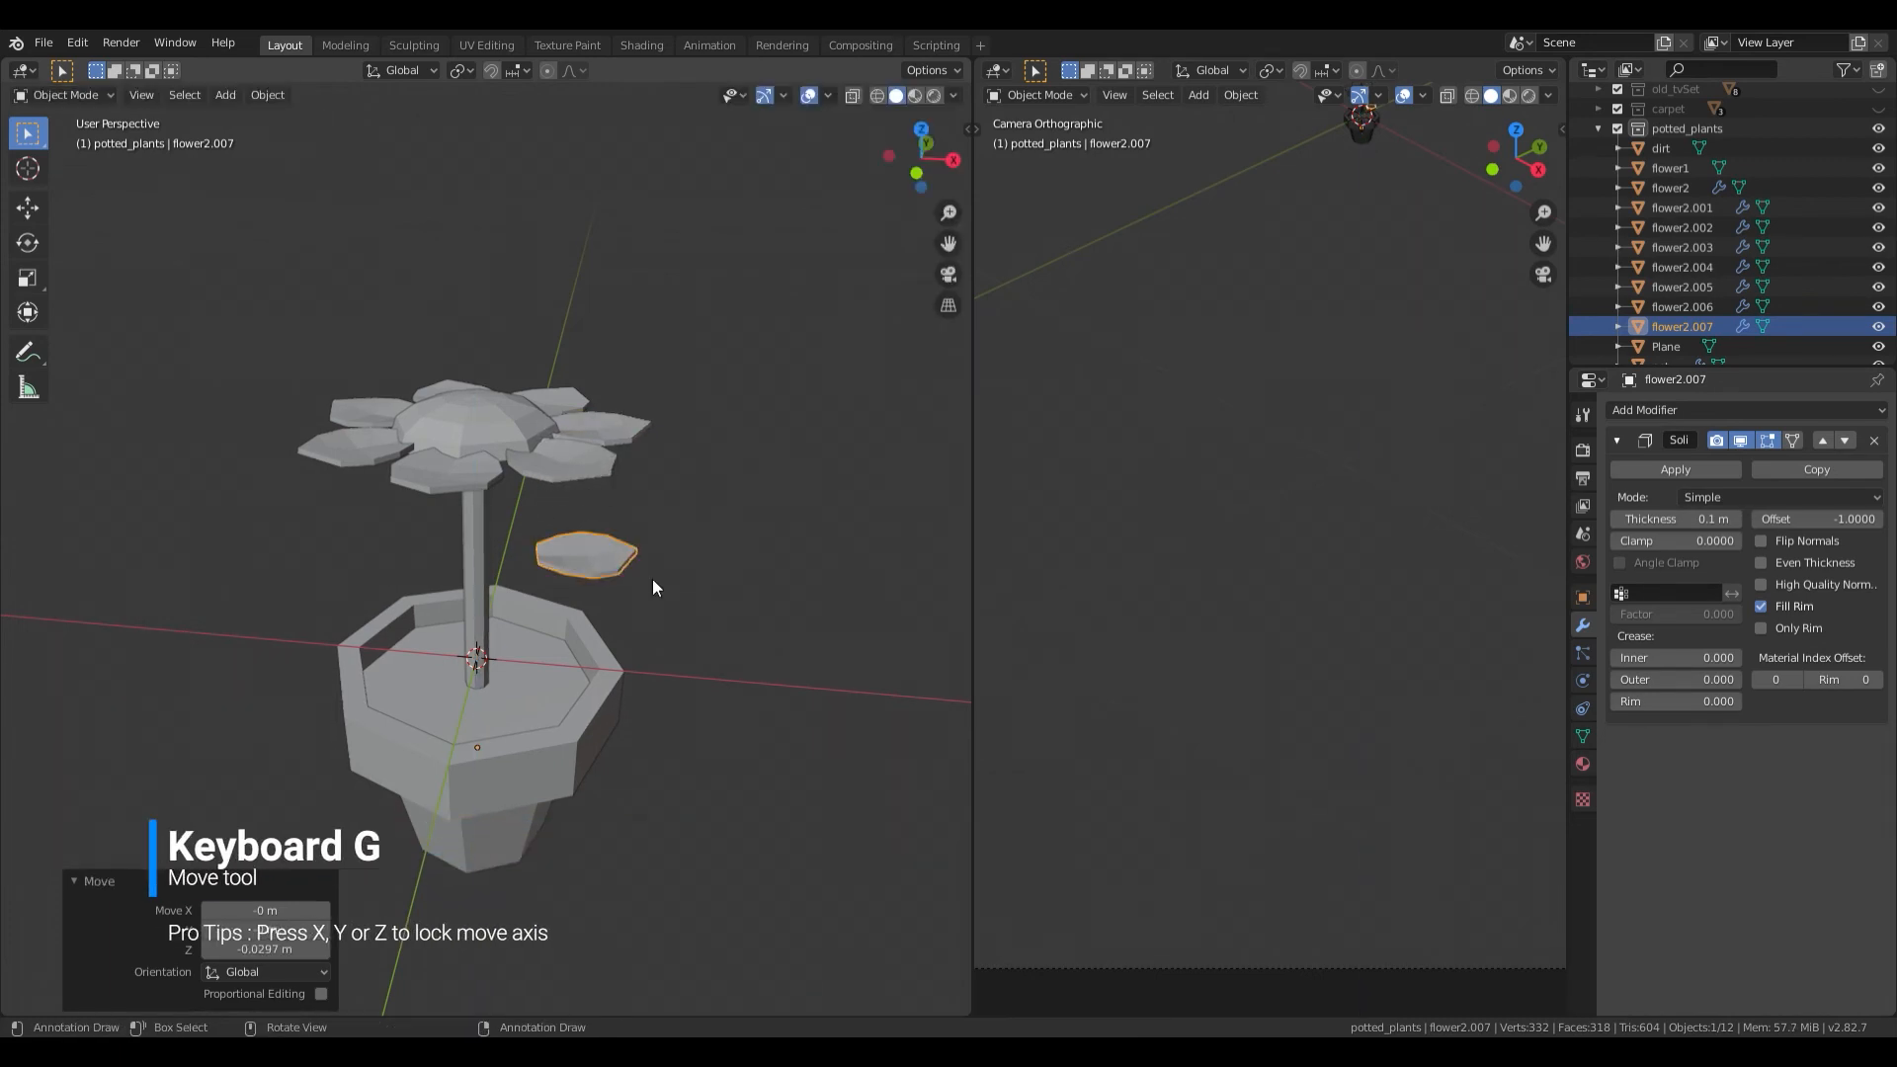
Step: From the top view, move the lowered petal copy toward the stem by about -0.014 m in X and -0.0014 m in Y
key("KP_7")
scroll(652, 579, "up", 3)
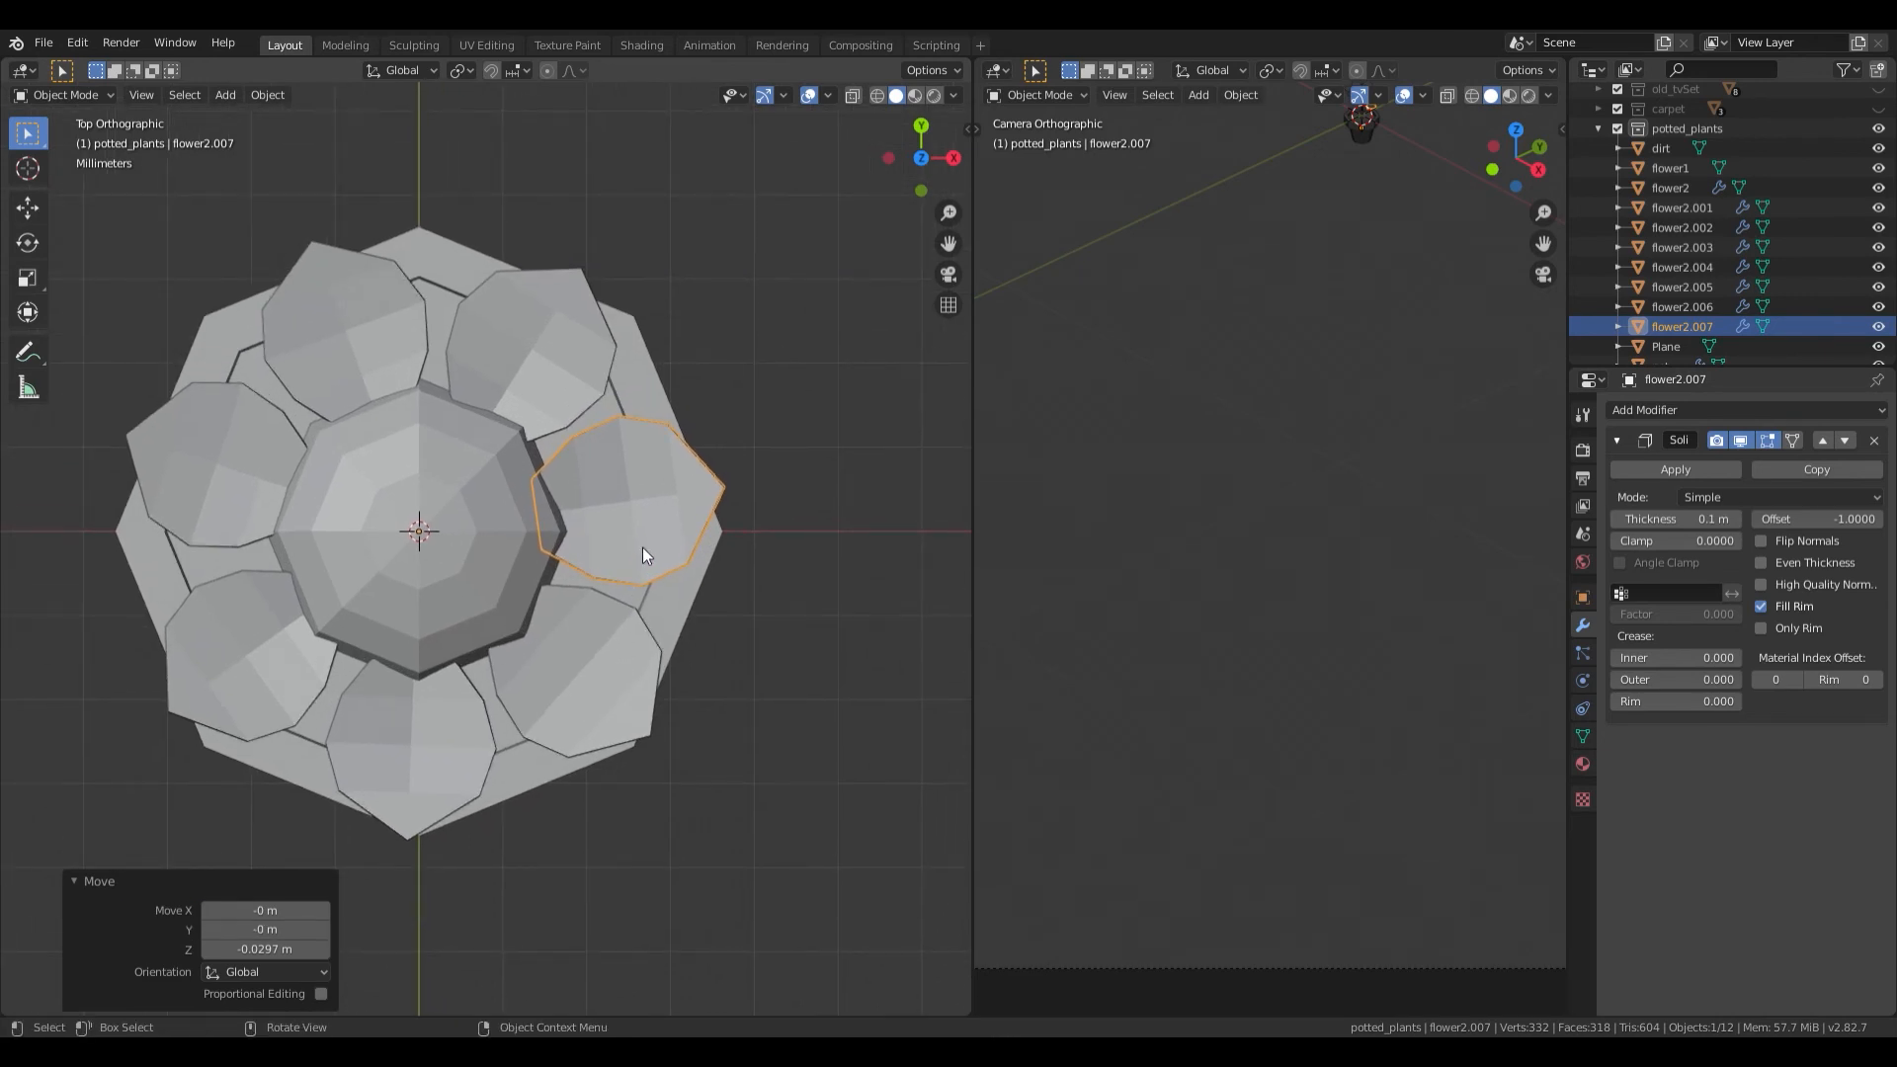
key("g")
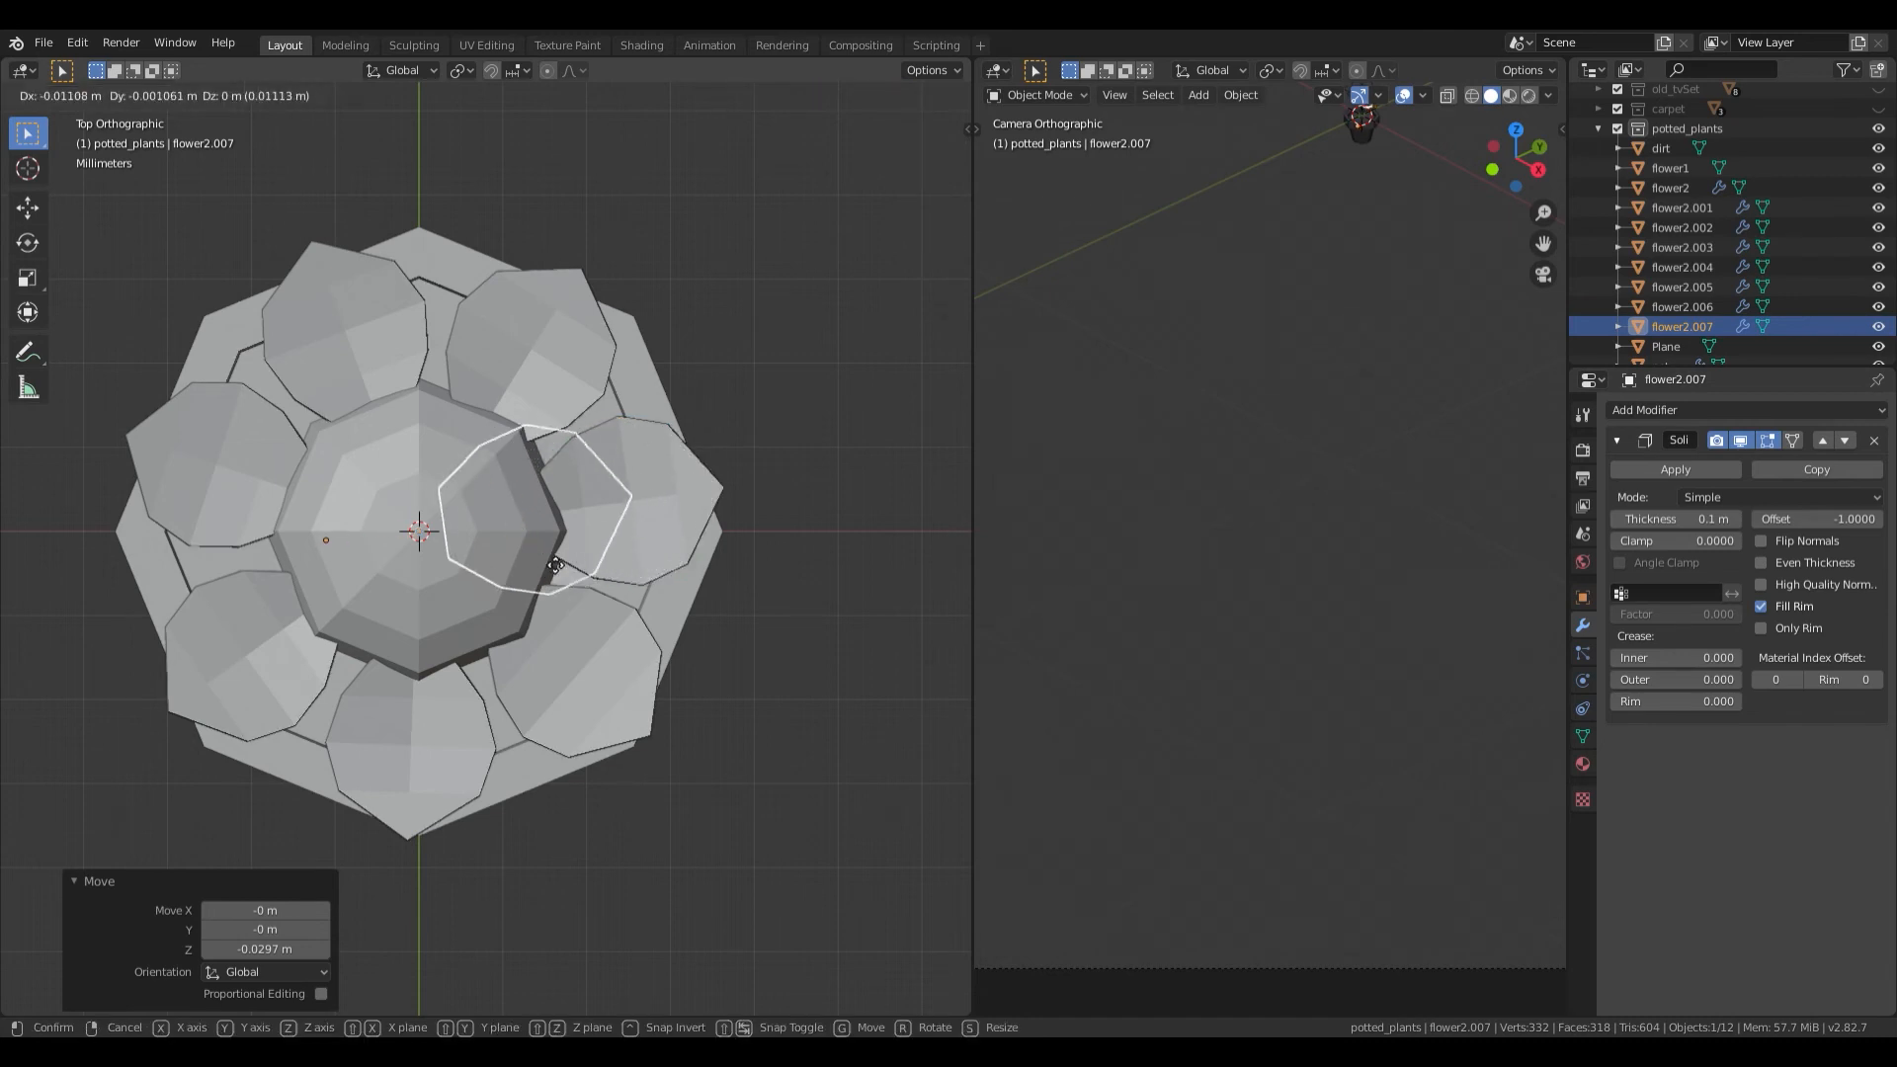
left_click(534, 568)
middle_click_drag(534, 568, 573, 548)
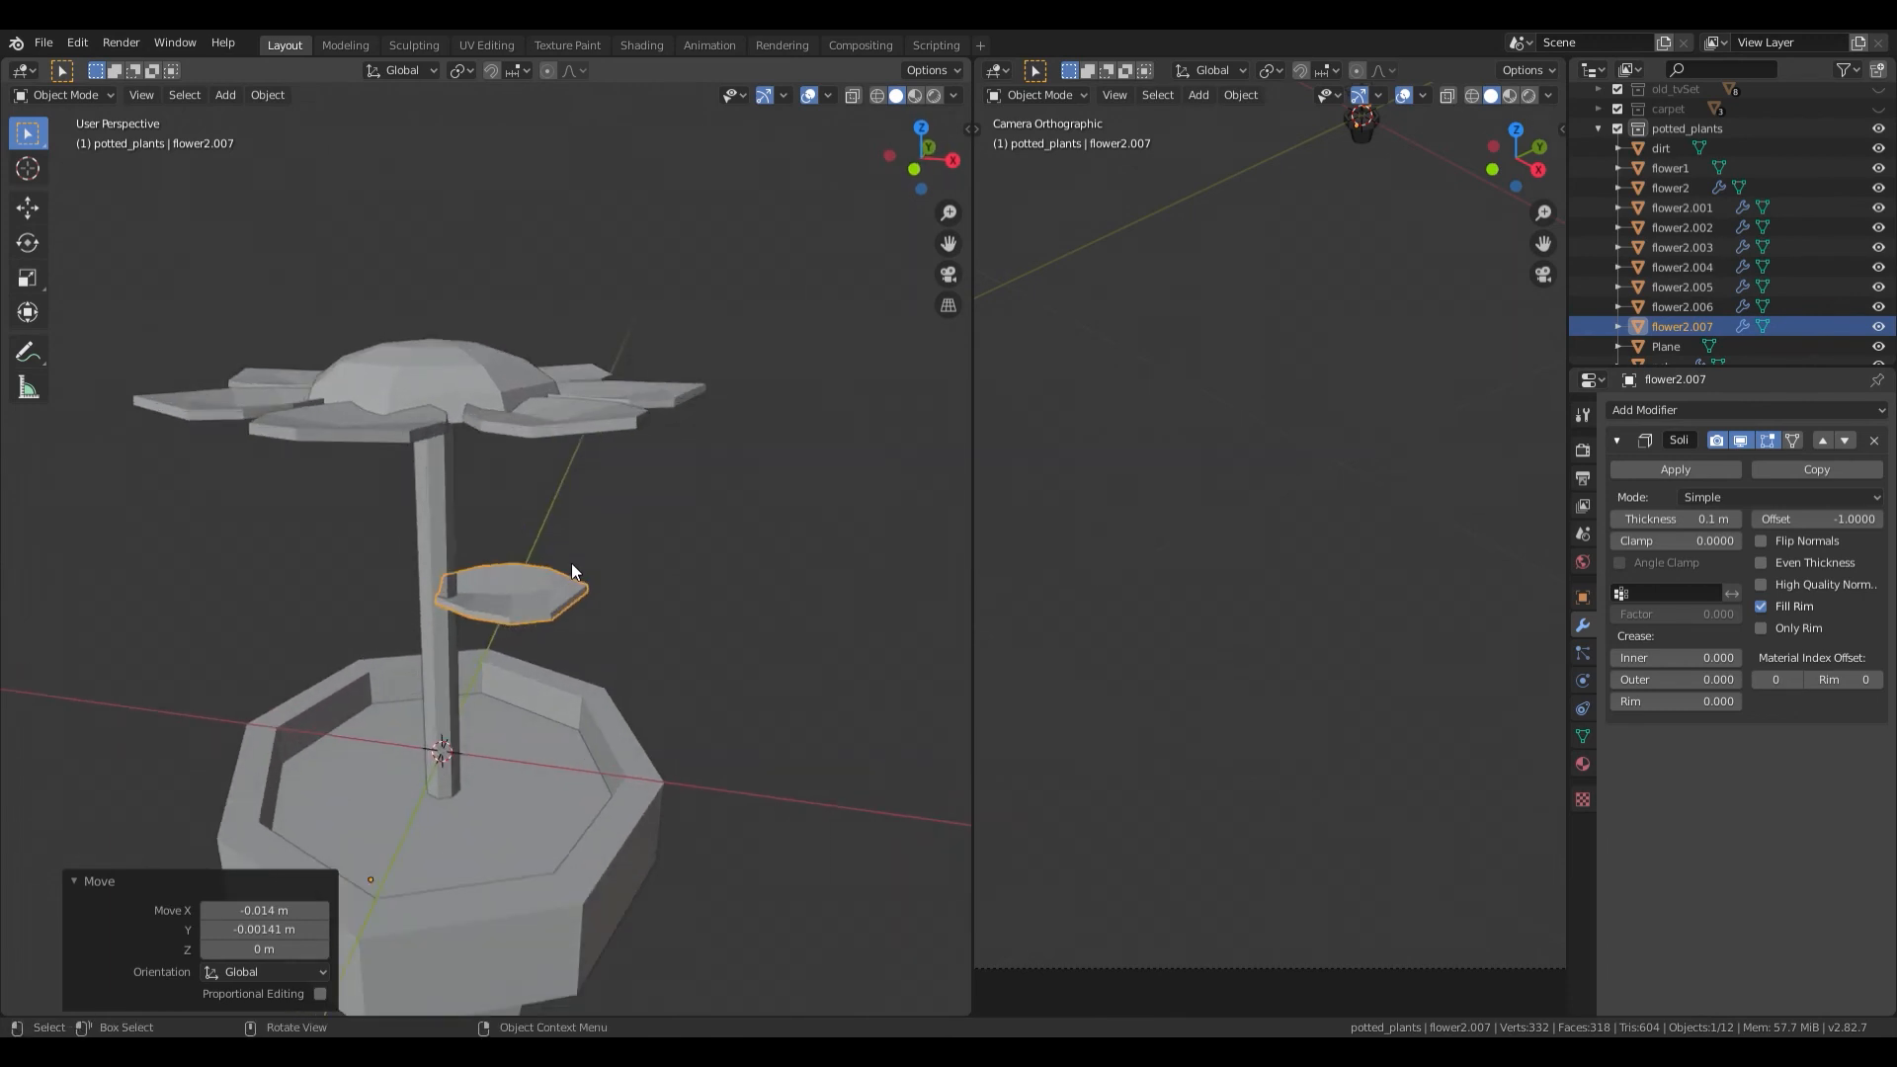
Step: Set the leaf's origin to its geometry, and scale the leaf by about 0.983 and again by about 1.211
key("KP_7")
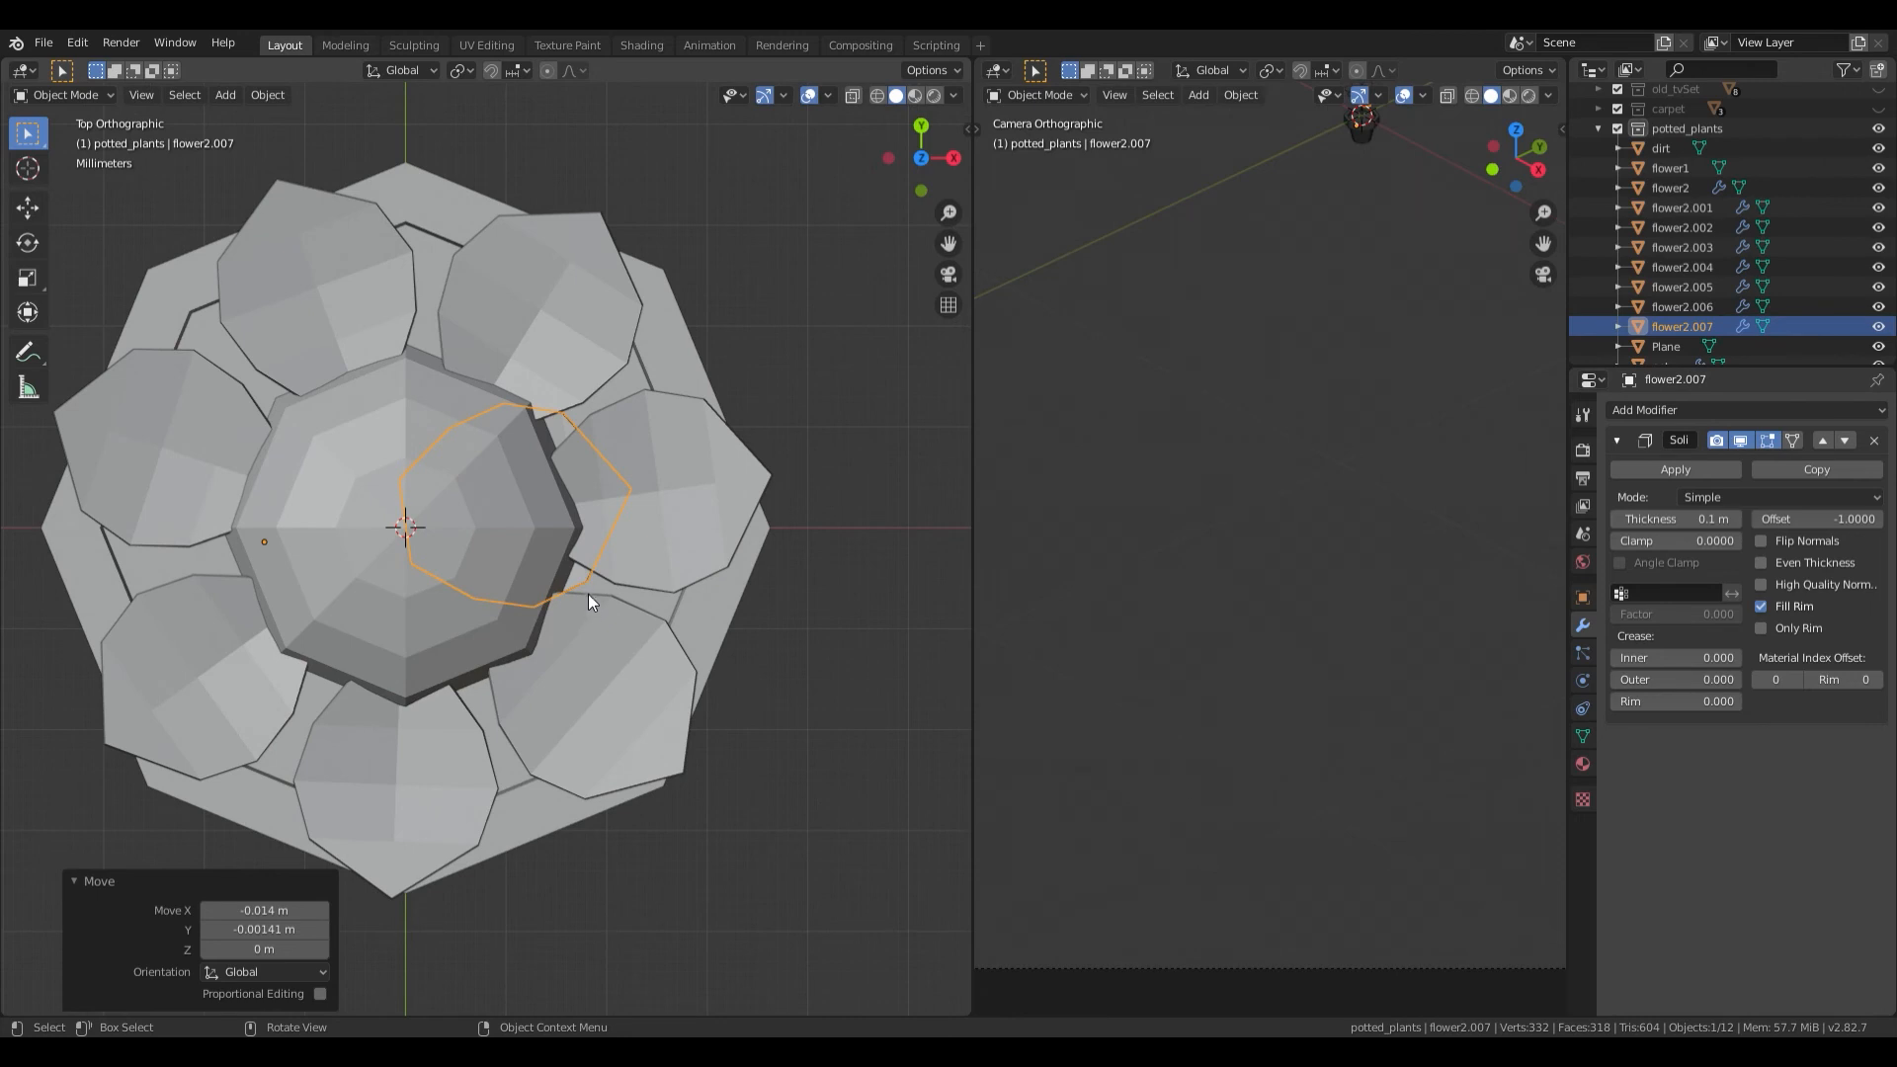
right_click(607, 490)
mouse_move(615, 490)
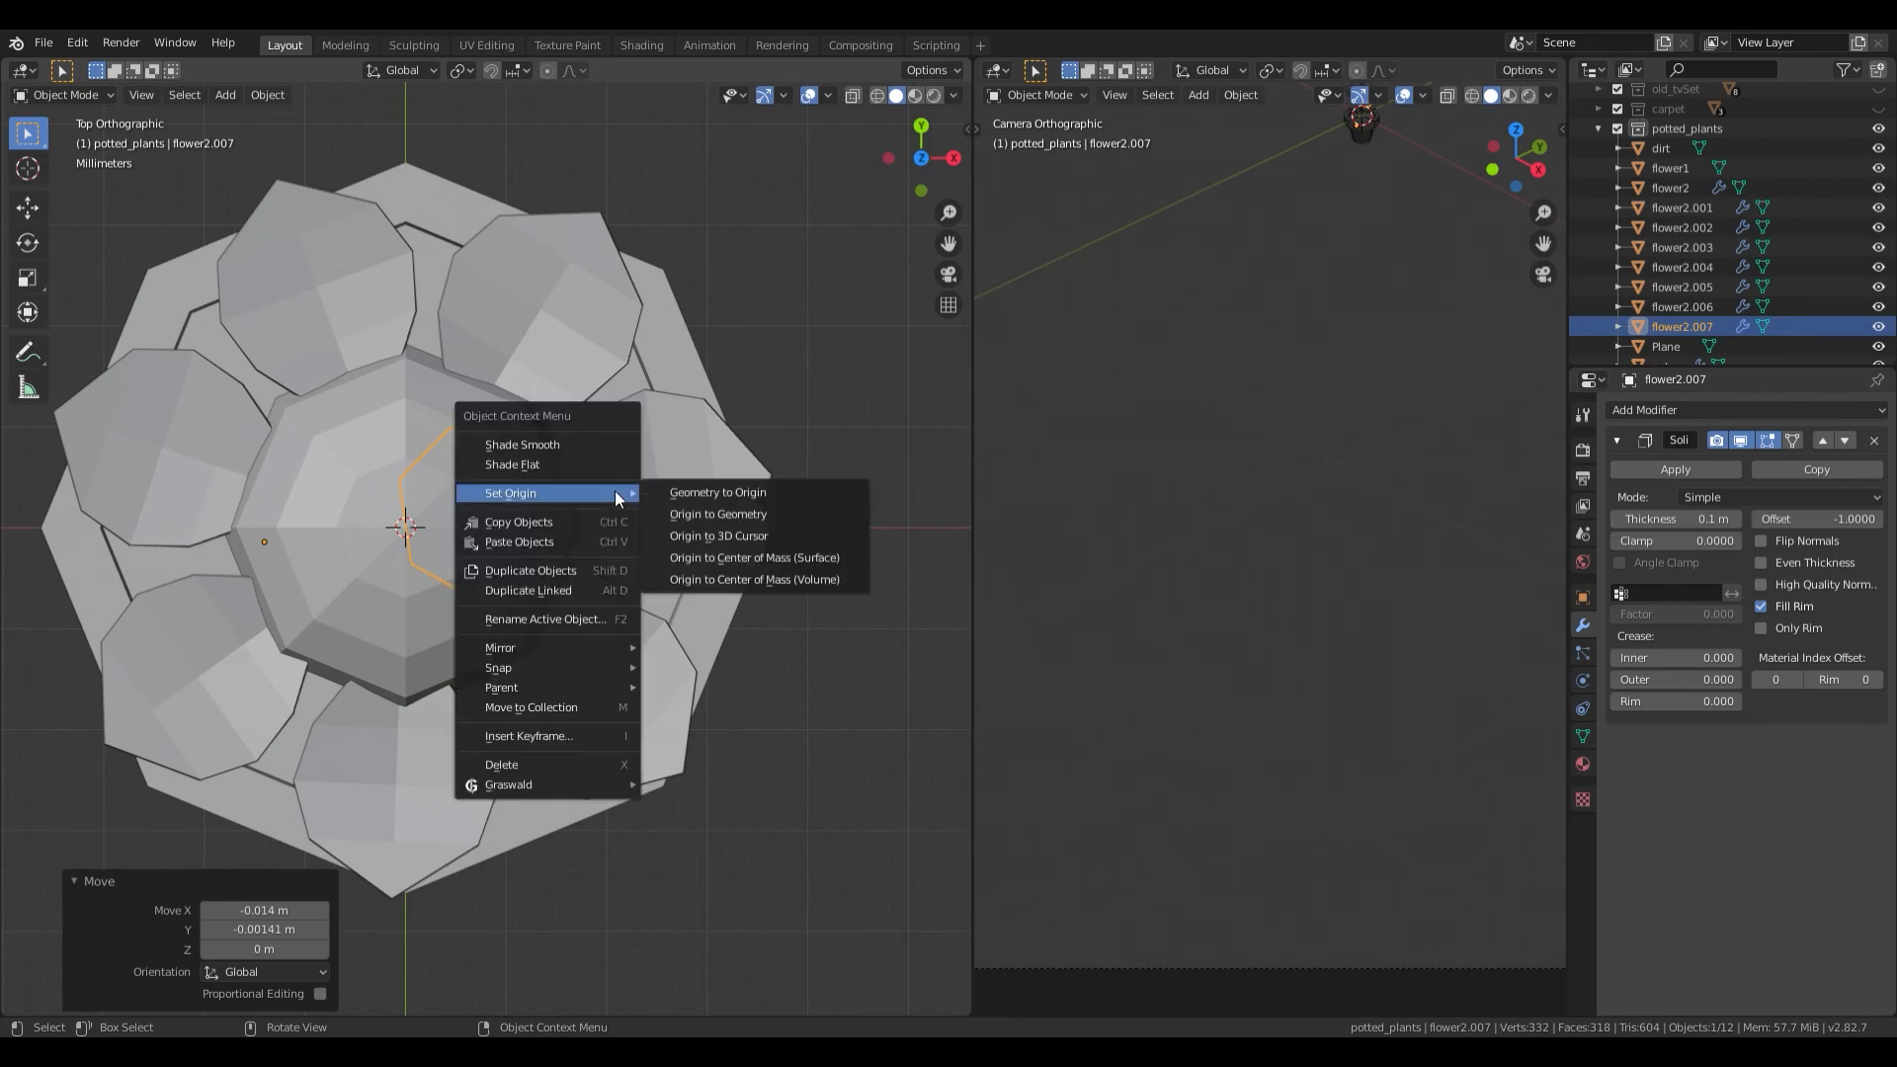
left_click(717, 517)
middle_click_drag(633, 562, 584, 576, "shift")
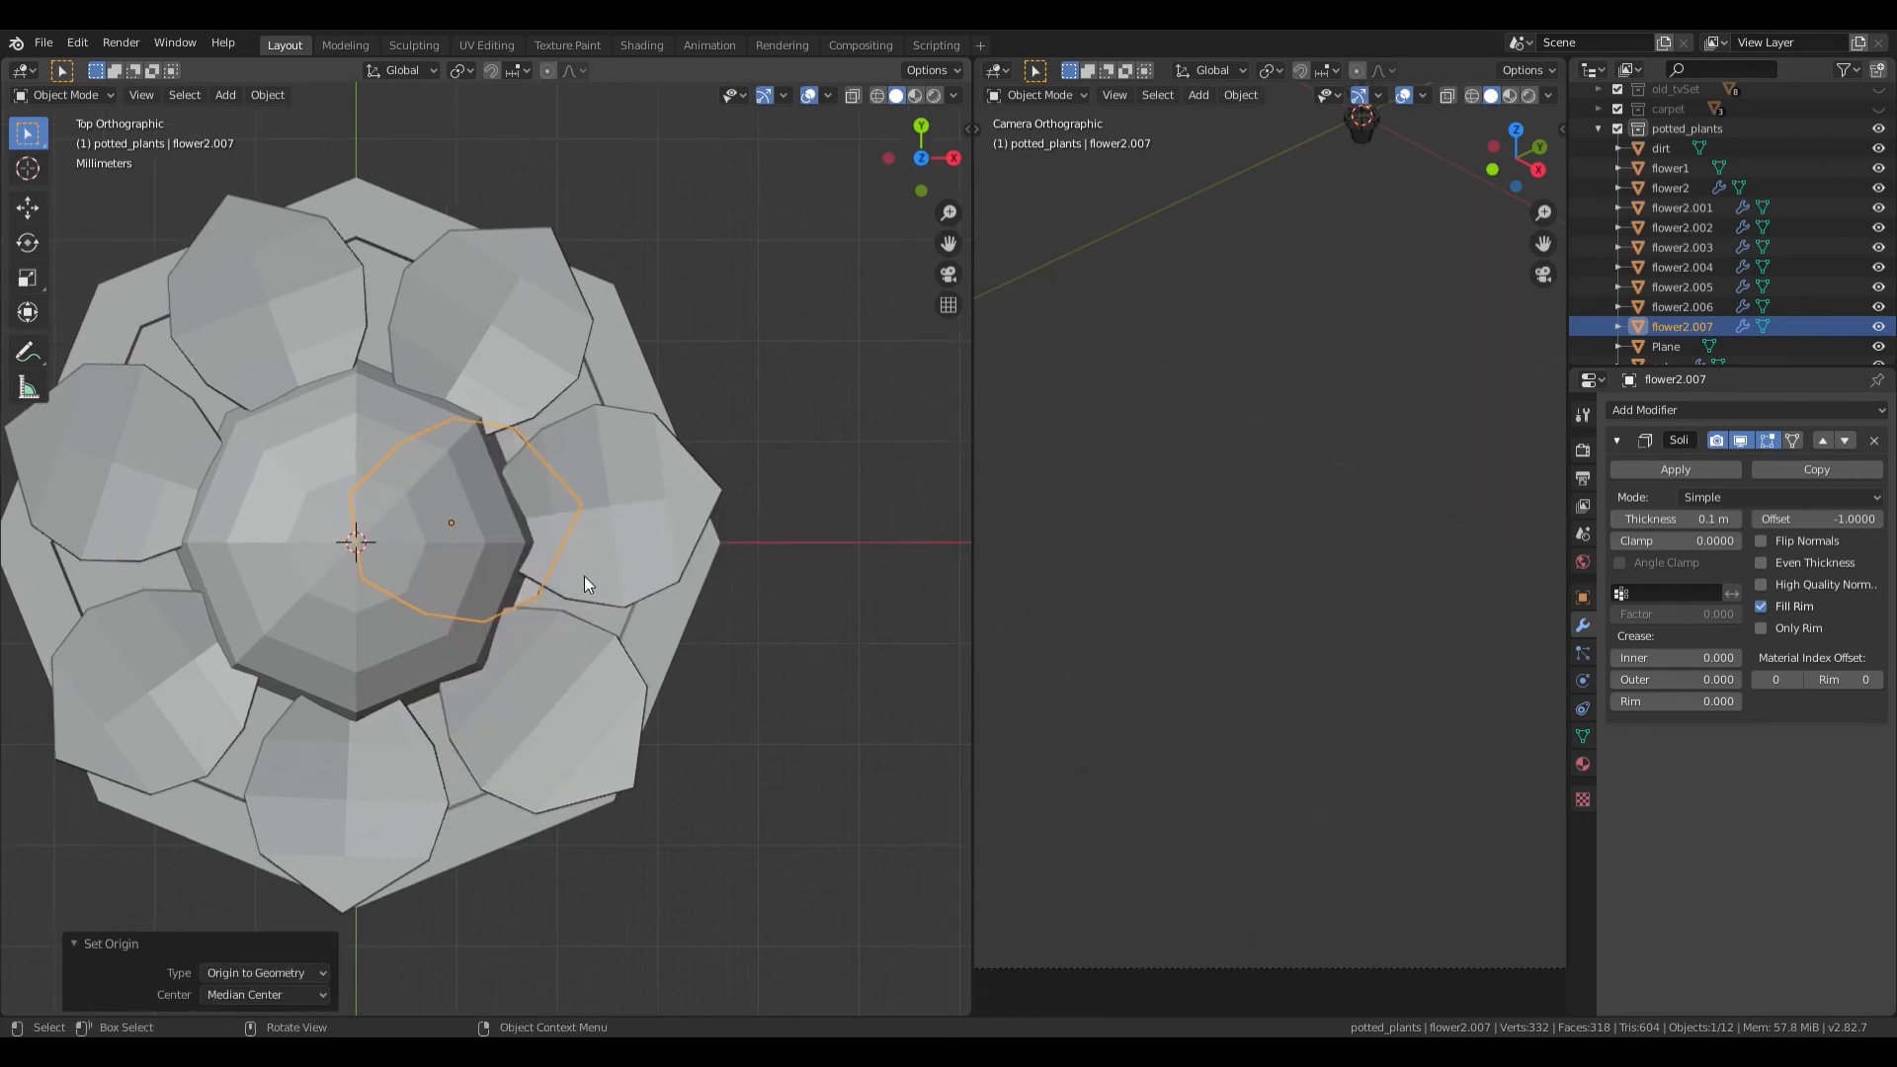
key("s")
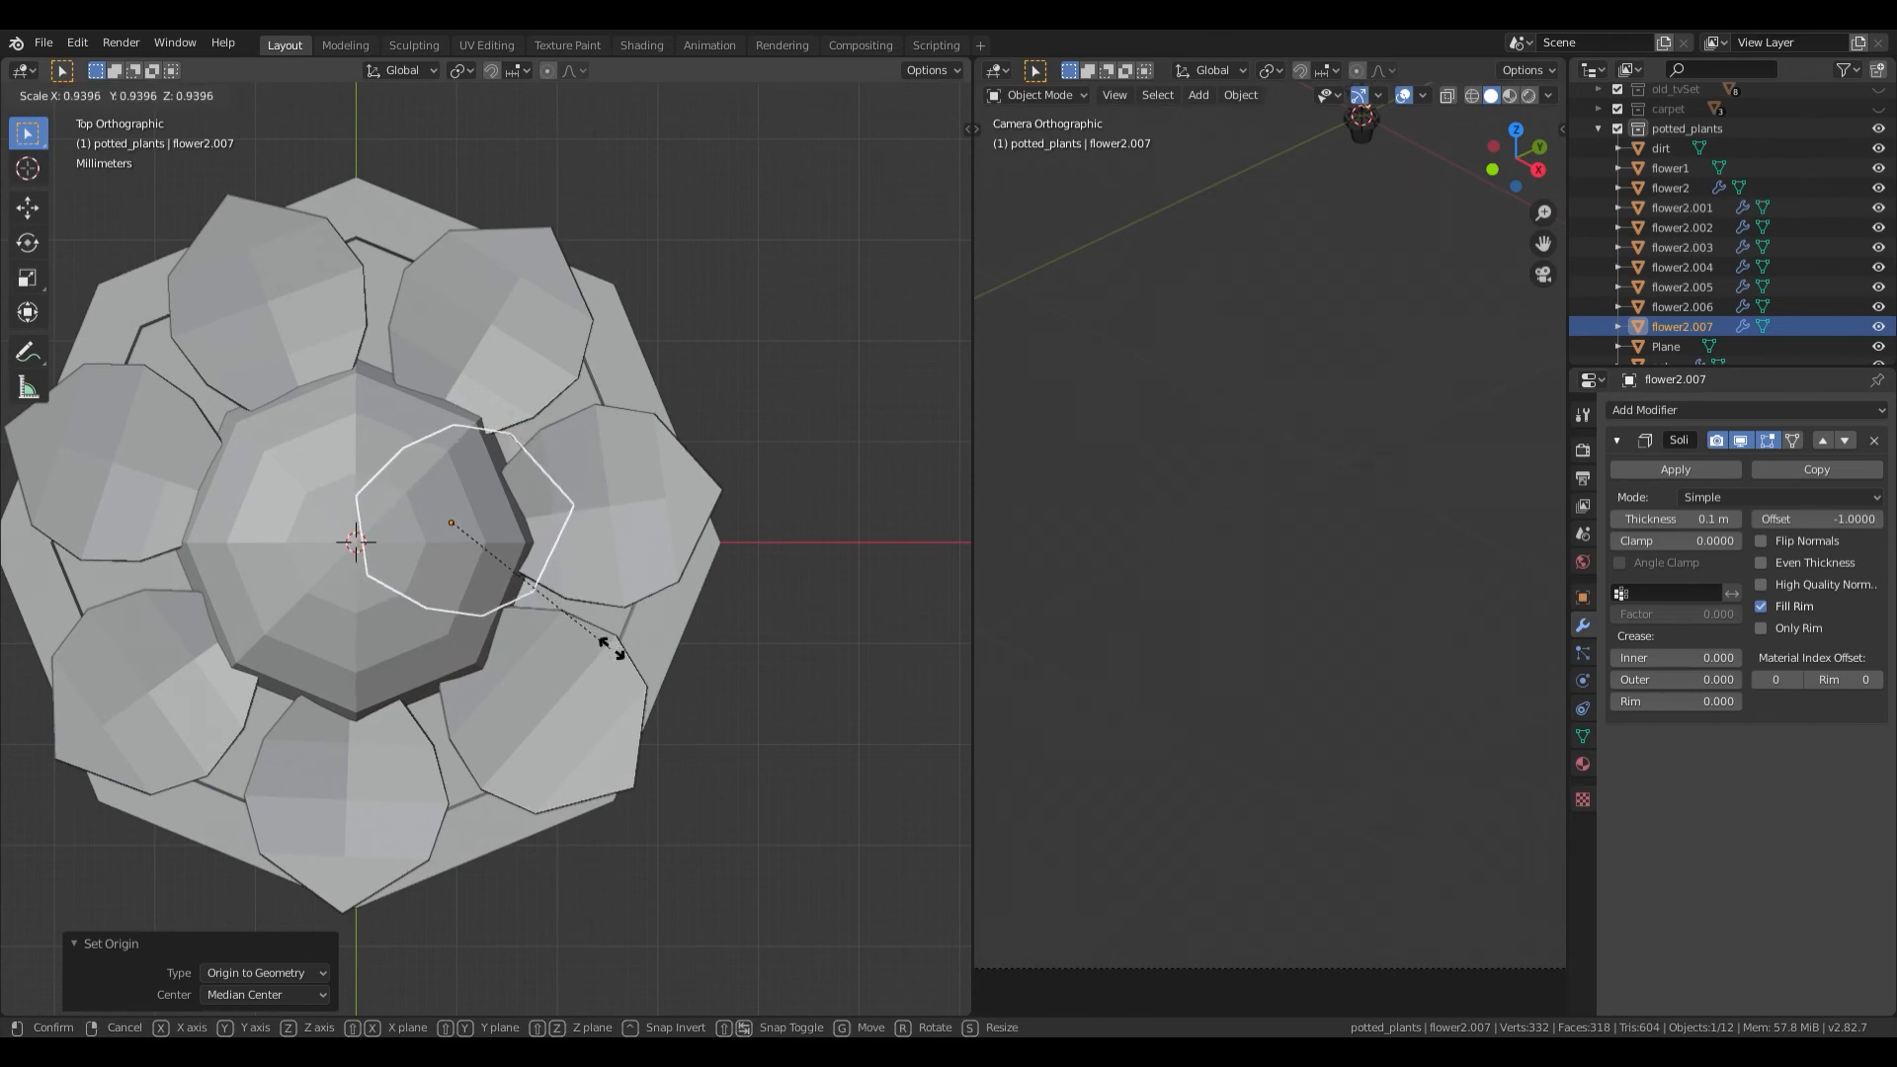
left_click(619, 652)
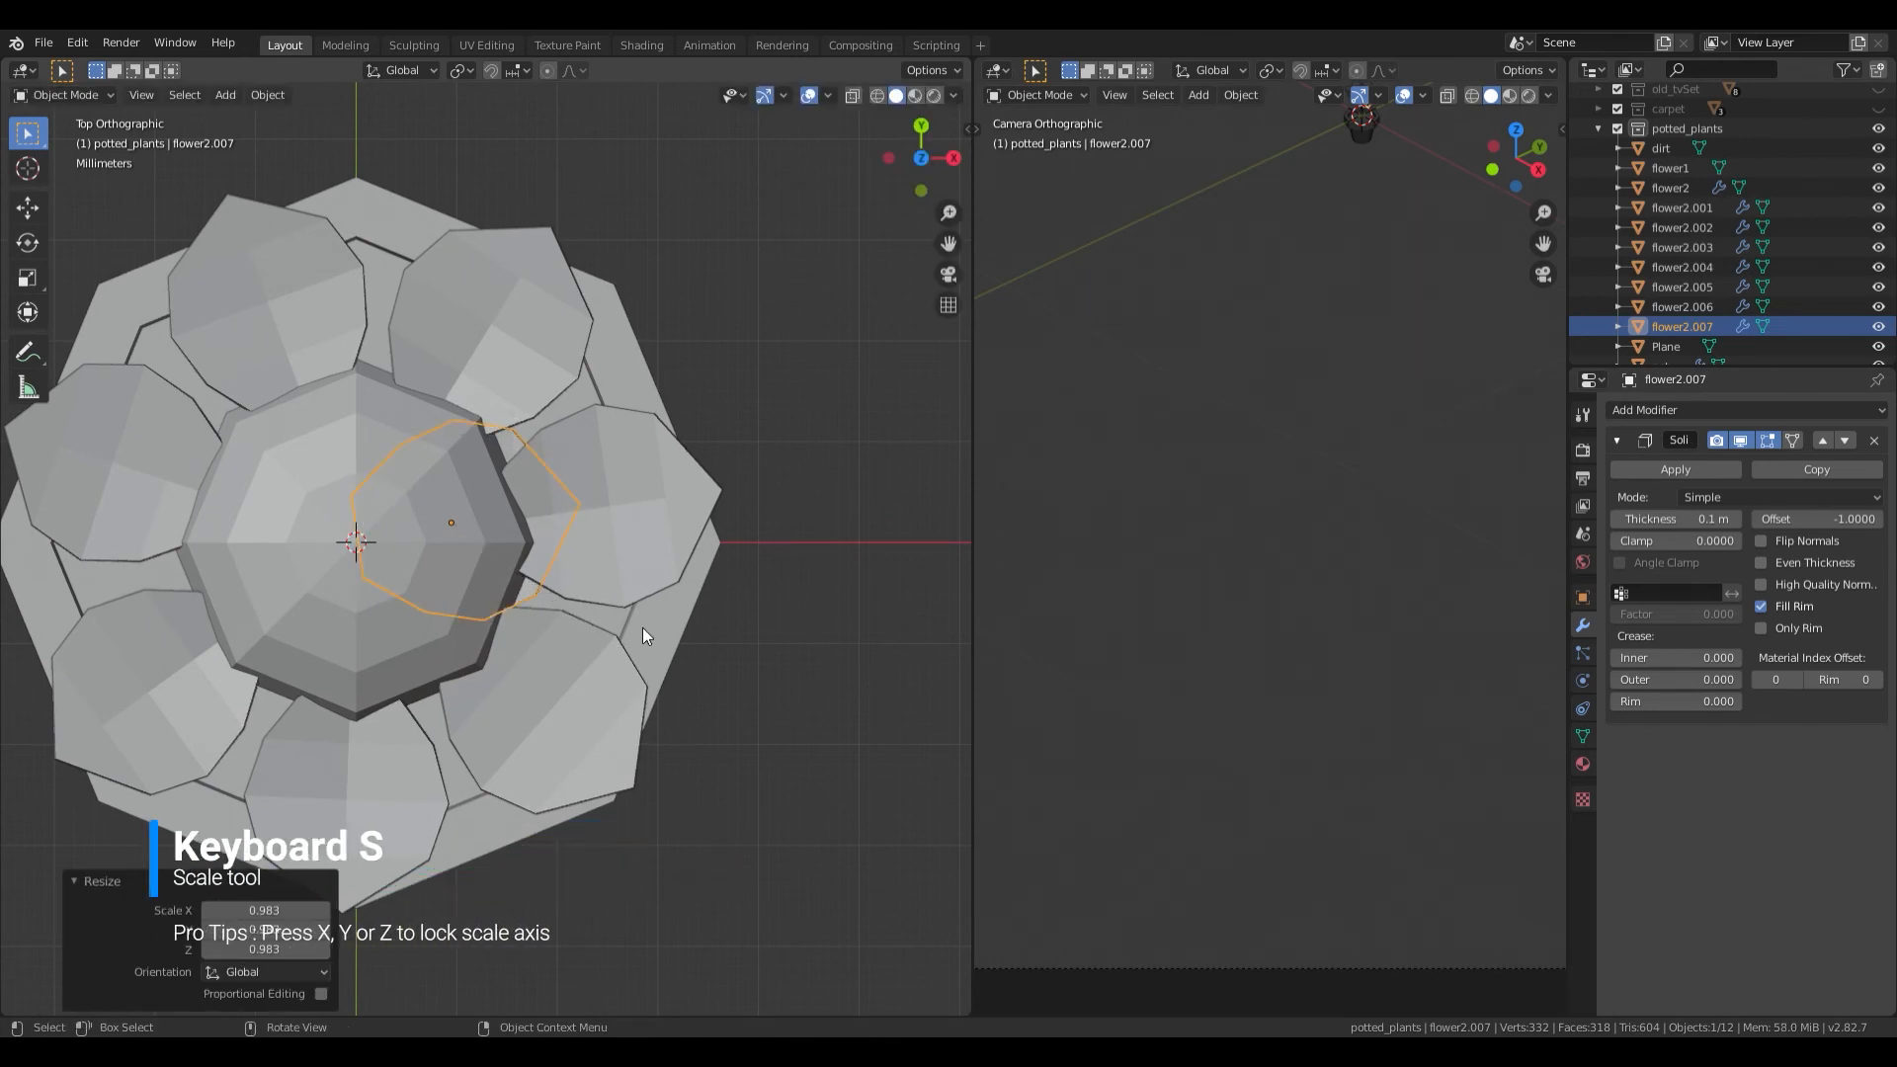
key("s")
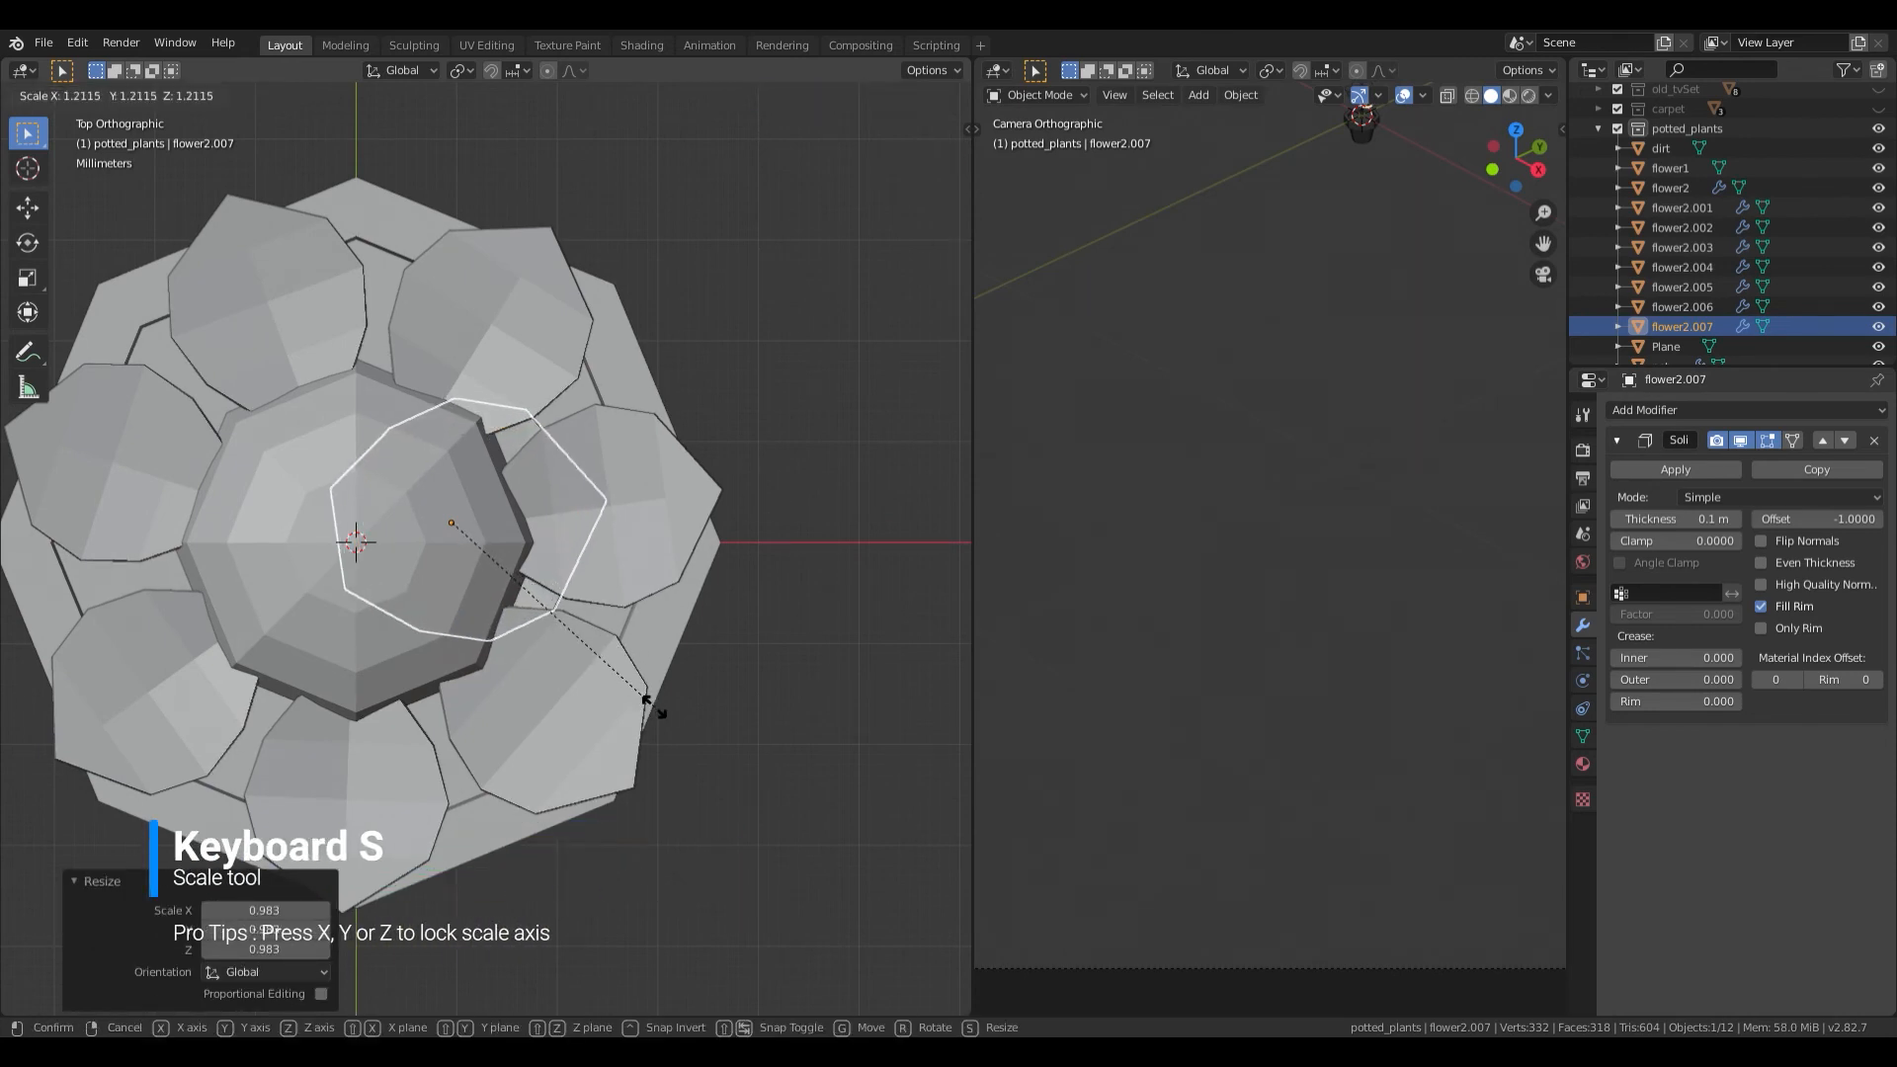
left_click(654, 712)
middle_click_drag(654, 707, 624, 560)
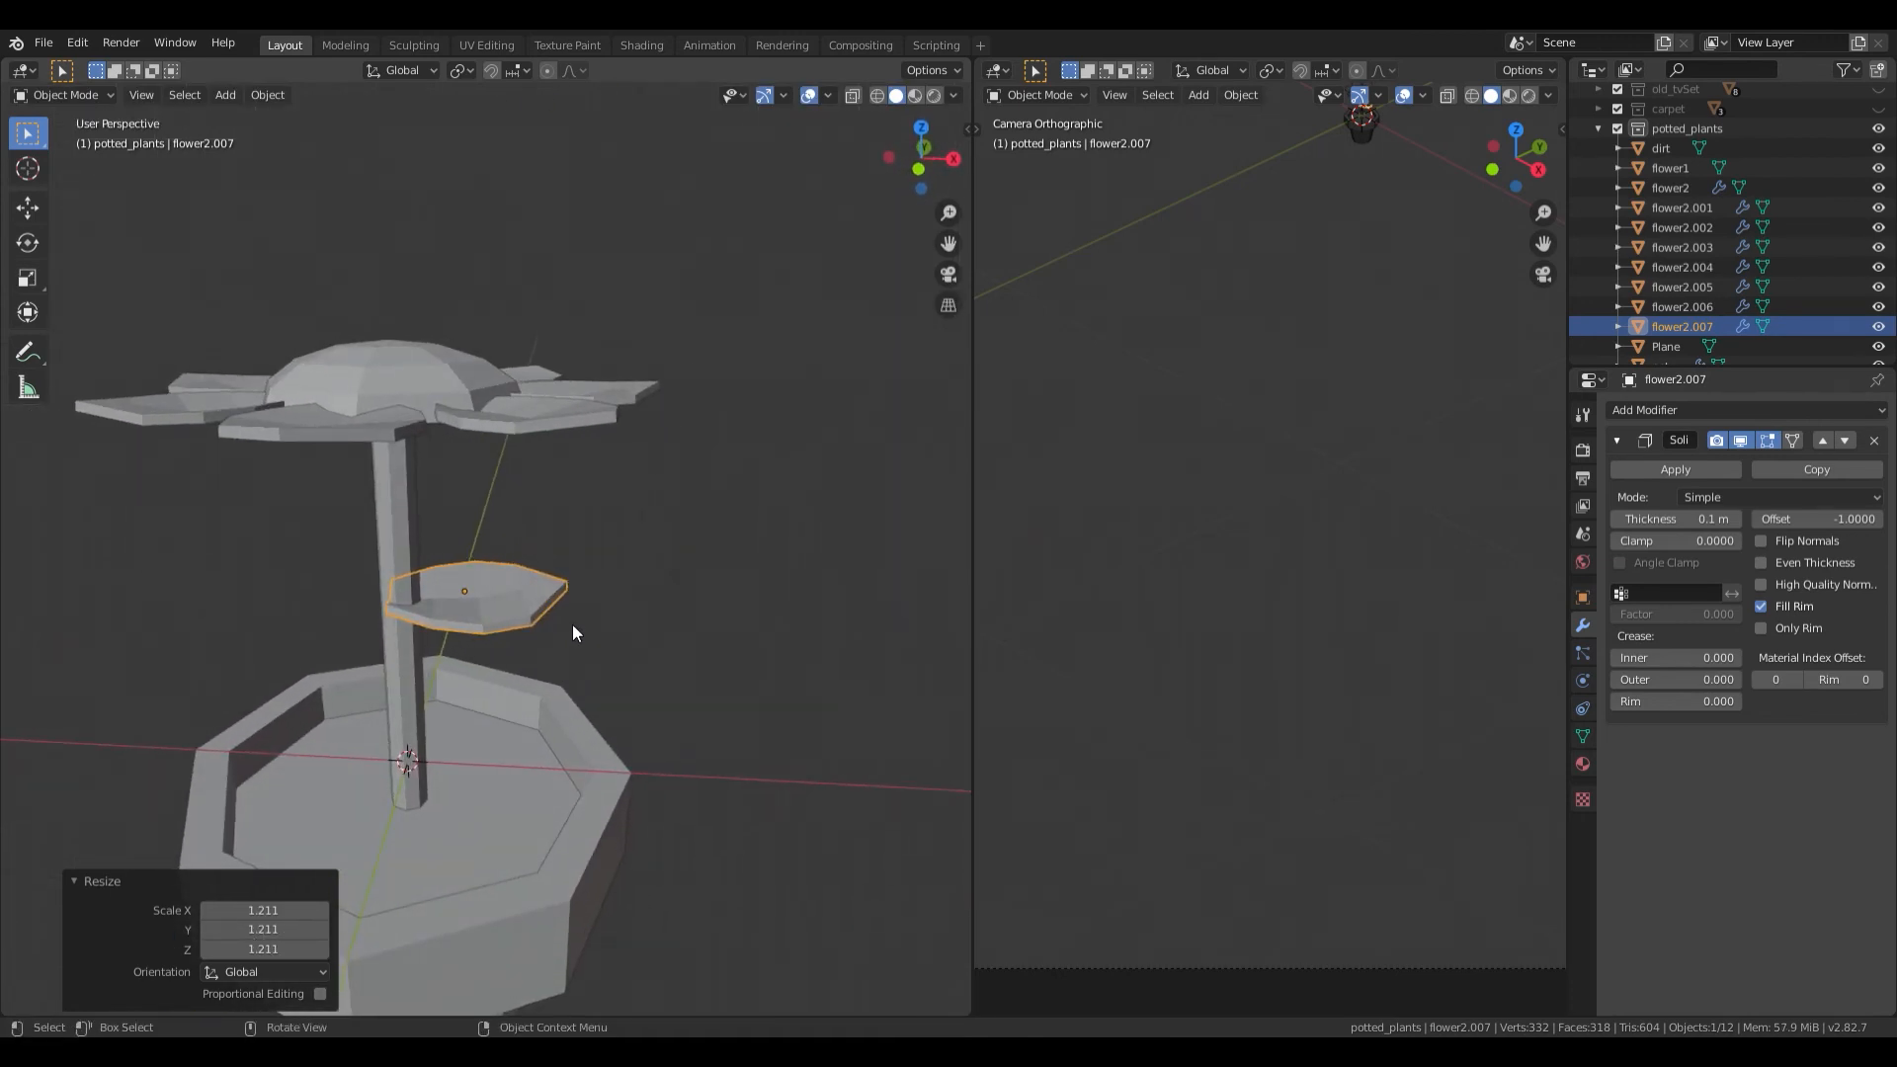
Step: Duplicate the leaf, rotate the copy roughly half a turn and move it across the stem by about -0.0214 m in X and 0.0027 m in Y
key("KP_7")
key("shift+d")
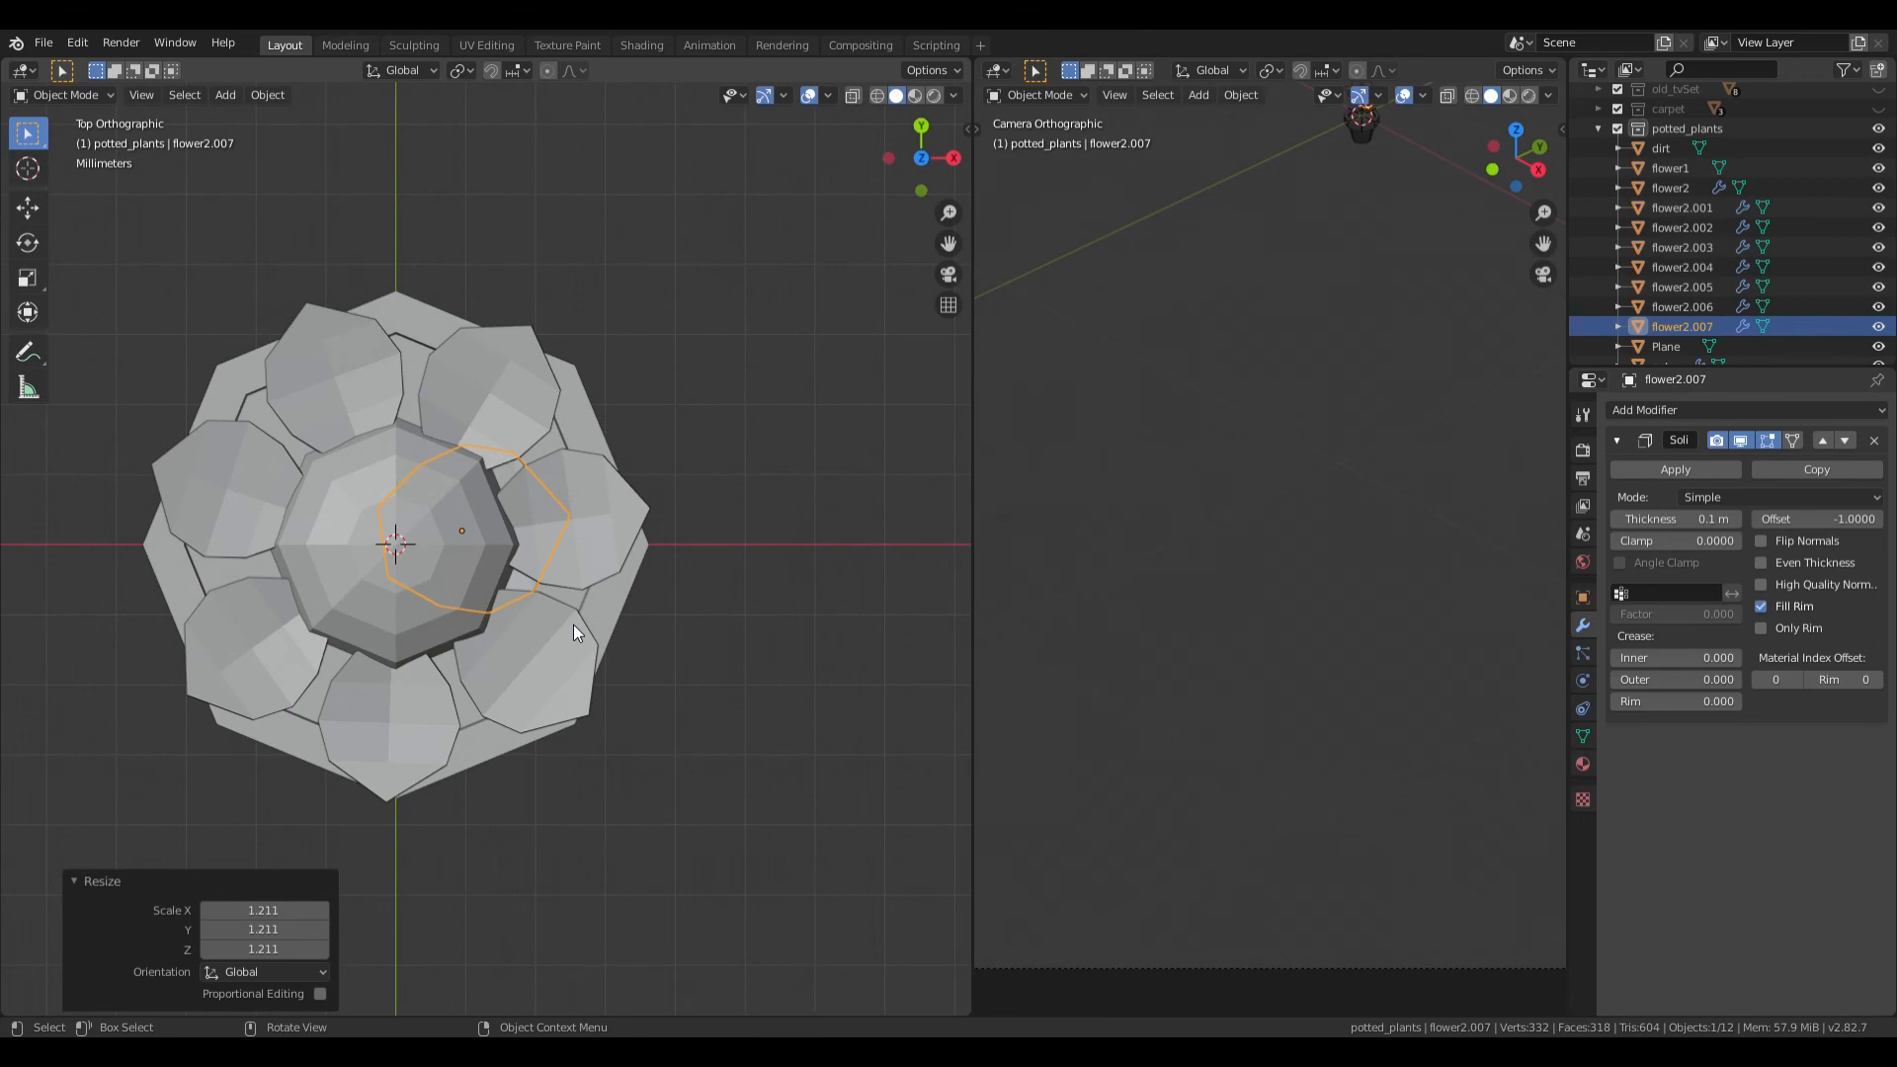
left_click(589, 632)
scroll(620, 656, "down", 2)
key("shift+d")
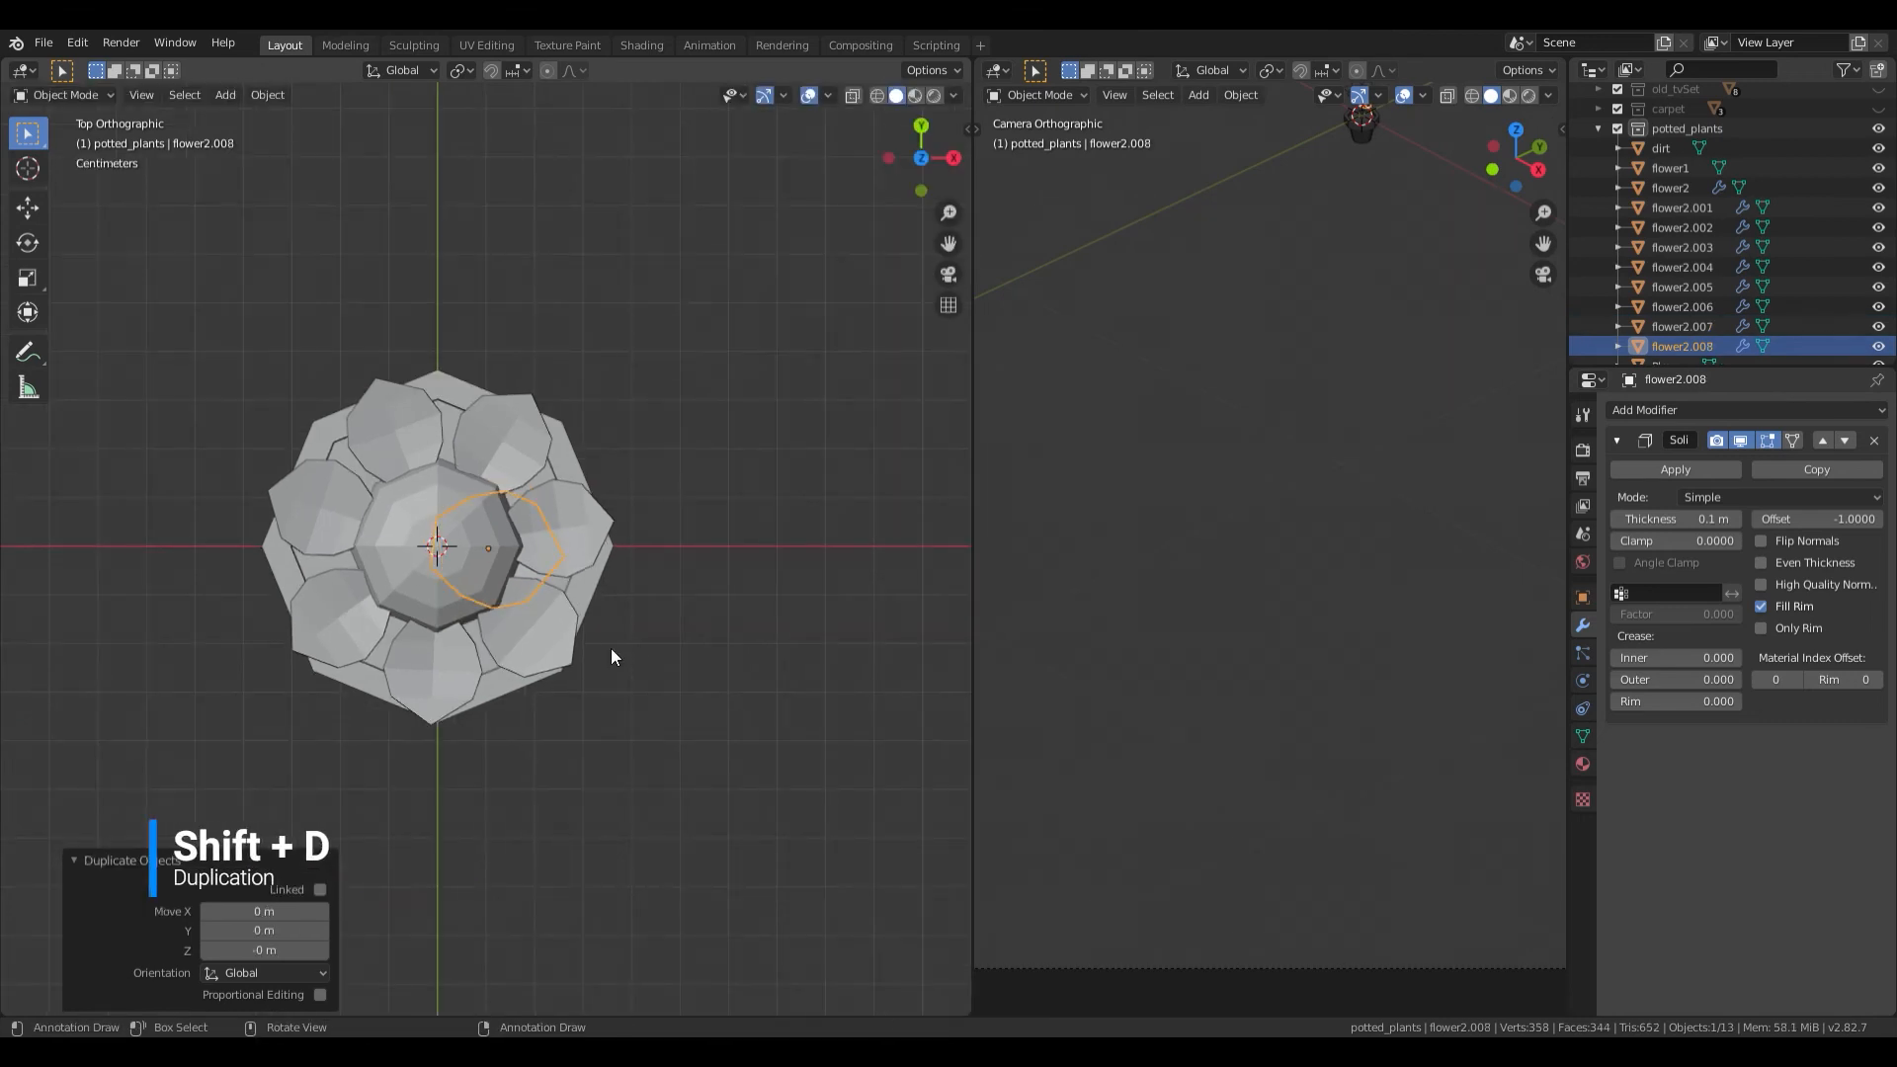
key("r")
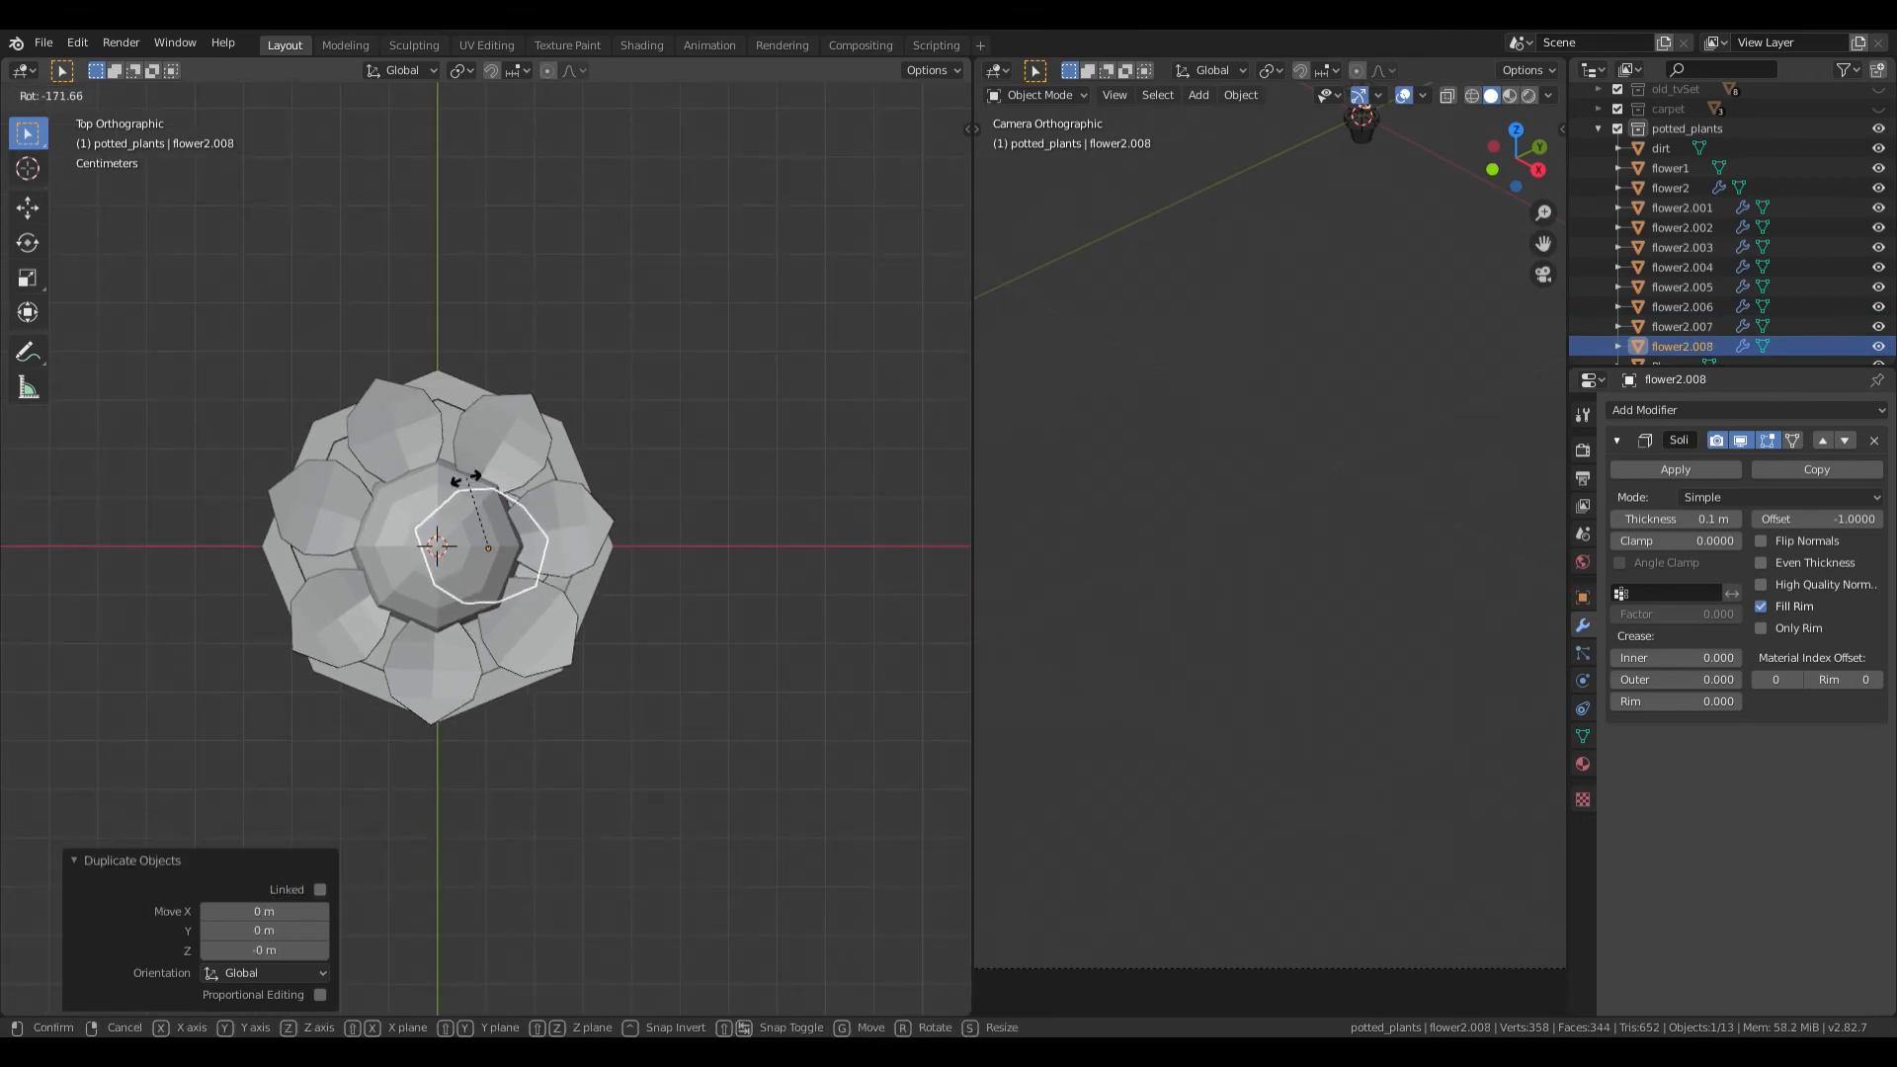
left_click(462, 473)
key("g")
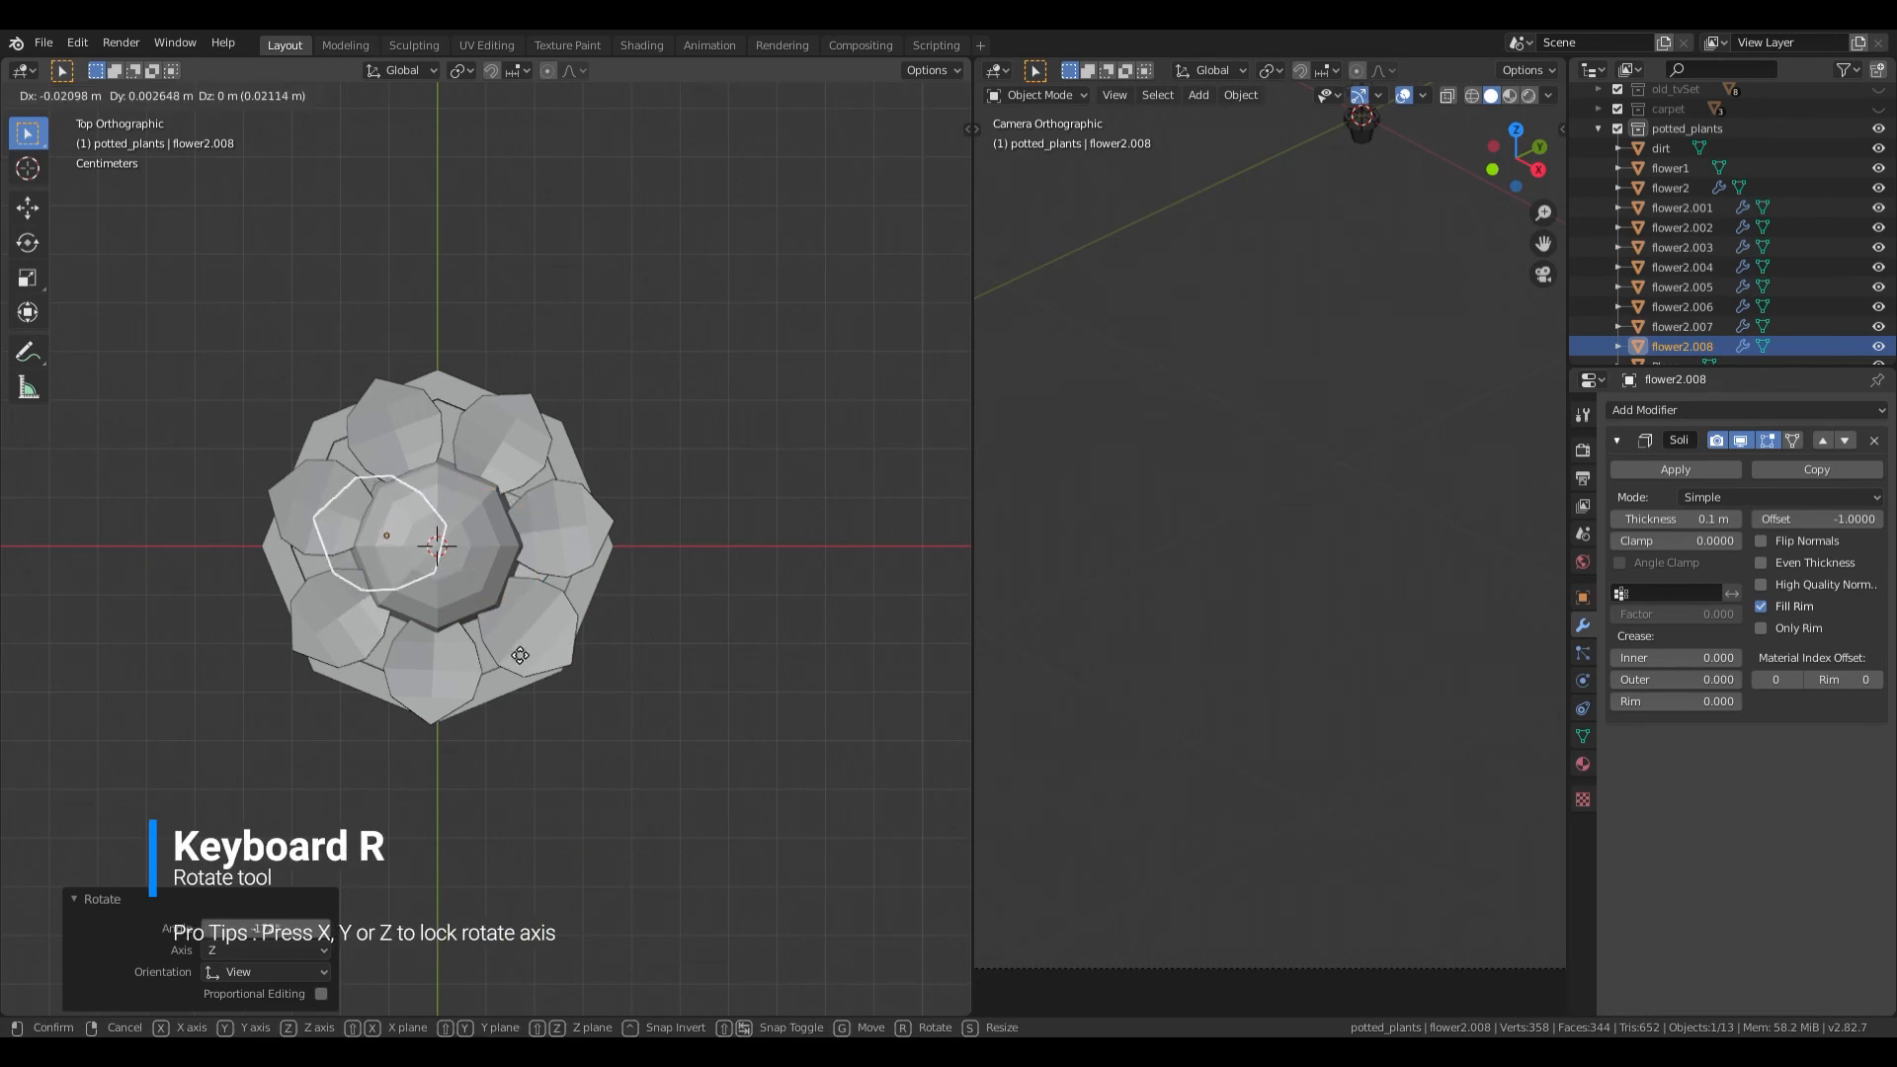
left_click(517, 655)
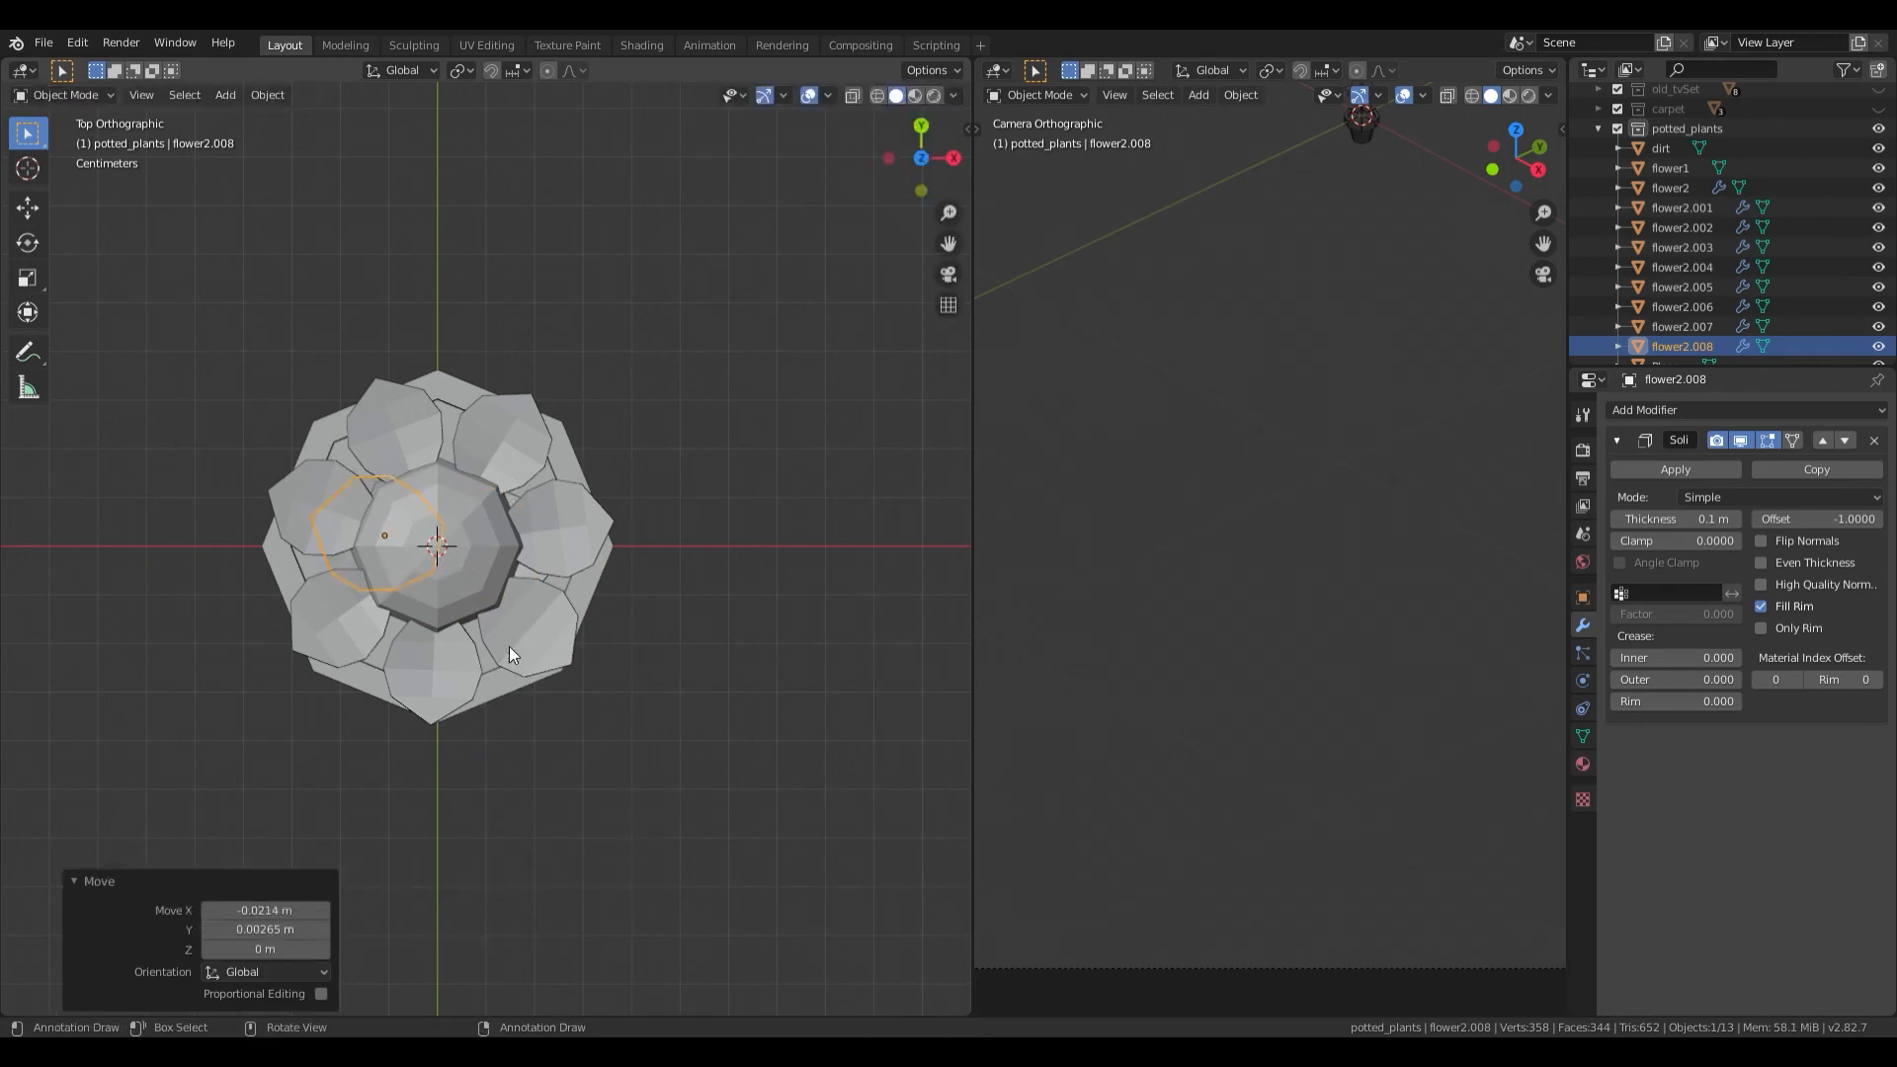
Step: Shift the second leaf slightly along Z to offset its height on the stem
middle_click_drag(532, 684, 580, 592)
key("g")
key("z")
left_click(591, 573)
Step: Try to join the flower's petals, dome and stem into one object
left_click(541, 525)
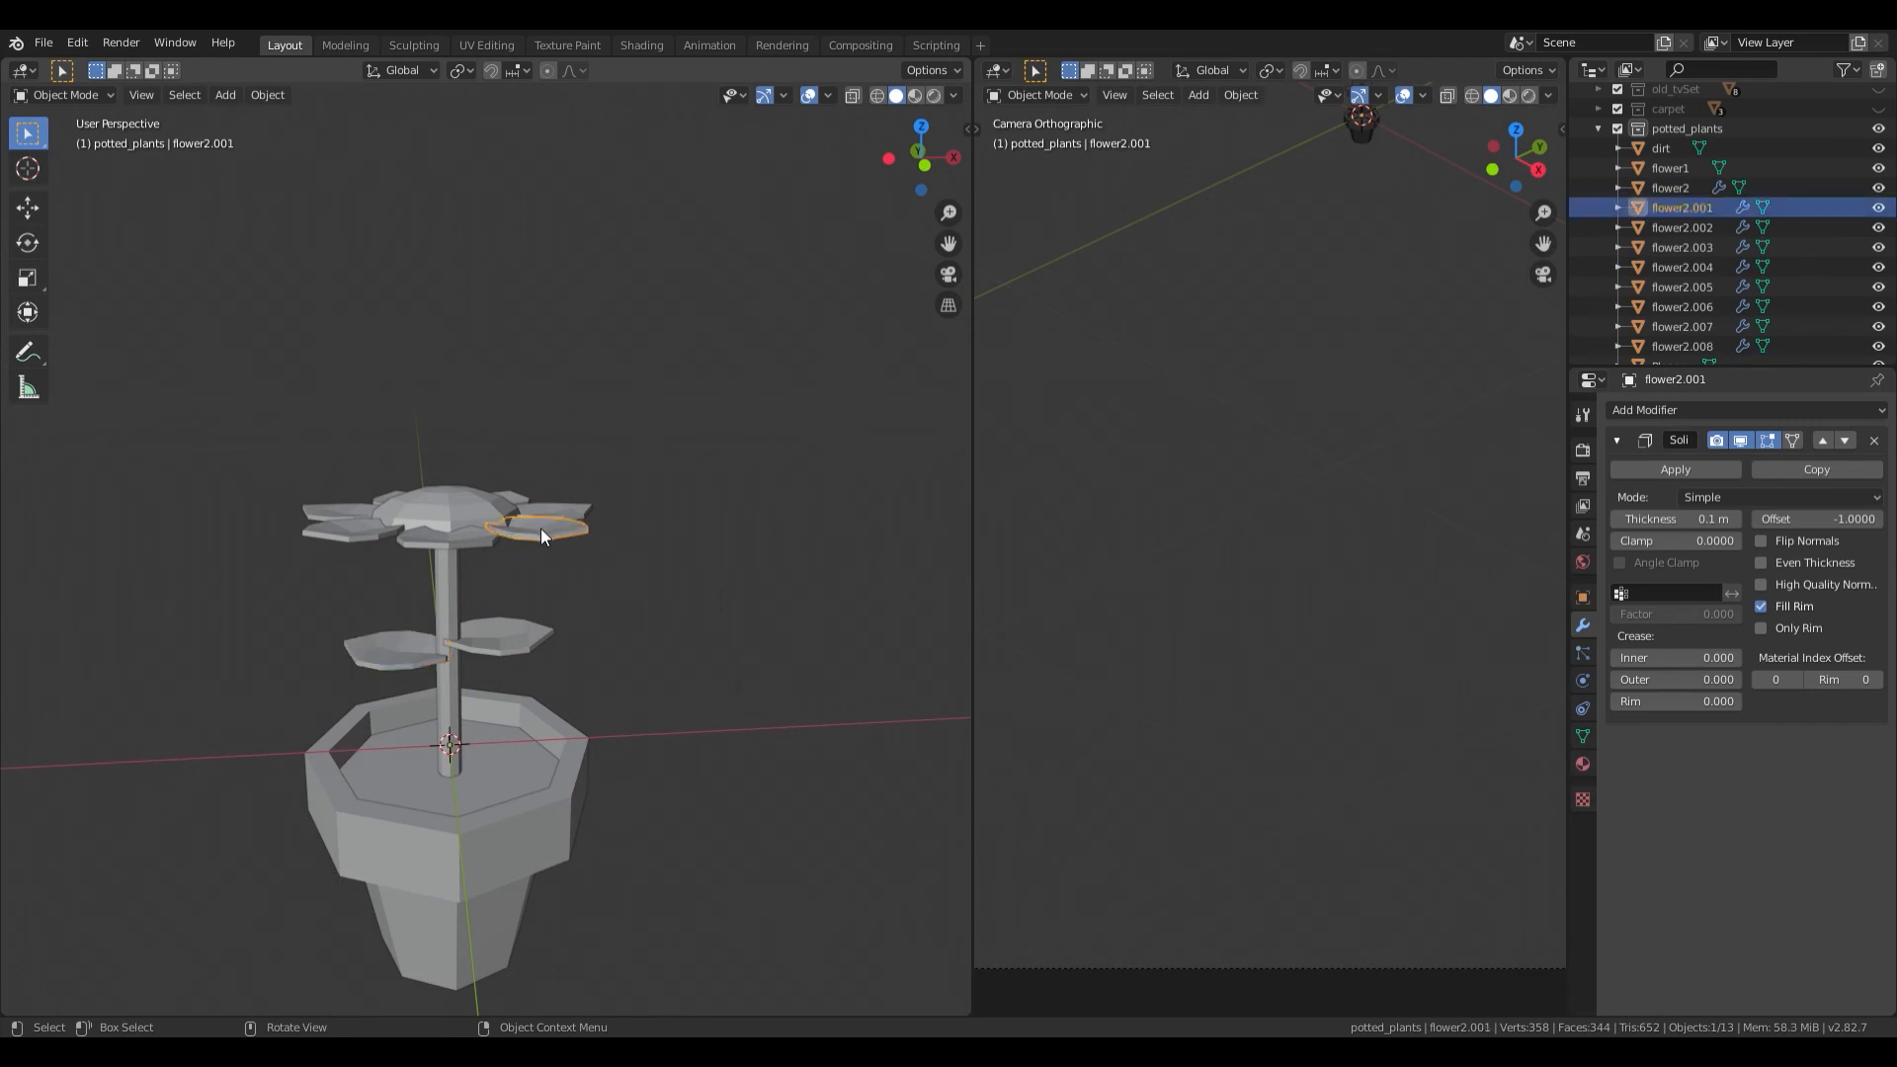
middle_click_drag(542, 529, 551, 541)
left_click_drag(373, 430, 569, 543)
left_click(466, 593, "shift")
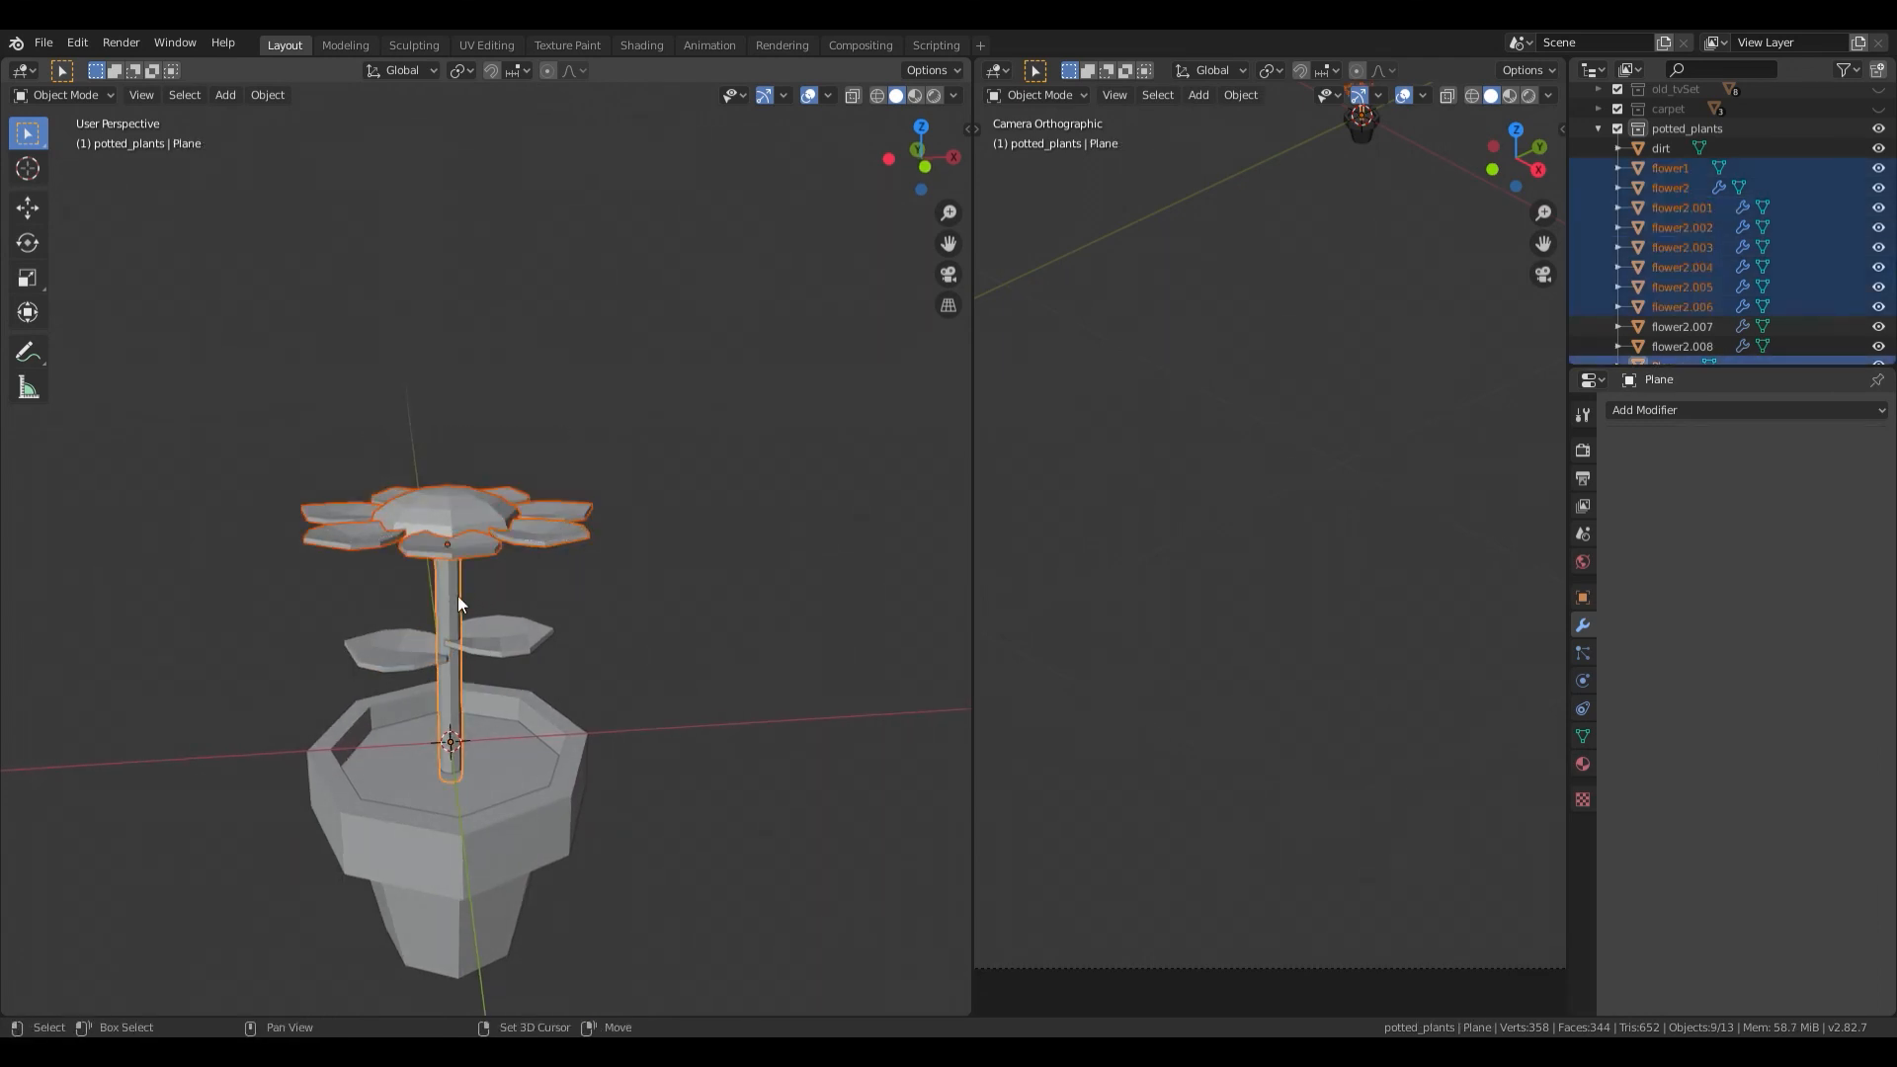
middle_click_drag(612, 578, 524, 565)
key("ctrl+j")
left_click(553, 548)
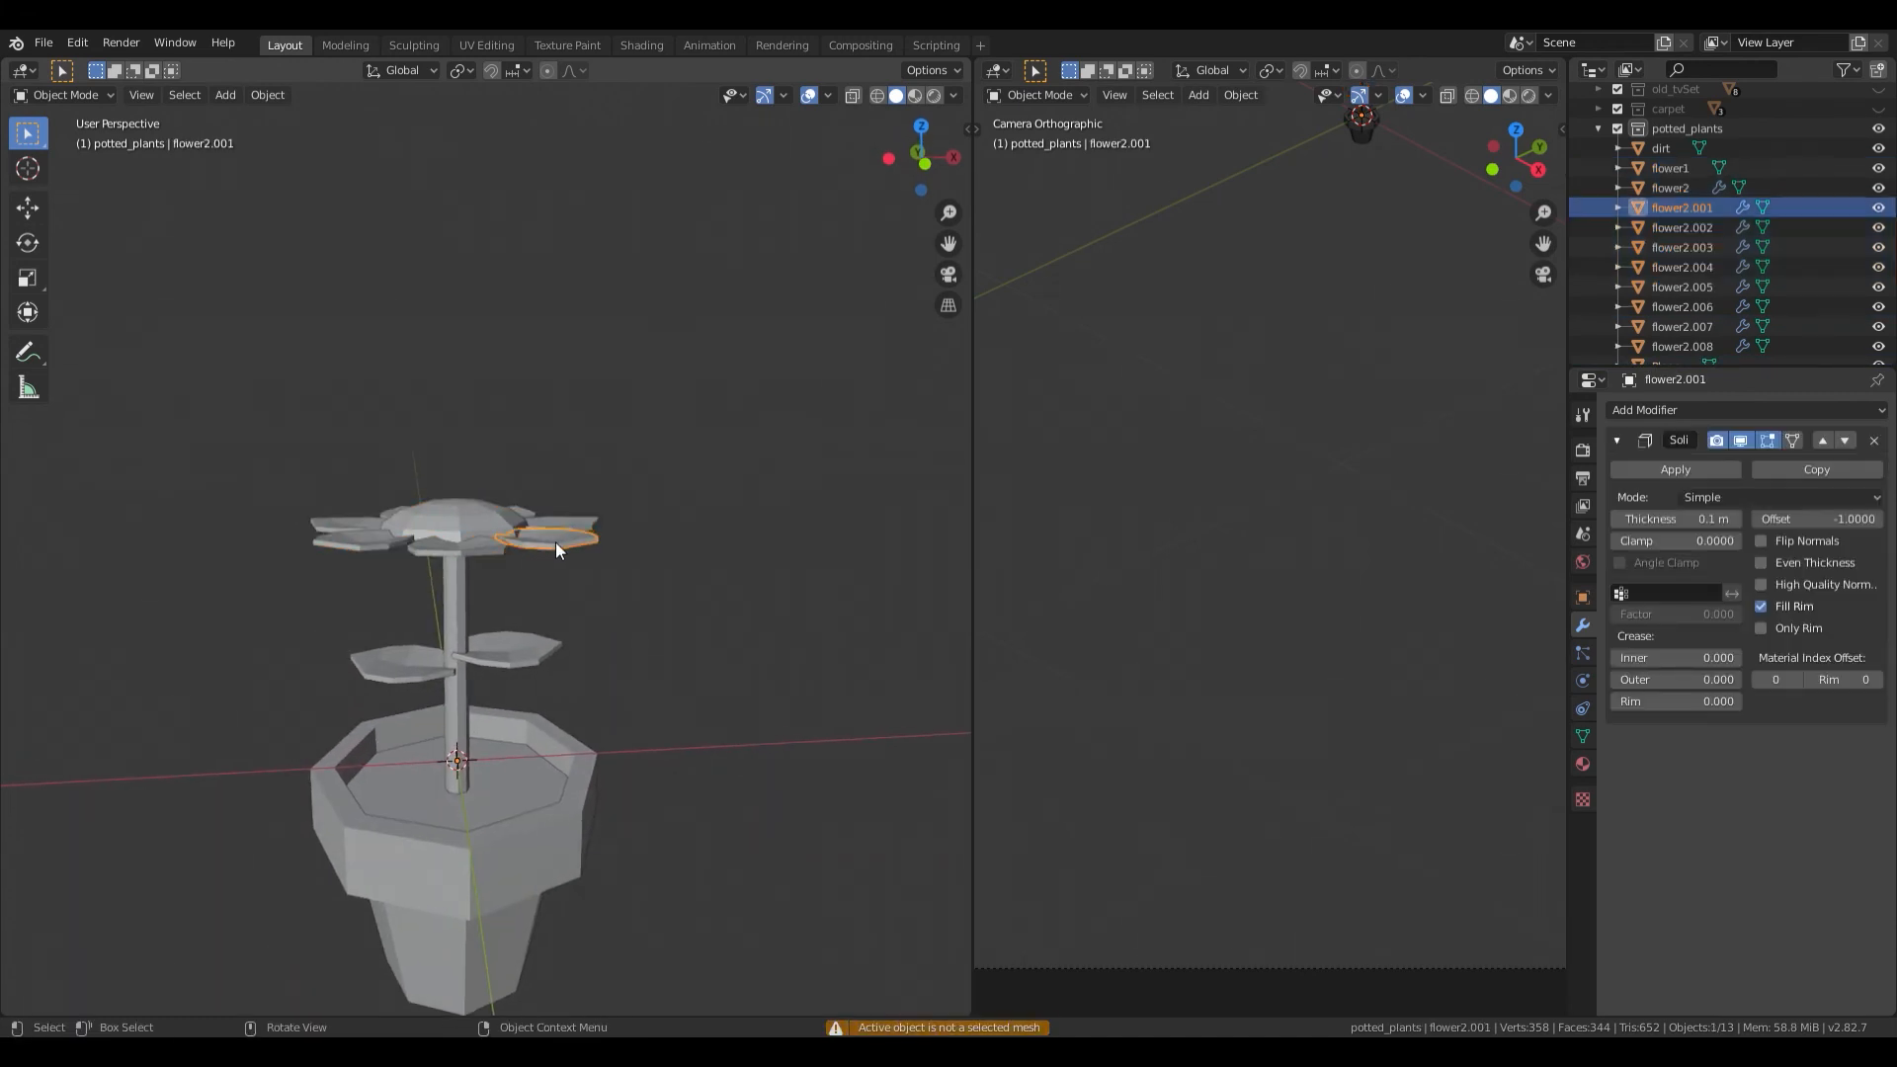
left_click_drag(285, 456, 407, 436)
Step: Apply the Solidify modifier on each of the seven flower petals in turn
left_click(589, 536)
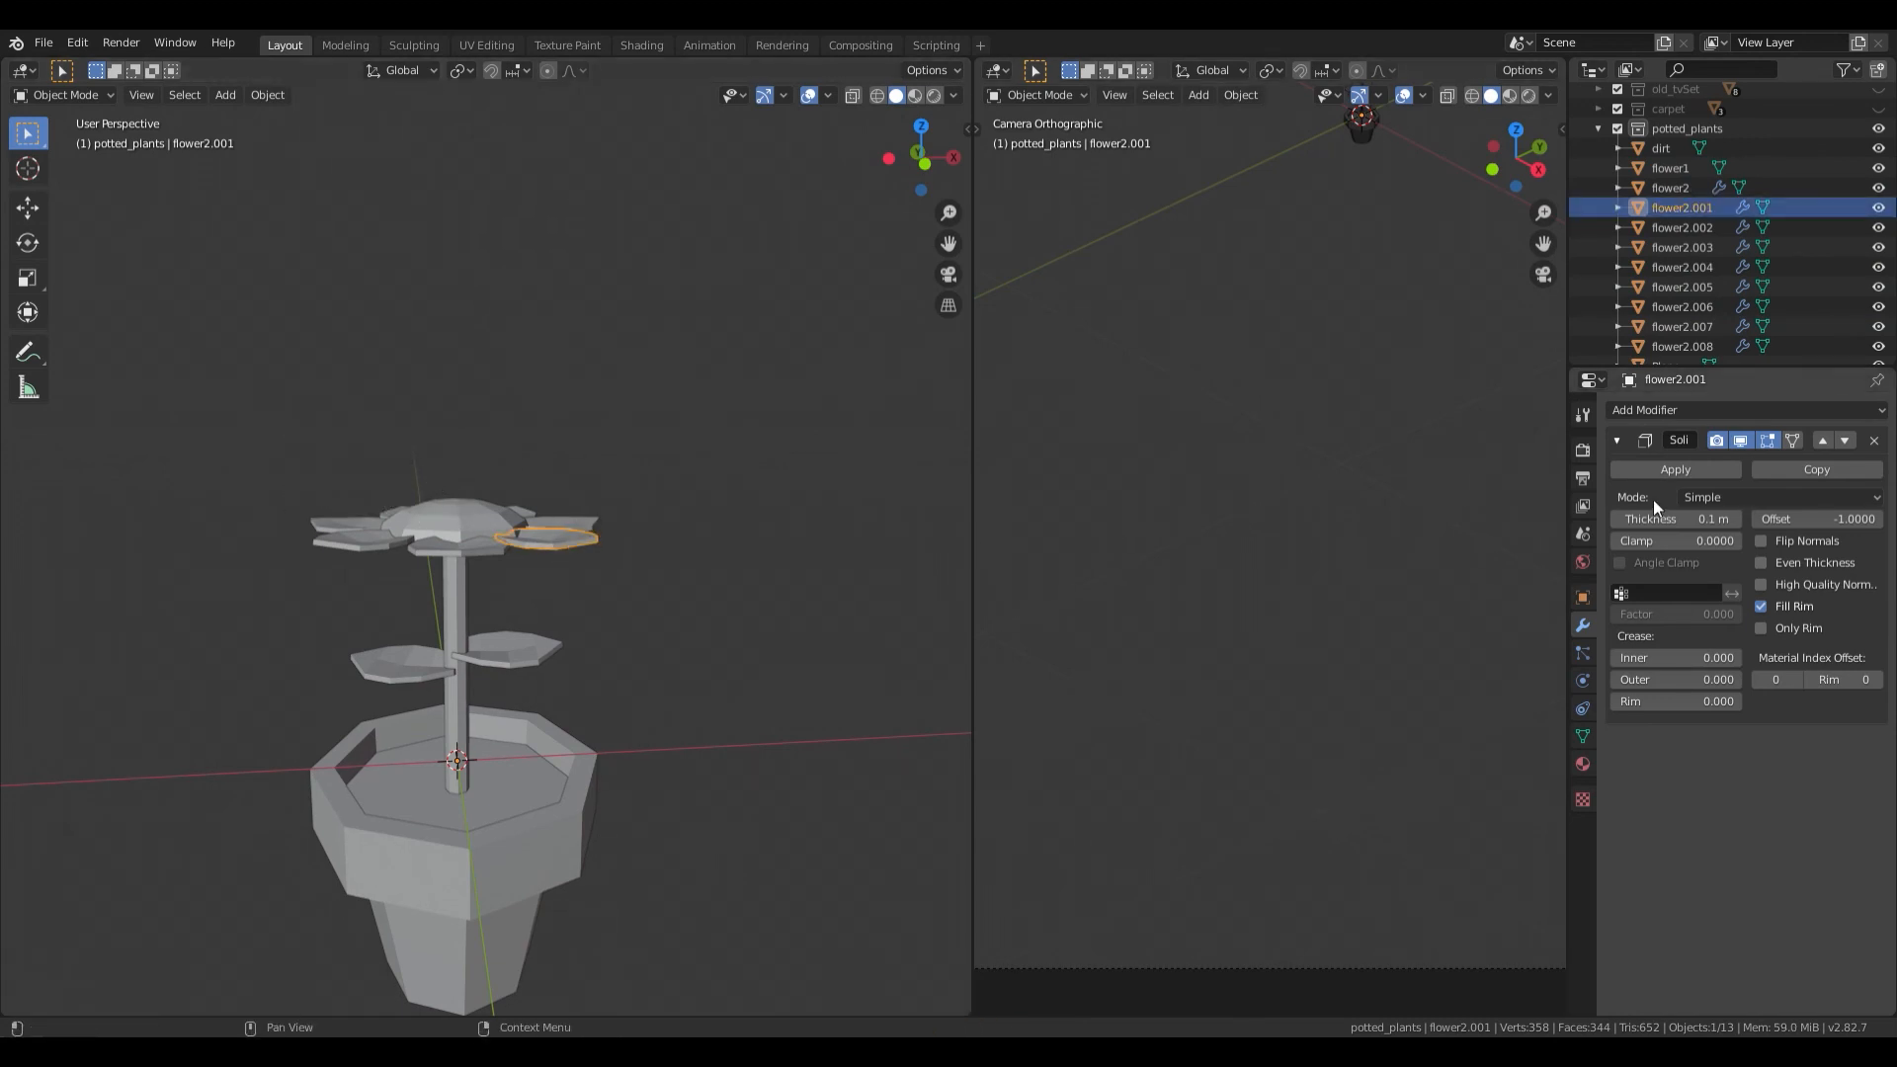
left_click(1675, 469)
middle_click_drag(712, 553, 776, 558)
left_click(563, 533)
left_click(1675, 469)
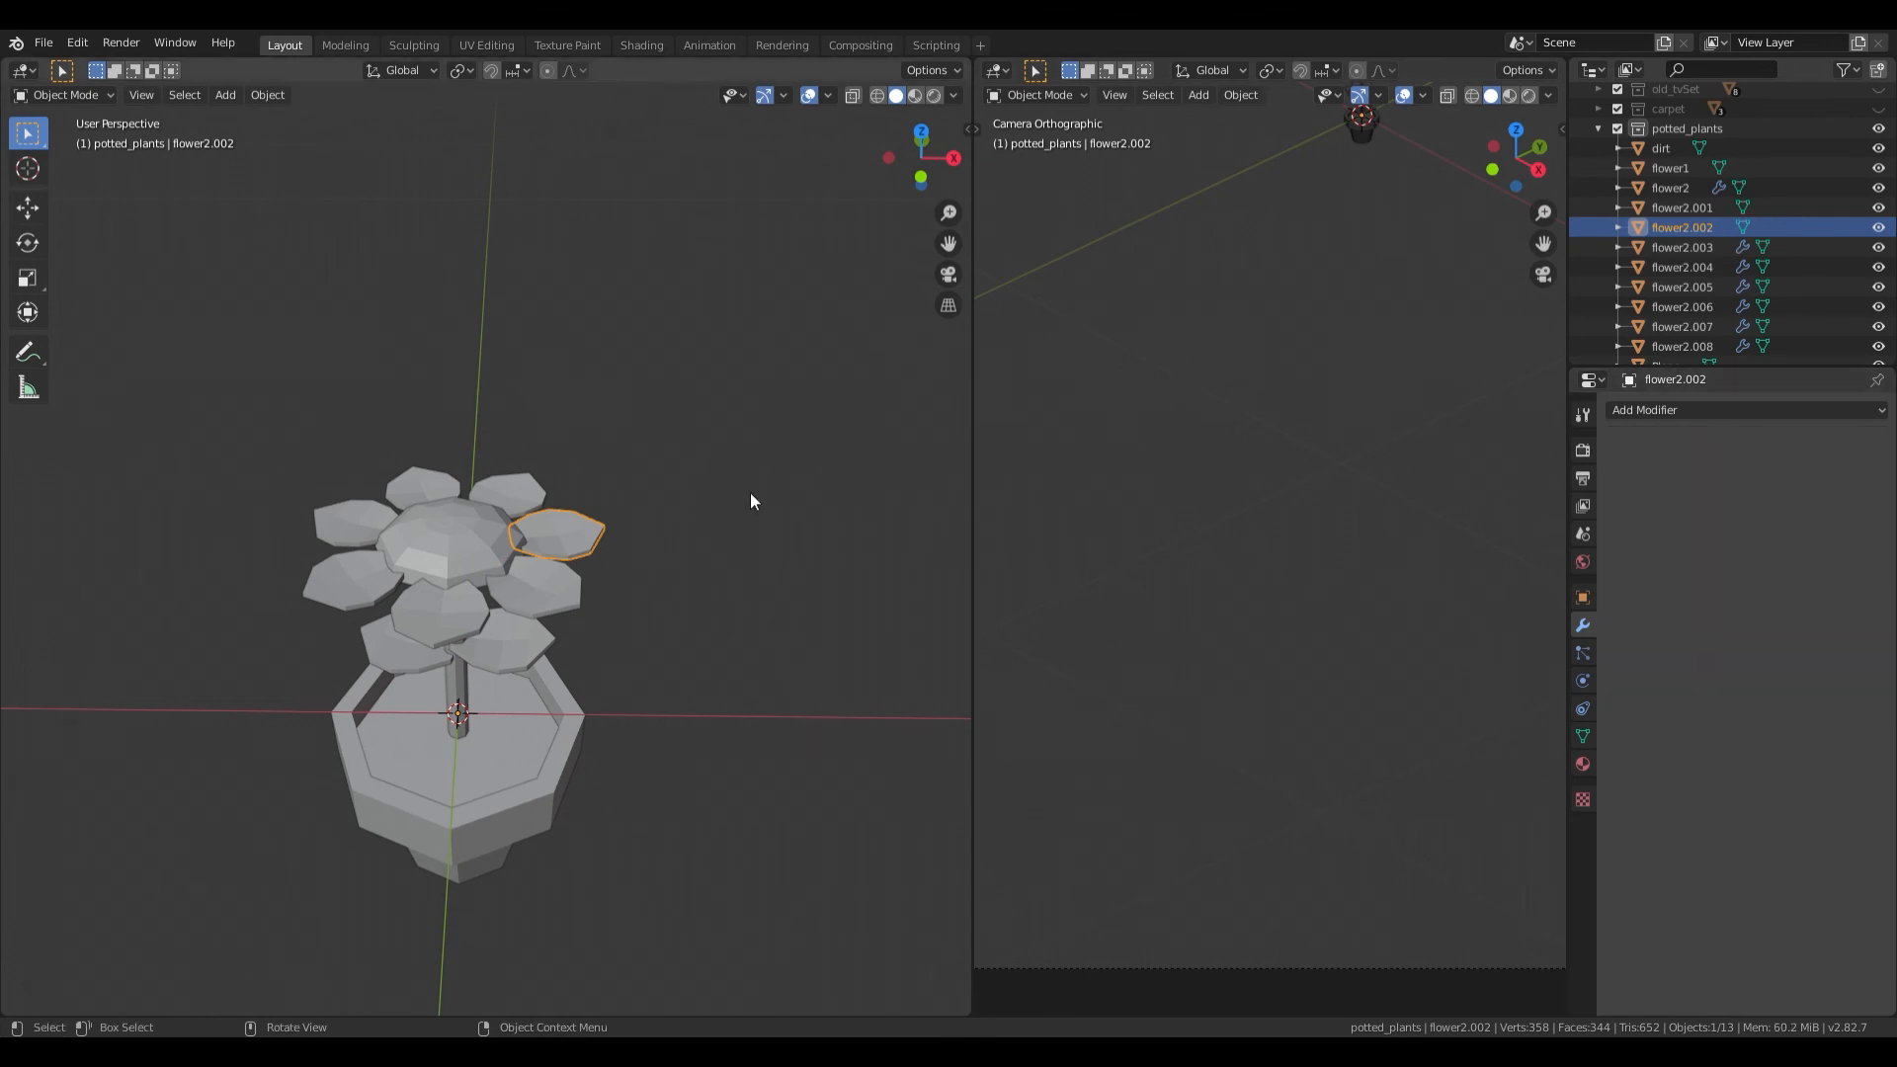
left_click(506, 493)
left_click(1675, 469)
left_click(435, 484)
left_click(1676, 469)
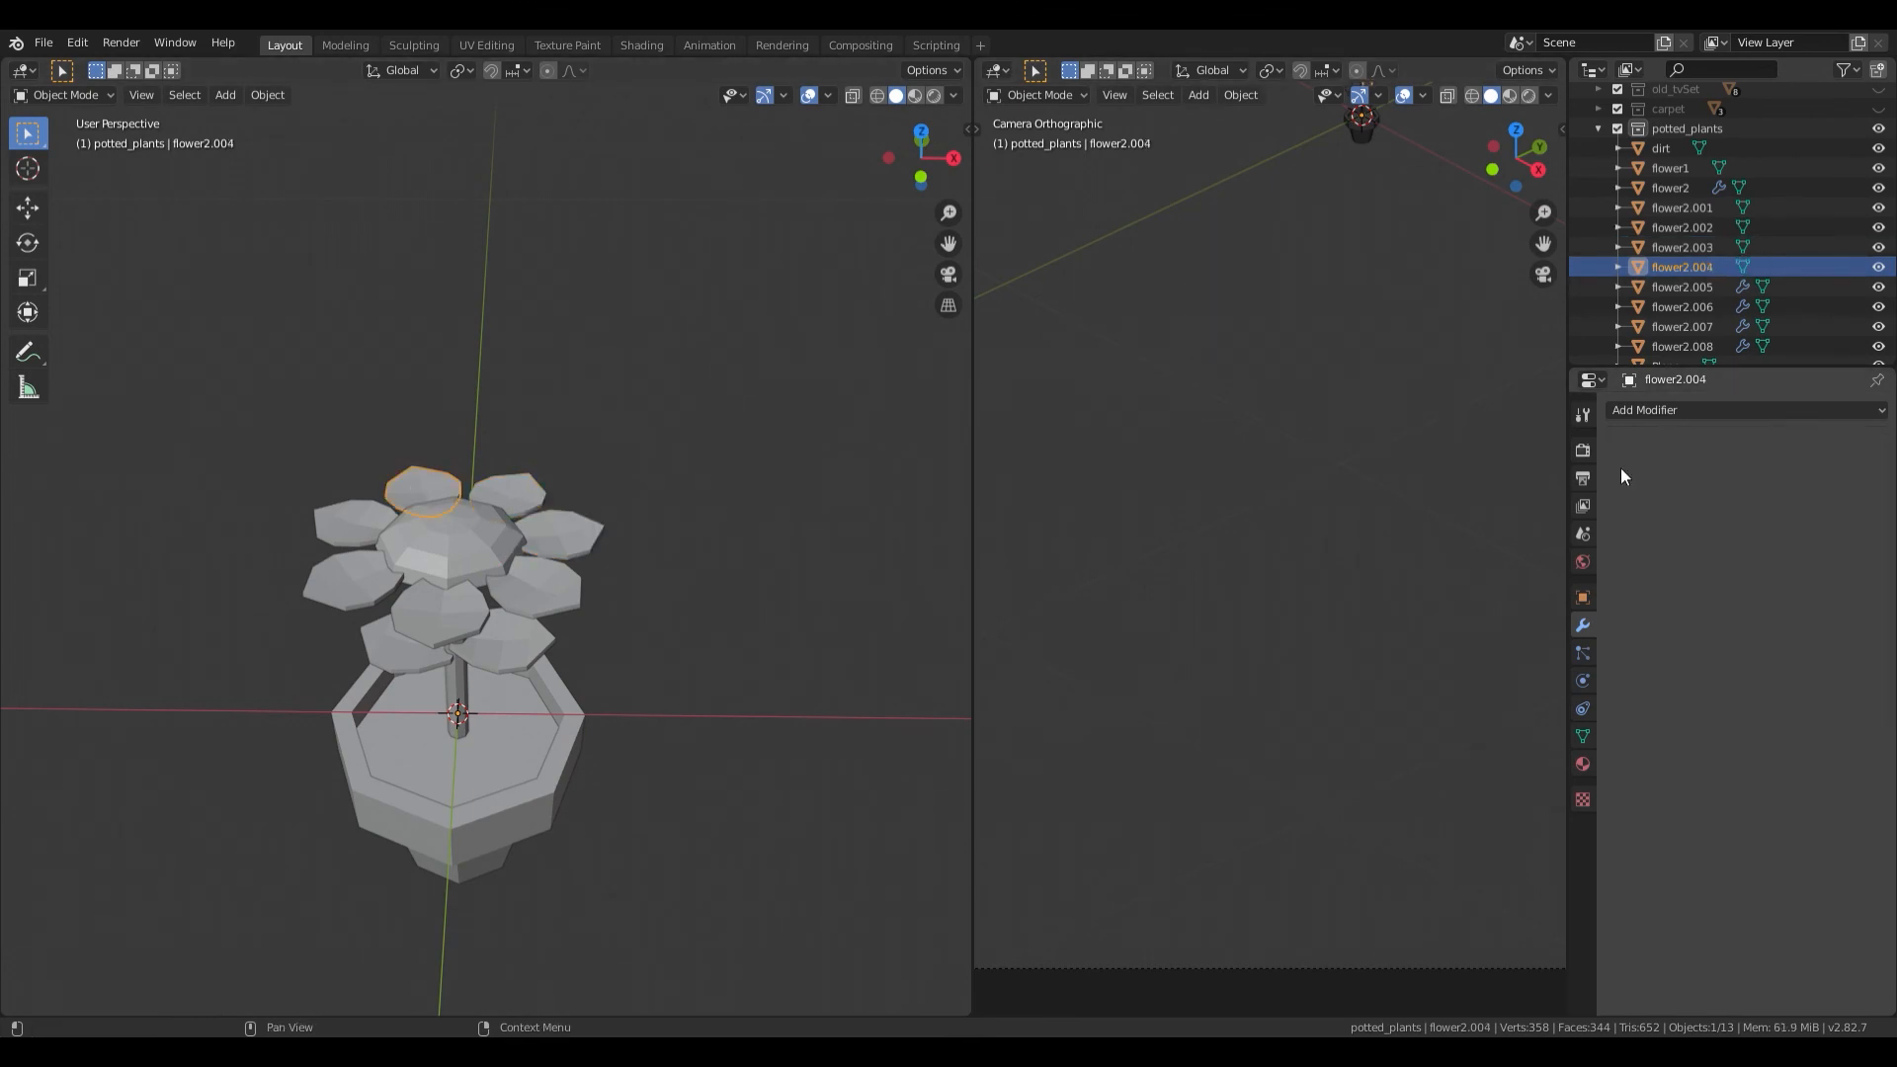
left_click(354, 523)
left_click(1676, 470)
left_click(581, 523)
left_click(1676, 469)
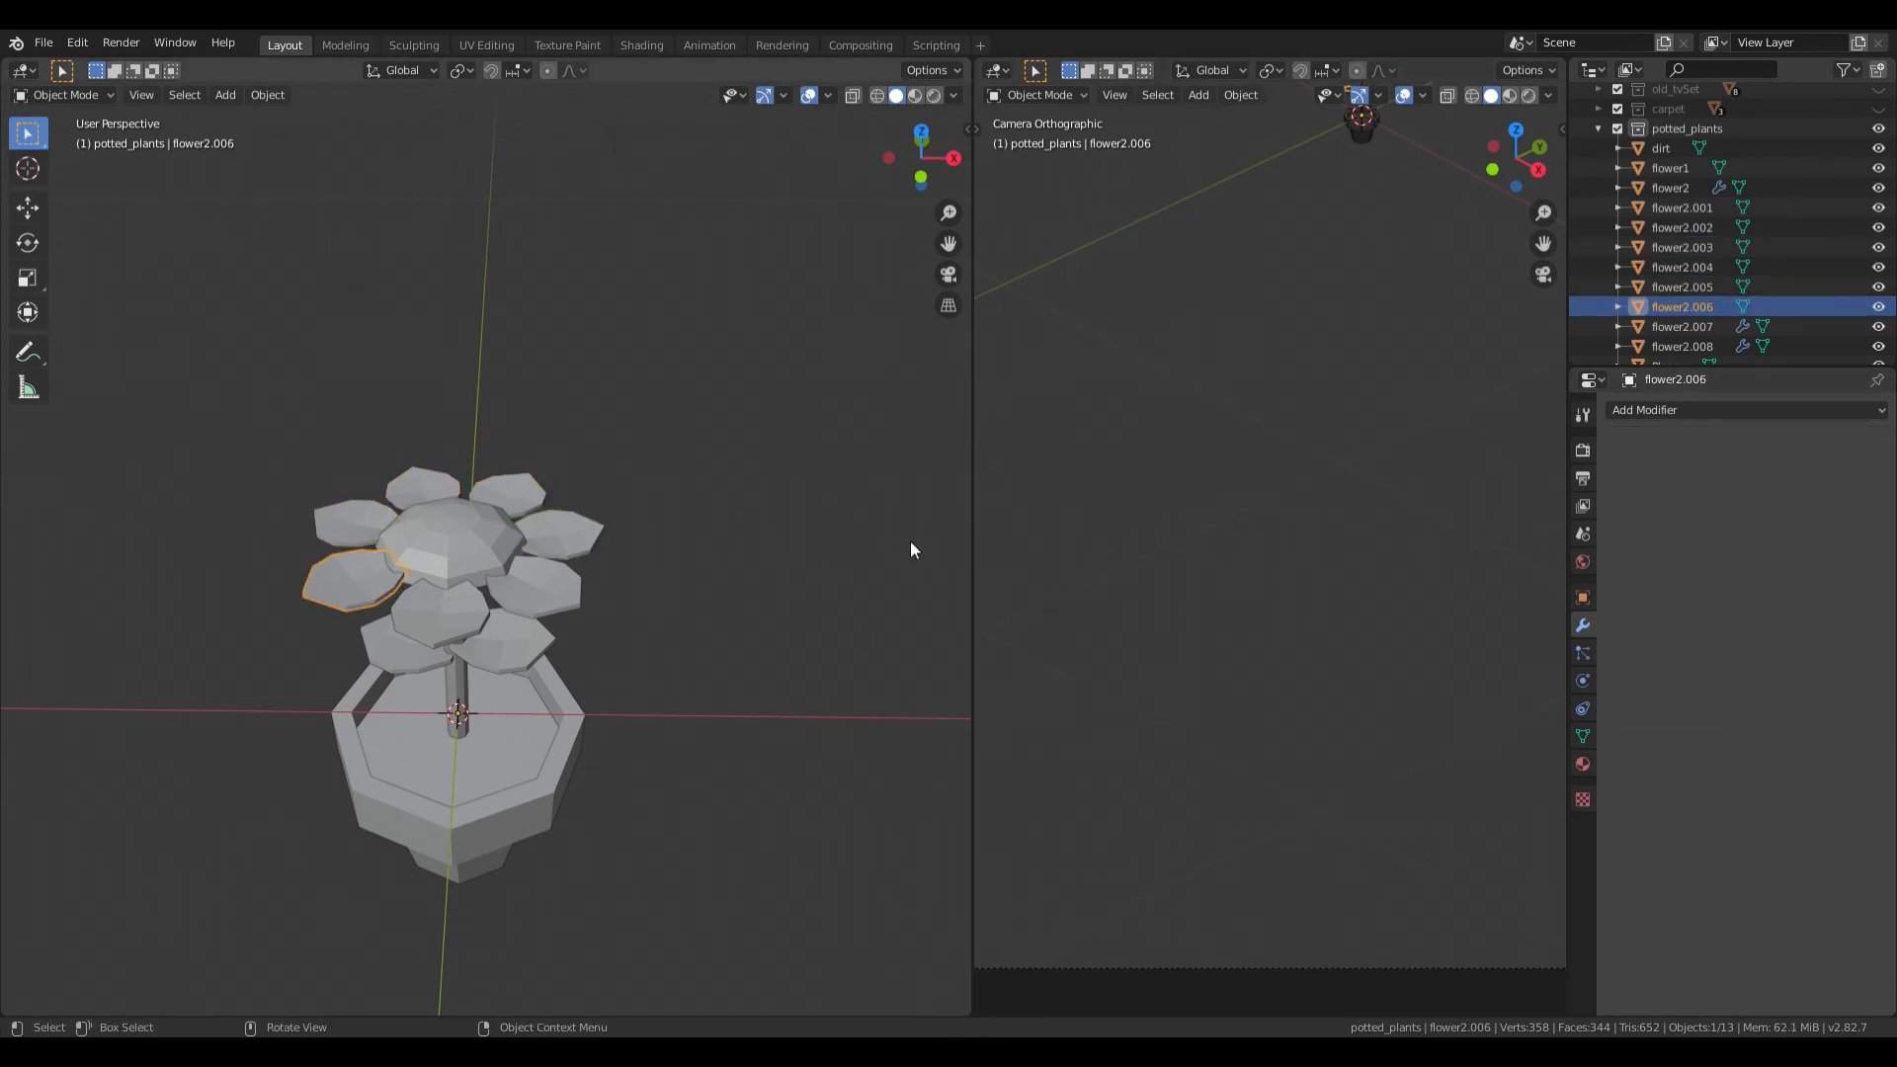
left_click(439, 608)
left_click(1675, 470)
Step: Select all seven petals with the central dome as the active object and join them into one flower object
left_click(609, 594)
left_click(584, 557)
mouse_move(609, 594)
middle_mouse_down()
mouse_move(594, 537)
mouse_move(621, 561)
mouse_move(608, 595)
middle_mouse_up()
left_click(599, 537, "shift")
scroll(592, 563, "up", 2)
left_click(536, 504, "shift")
left_click(409, 484, "shift")
left_click(322, 532, "shift")
left_click(346, 636, "shift")
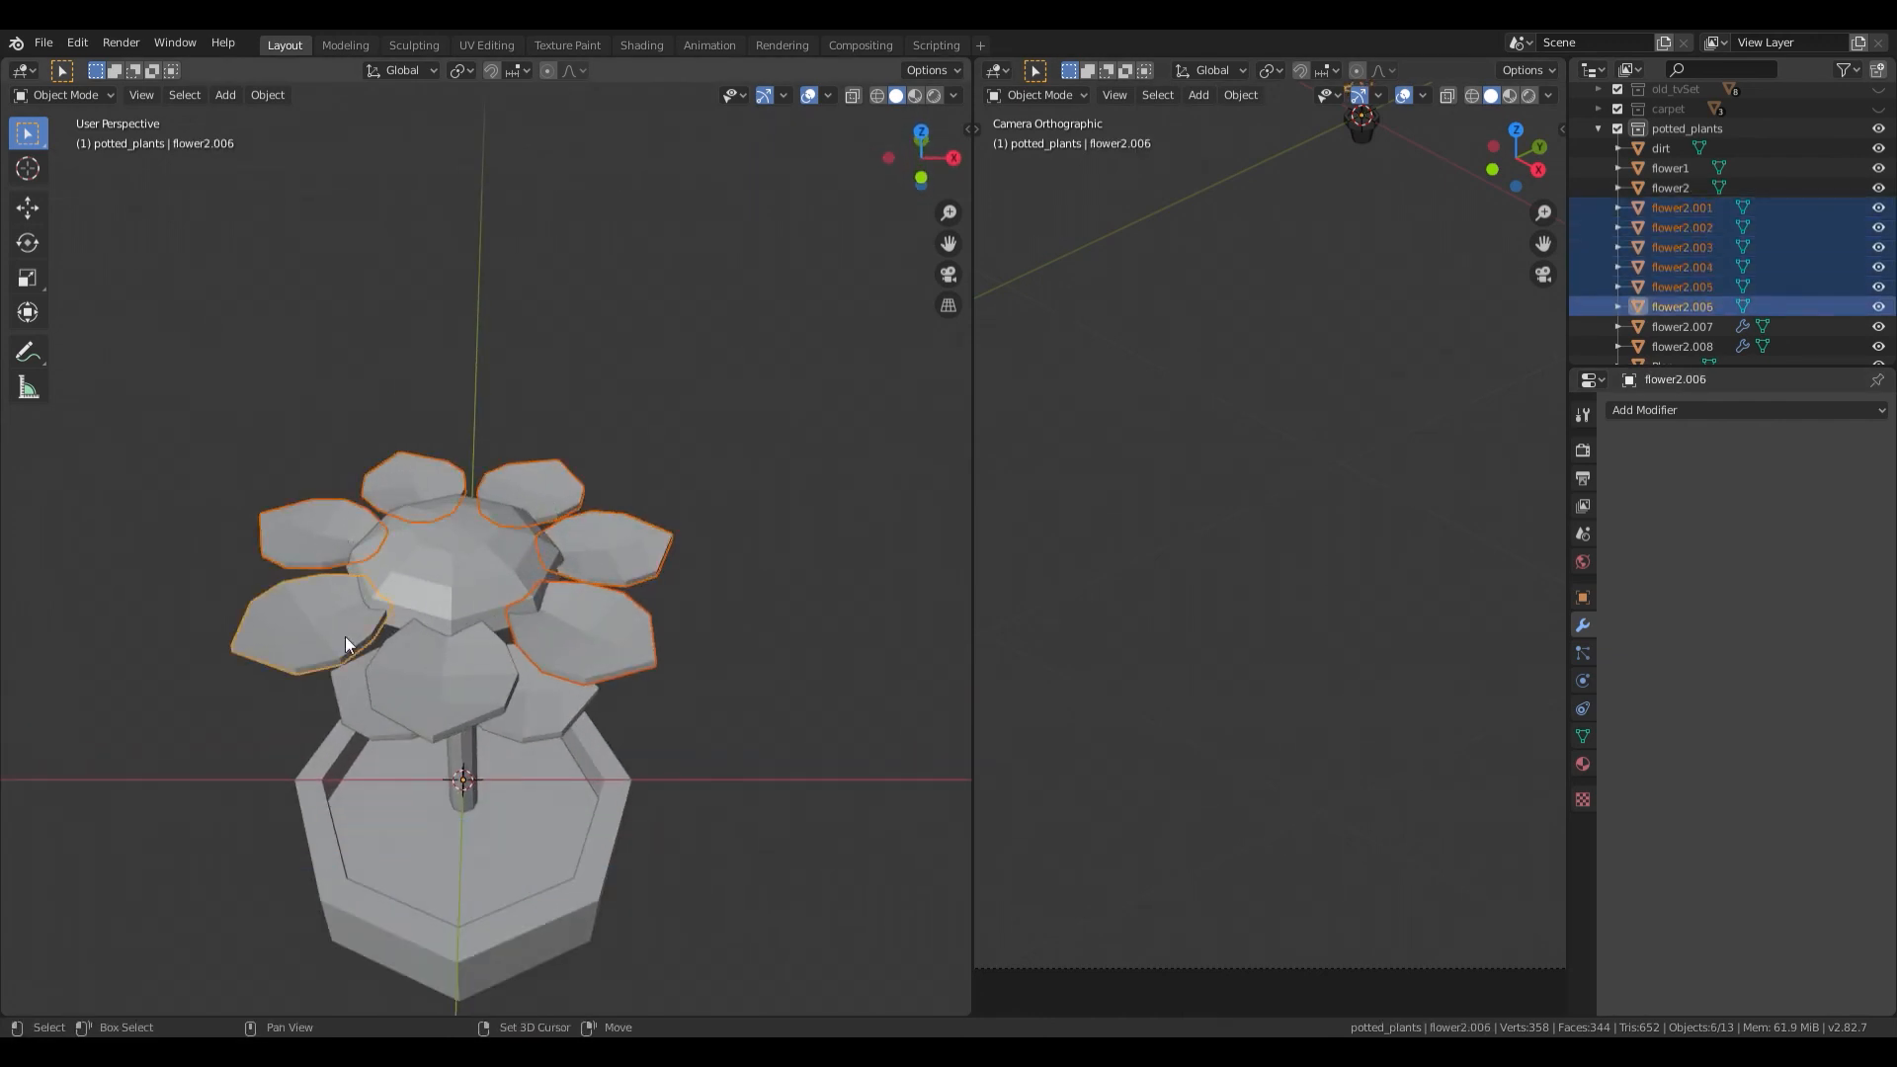
left_click(424, 662, "shift")
left_click(441, 565, "shift")
key("ctrl+j")
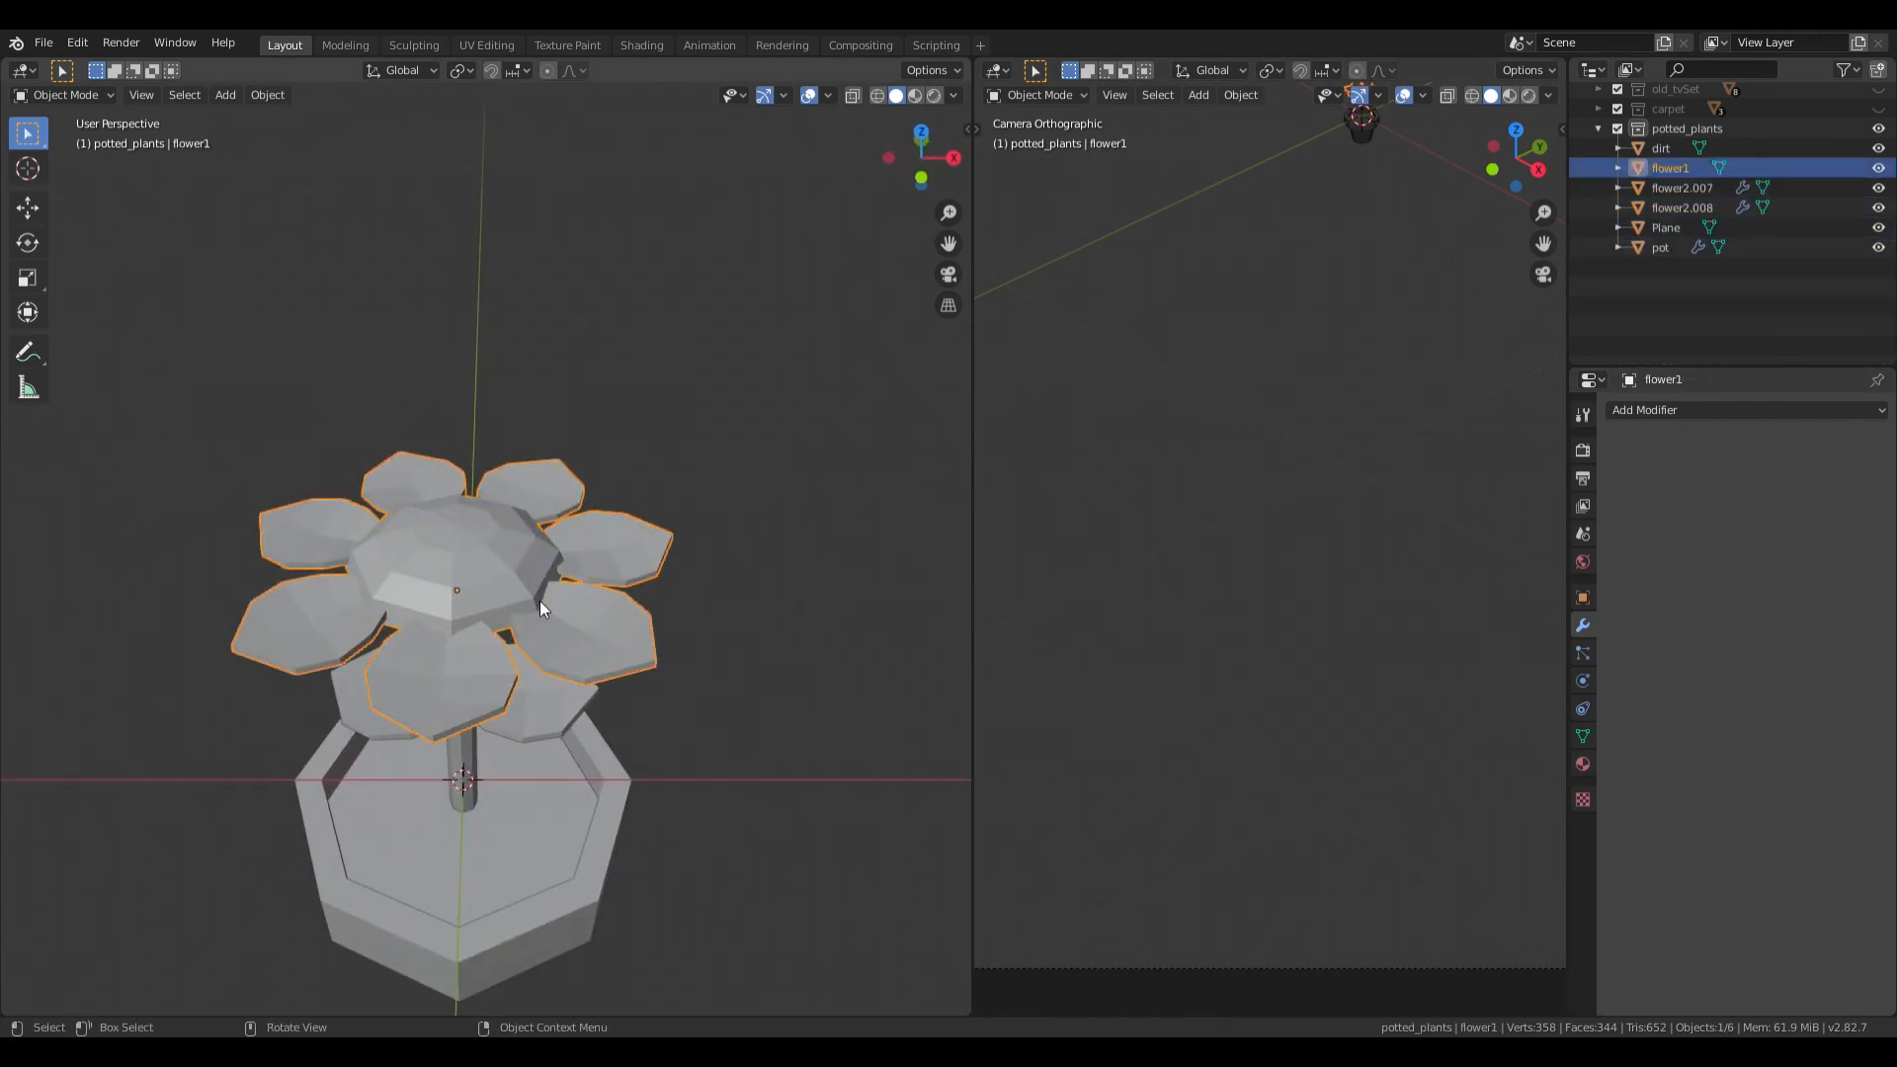
mouse_move(541, 602)
middle_mouse_down()
mouse_move(571, 652)
mouse_move(571, 545)
mouse_move(565, 591)
middle_mouse_up()
scroll(1668, 215, "up", 5)
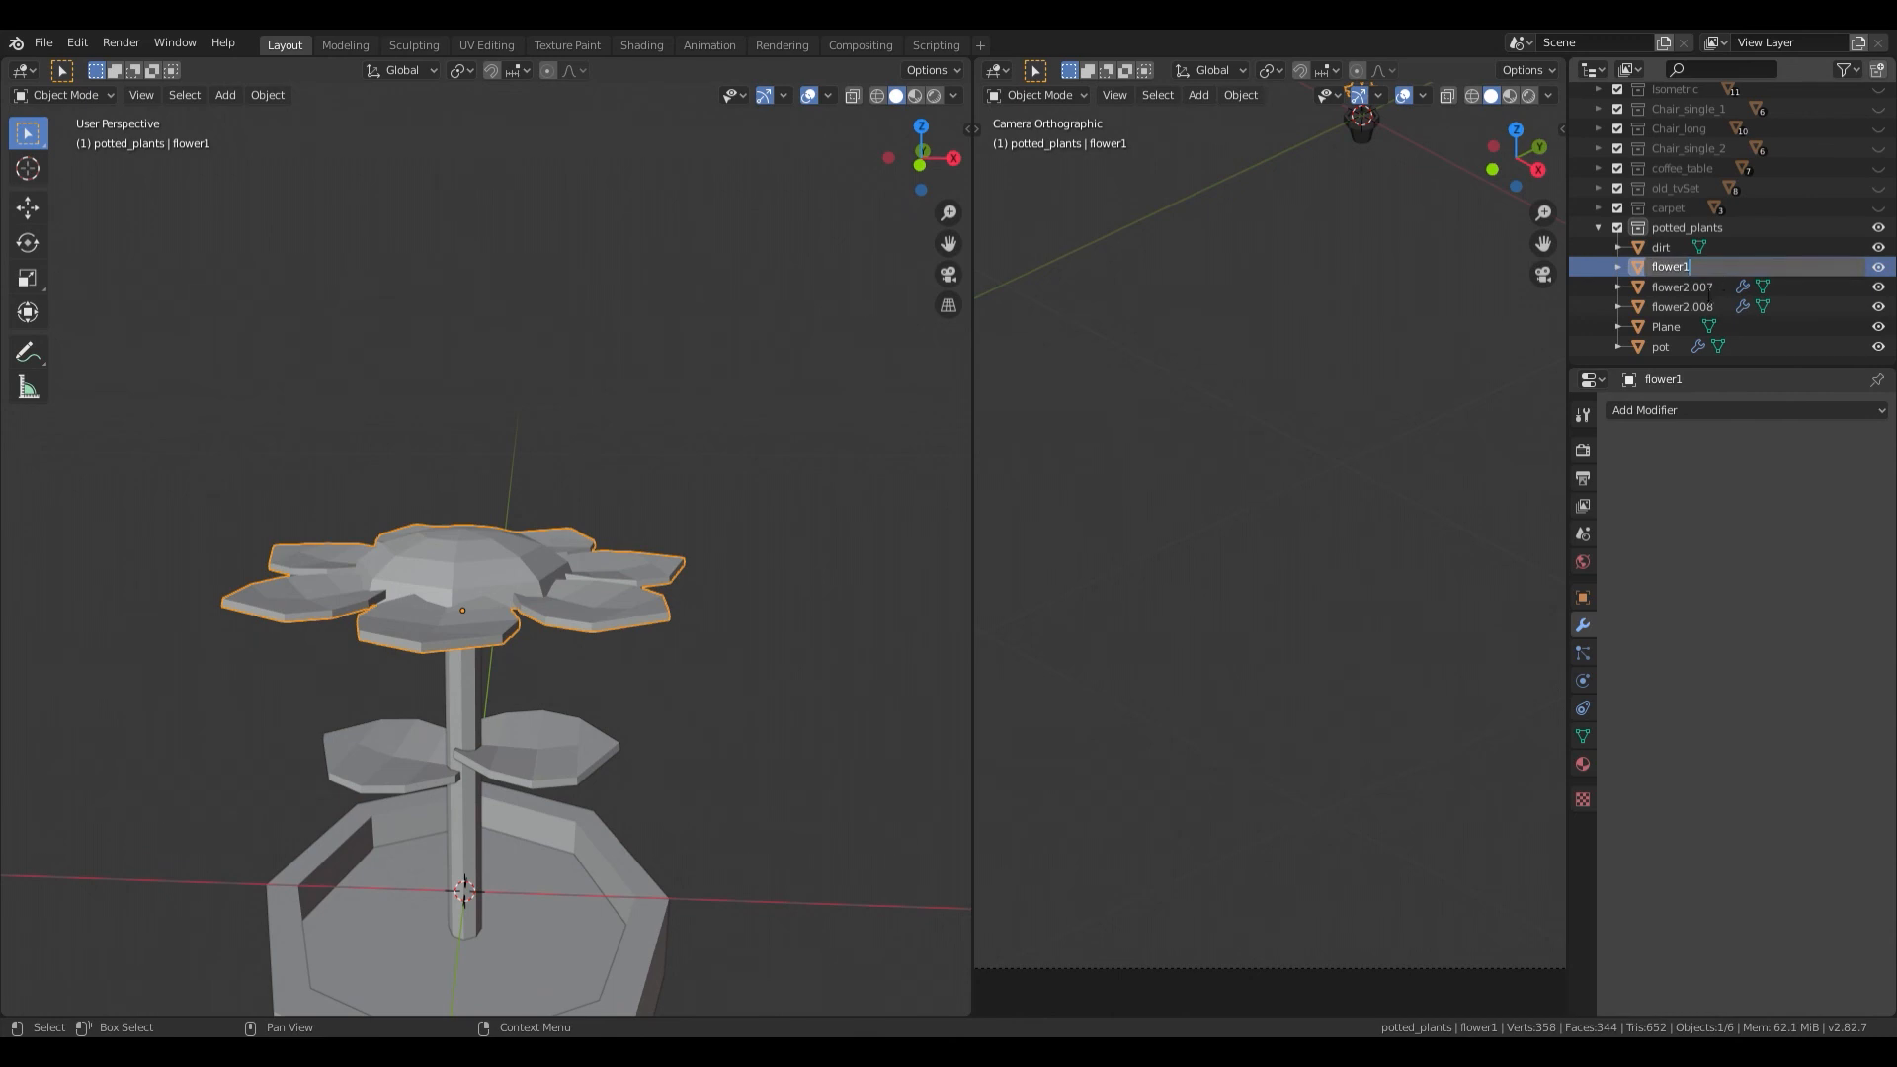
Step: Rename the two leaf objects flower2.007 and flower2.008 as flowe1_leaf1 and flower1_leaf2
double_click(1676, 289)
left_click_drag(1715, 288, 1683, 295)
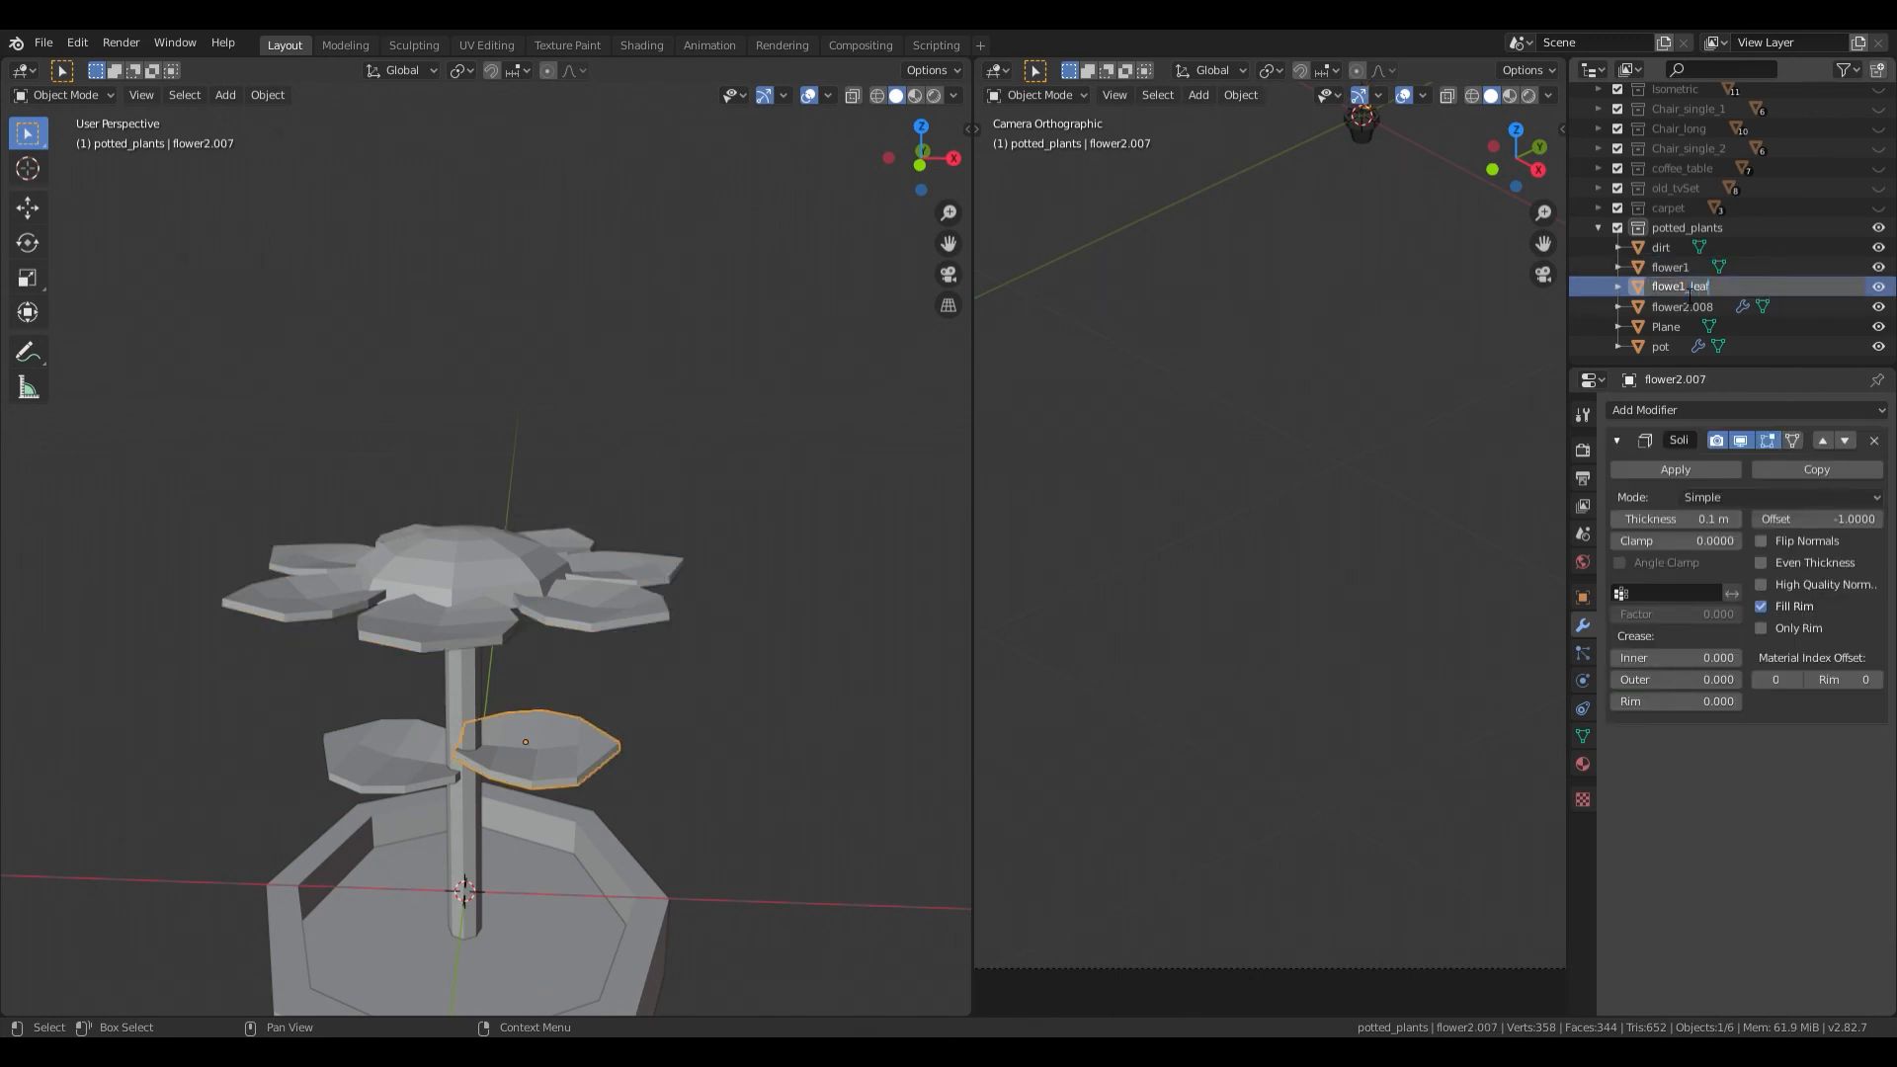
key("Return")
double_click(1694, 307)
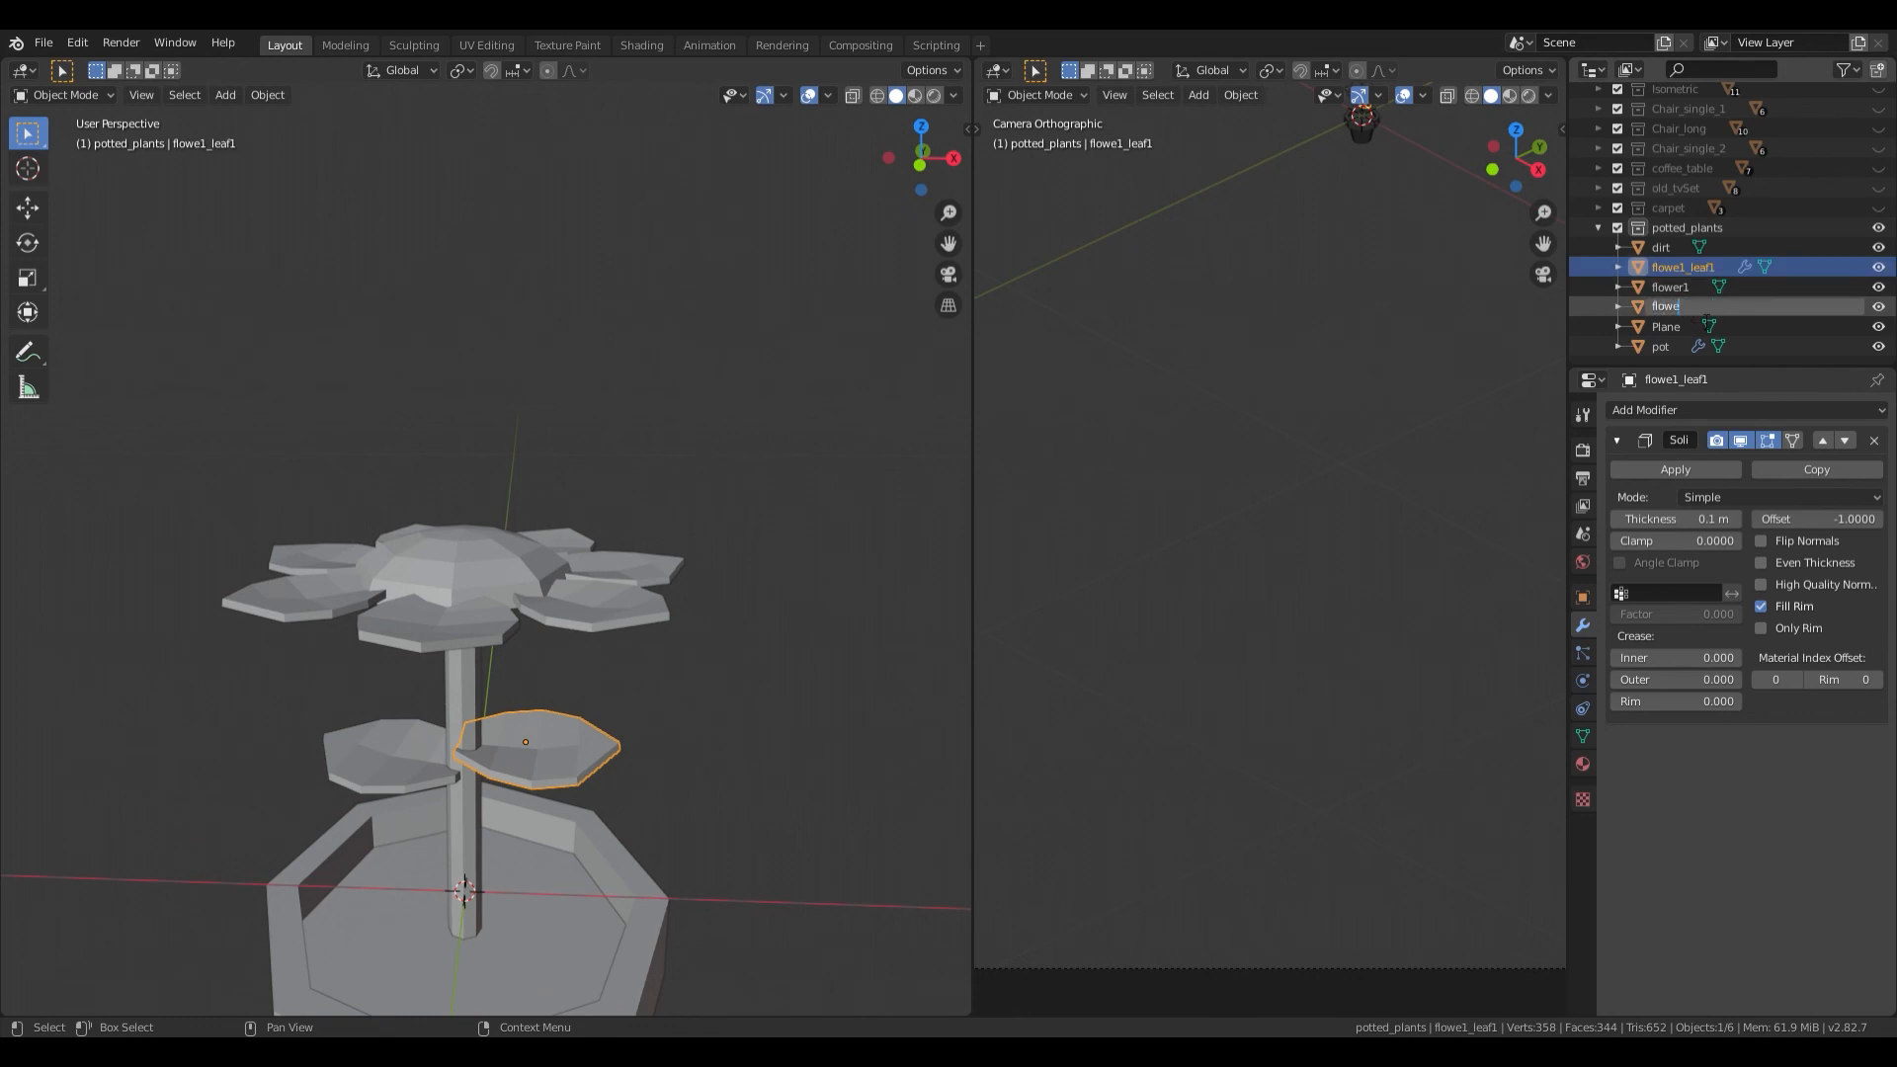
left_click(1667, 328)
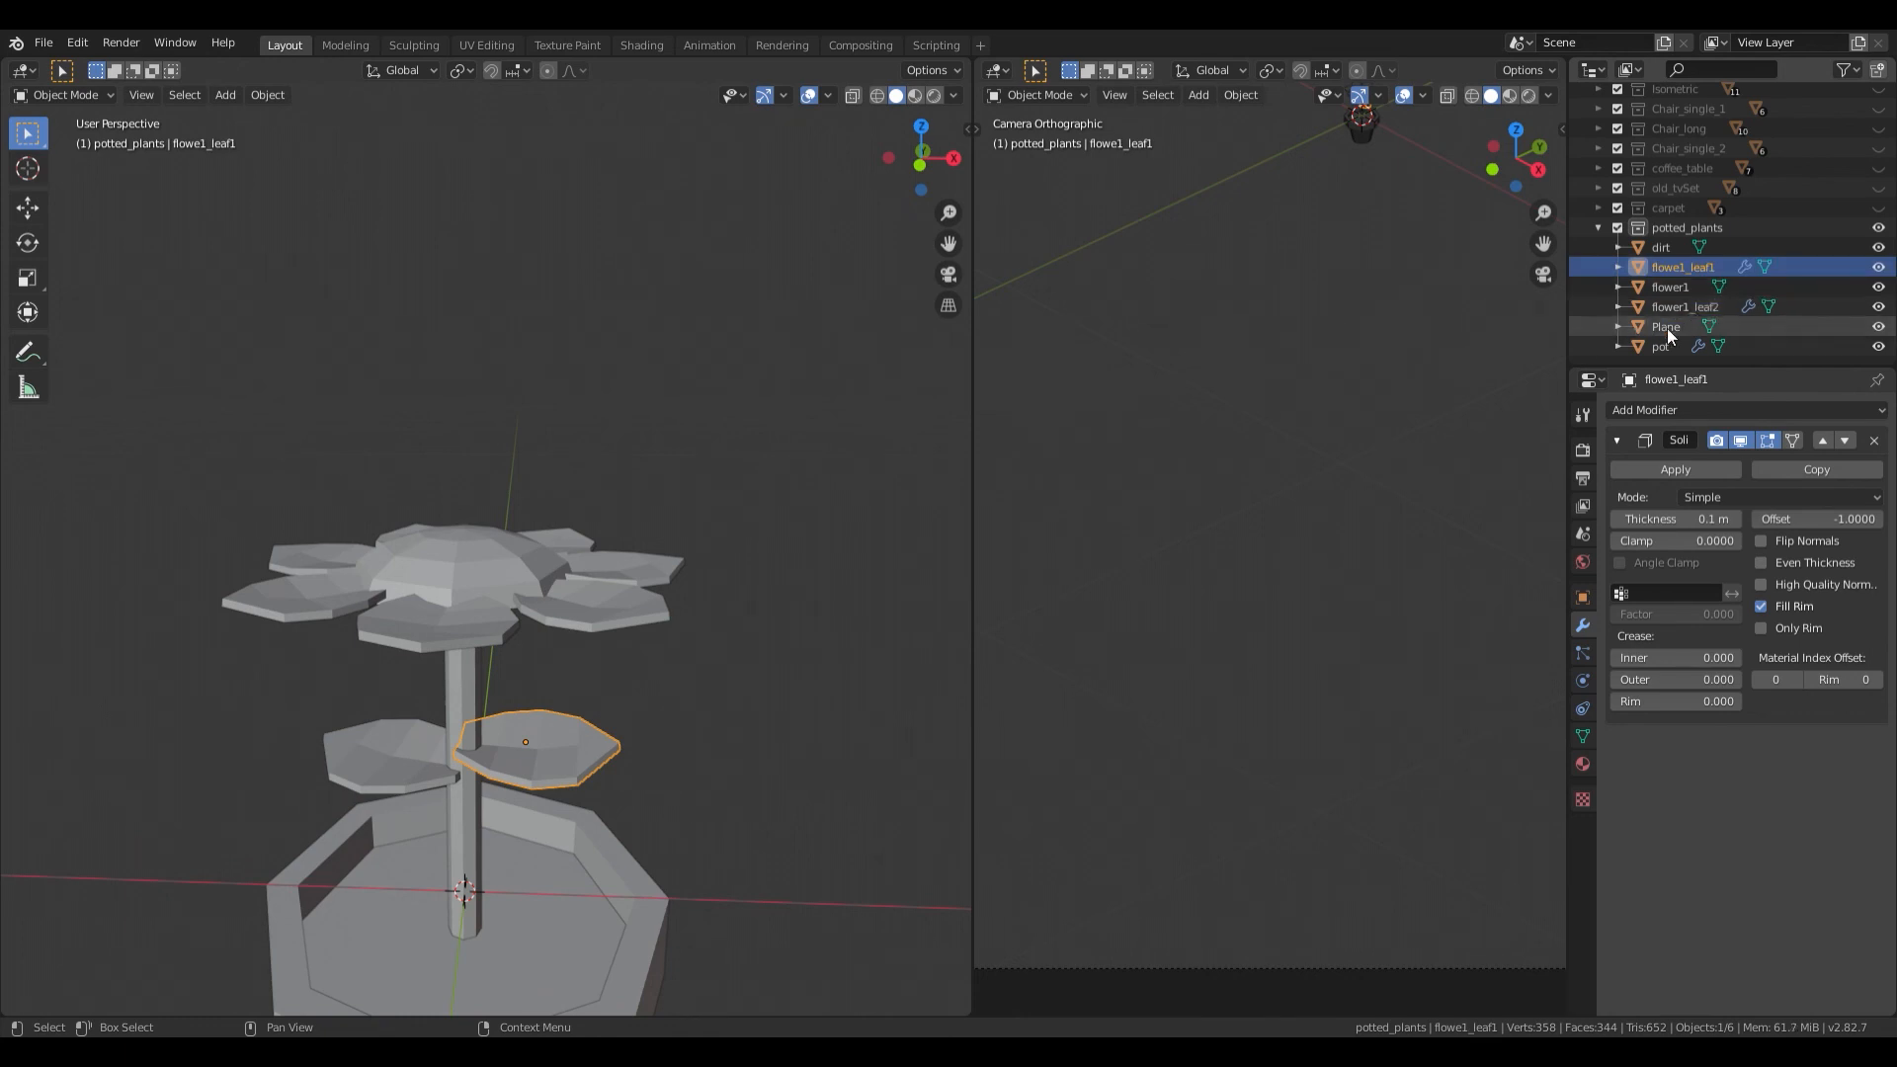
Step: Rename the stem object Plane as flower1_stem
double_click(1667, 328)
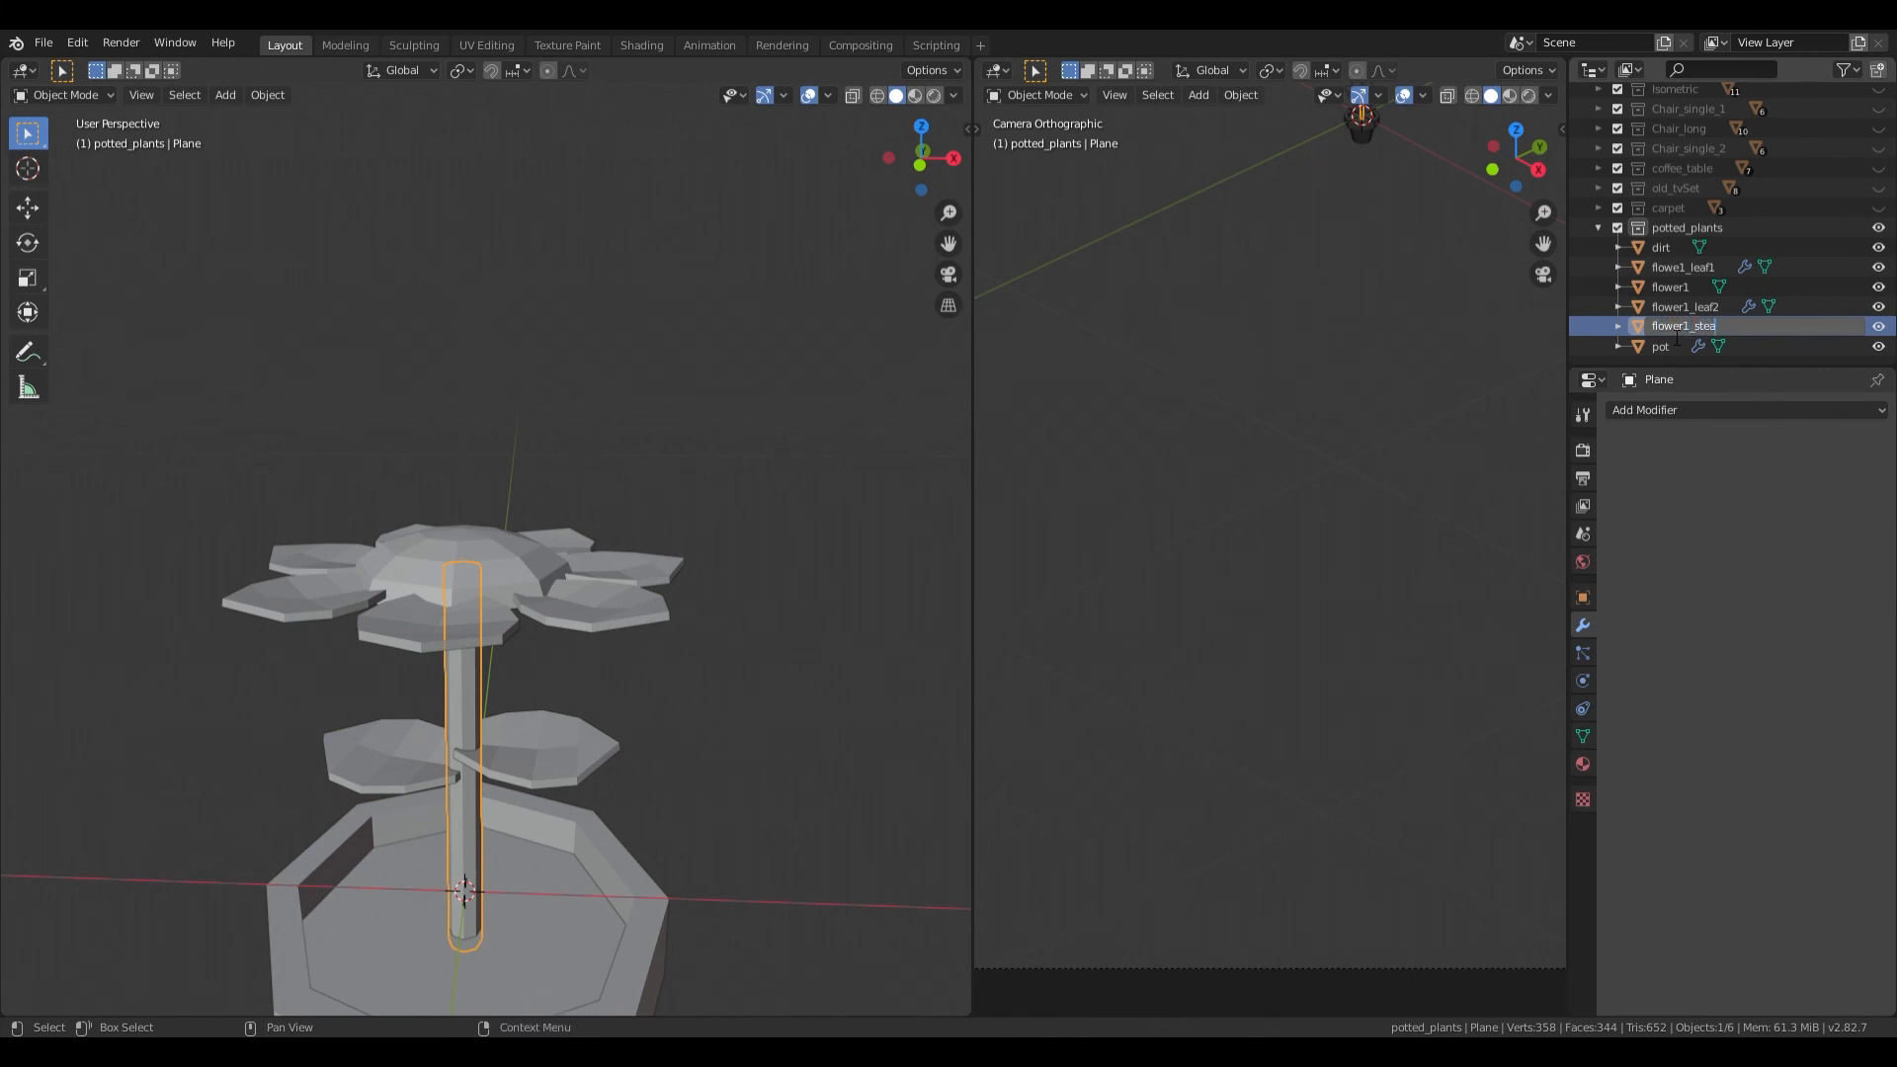
type("flower1_stem")
key("Return")
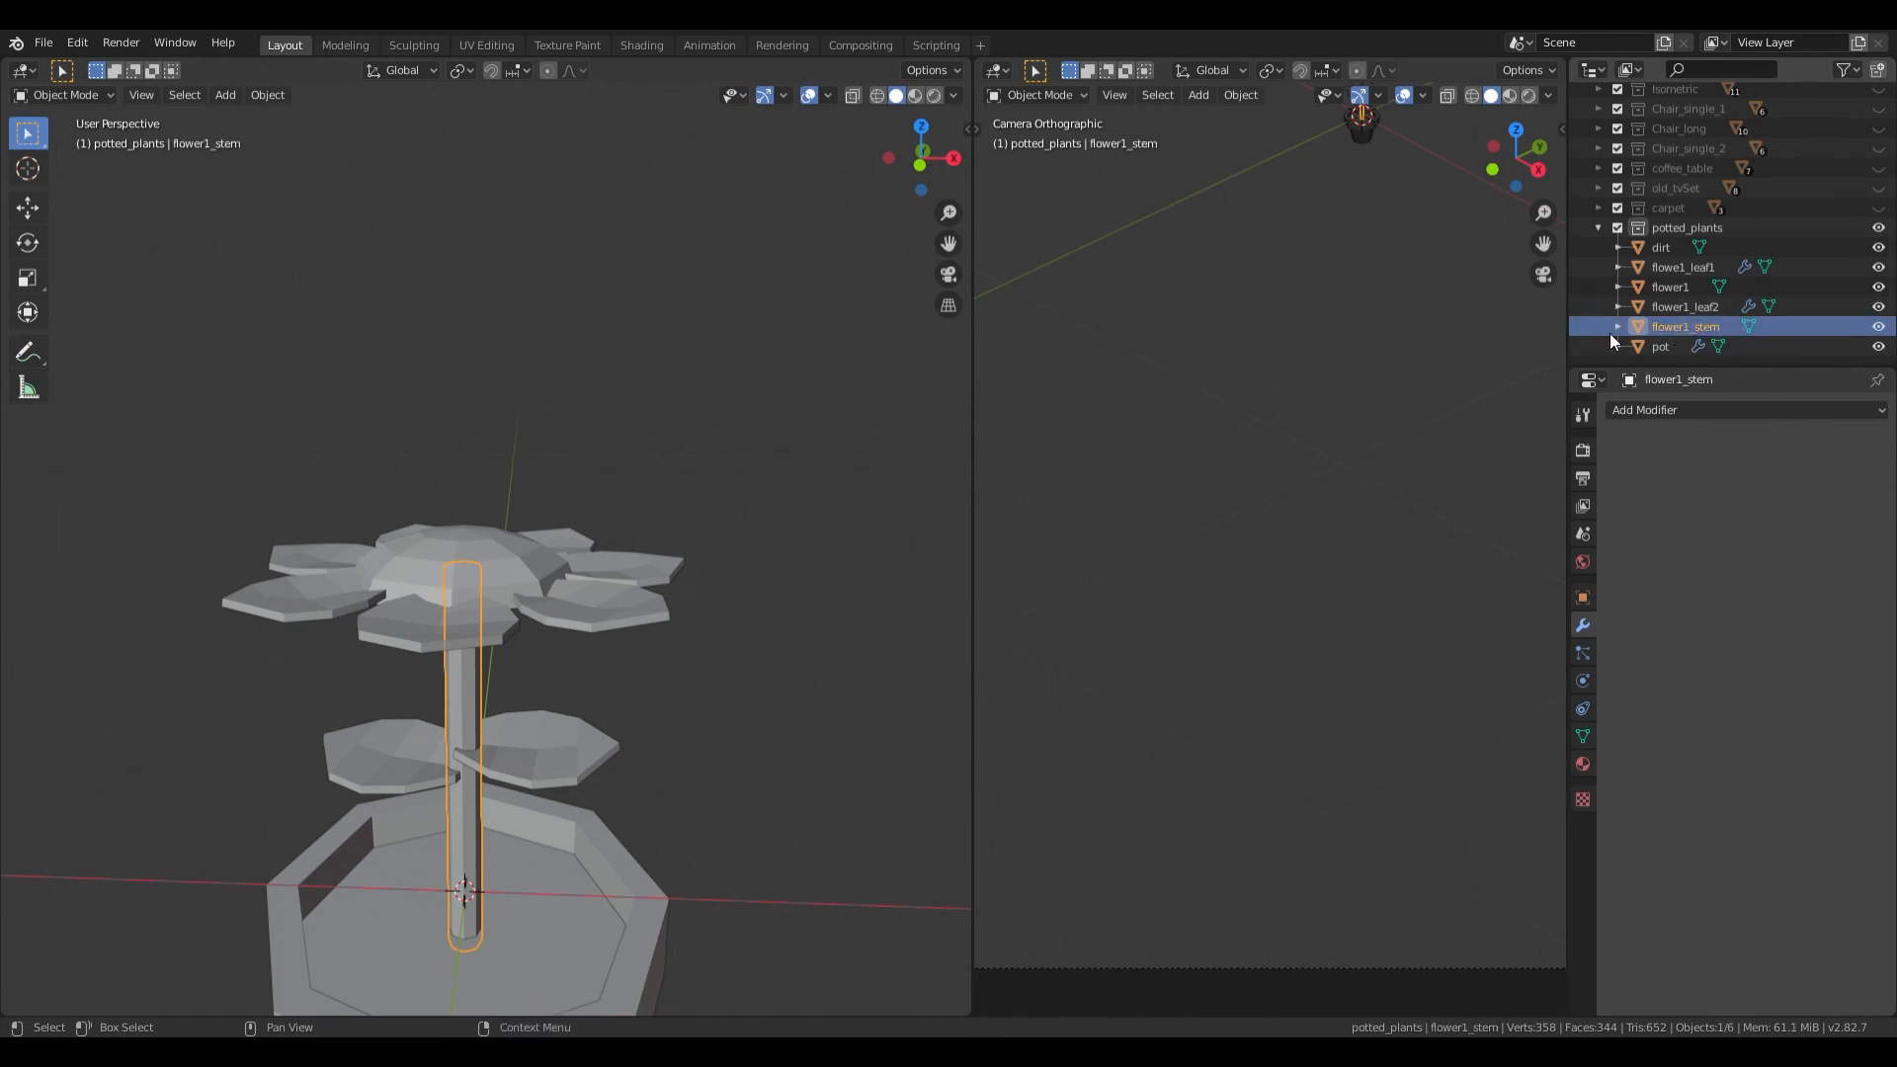
Step: Tilt the joined flower head by about 13.4° in the front view
scroll(703, 697, "down", 2)
middle_click_drag(703, 698, 703, 618)
key("KP_1")
left_click(516, 523)
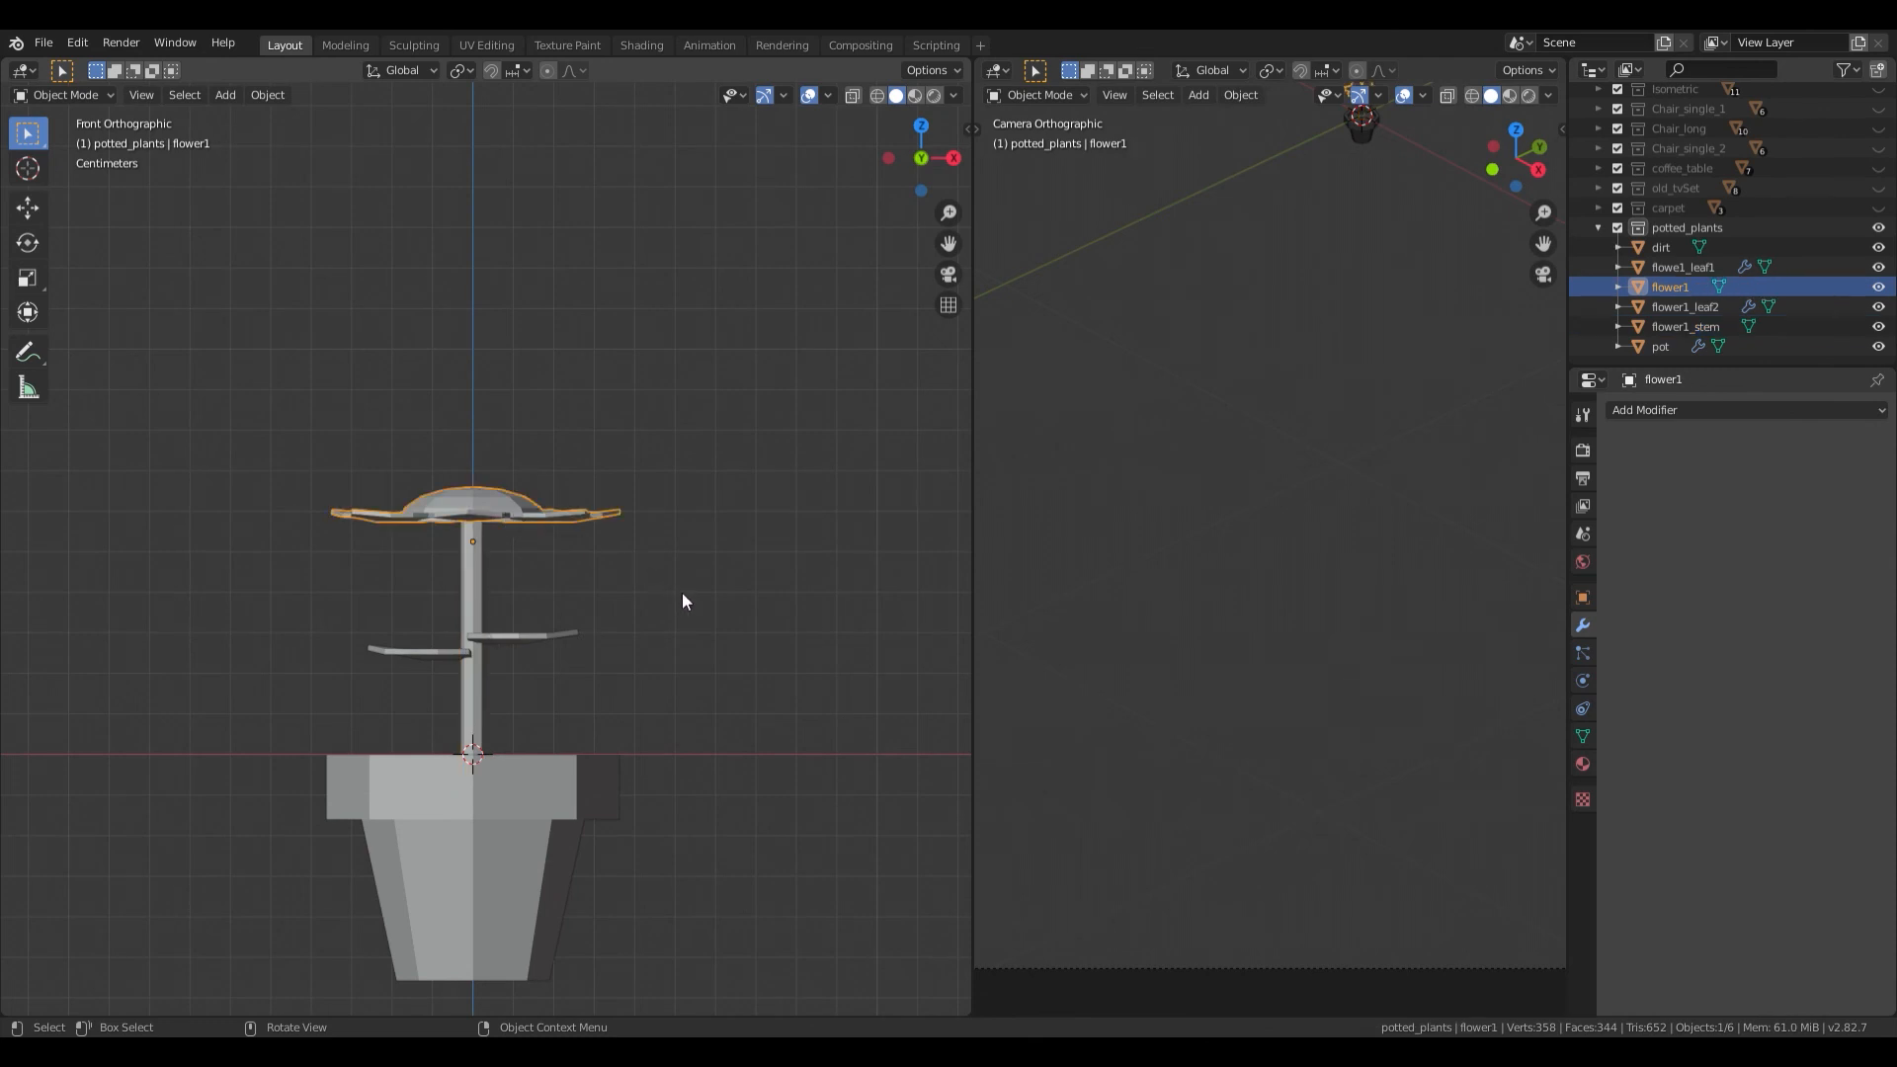
key("r")
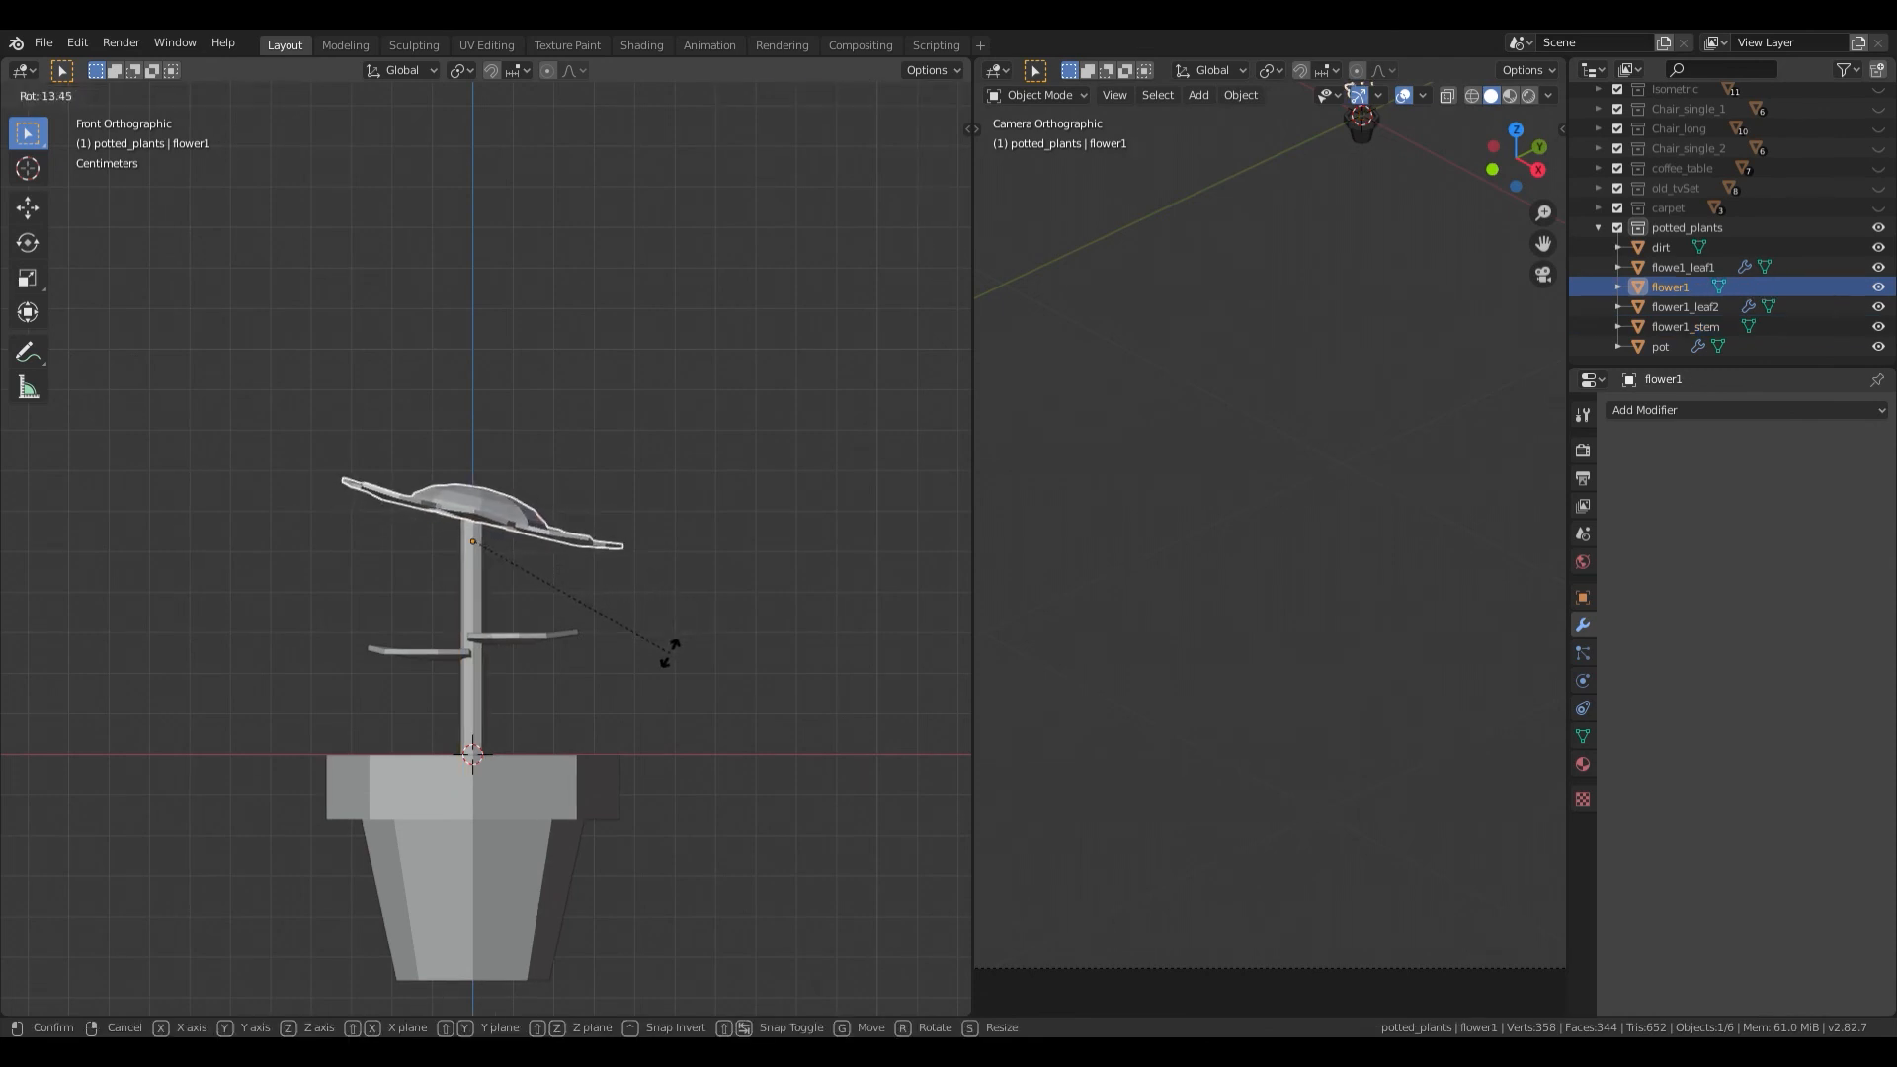
left_click(665, 648)
middle_click_drag(666, 650, 518, 549, "shift")
scroll(612, 662, "up", 4)
key("KP_1")
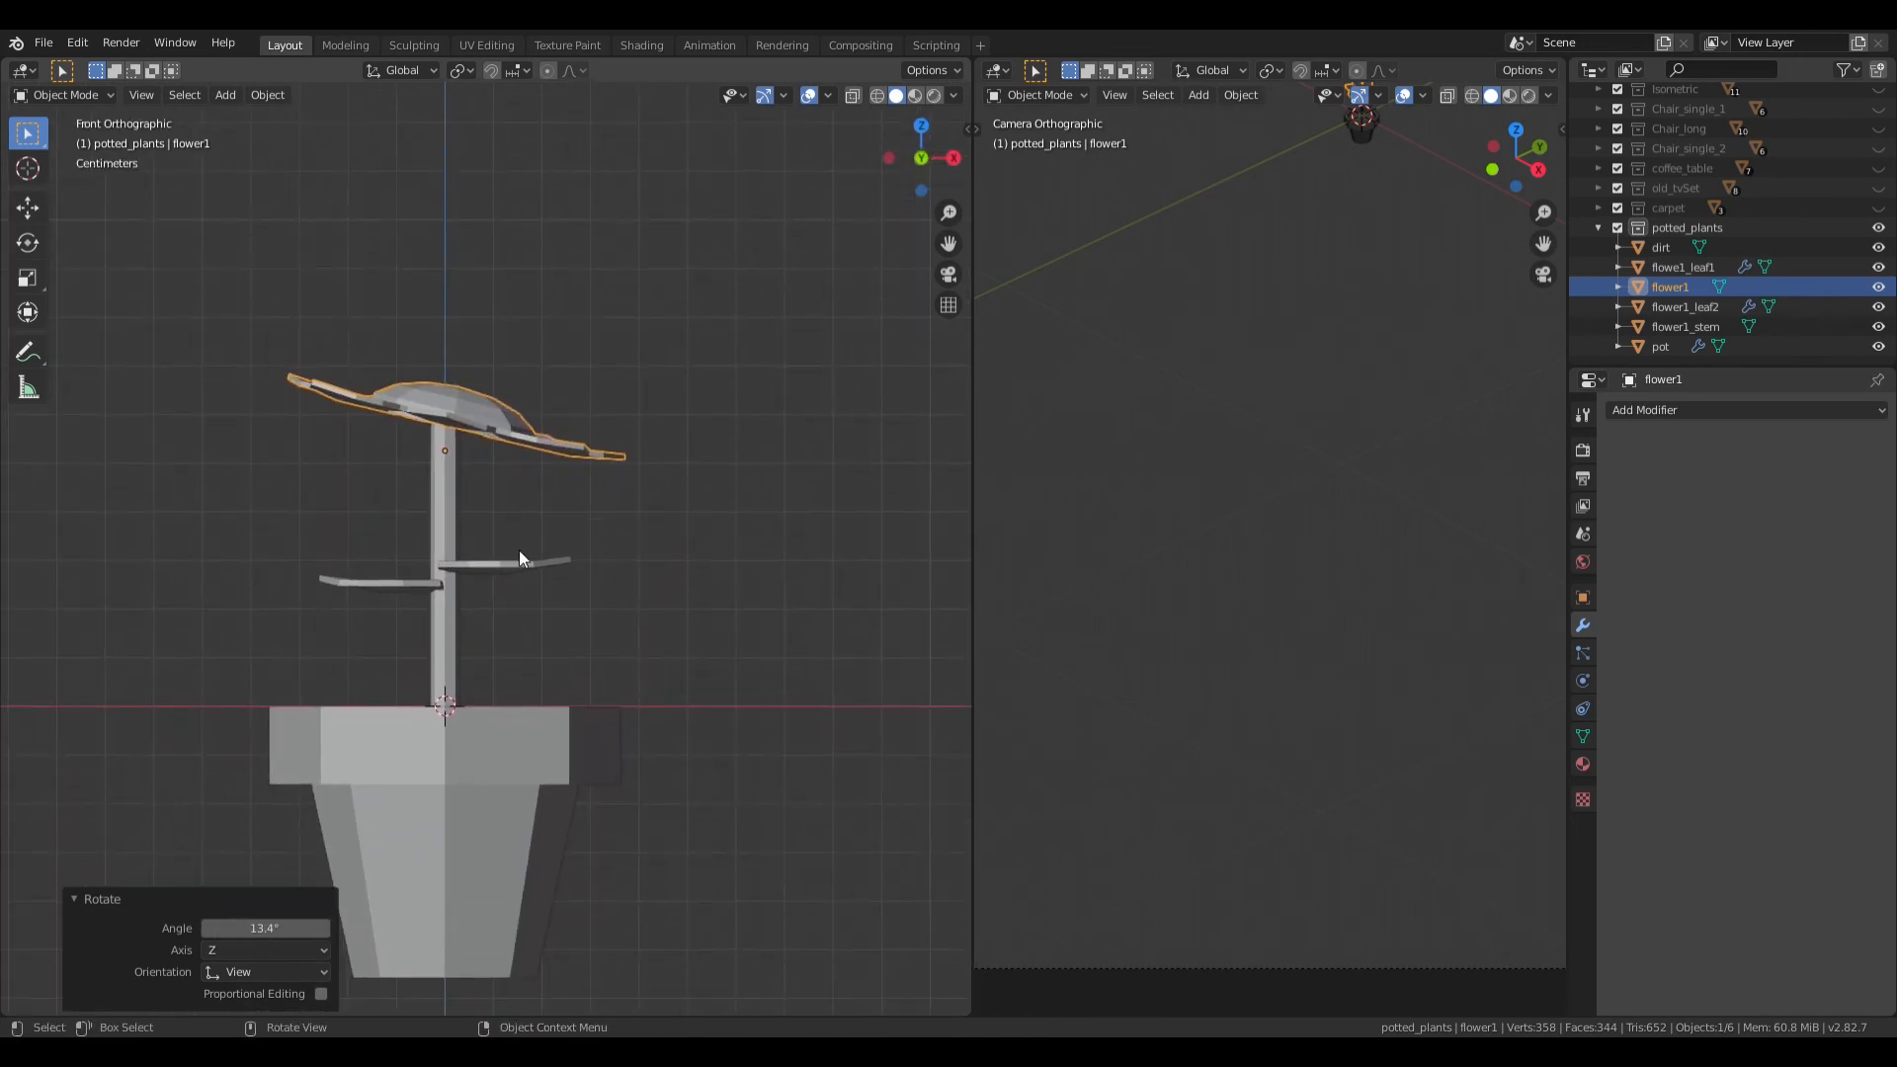
left_click(447, 512)
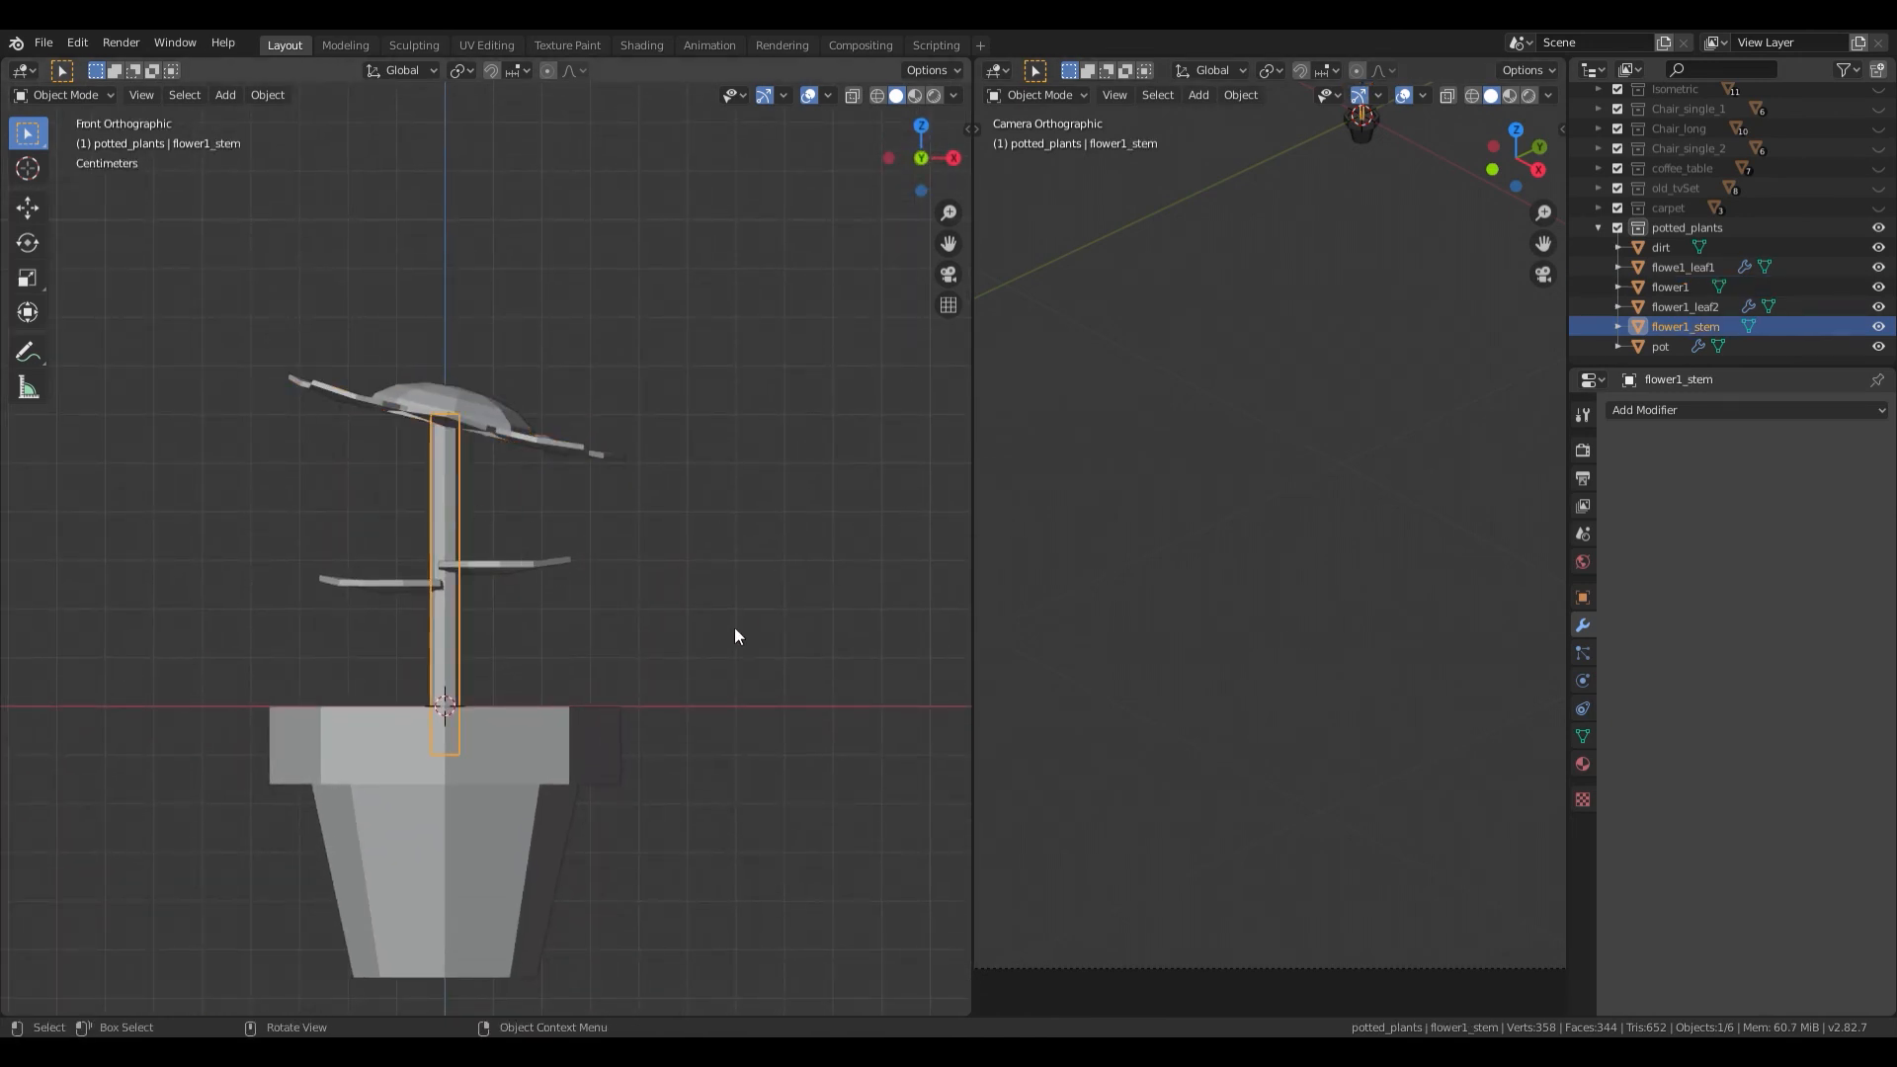
key("s")
key("z")
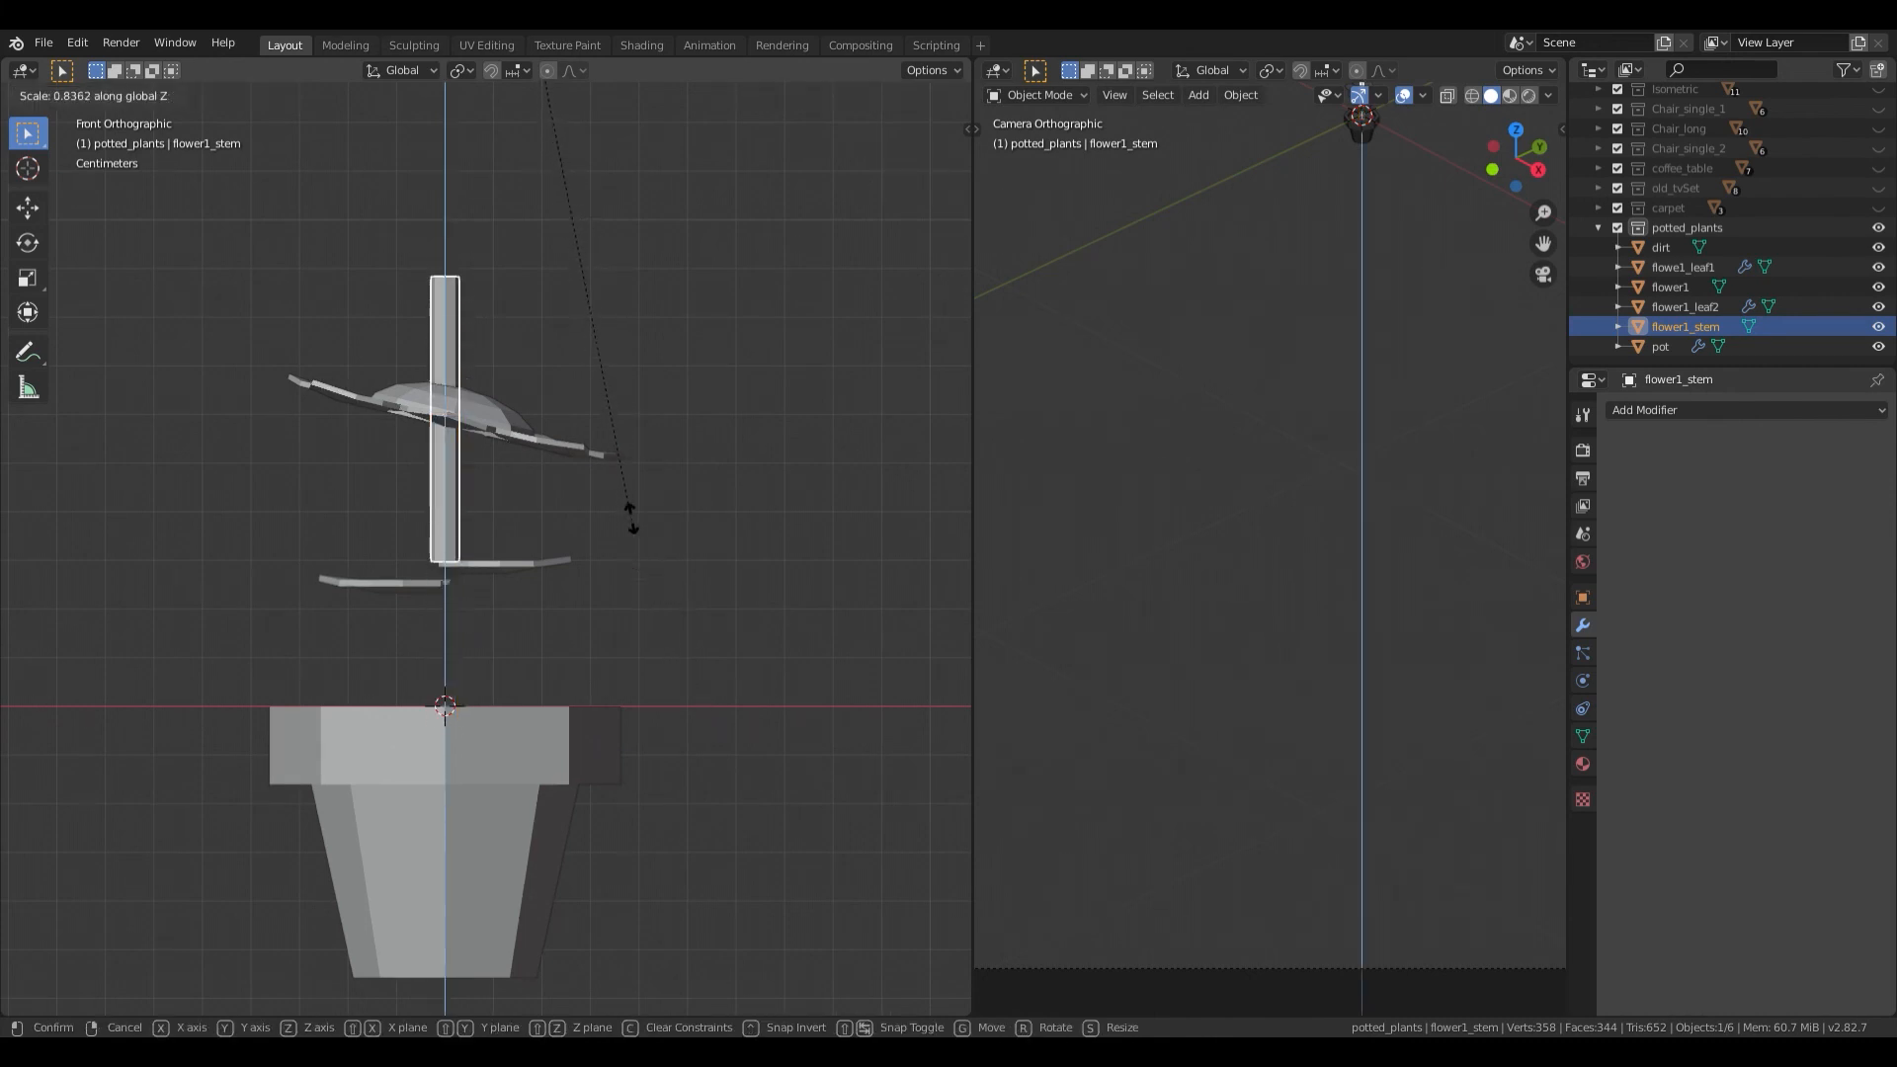
left_click(614, 435)
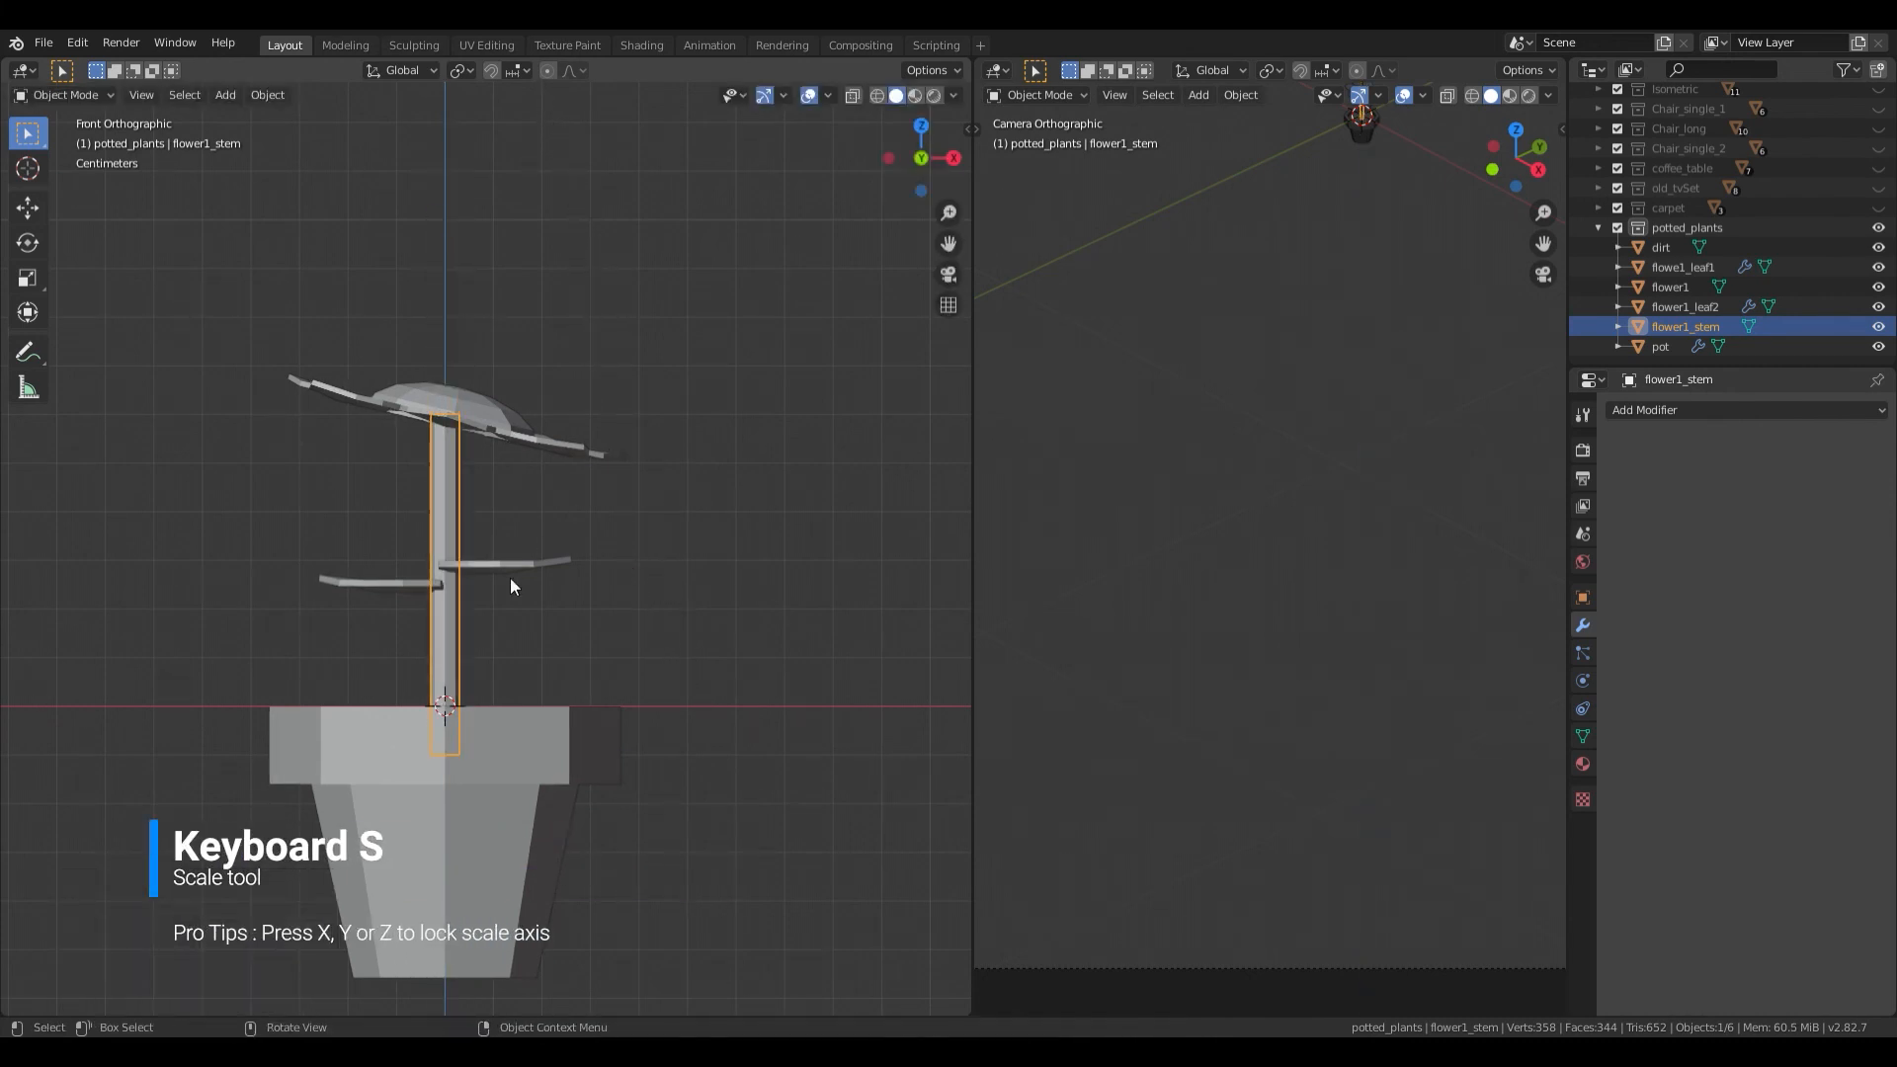
Step: Set the stem's origin to its geometry and shorten the stem by scaling it to about 0.647 along Z
right_click(431, 496)
mouse_move(435, 488)
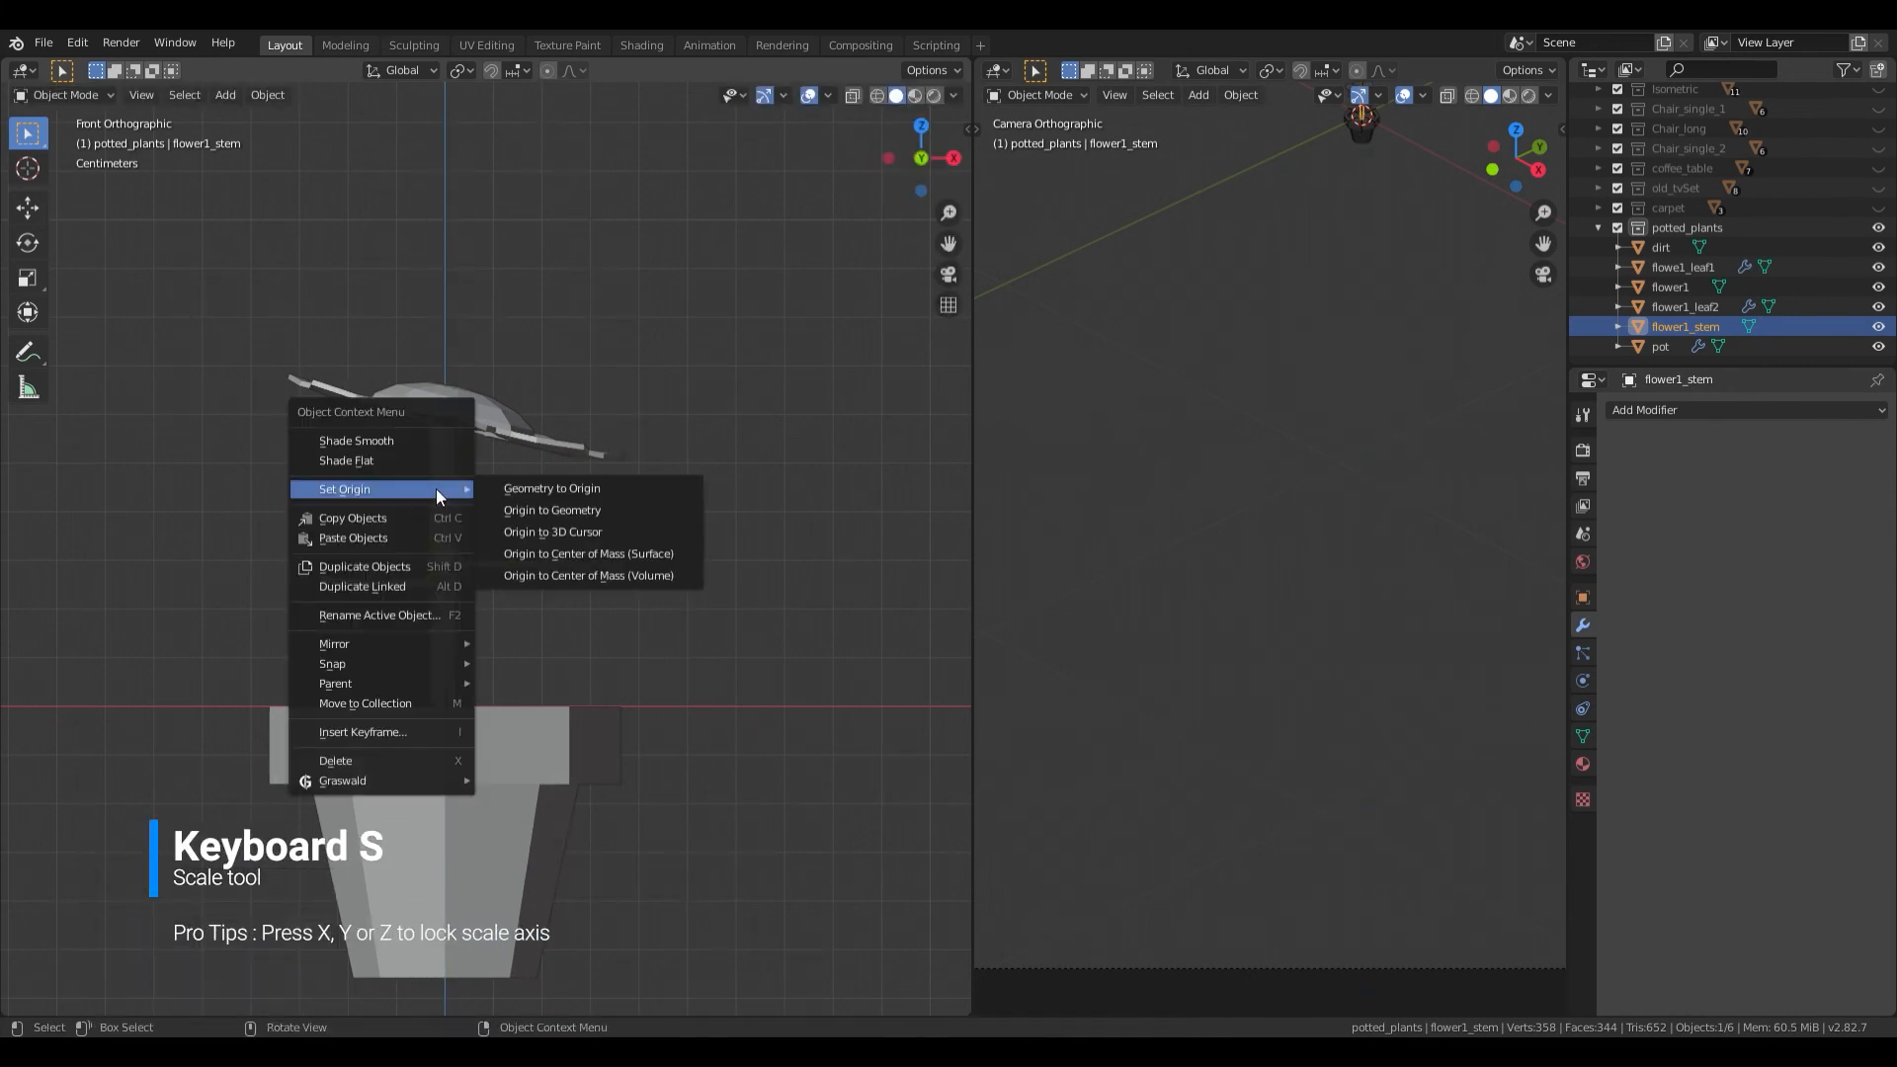
left_click(571, 512)
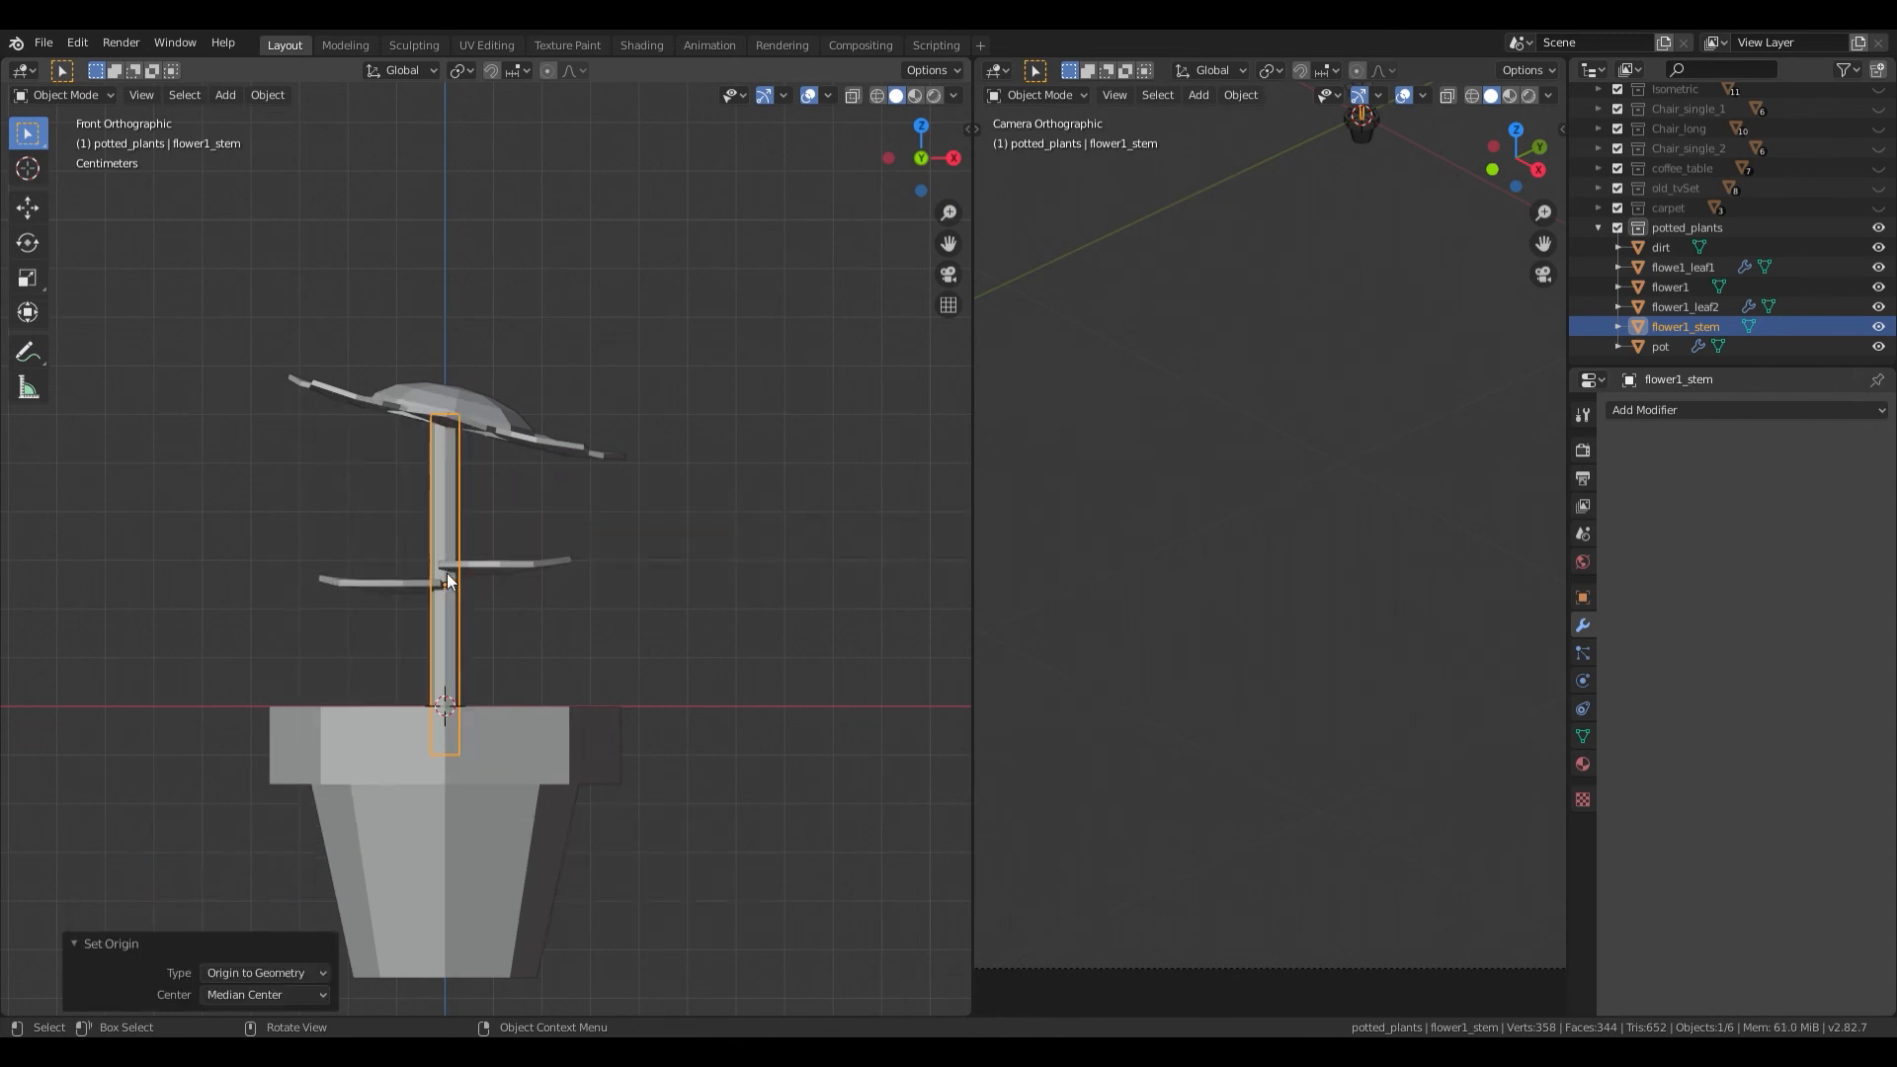
key("s")
key("z")
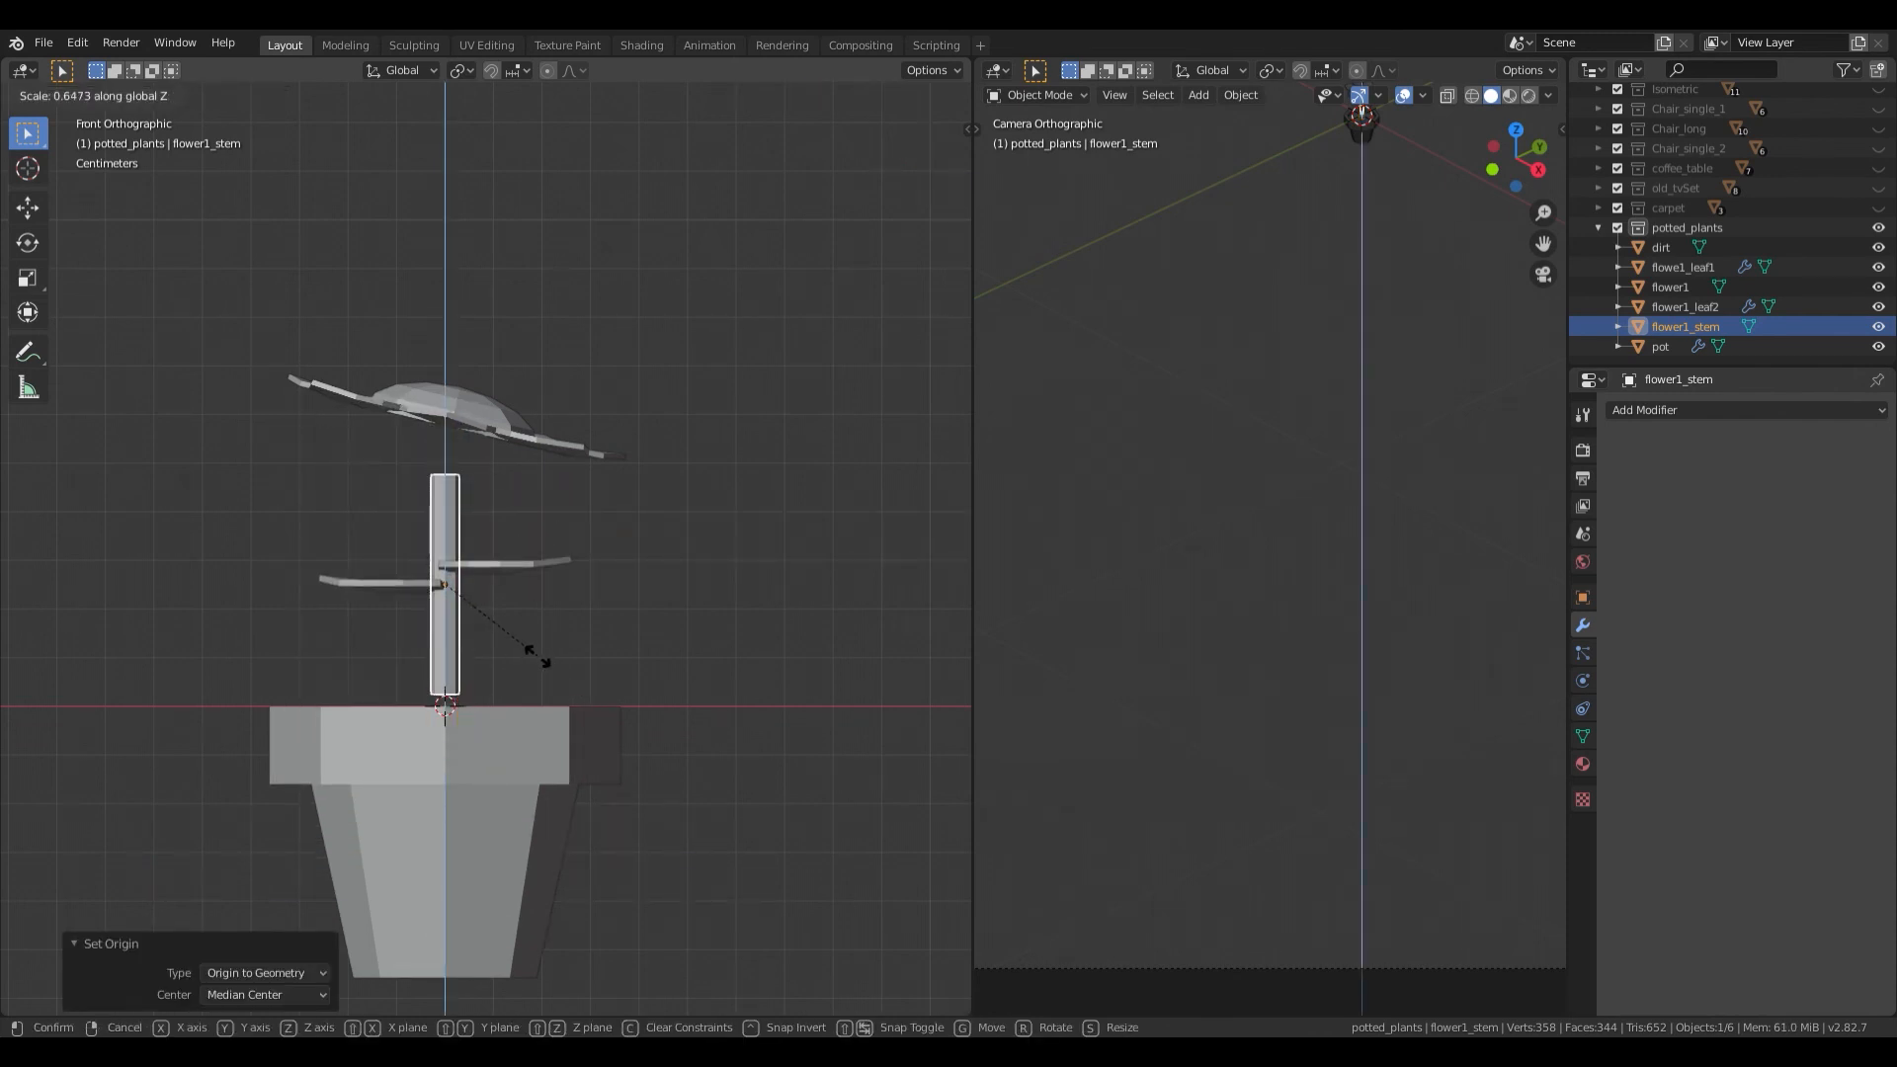
left_click(533, 642)
Step: Lower the shortened stem by about 0.011 m along Z so its base sits in the pot's dirt
scroll(533, 590, "up", 1)
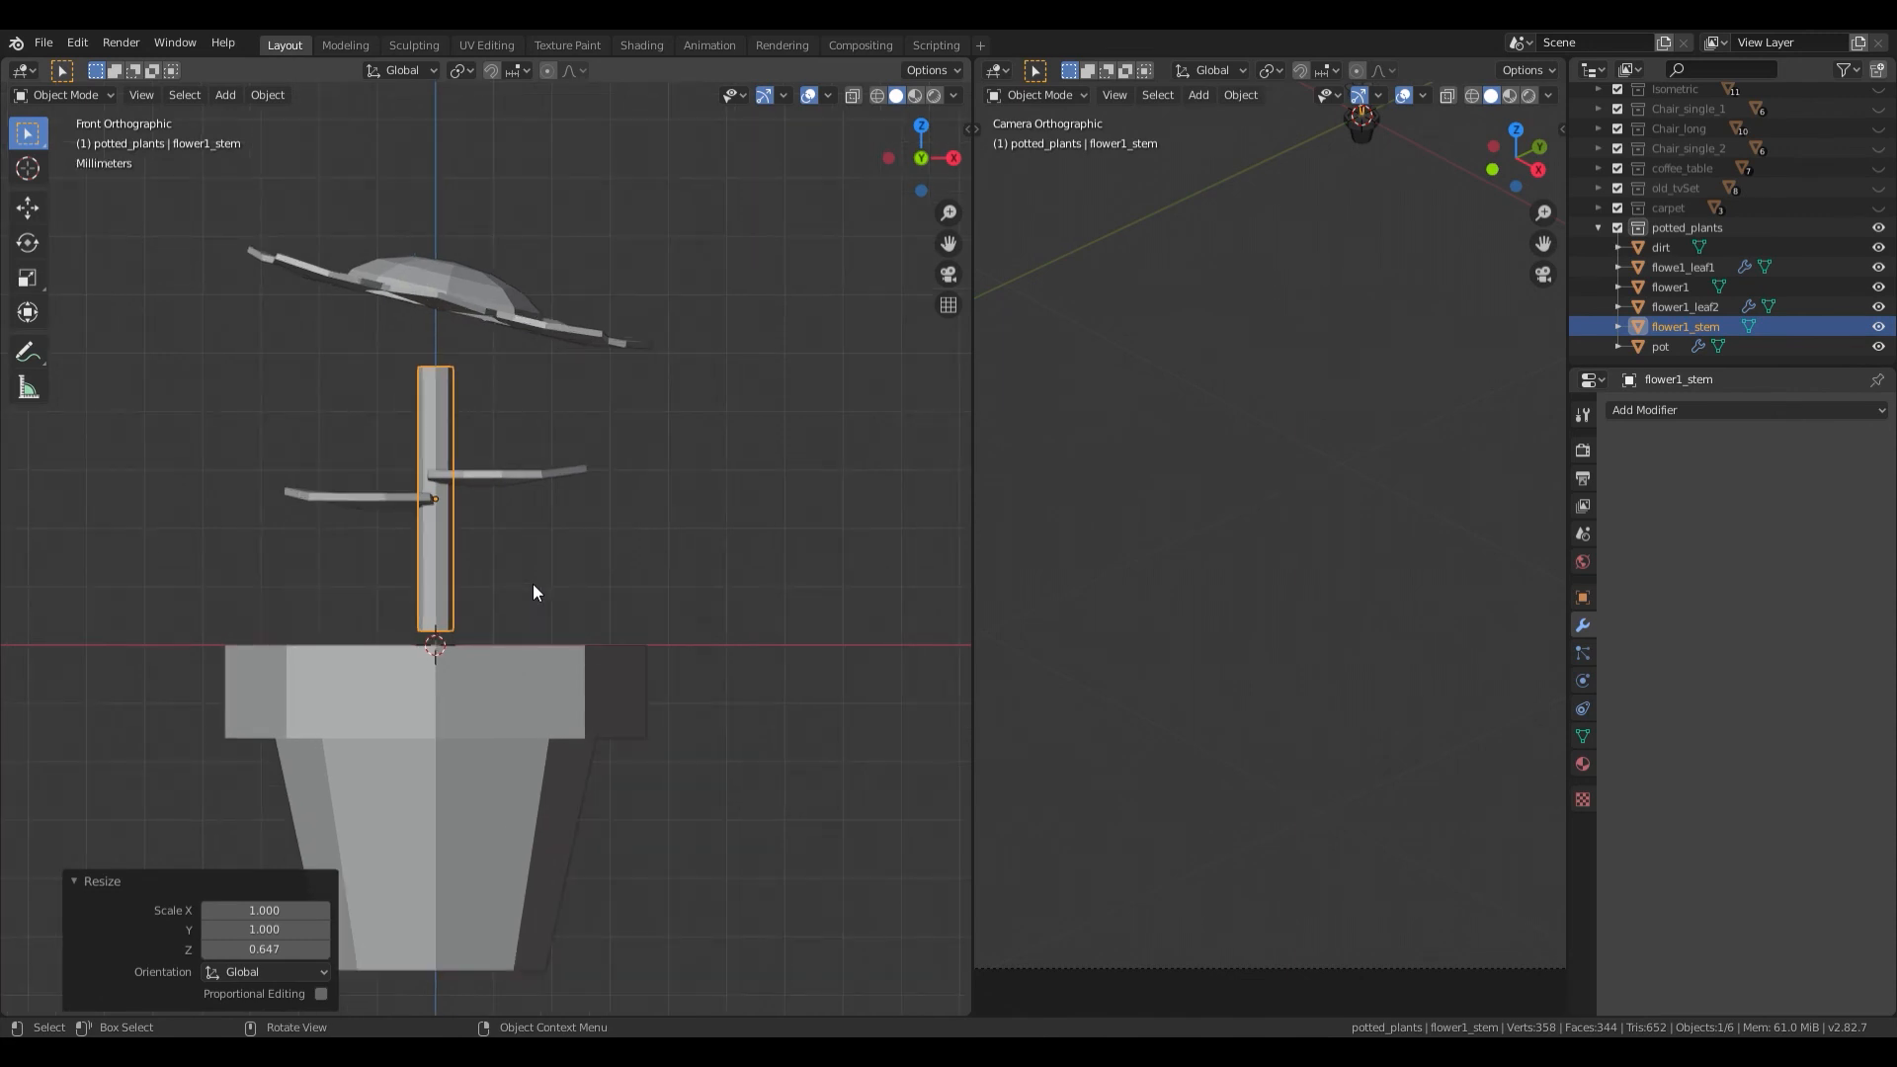
key("g")
key("z")
left_click(542, 640)
middle_click_drag(543, 640, 560, 681)
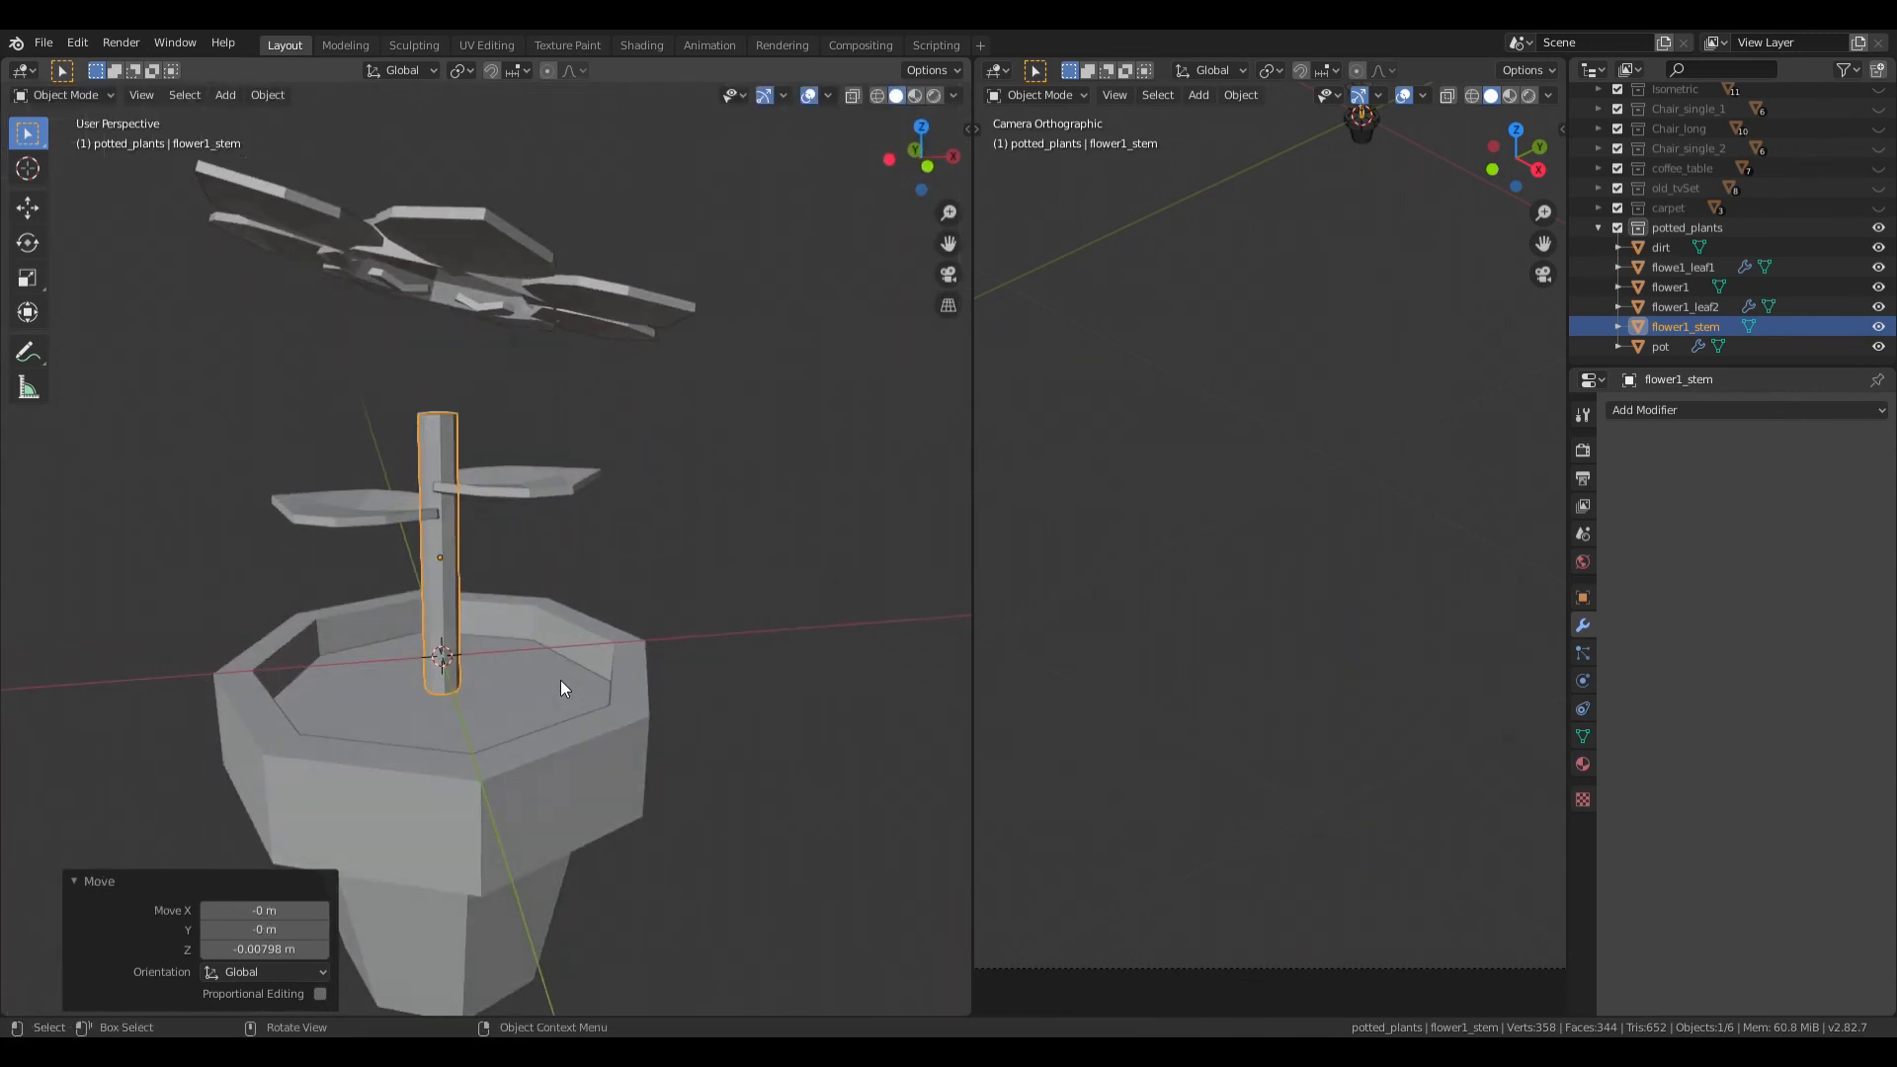
key("g")
key("z")
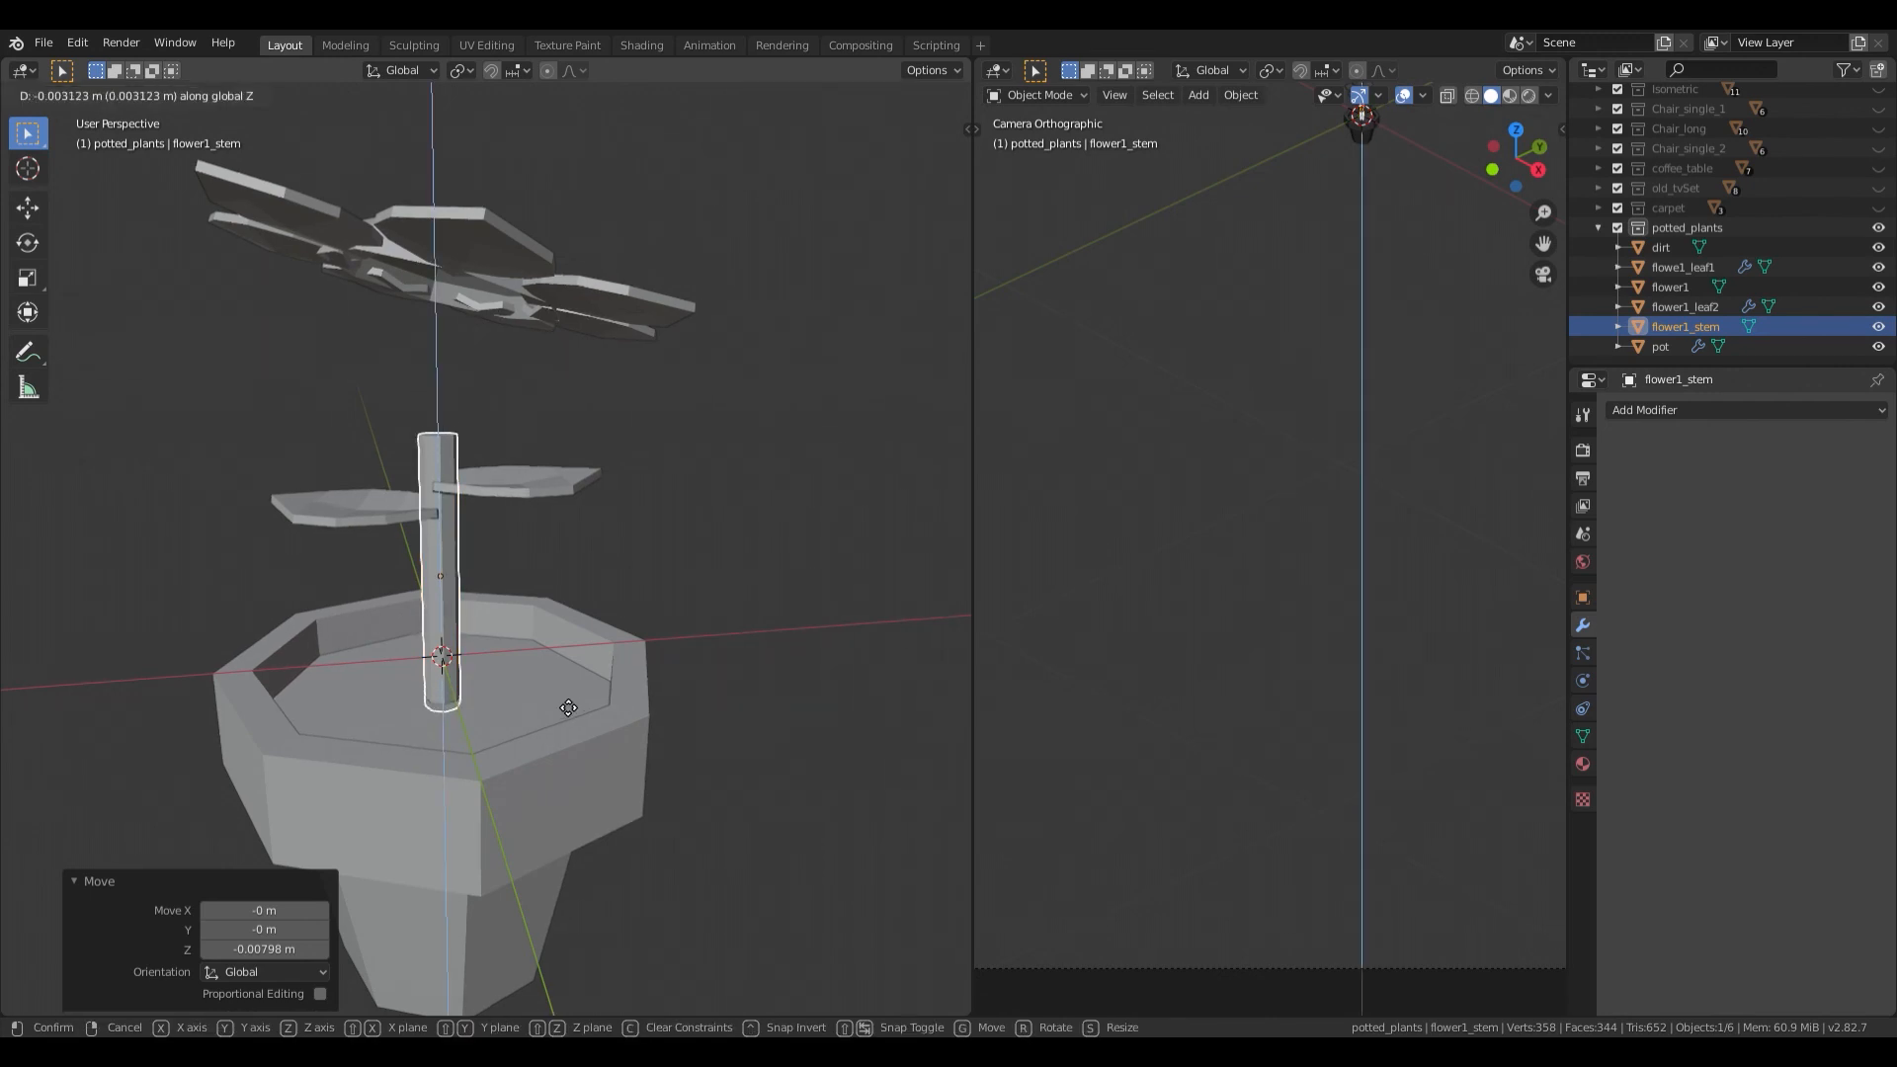
left_click(568, 708)
Step: Lower both leaves together along the stem by about 0.0106 m on Z
mouse_move(560, 701)
middle_mouse_down()
mouse_move(537, 659)
mouse_move(565, 691)
middle_mouse_up()
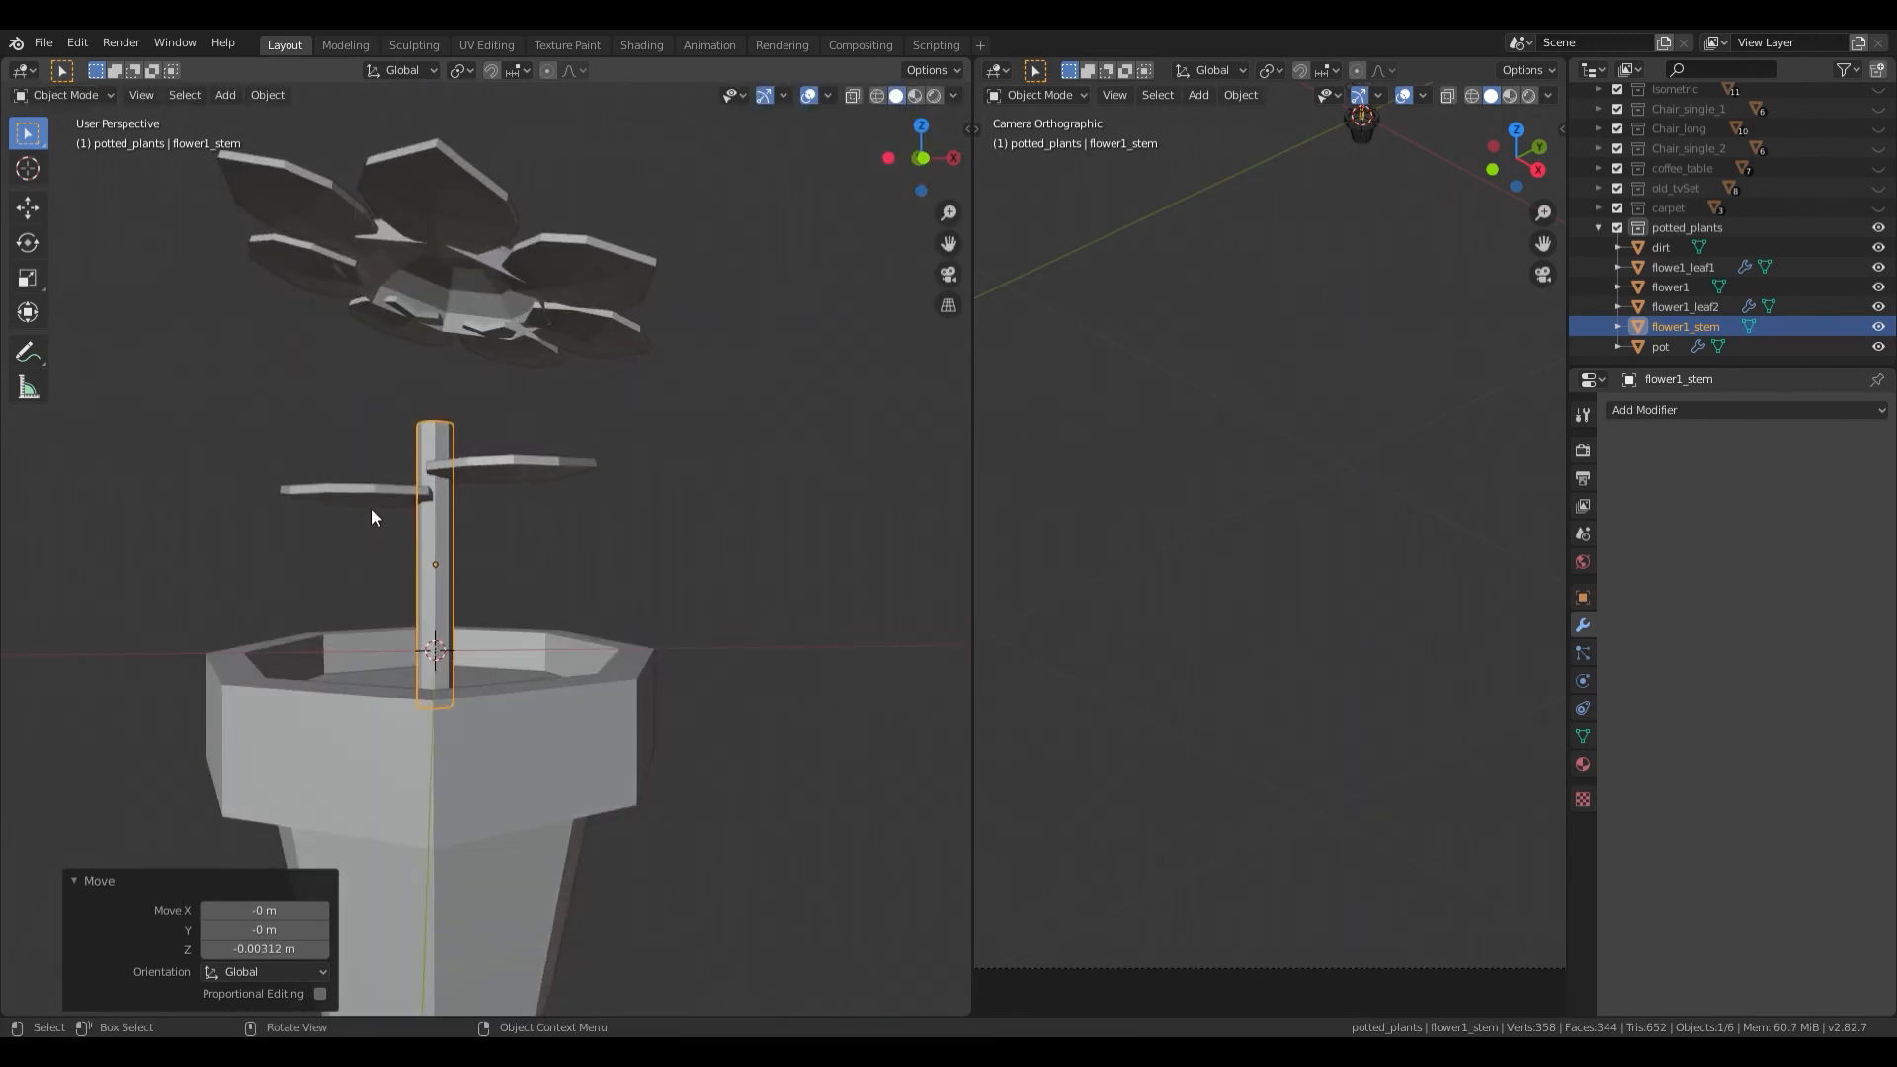
left_click(373, 495)
left_click(513, 482, "shift")
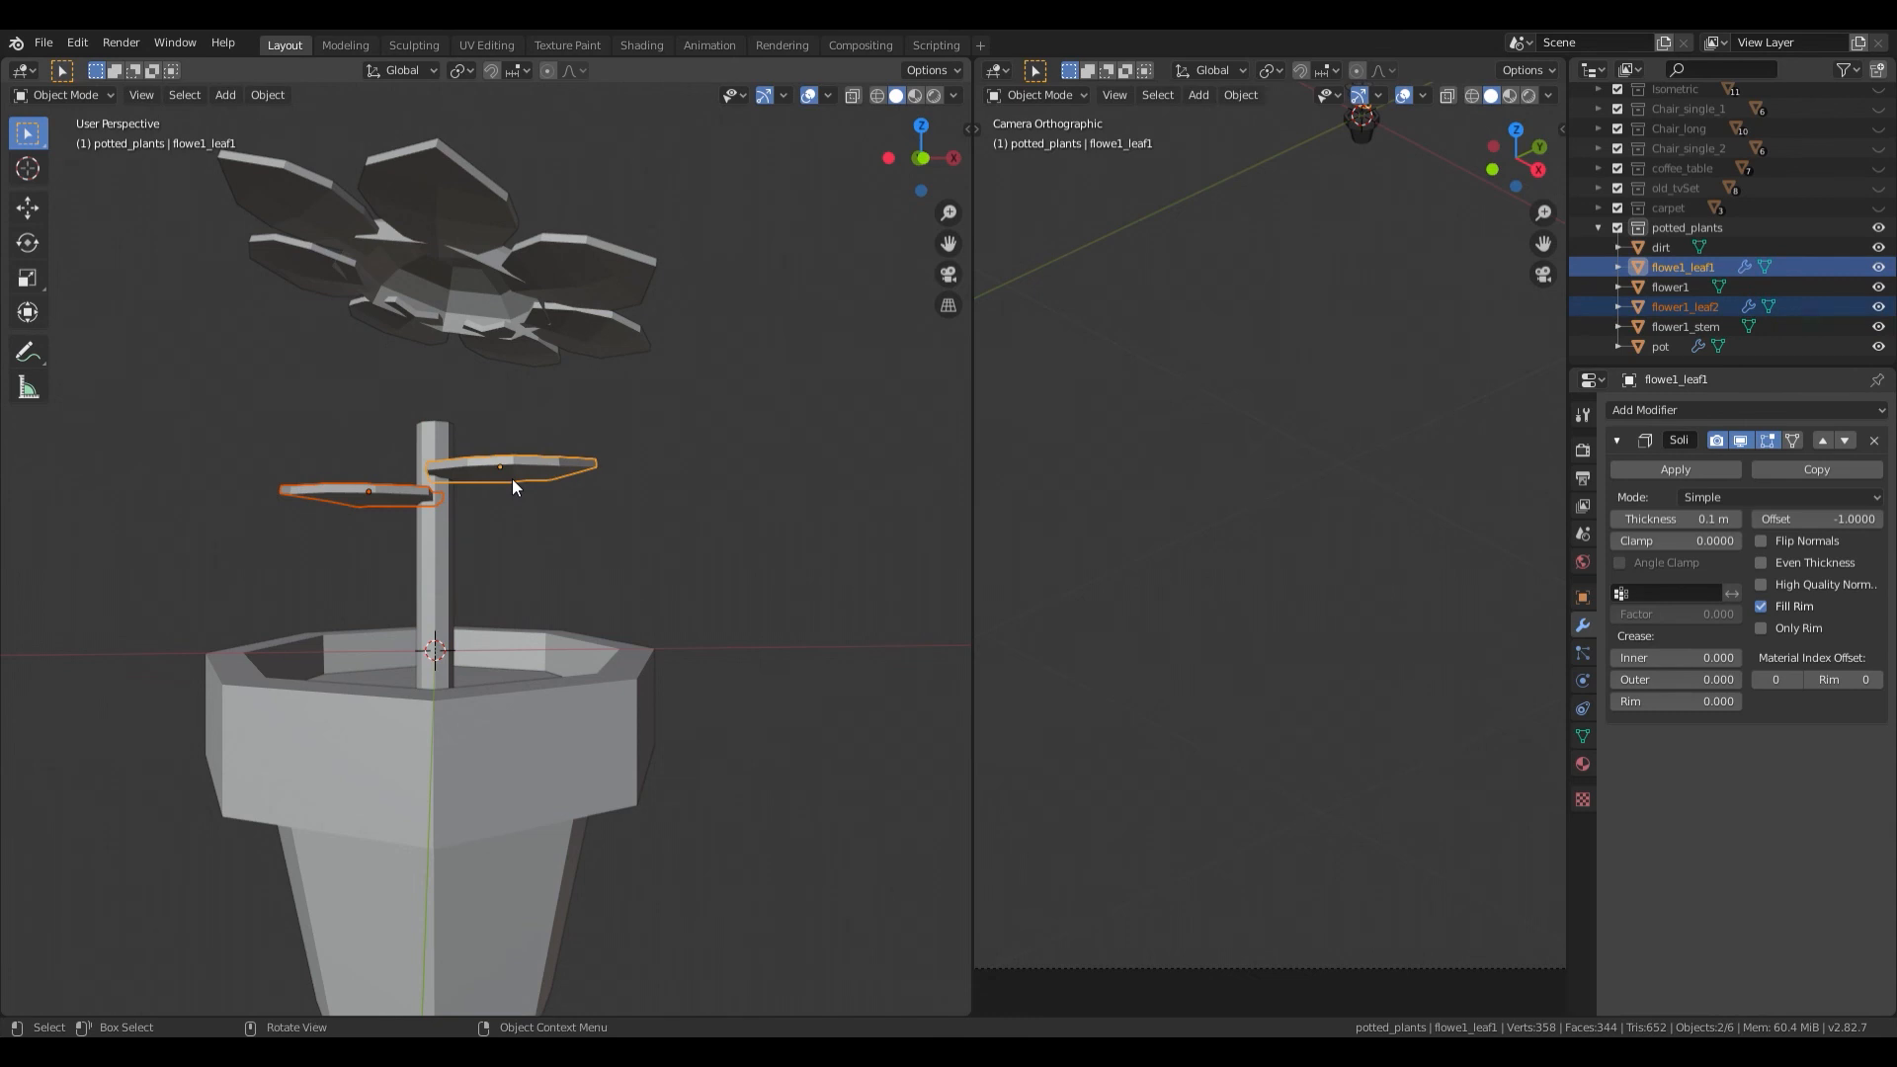
key("g")
key("z")
left_click(518, 543)
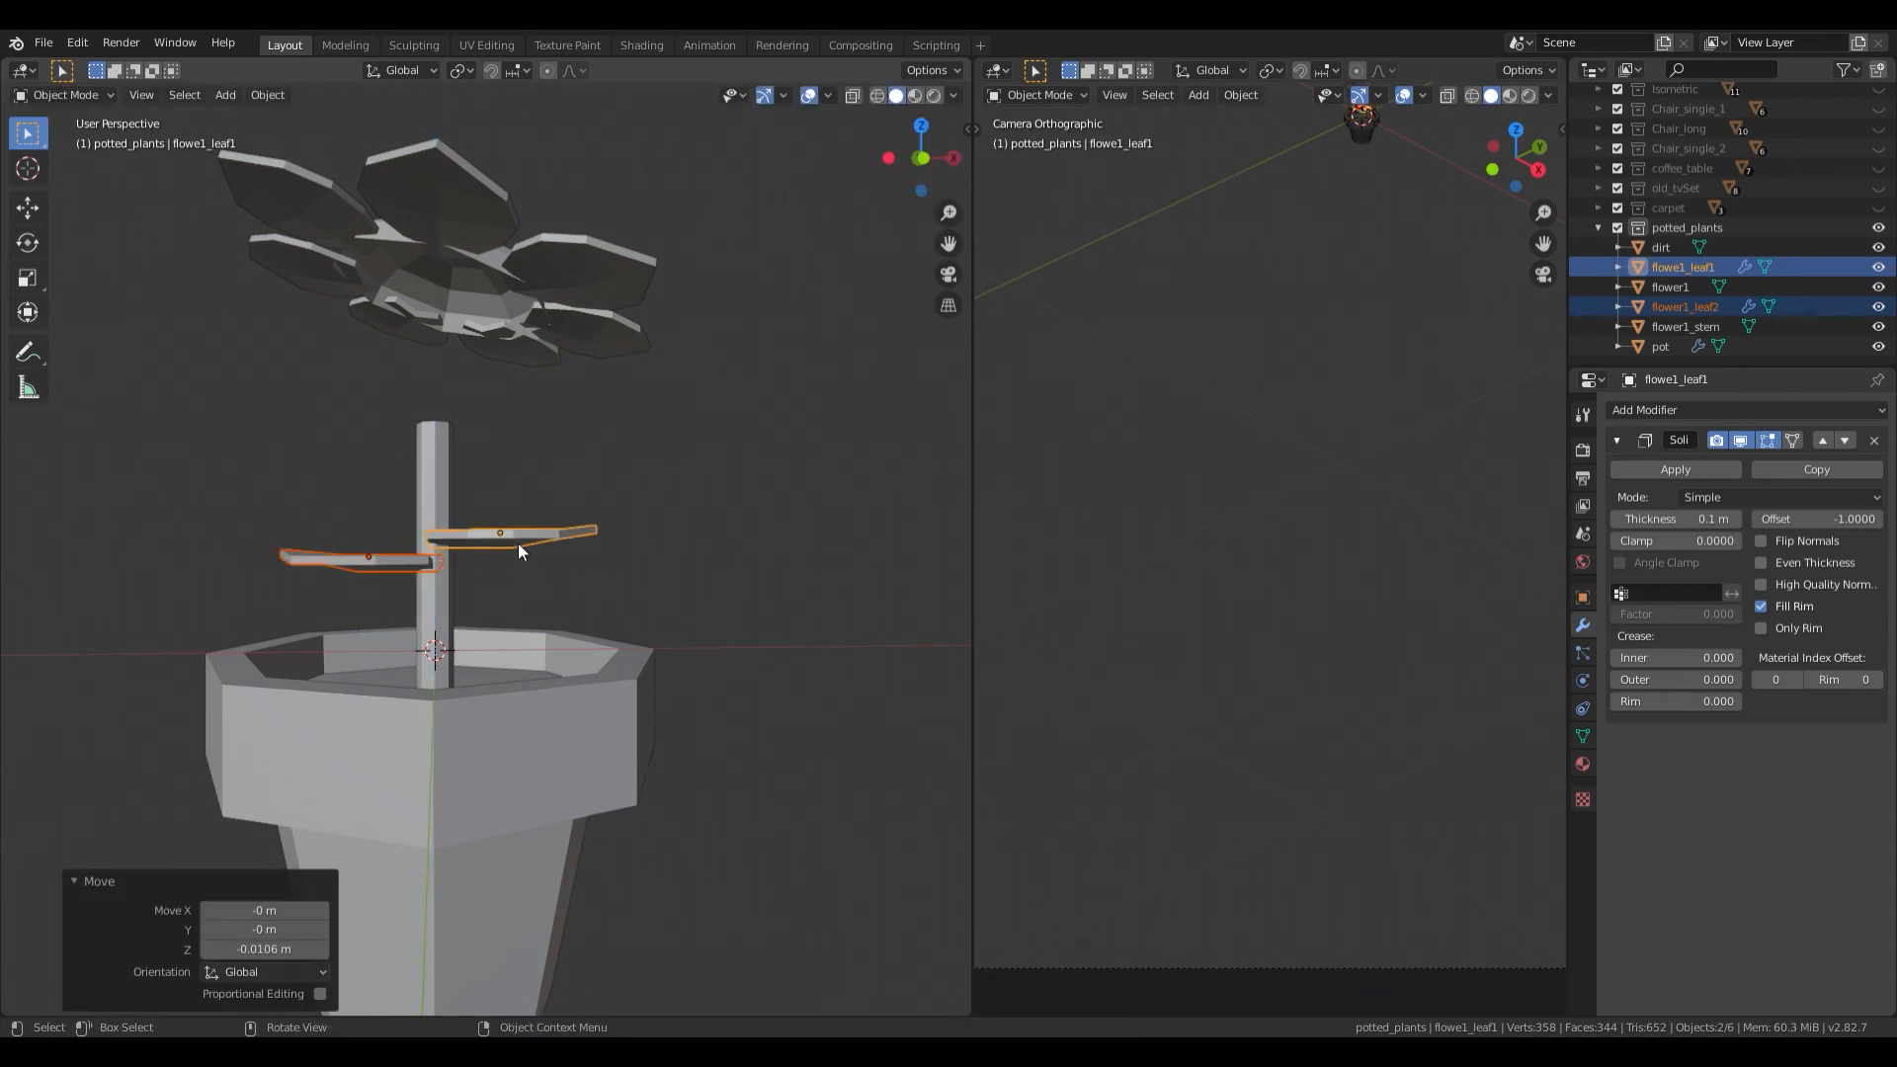
Step: Lower the tilted flower head by about 0.0234 m along Z onto the top of the stem
middle_click_drag(518, 542, 527, 464)
left_click(529, 282)
key("KP_1")
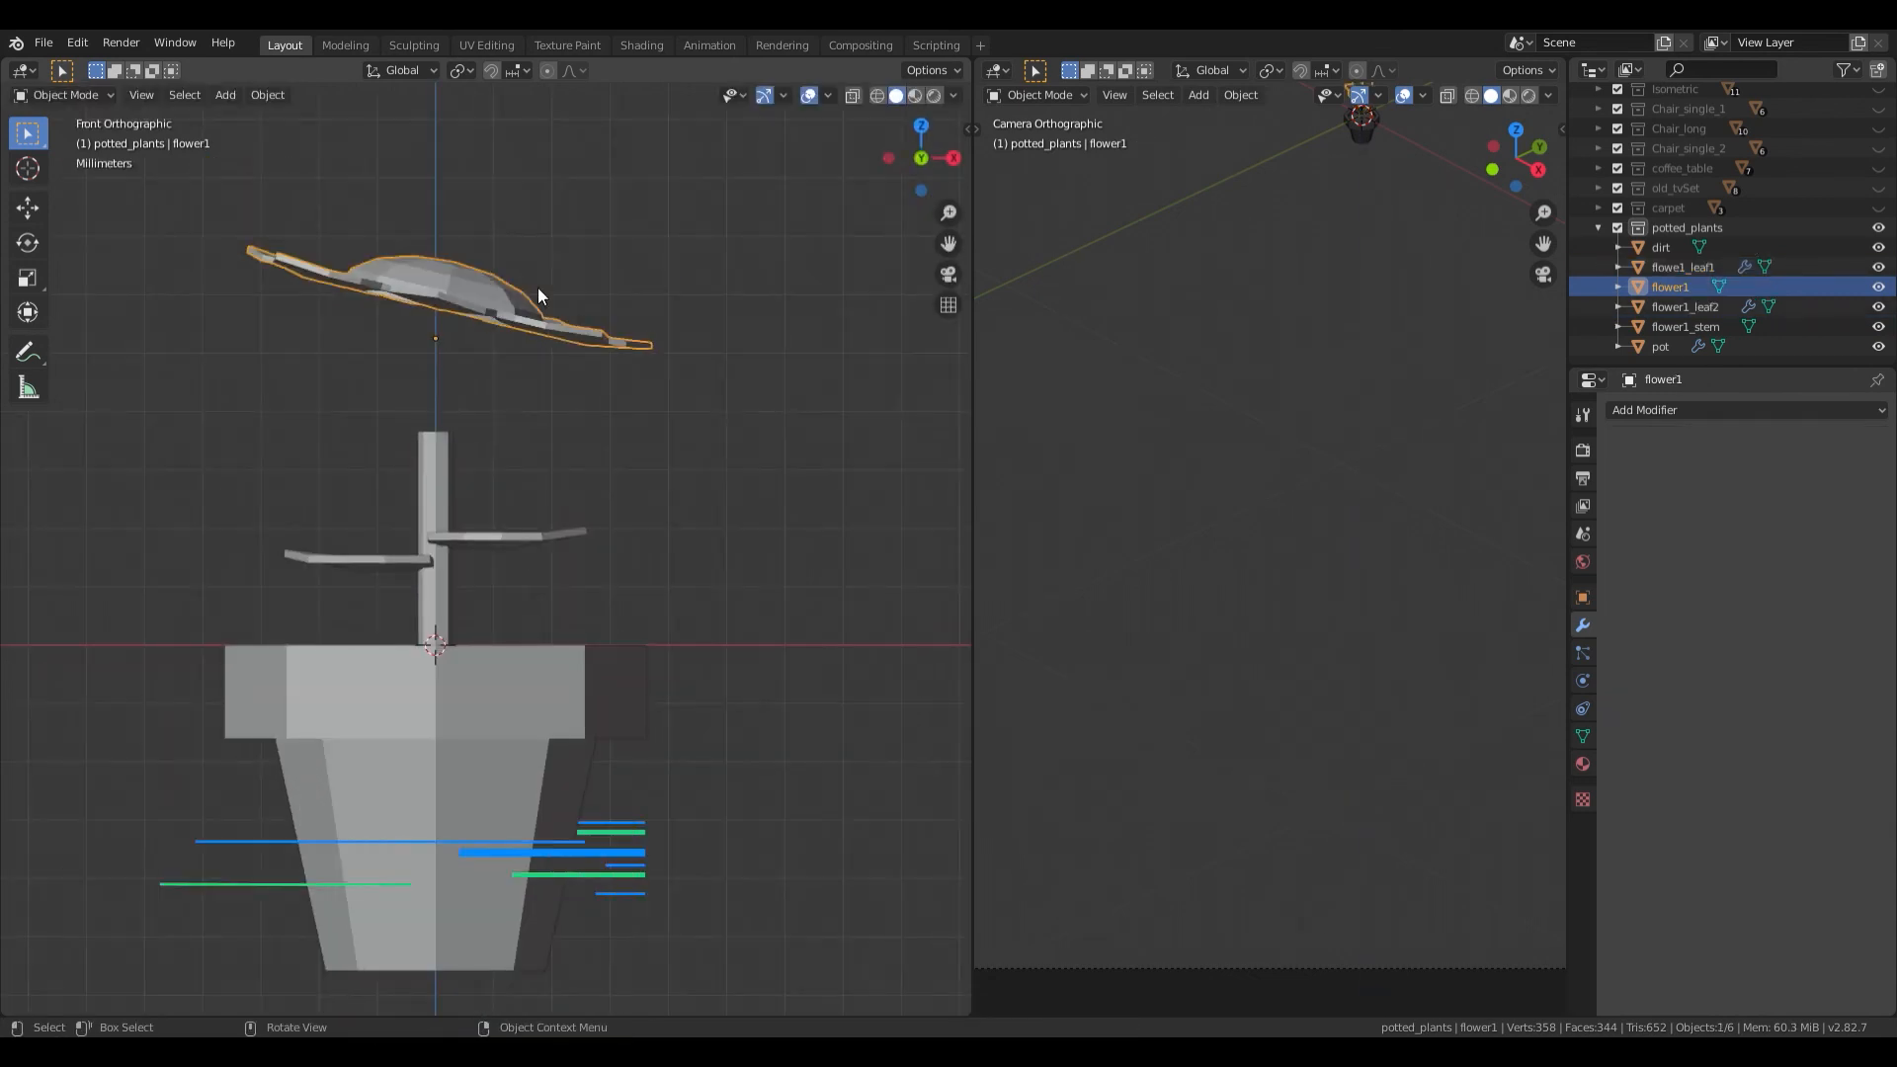
key("g")
key("z")
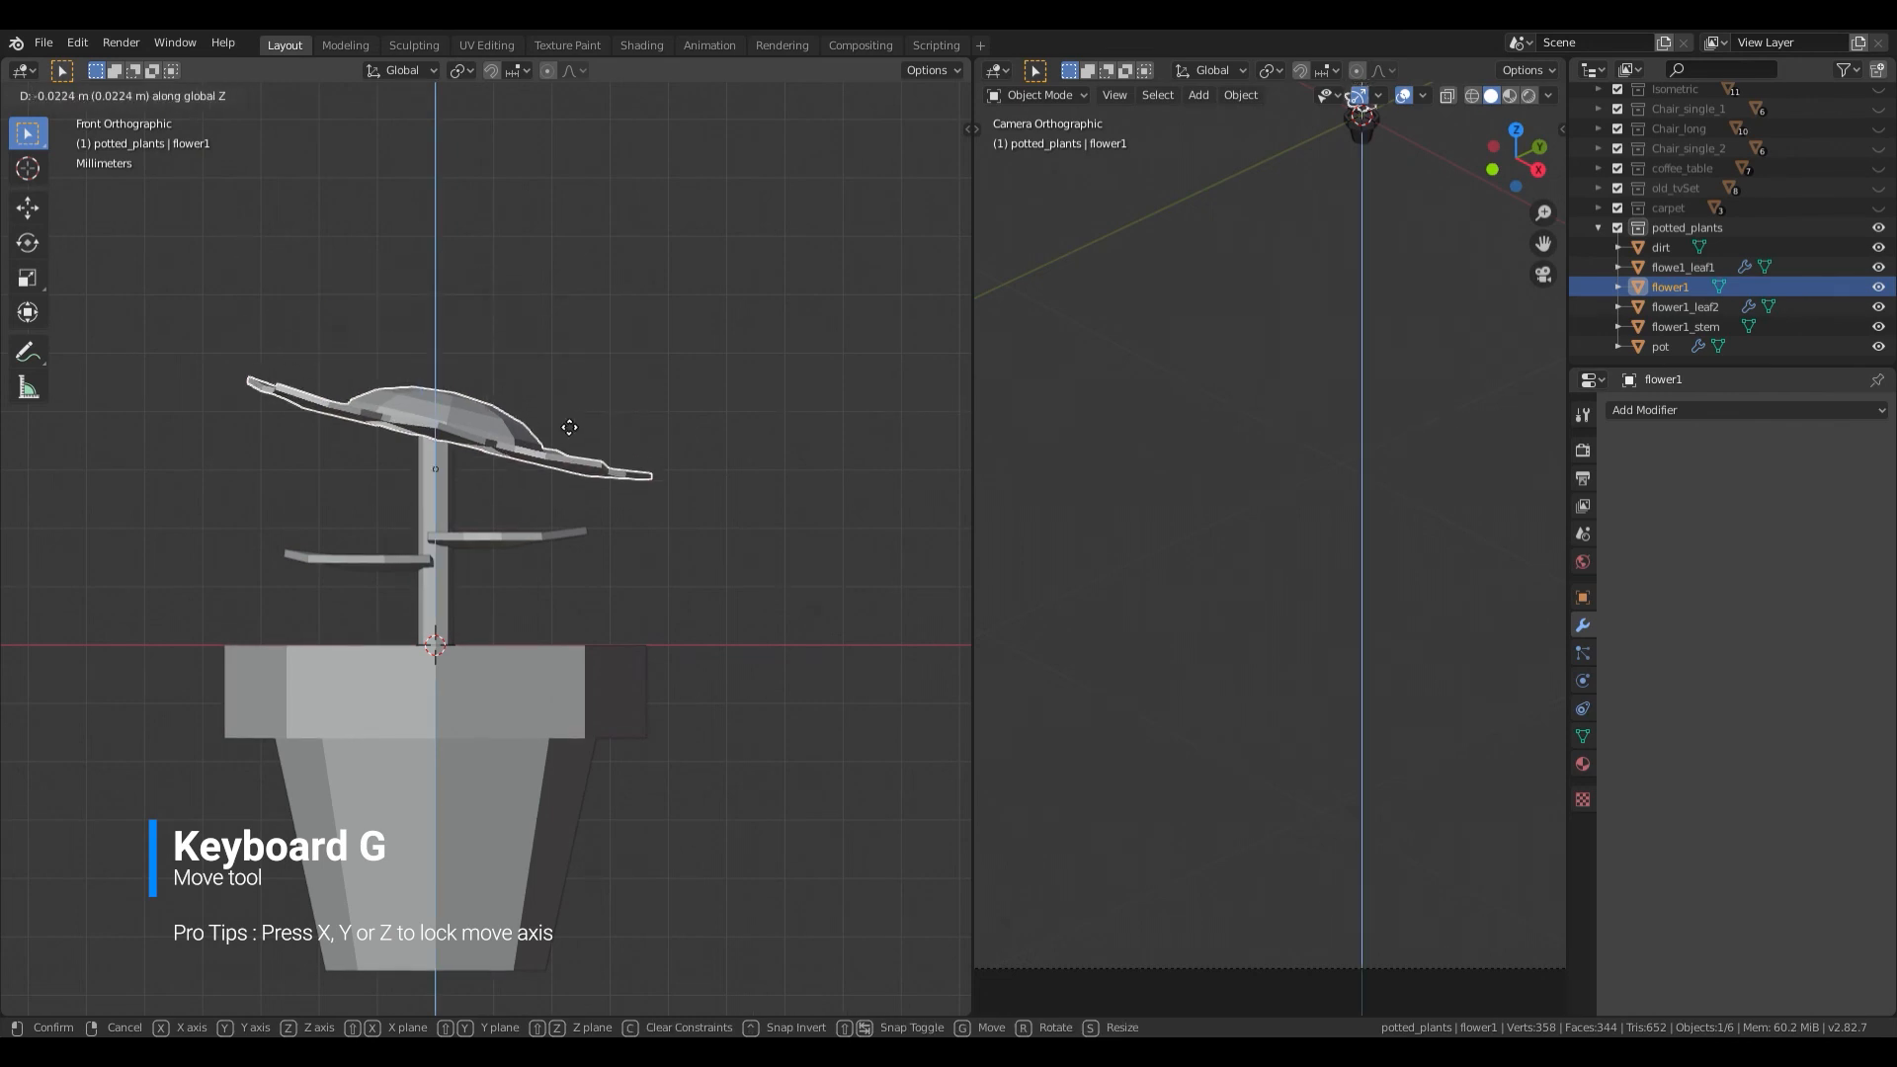
left_click(560, 424)
Step: Collapse the potted_plants collection in the object hierarchy
middle_click_drag(560, 424, 803, 466)
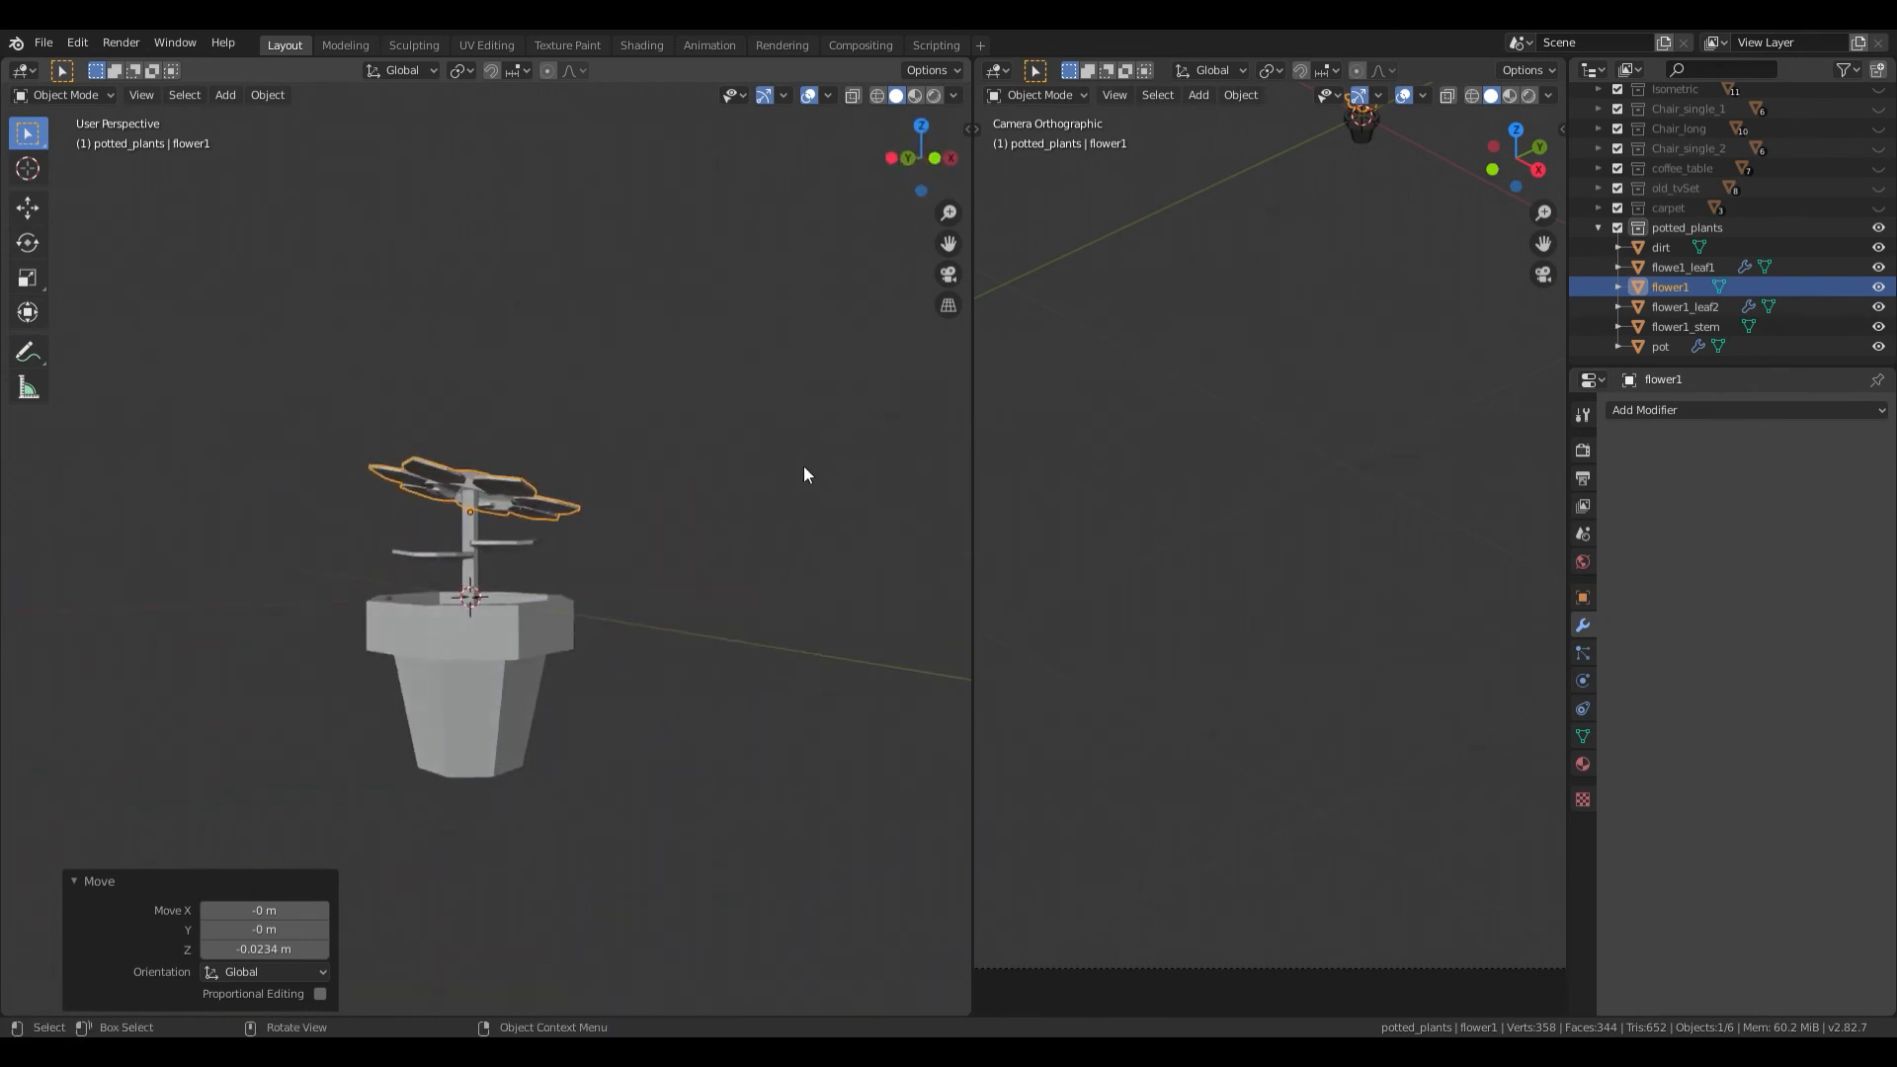
left_click(1598, 227)
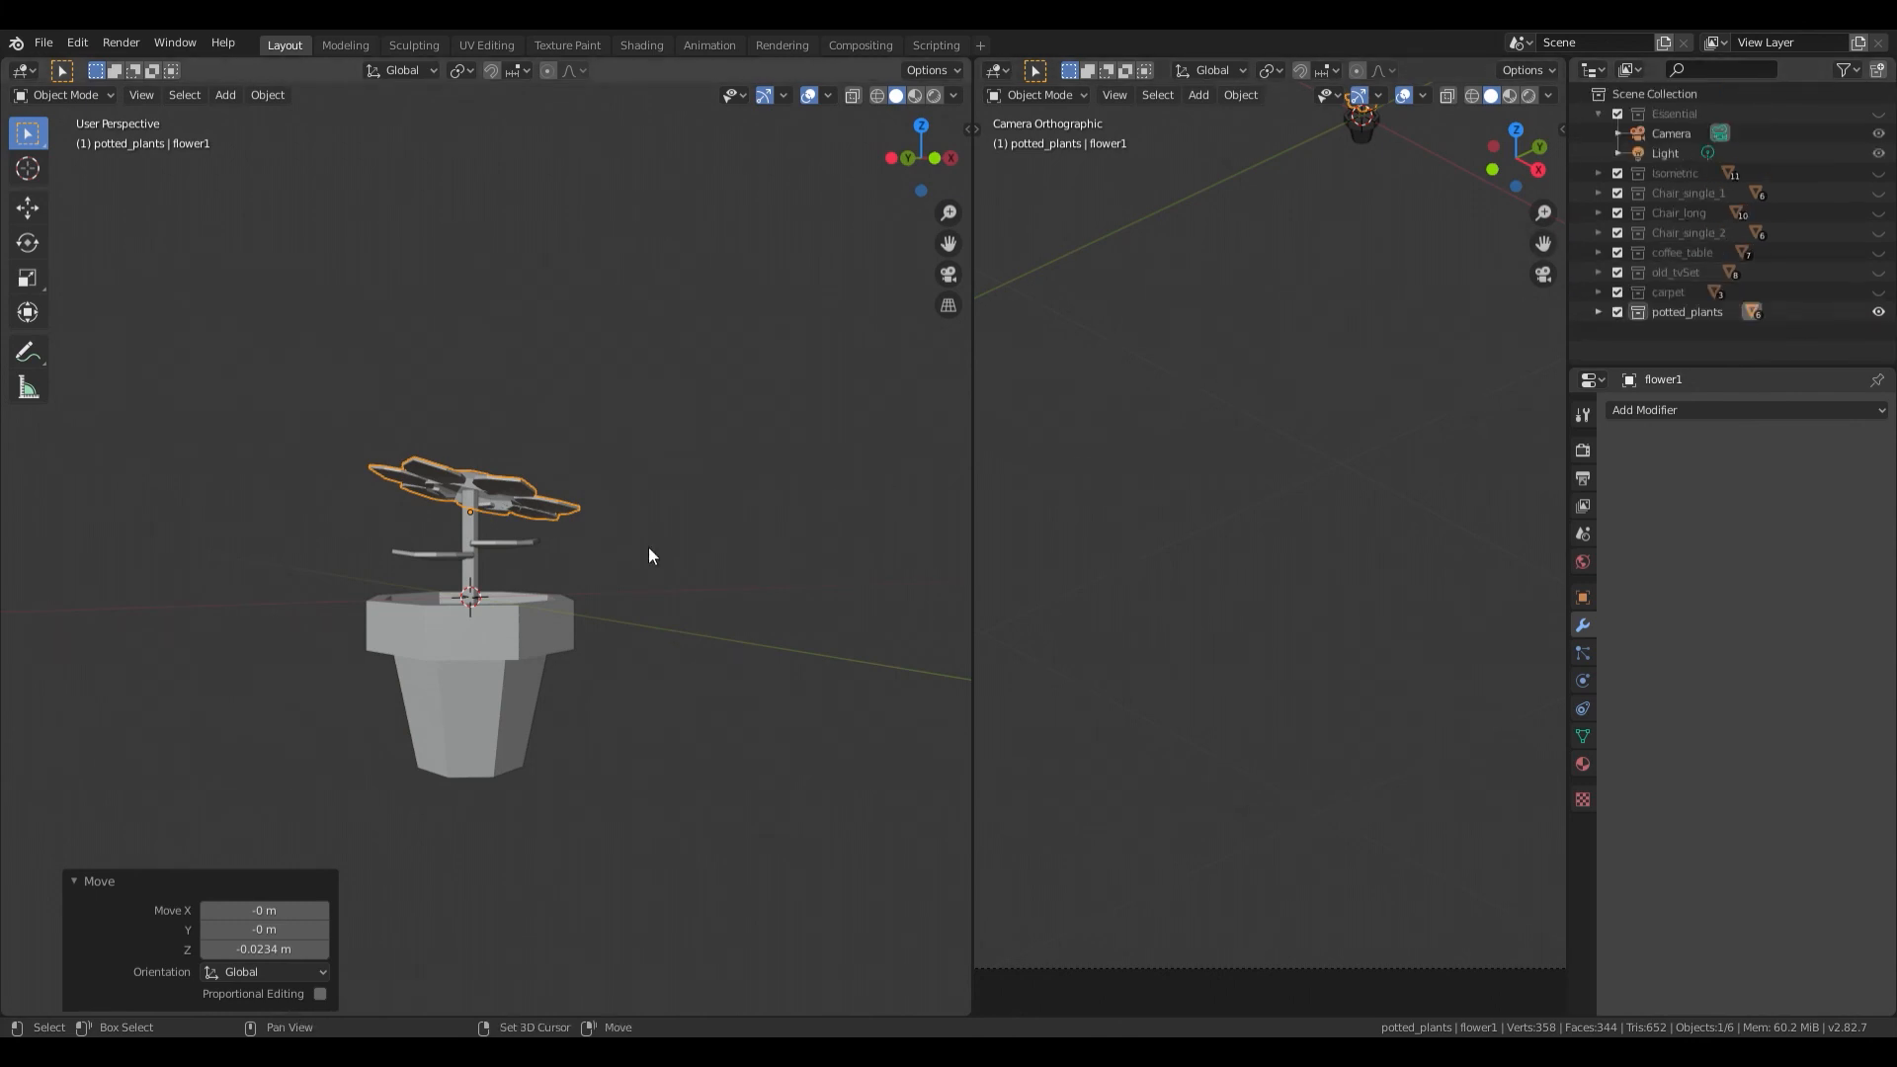
middle_click_drag(648, 550, 411, 615)
key("KP_7")
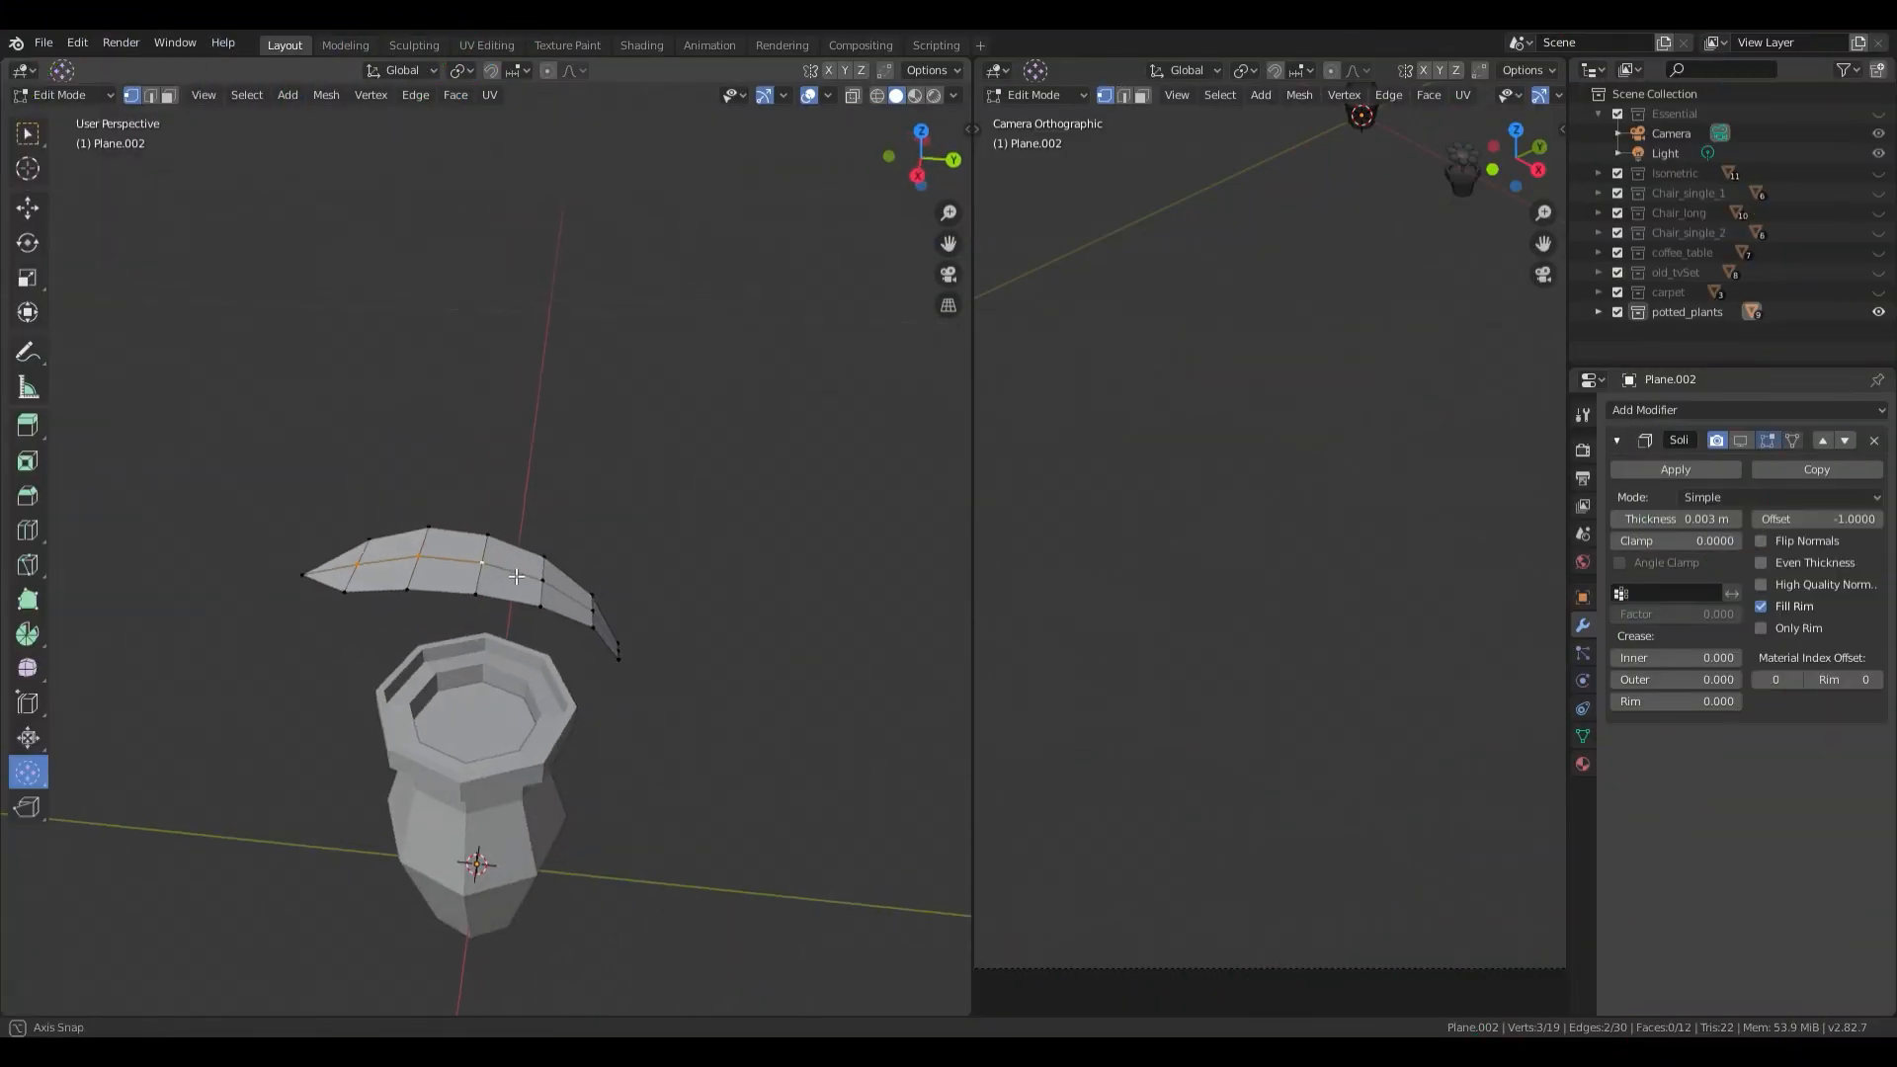
Step: Extend the vertex selection along the centre line of the arched leaf to four vertices
middle_click_drag(517, 576, 552, 594)
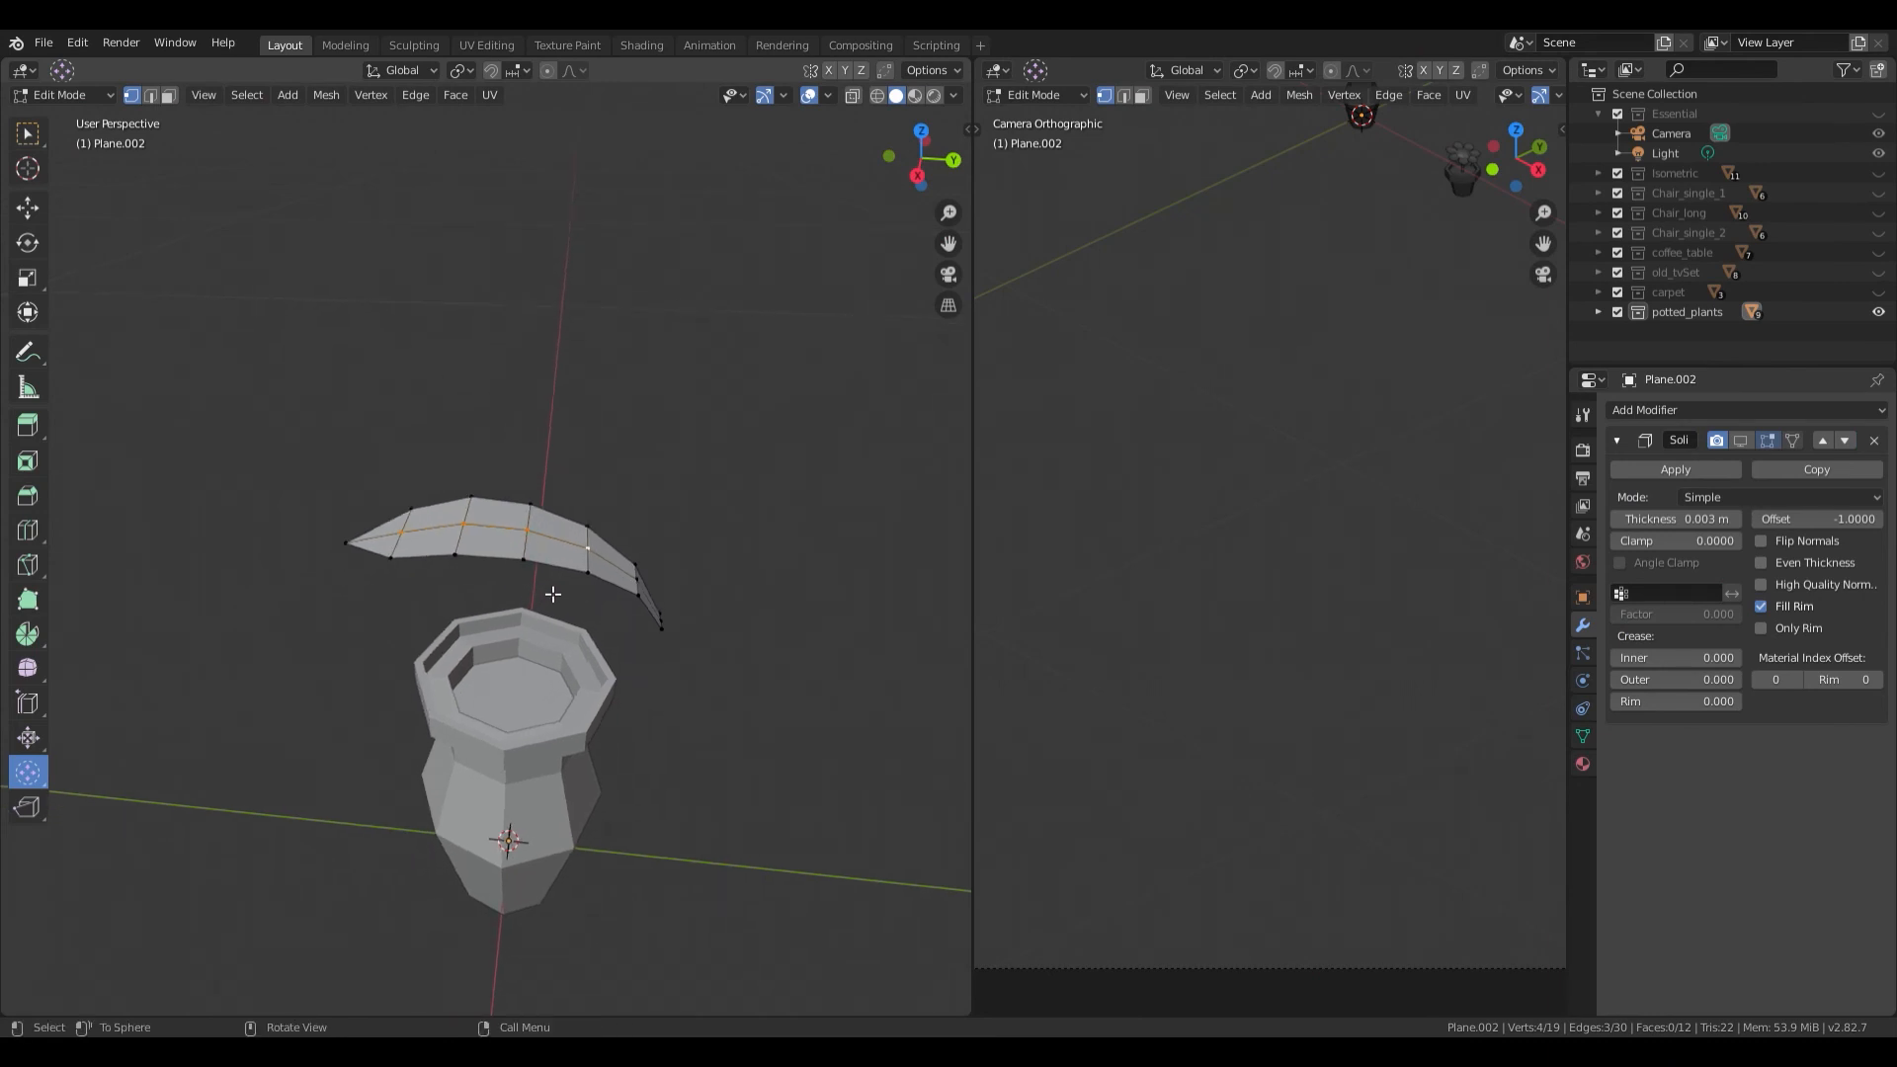
key("KP_1")
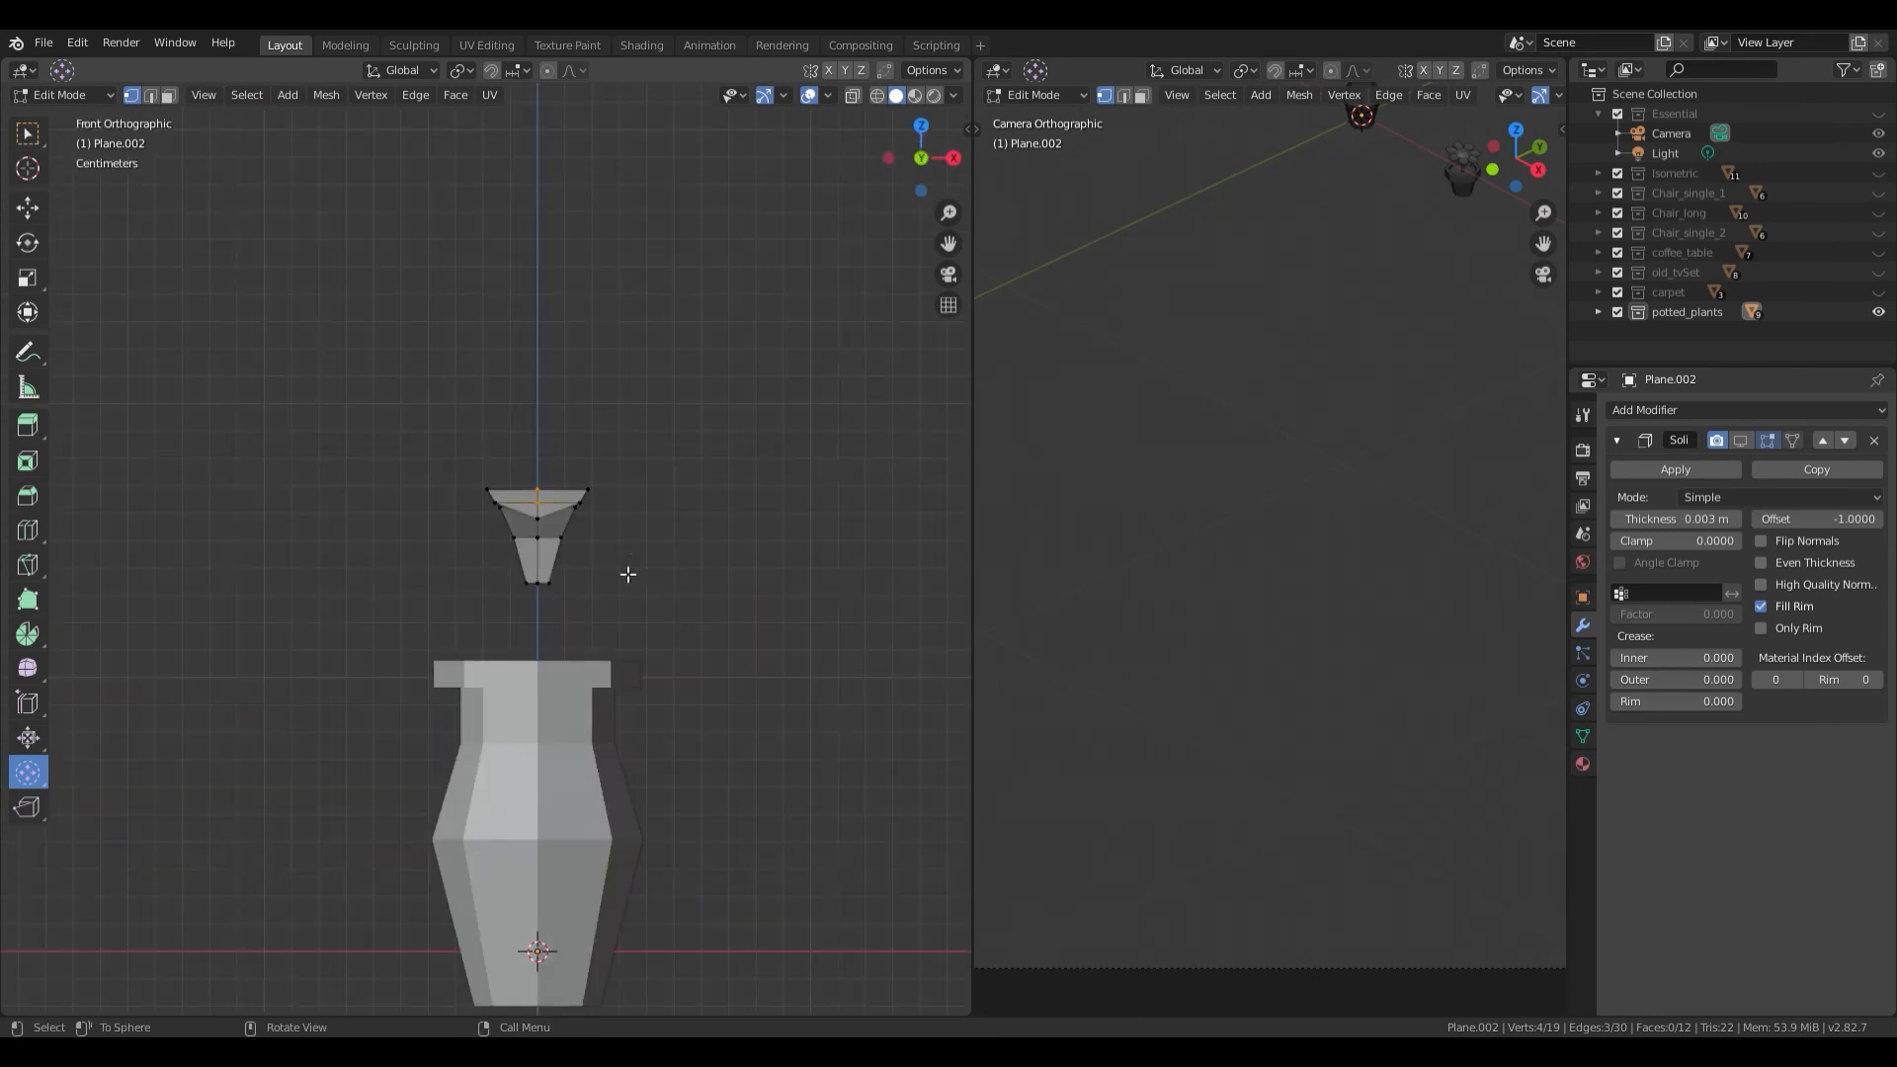